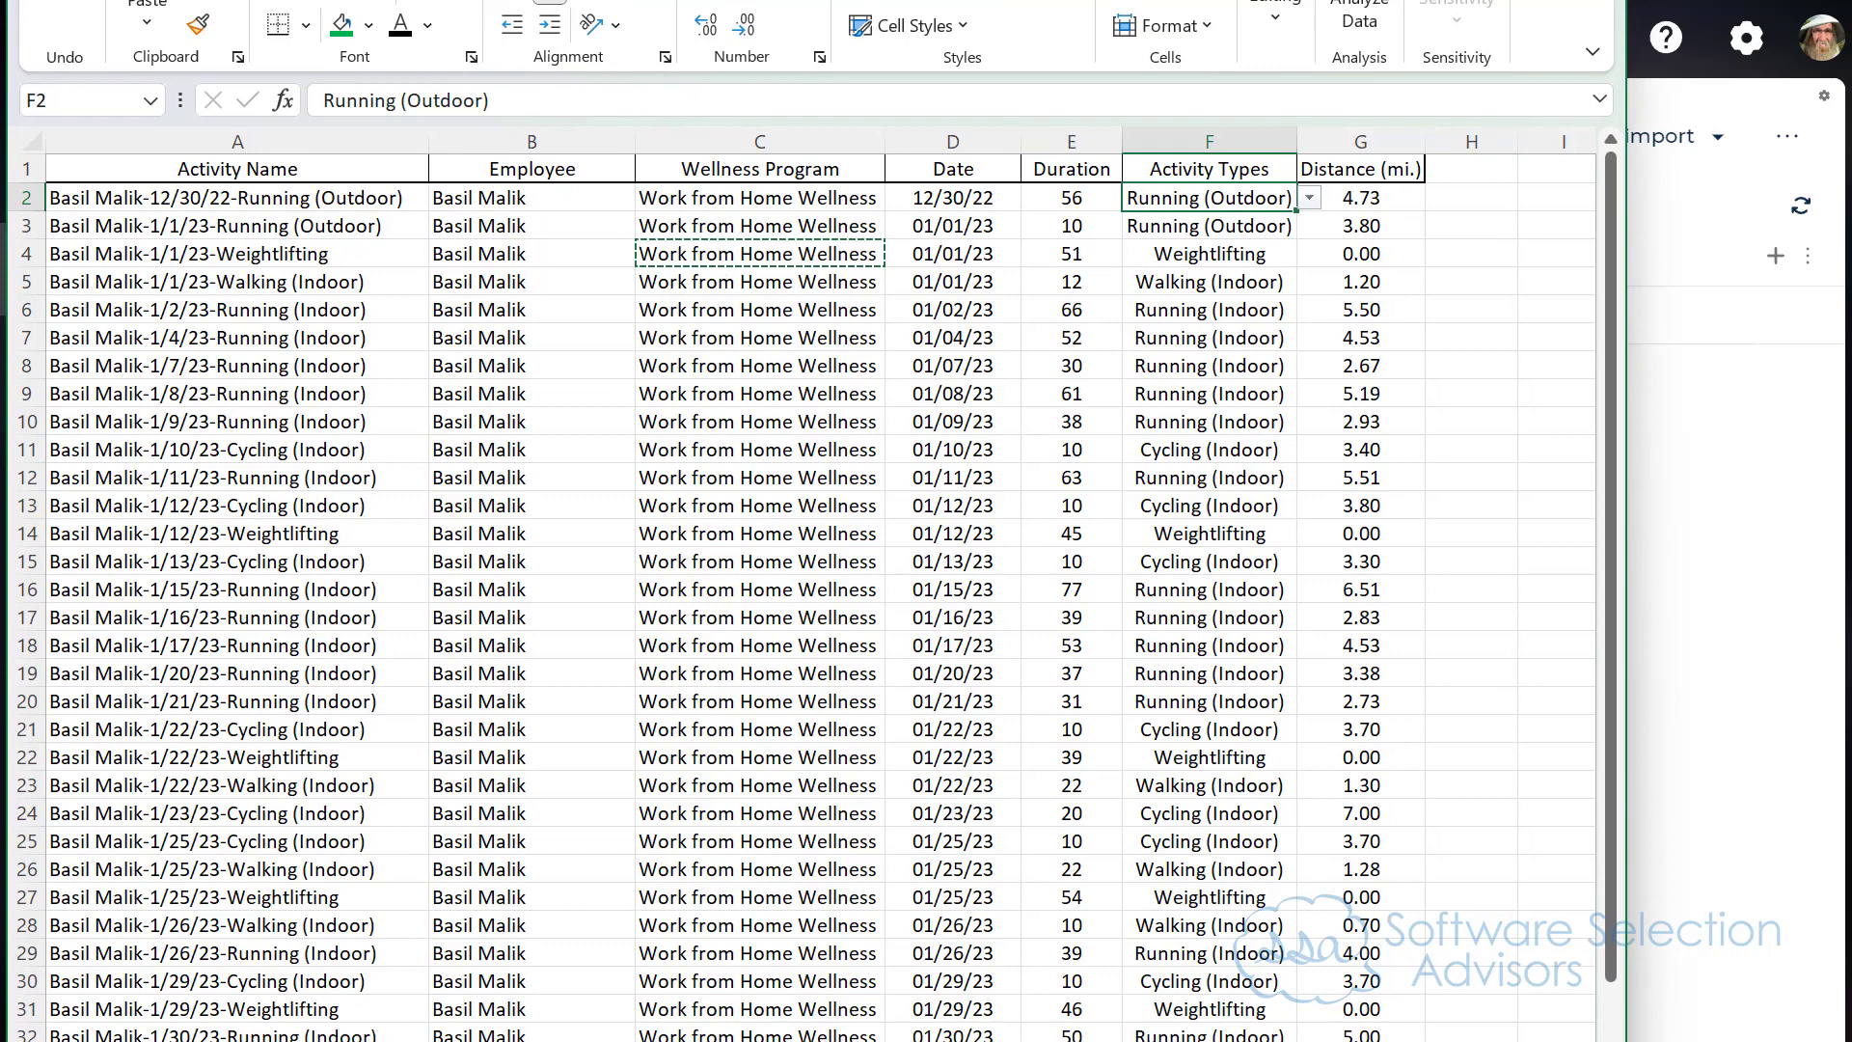
Step: Examine the dashboard plan on the Dashboards sheet, including the Leaderboard row's purpose and location
left_click_drag(820, 0, 888, 0)
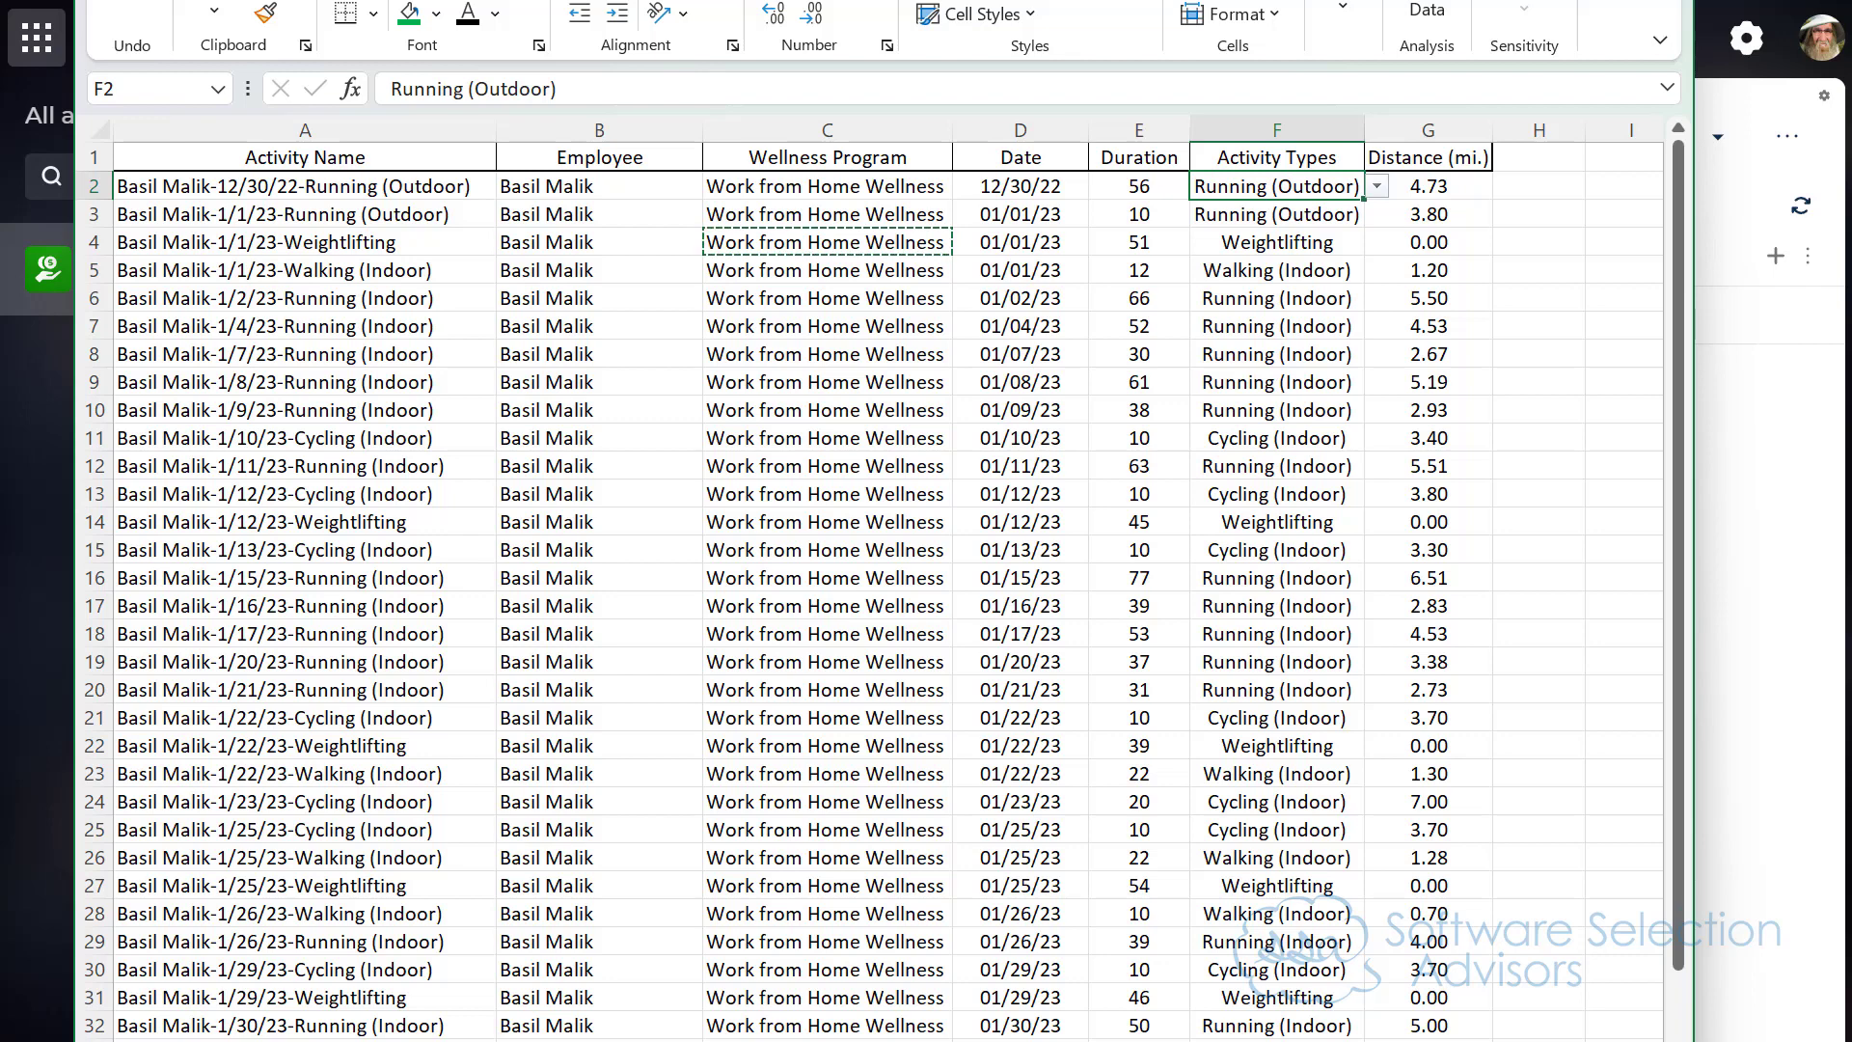
left_click_drag(669, 1040, 673, 909)
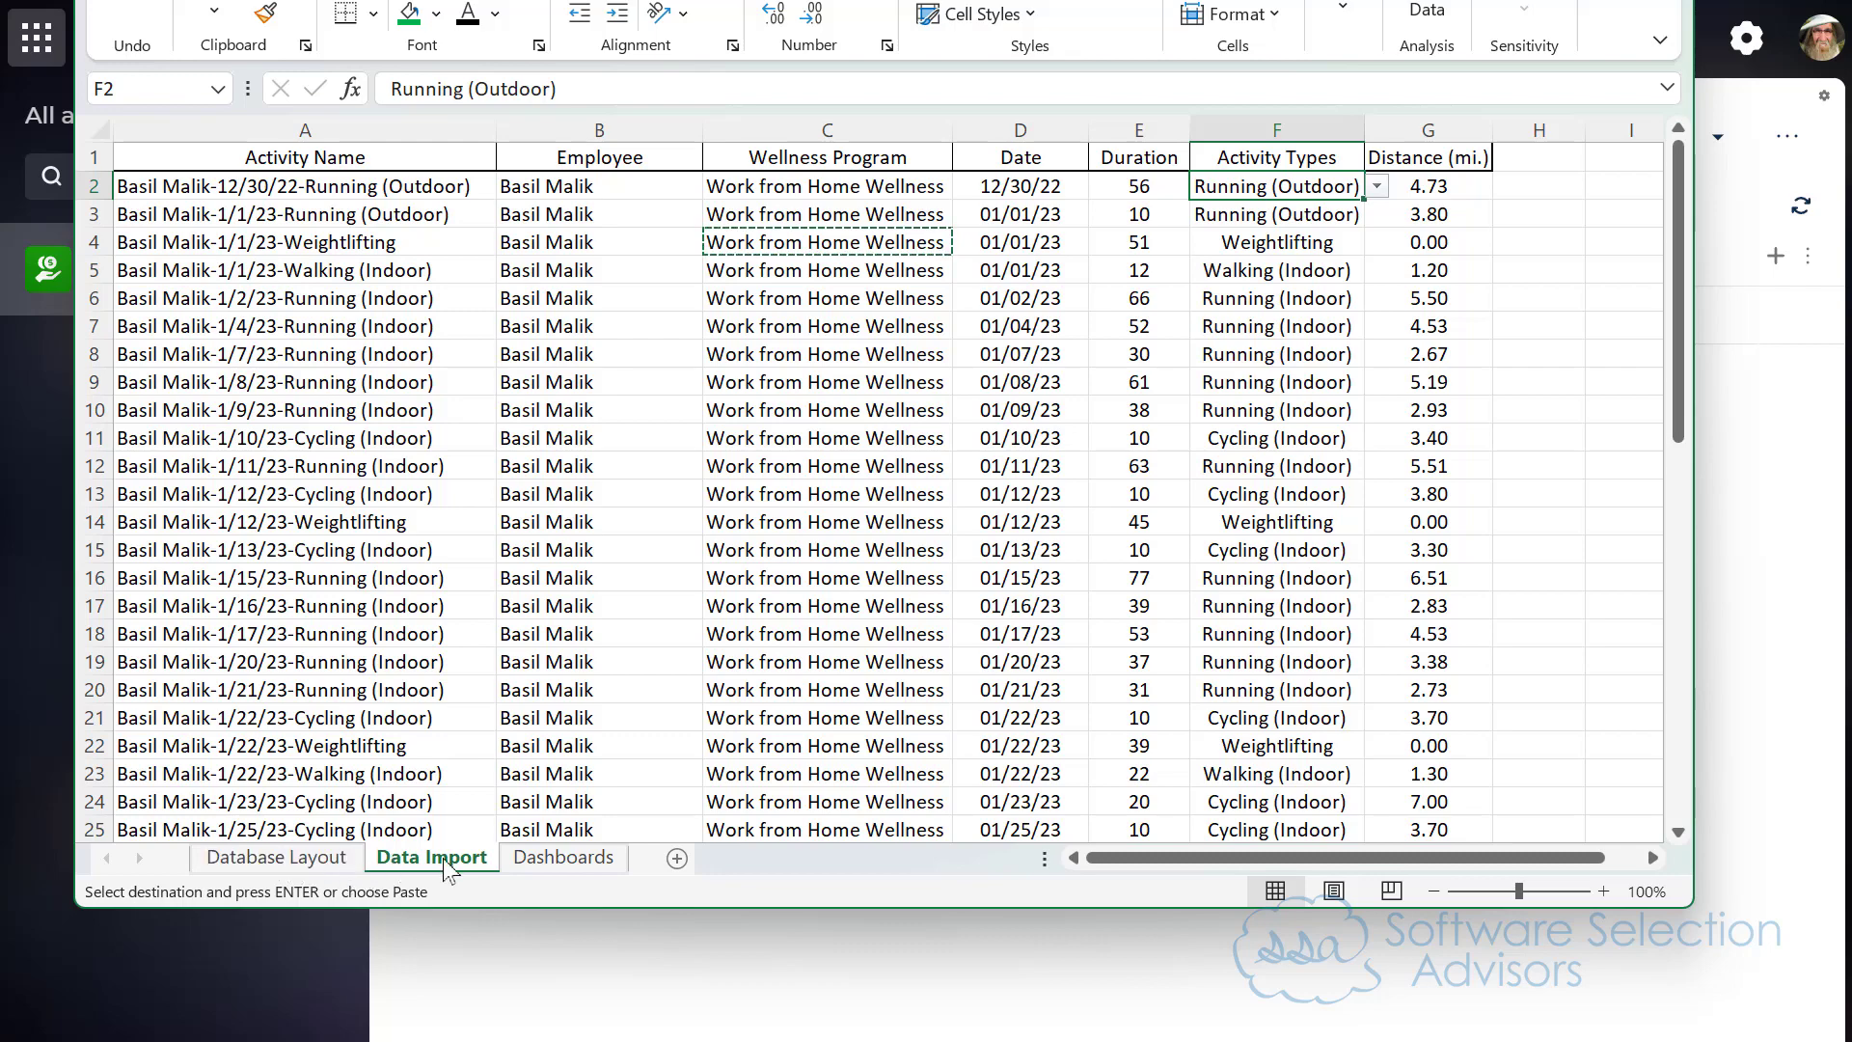
left_click(522, 864)
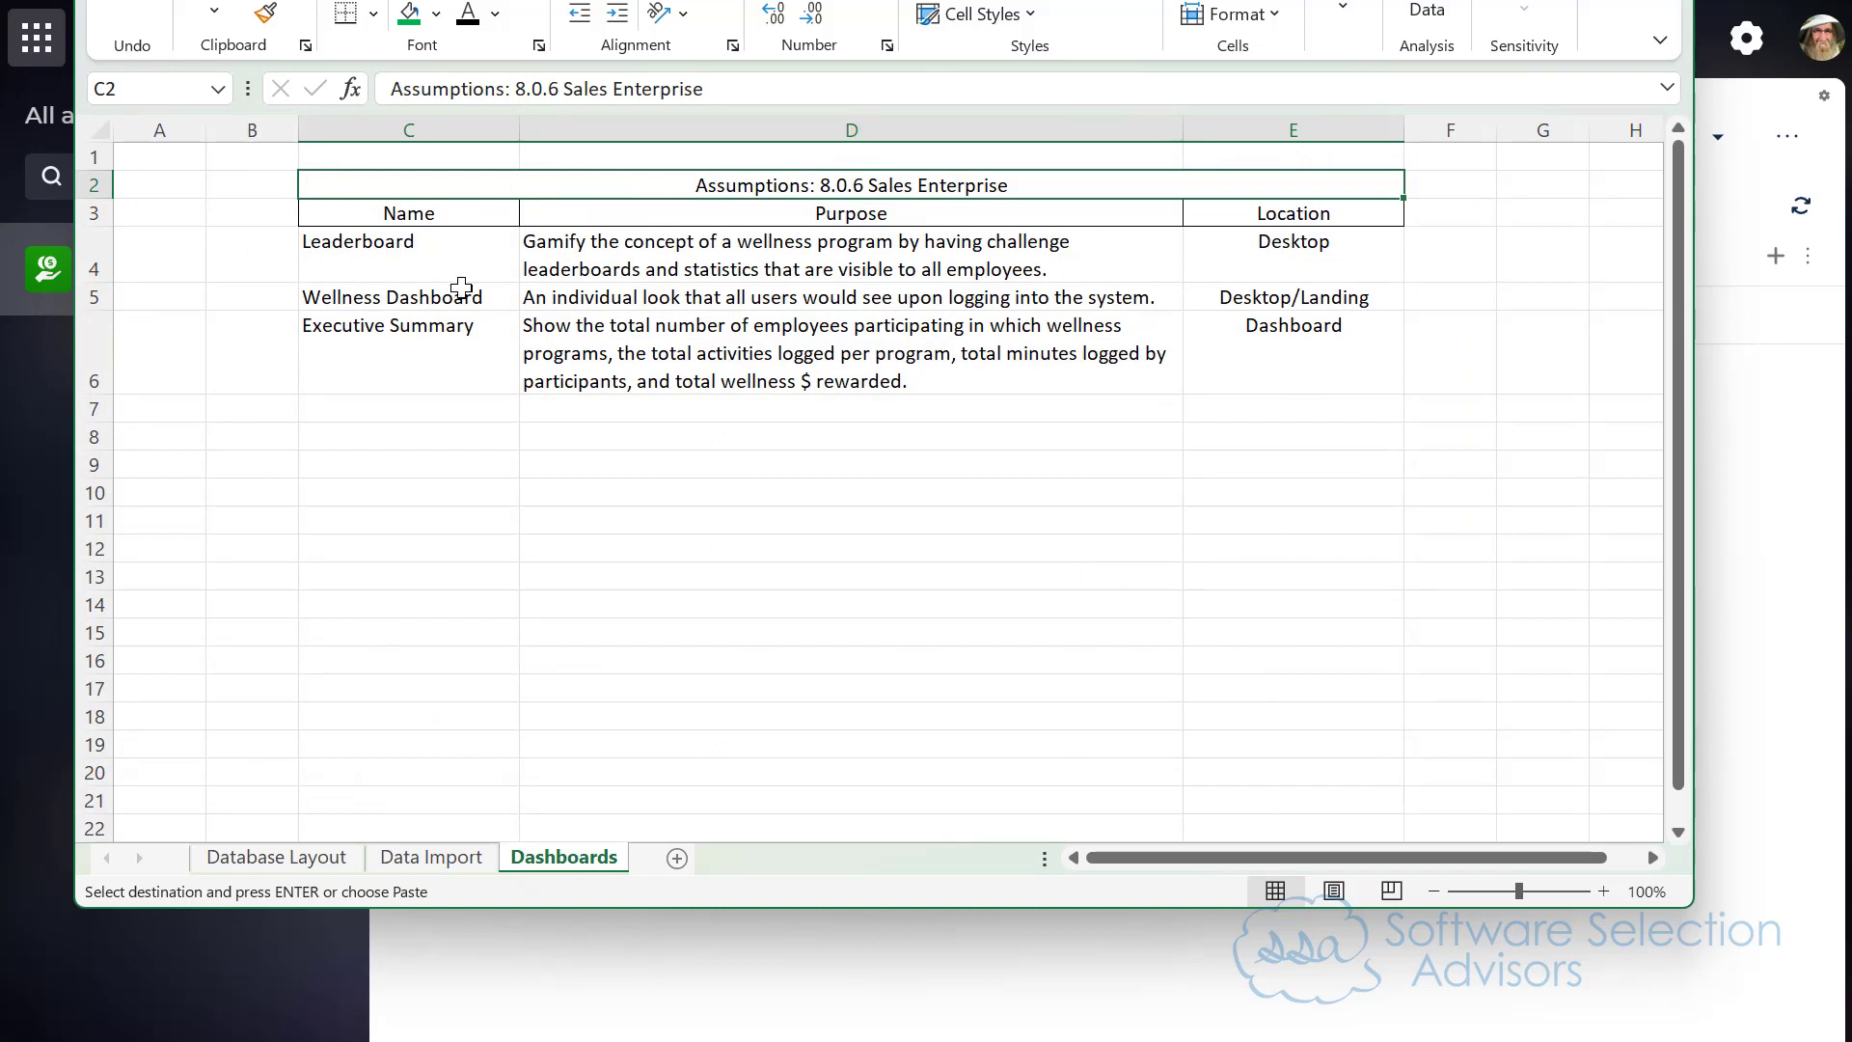
left_click(1312, 491)
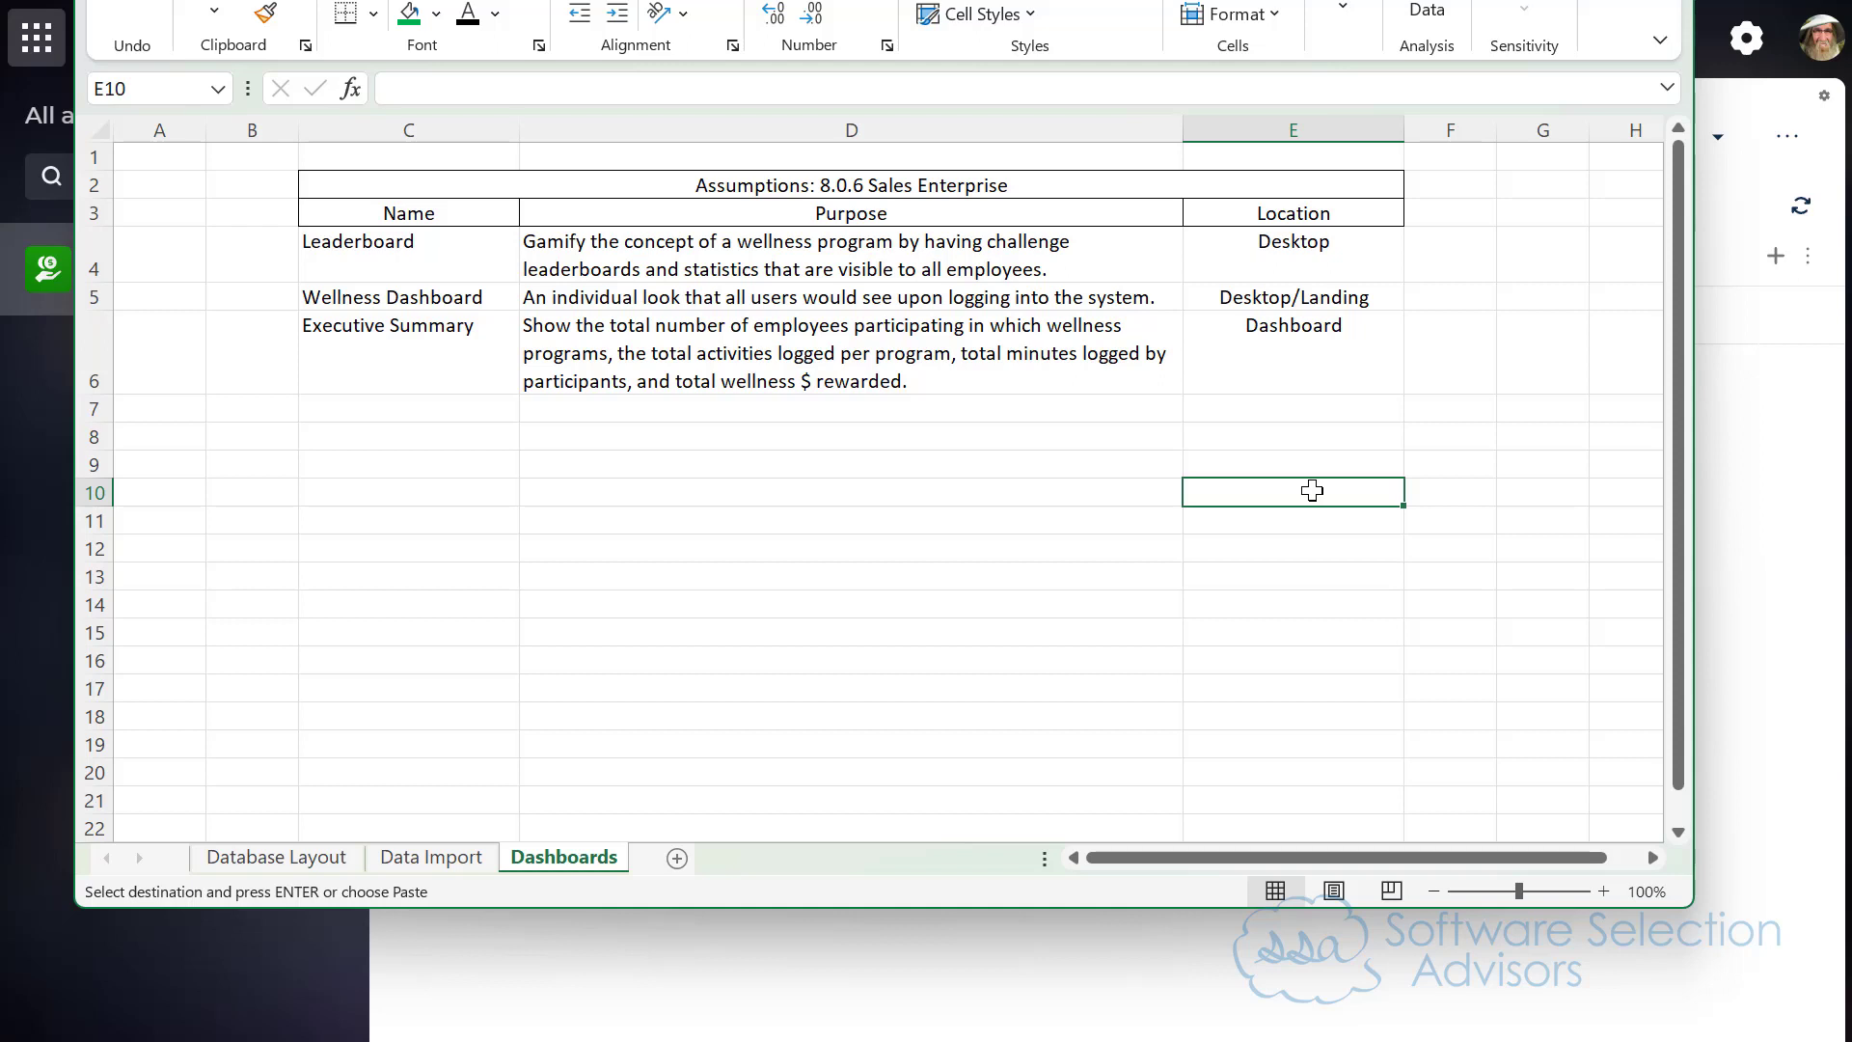
left_click_drag(377, 264, 1214, 268)
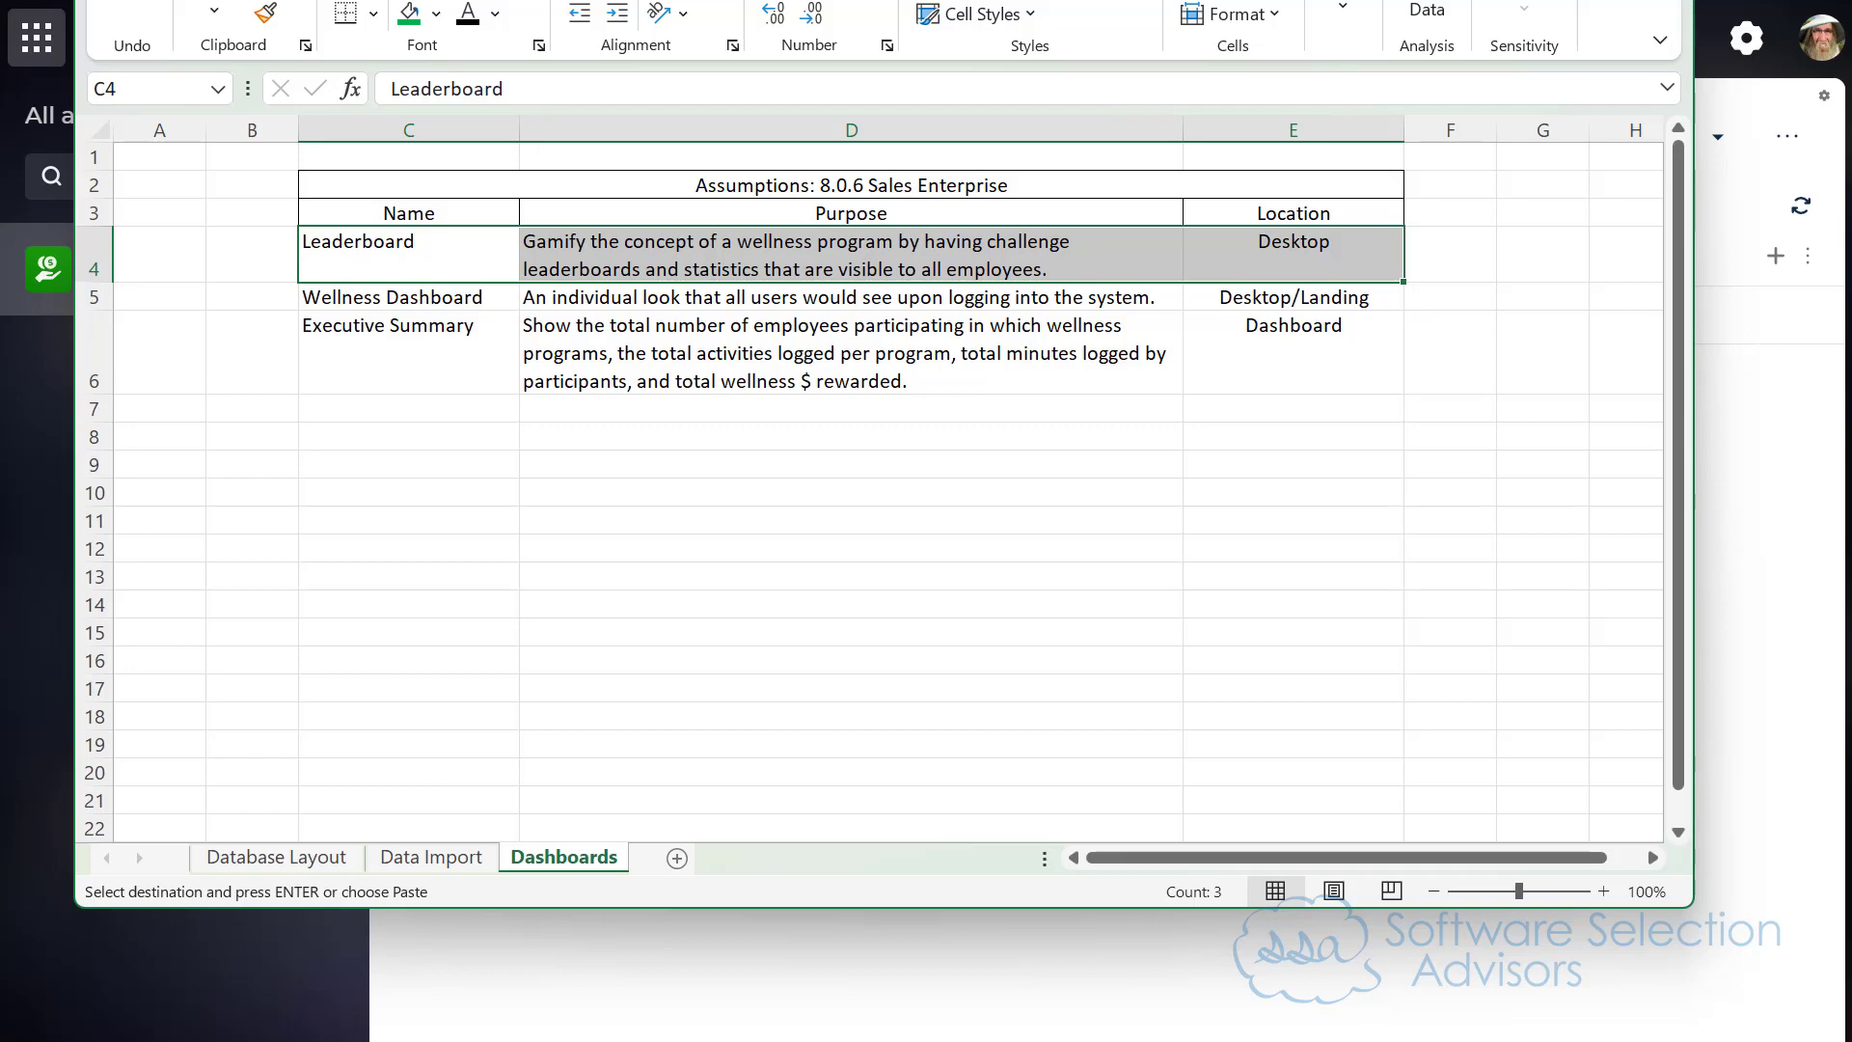
left_click_drag(964, 2, 1851, 579)
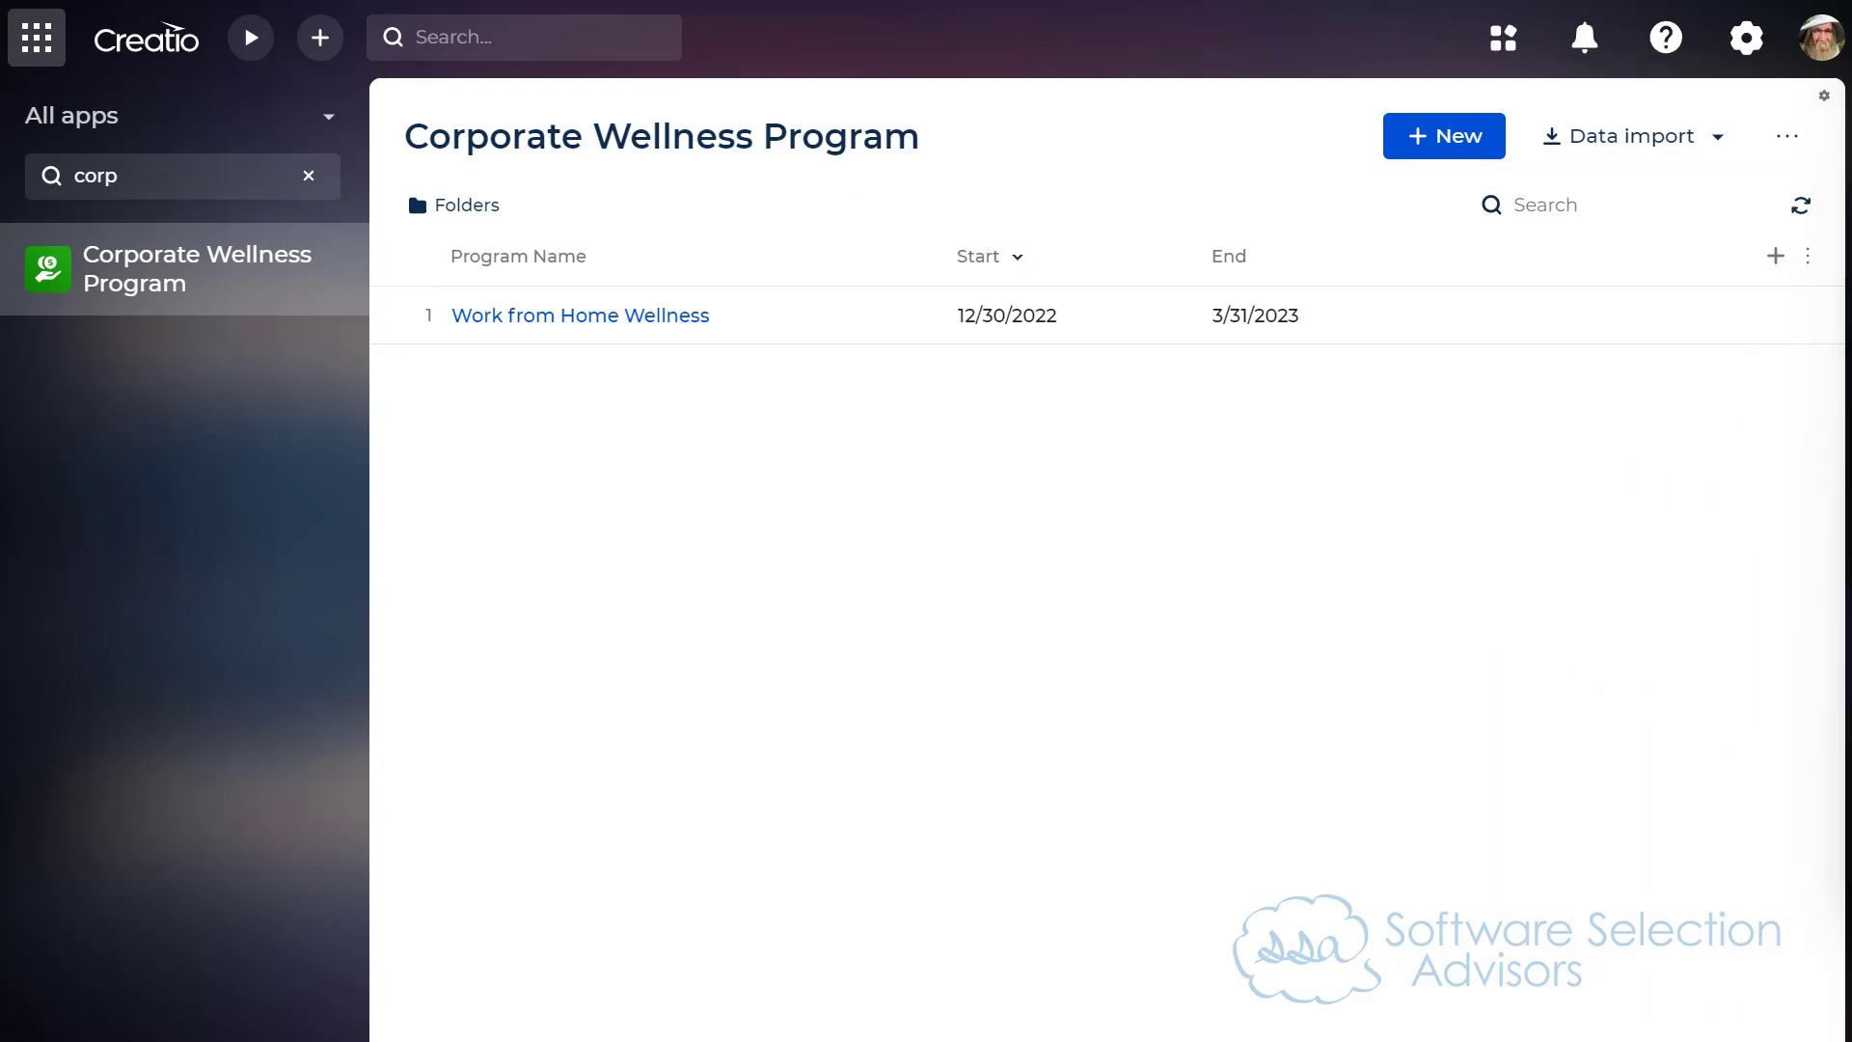
Step: Examine the Data Import sheet's activity rows, including the Activity Name formula, program and date cells
left_click_drag(1851, 289, 376, 1)
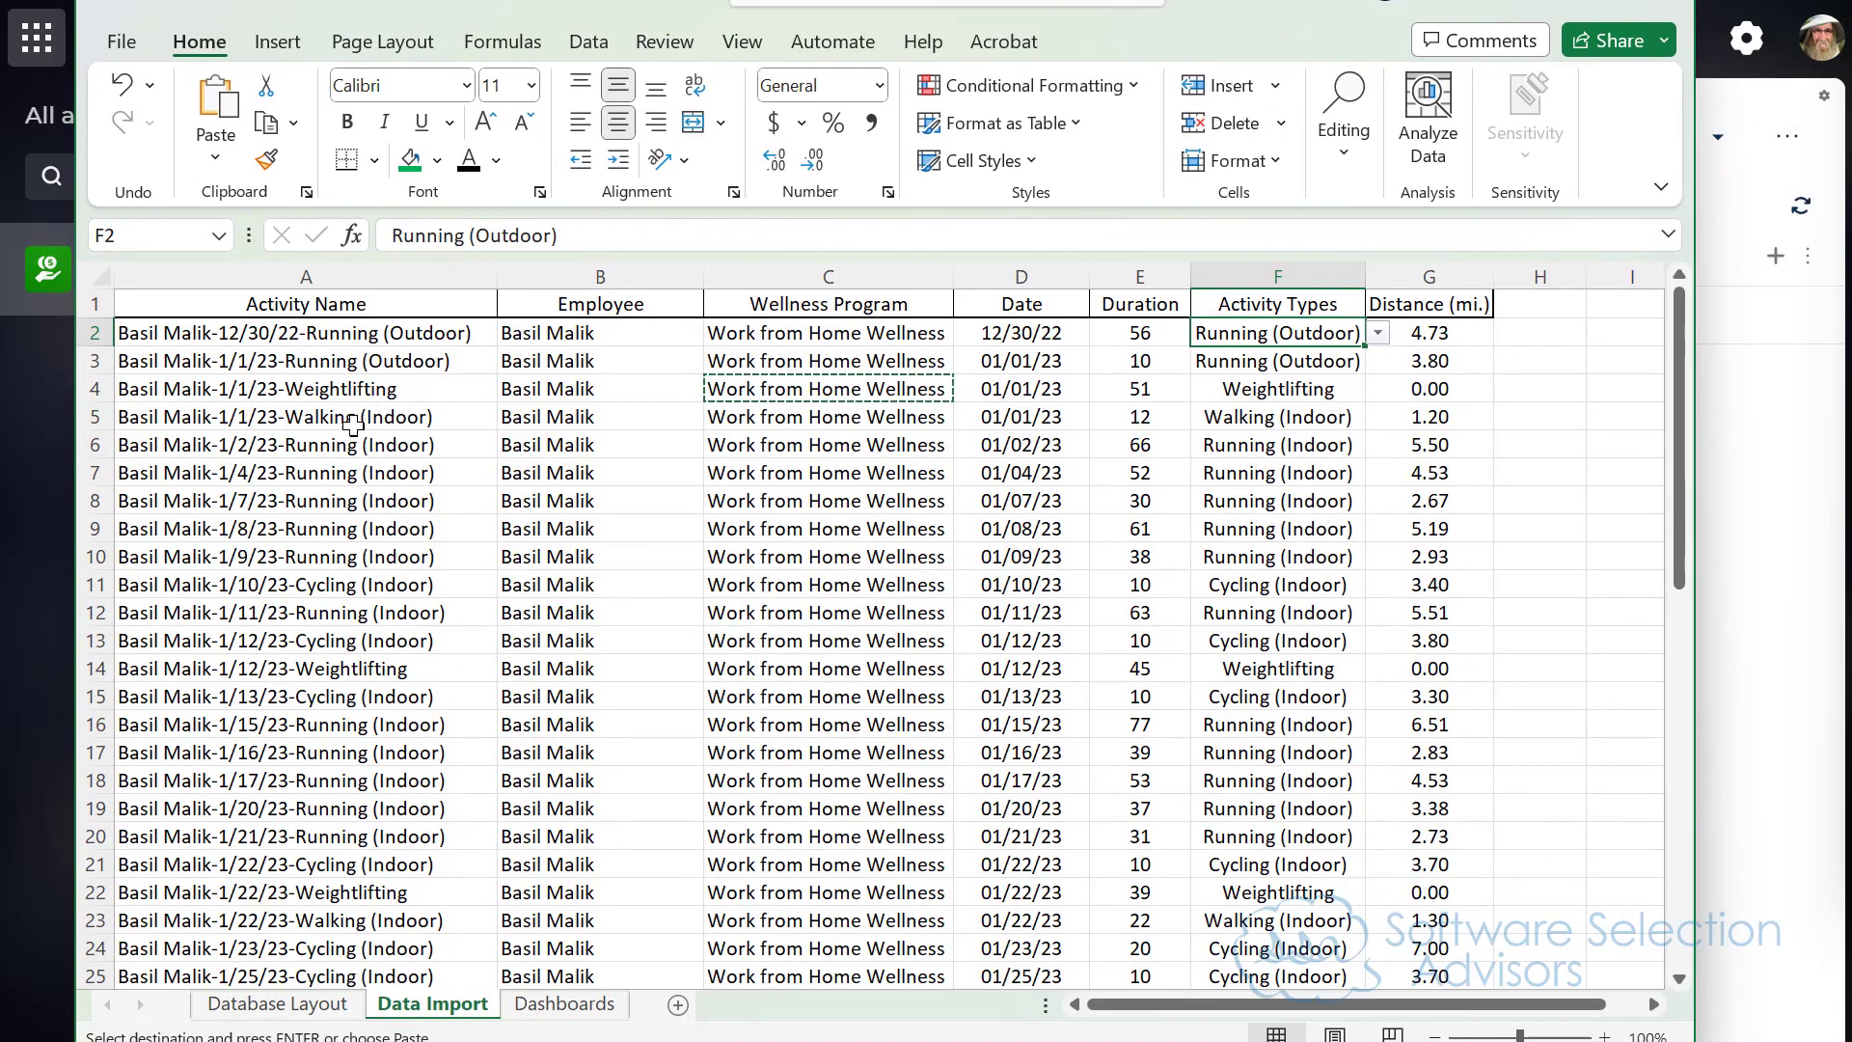
left_click(279, 333)
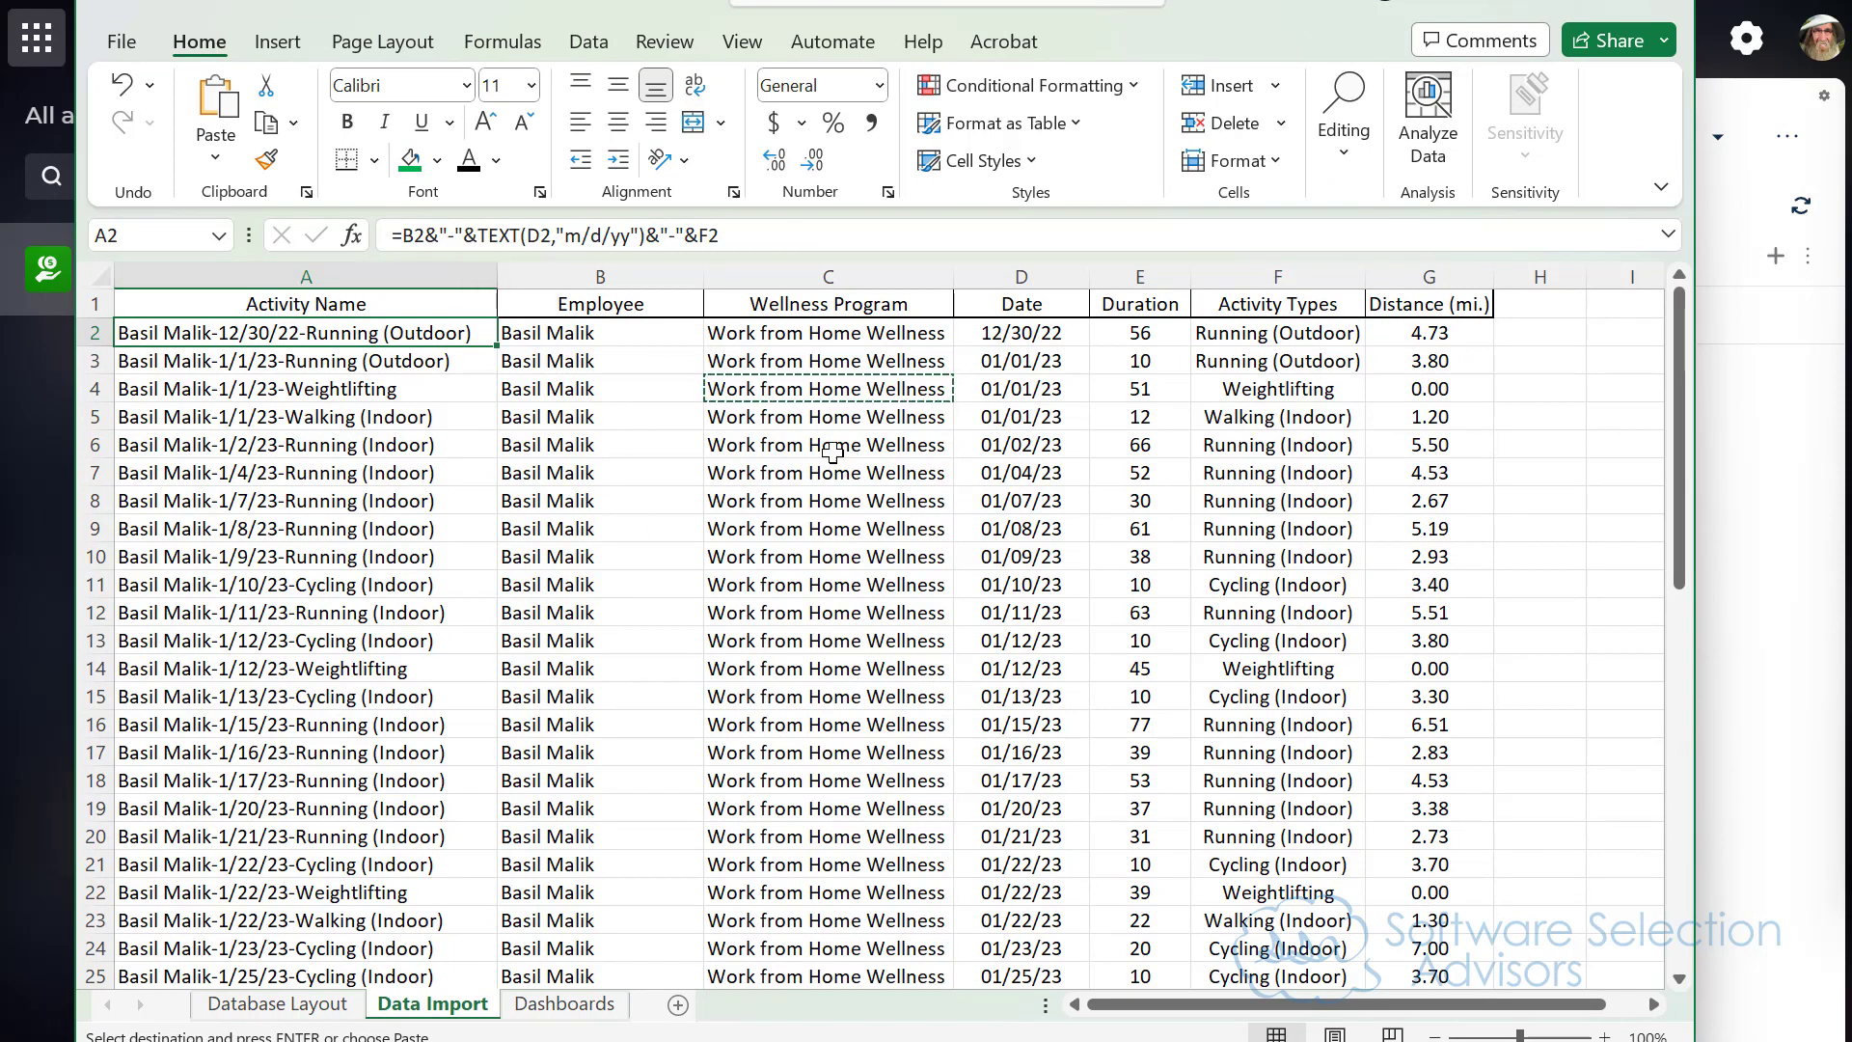
left_click(809, 428)
left_click(1055, 402)
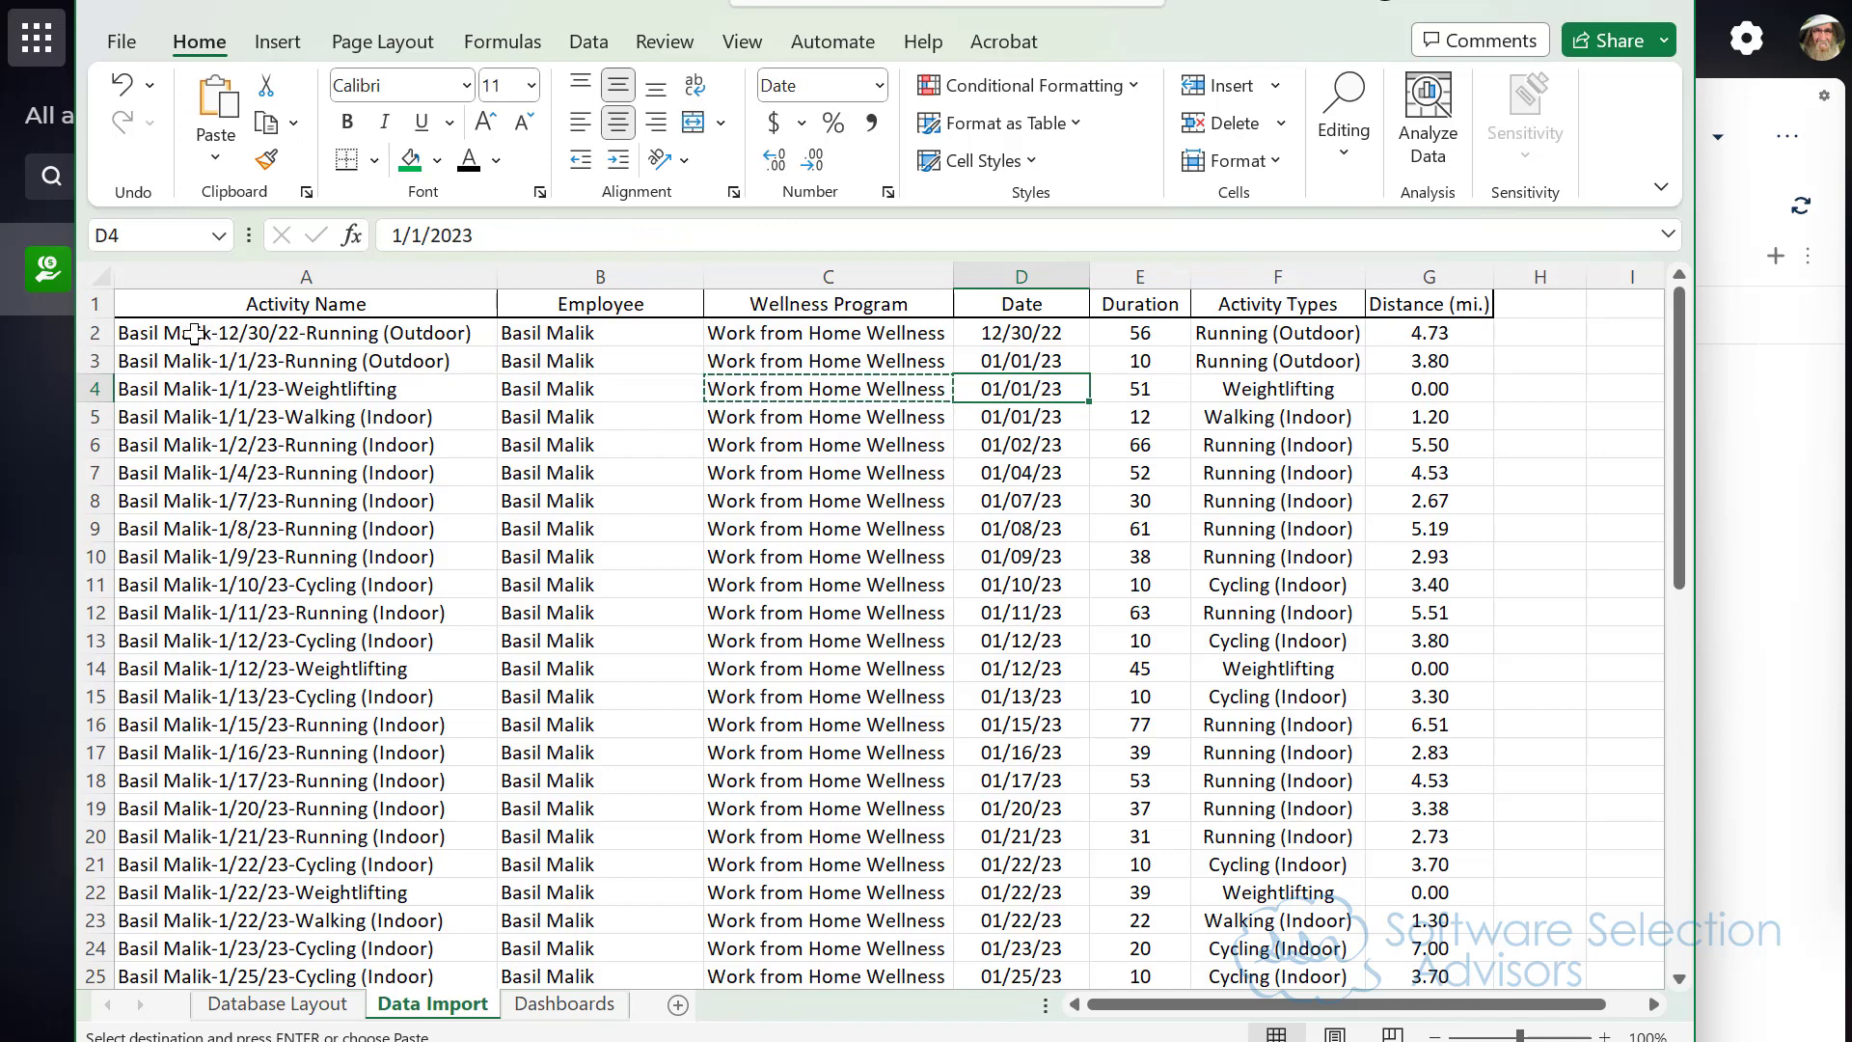
left_click_drag(194, 333, 1430, 806)
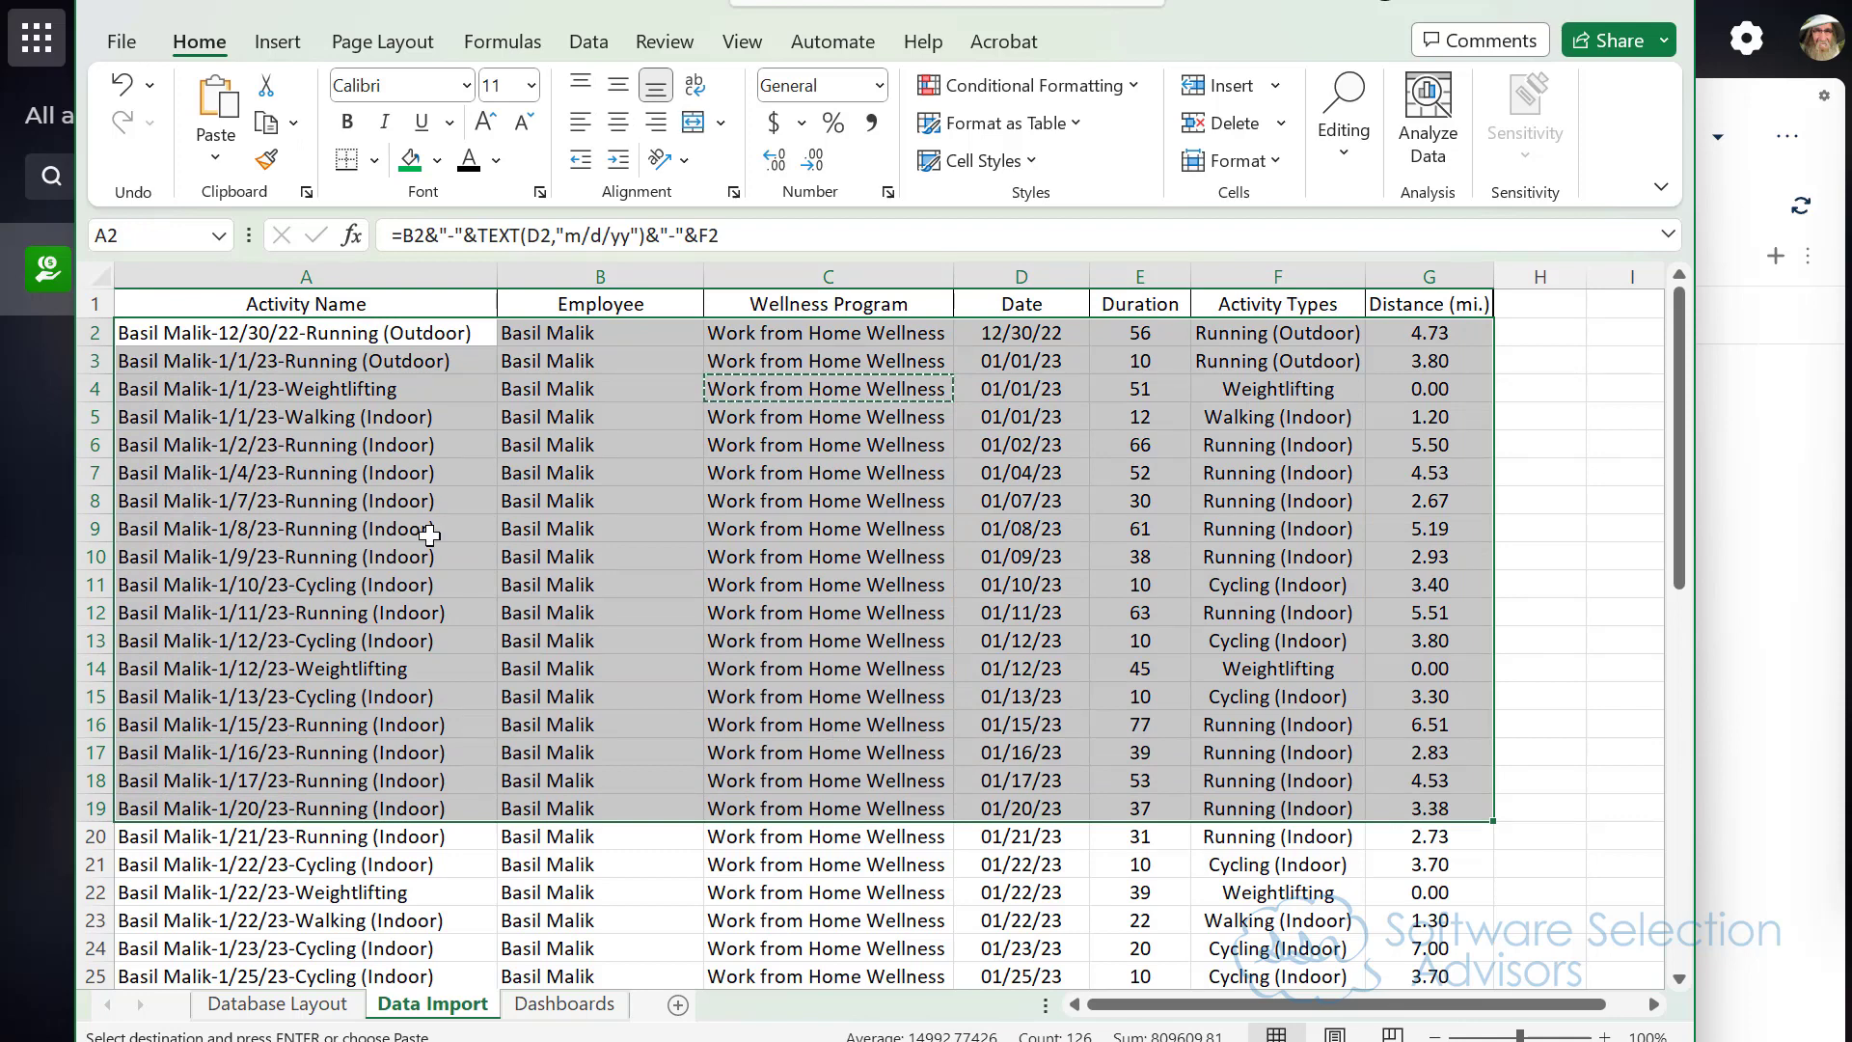
left_click(311, 479)
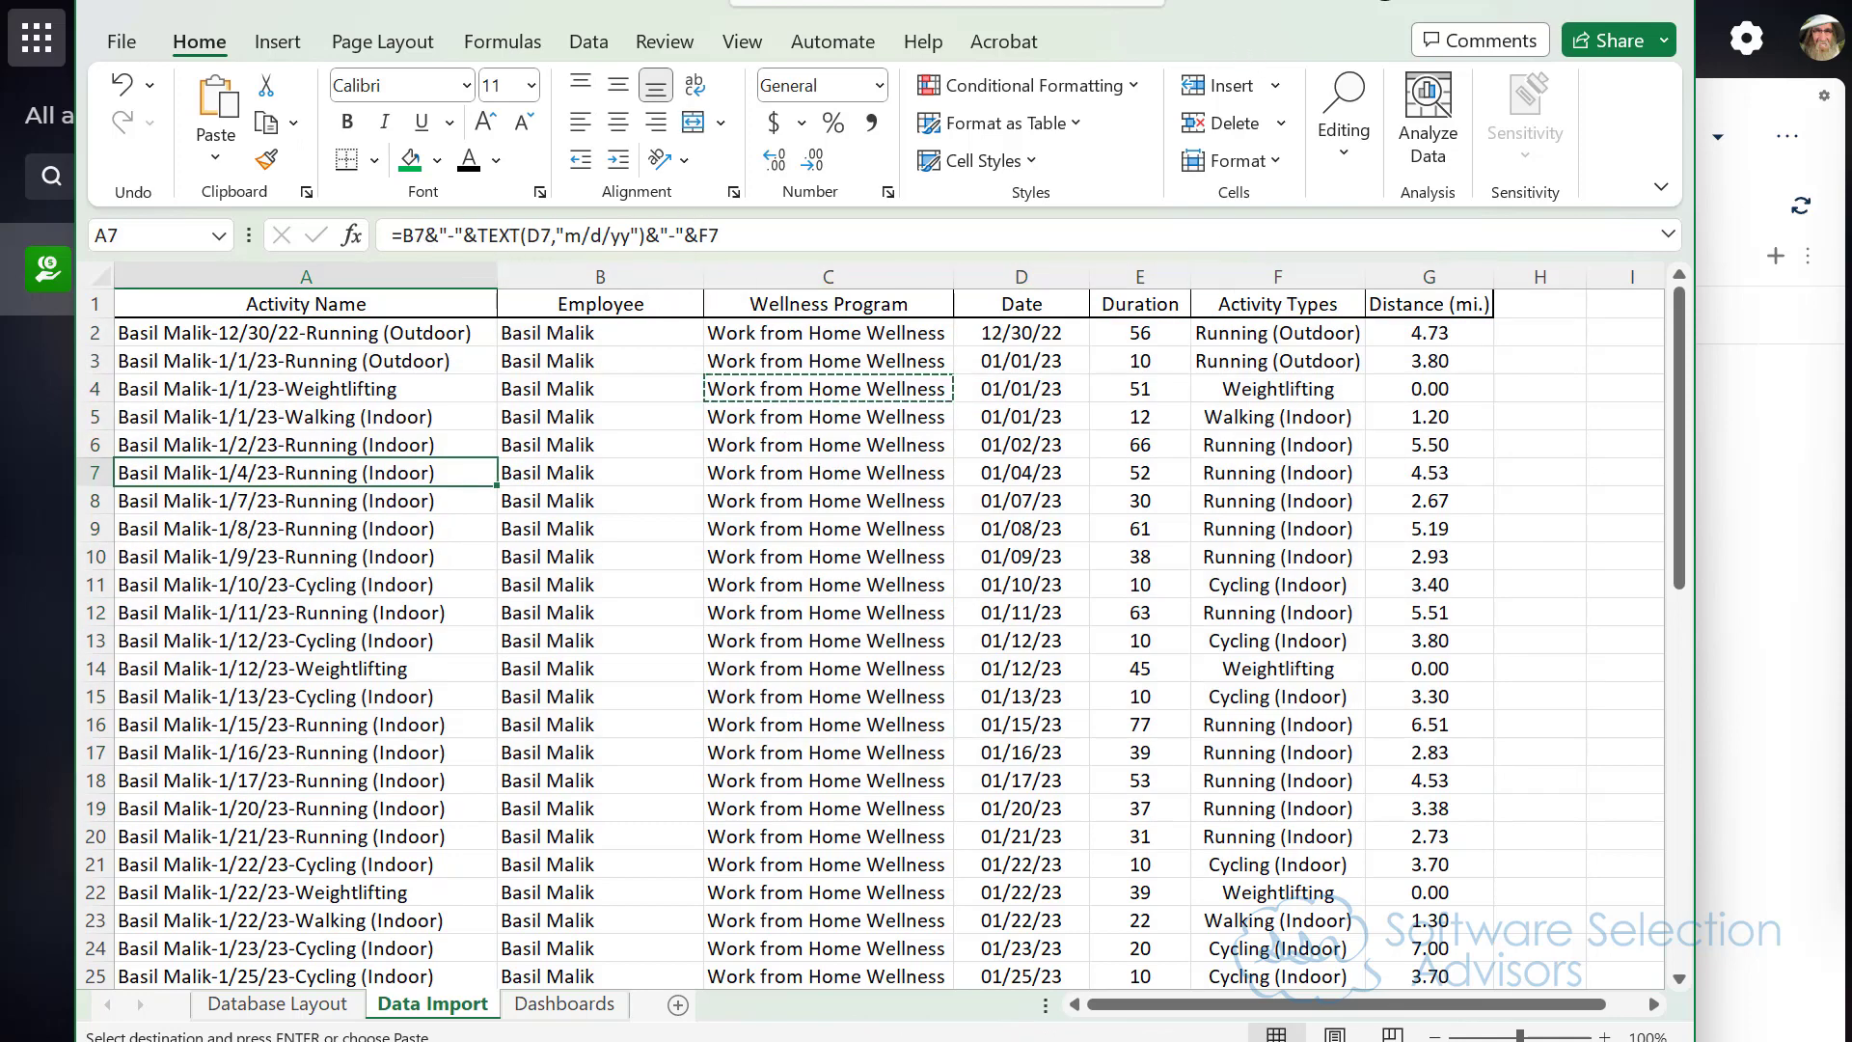
left_click_drag(1215, 6, 1851, 1041)
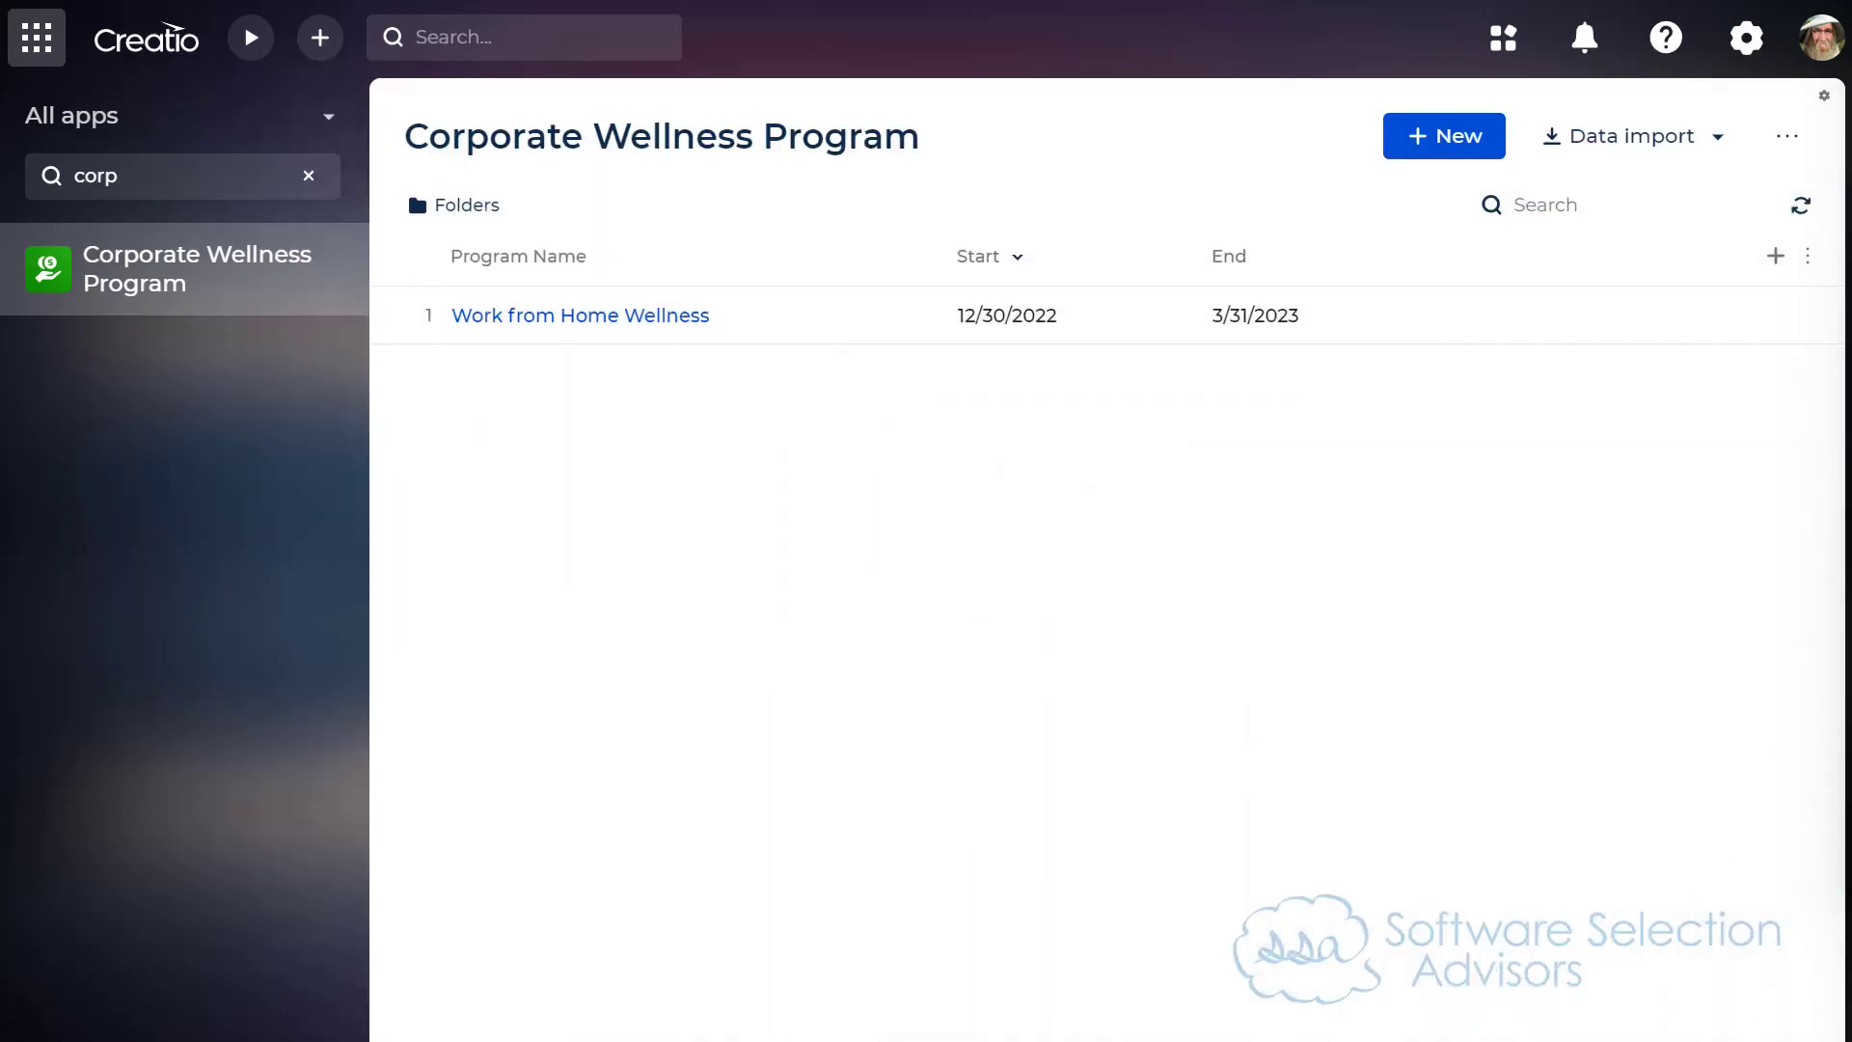
Step: Switch to the Corporate Wellness Activity Import.xlsx workbook and review its column headers and first data row
left_click_drag(1851, 35, 491, 7)
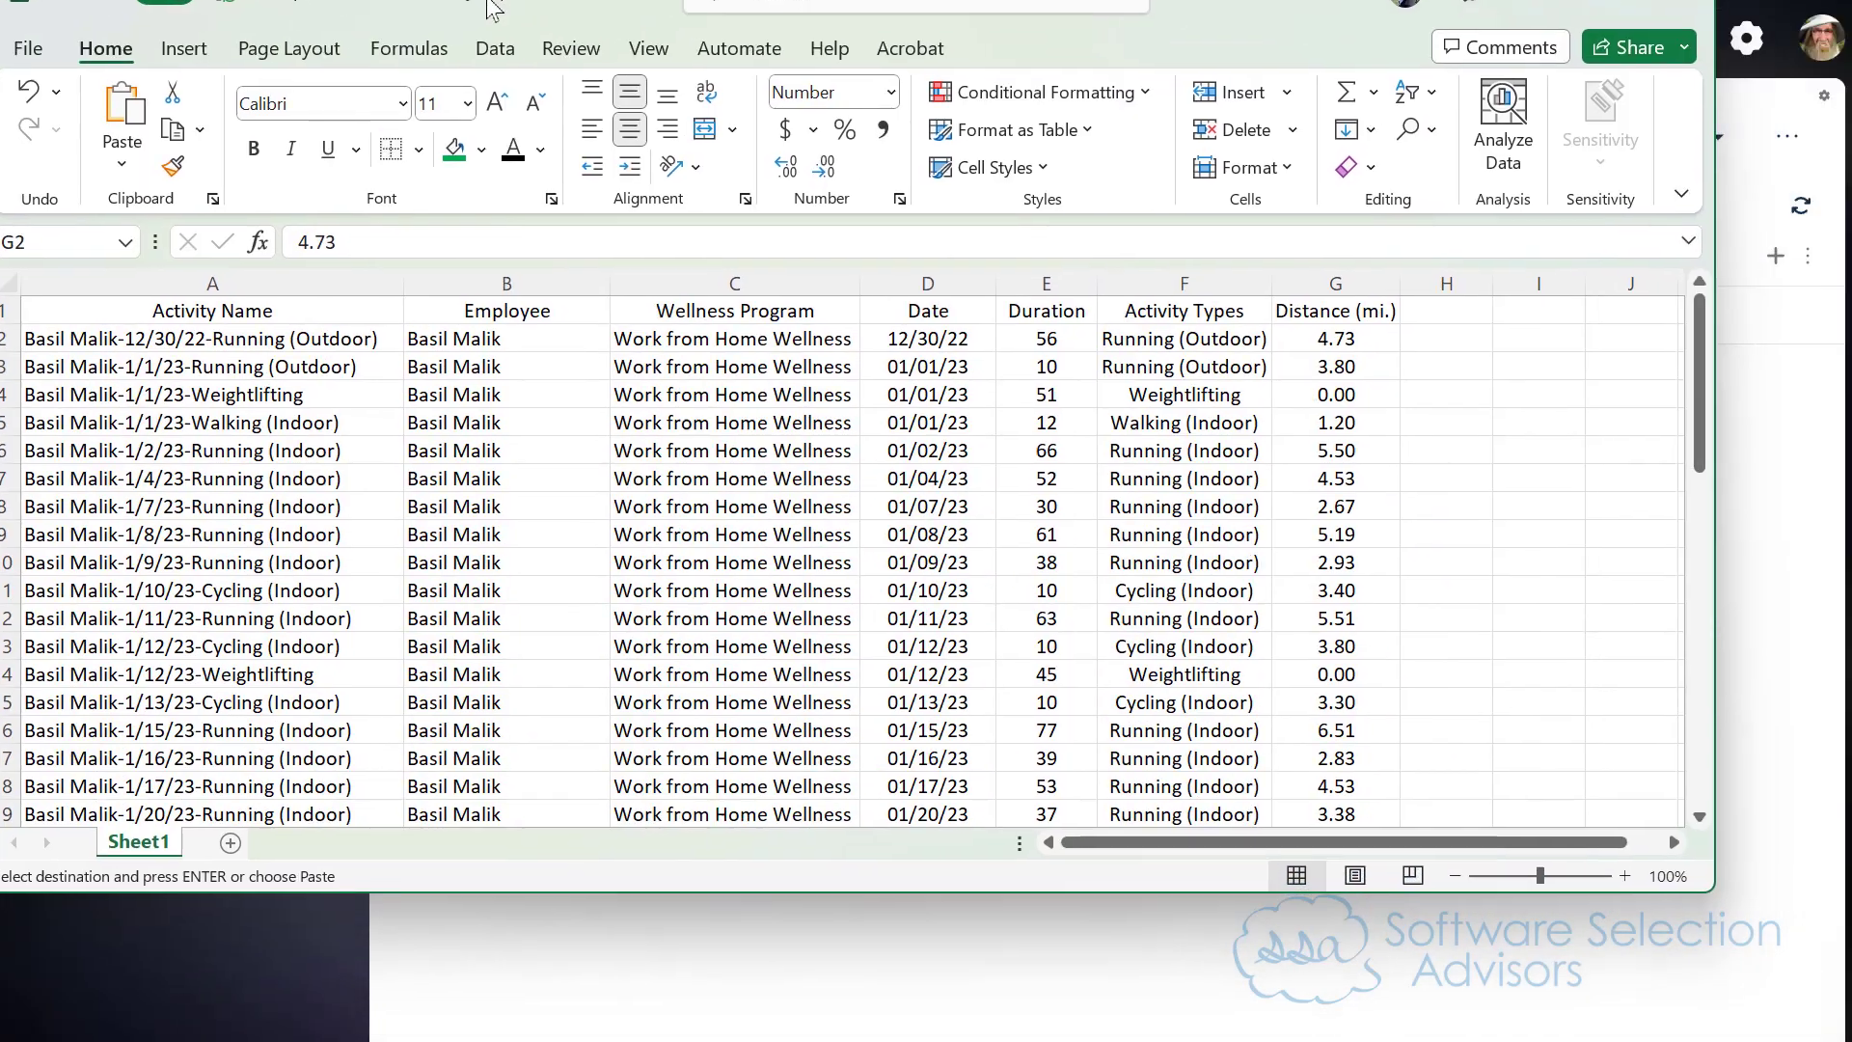
left_click(179, 338)
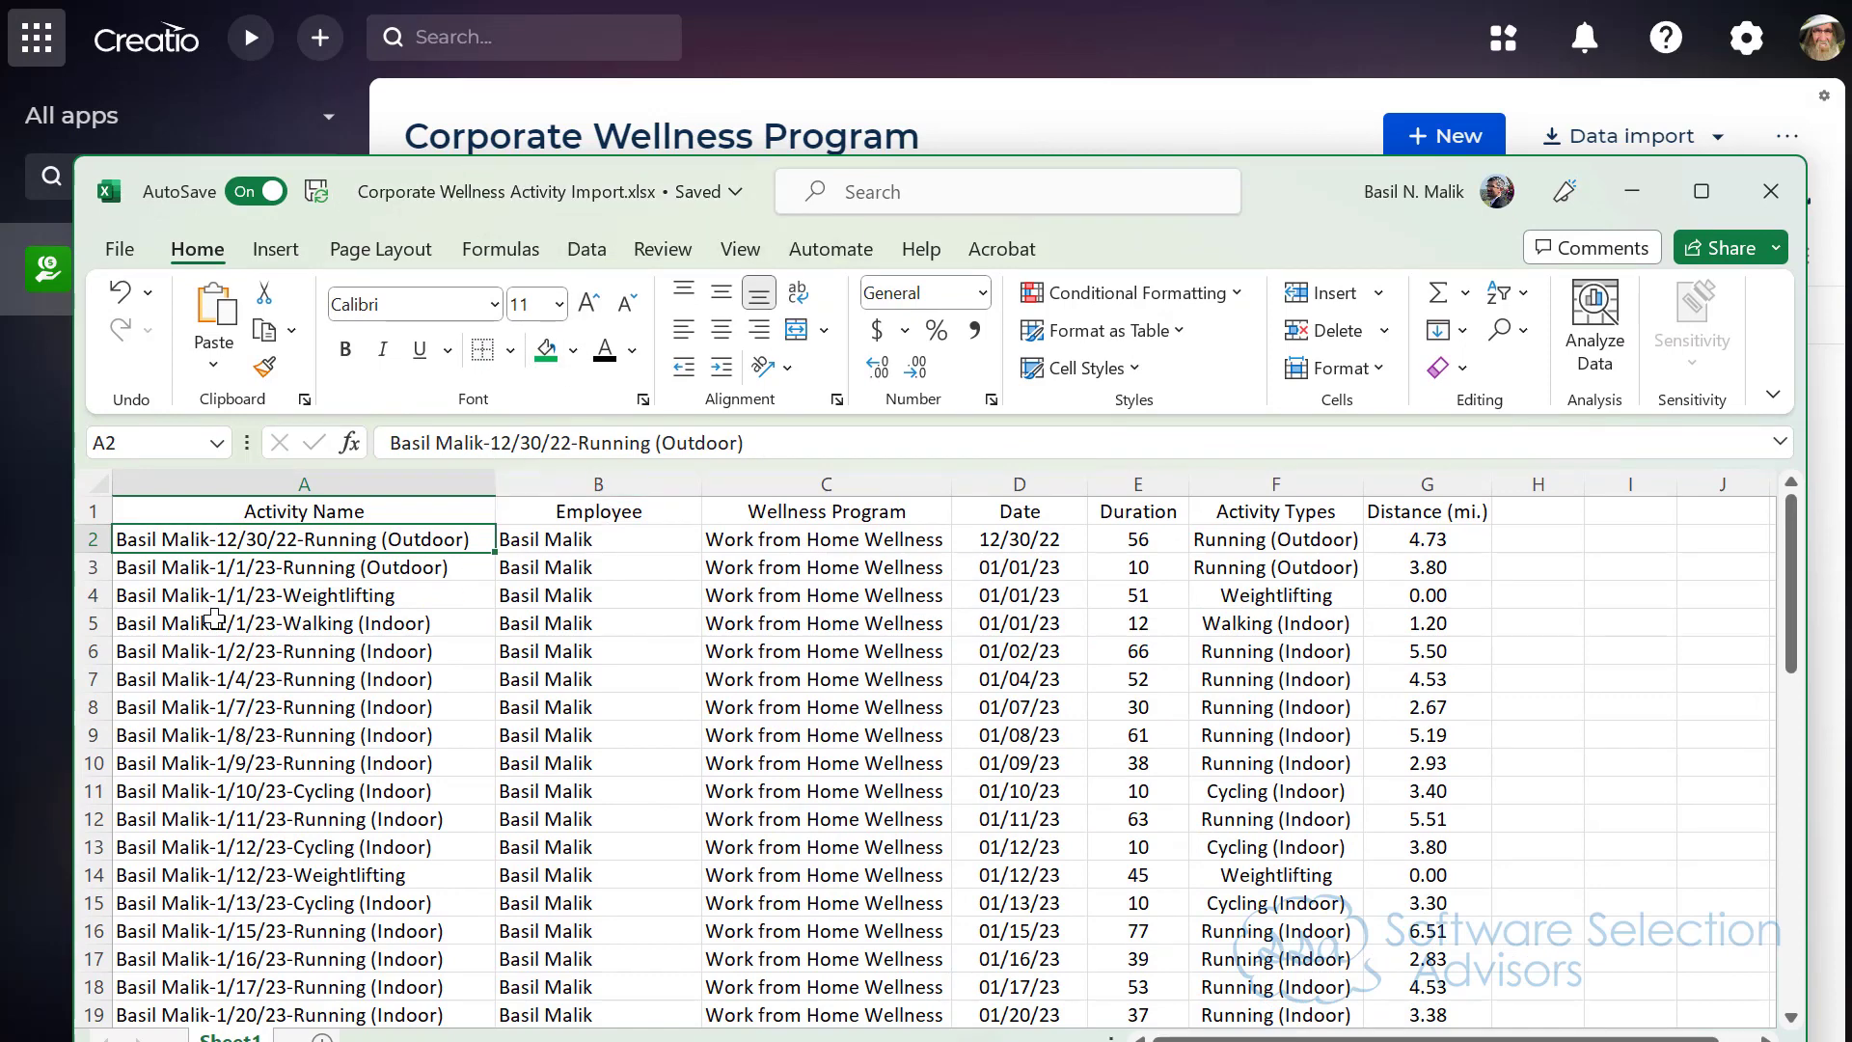
left_click(641, 536)
left_click(779, 541)
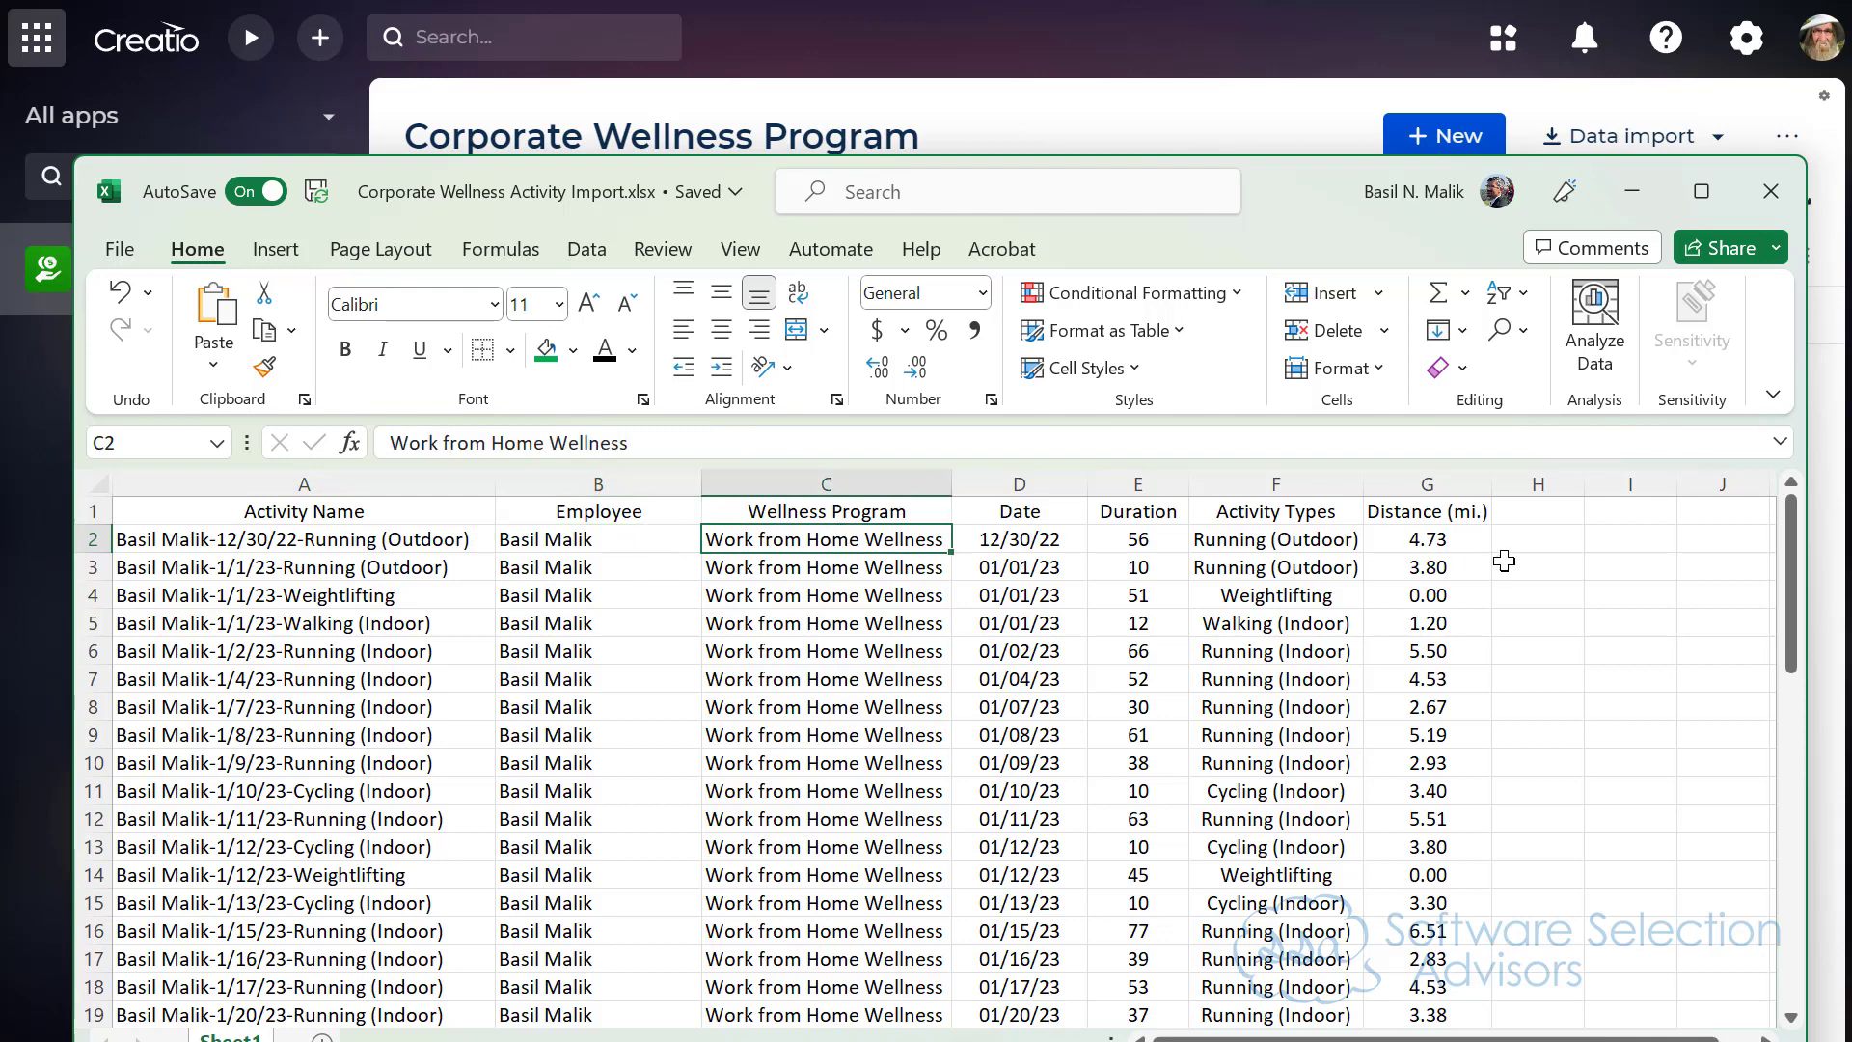
left_click(241, 514)
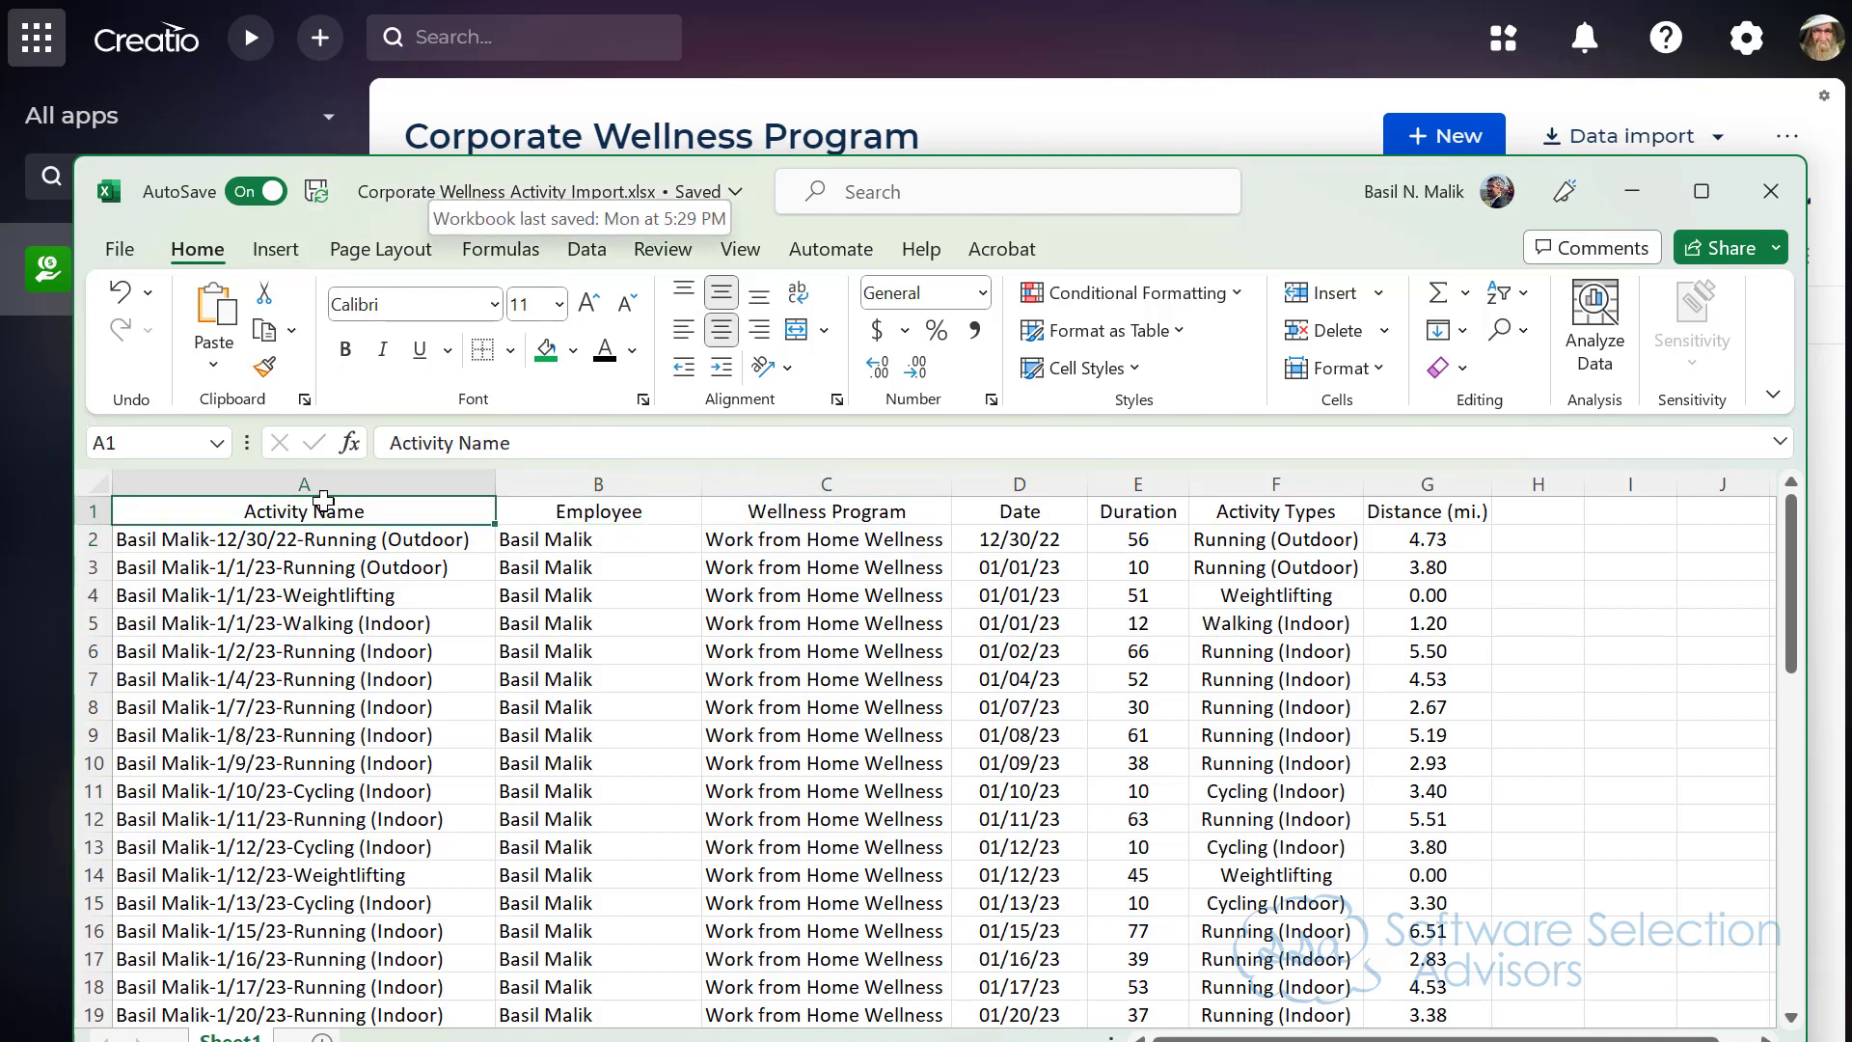
left_click(583, 516)
left_click(810, 532)
left_click(899, 508)
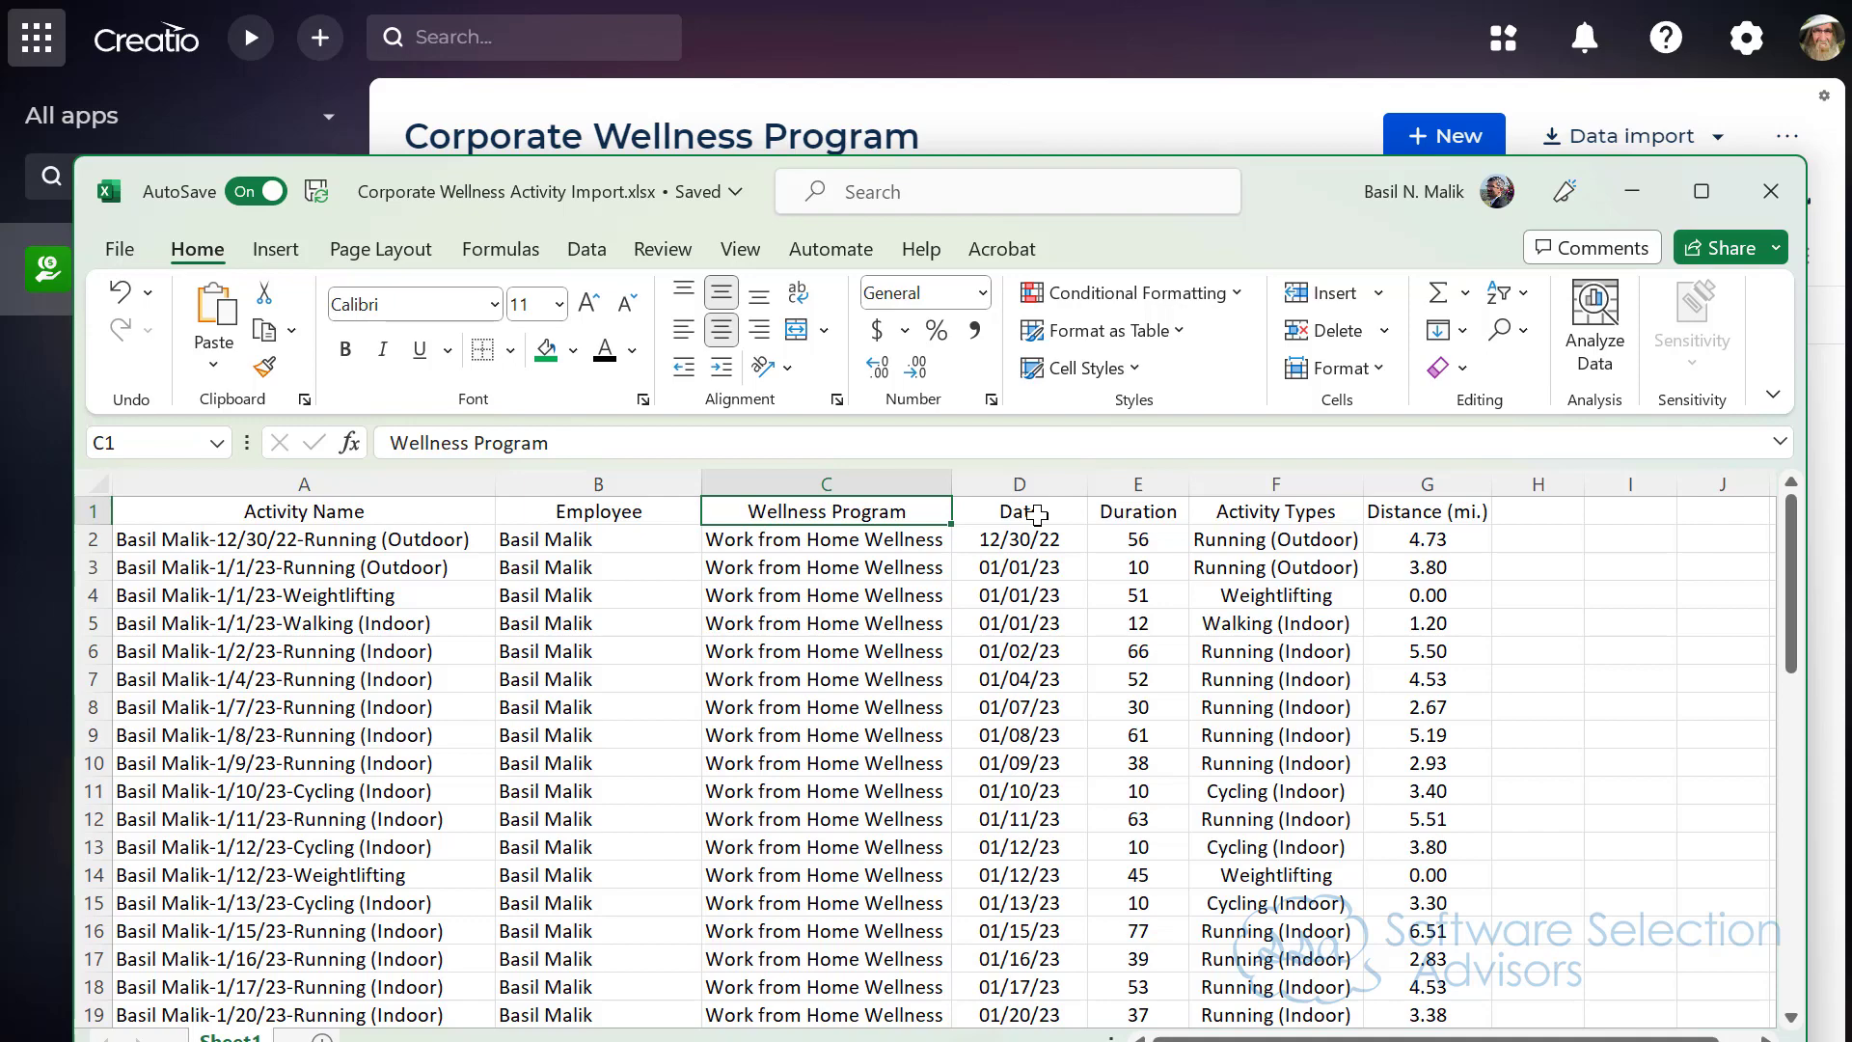
left_click_drag(1288, 184, 1329, 381)
left_click_drag(1326, 476, 1324, 720)
Step: Search the Creatio apps for "wellness" and open a new Wellness Activity record to view its fields
left_click_drag(121, 174, 43, 182)
type("wellness")
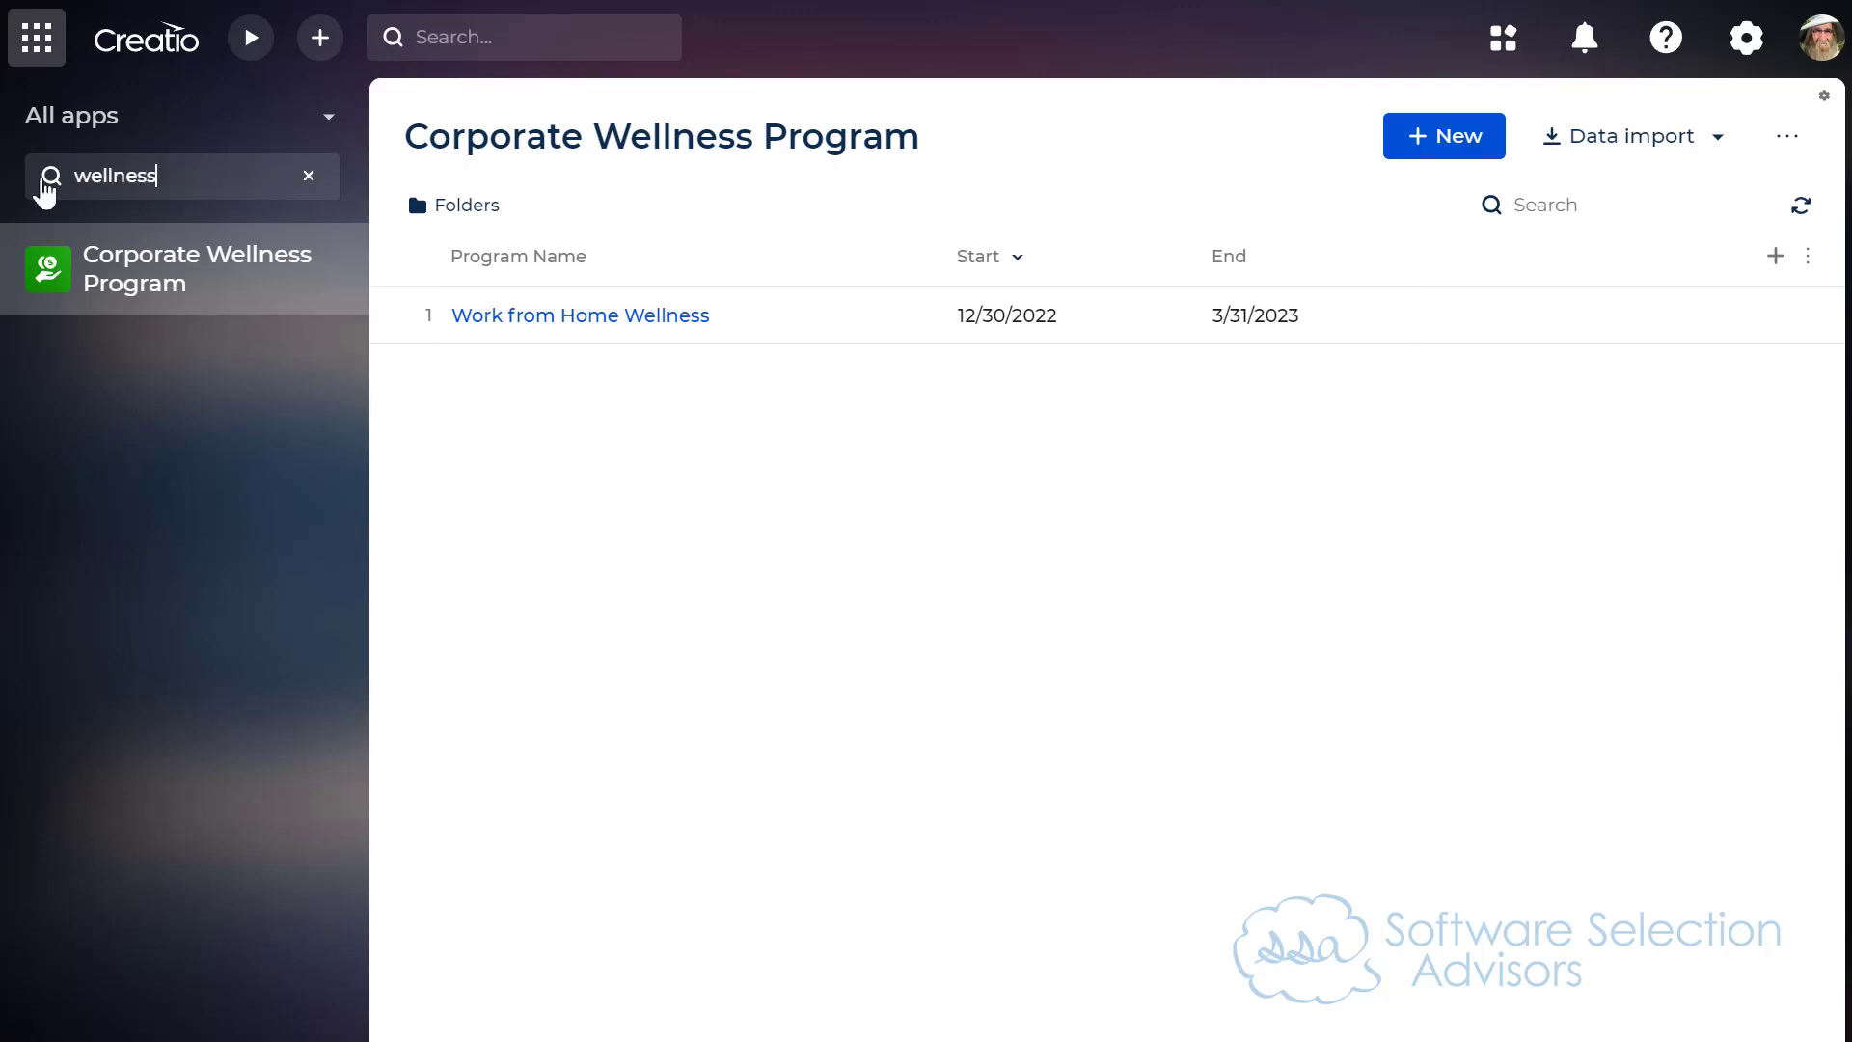
left_click(216, 386)
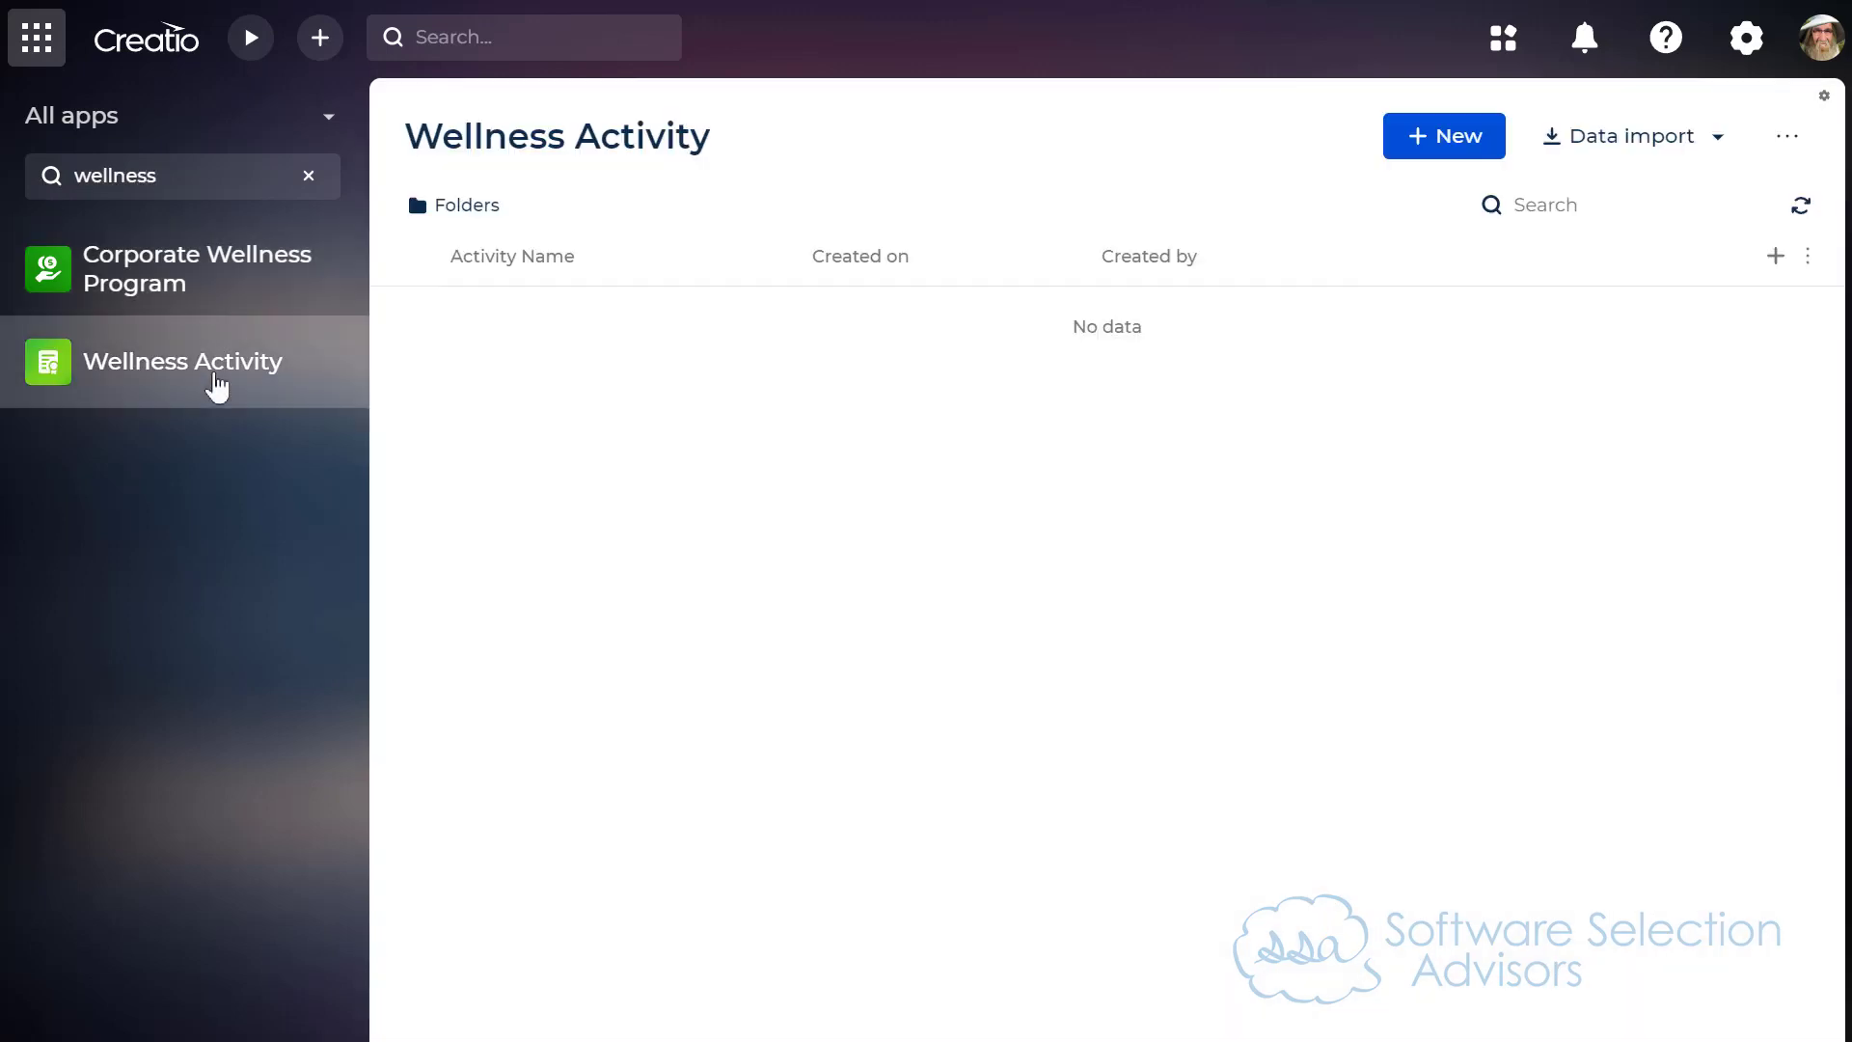
left_click(1397, 141)
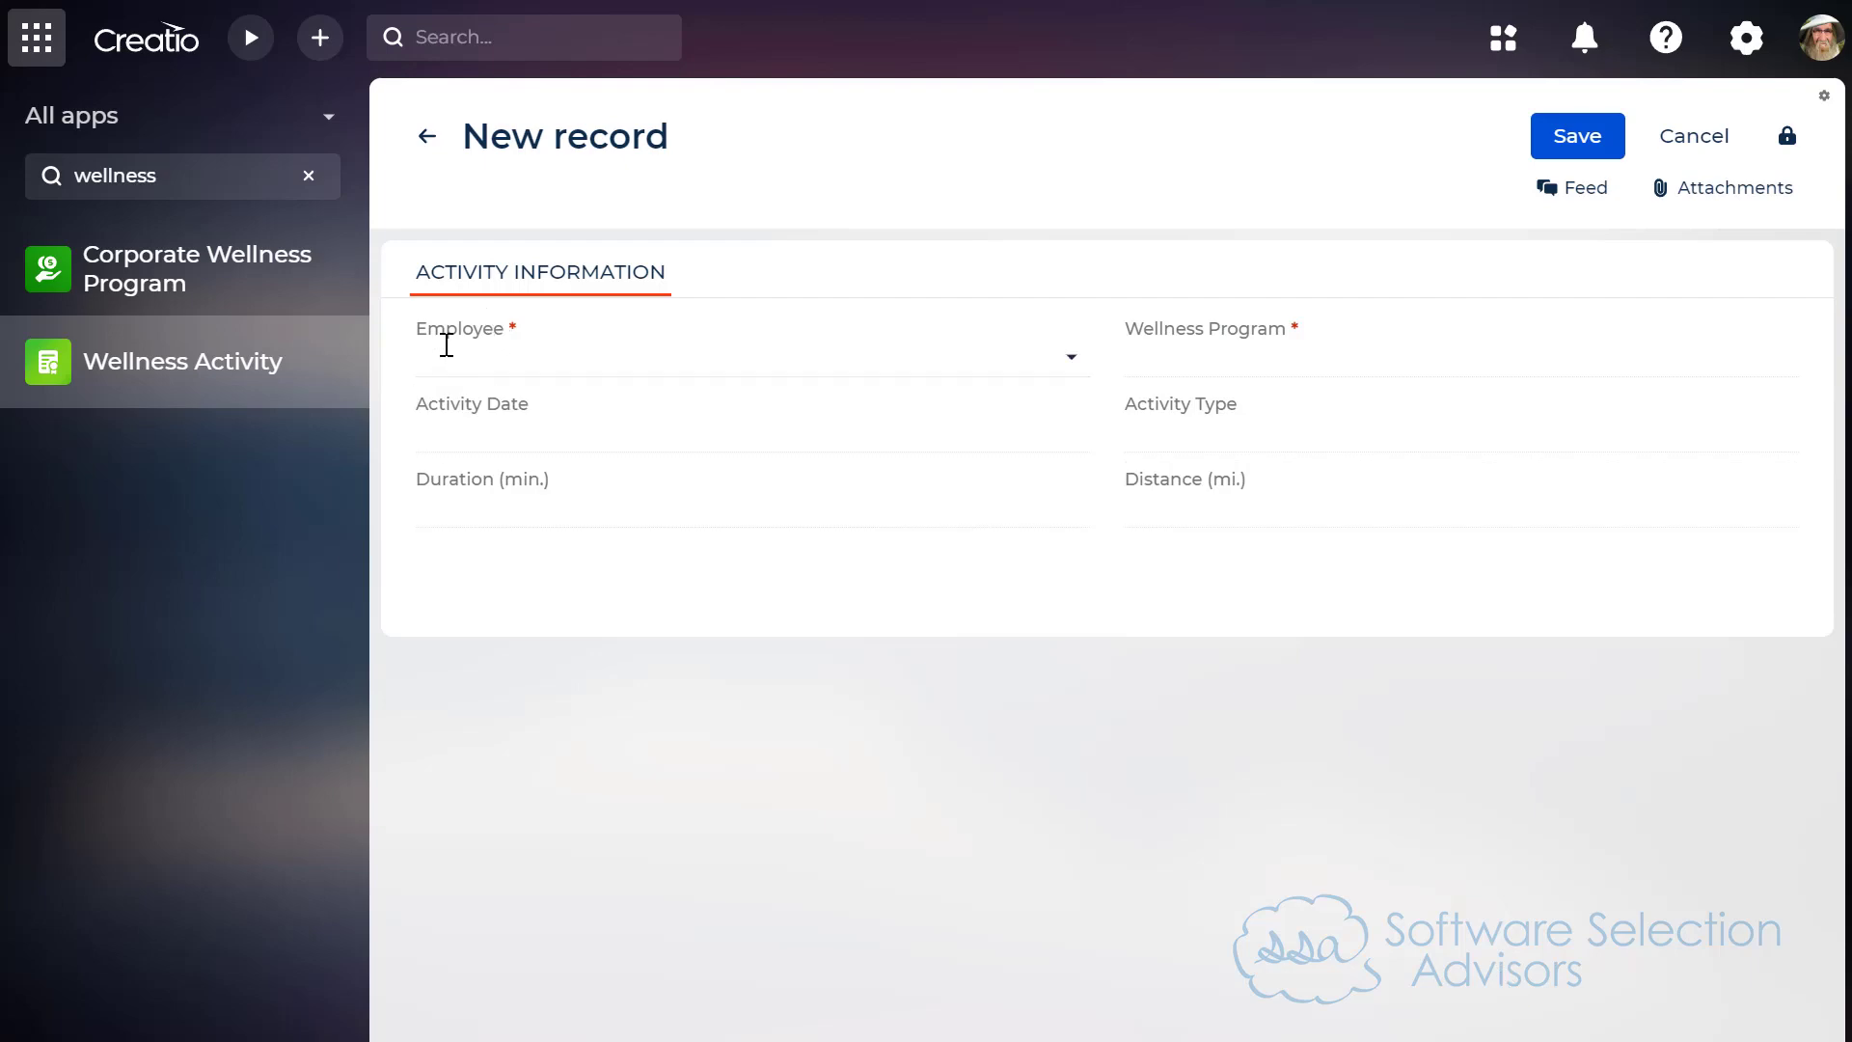
Step: Place the import workbook below the Creatio record form and rename the Date header in D1 to "Activity Date"
key("alt+Tab")
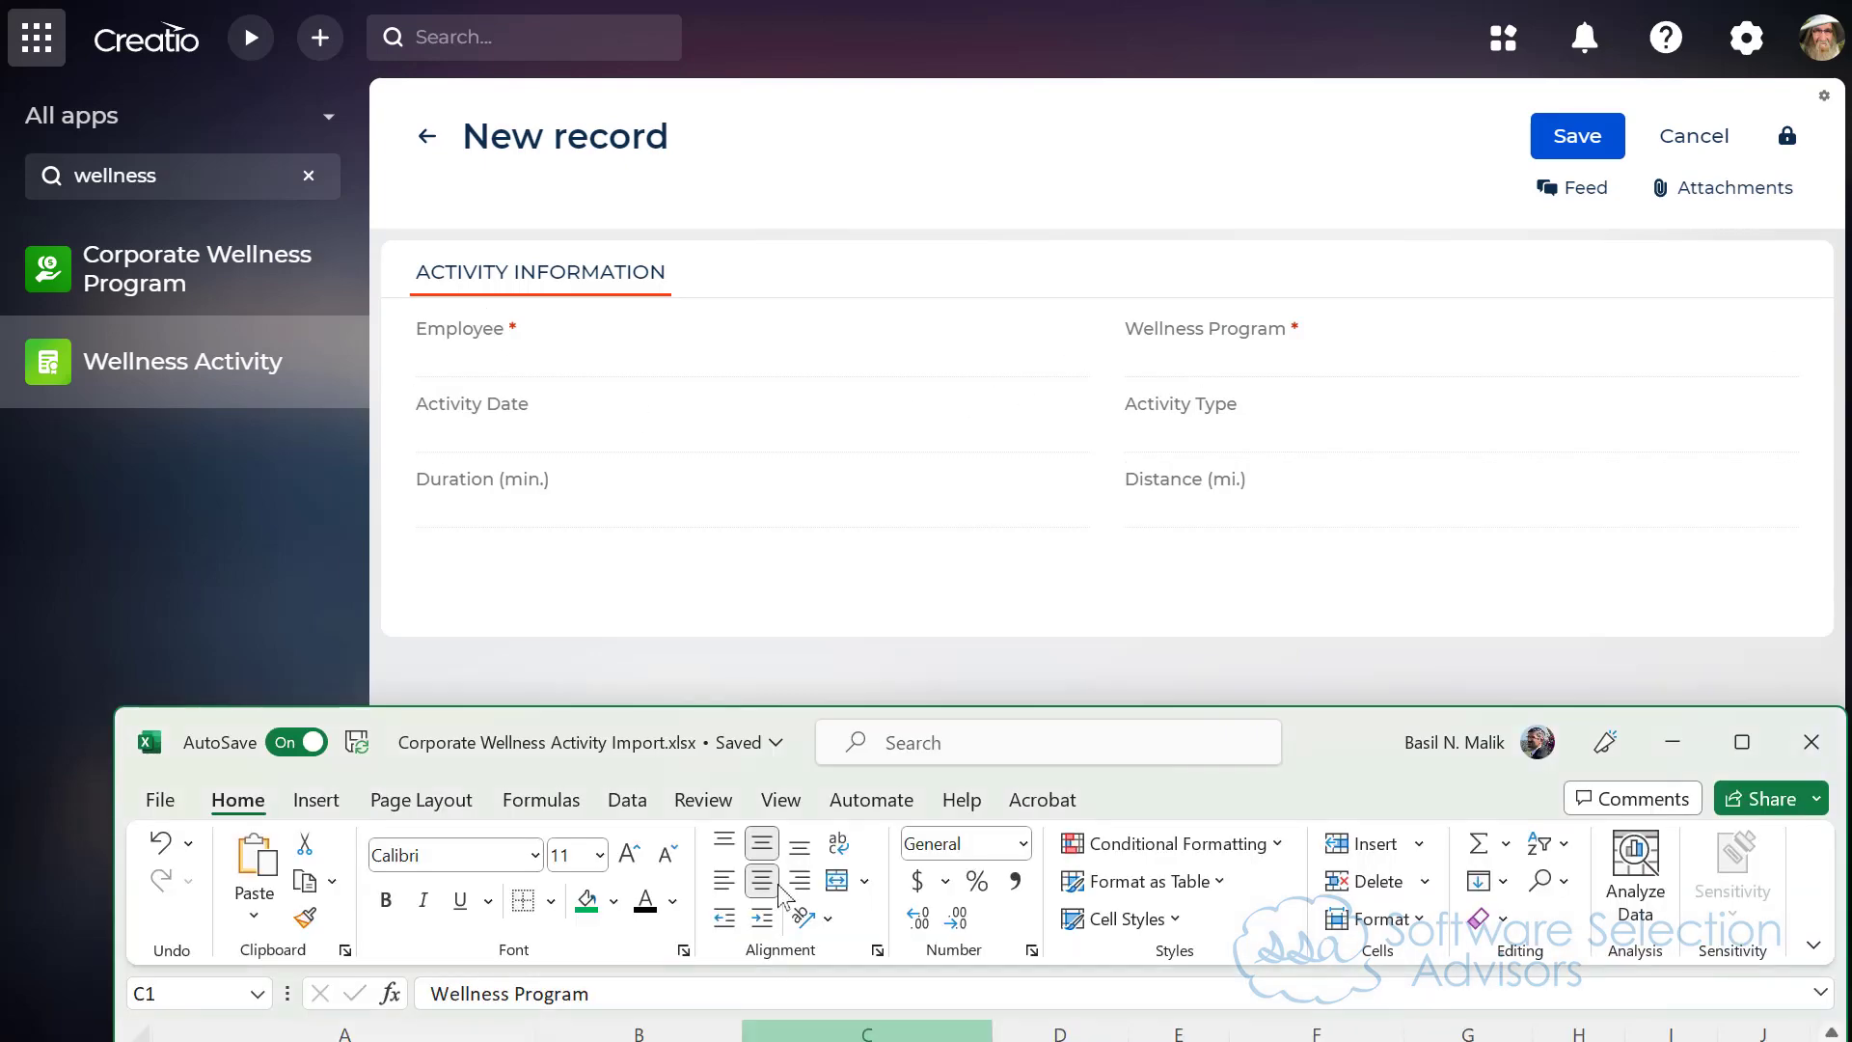
left_click_drag(678, 725, 595, 610)
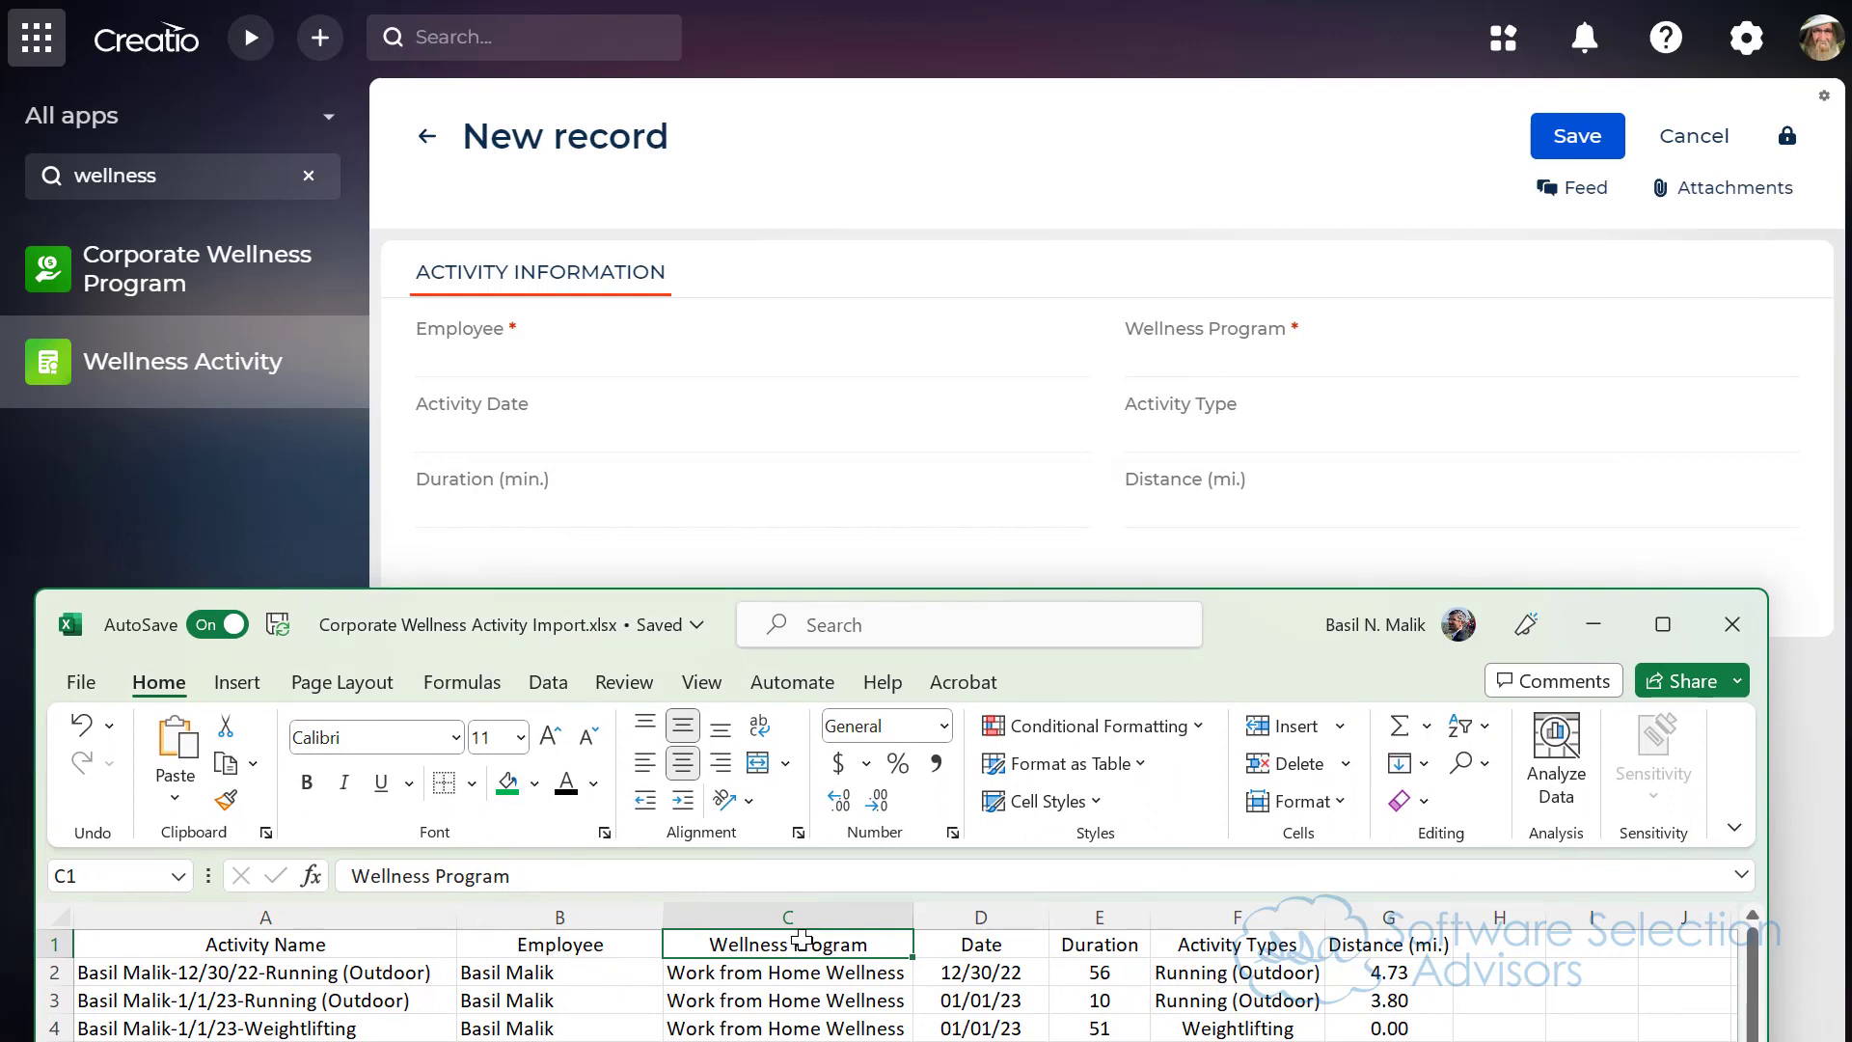
left_click(982, 953)
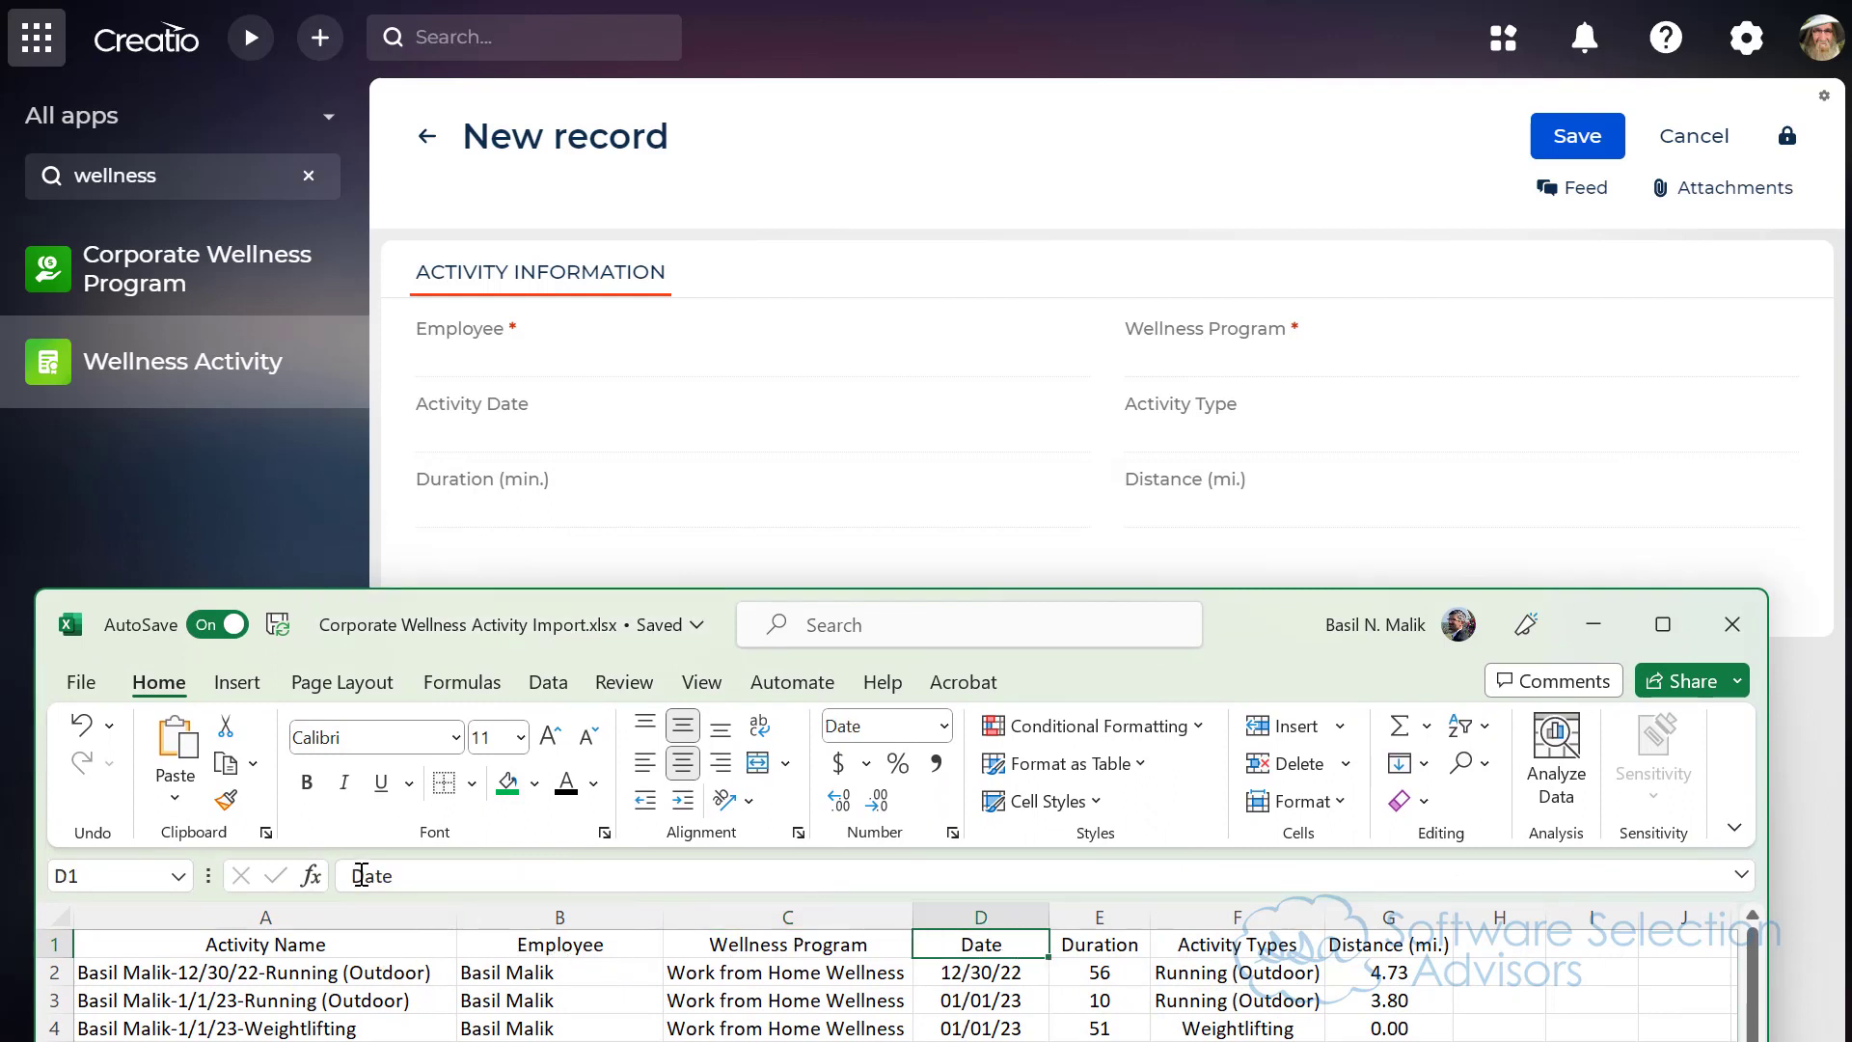
left_click(361, 875)
type("Activ")
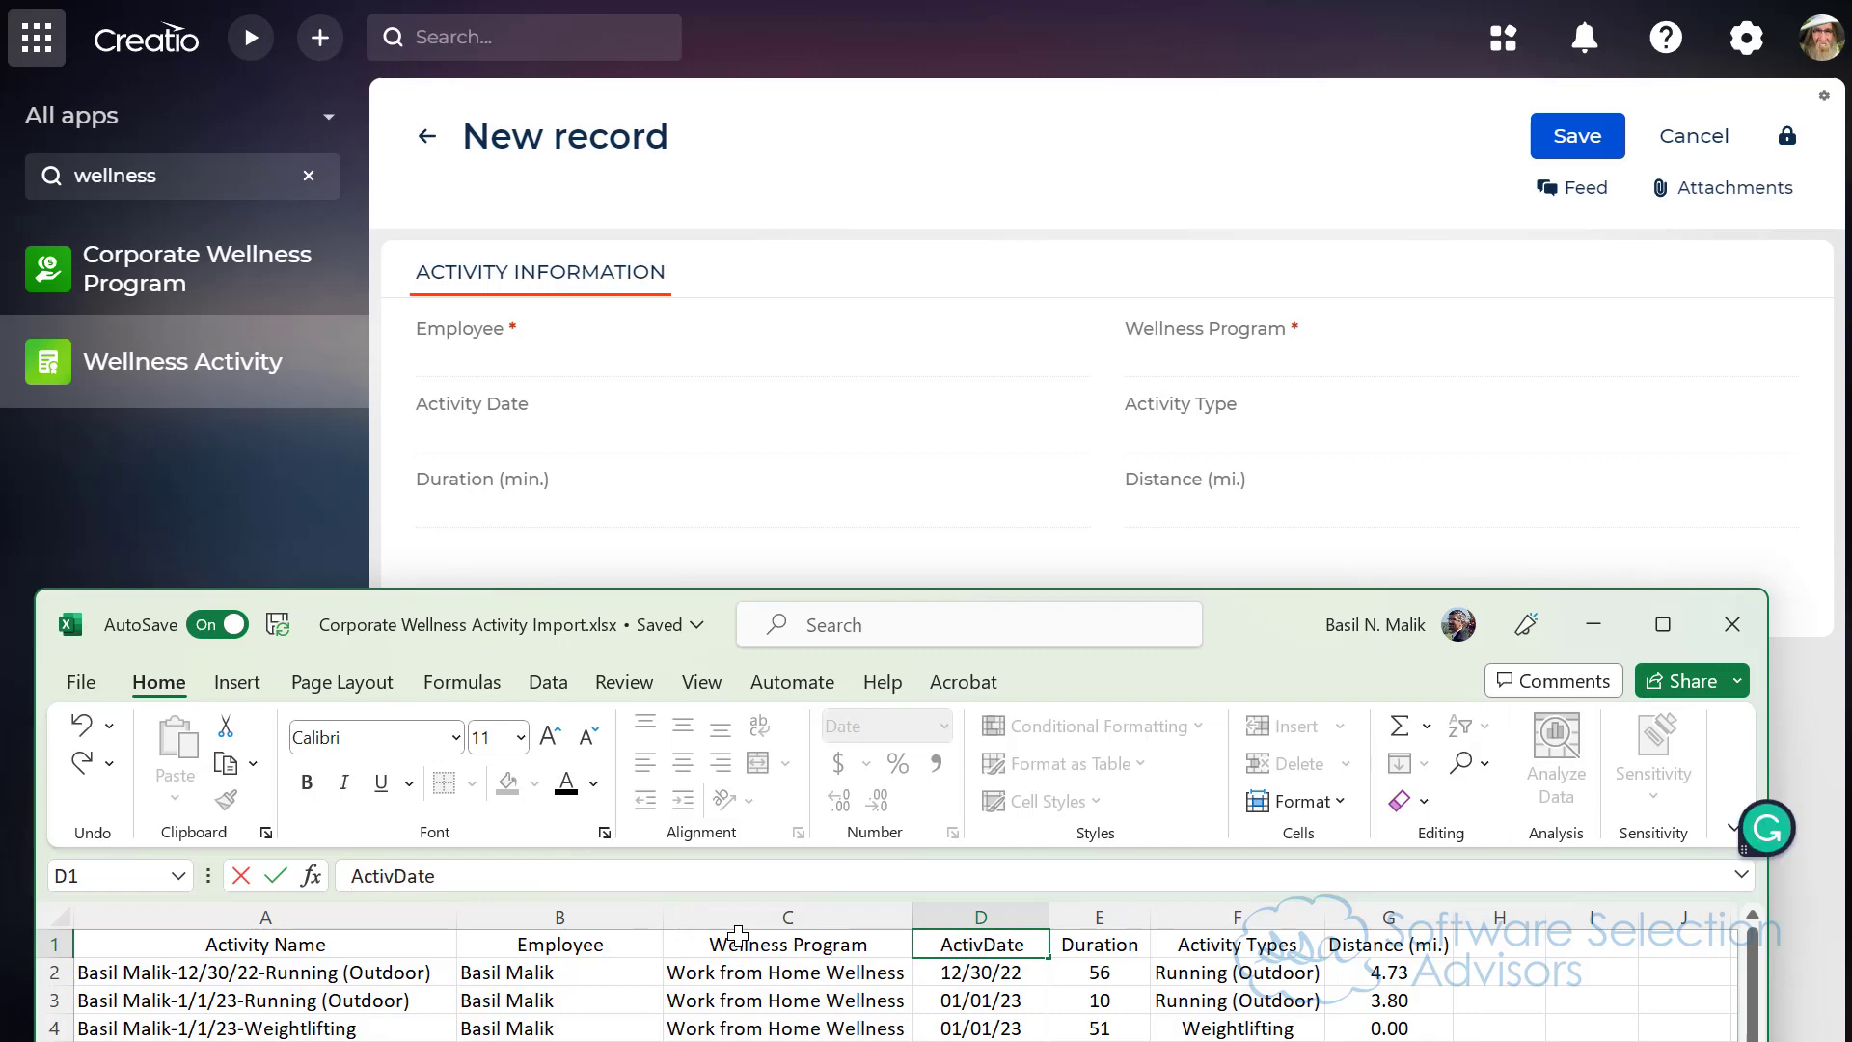
type("ity")
key("Tab")
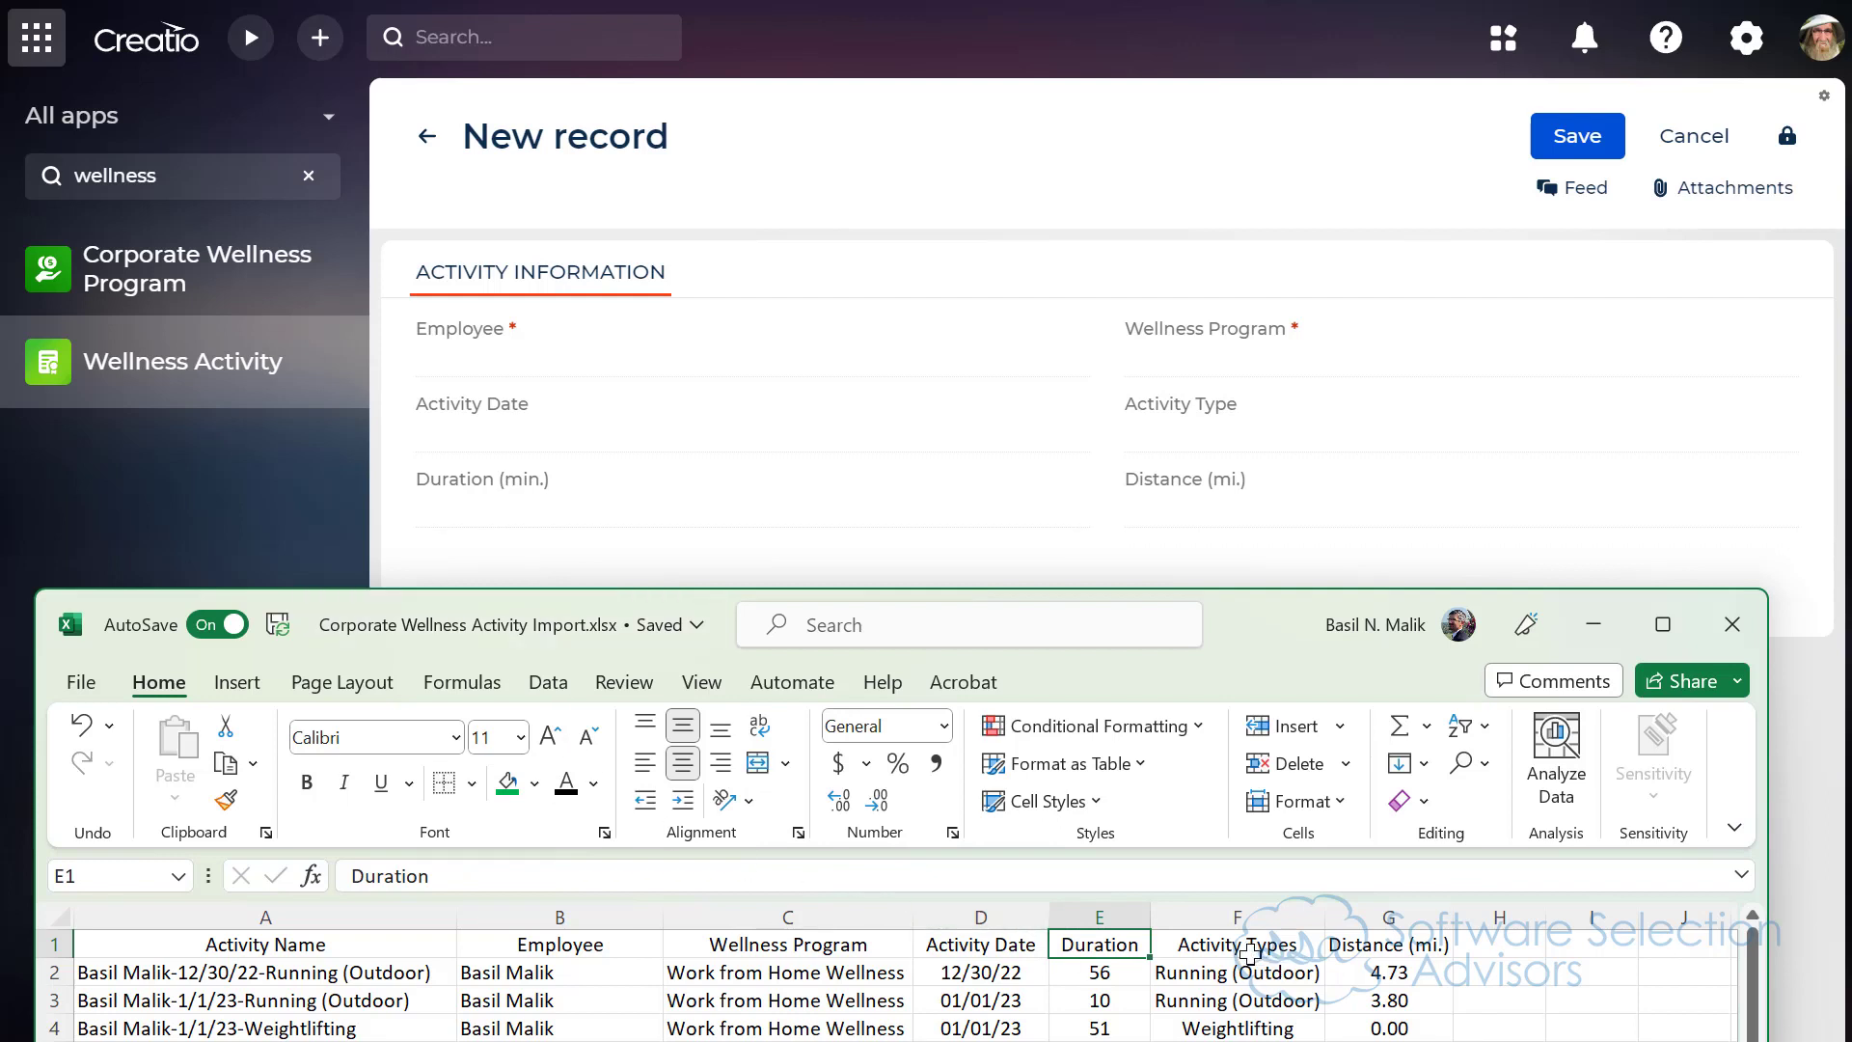
Step: Rename the Activity Types header in F1 to "Activity Type" and close the import workbook
left_click(1249, 955)
double_click(1320, 945)
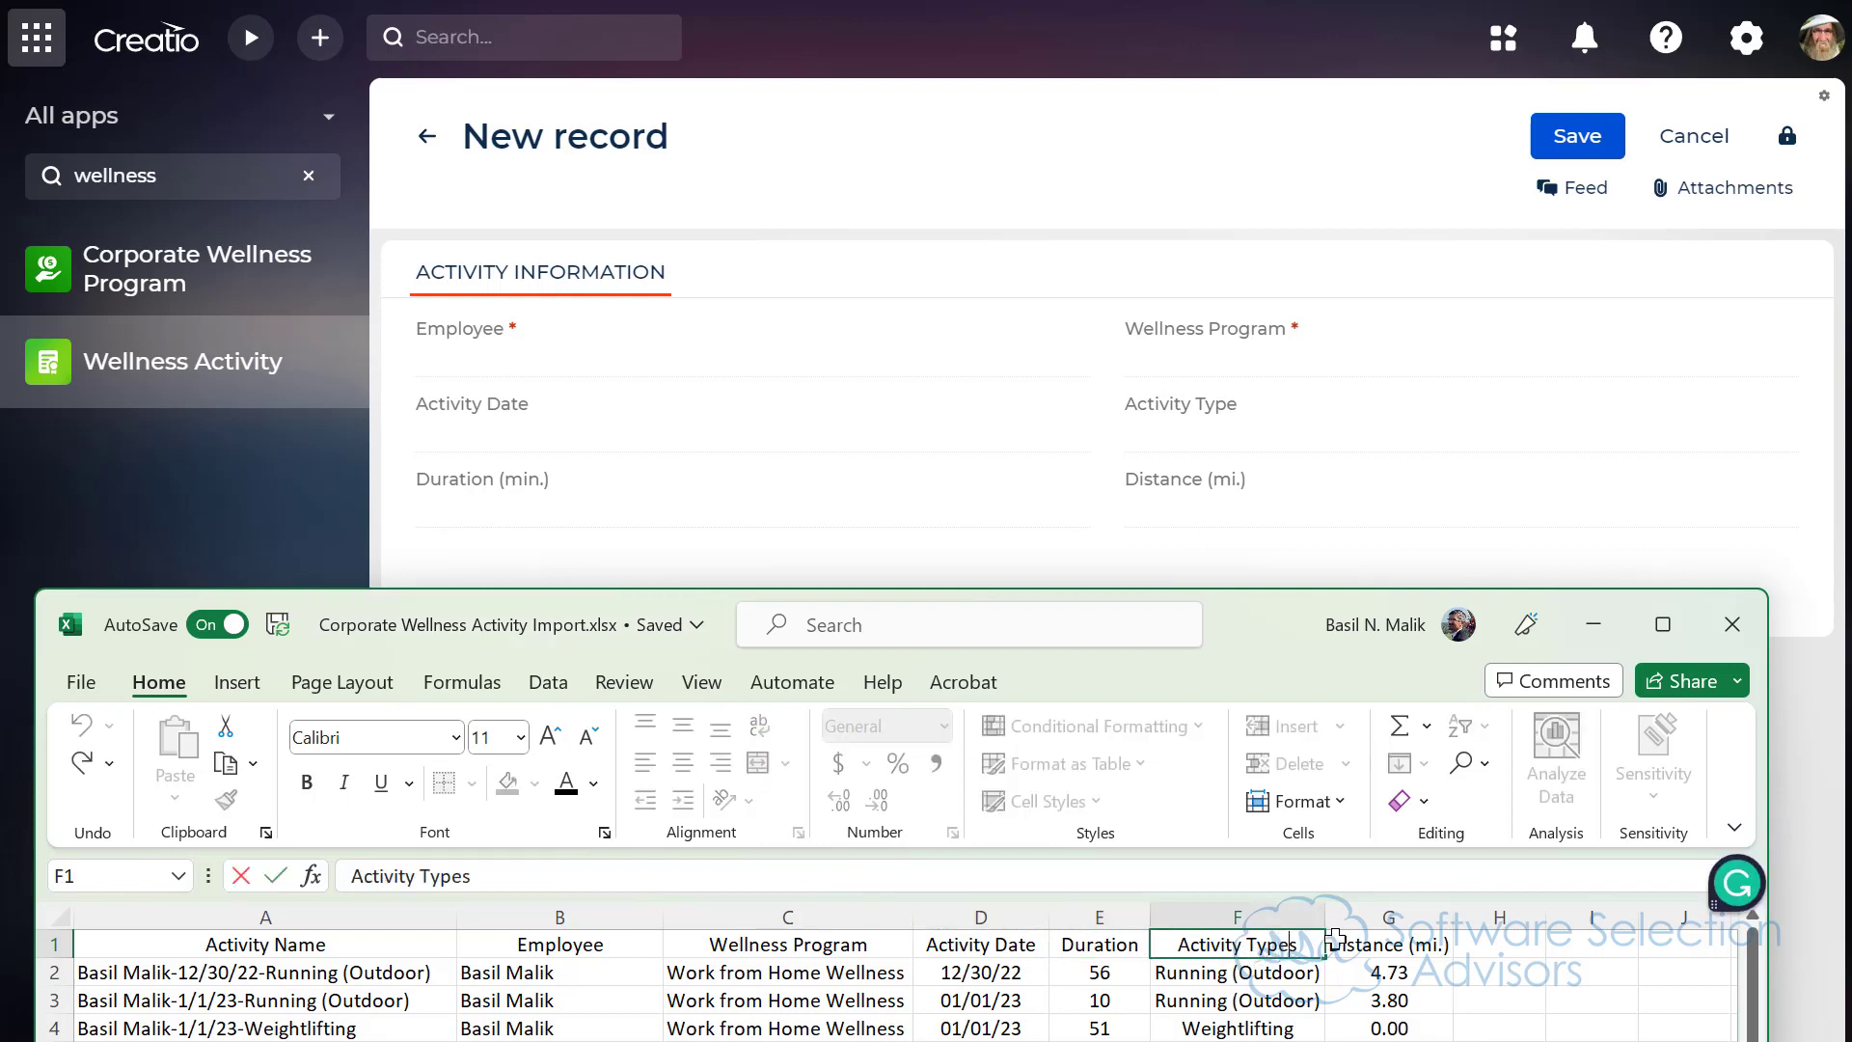
key("BackSpace")
left_click(1335, 940)
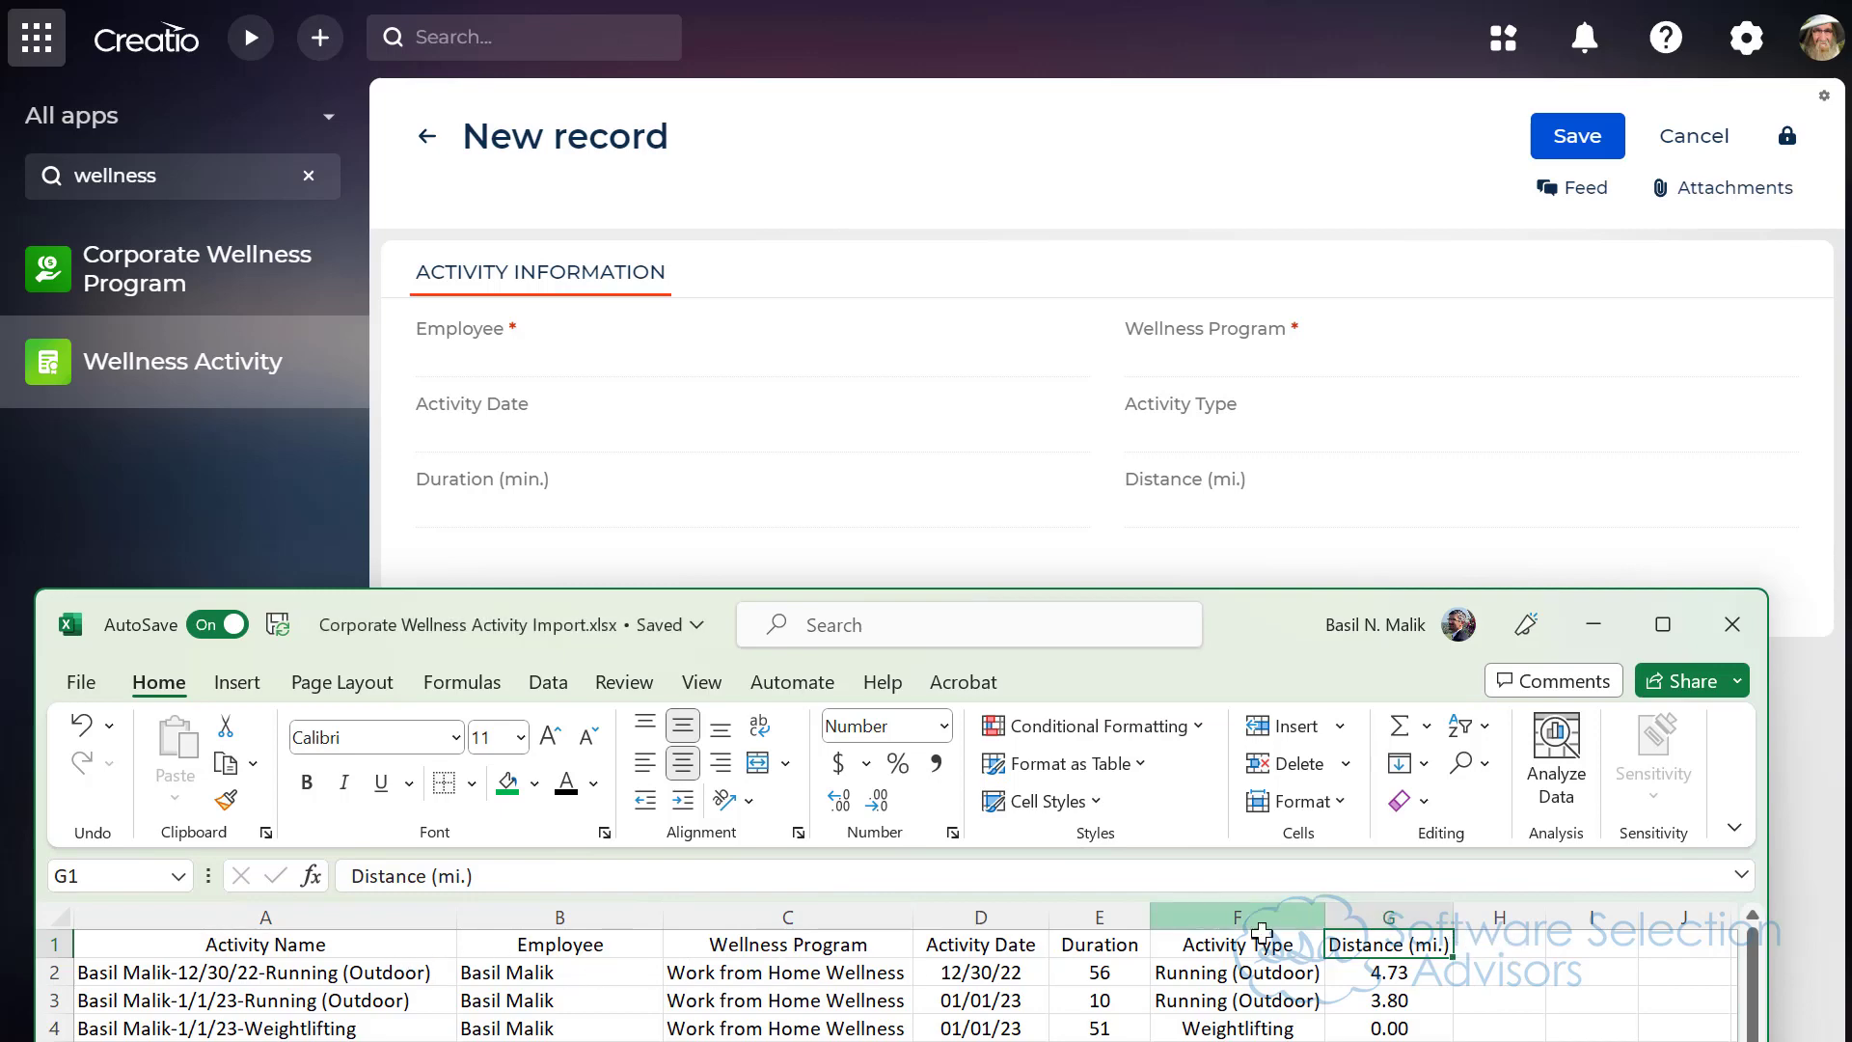
left_click(1091, 921)
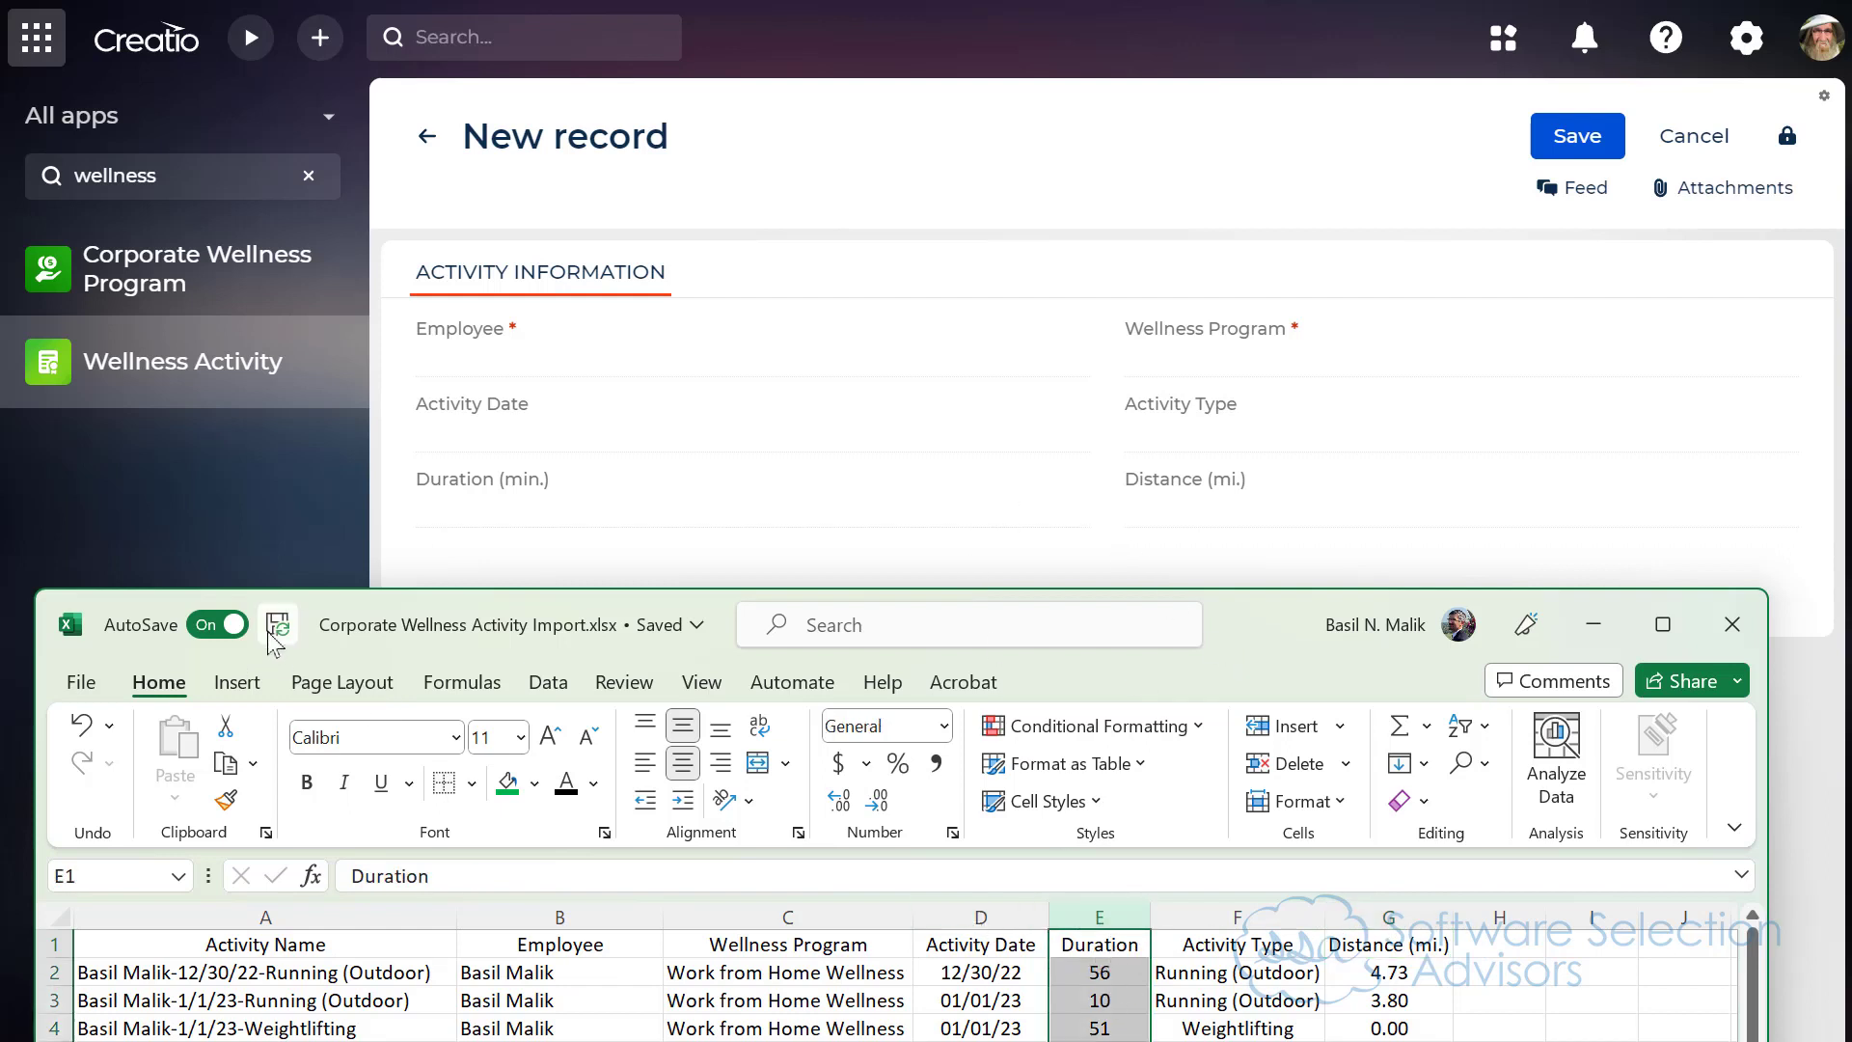
left_click(1732, 624)
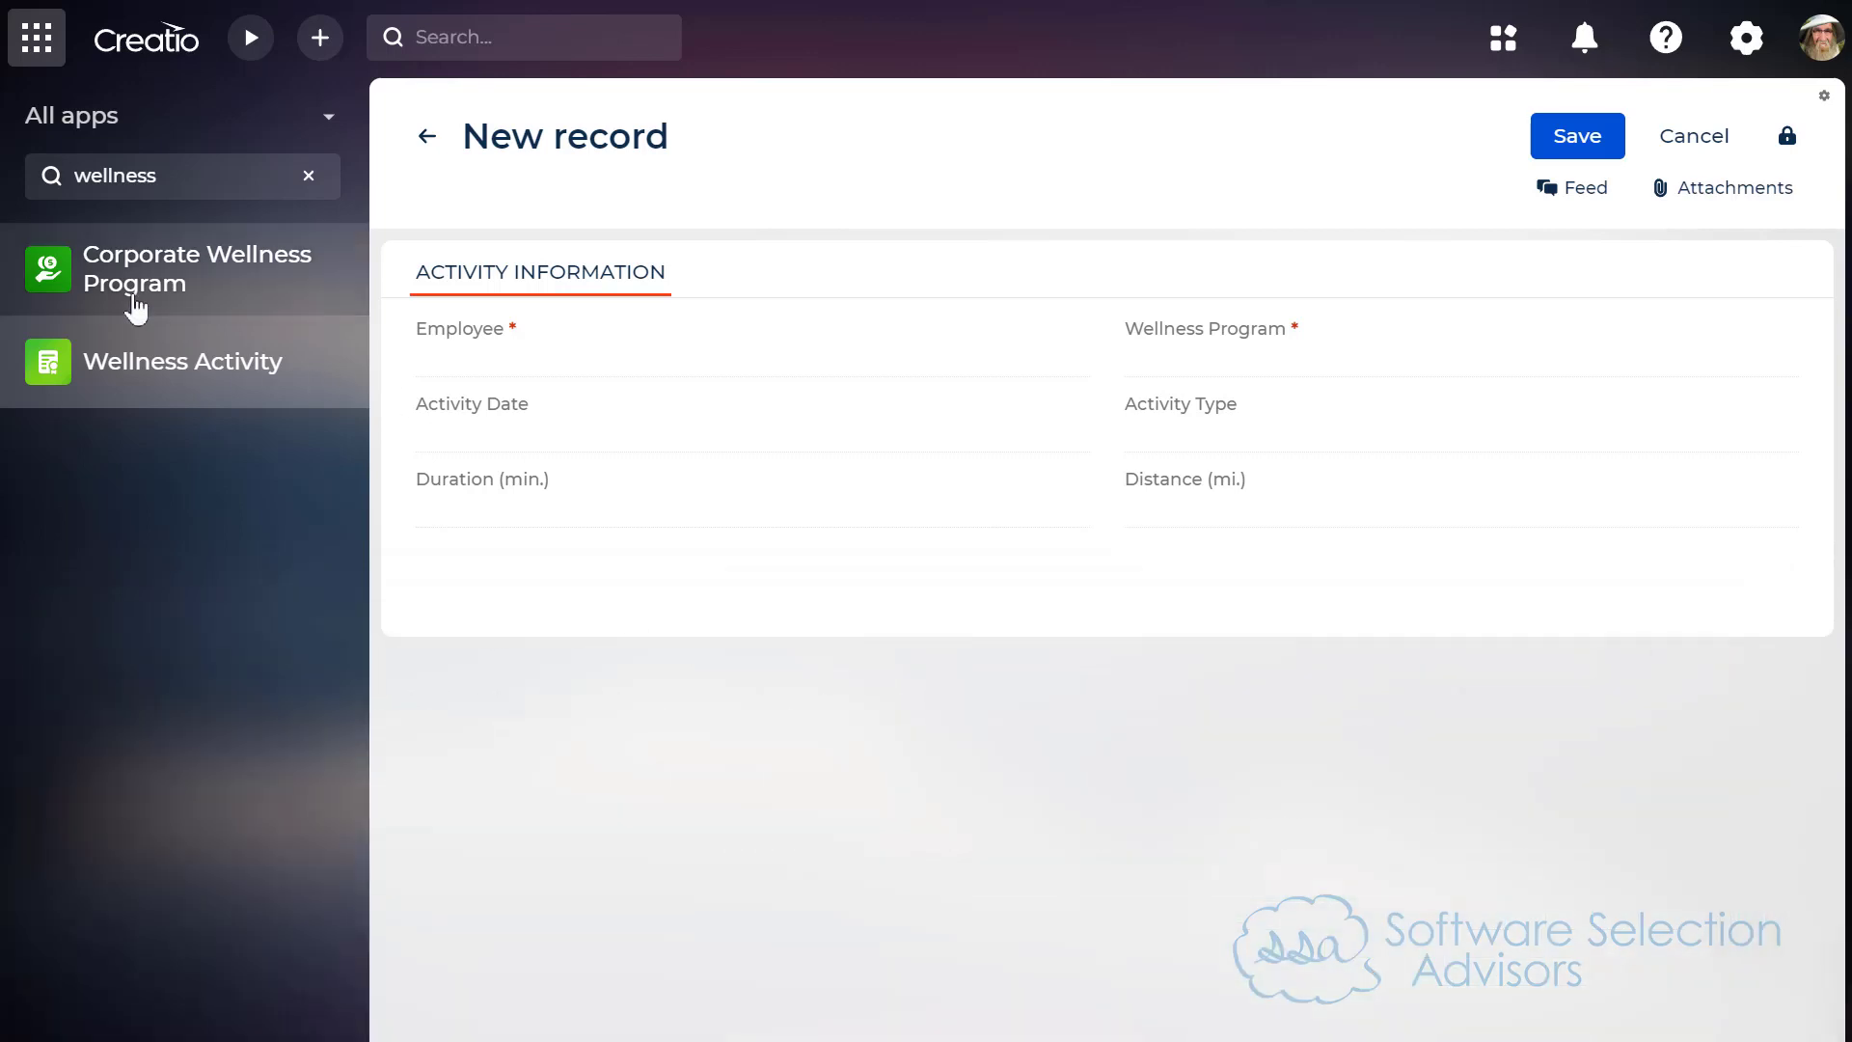
left_click(309, 176)
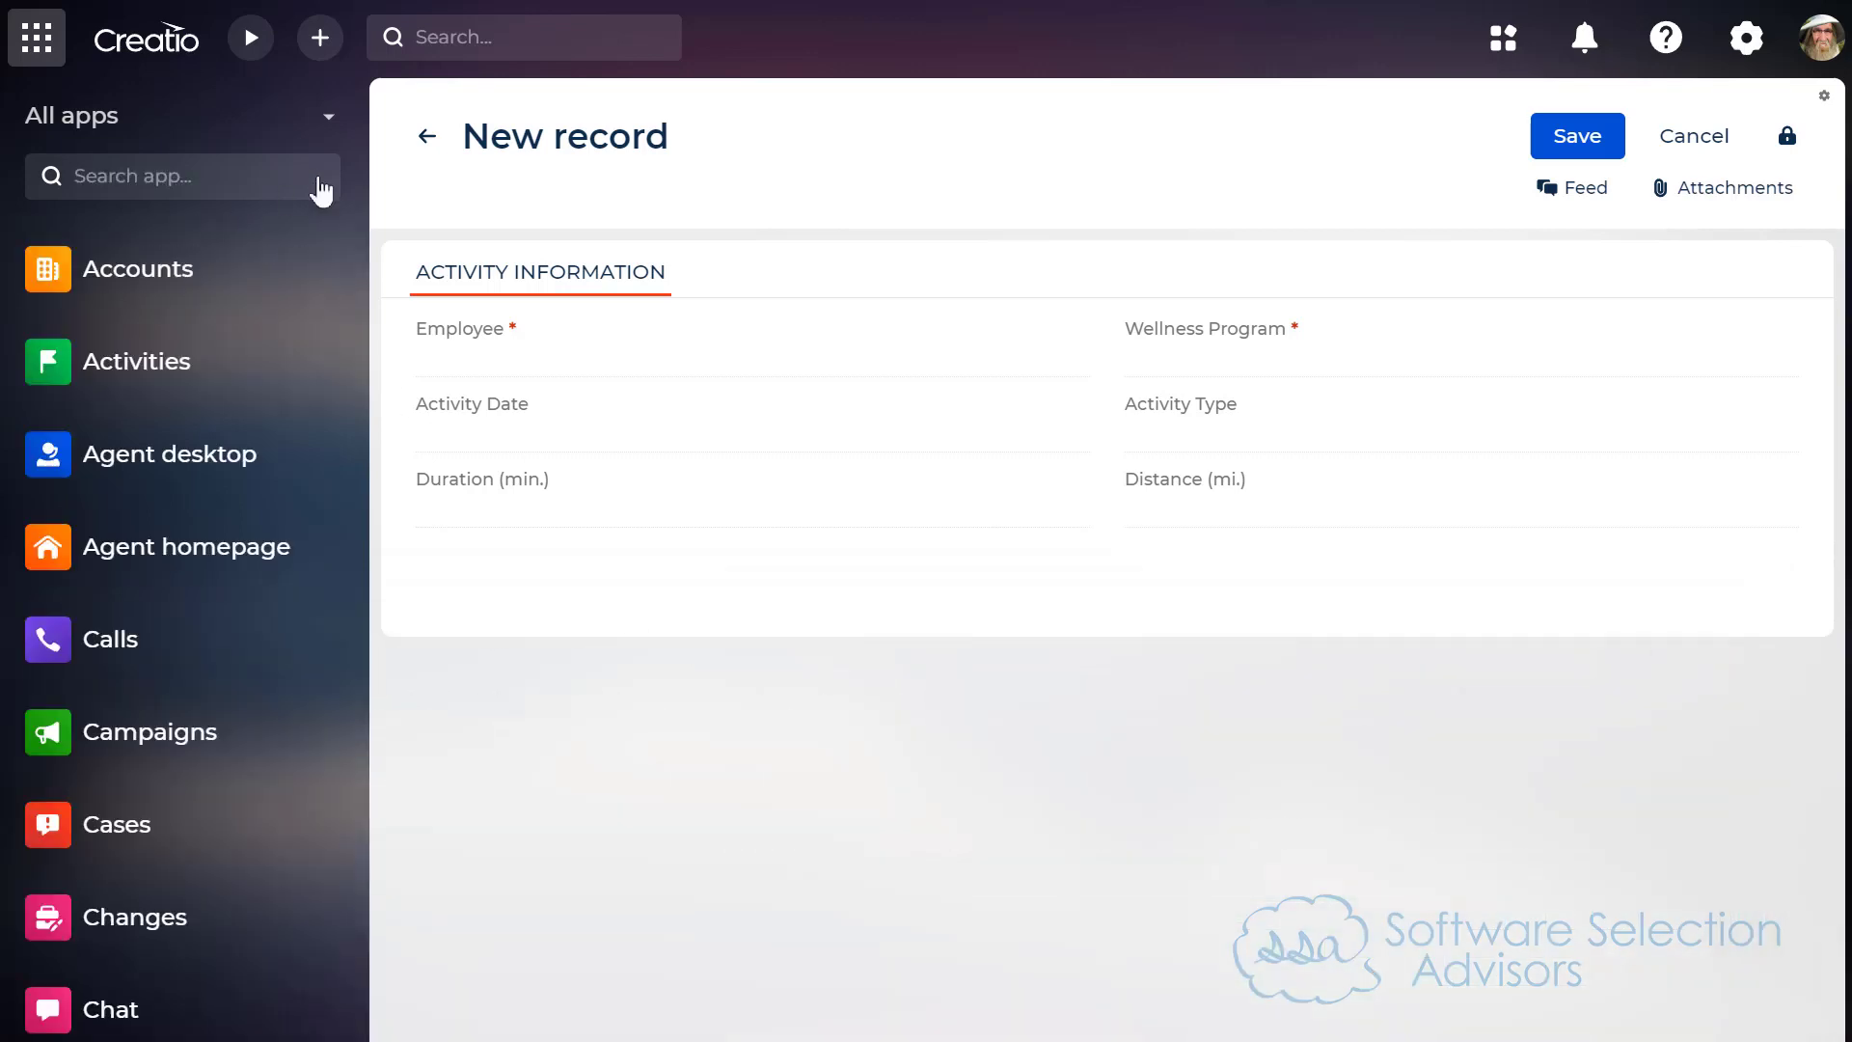
left_click(156, 181)
type("data")
left_click(301, 183)
Step: Open the Data import tool from Creatio's system settings
left_click(1746, 38)
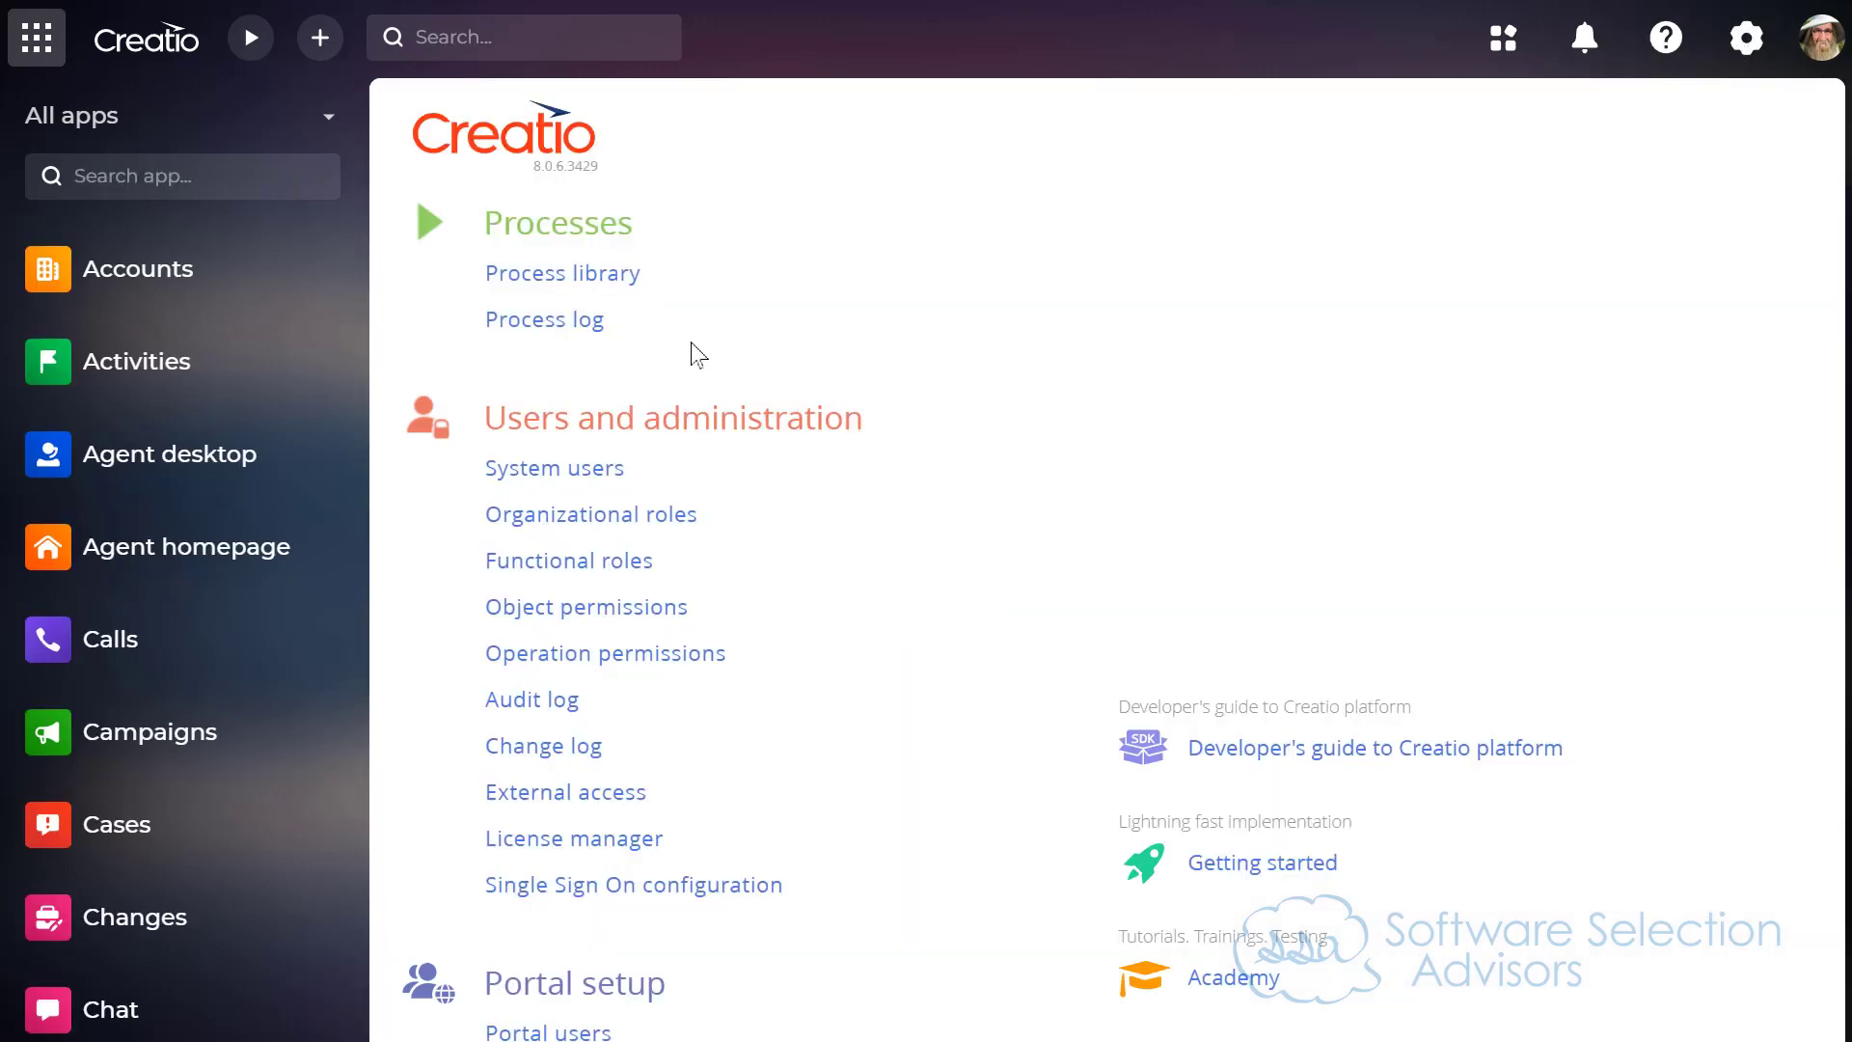
scroll(907, 632, "down", 4)
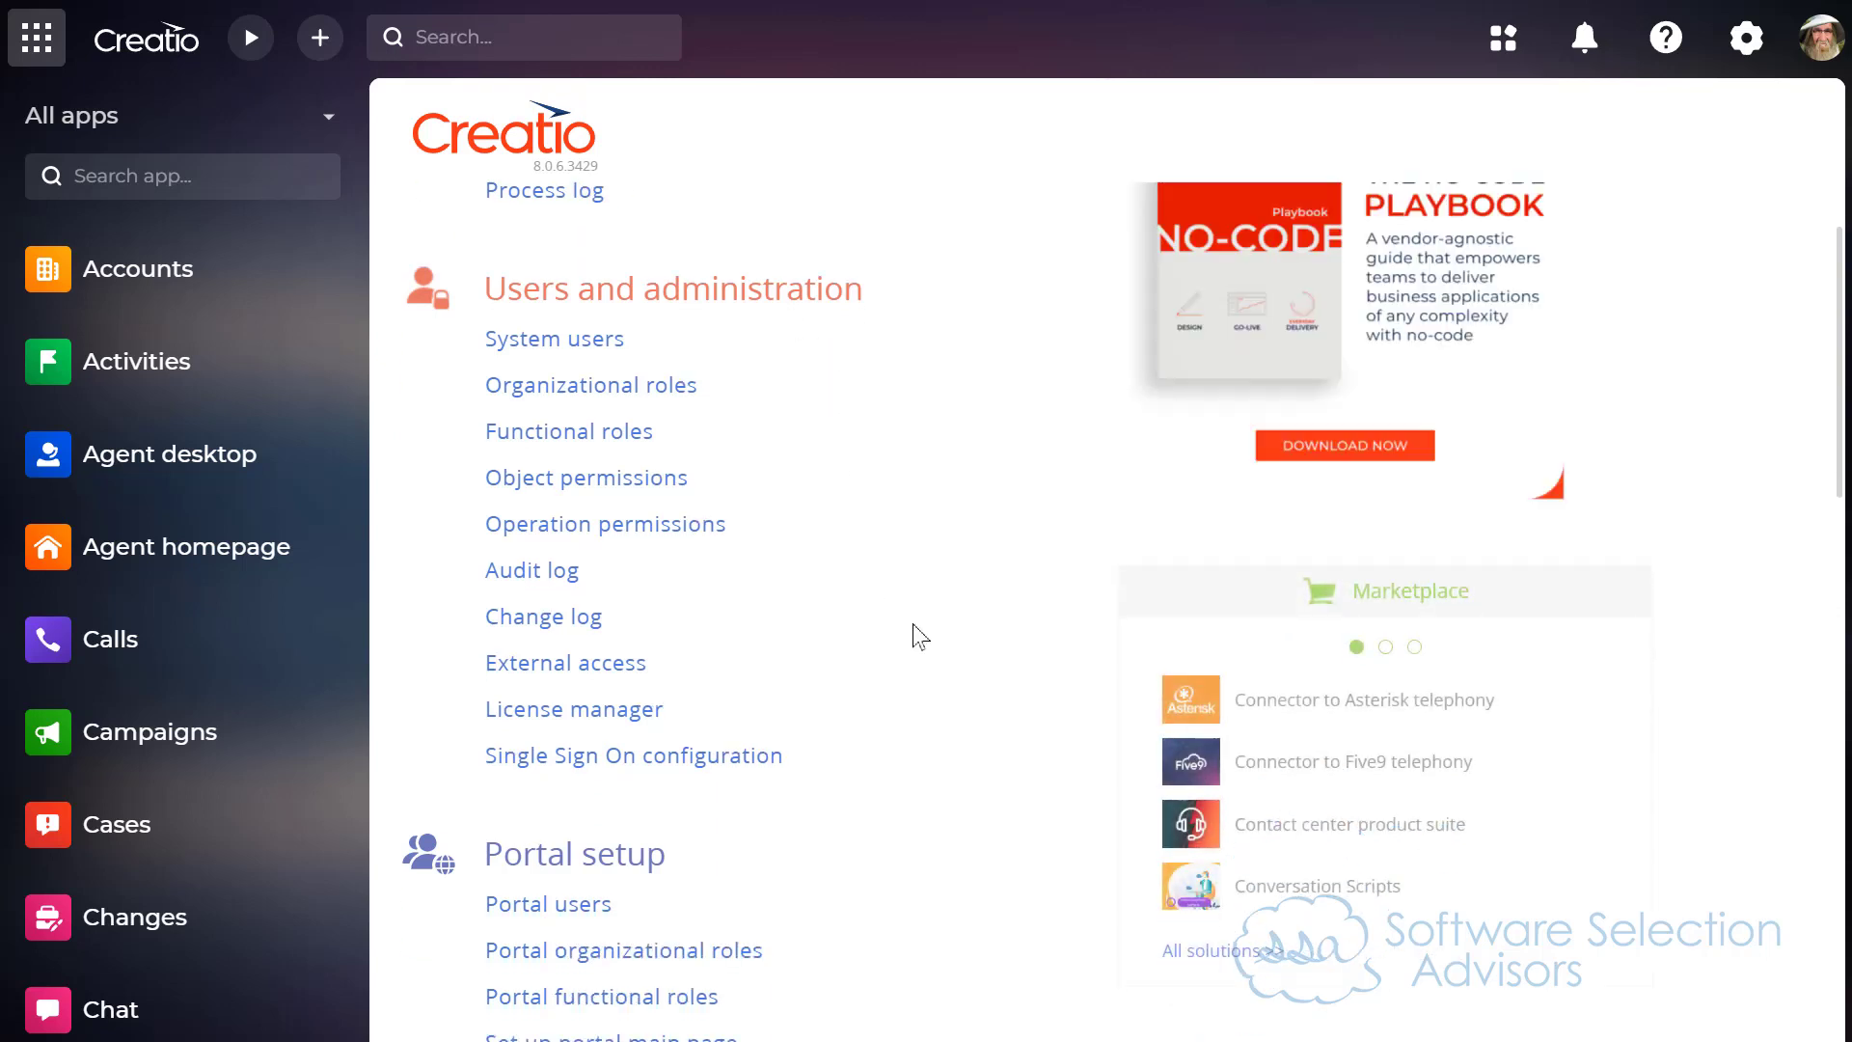
scroll(907, 640, "down", 3)
scroll(935, 616, "down", 1)
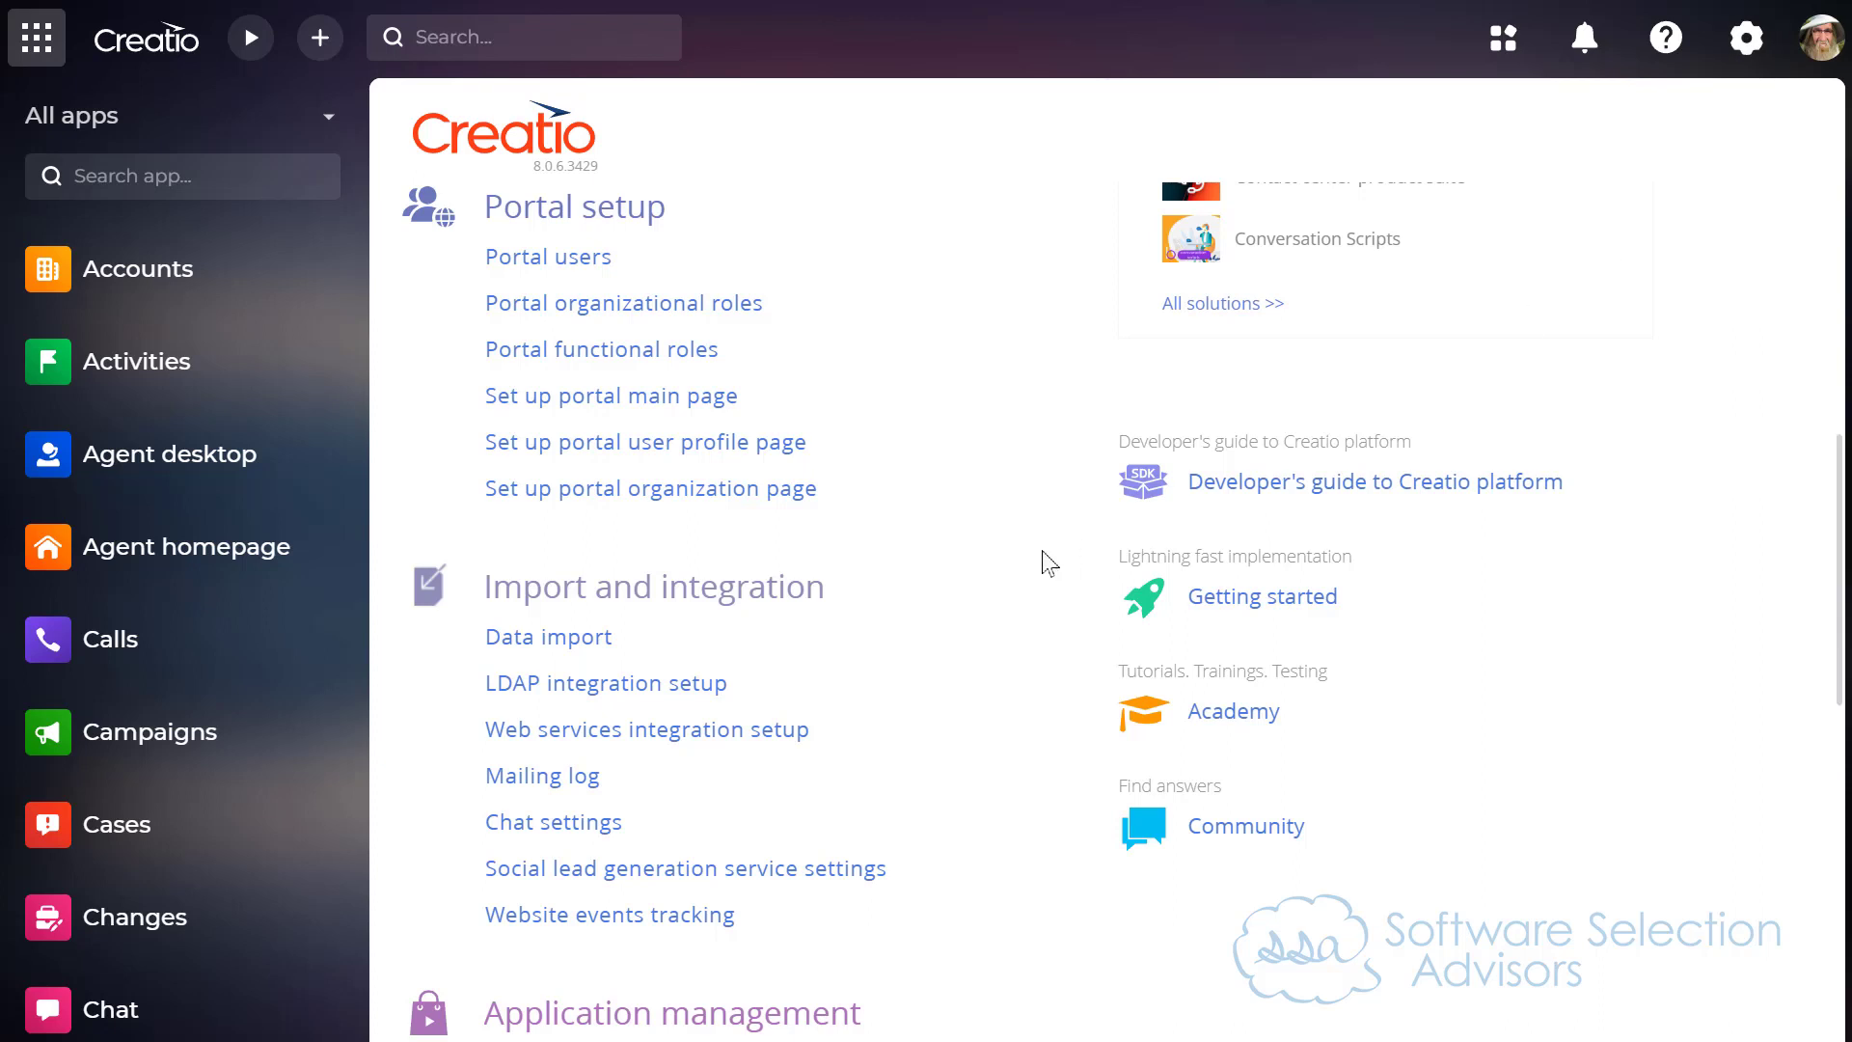
scroll(662, 661, "down", 1)
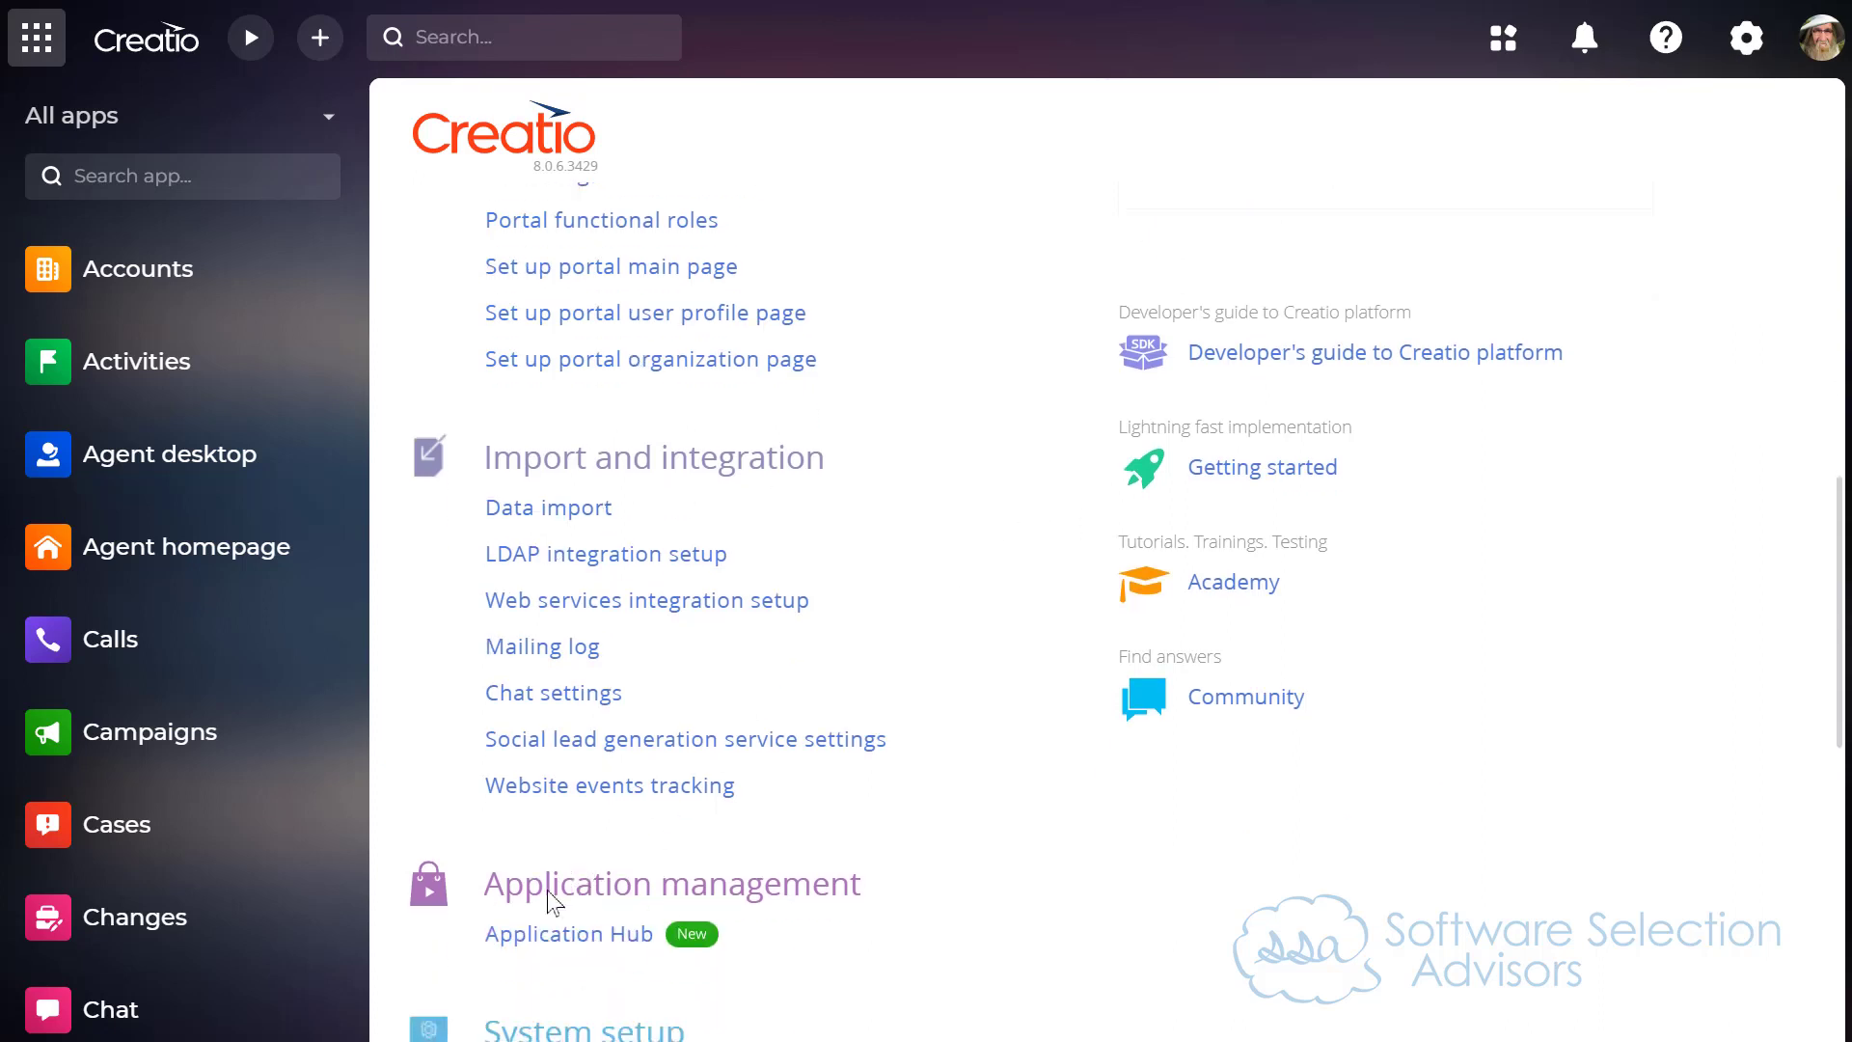
left_click(542, 525)
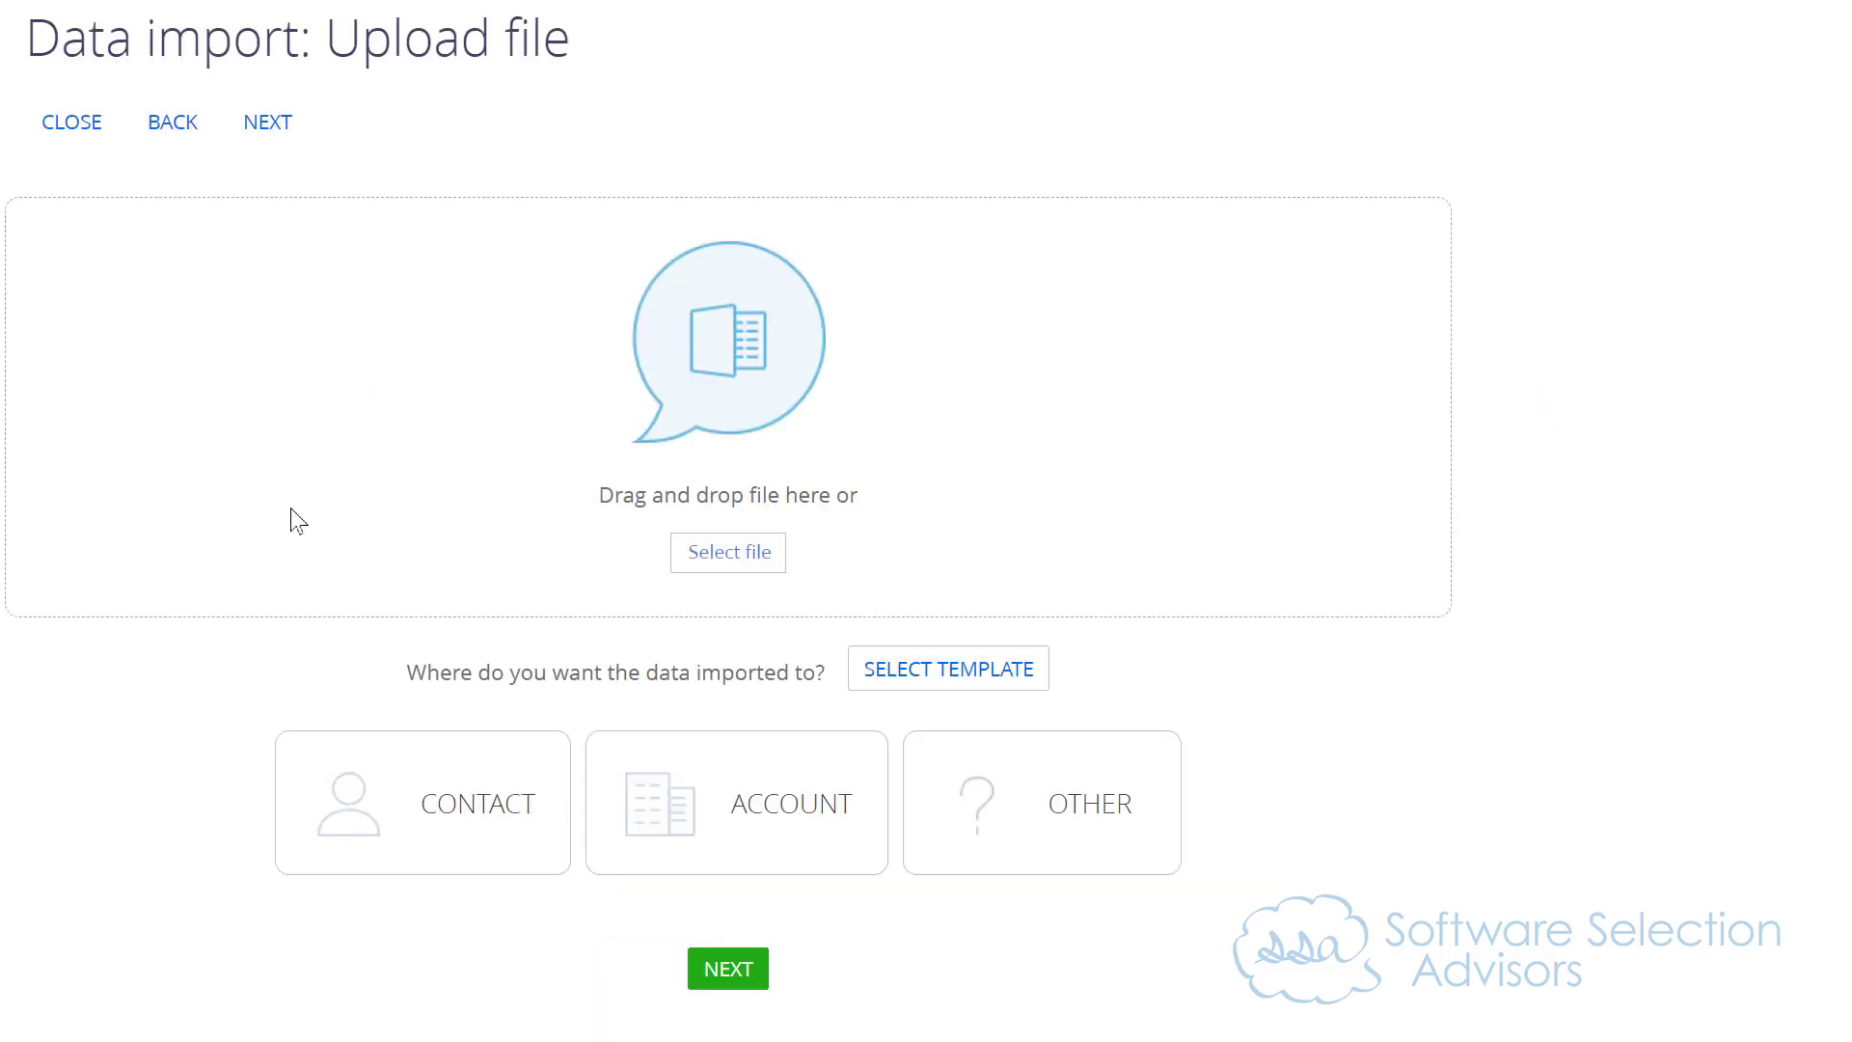
Step: Set the data import's destination object to Wellness Activity, finding it by searching the other objects' titles for "wellness"
left_click(1037, 791)
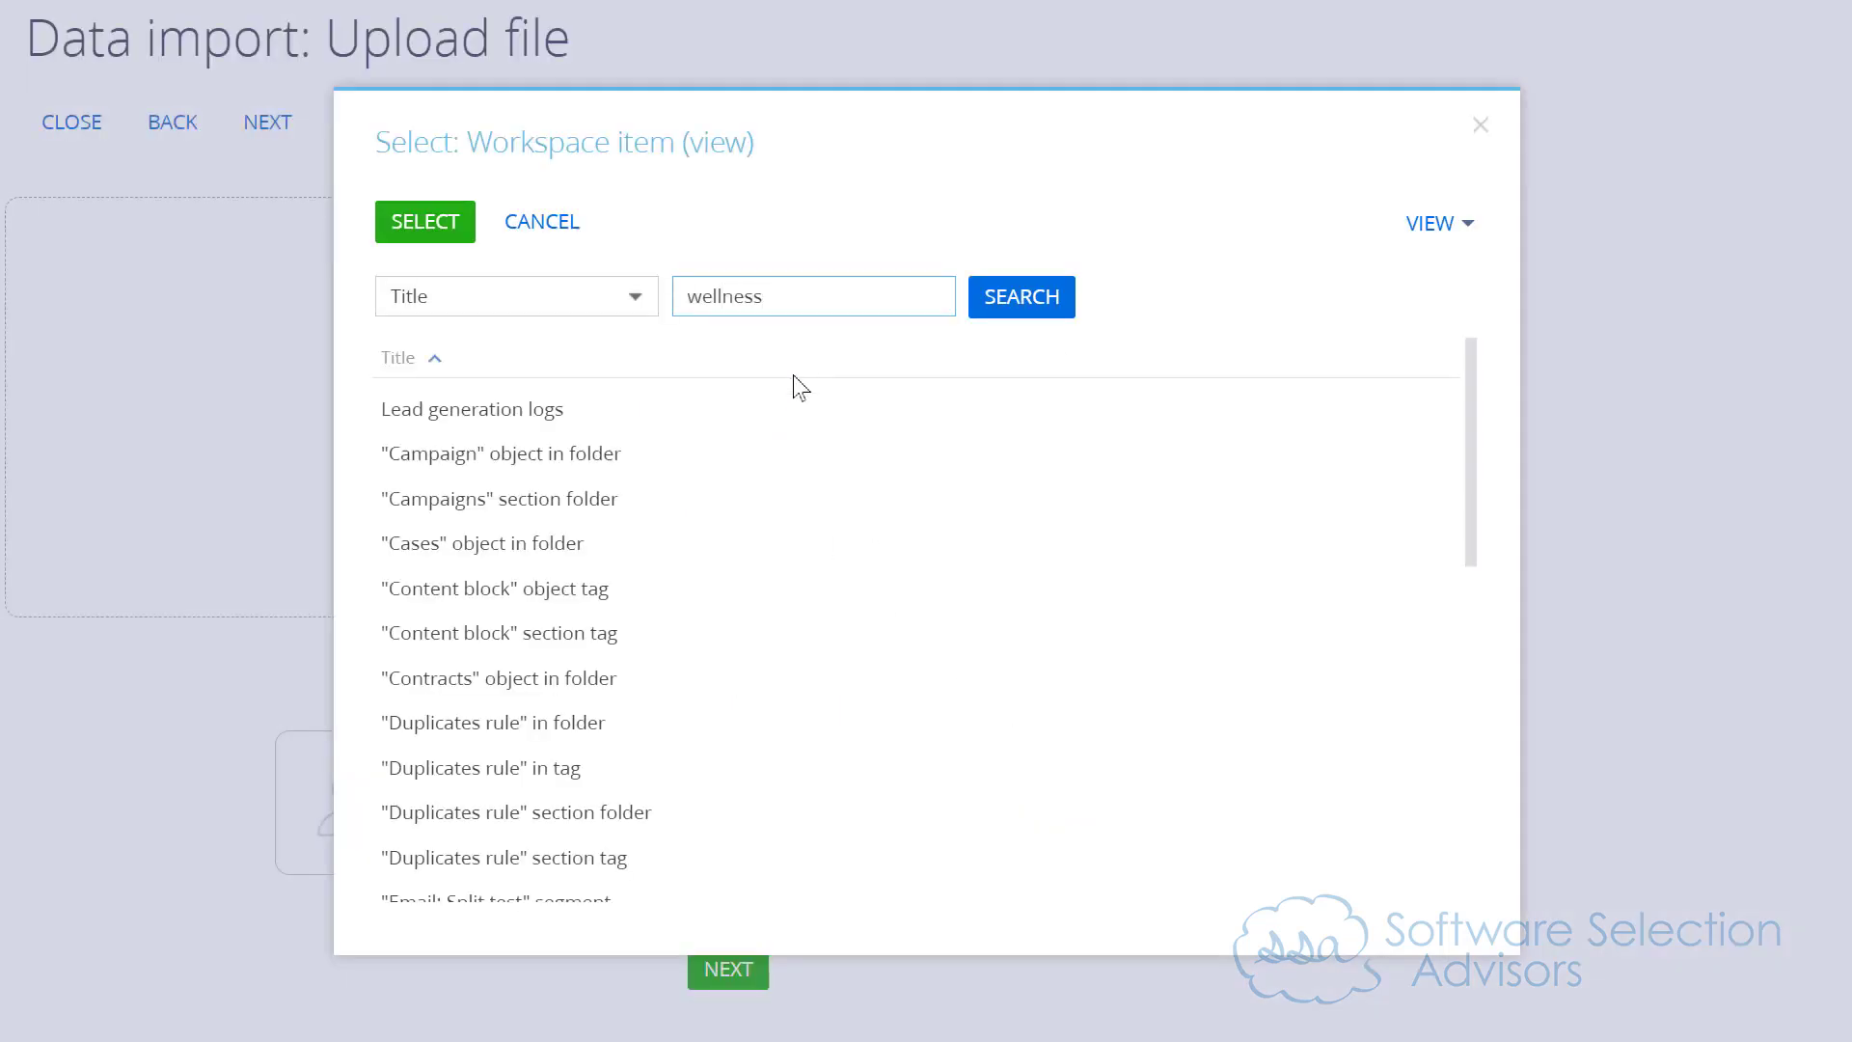
left_click(1020, 310)
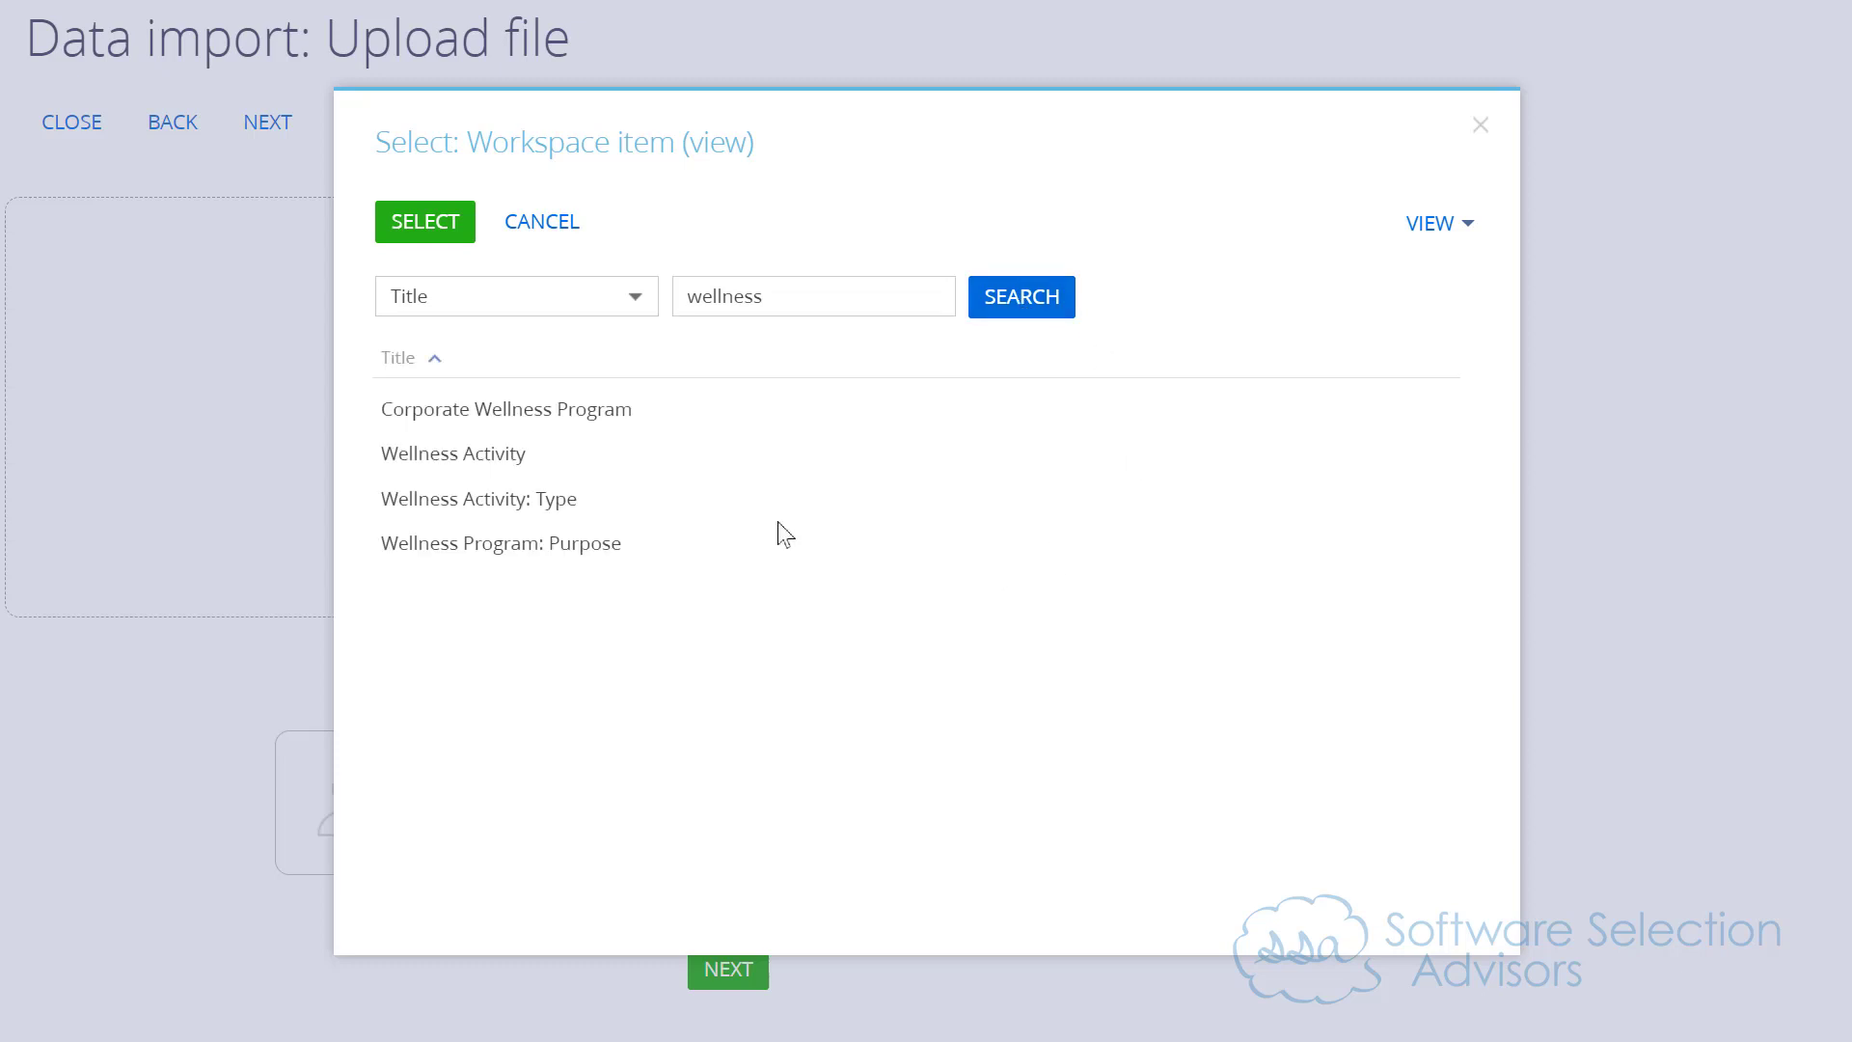
left_click(494, 439)
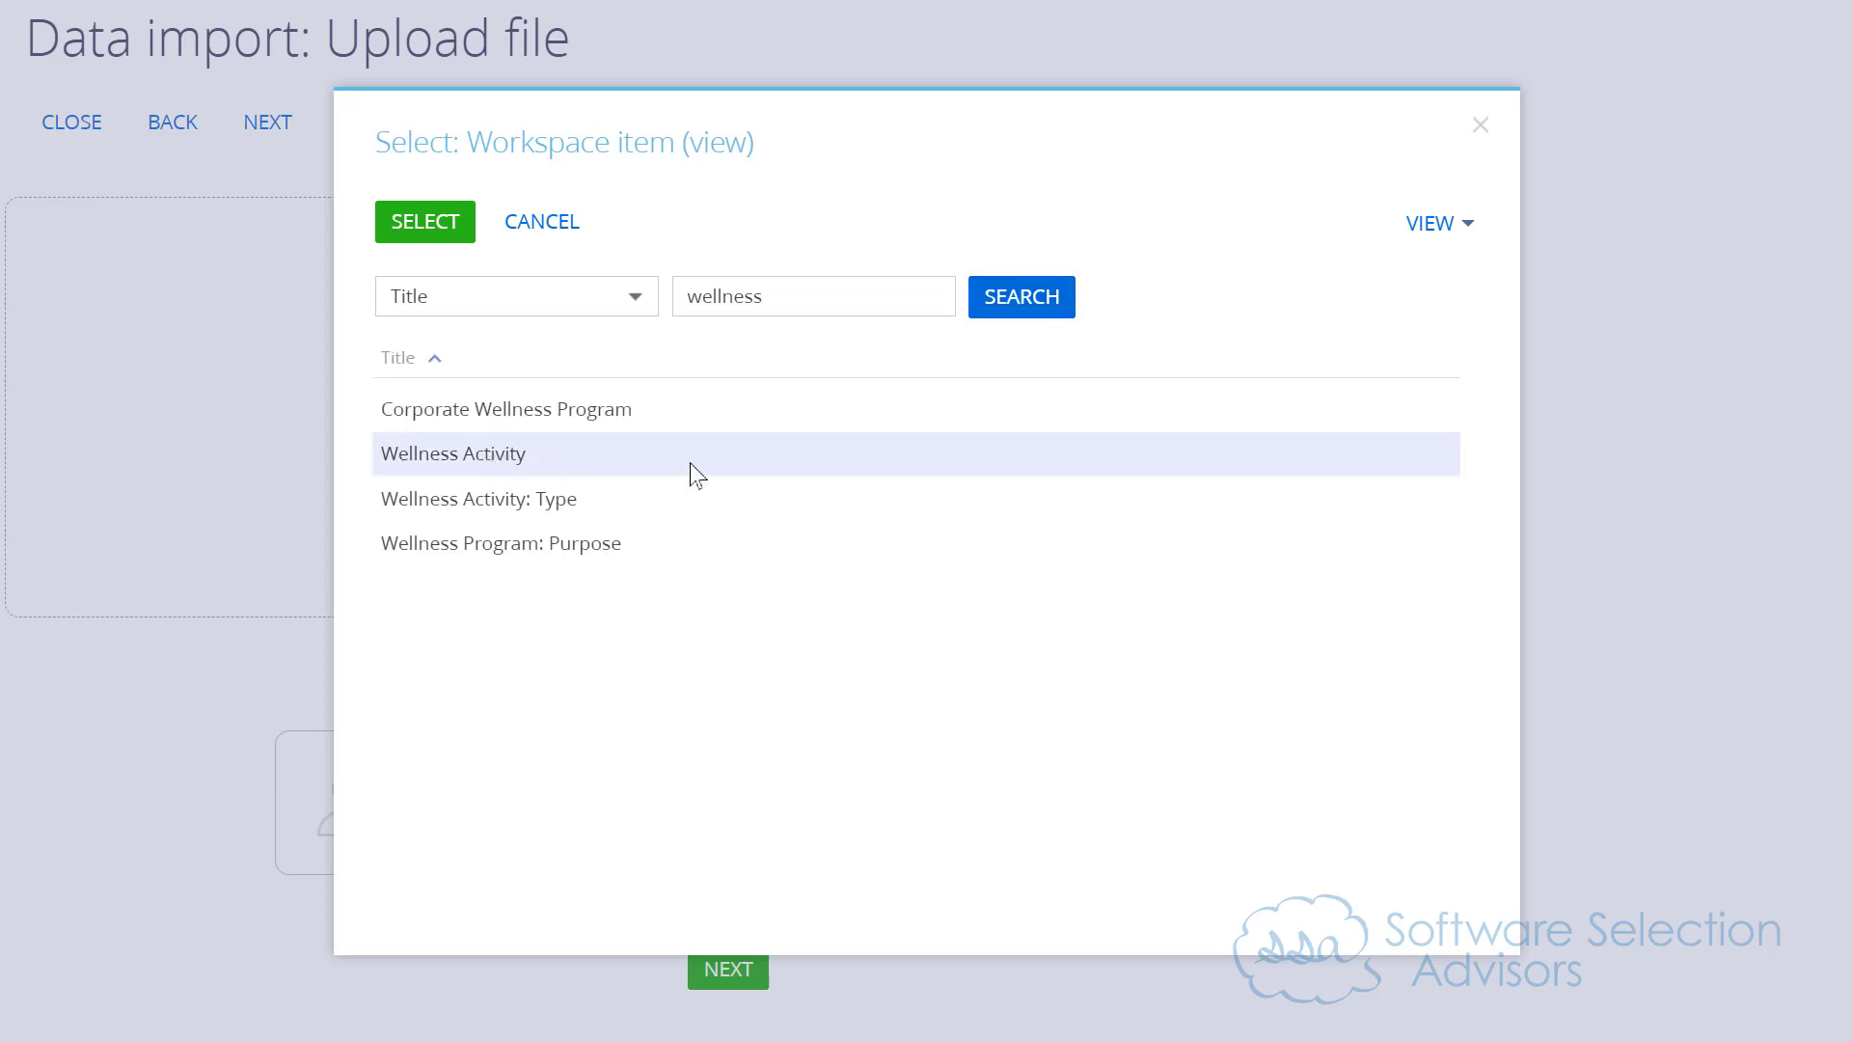
left_click(386, 231)
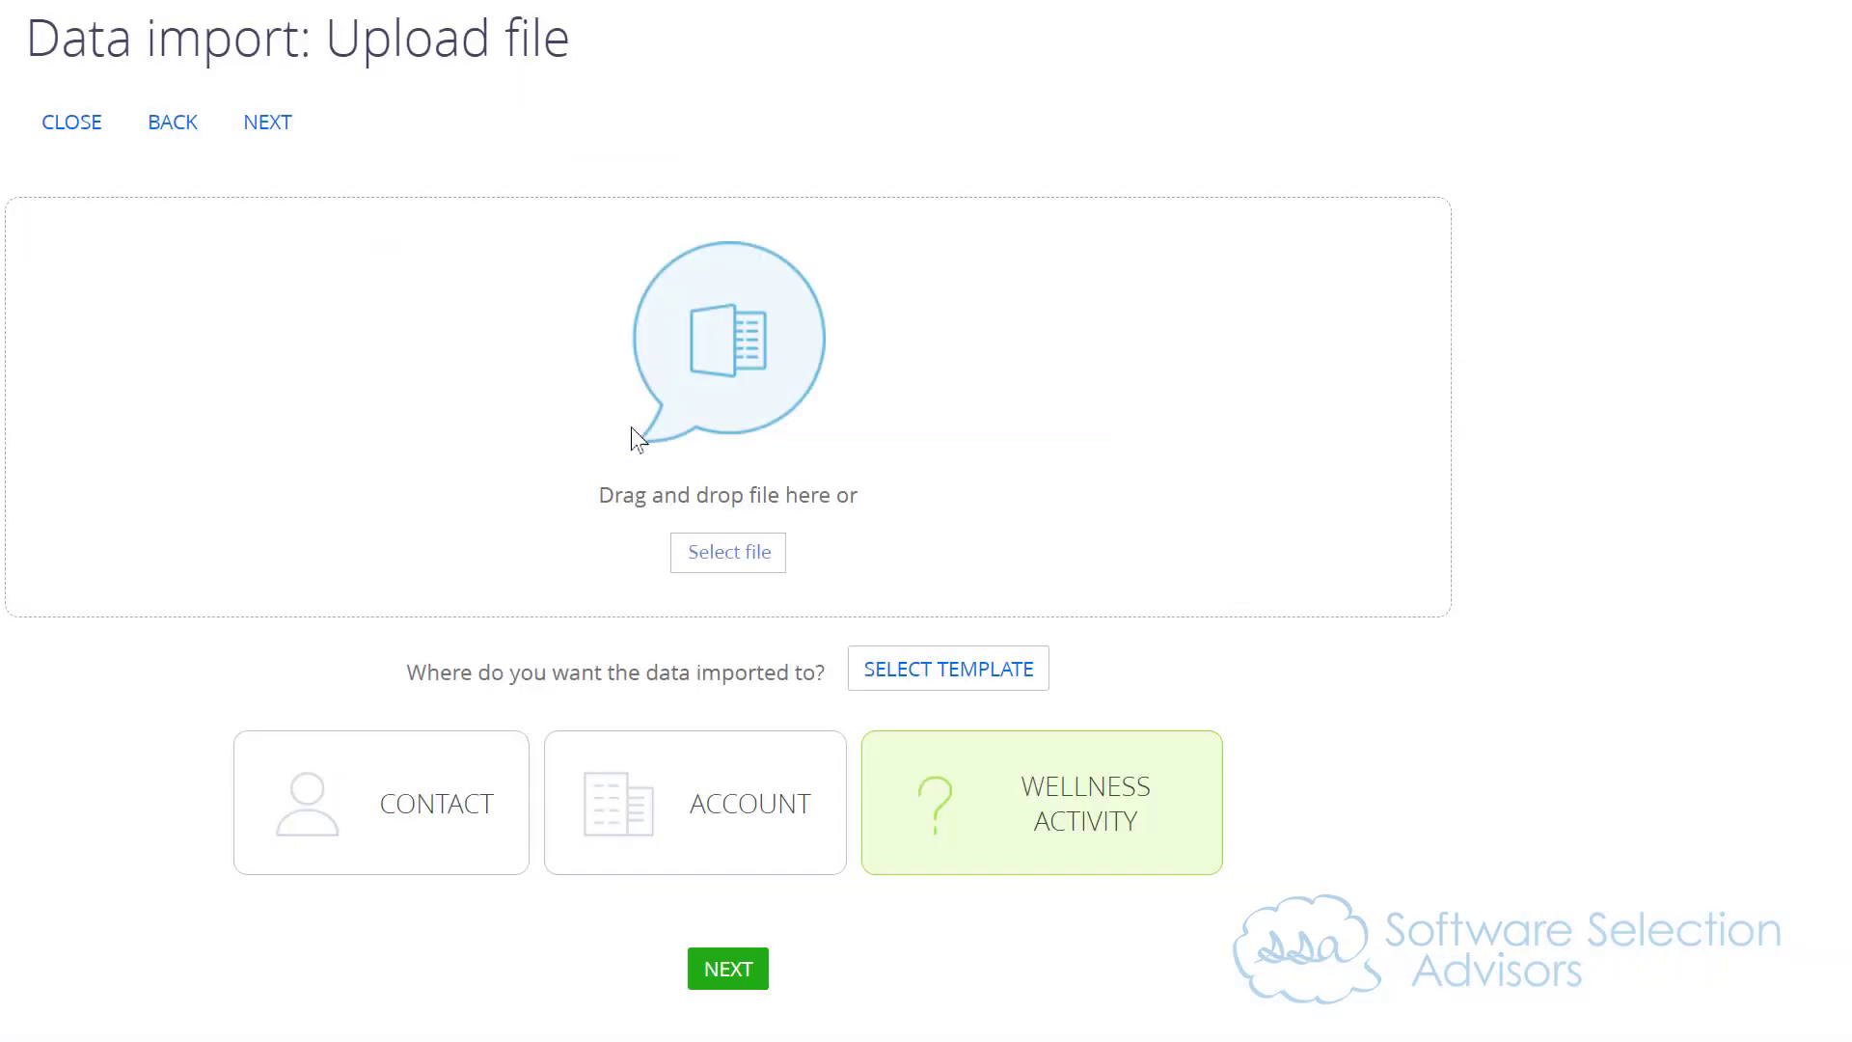
Step: Open the file picker for the data import and check in Excel which folder holds the Corporate Wellness Program workbook
left_click(706, 564)
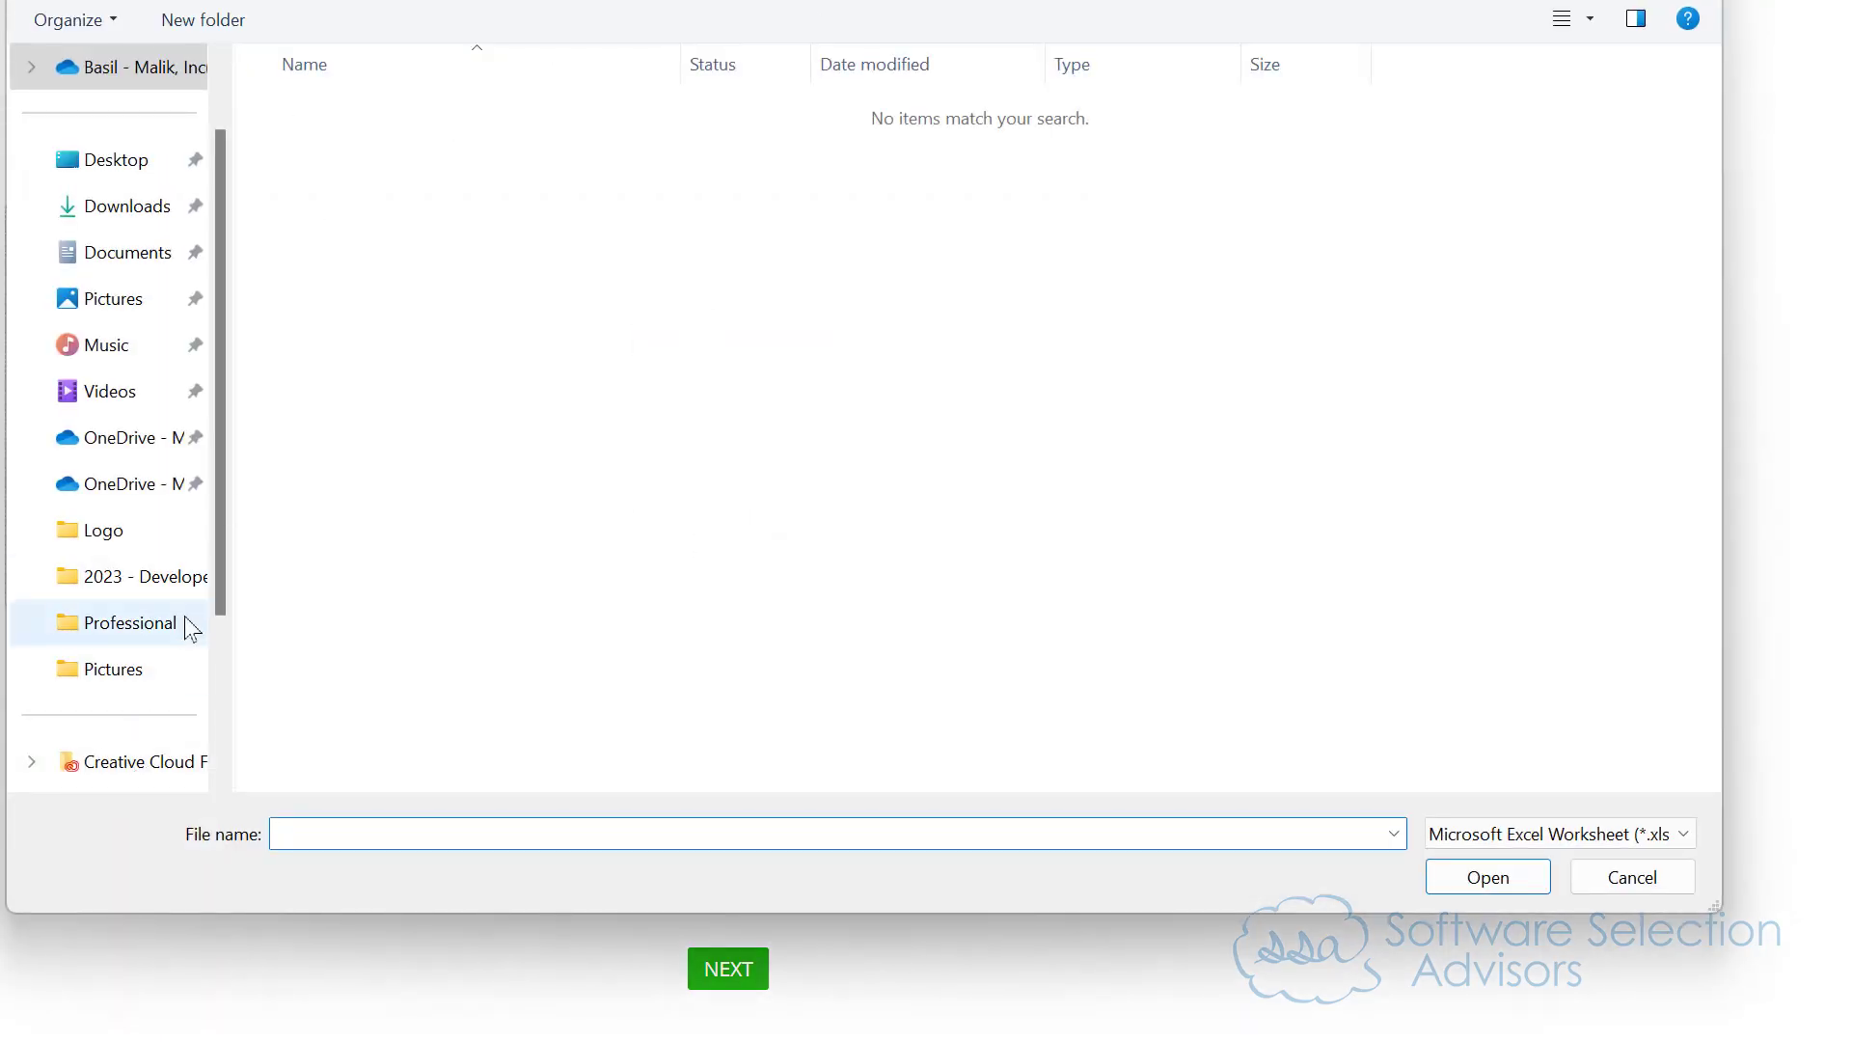
scroll(163, 552, "up", 1)
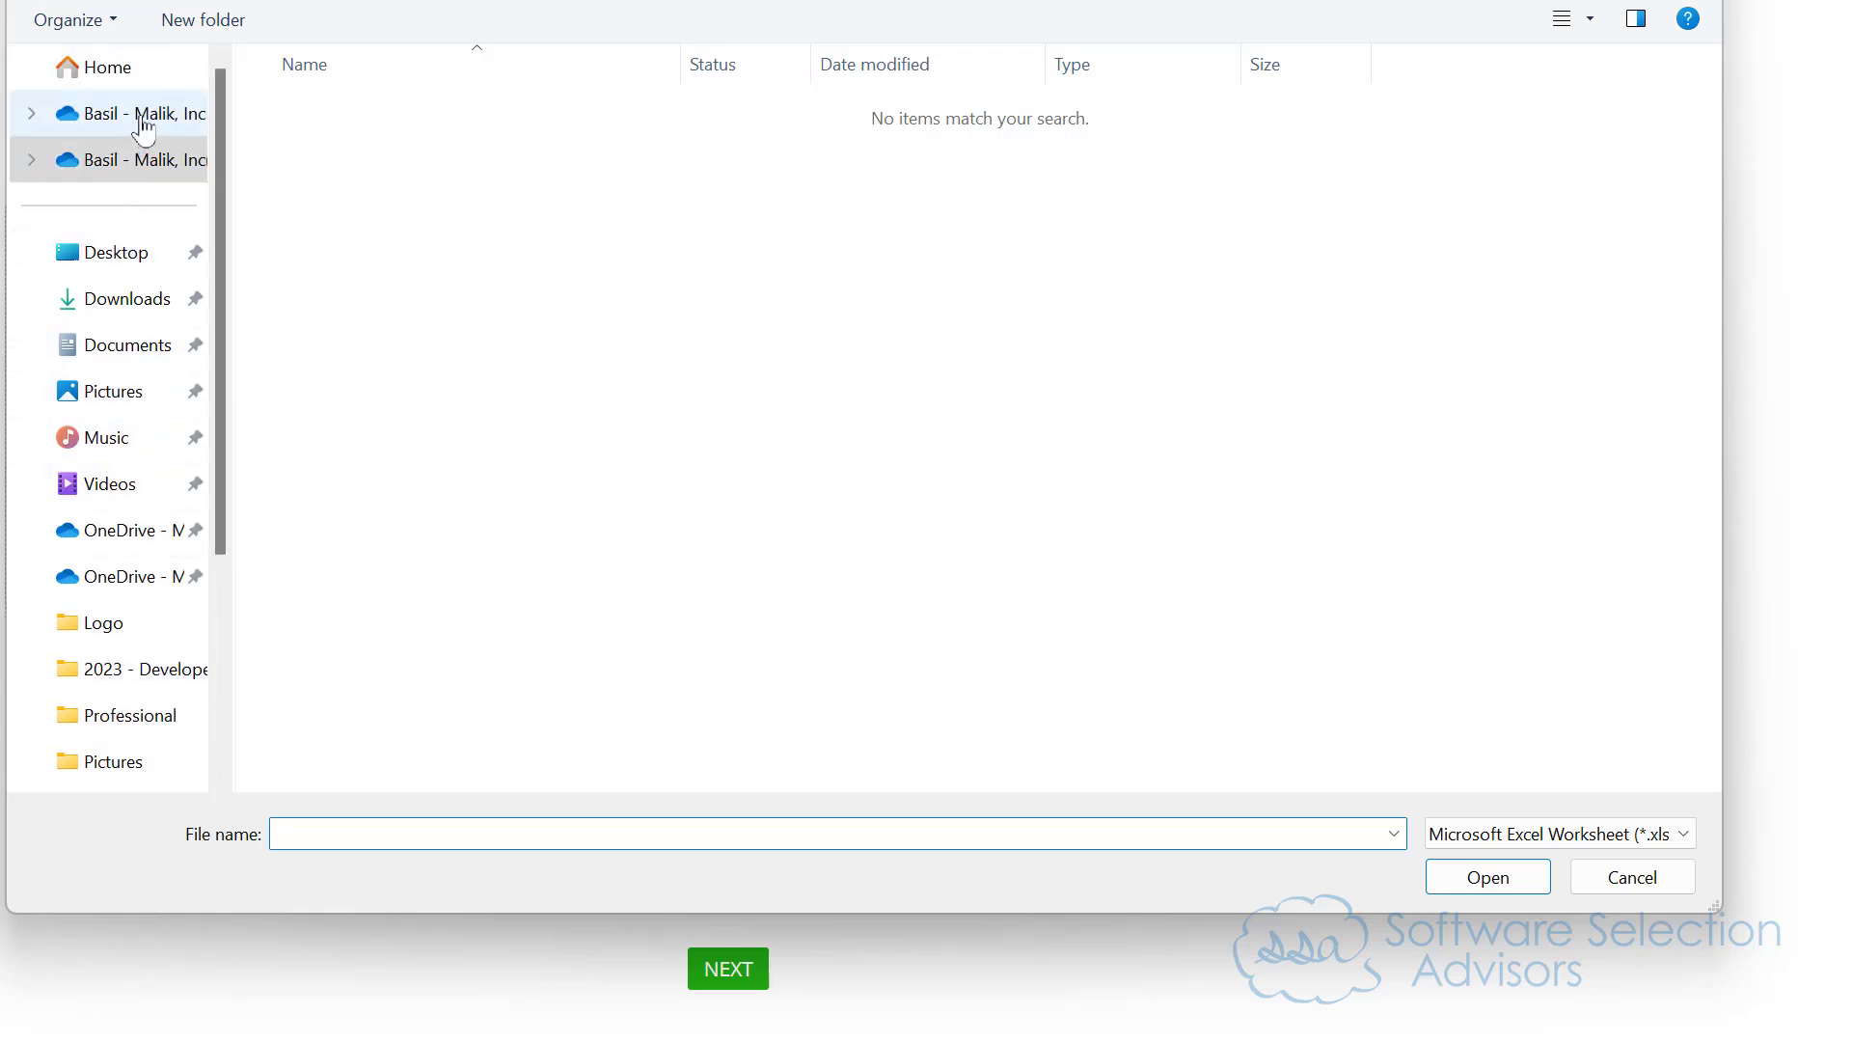
key("alt+Tab")
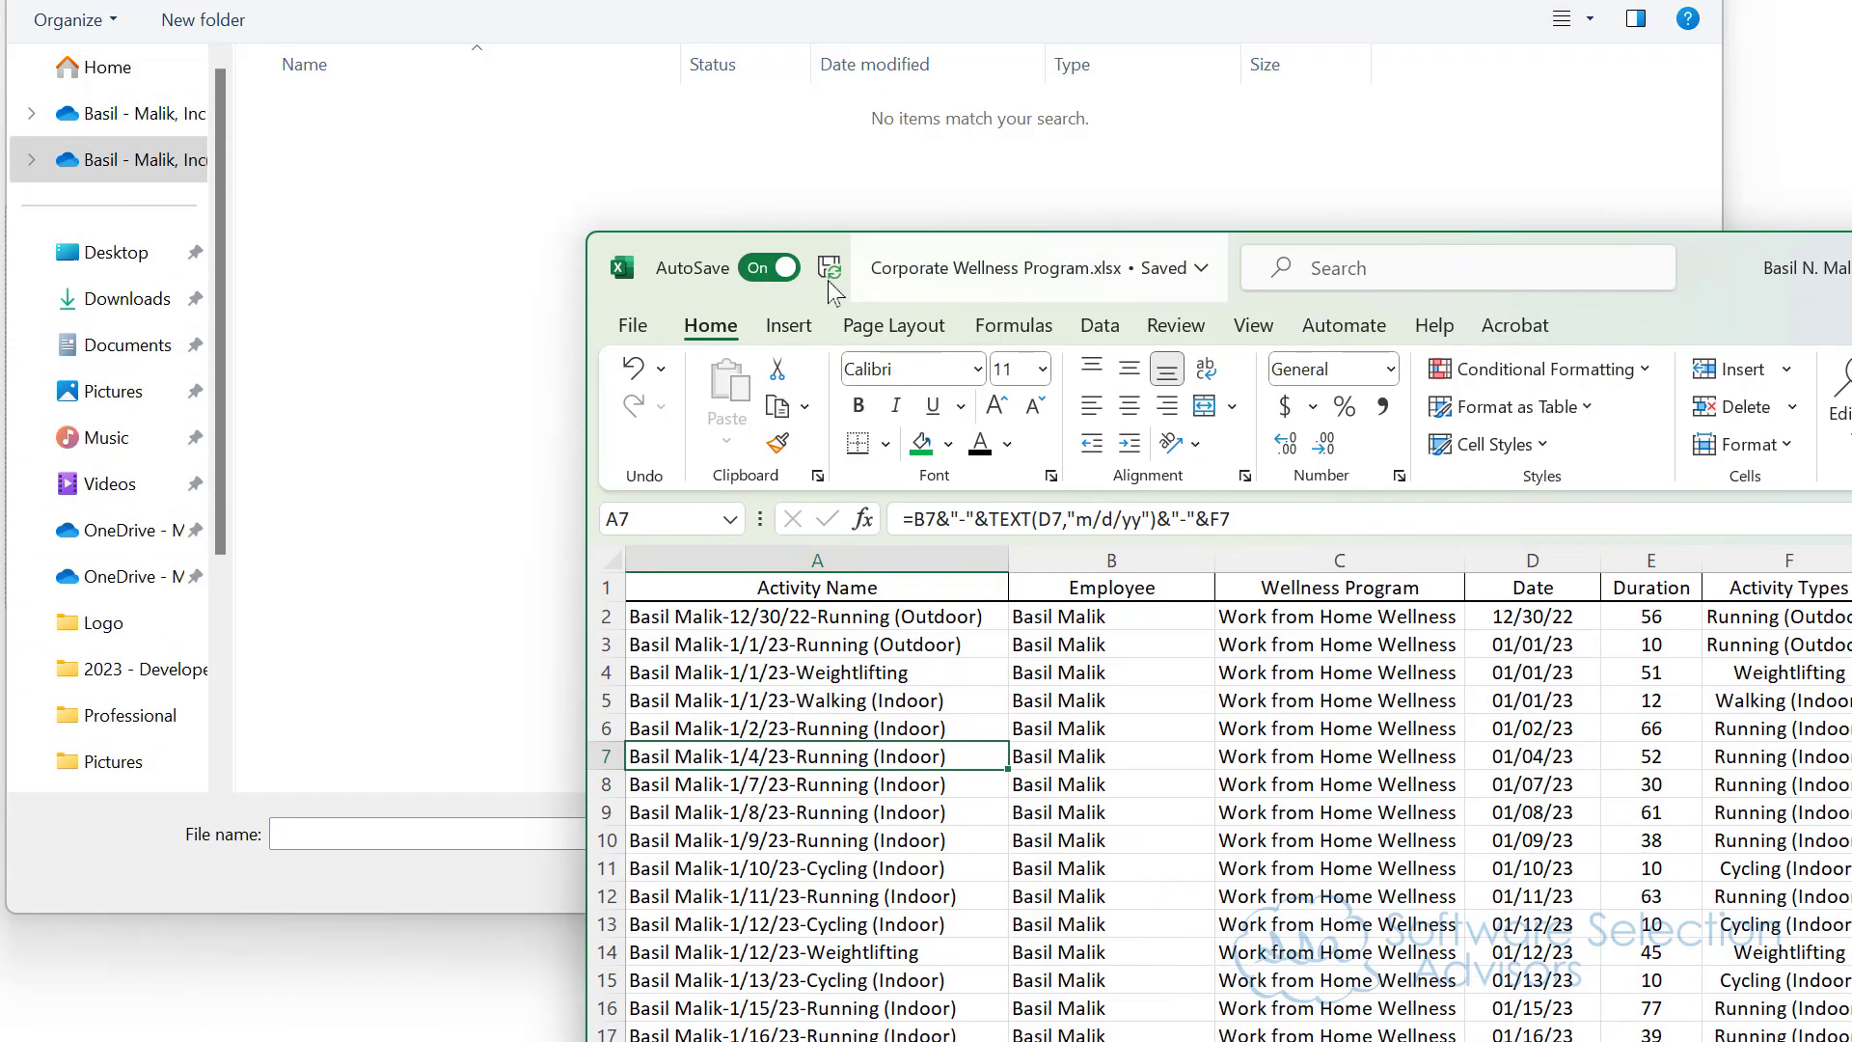
left_click(653, 327)
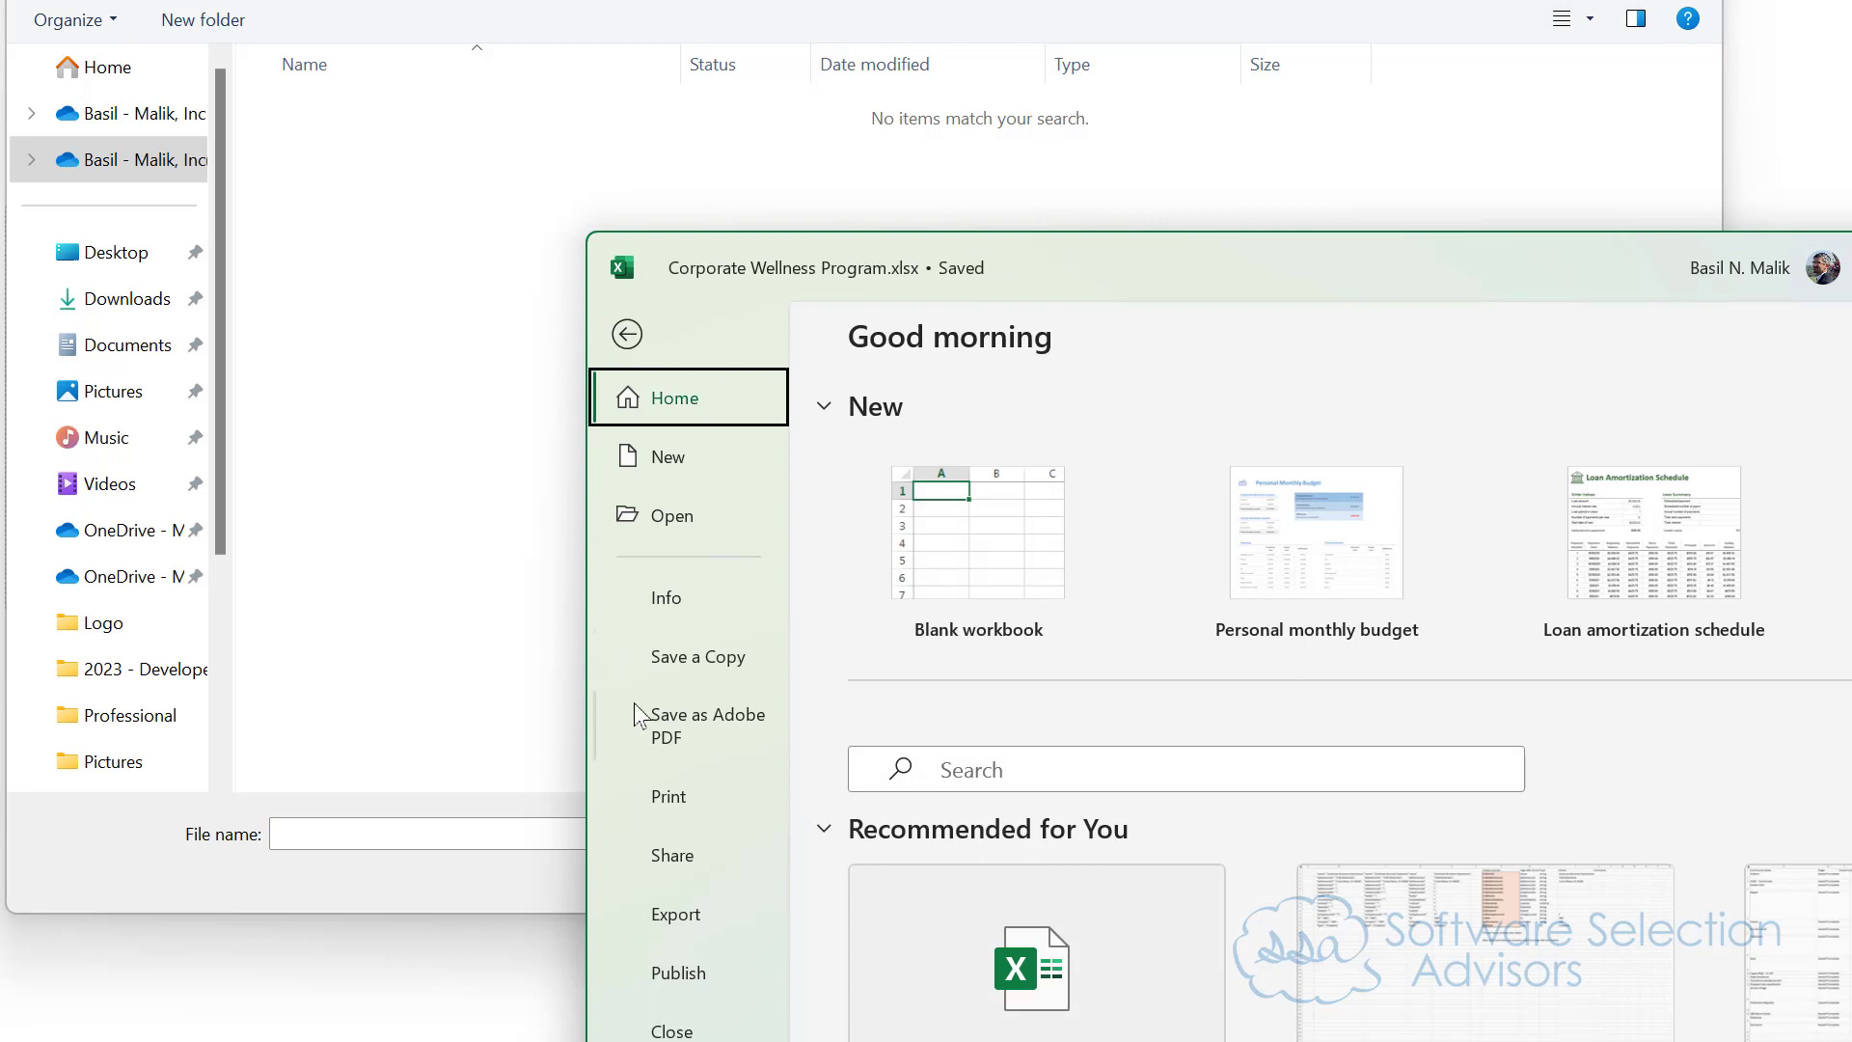
left_click(678, 664)
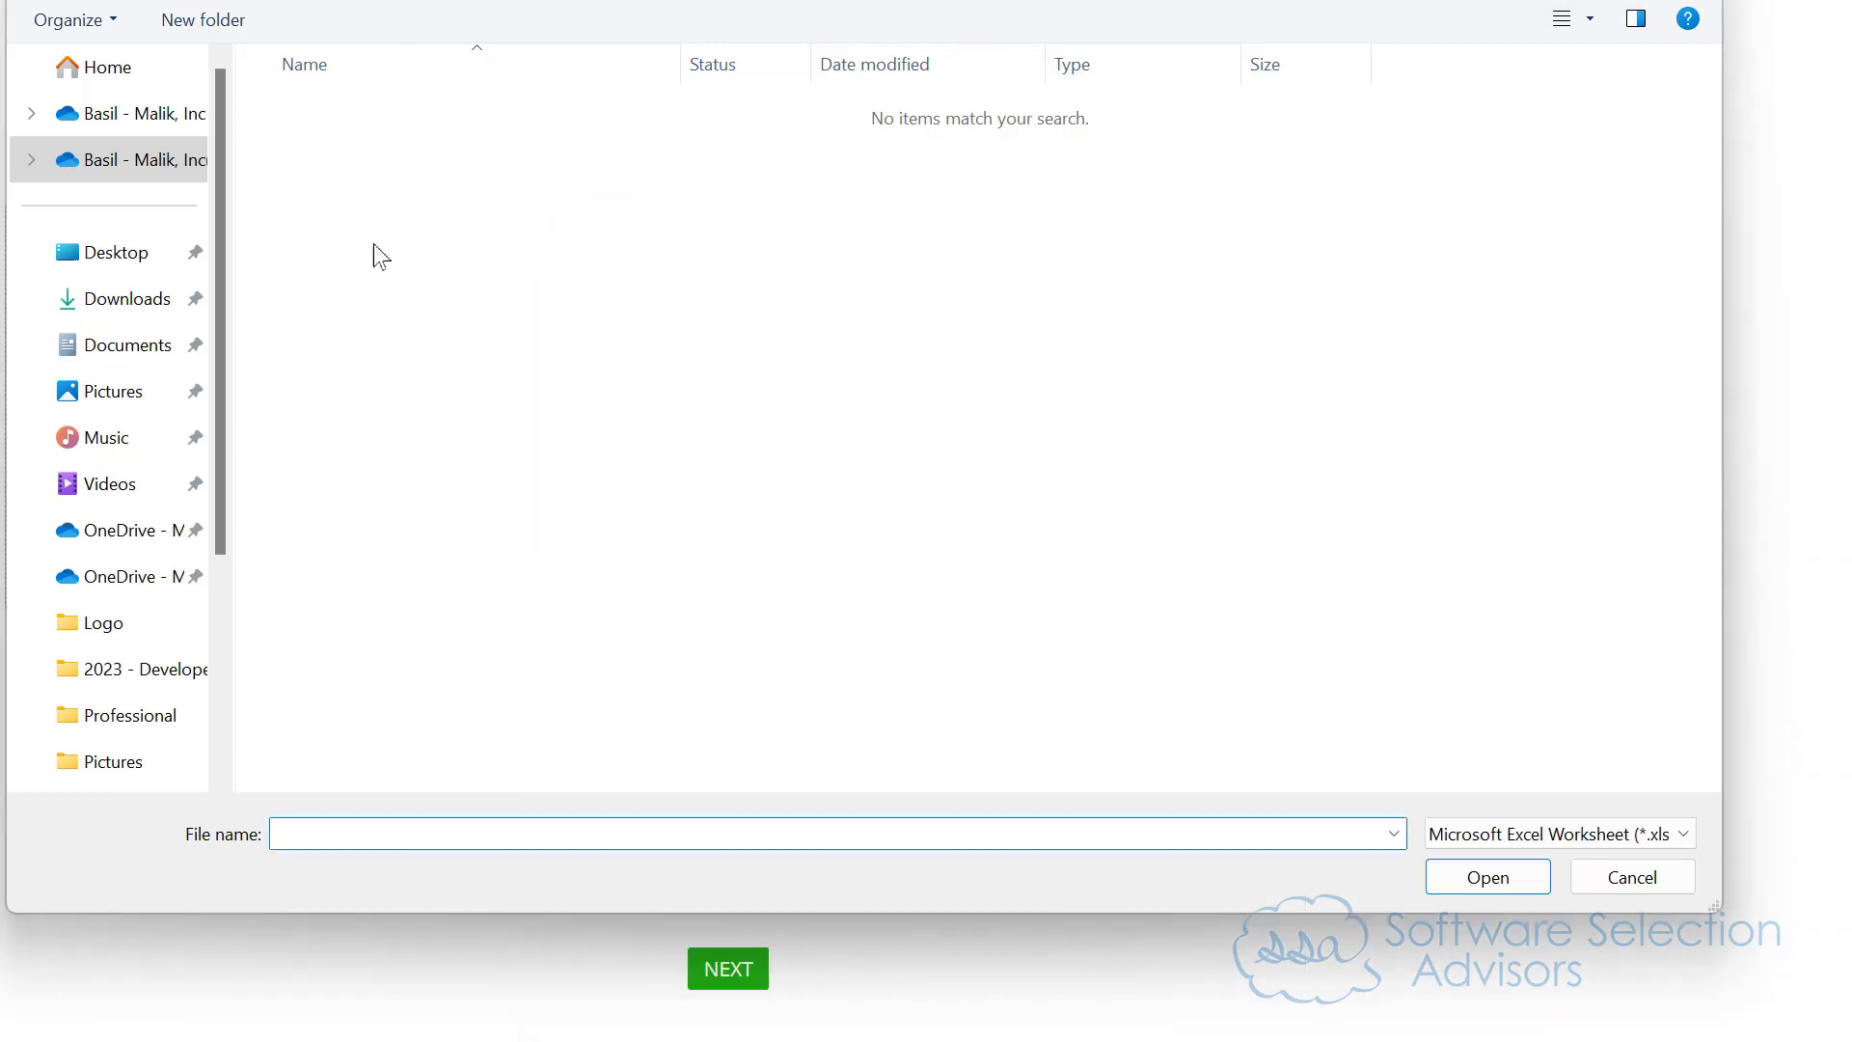
Step: Choose Corporate Wellness Activity Import.xlsx from inside the OneDrive Publisher Use Case Examples folder as the import file and continue to column mapping
left_click(173, 126)
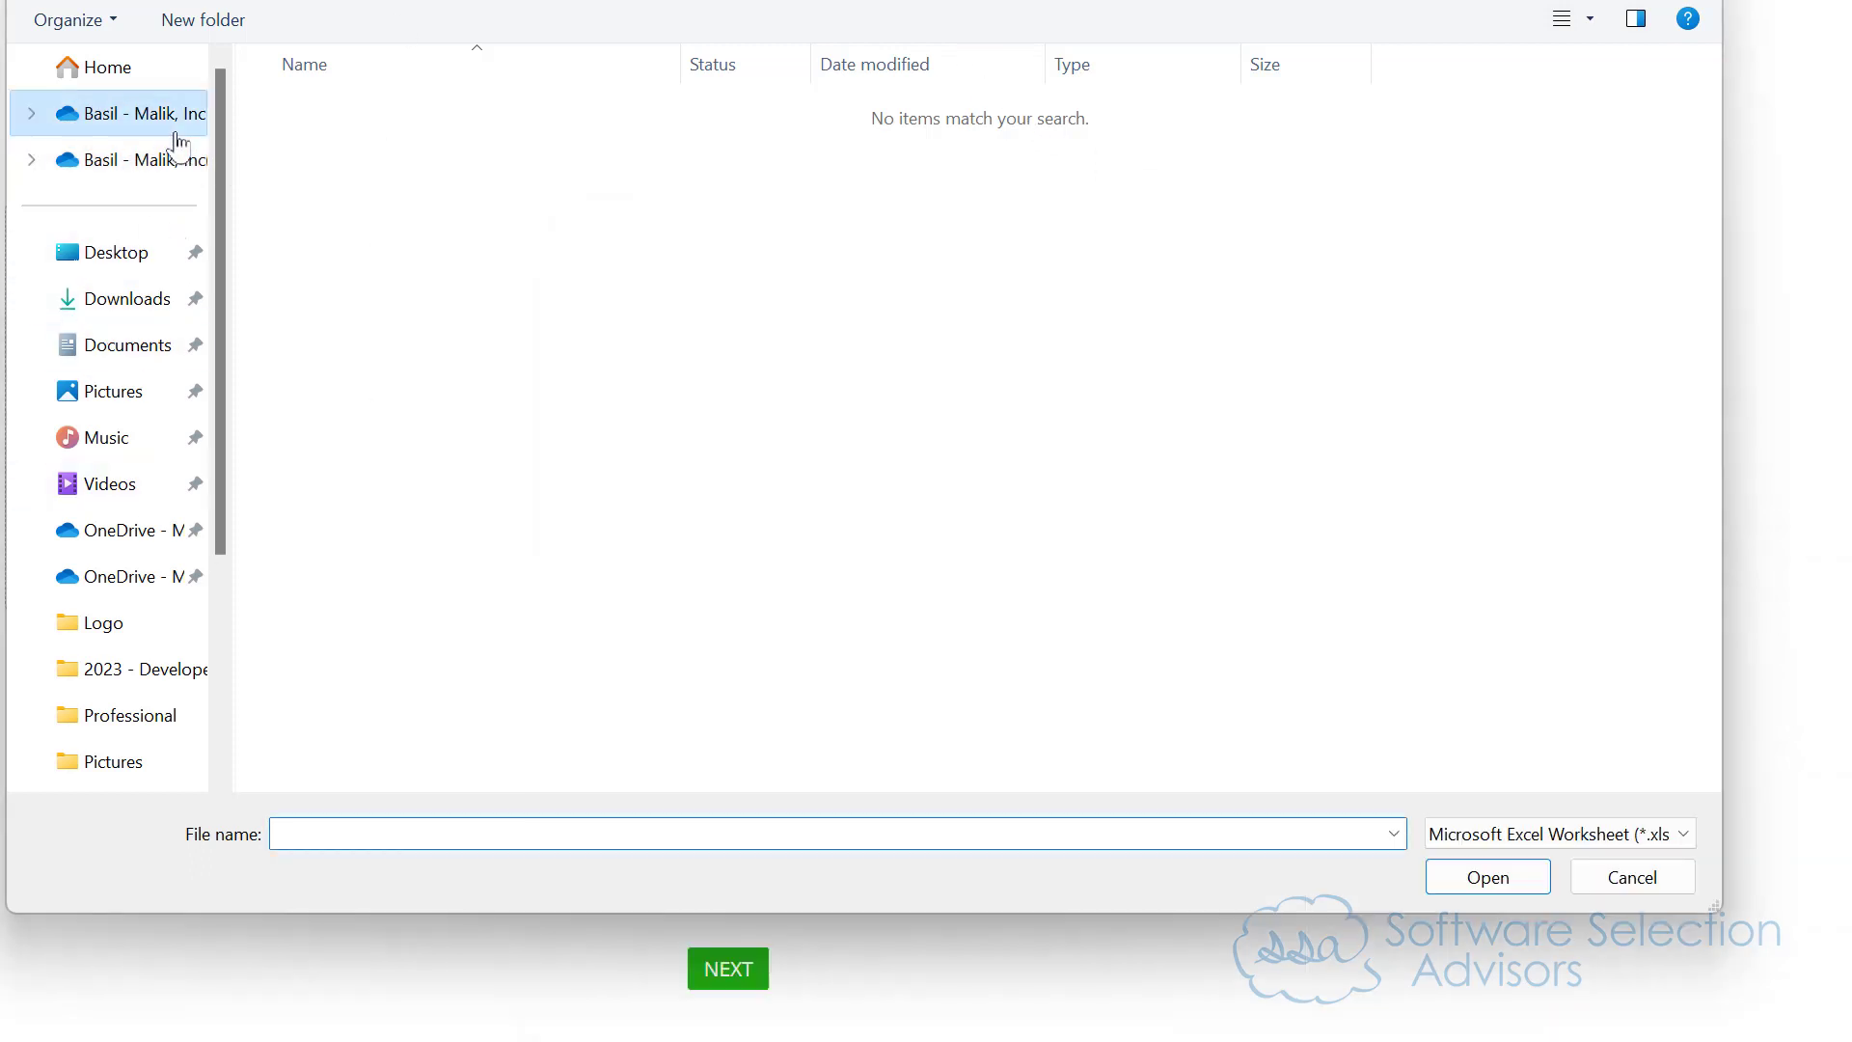
double_click(434, 472)
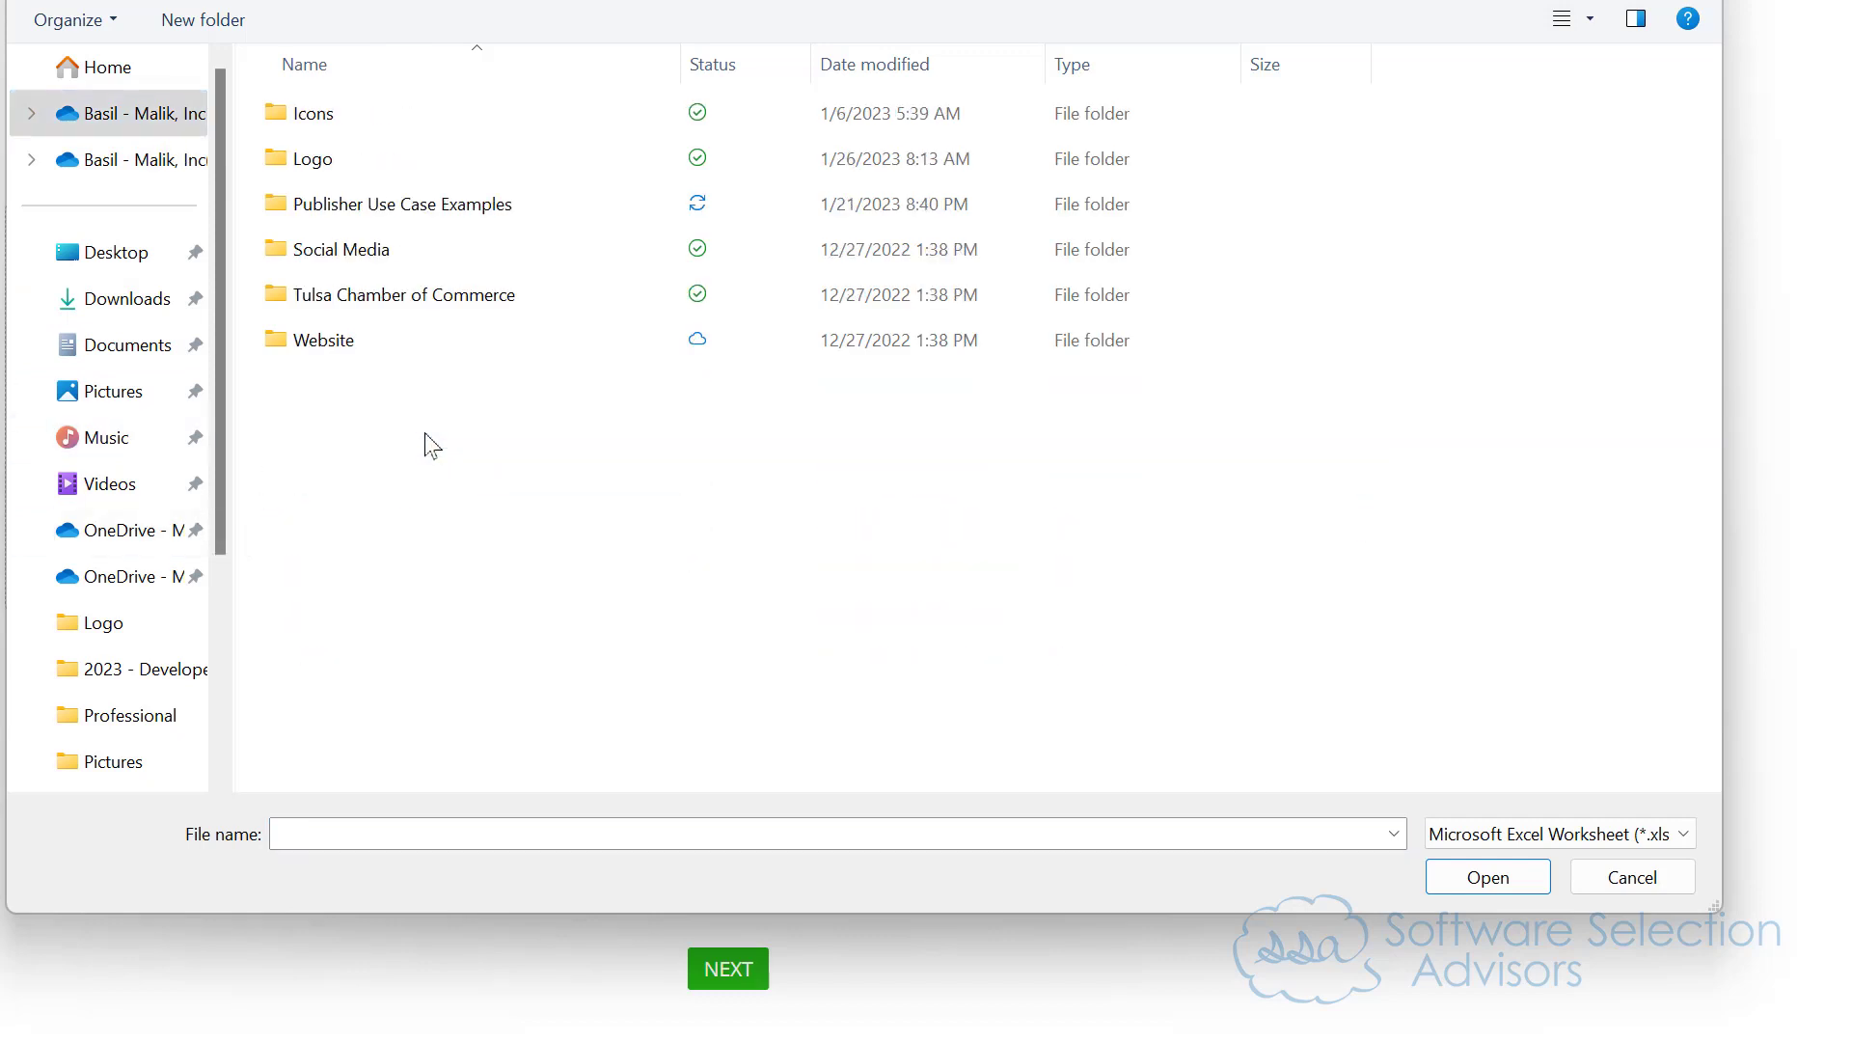
double_click(425, 208)
double_click(373, 124)
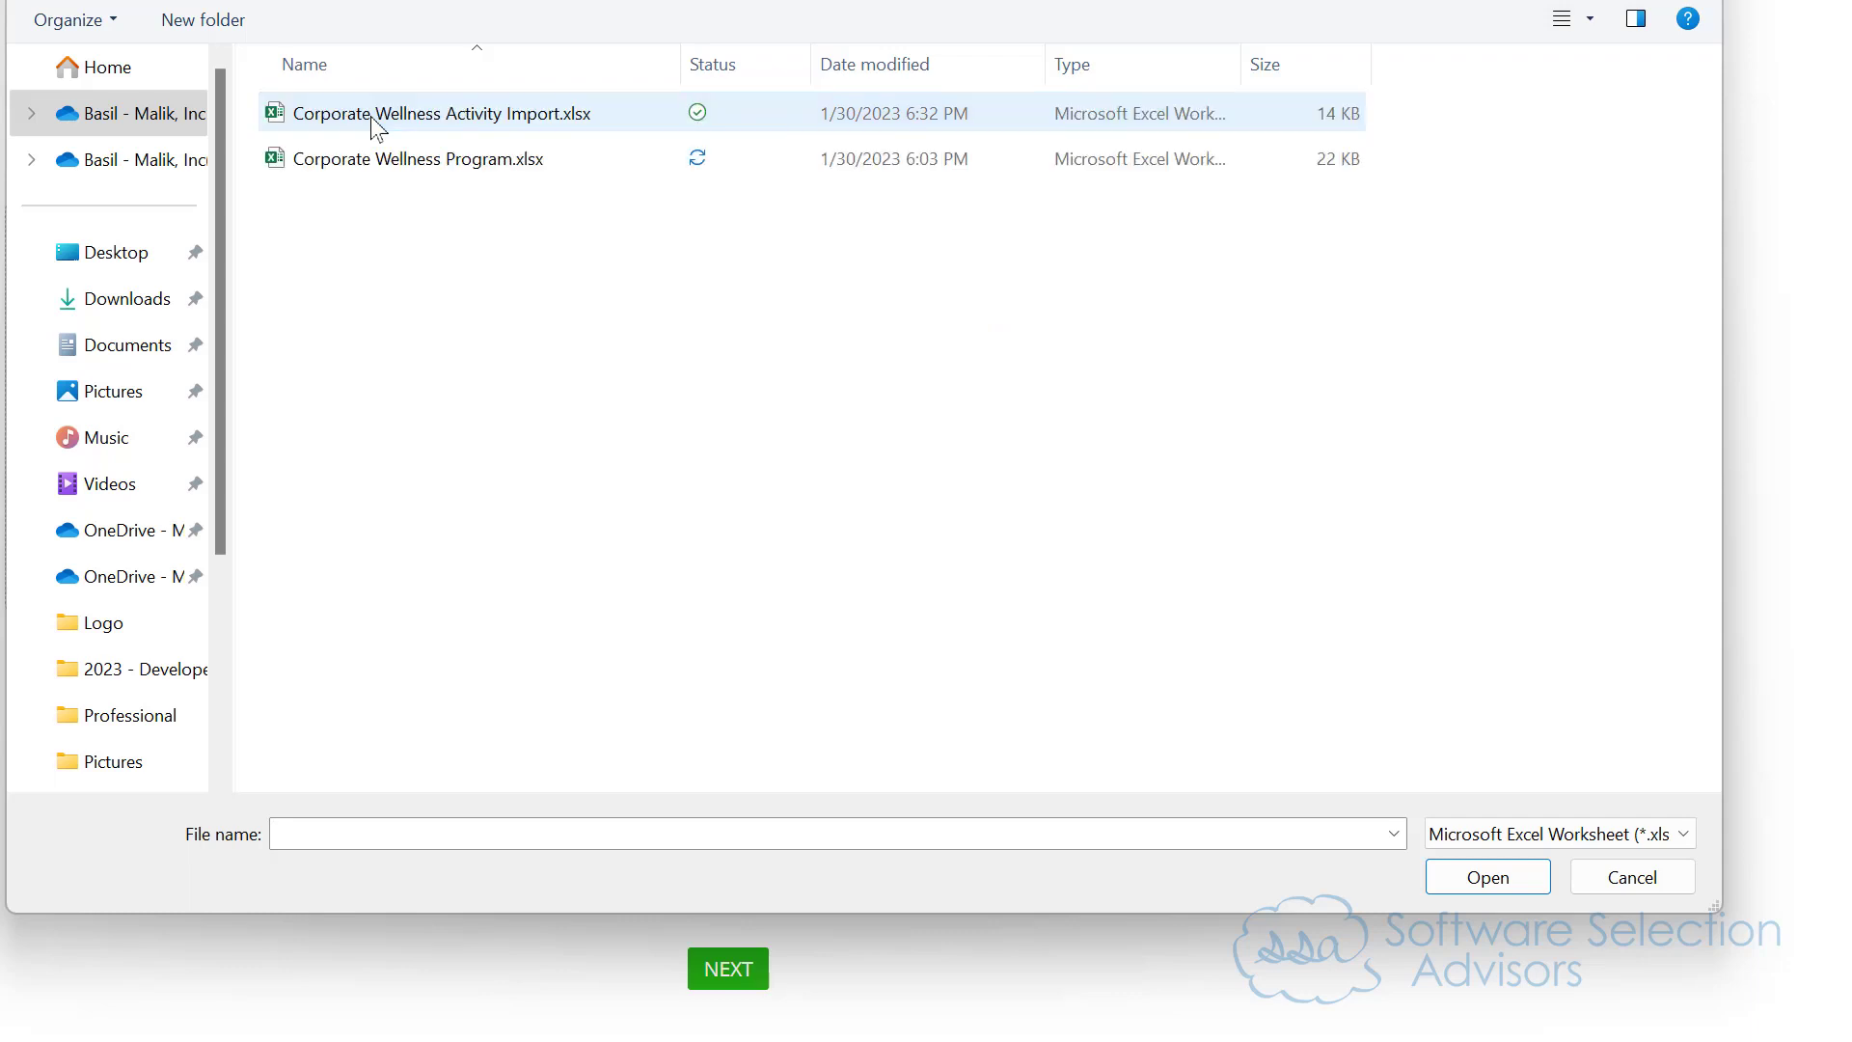
left_click(491, 129)
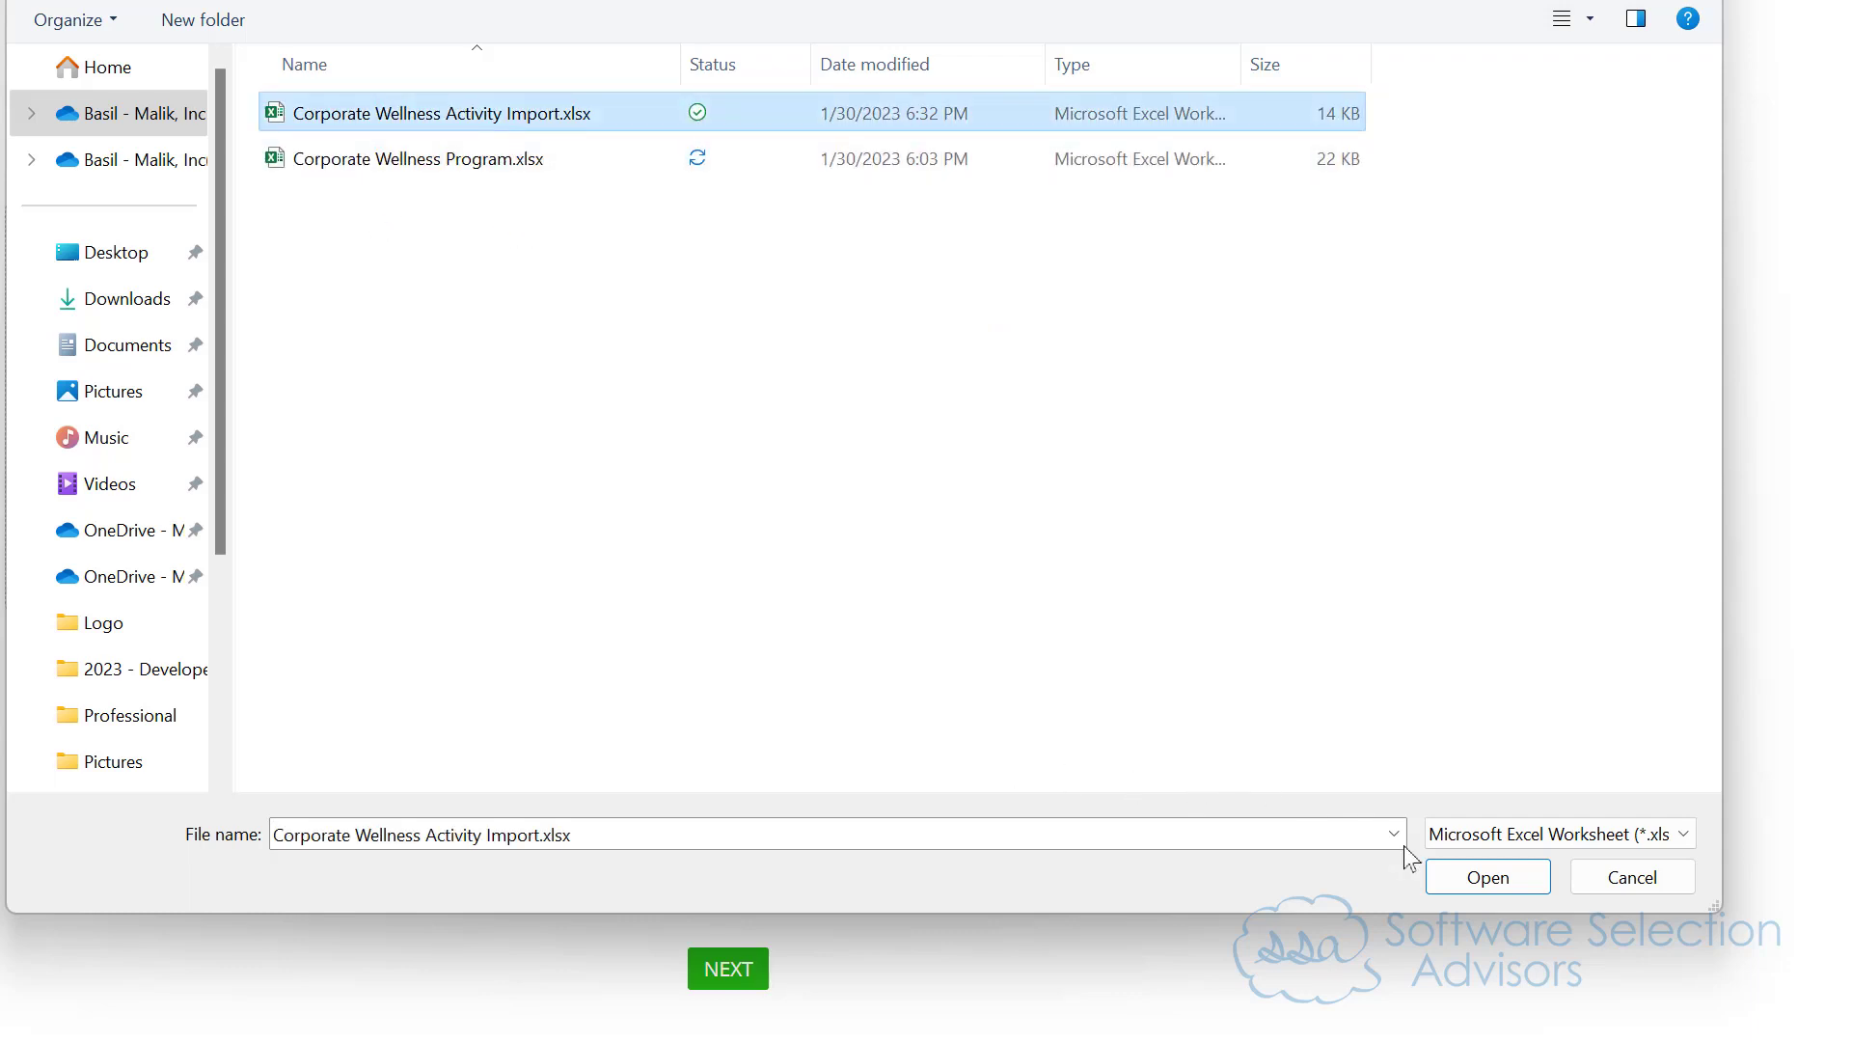
left_click(1482, 874)
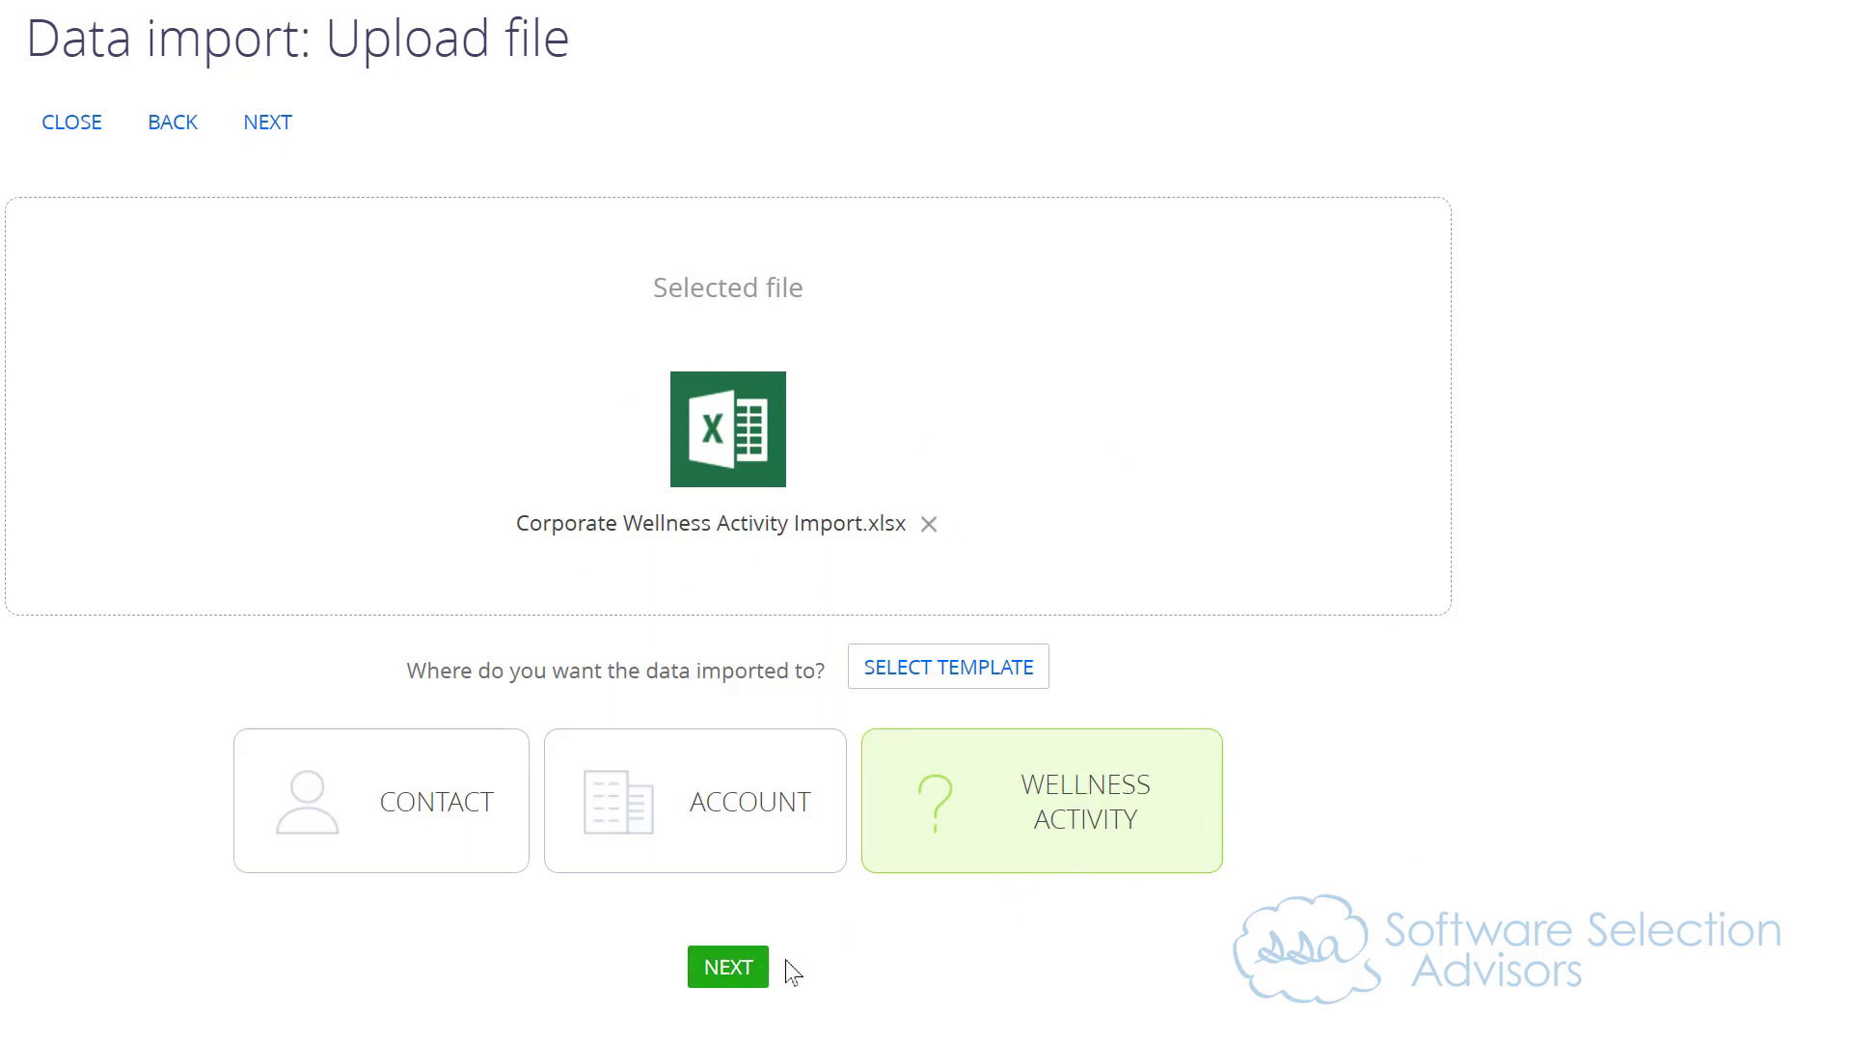
left_click(731, 972)
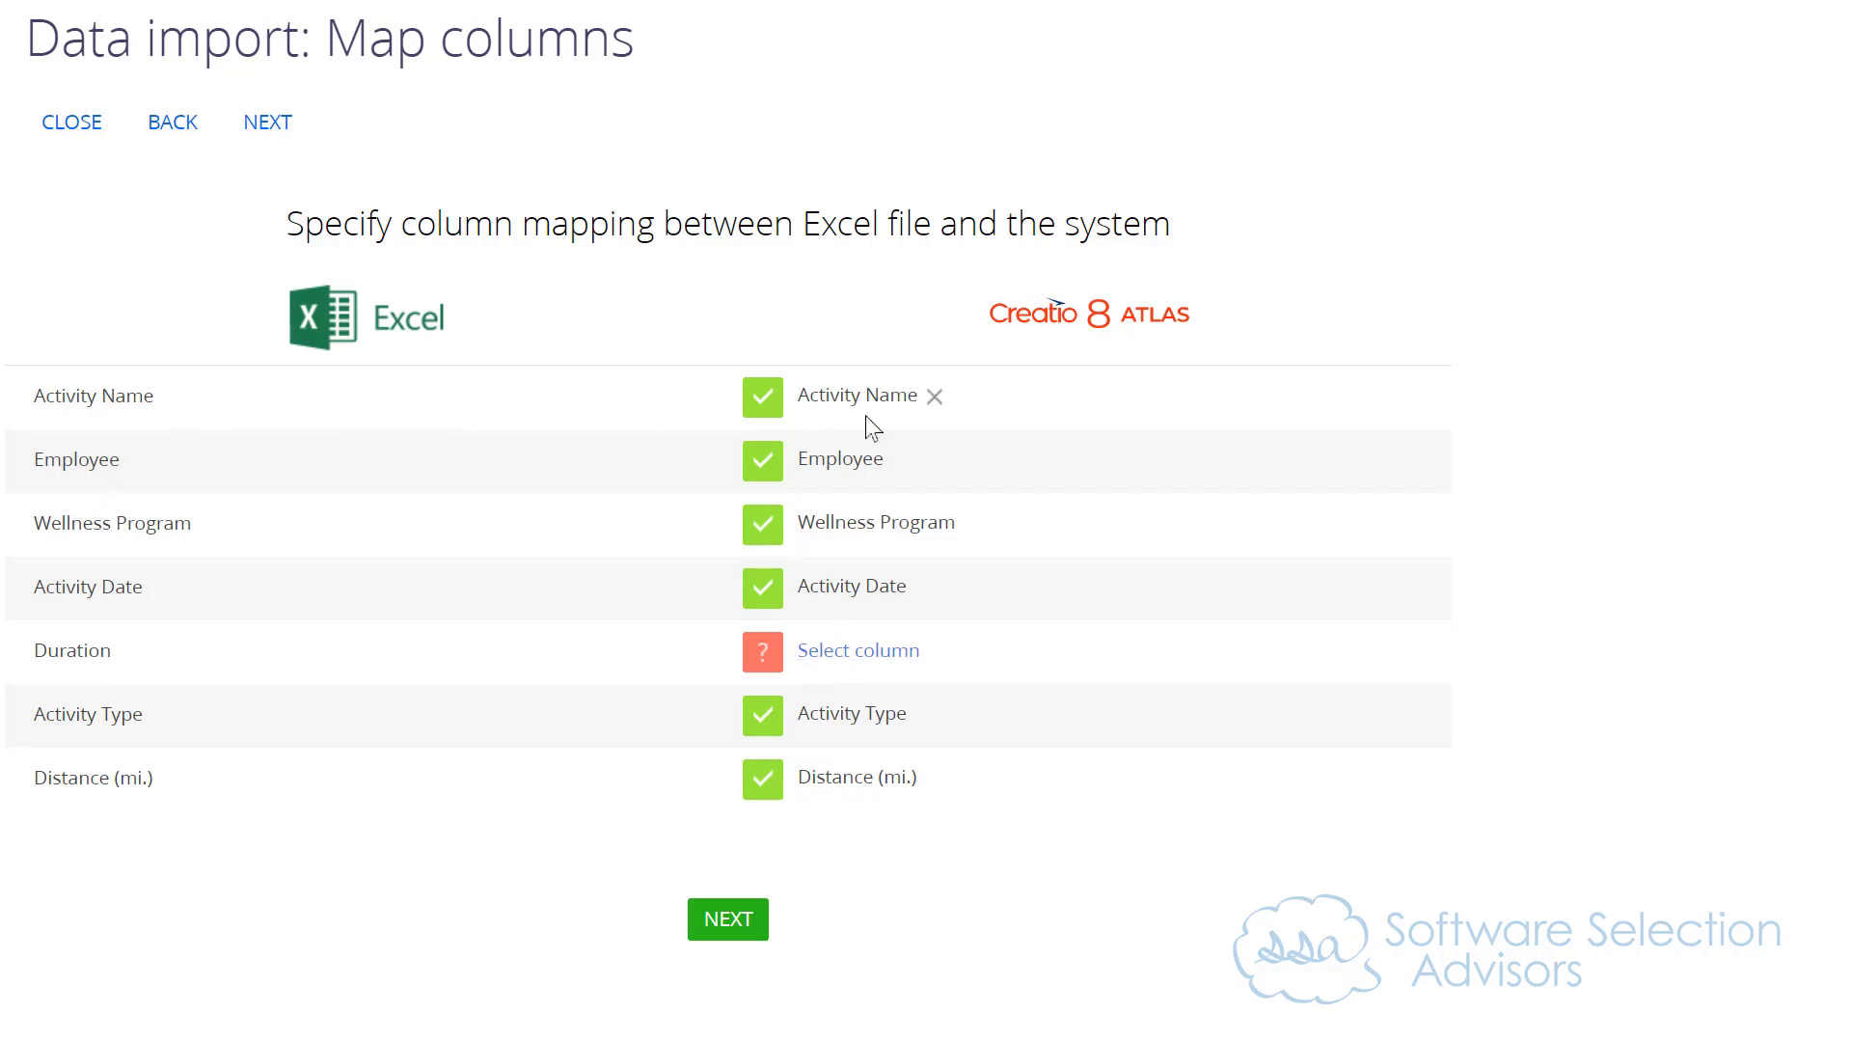
Step: Map the Excel Duration column to the Wellness Activity field Duration (min.)
left_click(878, 648)
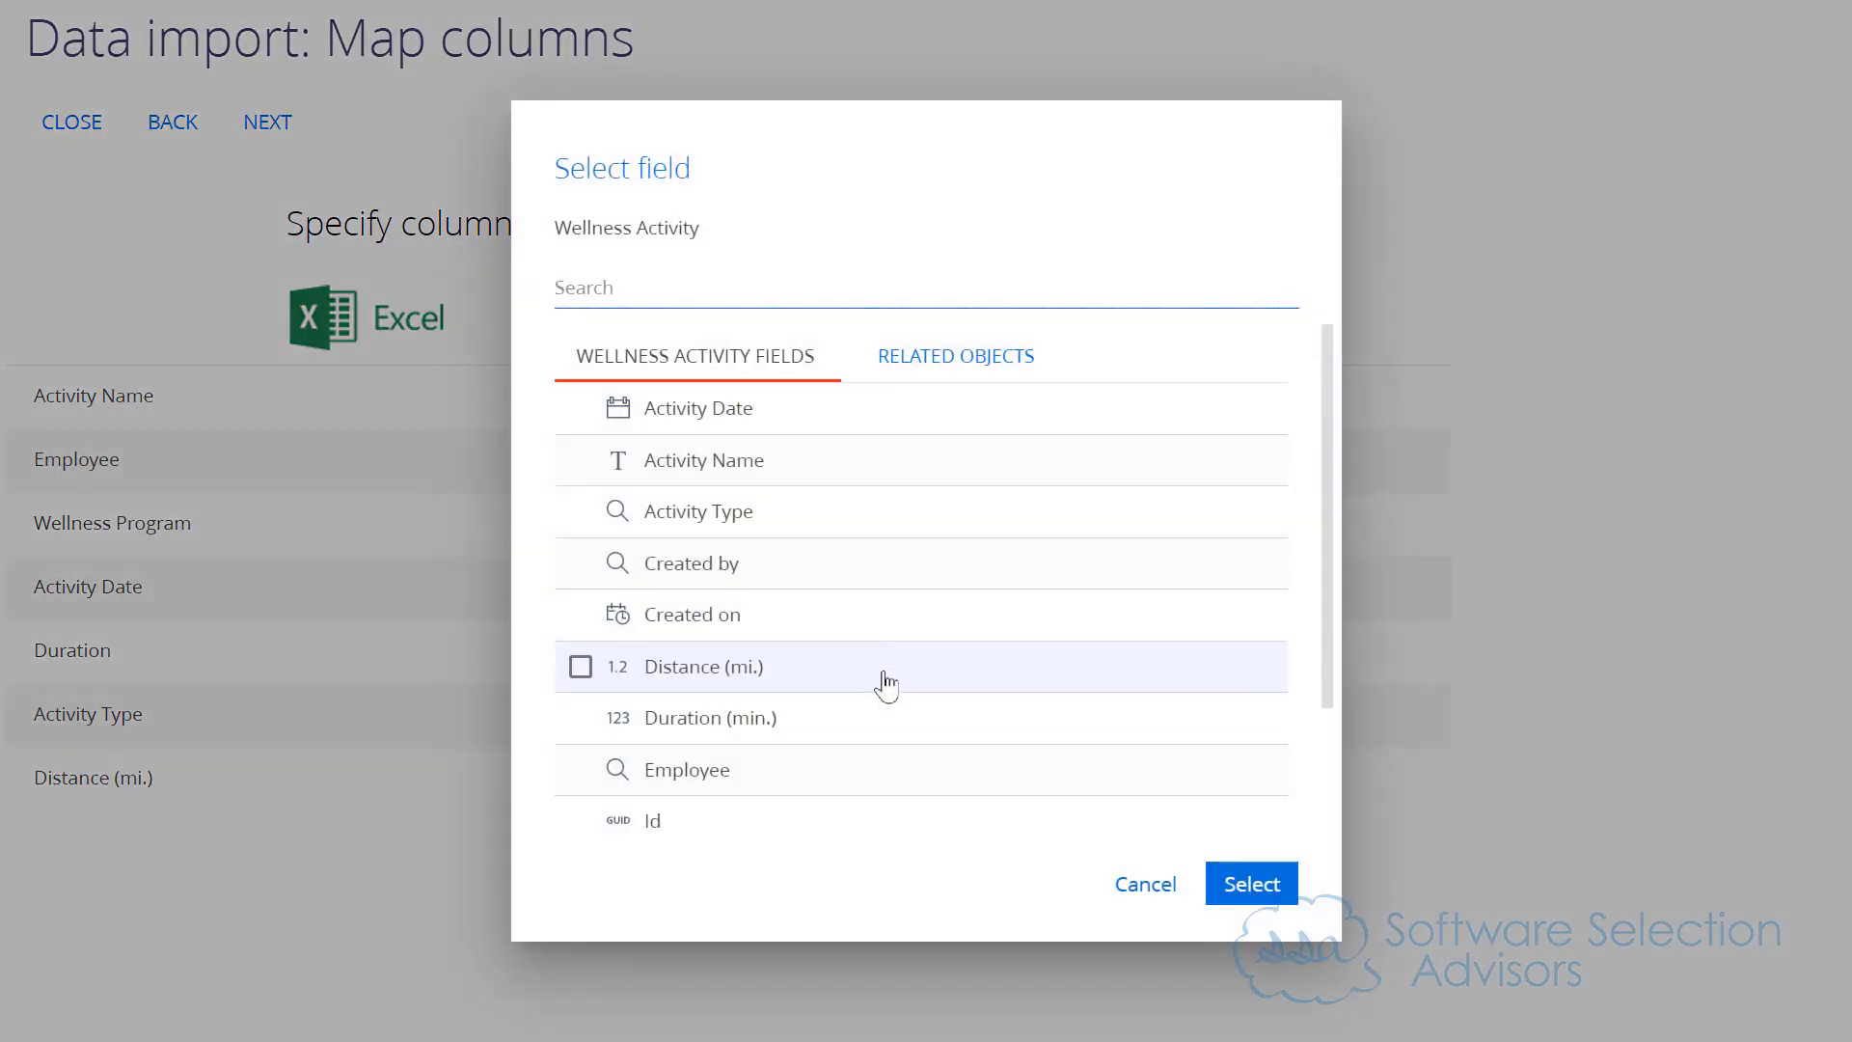
left_click(777, 722)
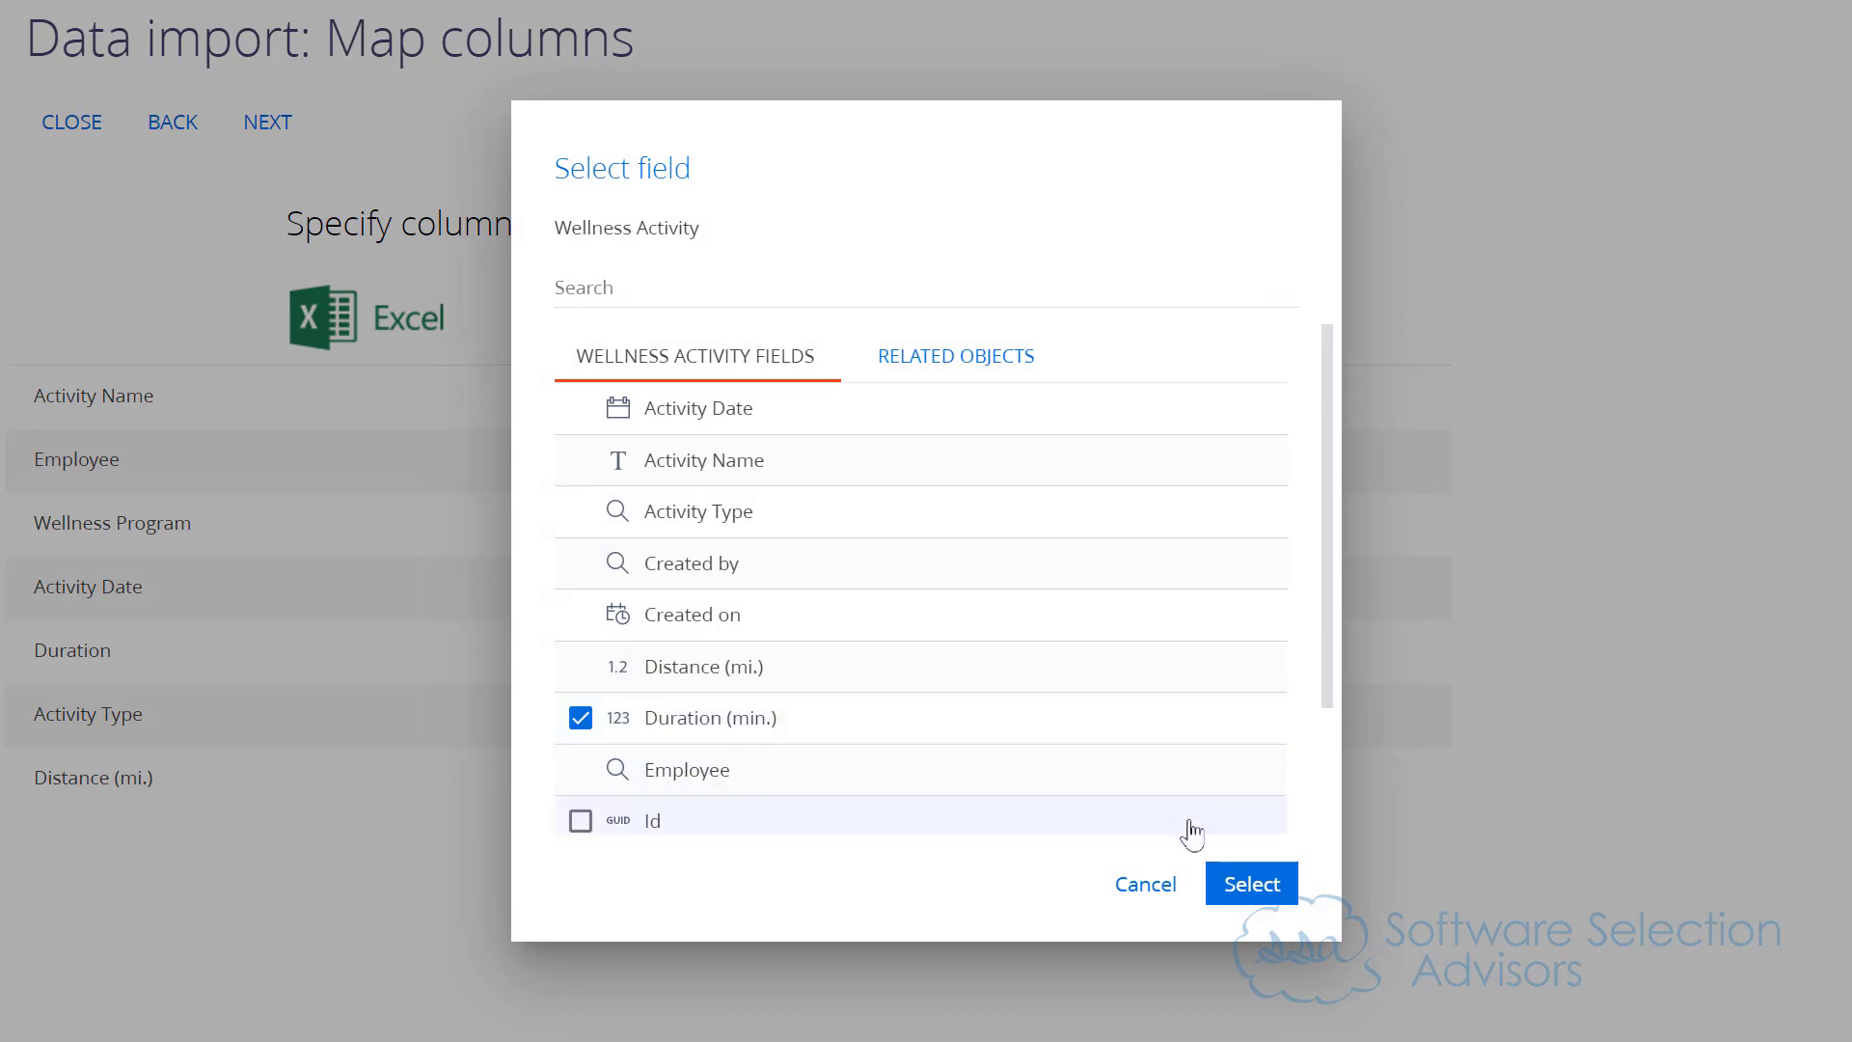
left_click(1252, 885)
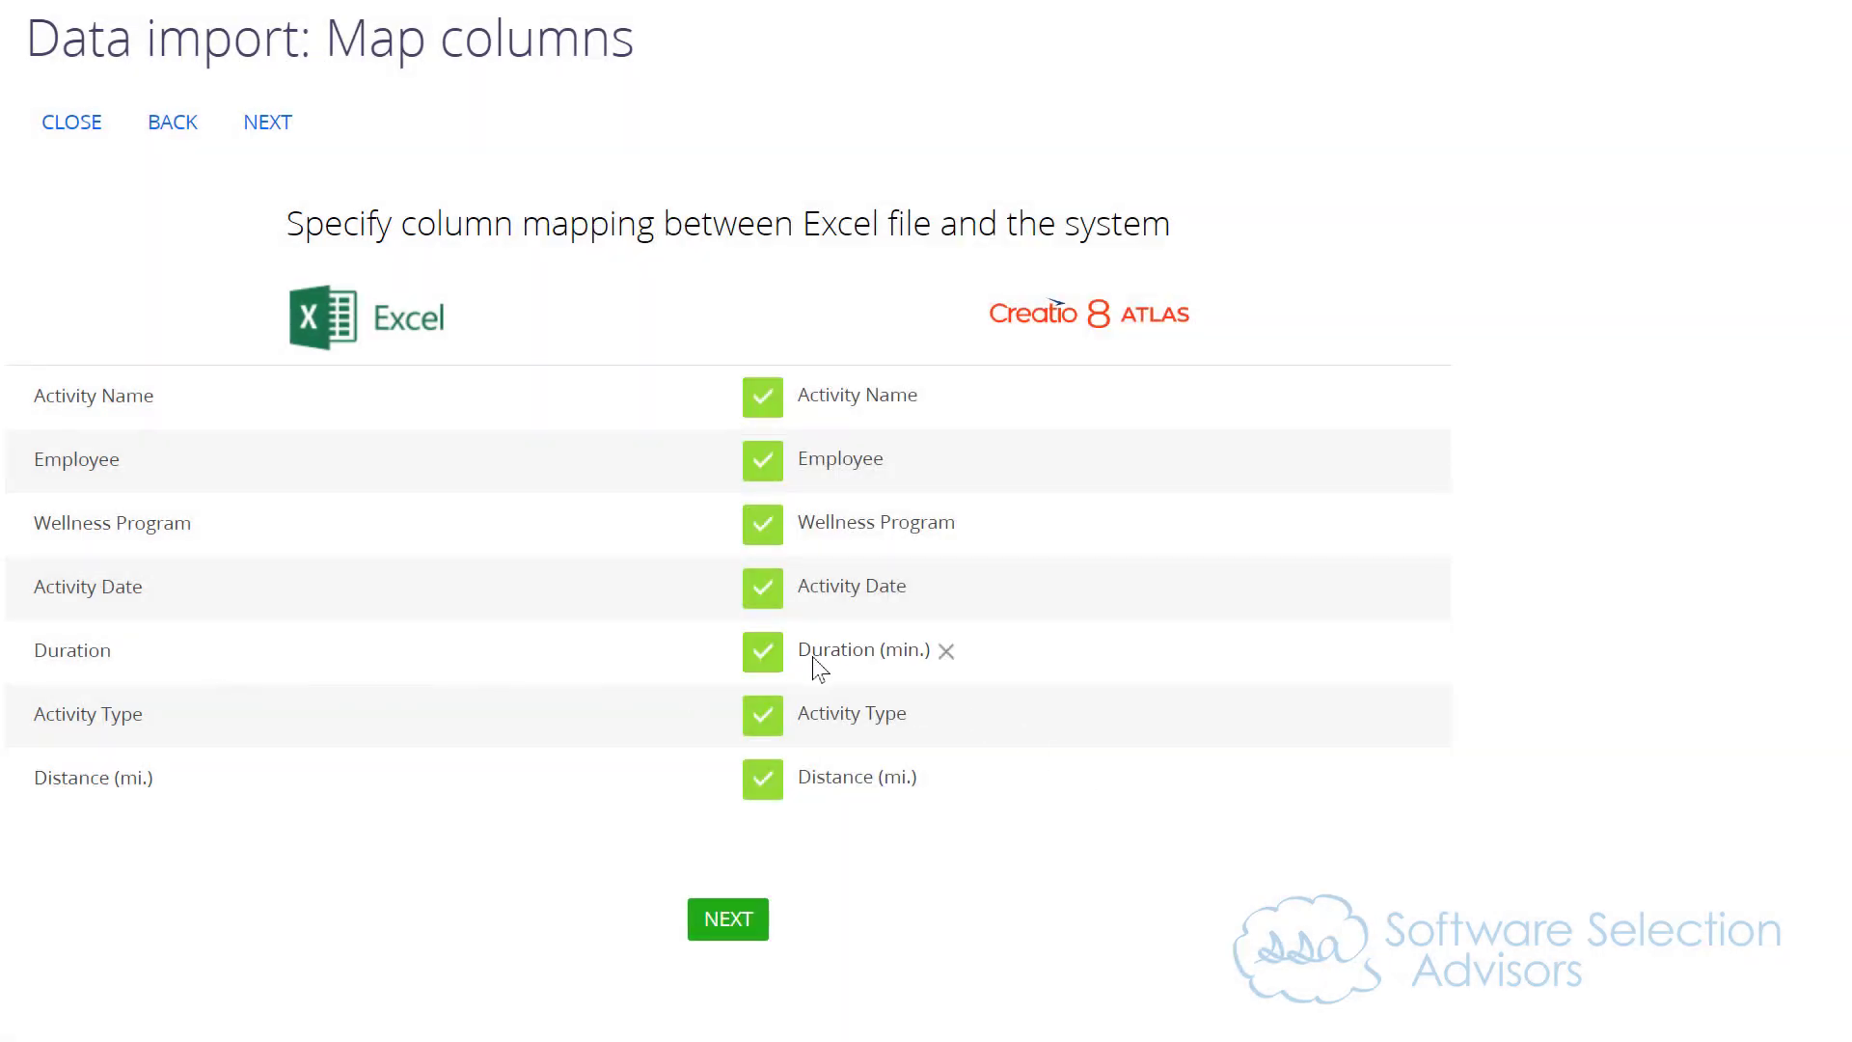
Step: Run the data import with Activity Name as the duplicate search column and close the import result
left_click(725, 915)
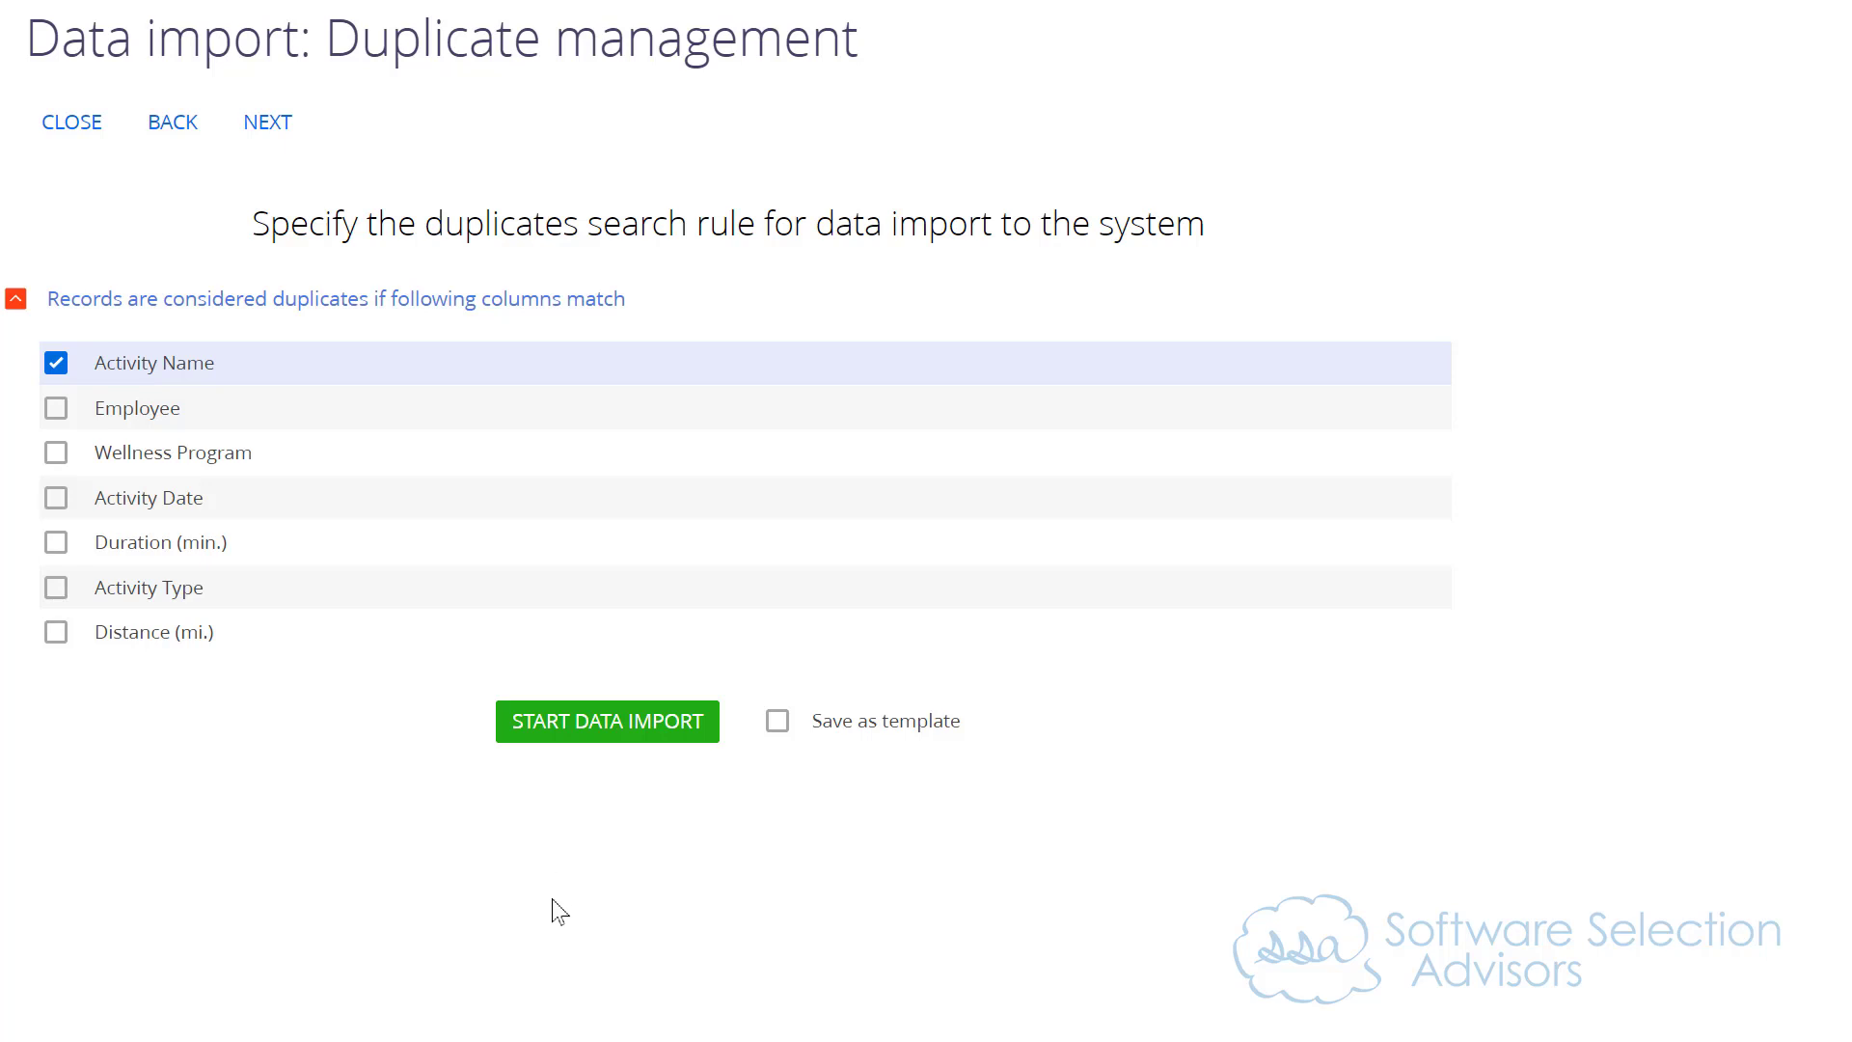
left_click(575, 743)
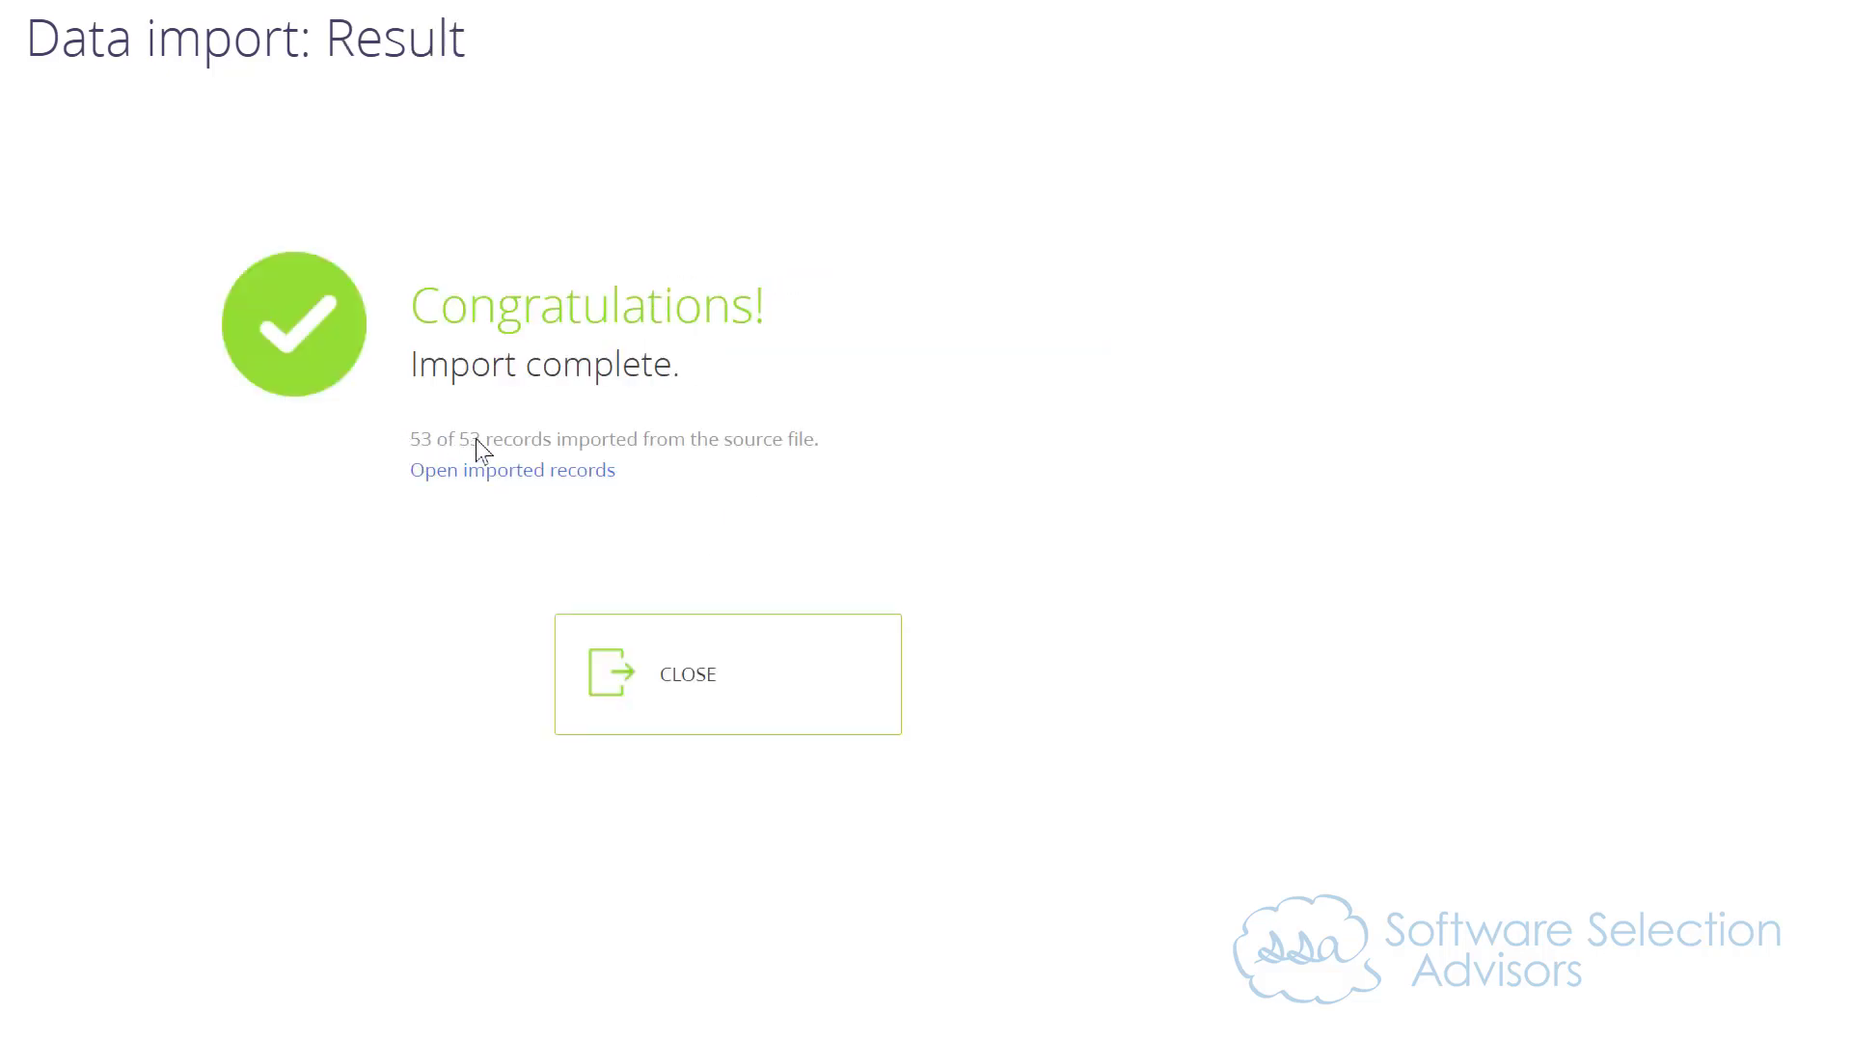
left_click(752, 712)
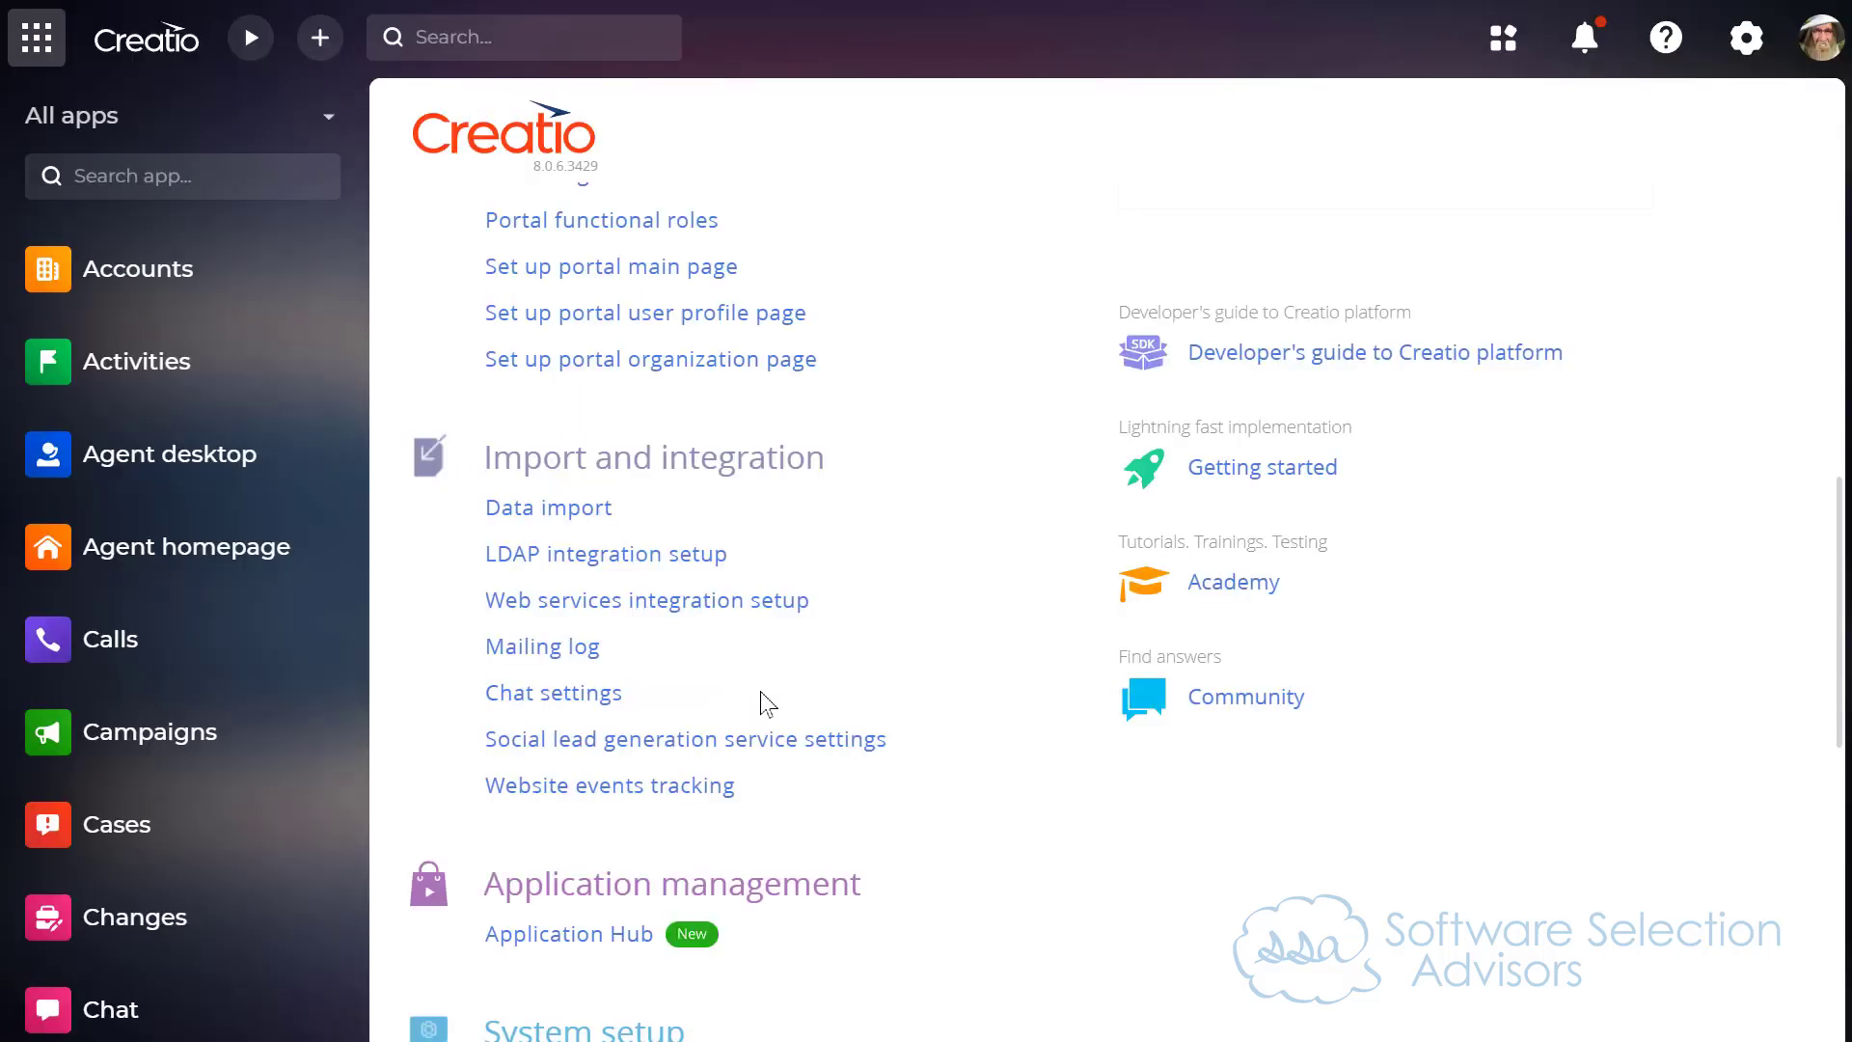
Step: Switch to Excel and select the Activity Name entries from A2 to A56 on the Data Import sheet to check the record count
key("alt+Tab")
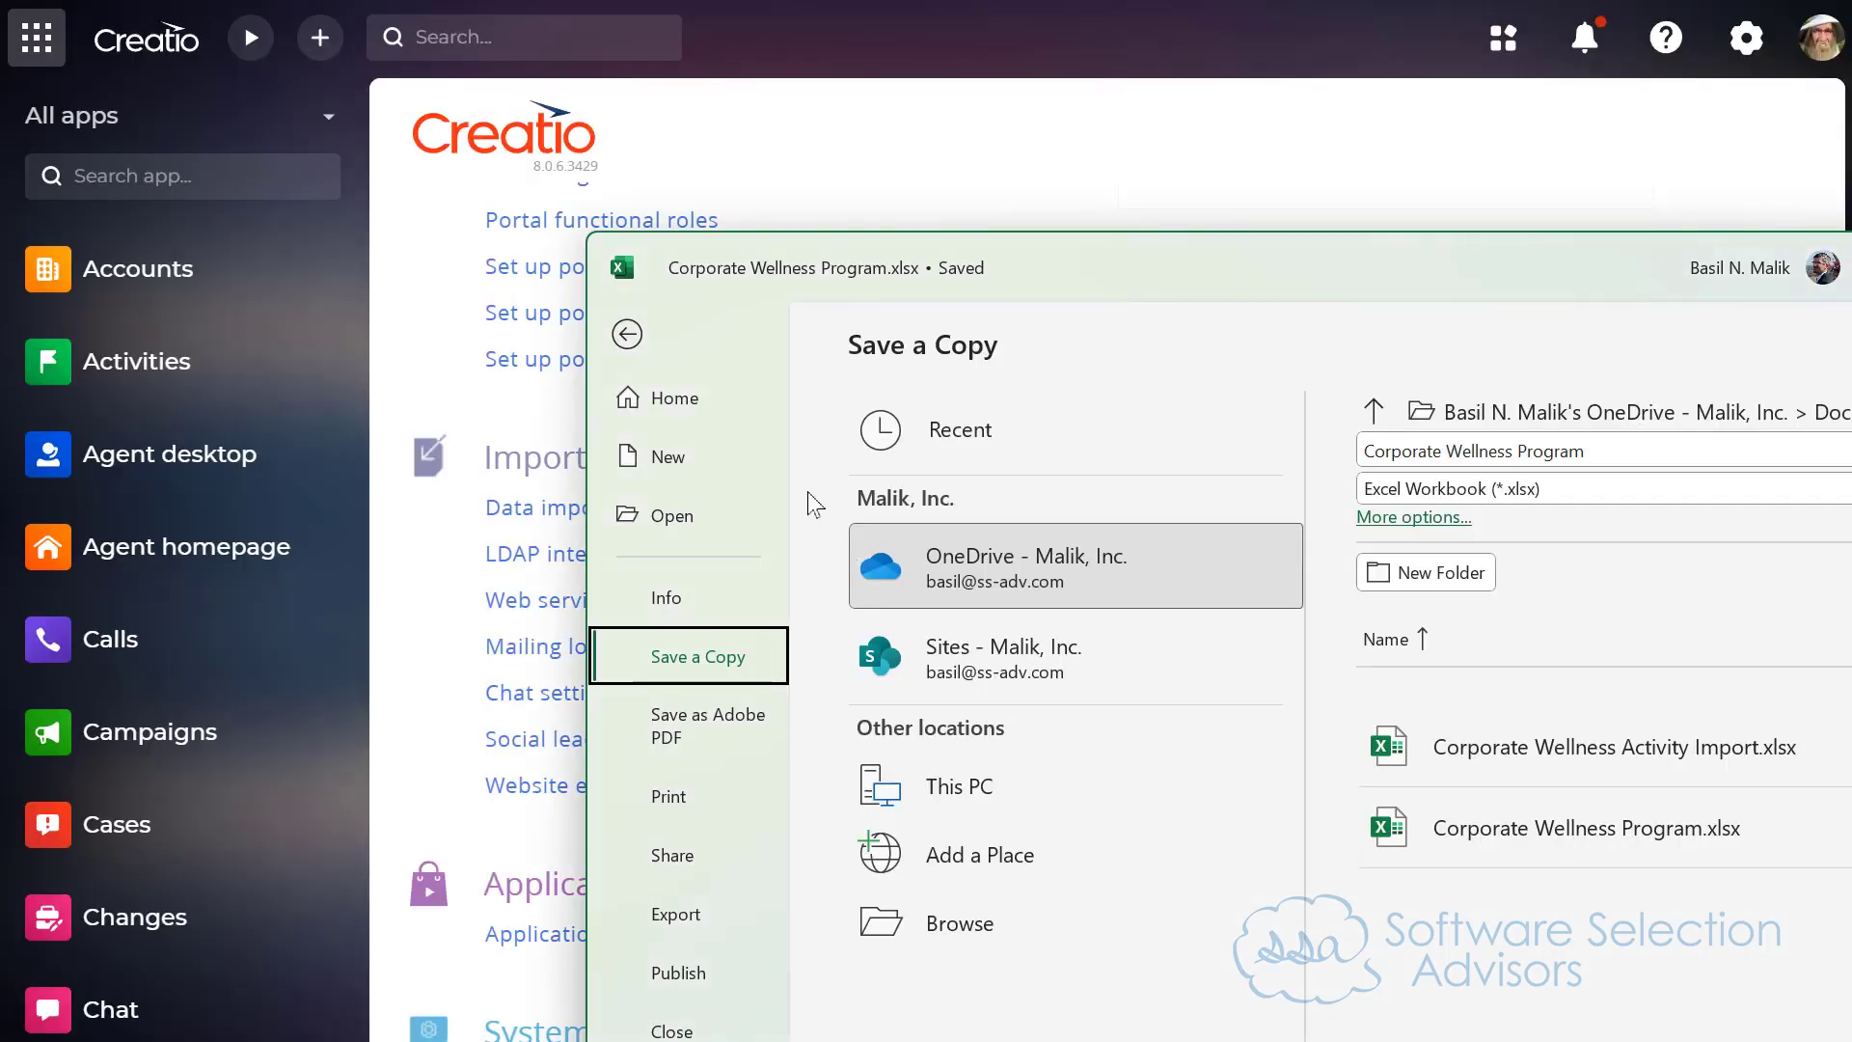
left_click(628, 330)
left_click_drag(895, 270, 733, 0)
left_click(656, 274)
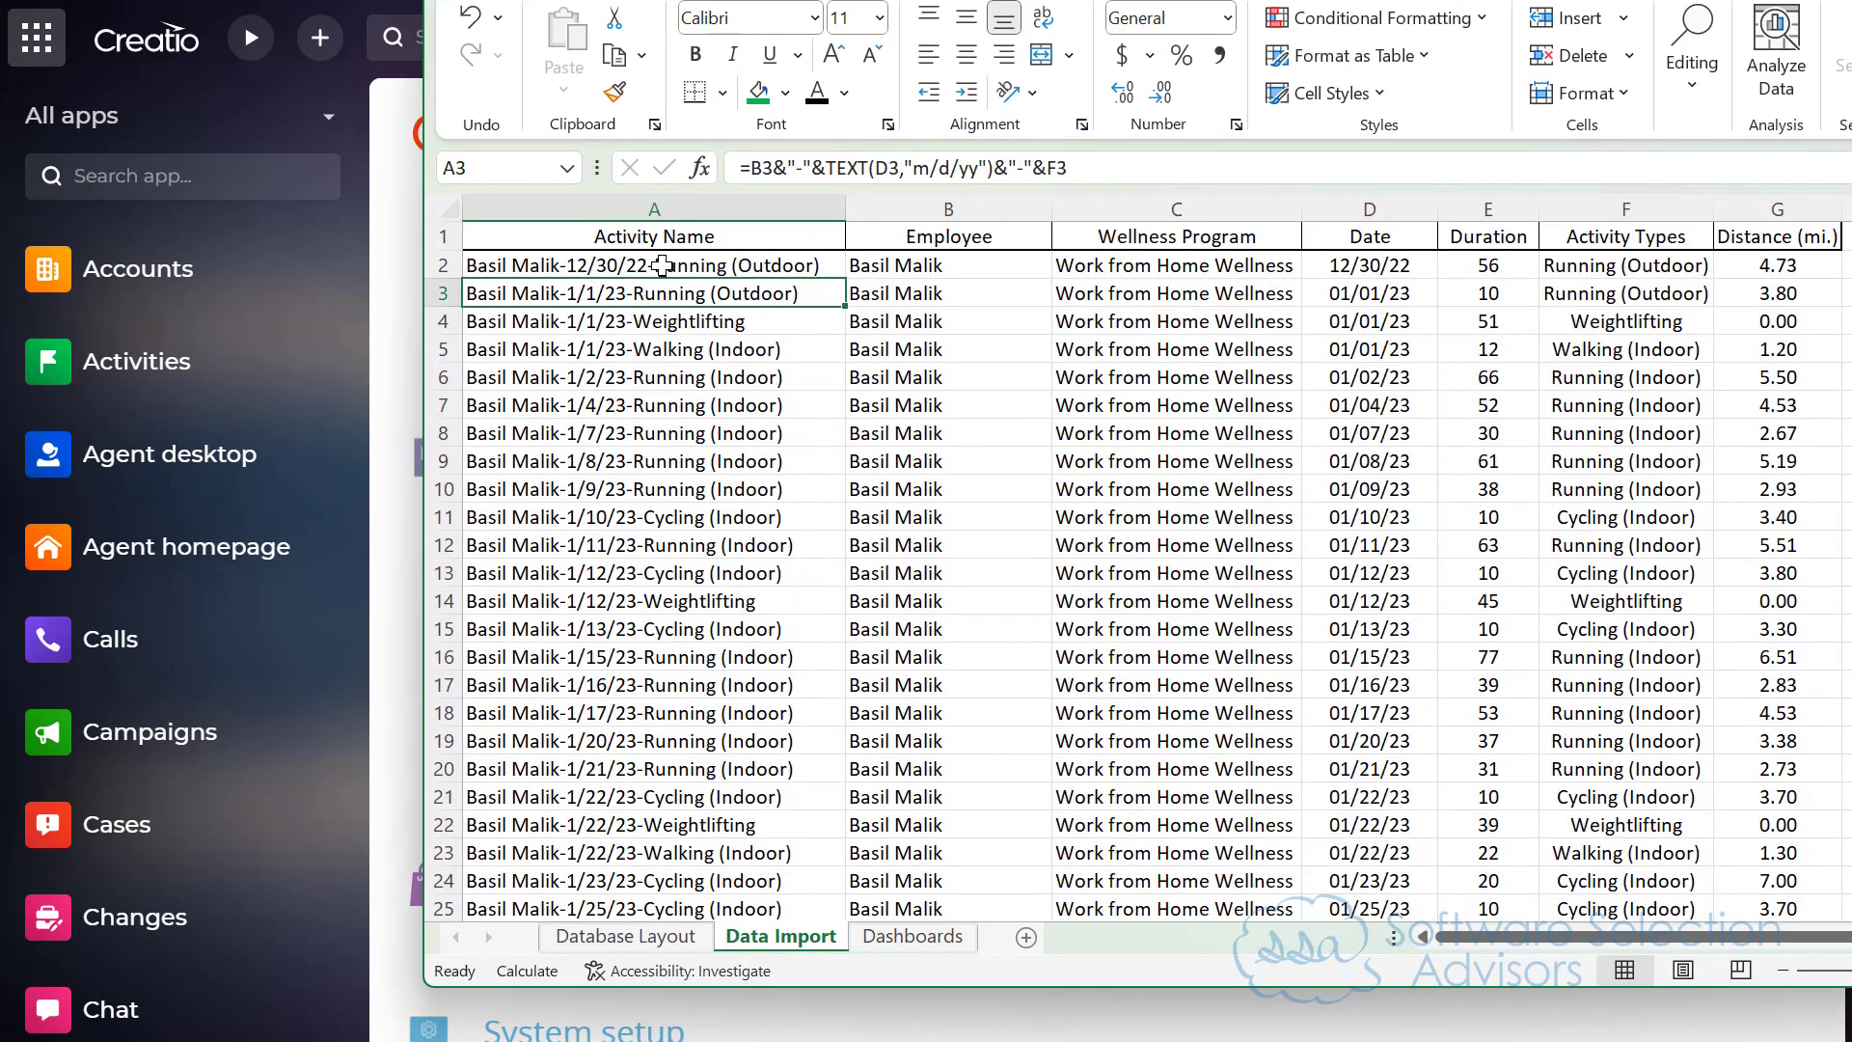
scroll(642, 434, "down", 11)
scroll(637, 482, "down", 5)
left_click(633, 431, "shift")
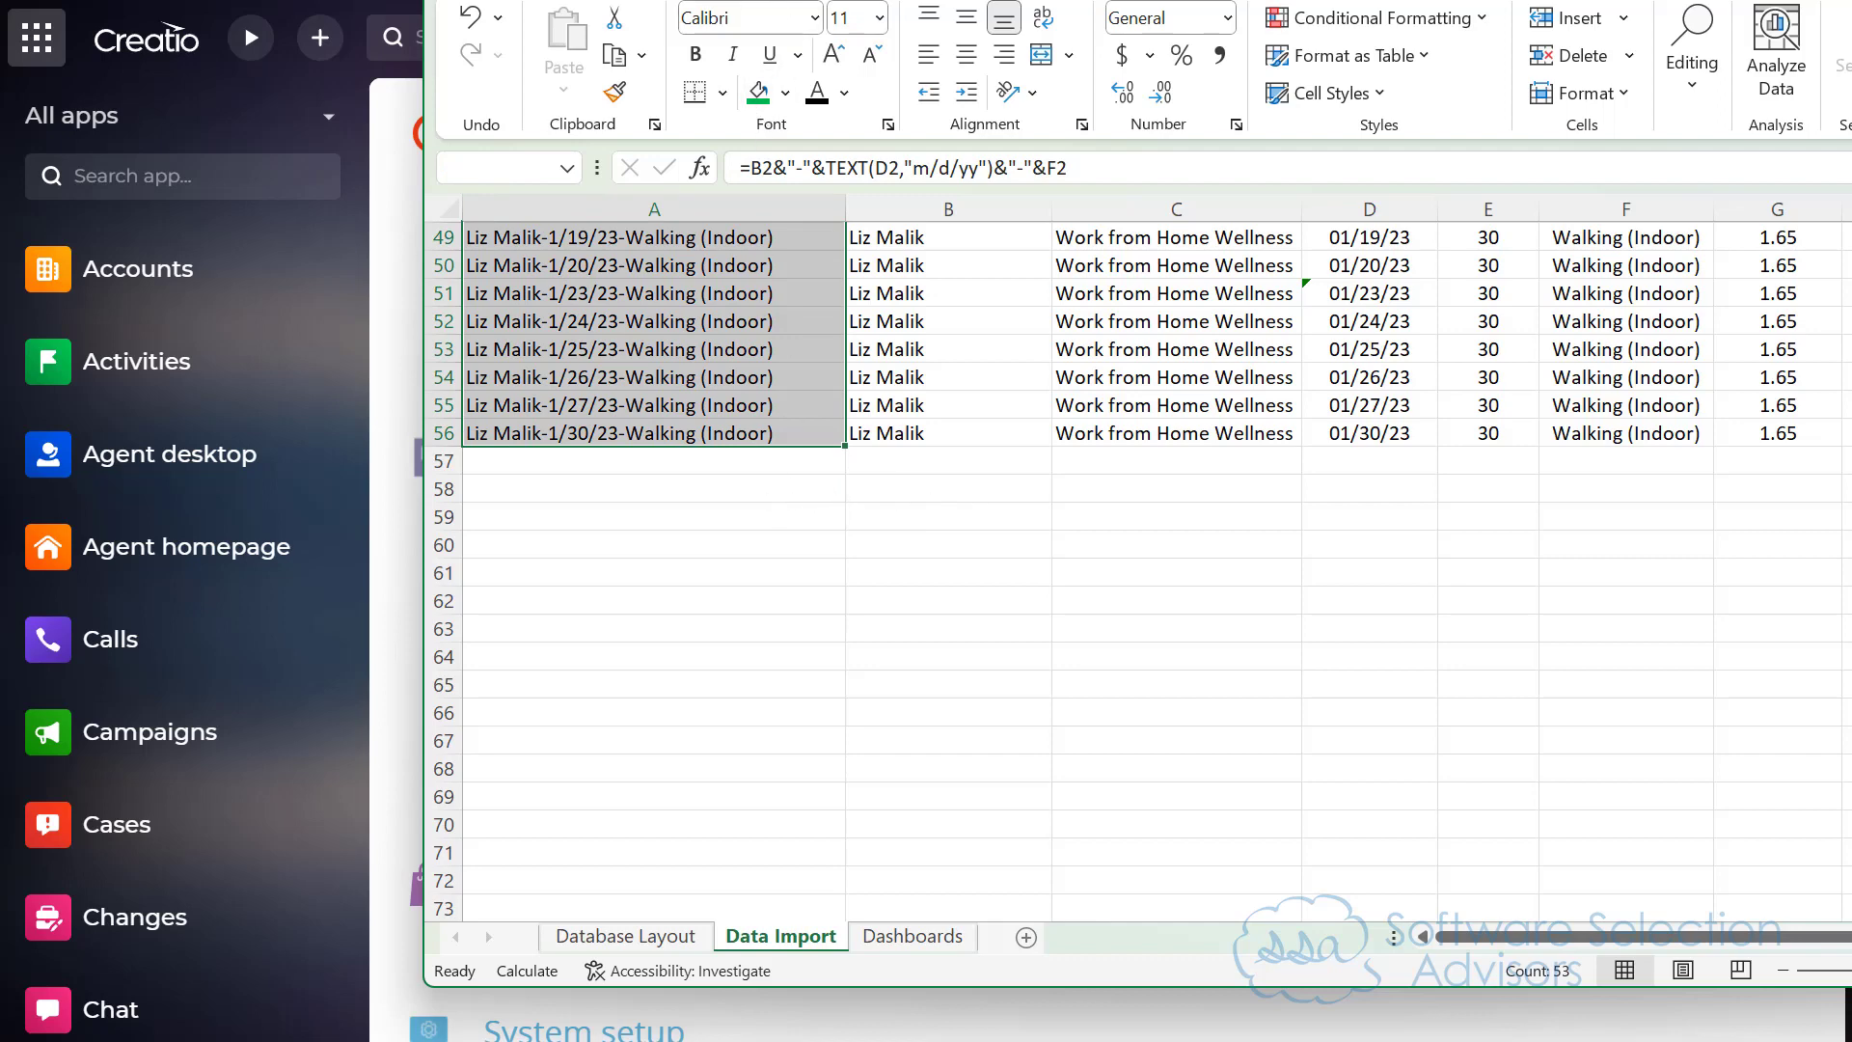
scroll(736, 360, "up", 10)
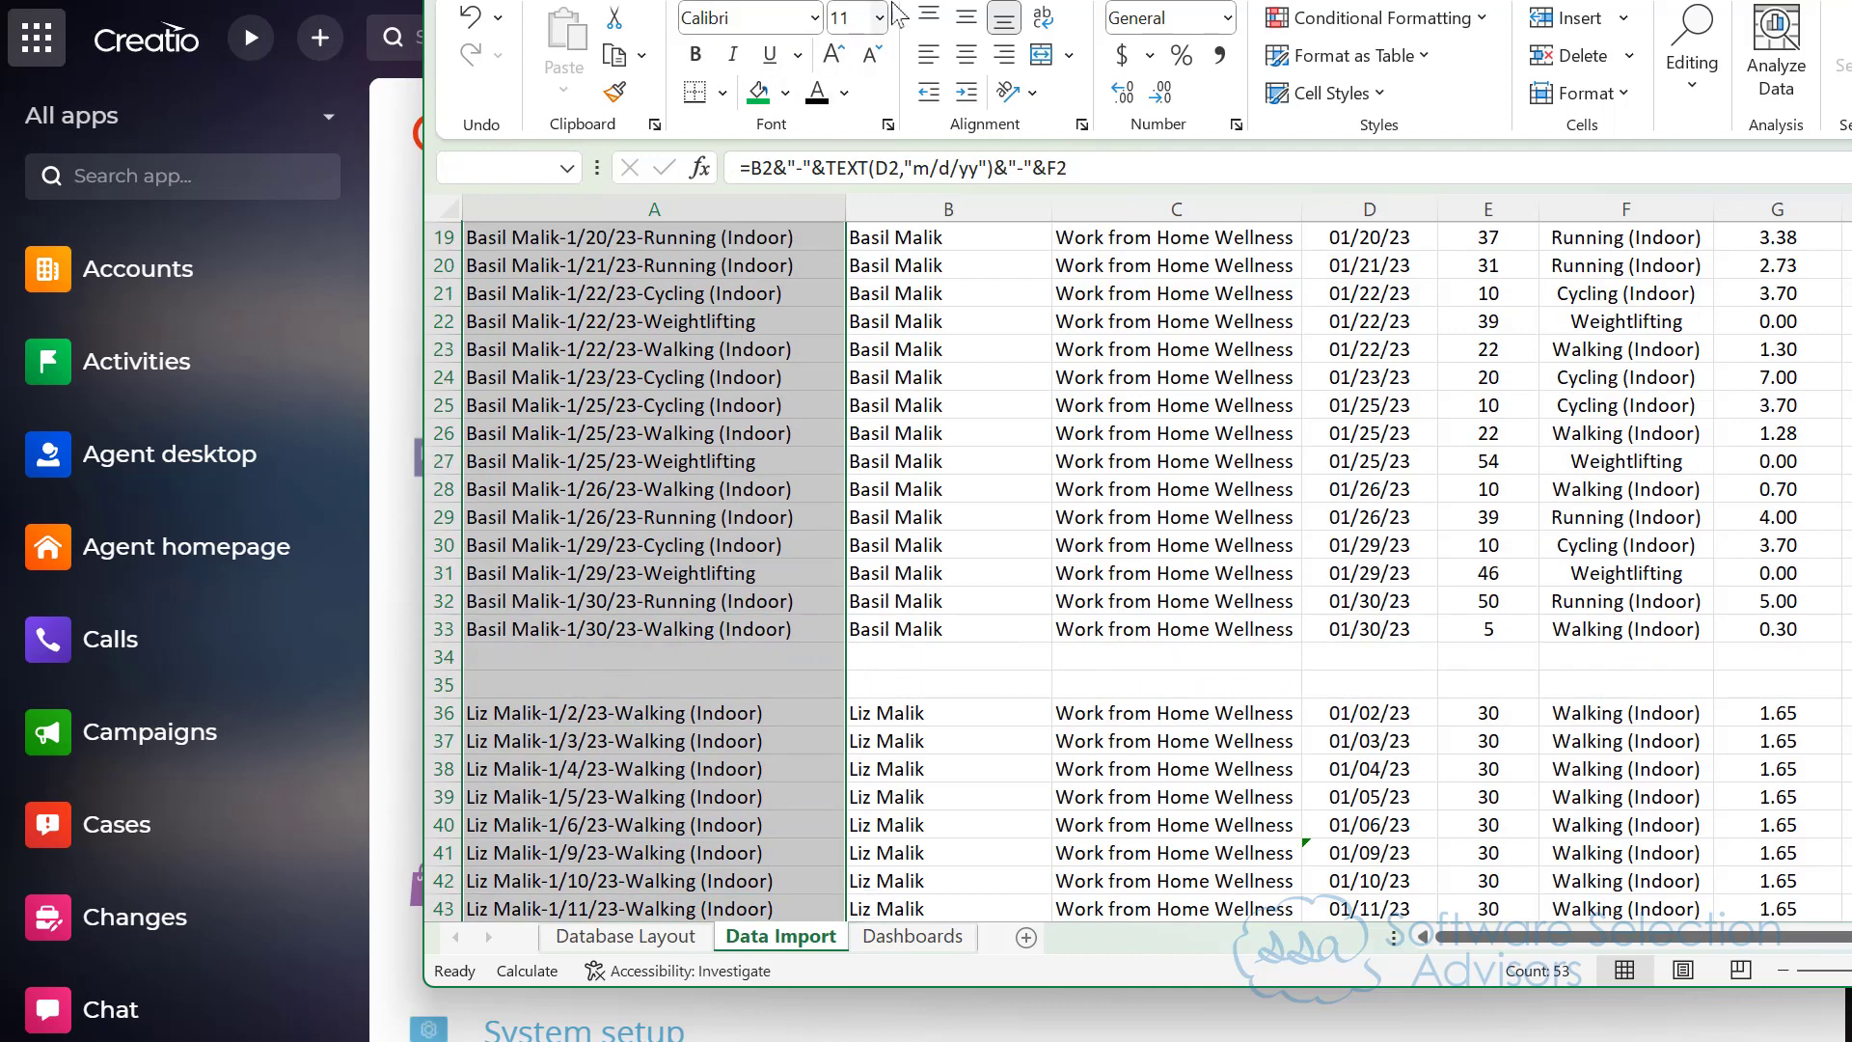
Step: Switch back to Creatio, search the apps for "corp" and open the Work from Home Wellness record in Corporate Wellness Program
key("alt+Tab")
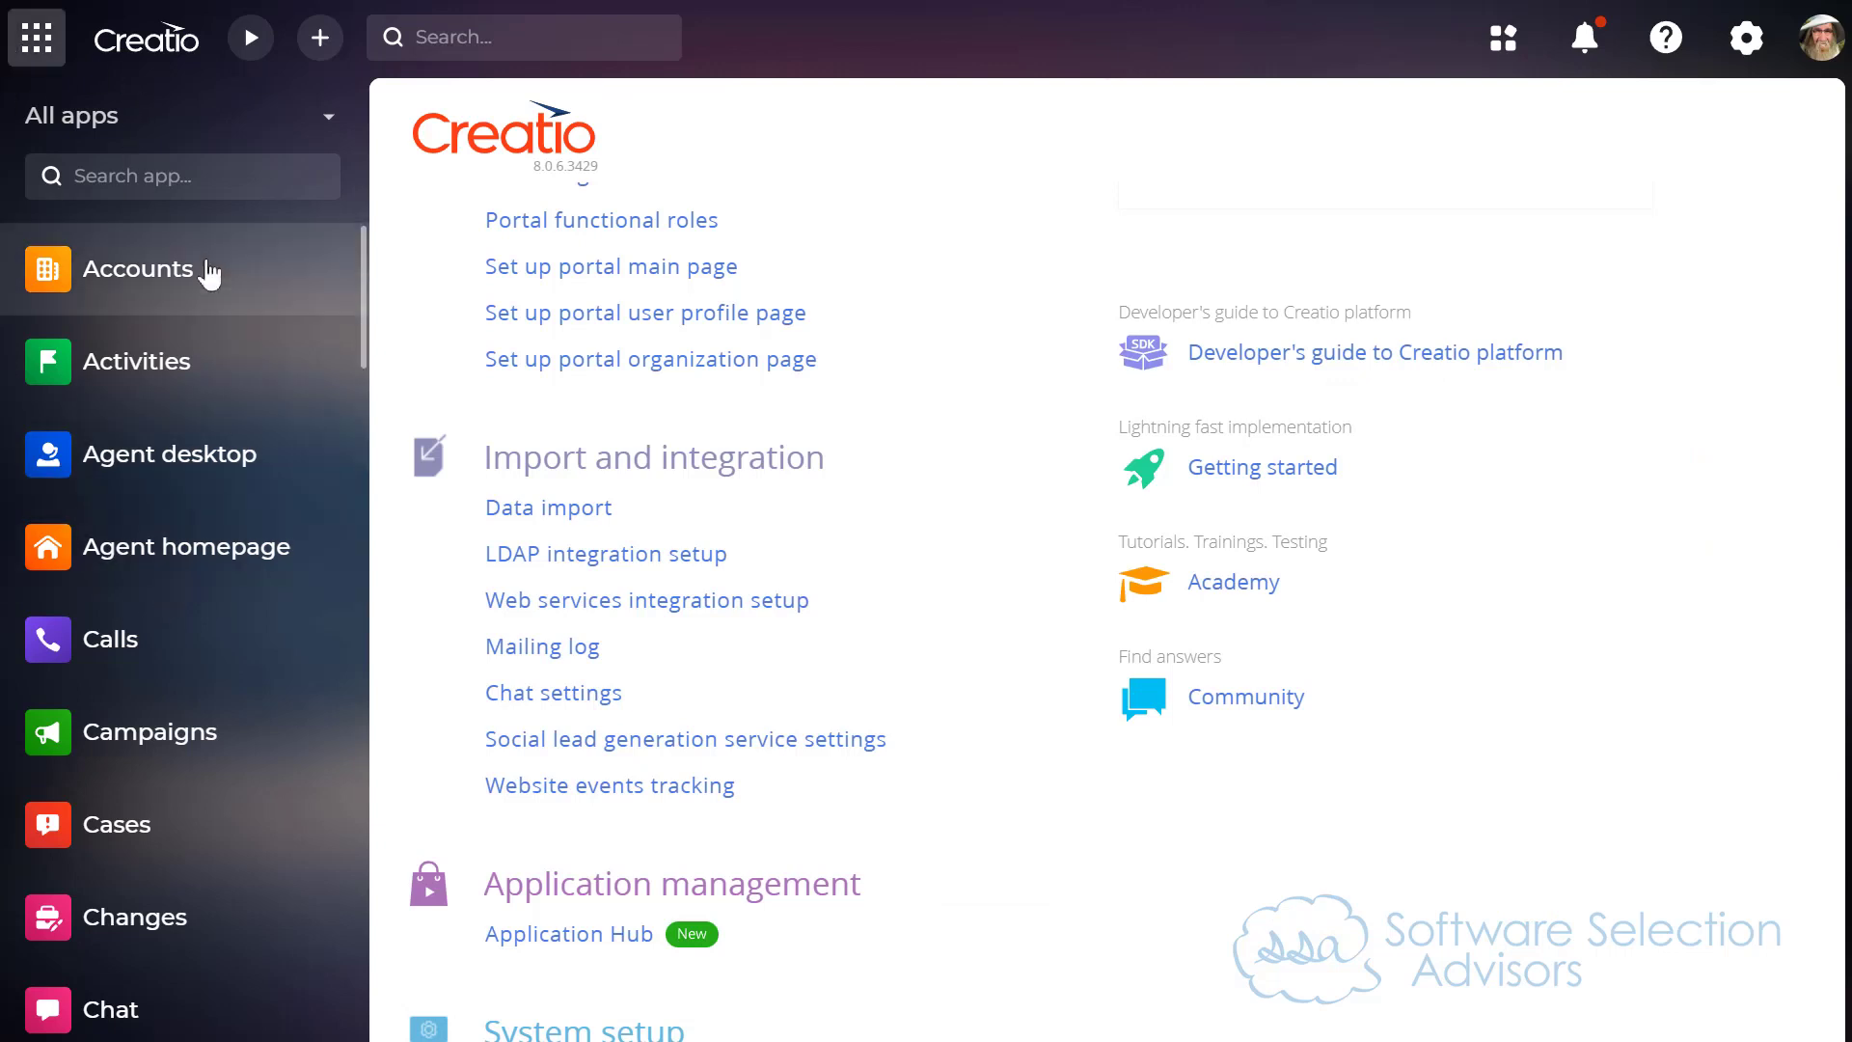
left_click(150, 176)
type("corp")
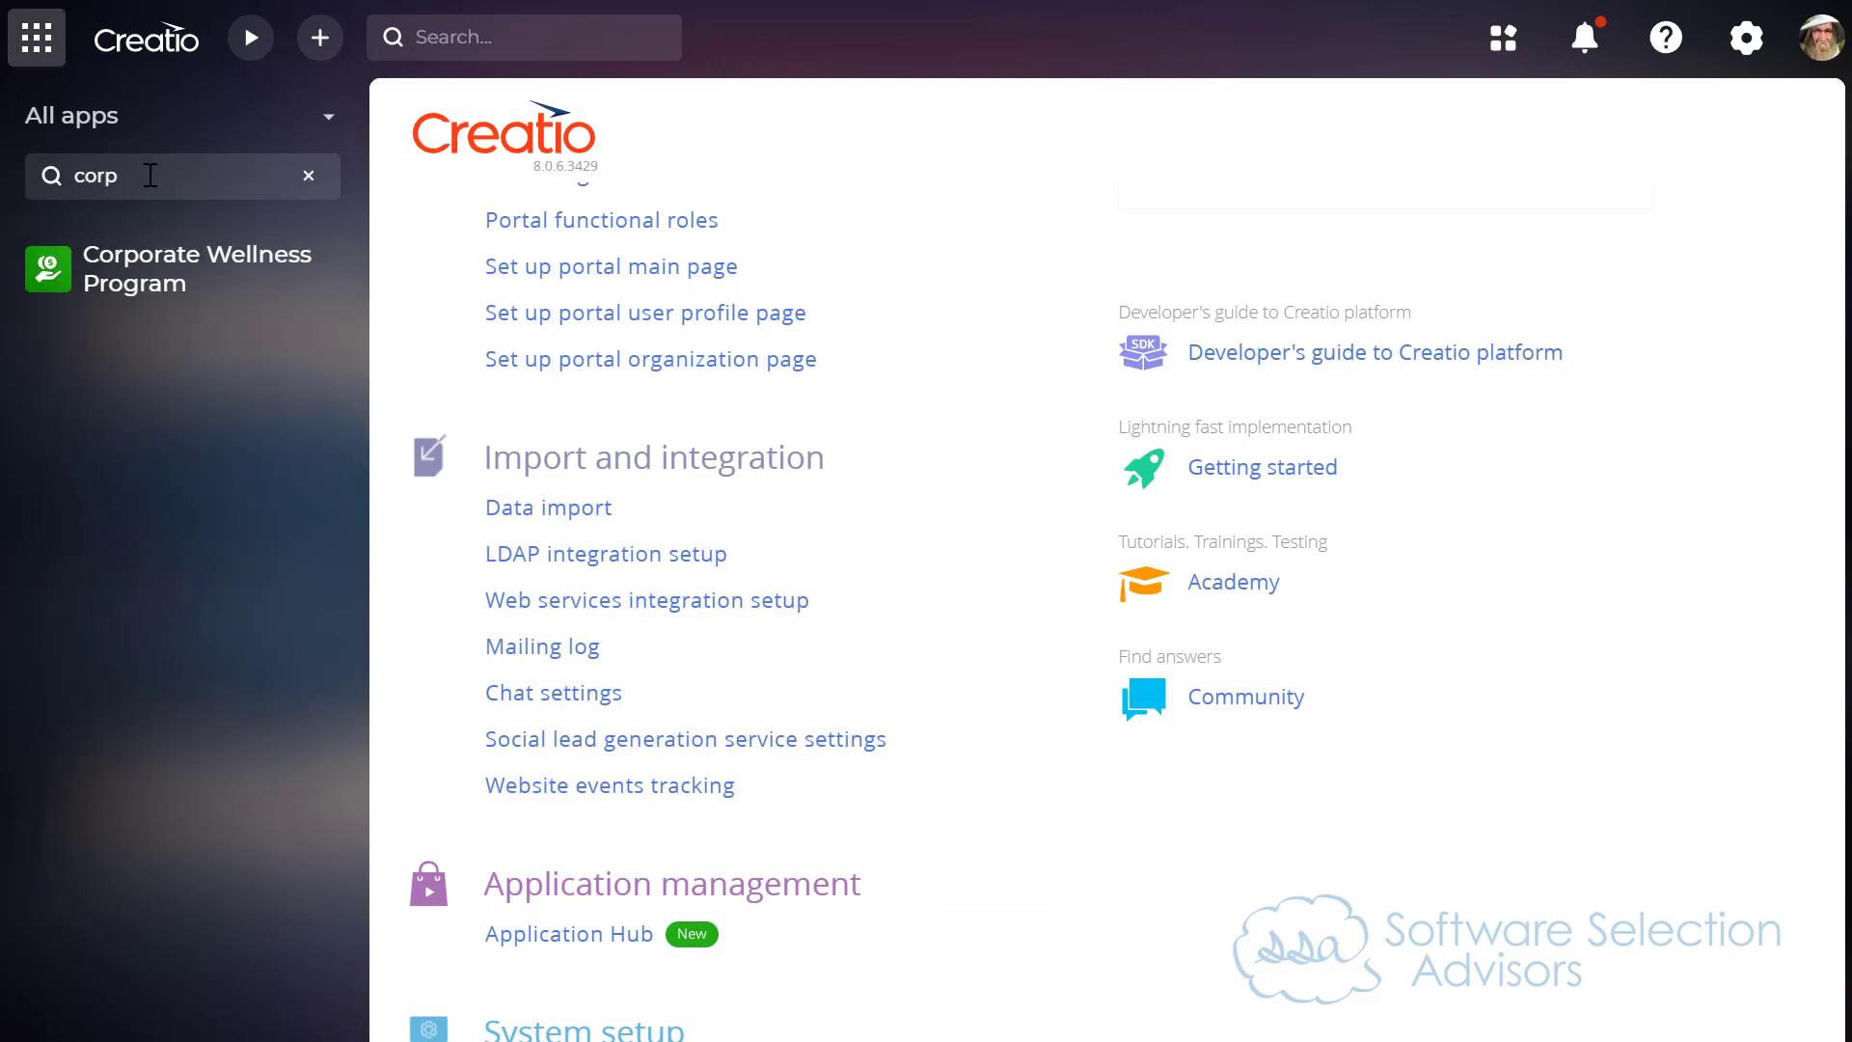
left_click(135, 278)
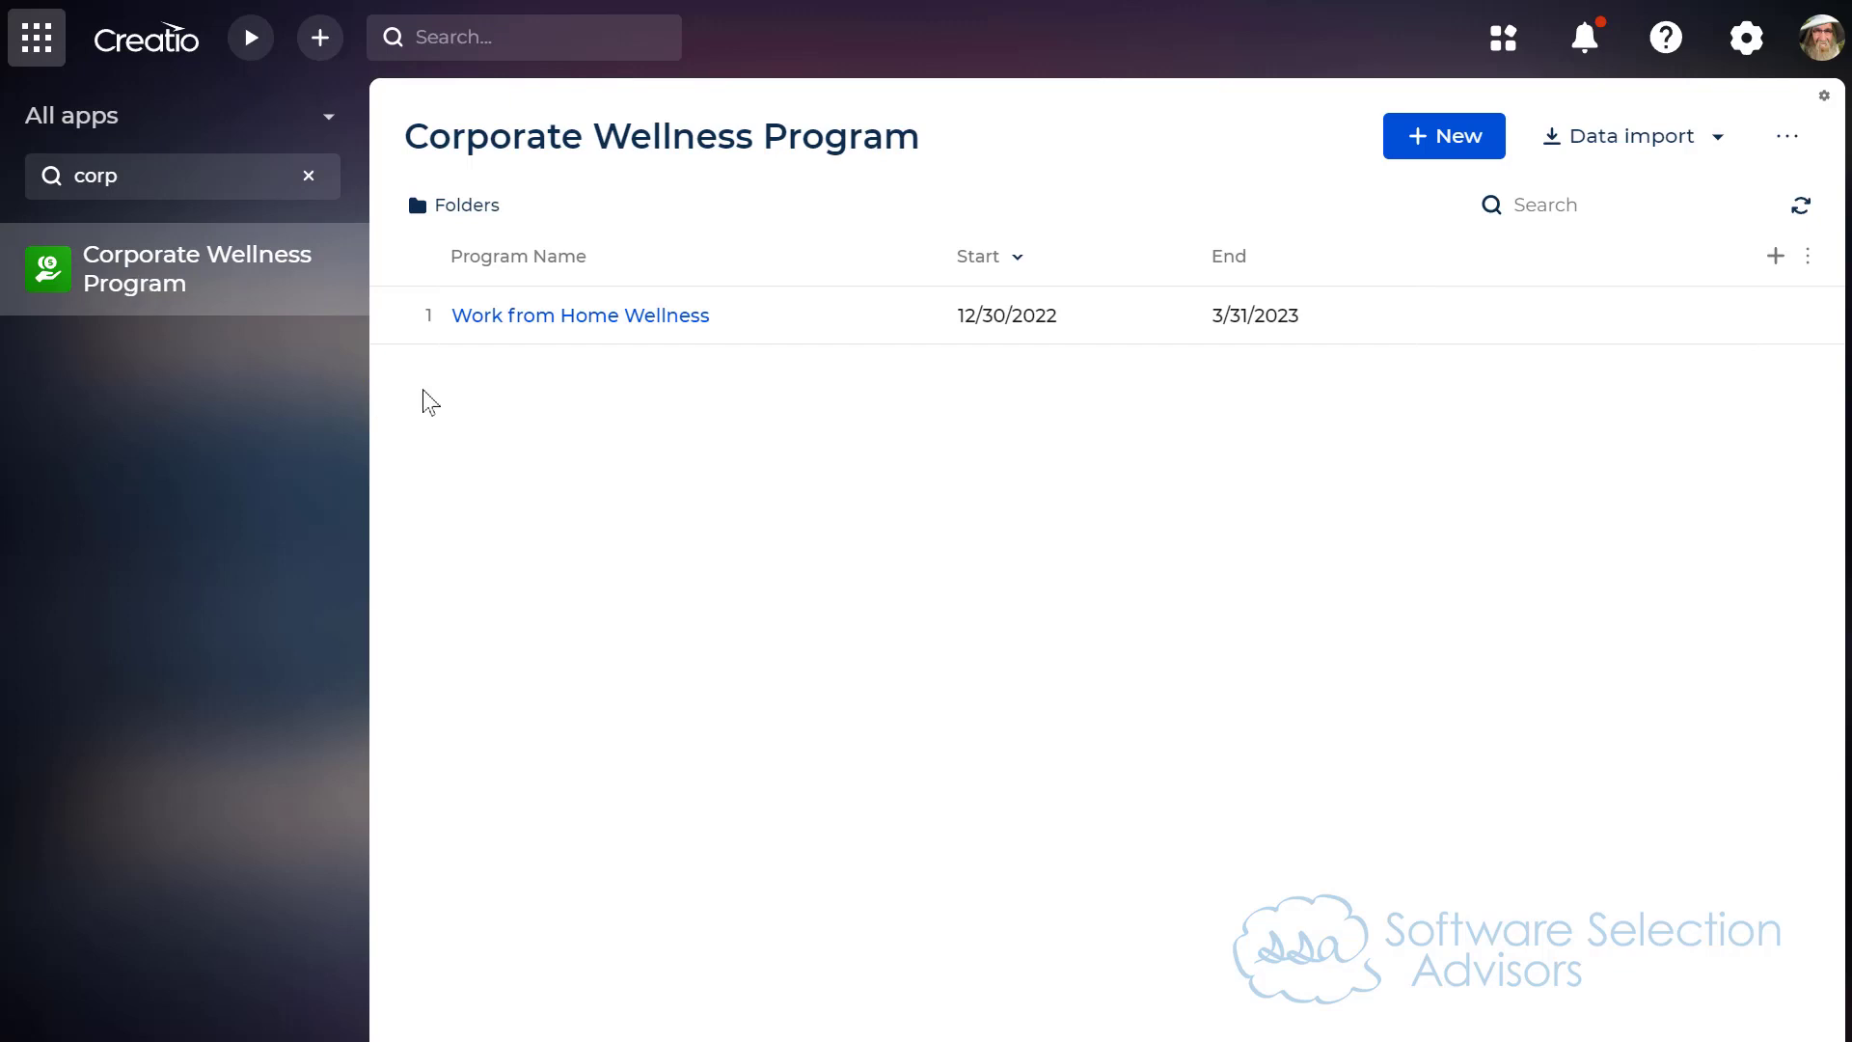
left_click(586, 319)
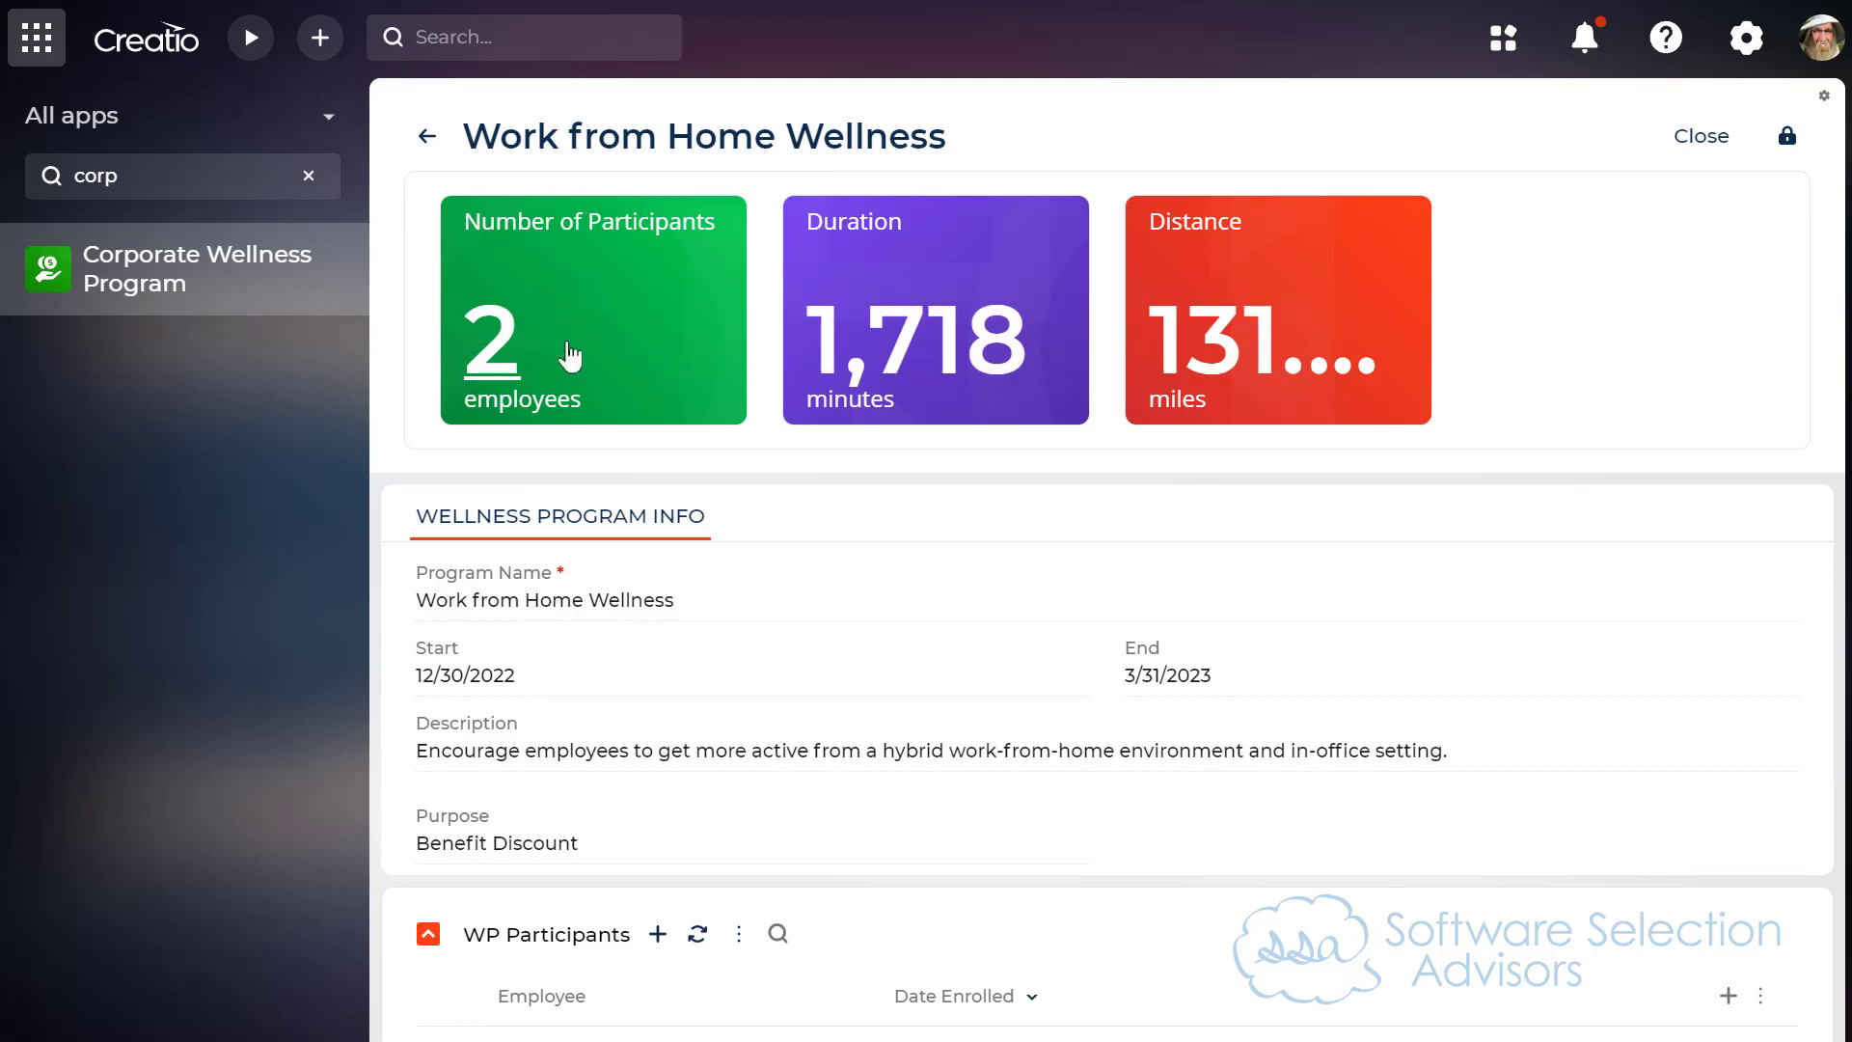
Step: Review the record's WP Participants and Wellness Activities lists, and open the activity records behind the Duration metric
key("ctrl+minus")
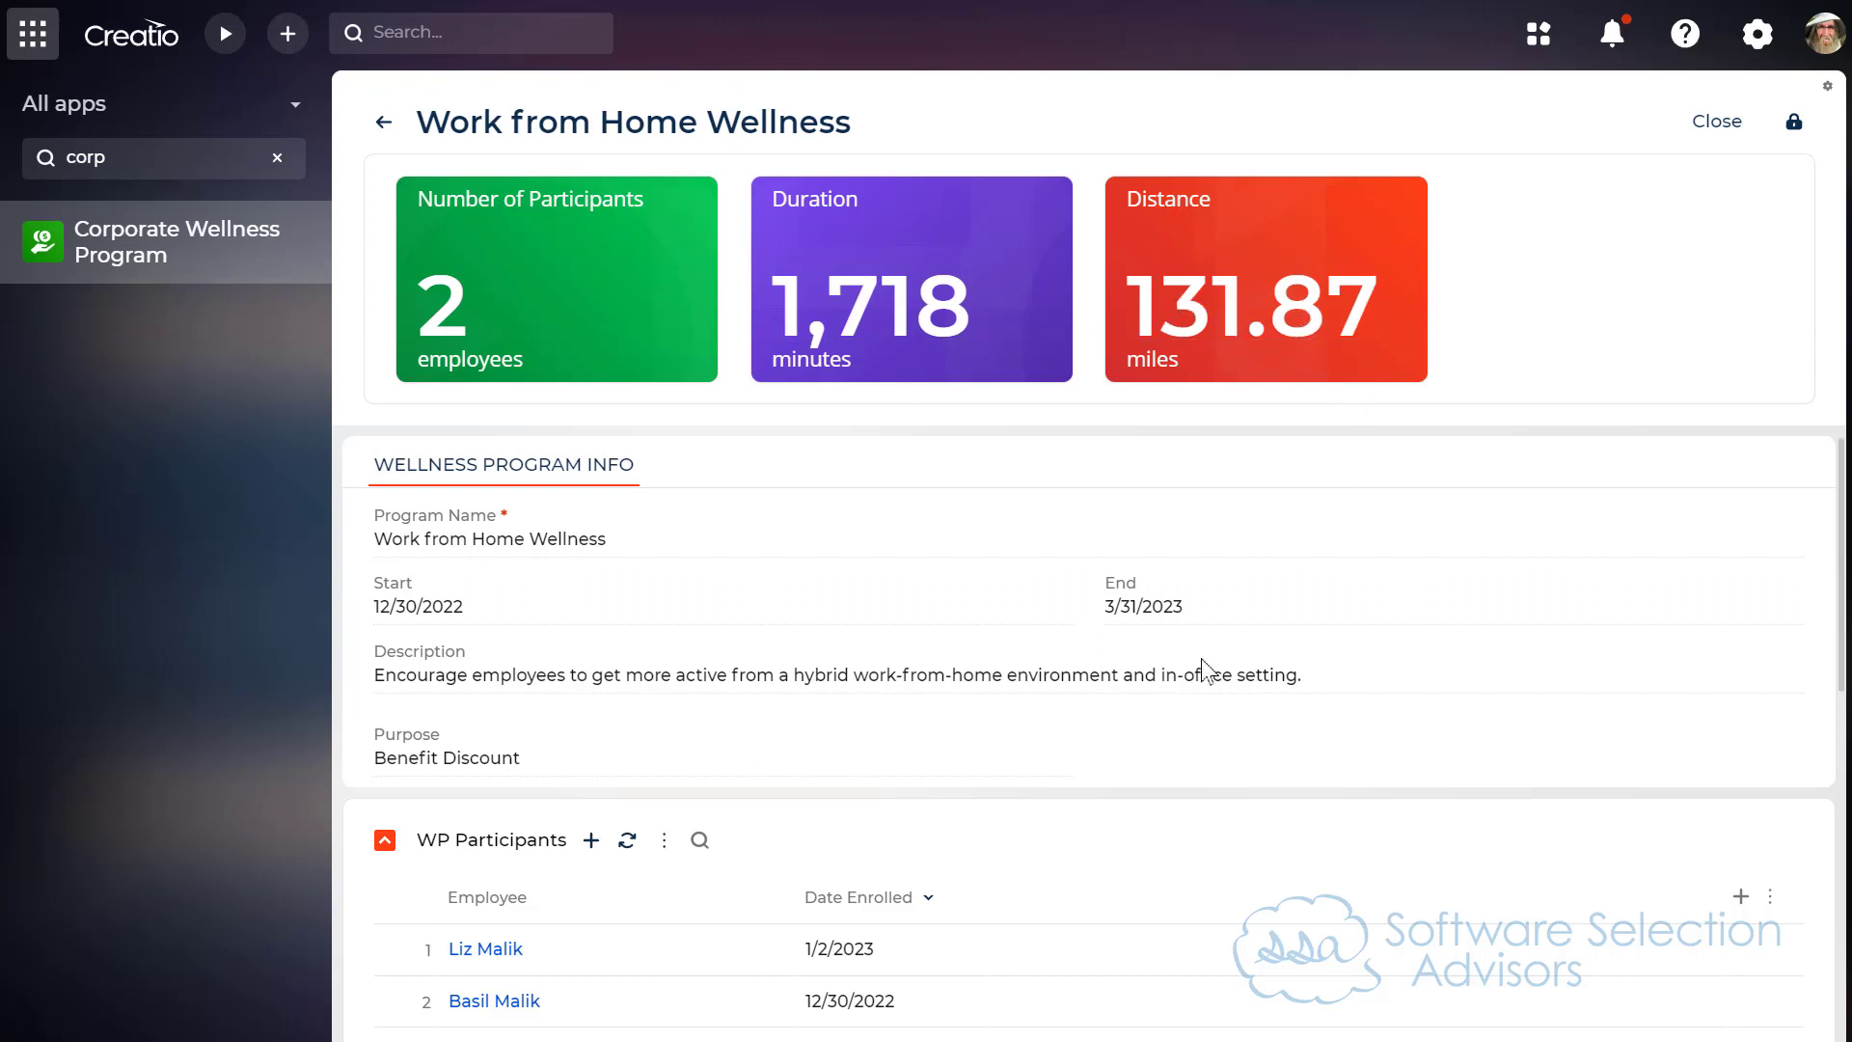
scroll(1172, 721, "down", 4)
scroll(1172, 722, "down", 3)
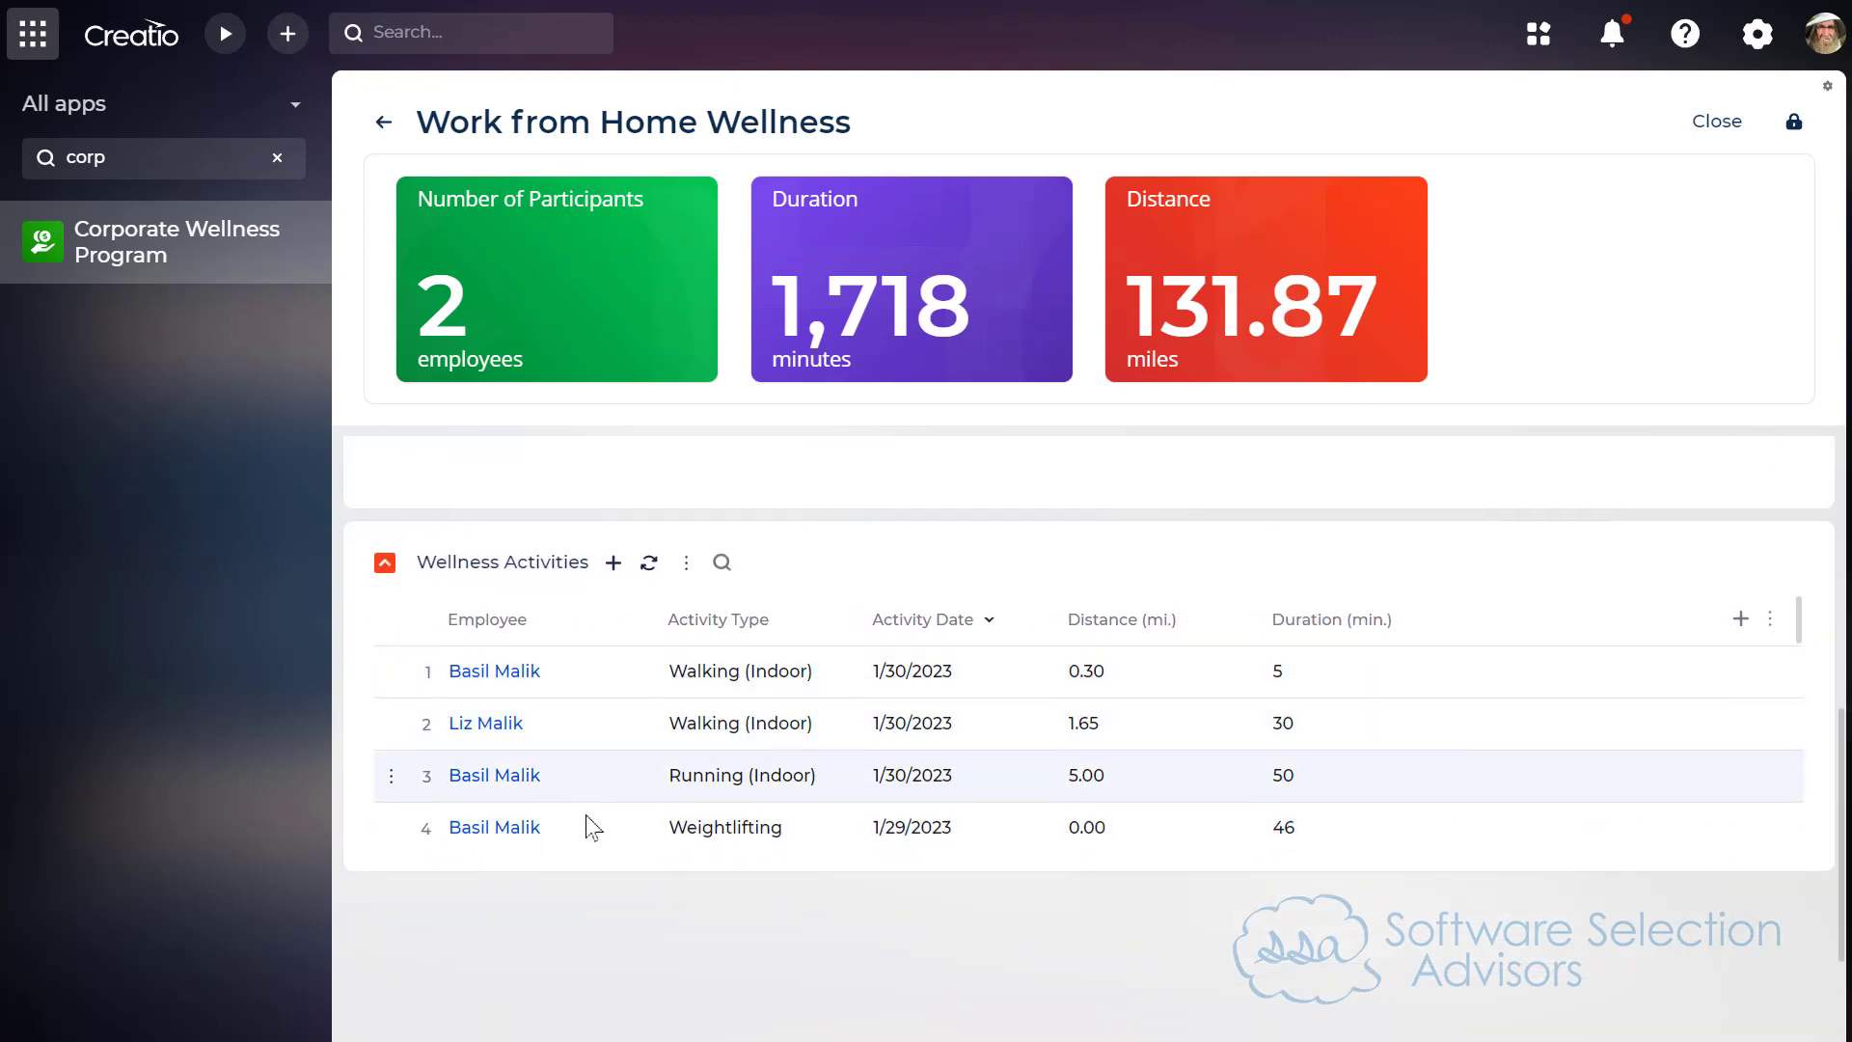
scroll(1080, 718, "down", 6)
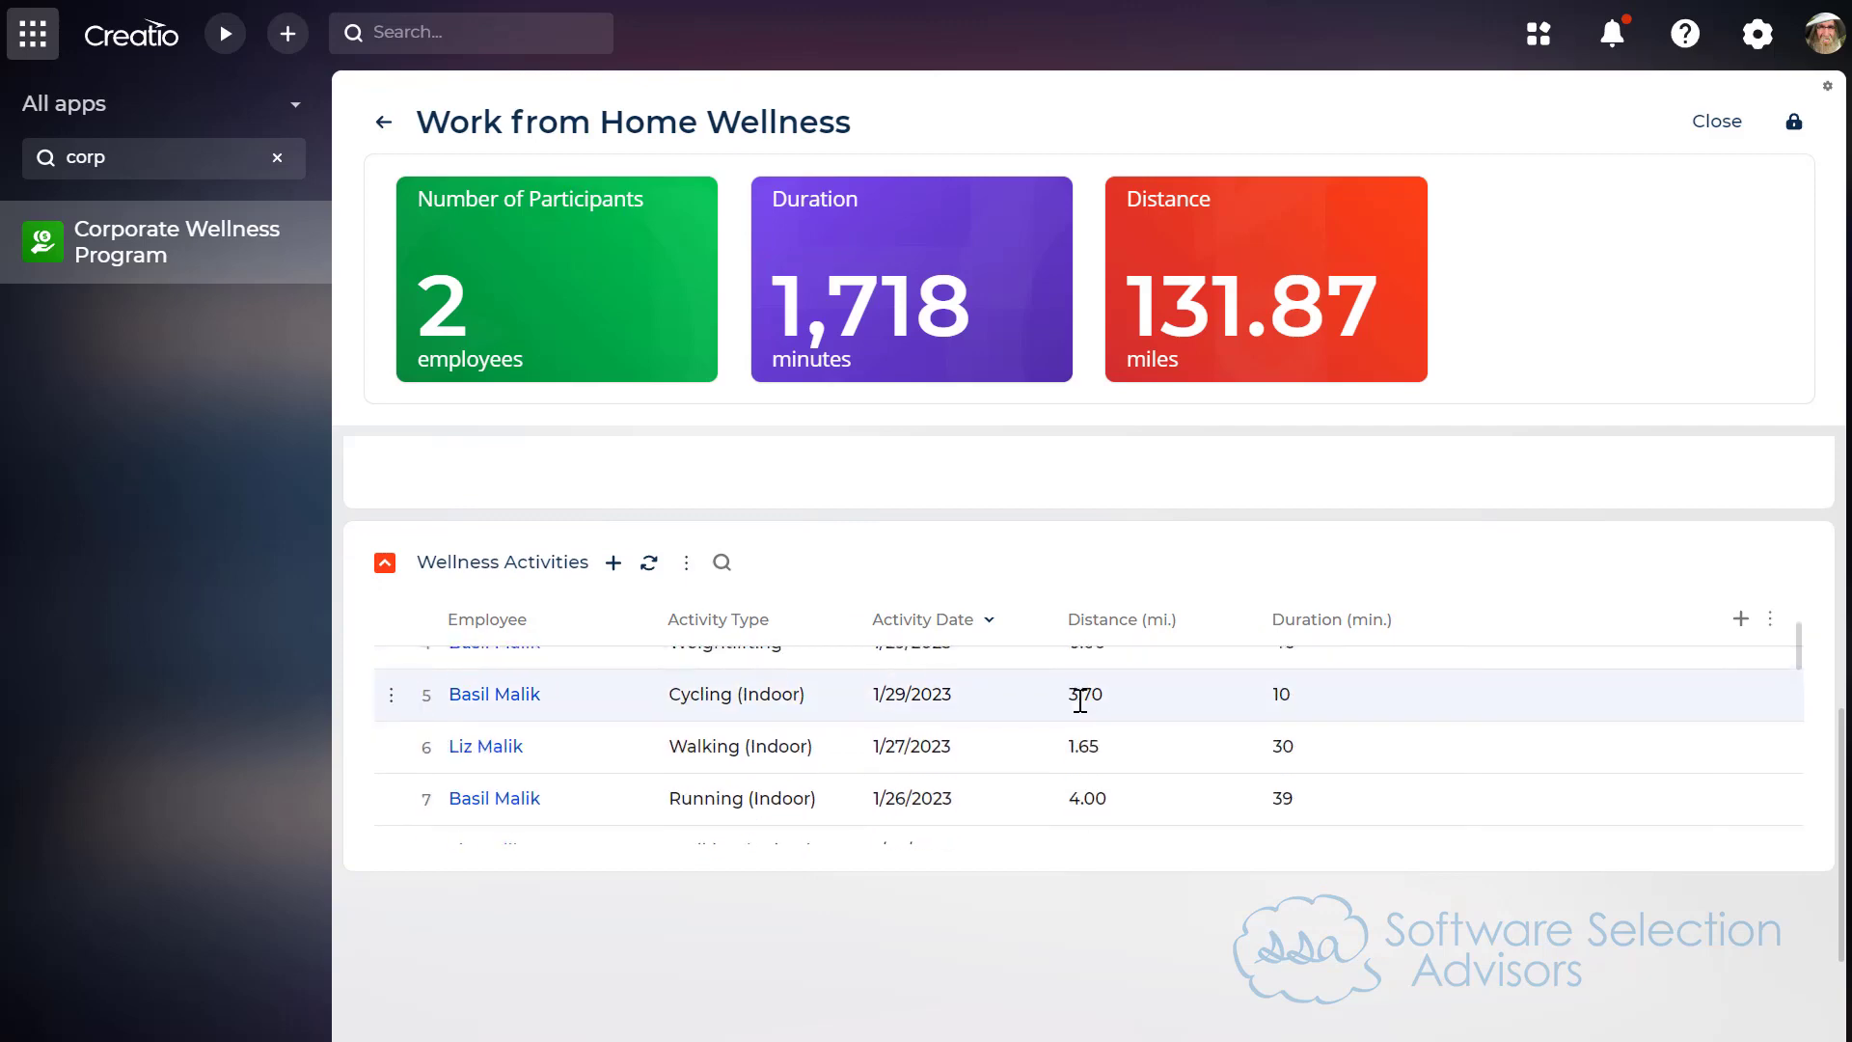
scroll(1085, 712, "down", 4)
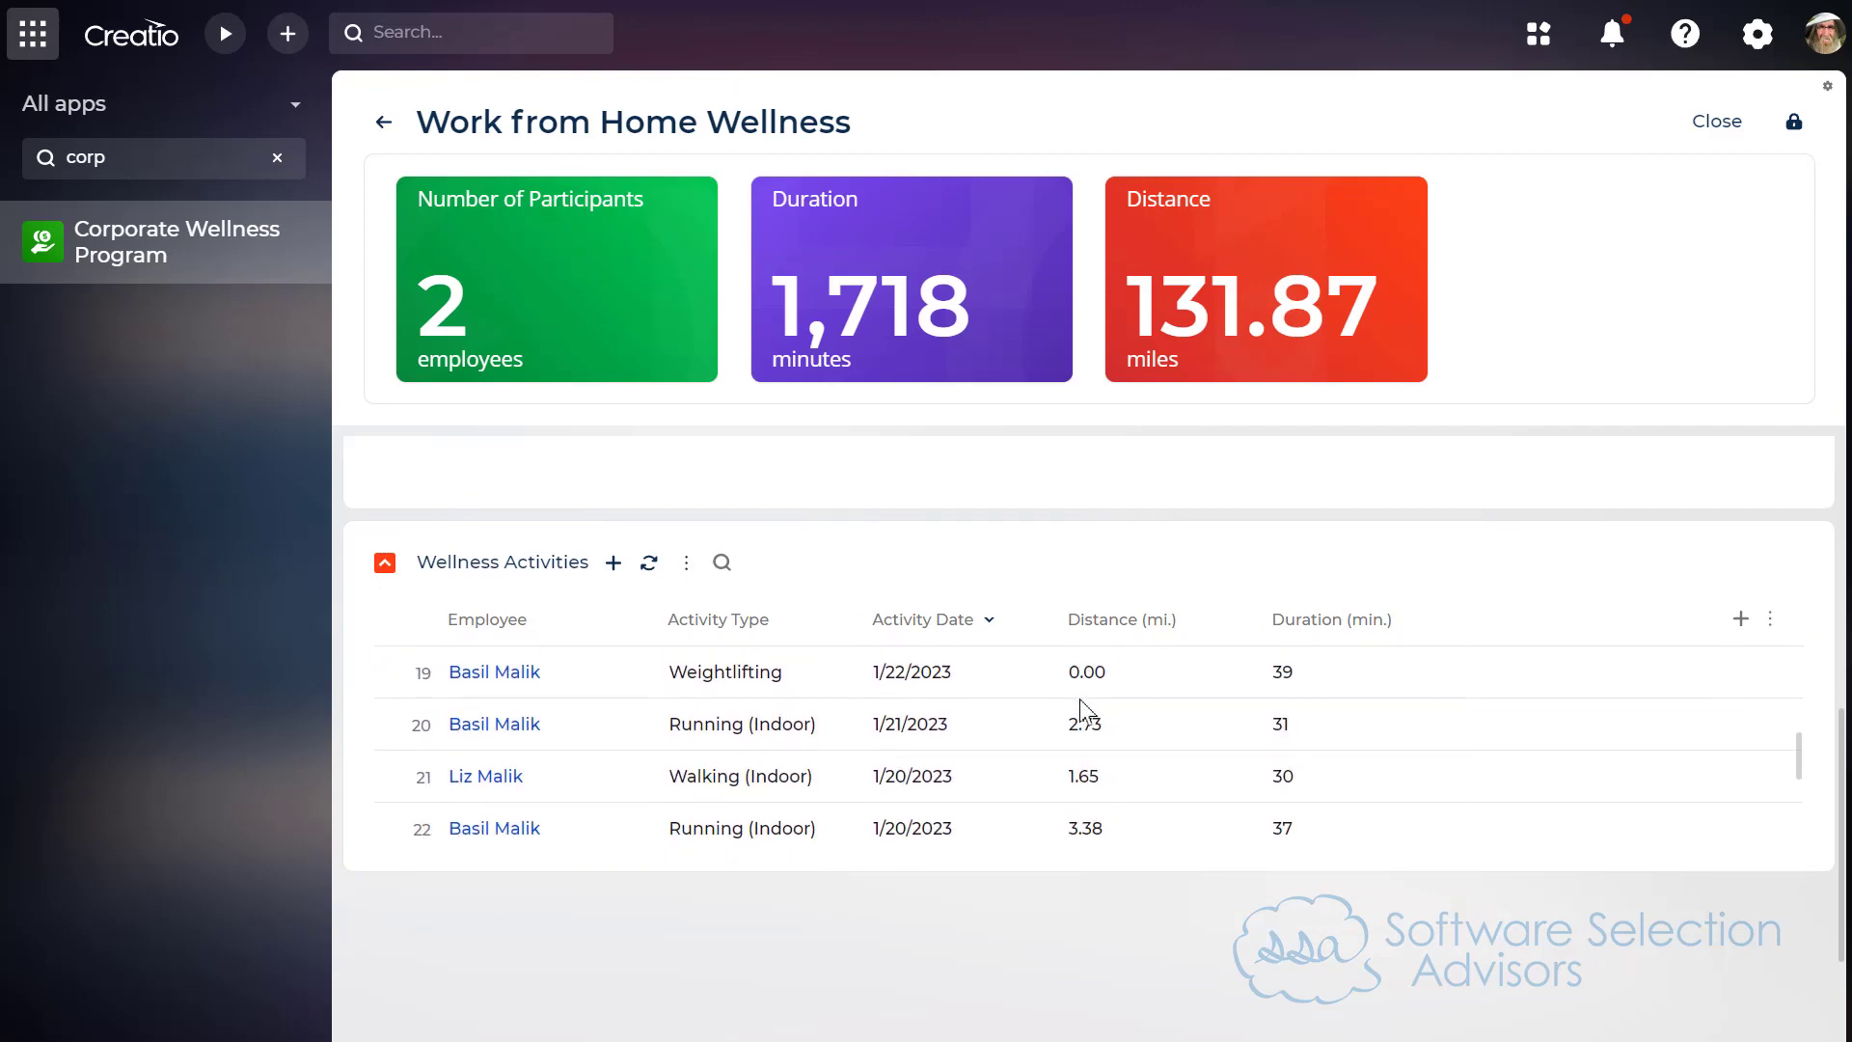
scroll(1085, 714, "up", 7)
scroll(1085, 719, "up", 8)
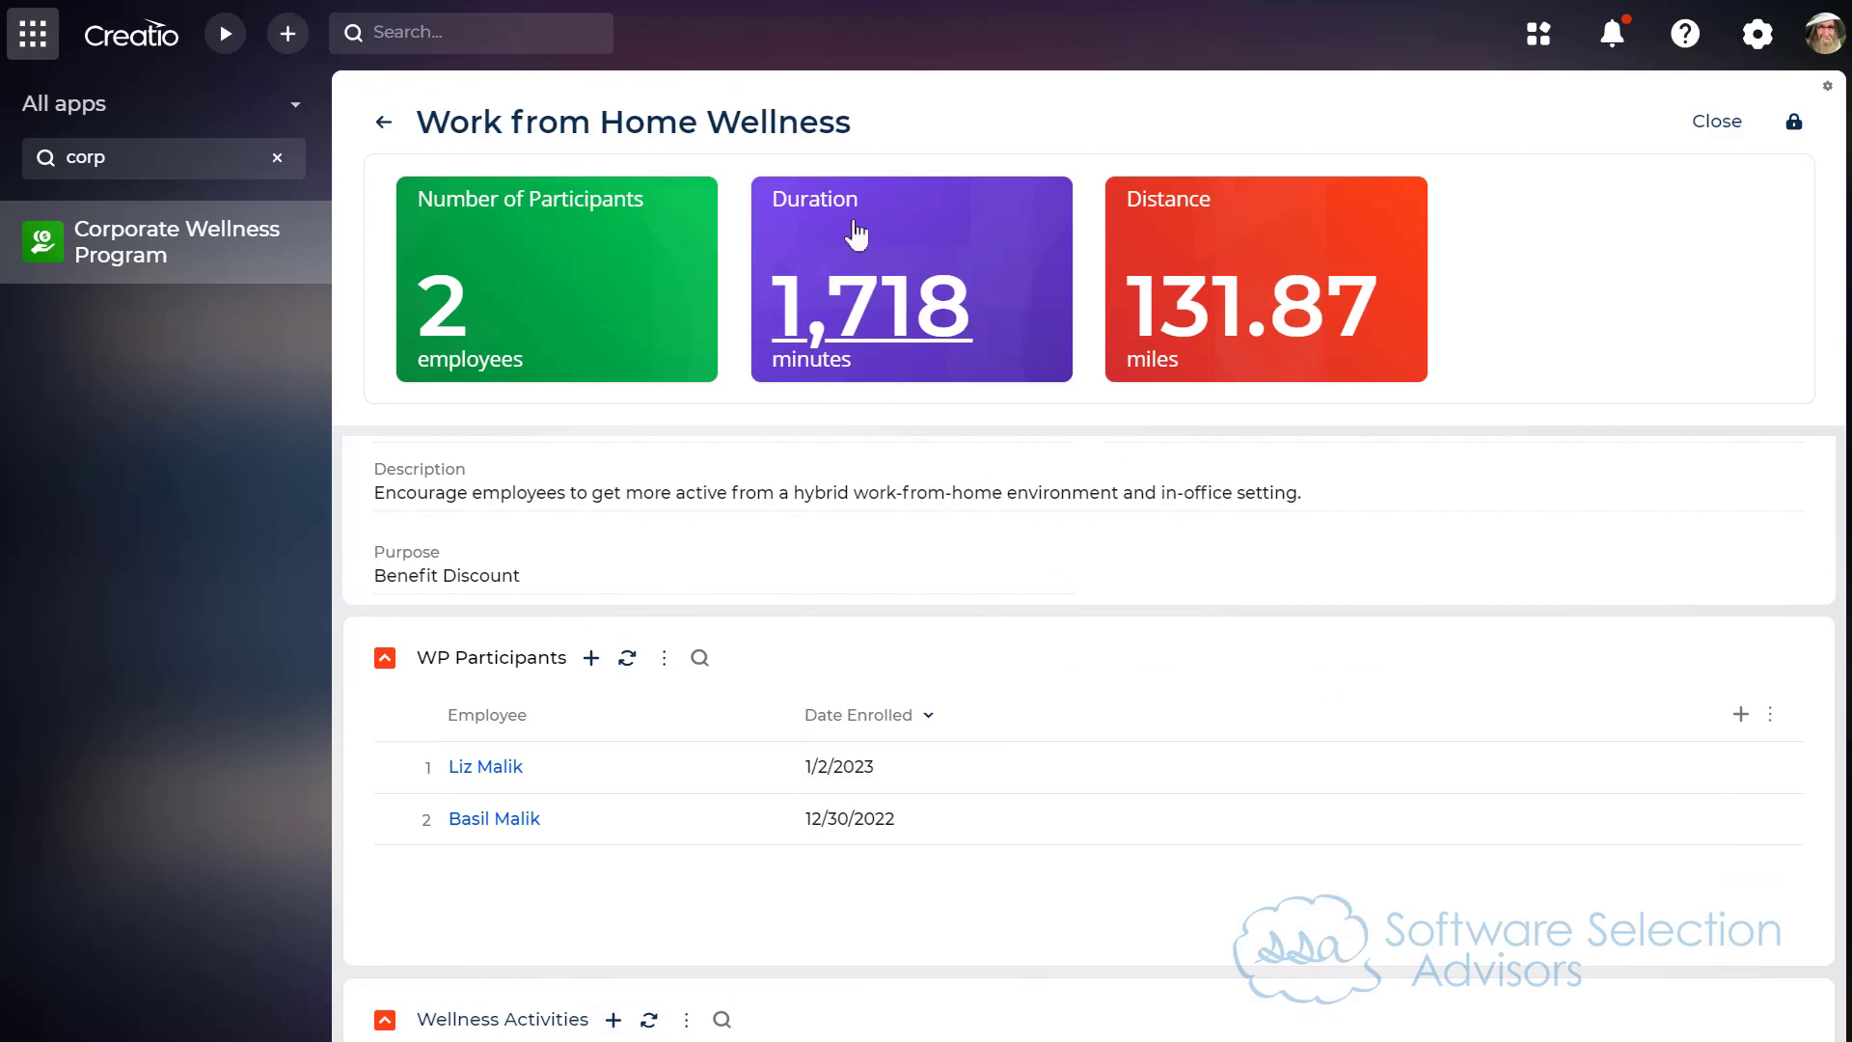
left_click(867, 290)
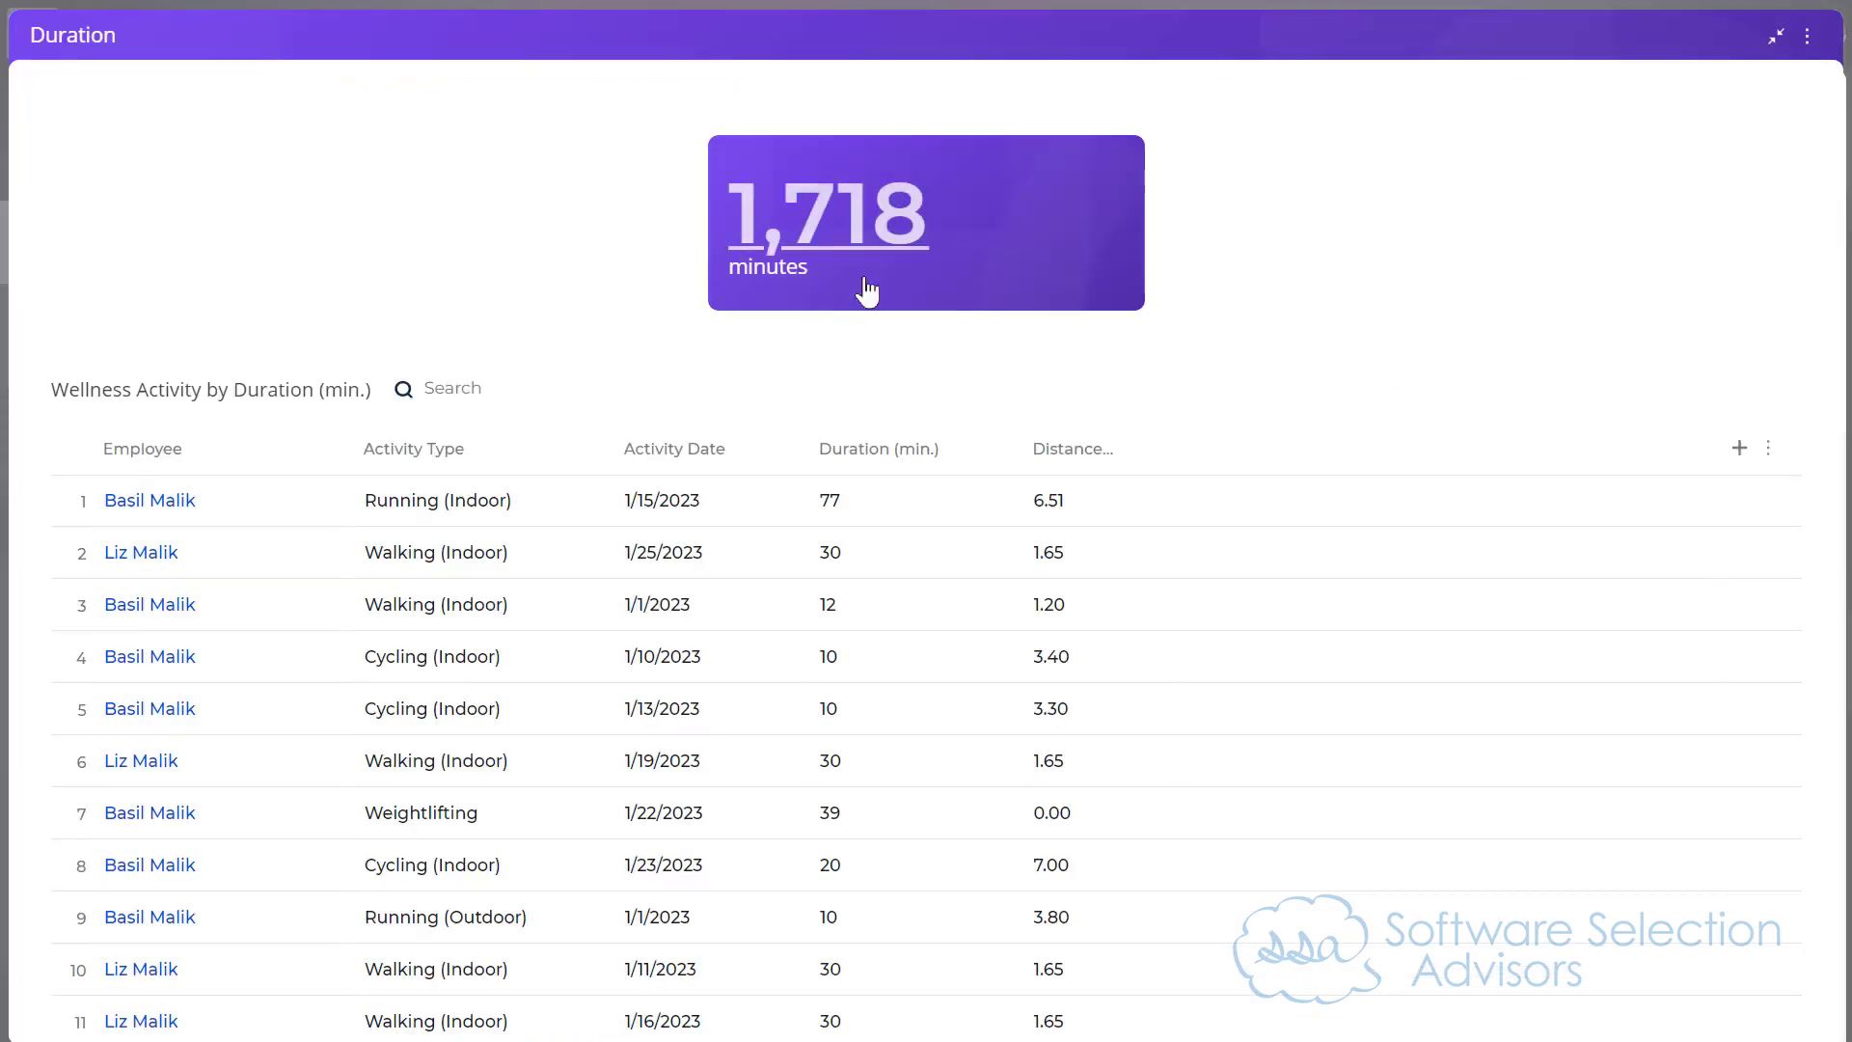
Step: Review the activity records listed under the expanded Duration metric, and collapse it back to the Work from Home Wellness record
scroll(1136, 694, "down", 6)
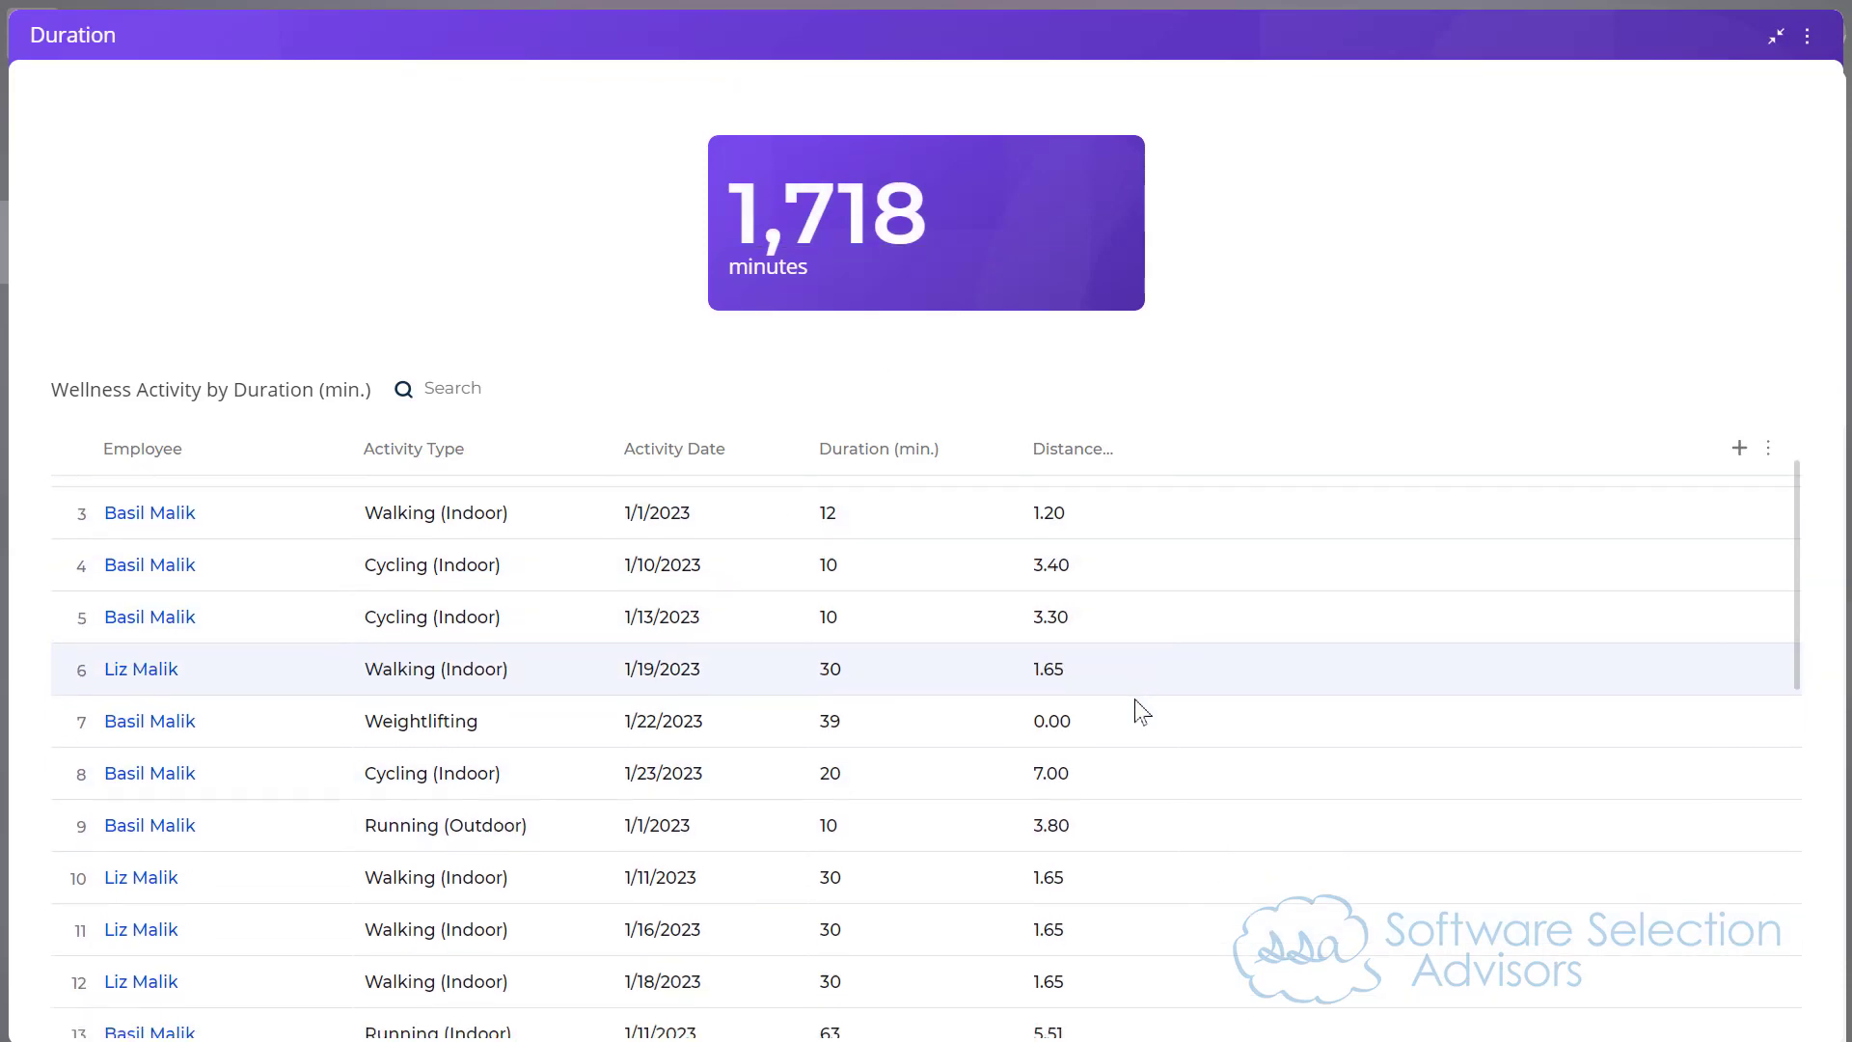
scroll(1090, 689, "down", 4)
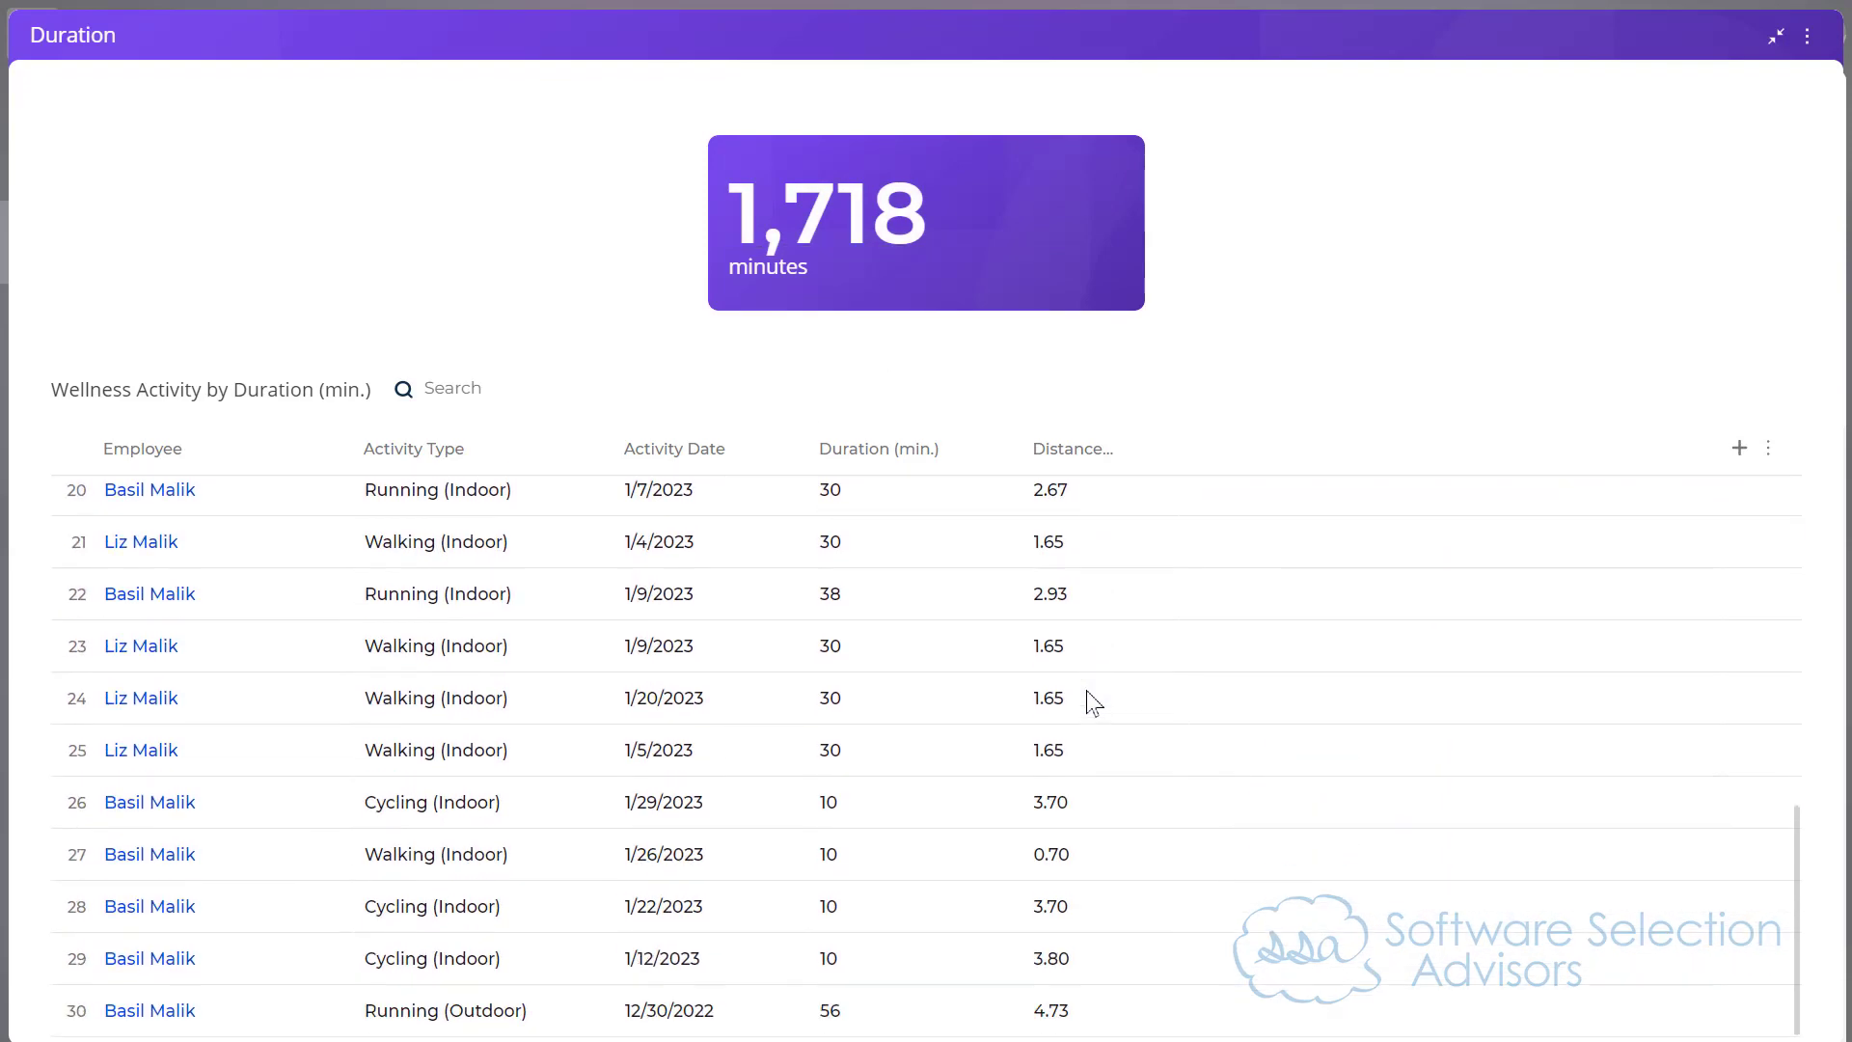
scroll(1098, 690, "up", 10)
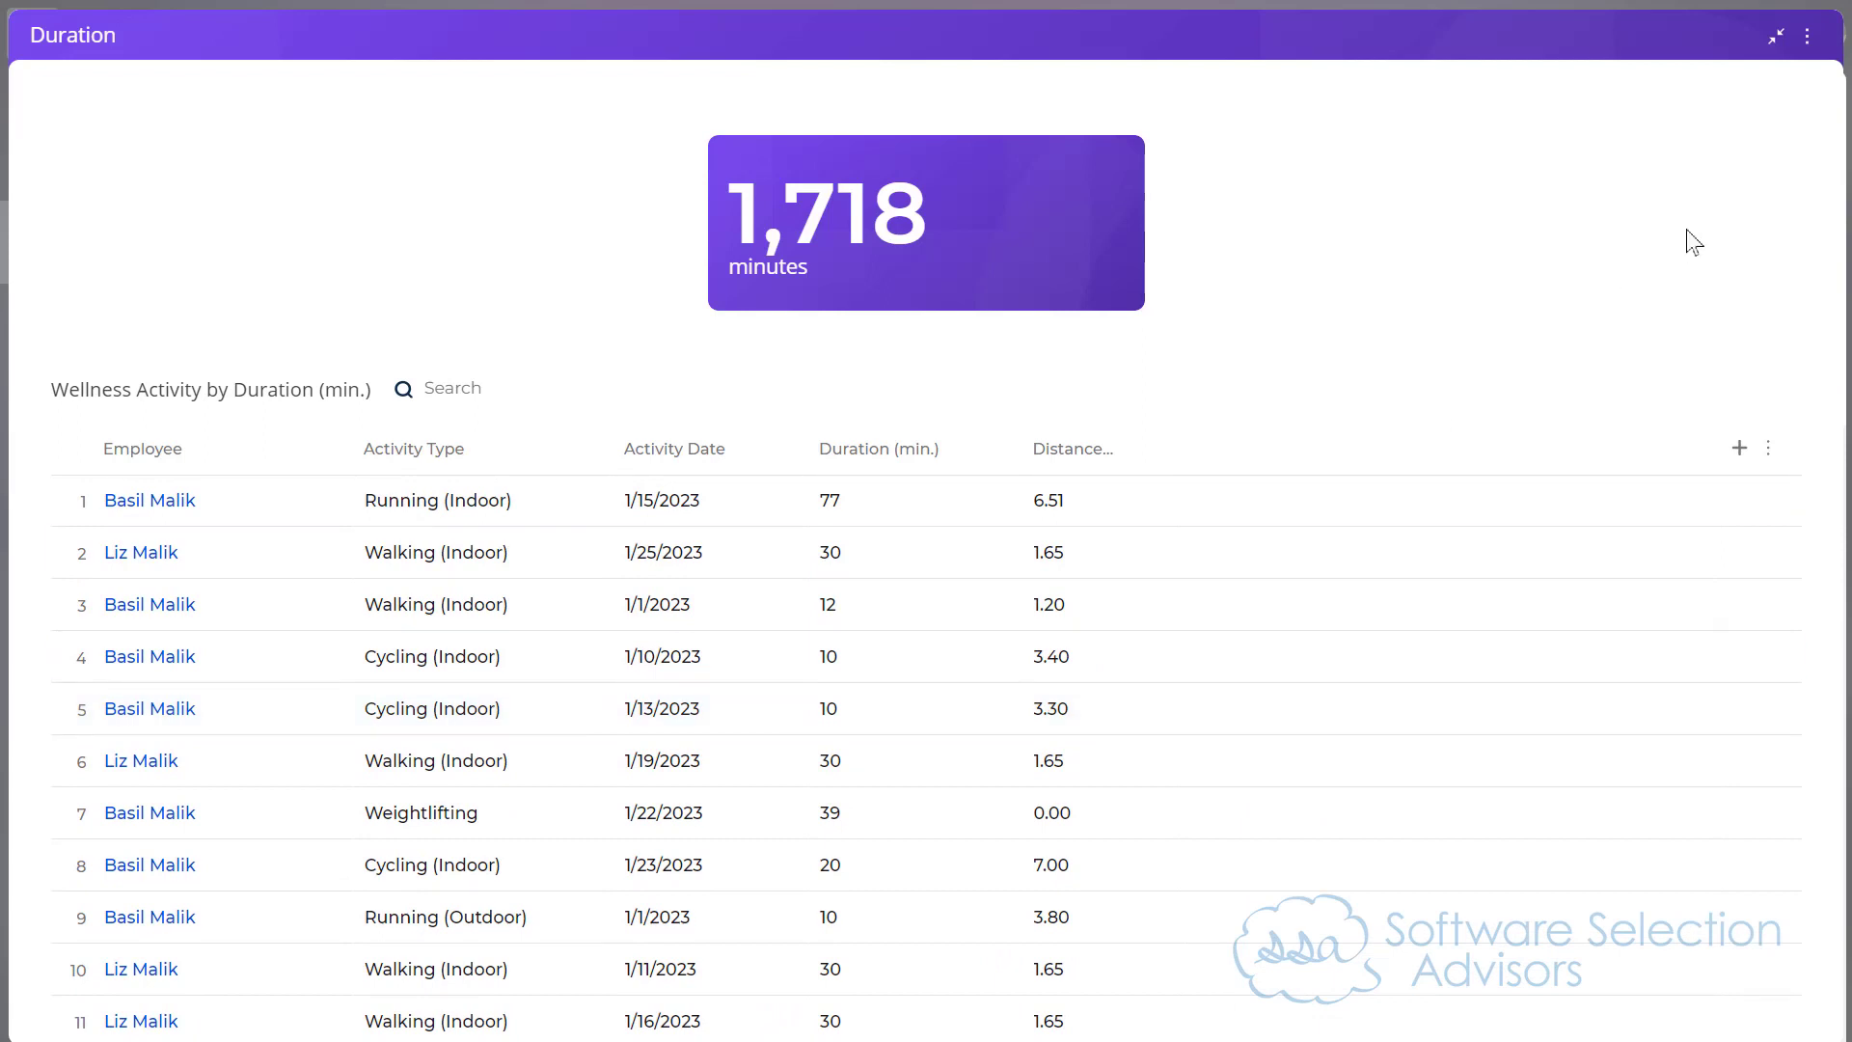
left_click(1776, 36)
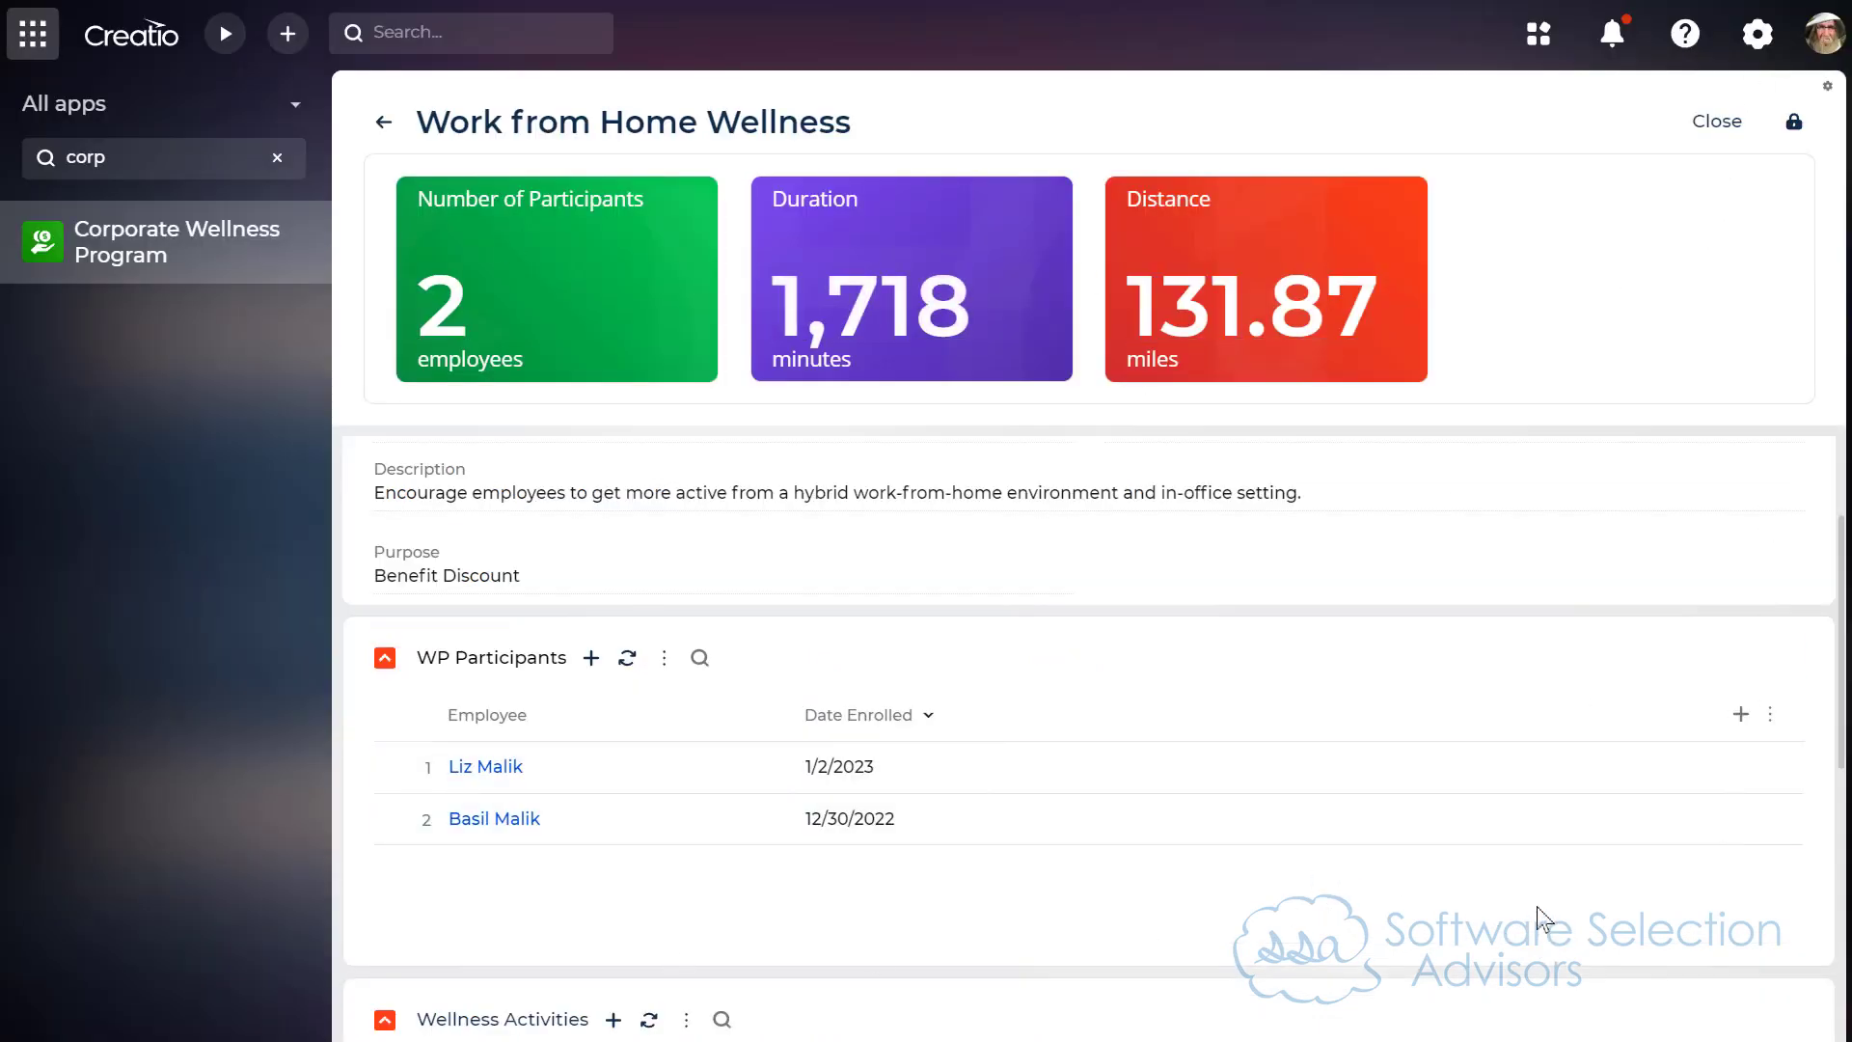
scroll(1518, 917, "up", 2)
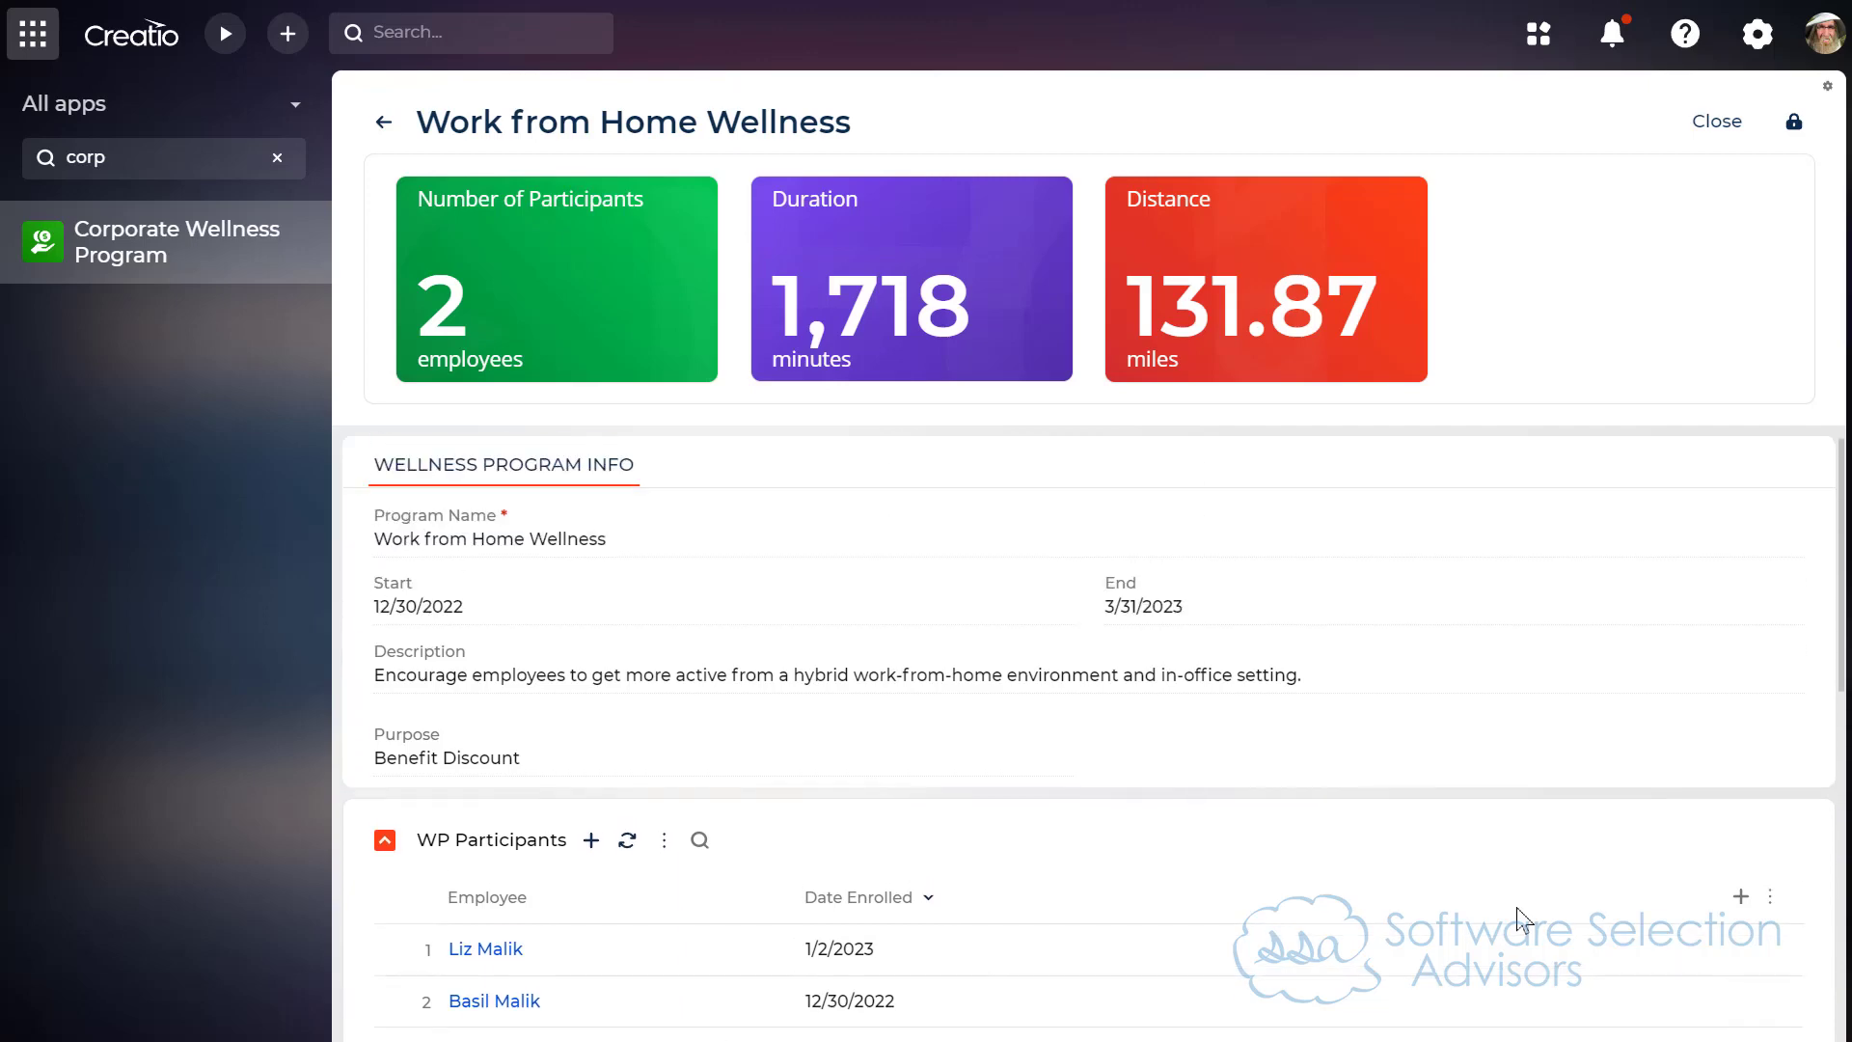
Step: Return to the home page with the app search cleared and the app list collapsed
left_click(118, 53)
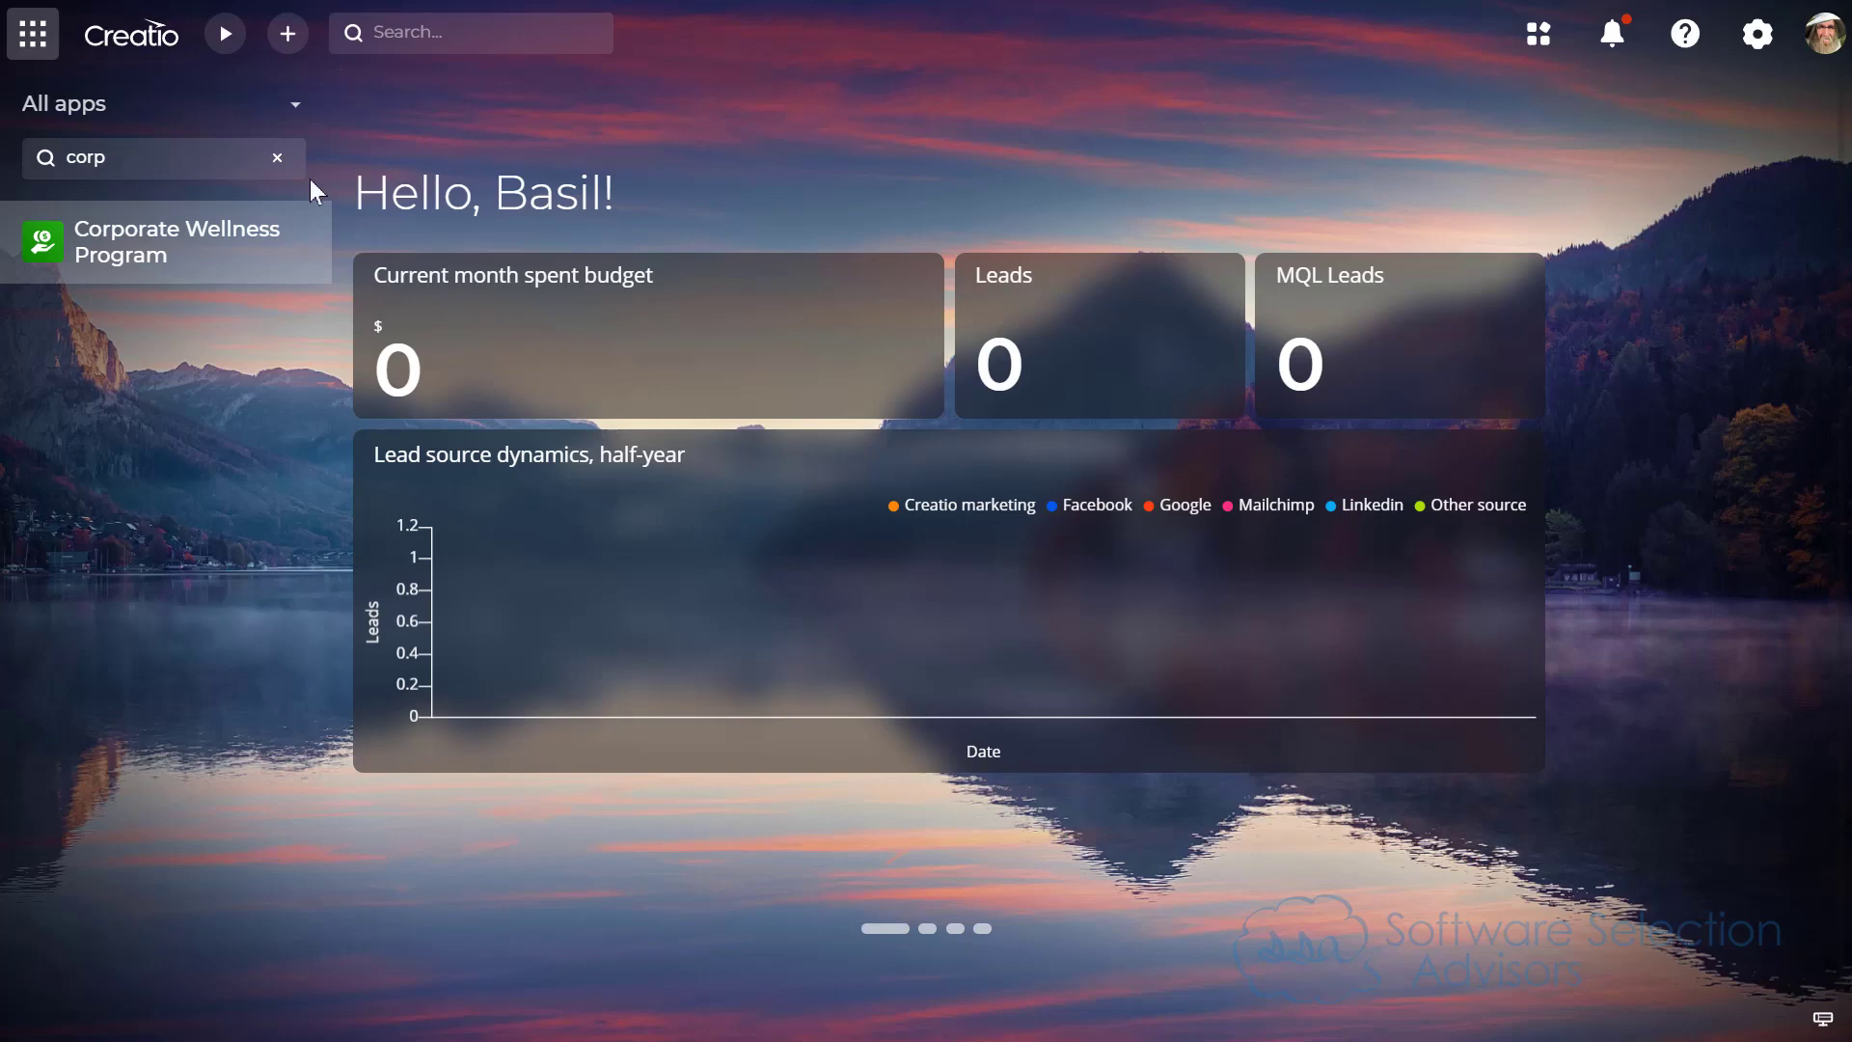
left_click(279, 159)
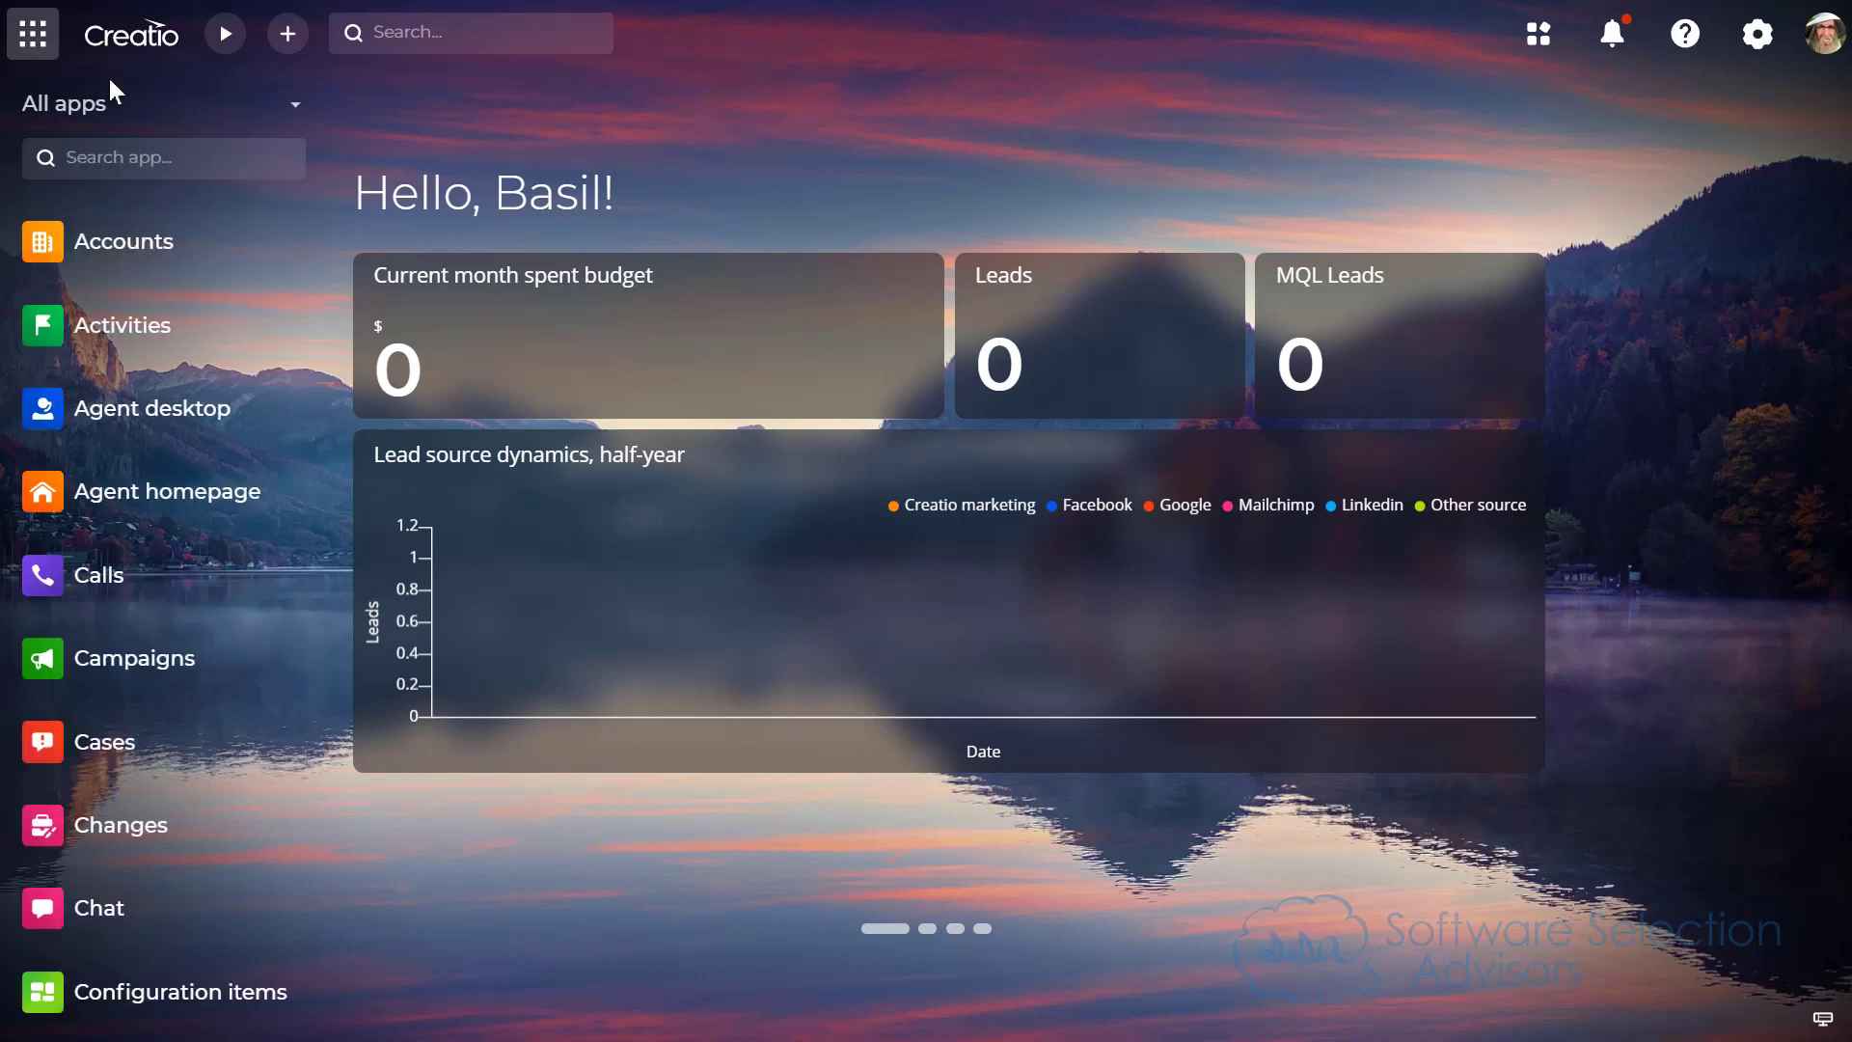
left_click(33, 37)
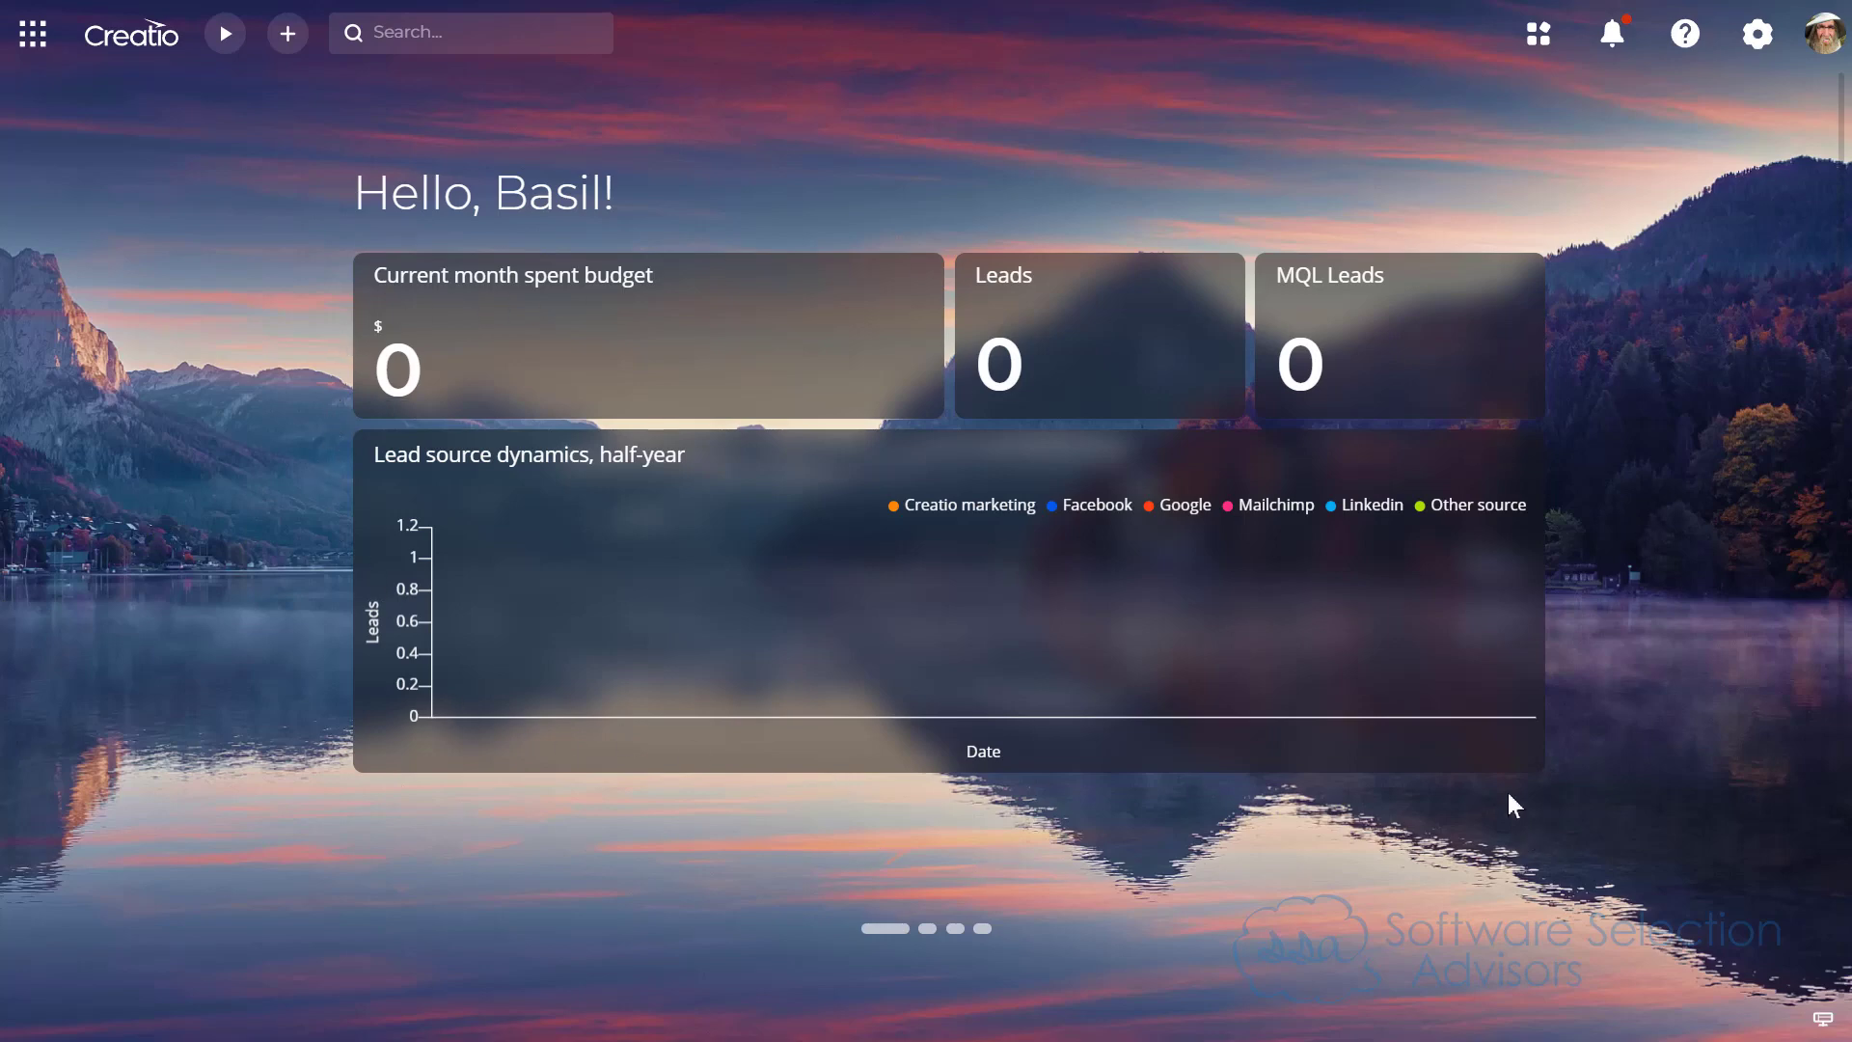
Step: Open Setup appearance in the system settings and choose the background with snowy peaks and green slopes around a lake
left_click(1758, 37)
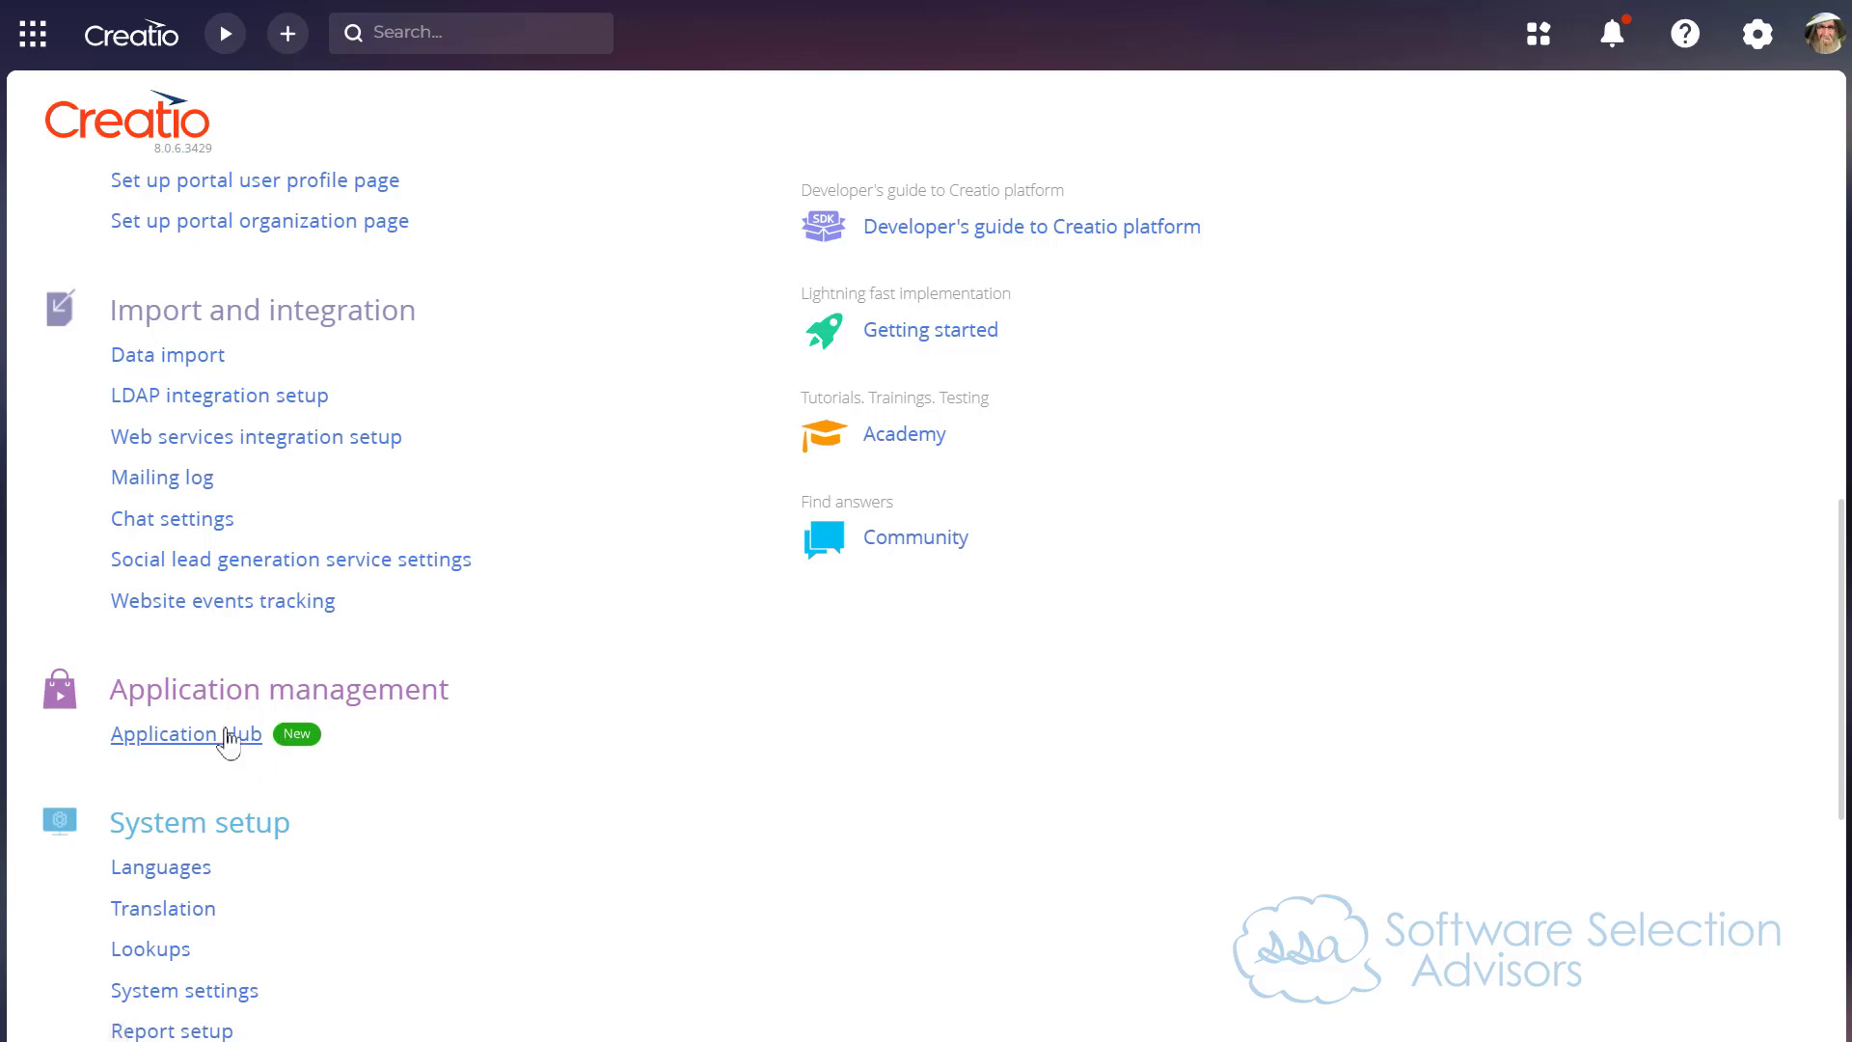
scroll(403, 770, "down", 4)
scroll(403, 763, "down", 3)
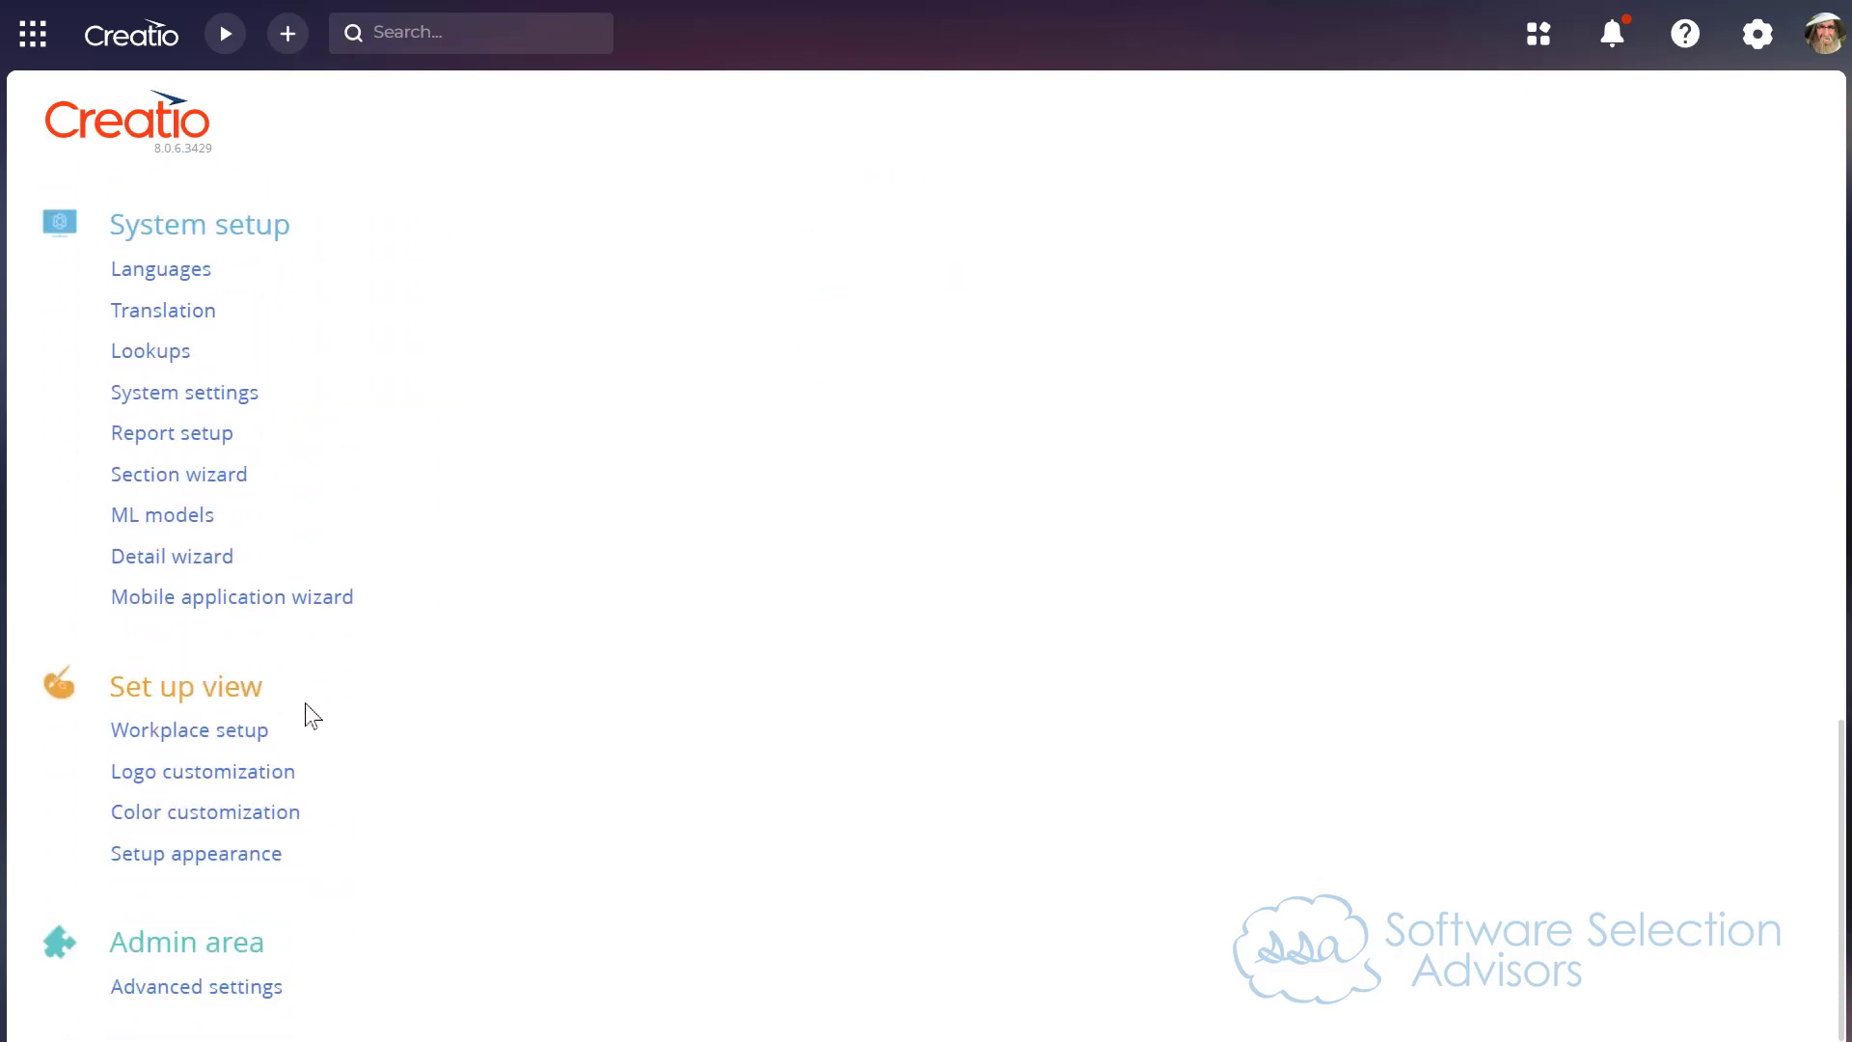
left_click(190, 851)
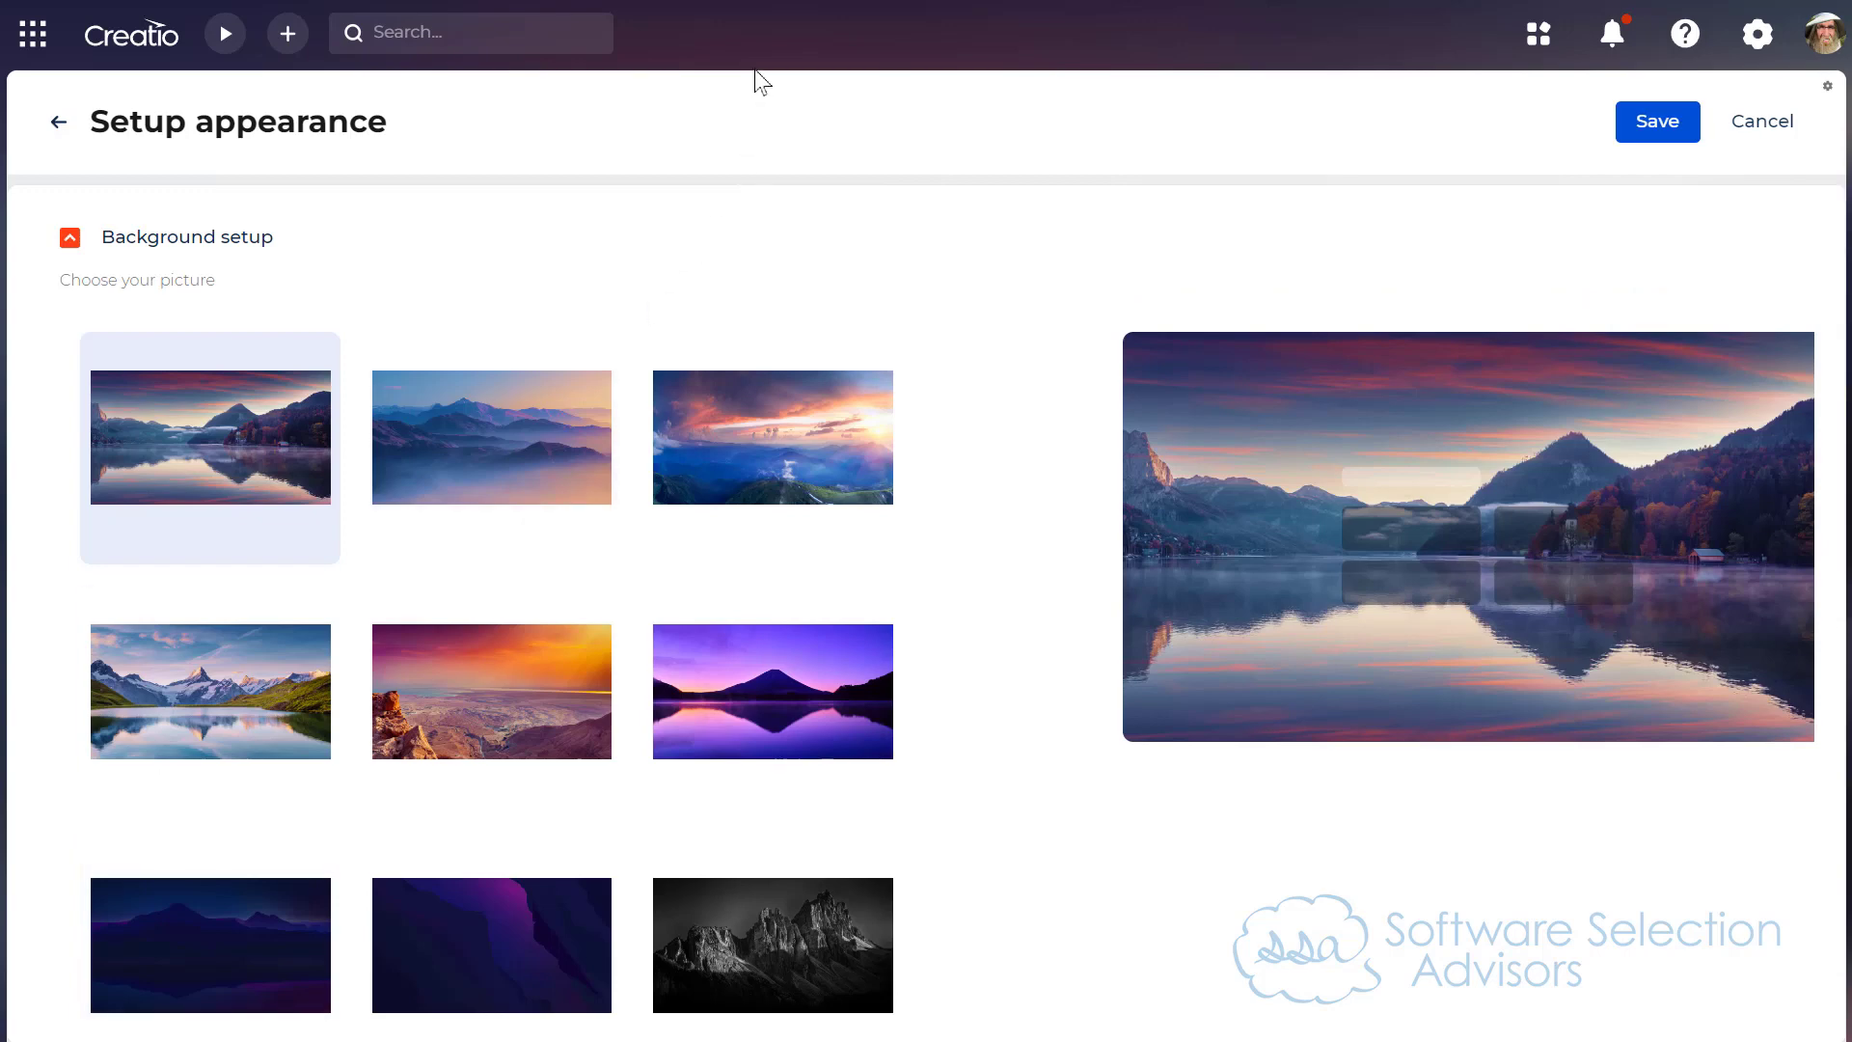
scroll(1000, 376, "down", 1)
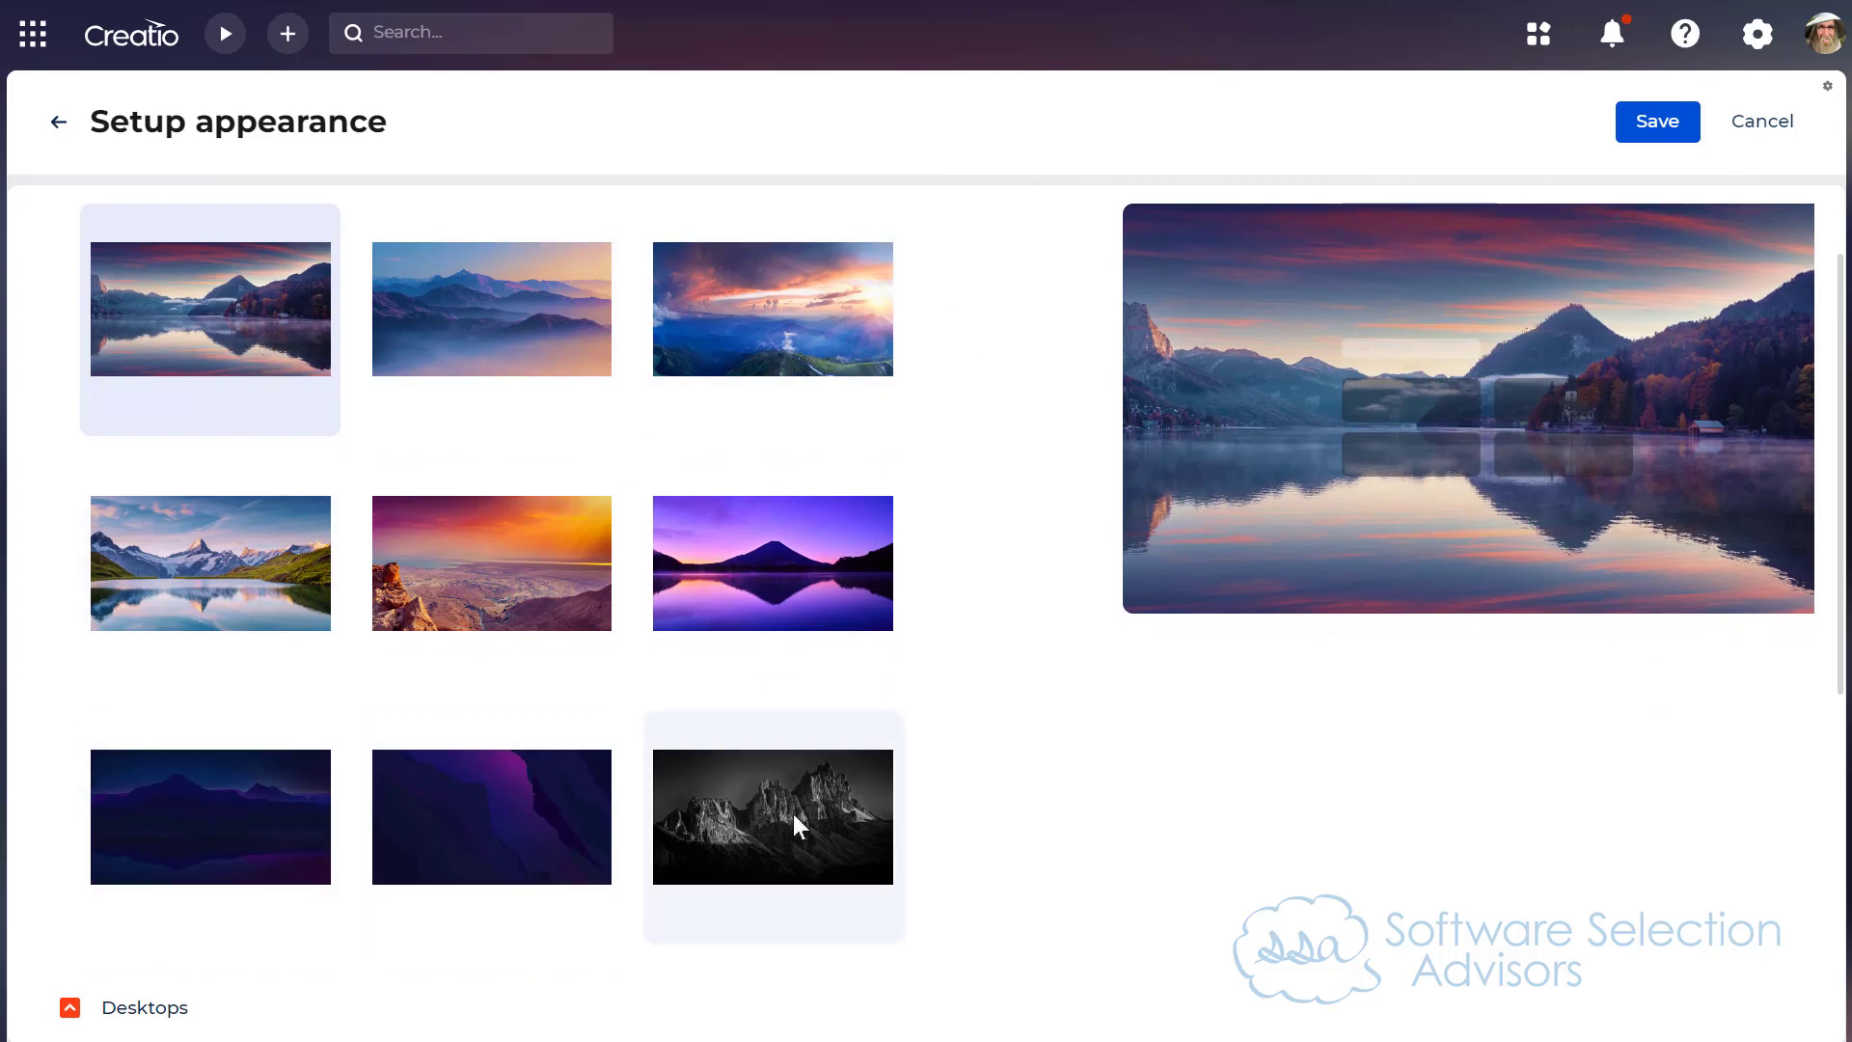
left_click(193, 564)
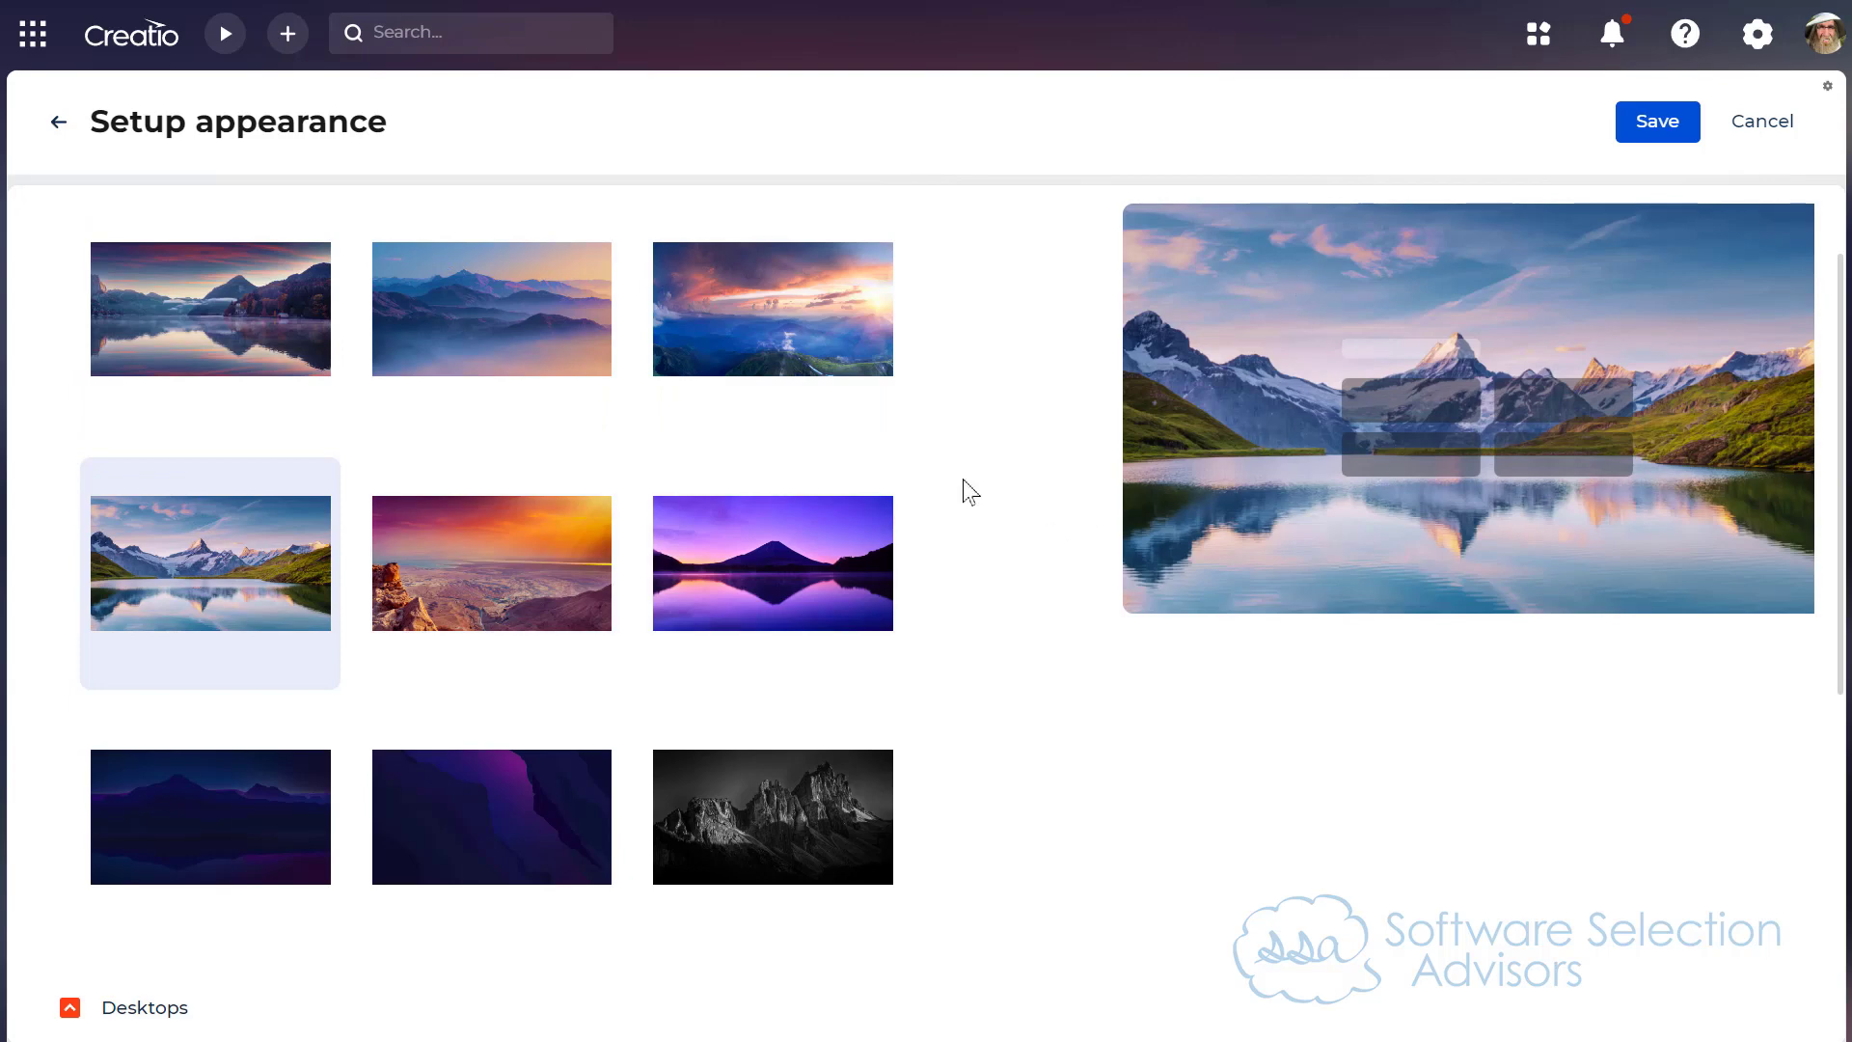
Step: Add a new desktop and set its page title to Corporate Wellness
scroll(971, 492, "down", 6)
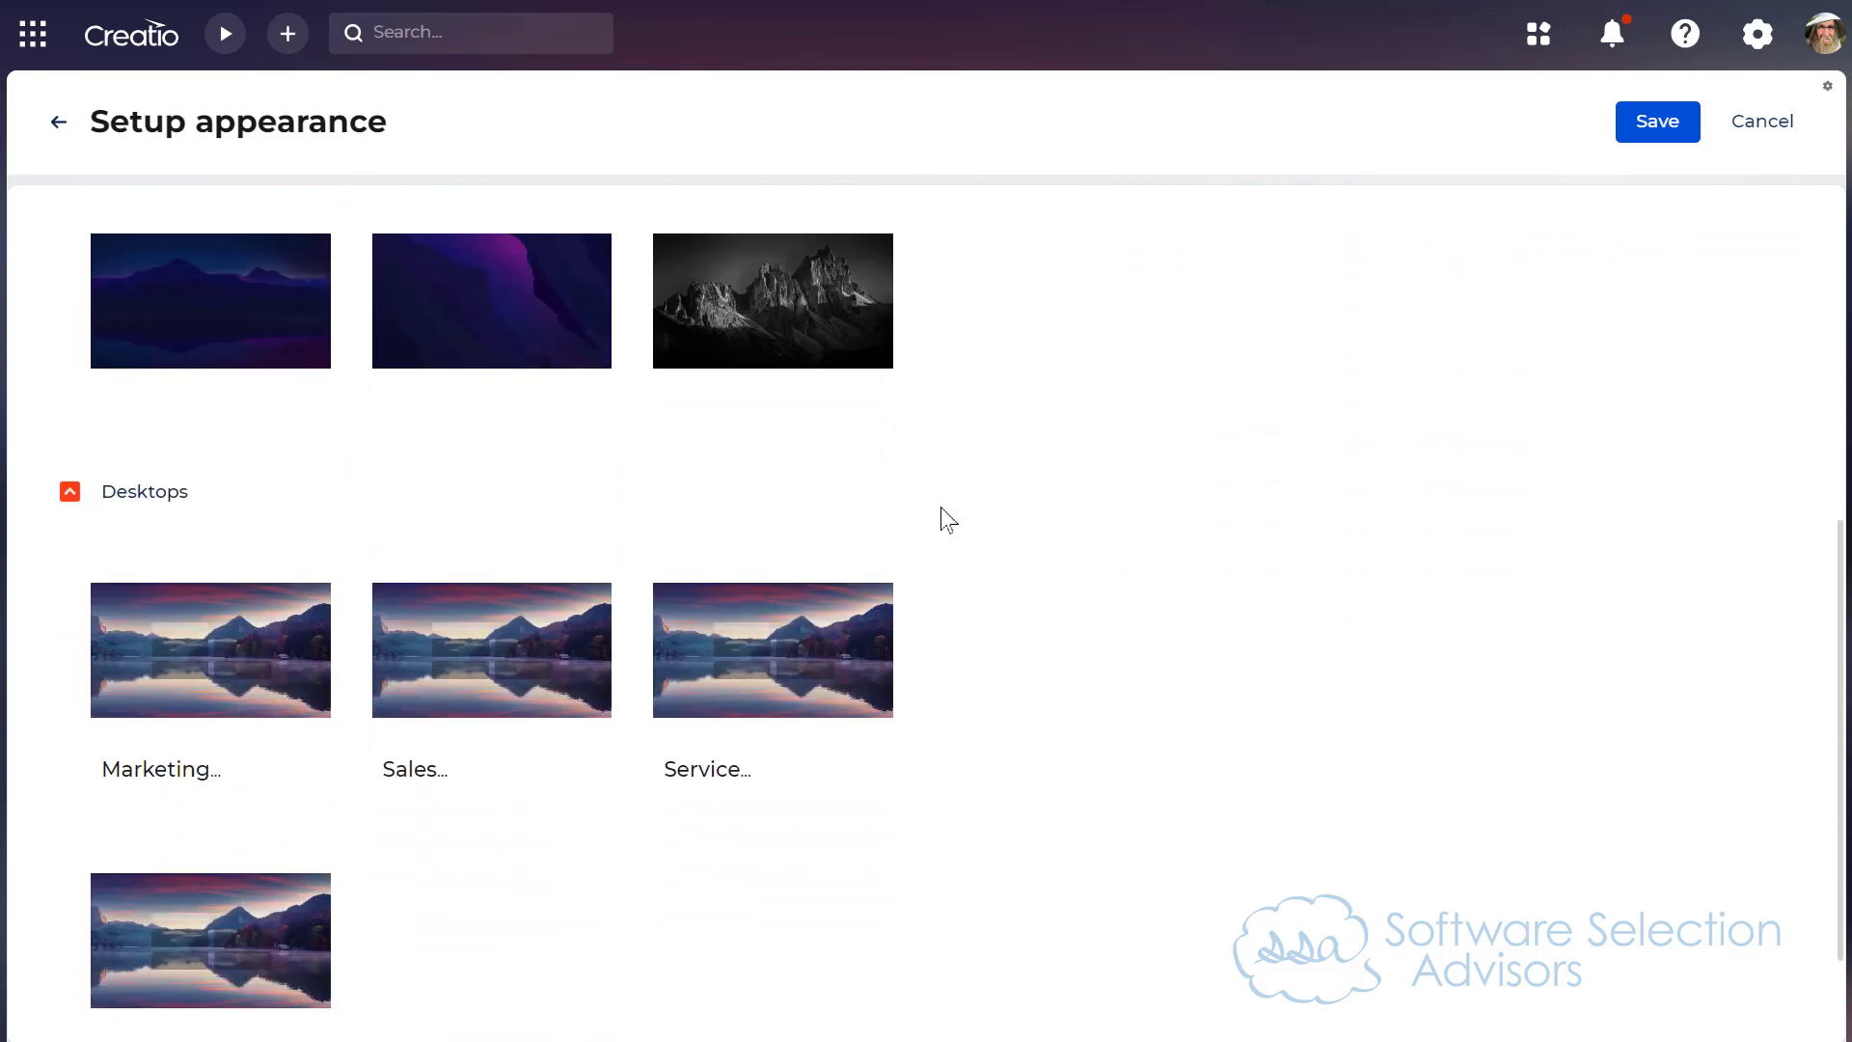
scroll(940, 569, "down", 1)
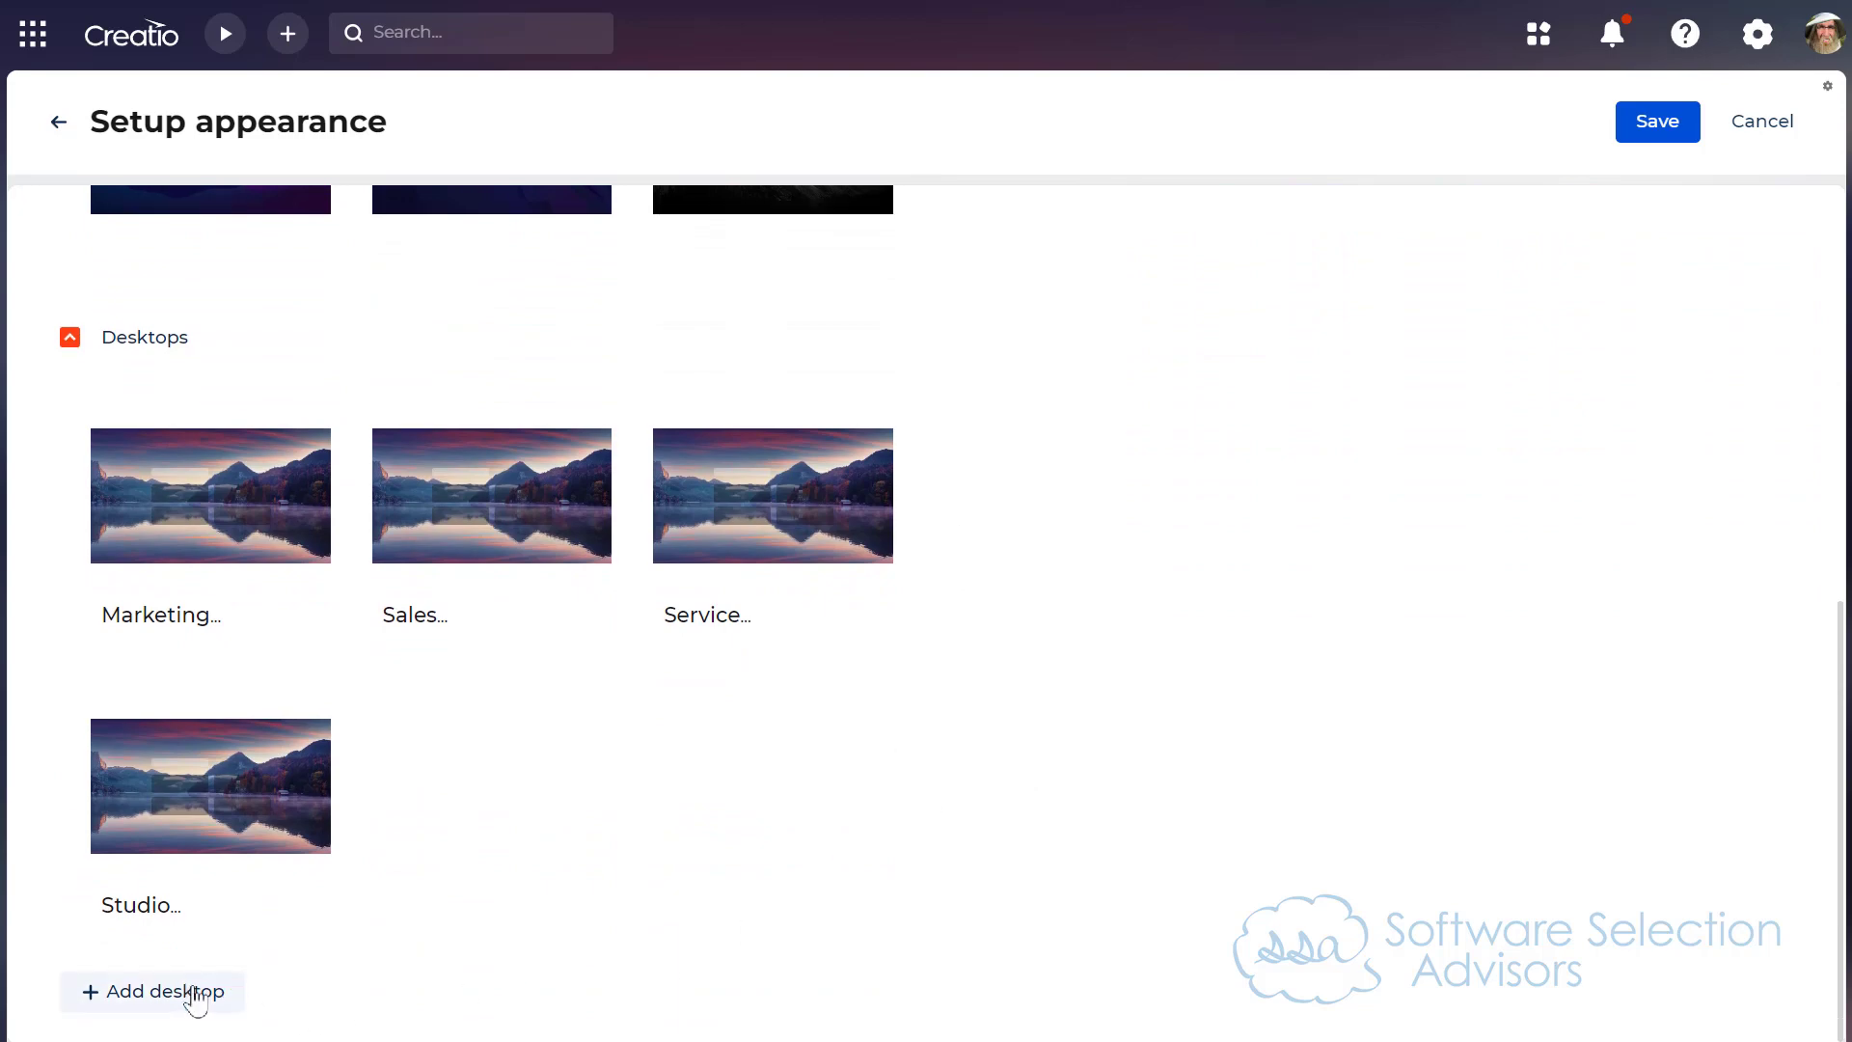
left_click(172, 1008)
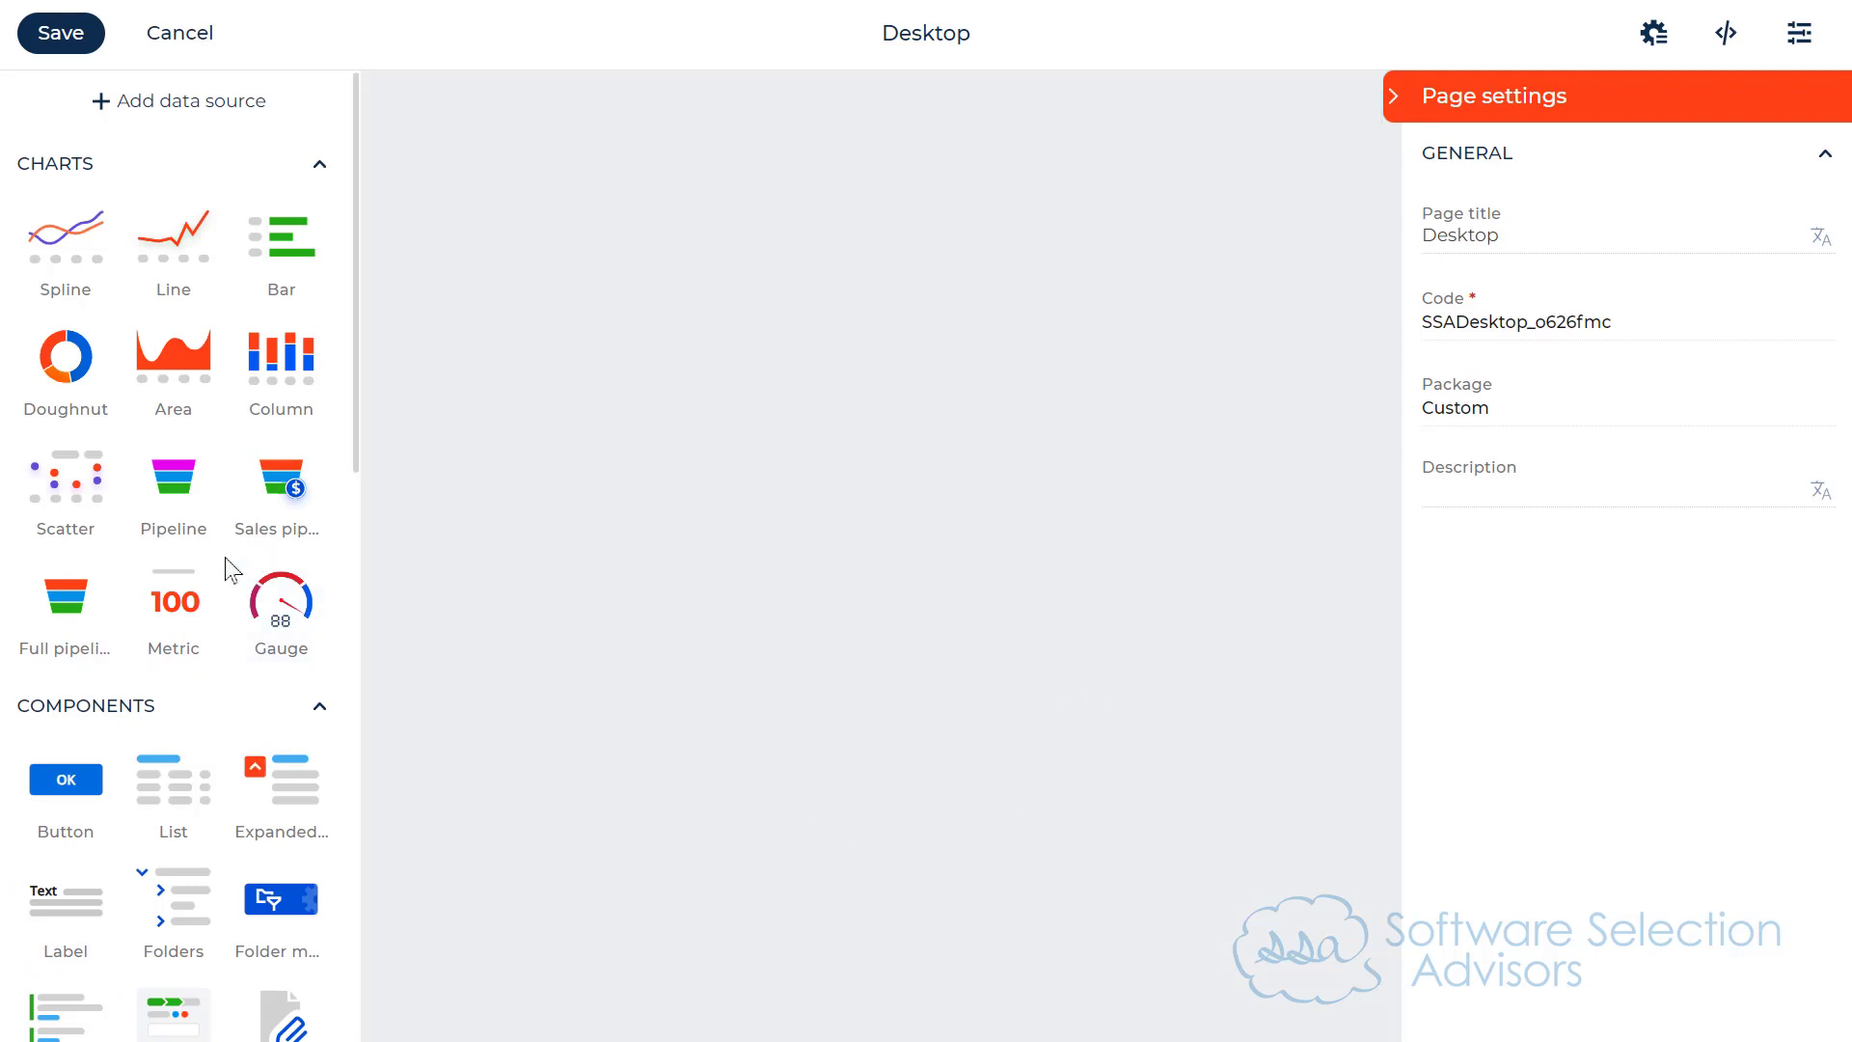
scroll(235, 574, "down", 10)
scroll(233, 576, "up", 10)
double_click(1563, 228)
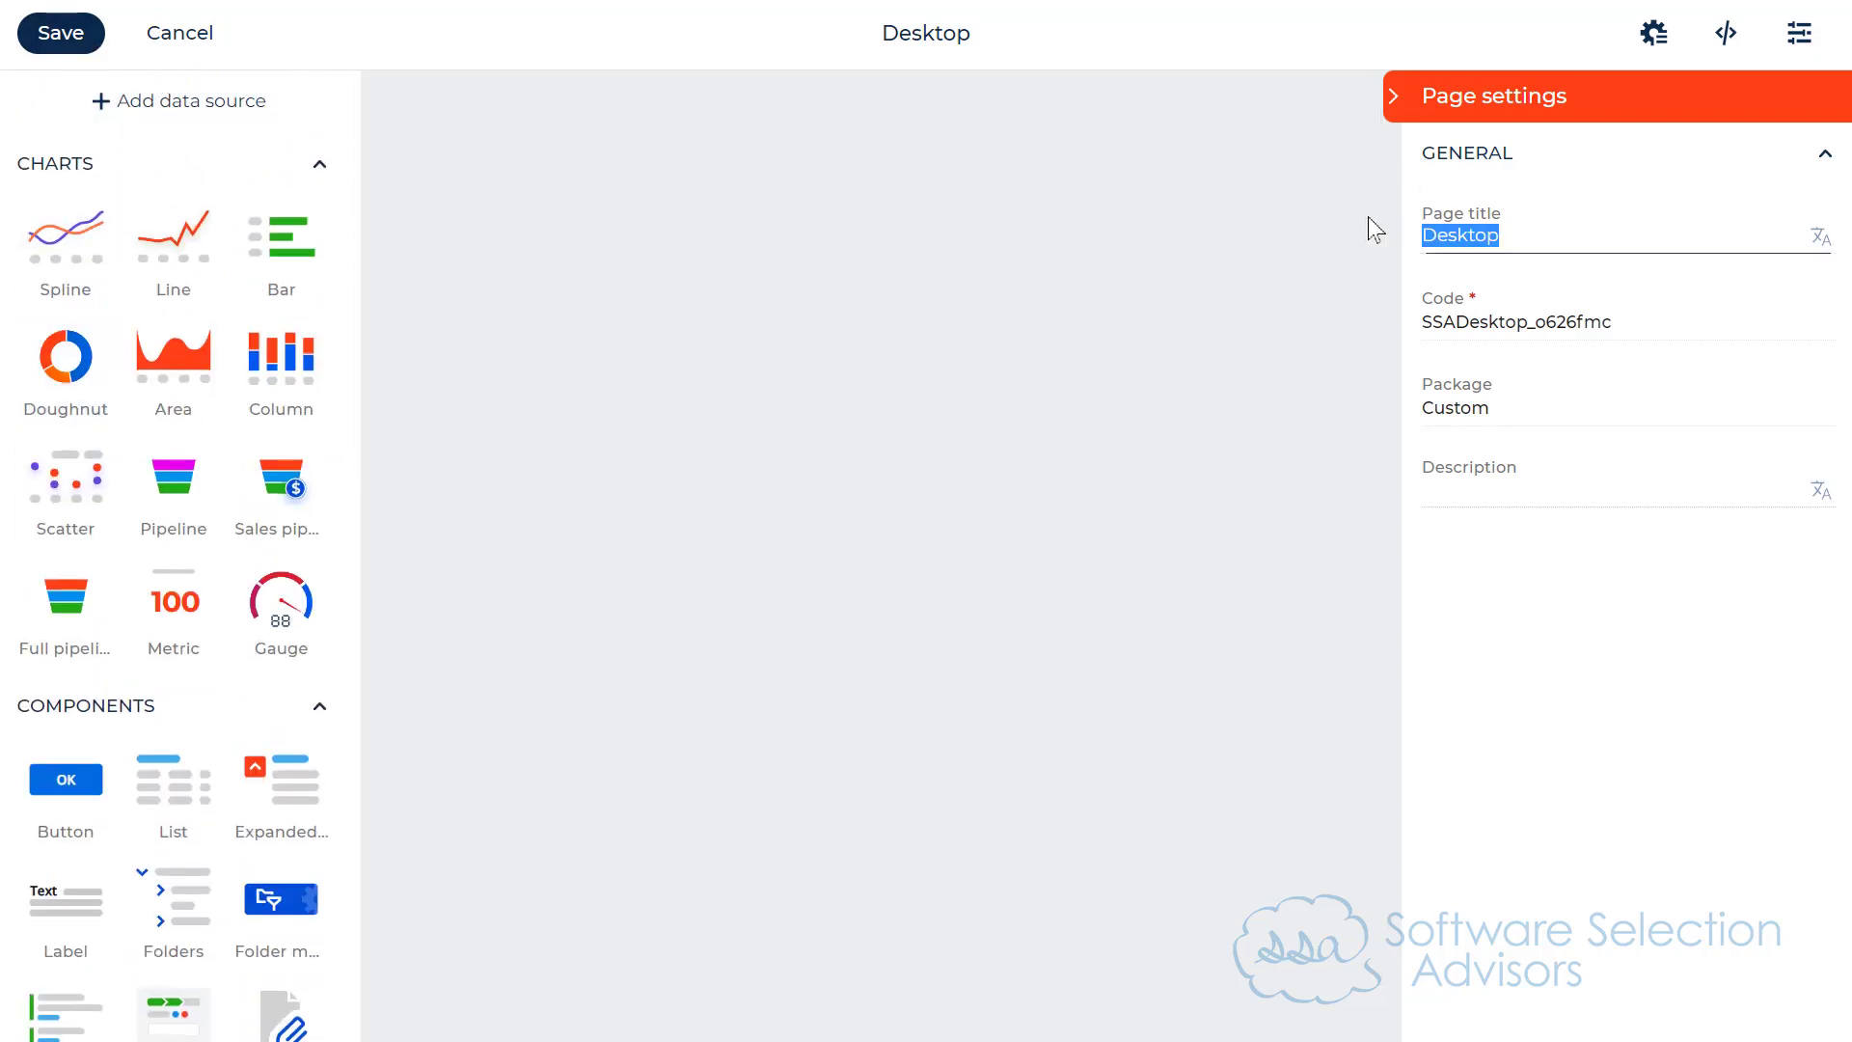
type("Corp")
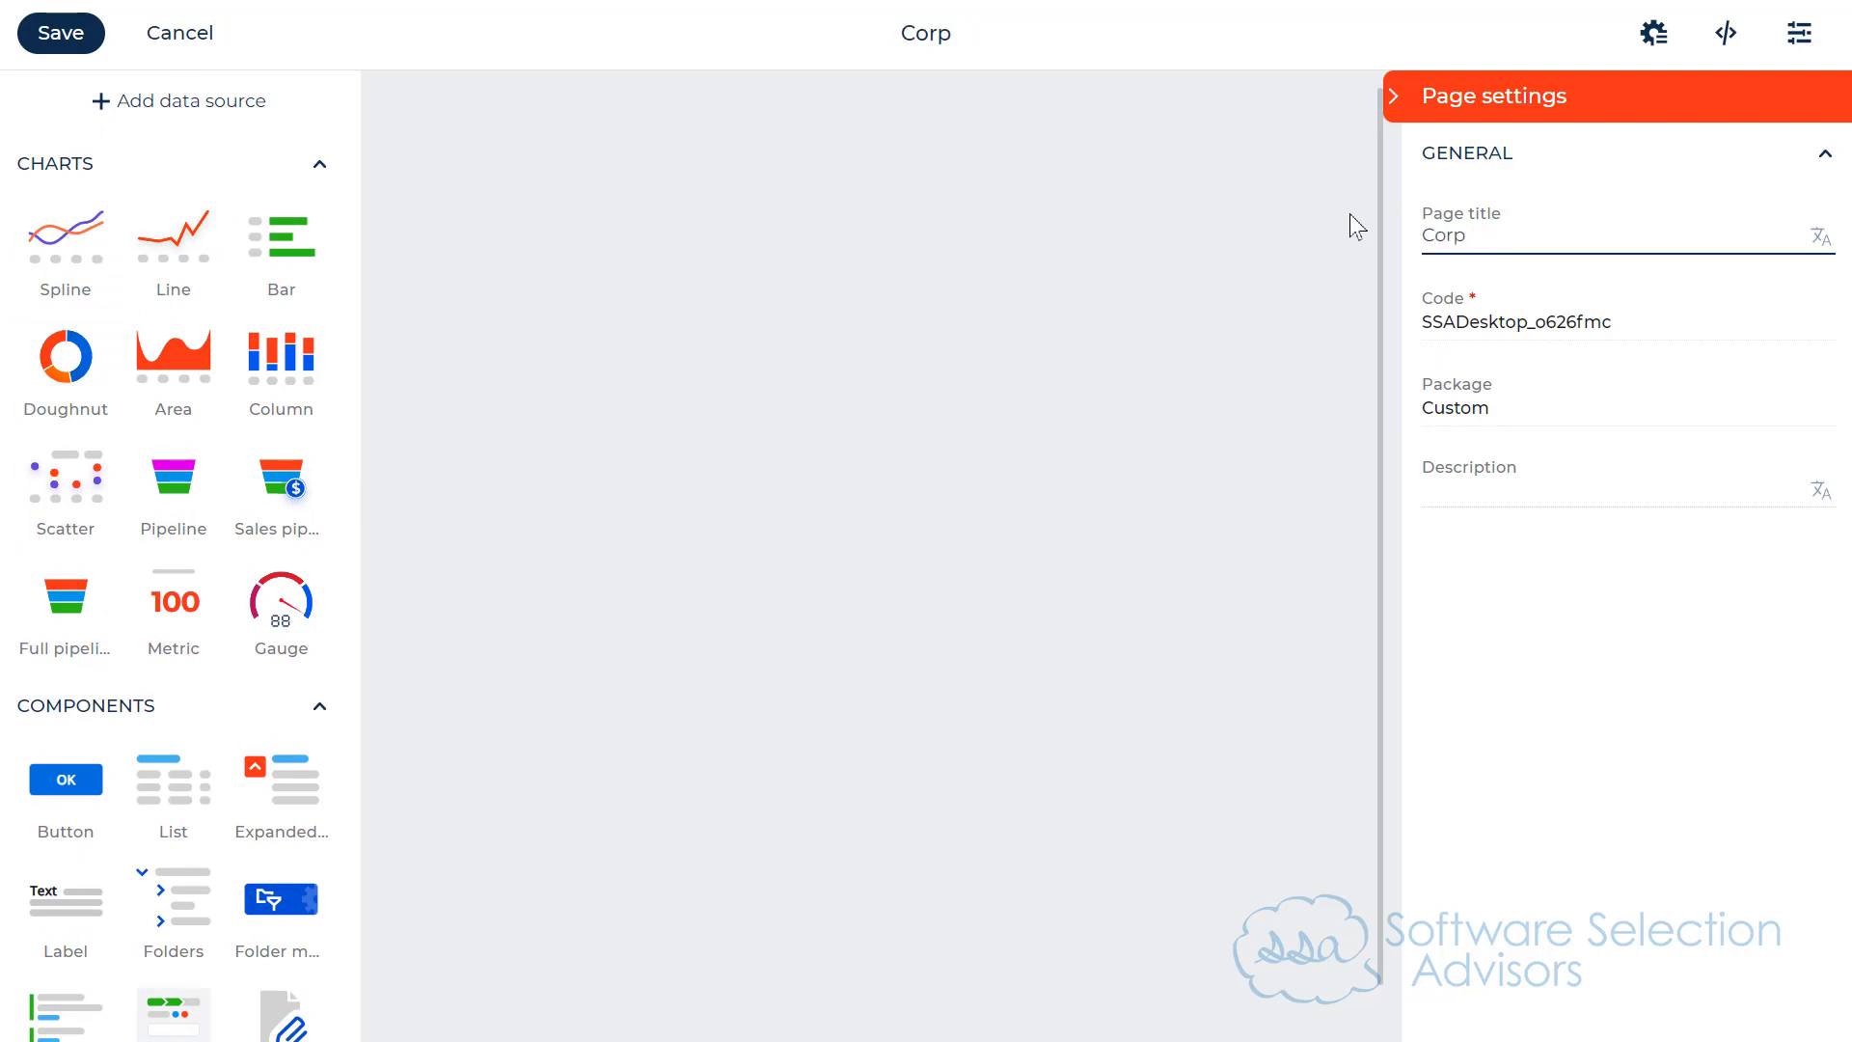
type("orate Wellness")
left_click(1698, 705)
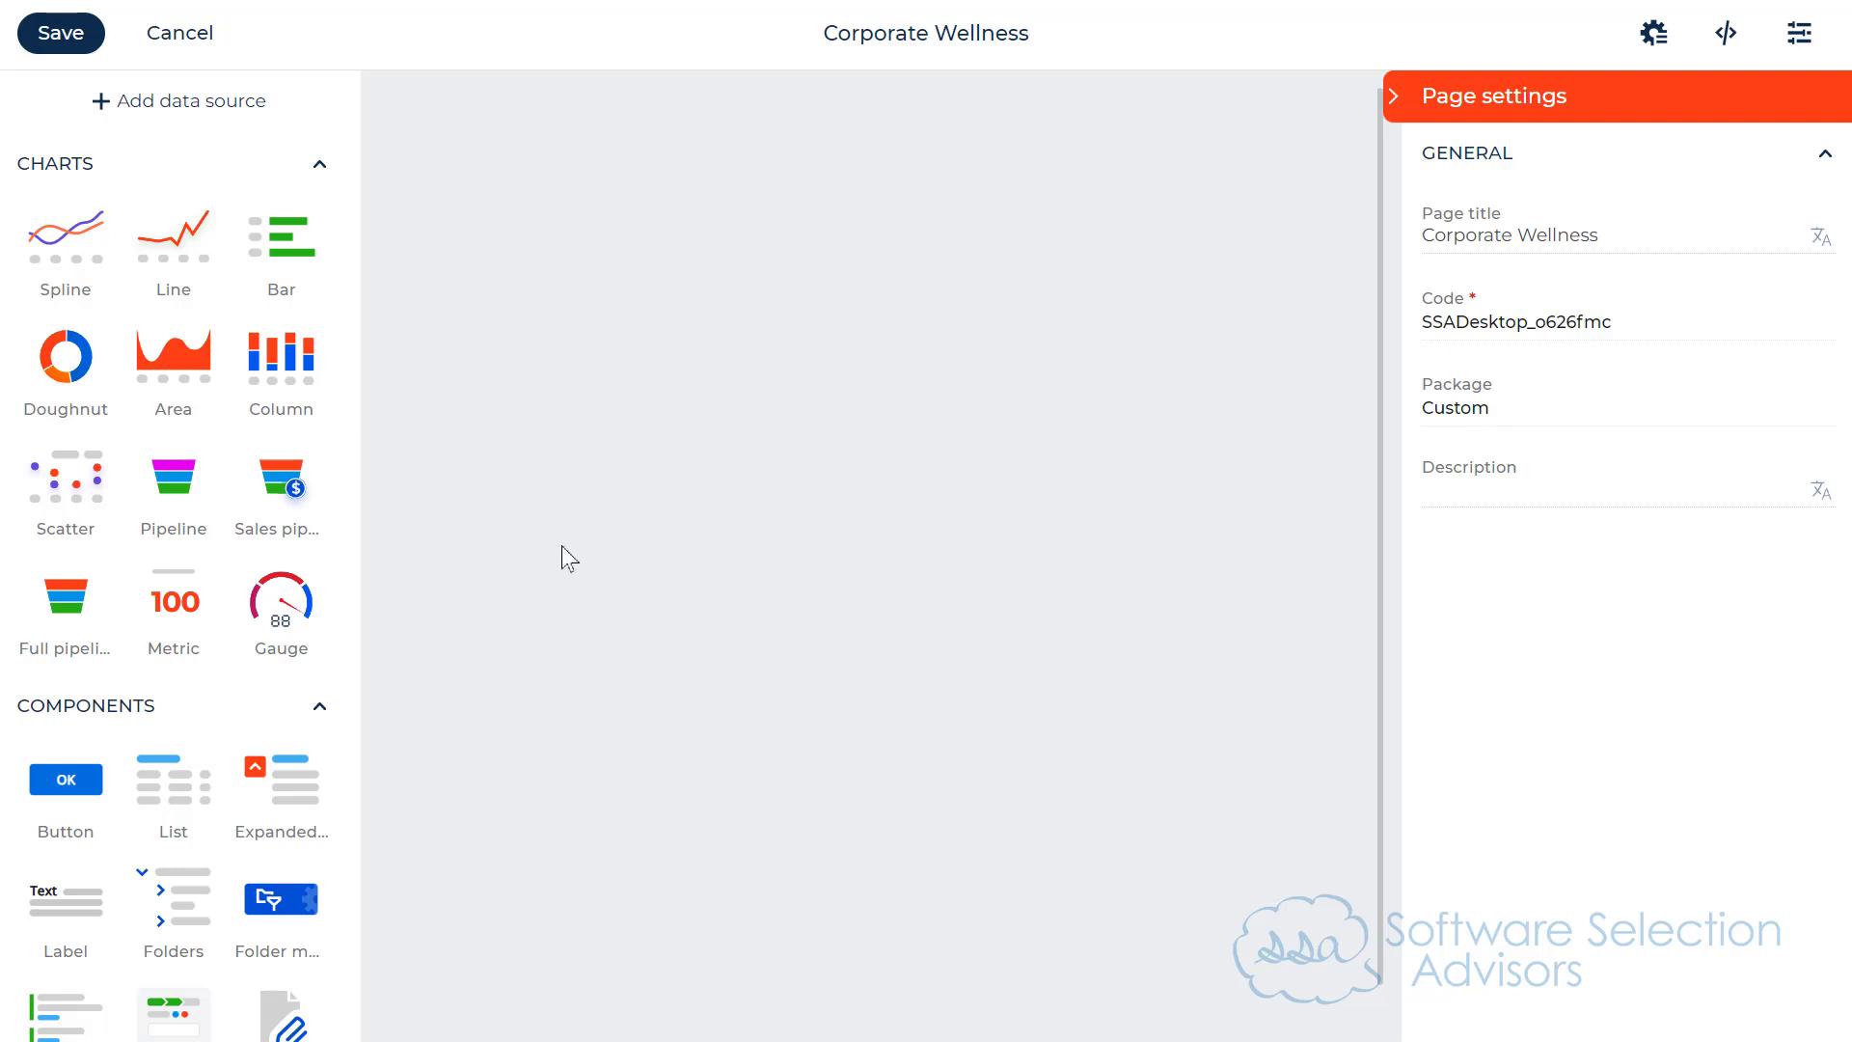
Step: Place a Spline chart on the upper part of the desktop canvas and make it taller
left_click_drag(61, 248, 1242, 436)
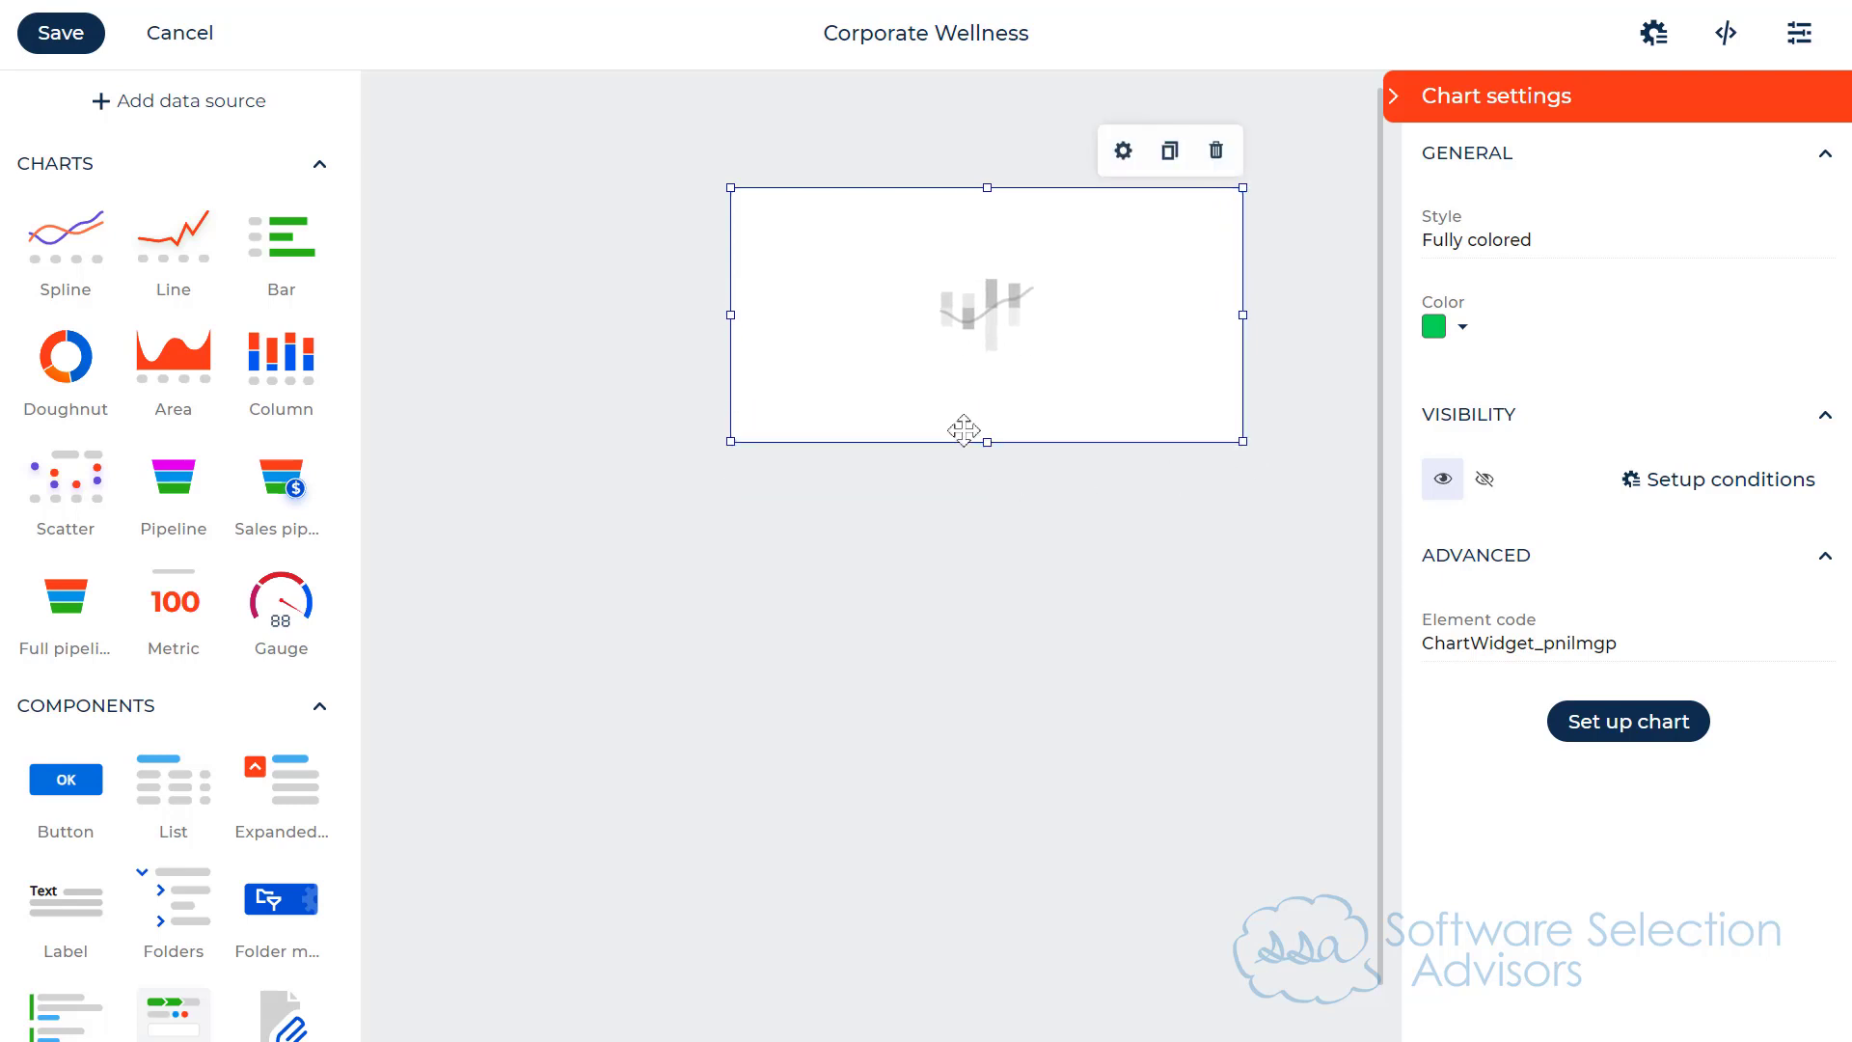
left_click_drag(993, 437, 1002, 547)
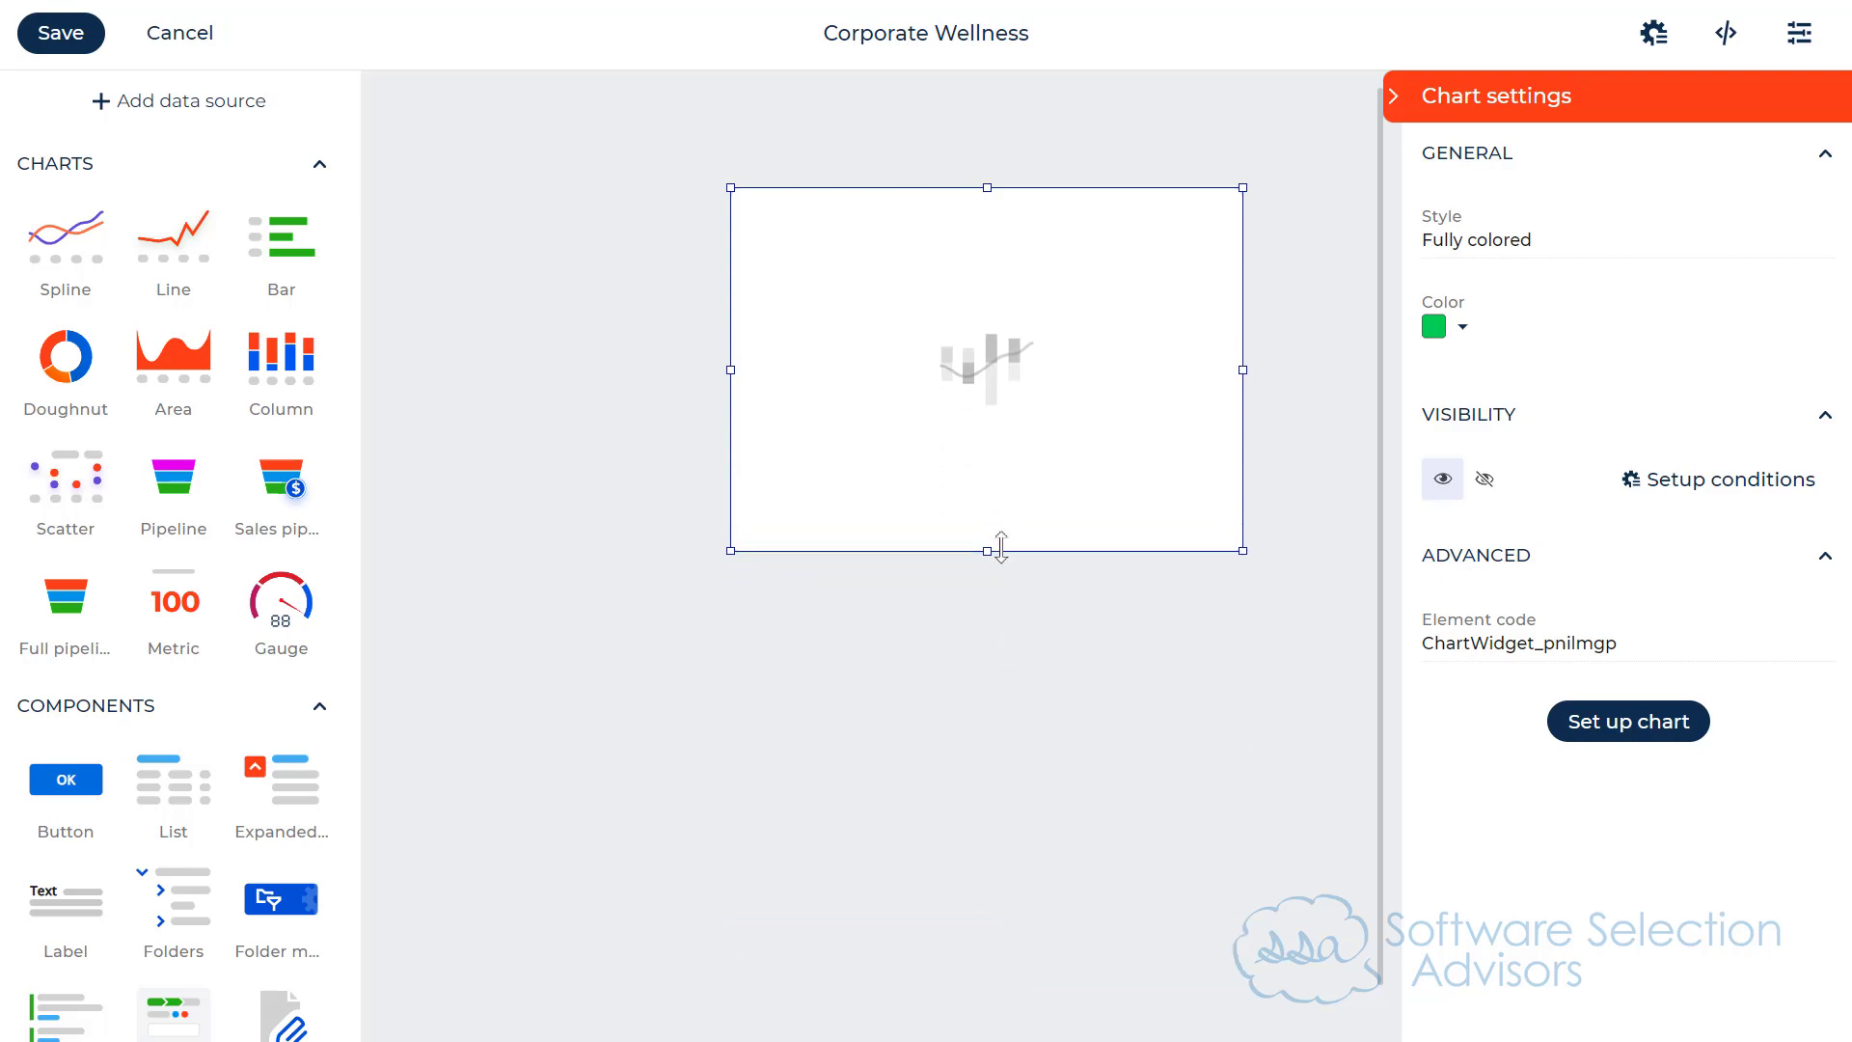
mouse_move(1004, 546)
left_mouse_down()
mouse_move(1014, 576)
mouse_move(1003, 538)
left_mouse_up()
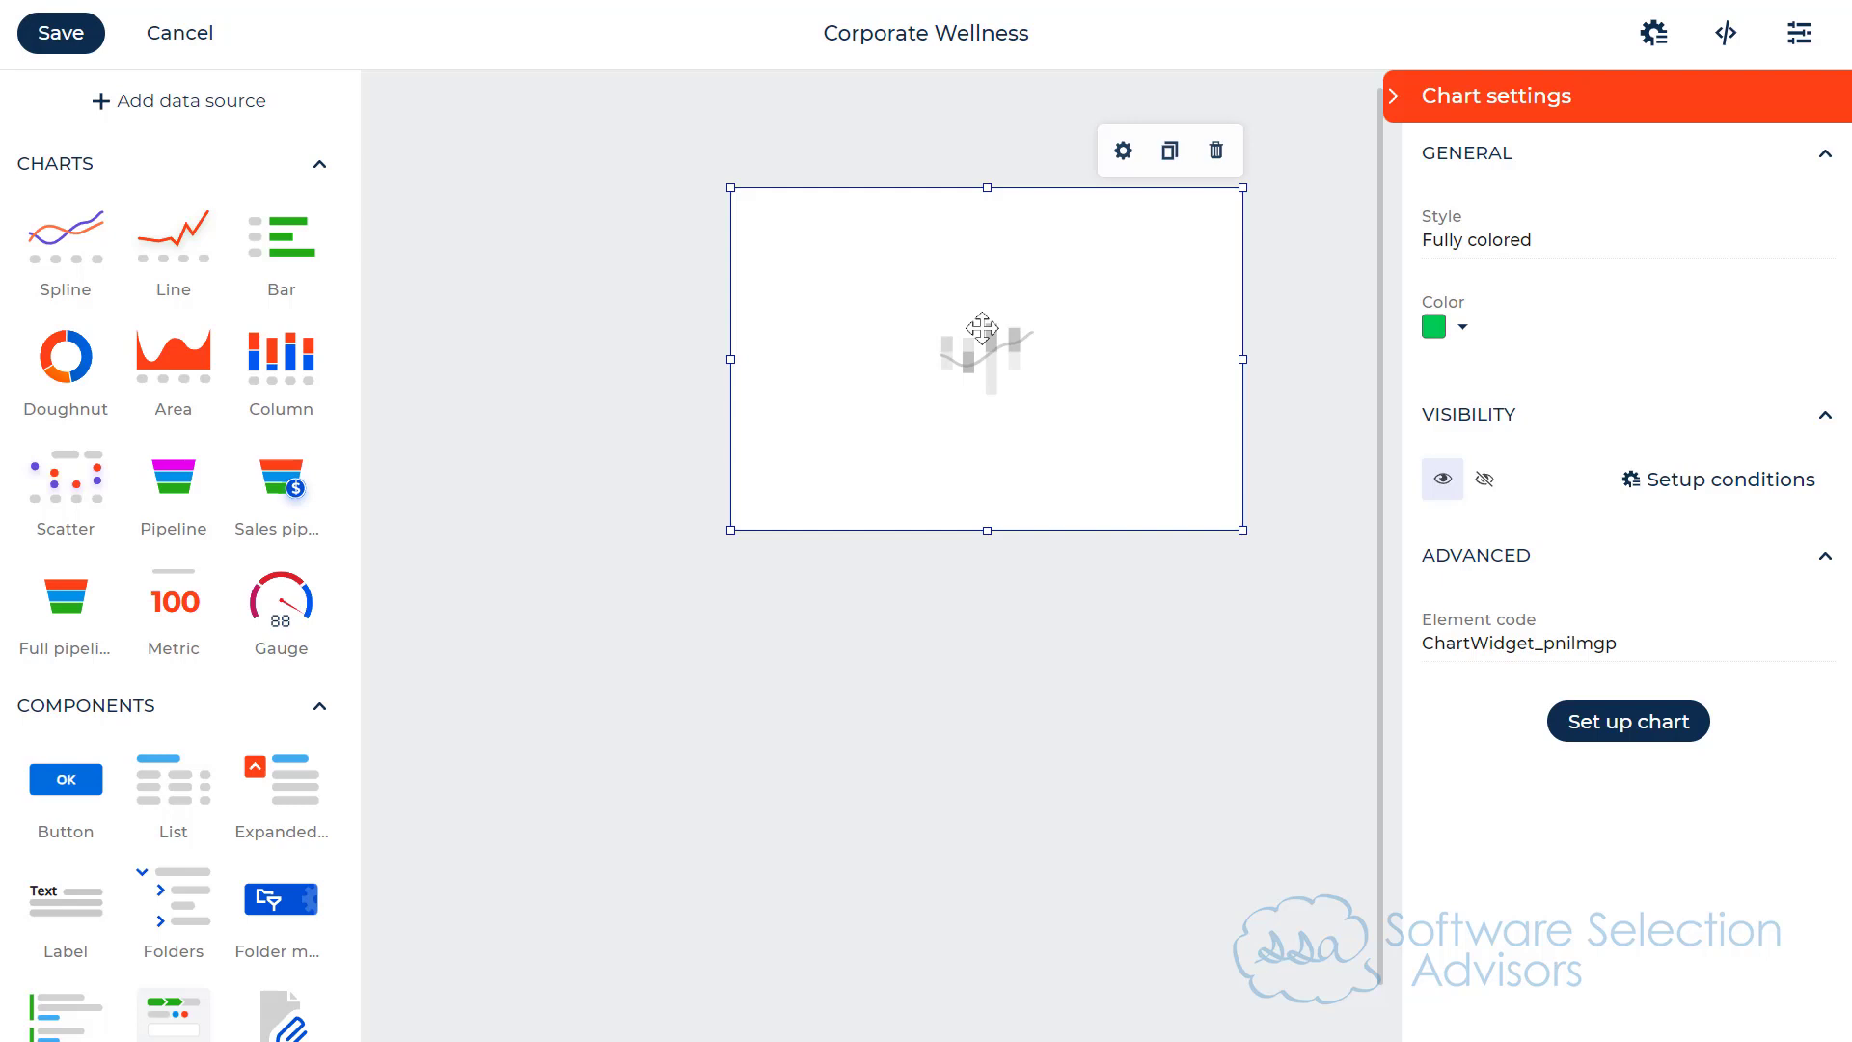
Step: Open the spline chart's setup and title the chart Wellness Activities
left_click(1633, 728)
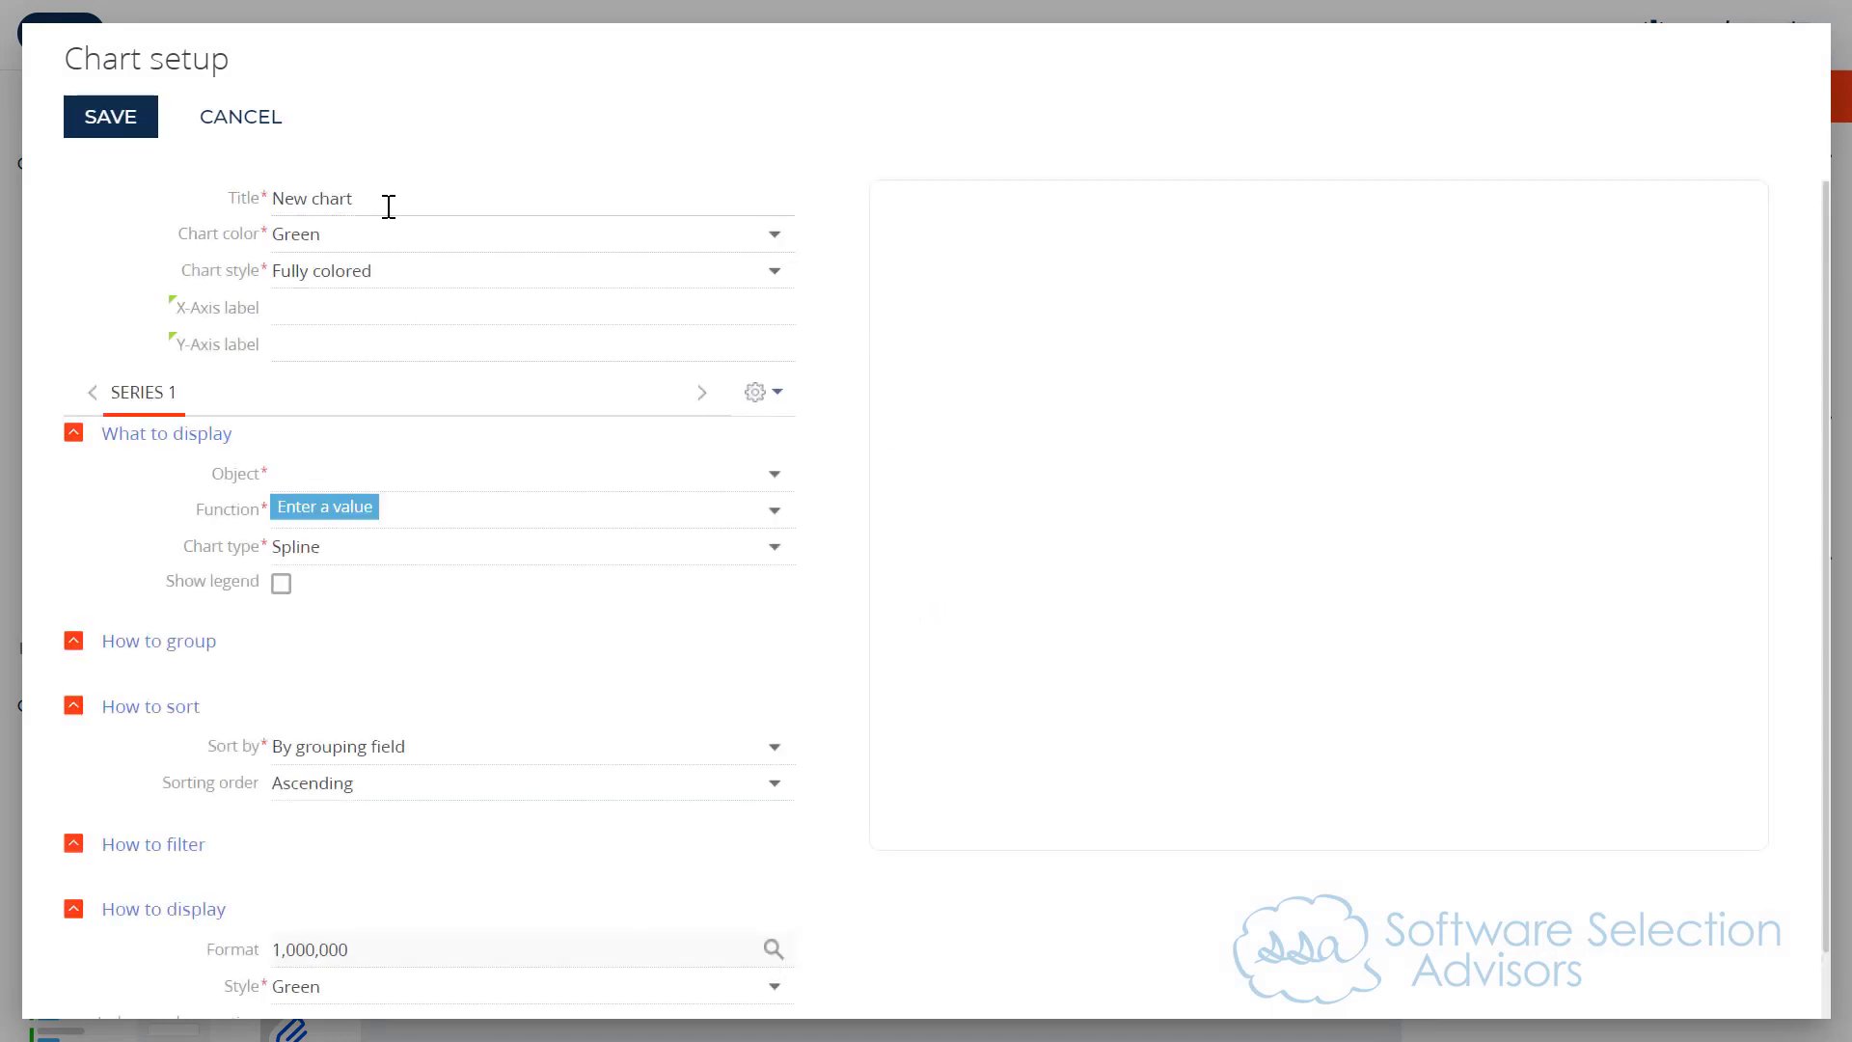
left_click_drag(389, 202, 207, 192)
type("Activi")
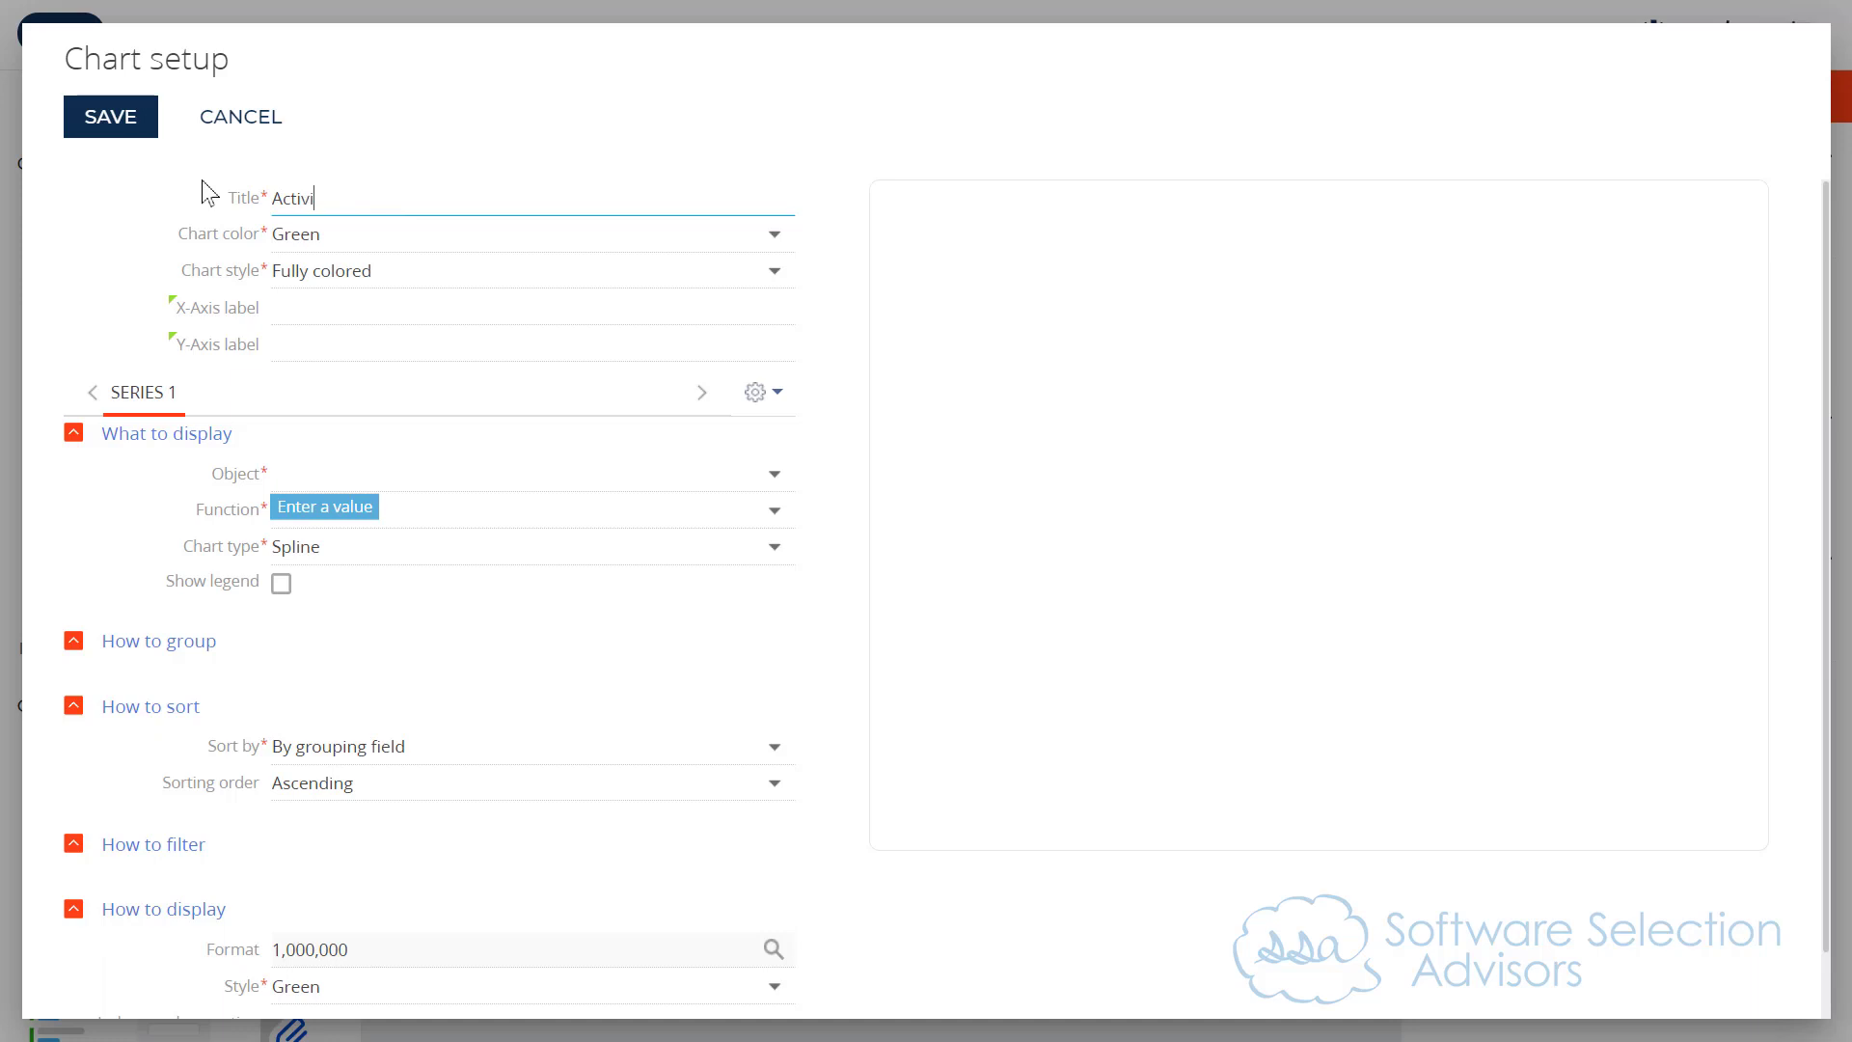
type("es")
key("ctrl+a")
type("Wellness Activities")
key("Tab")
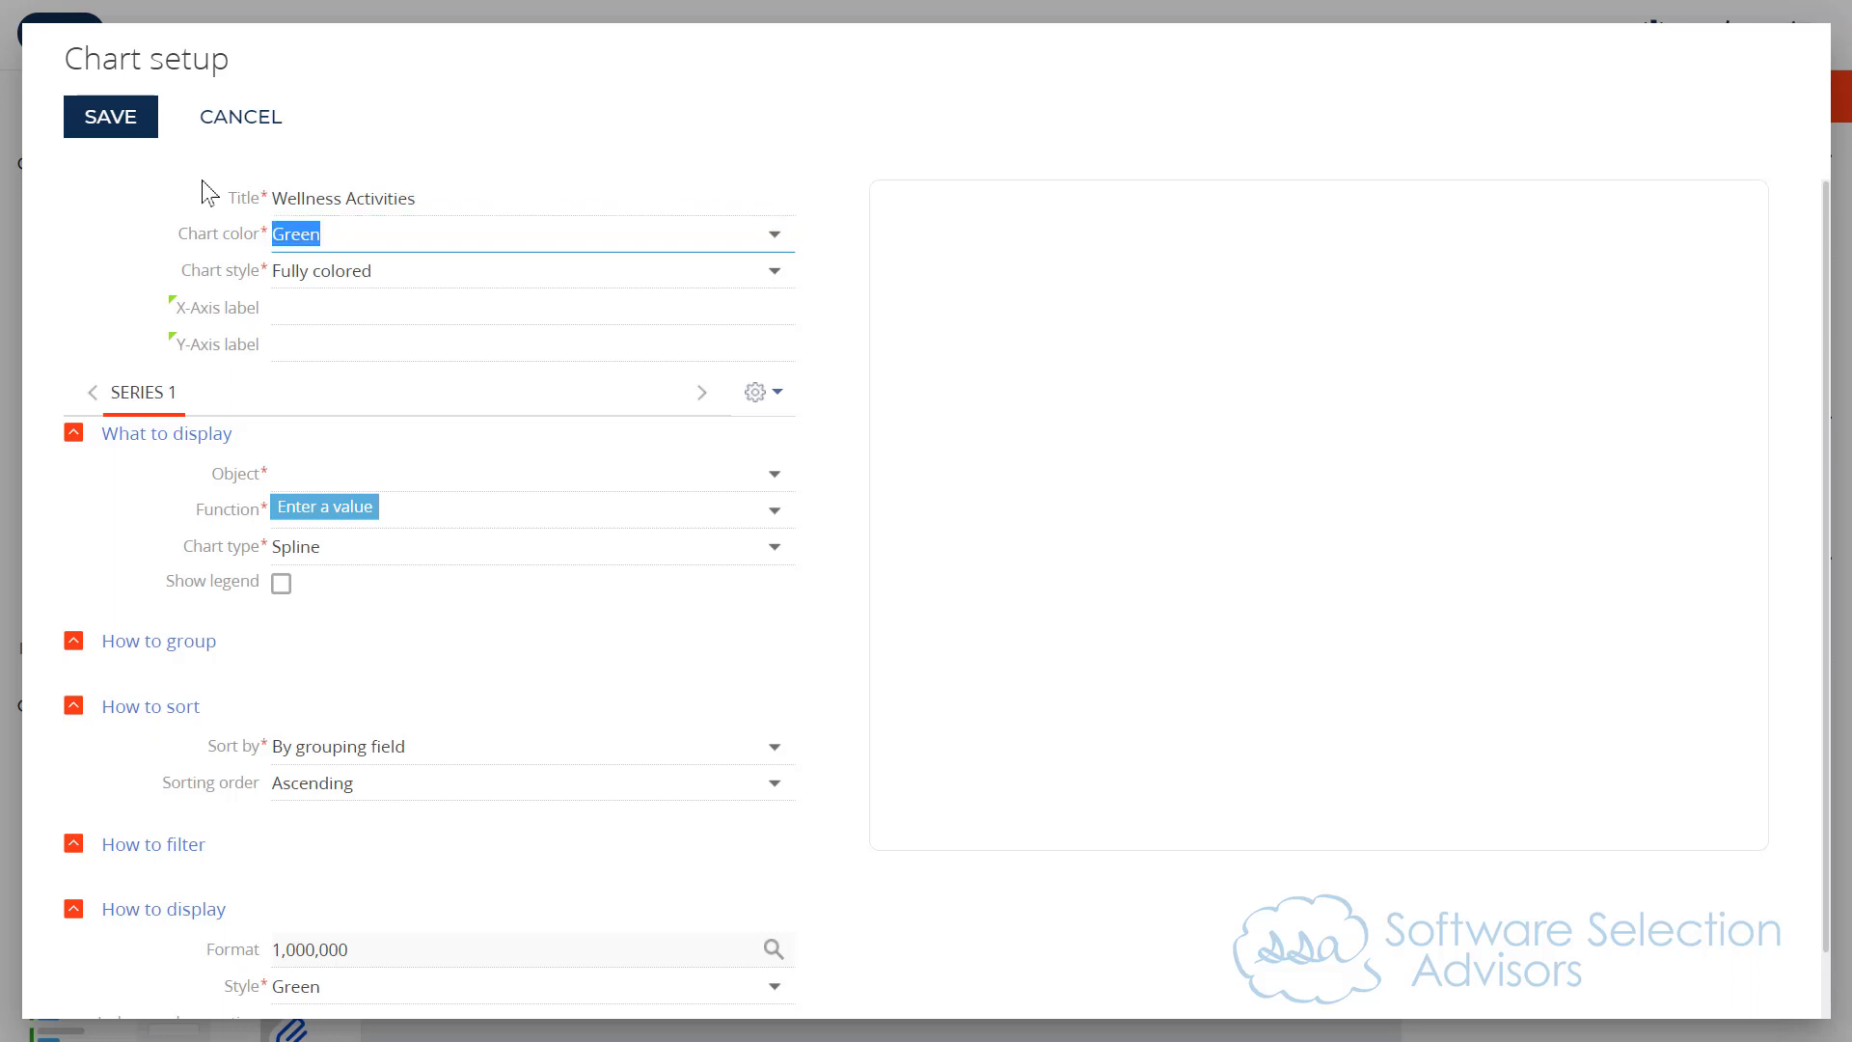
Step: Base Series 1 on the Wellness Activity object, using the sum of the Duration (min.) column
left_click(349, 481)
type("wellness")
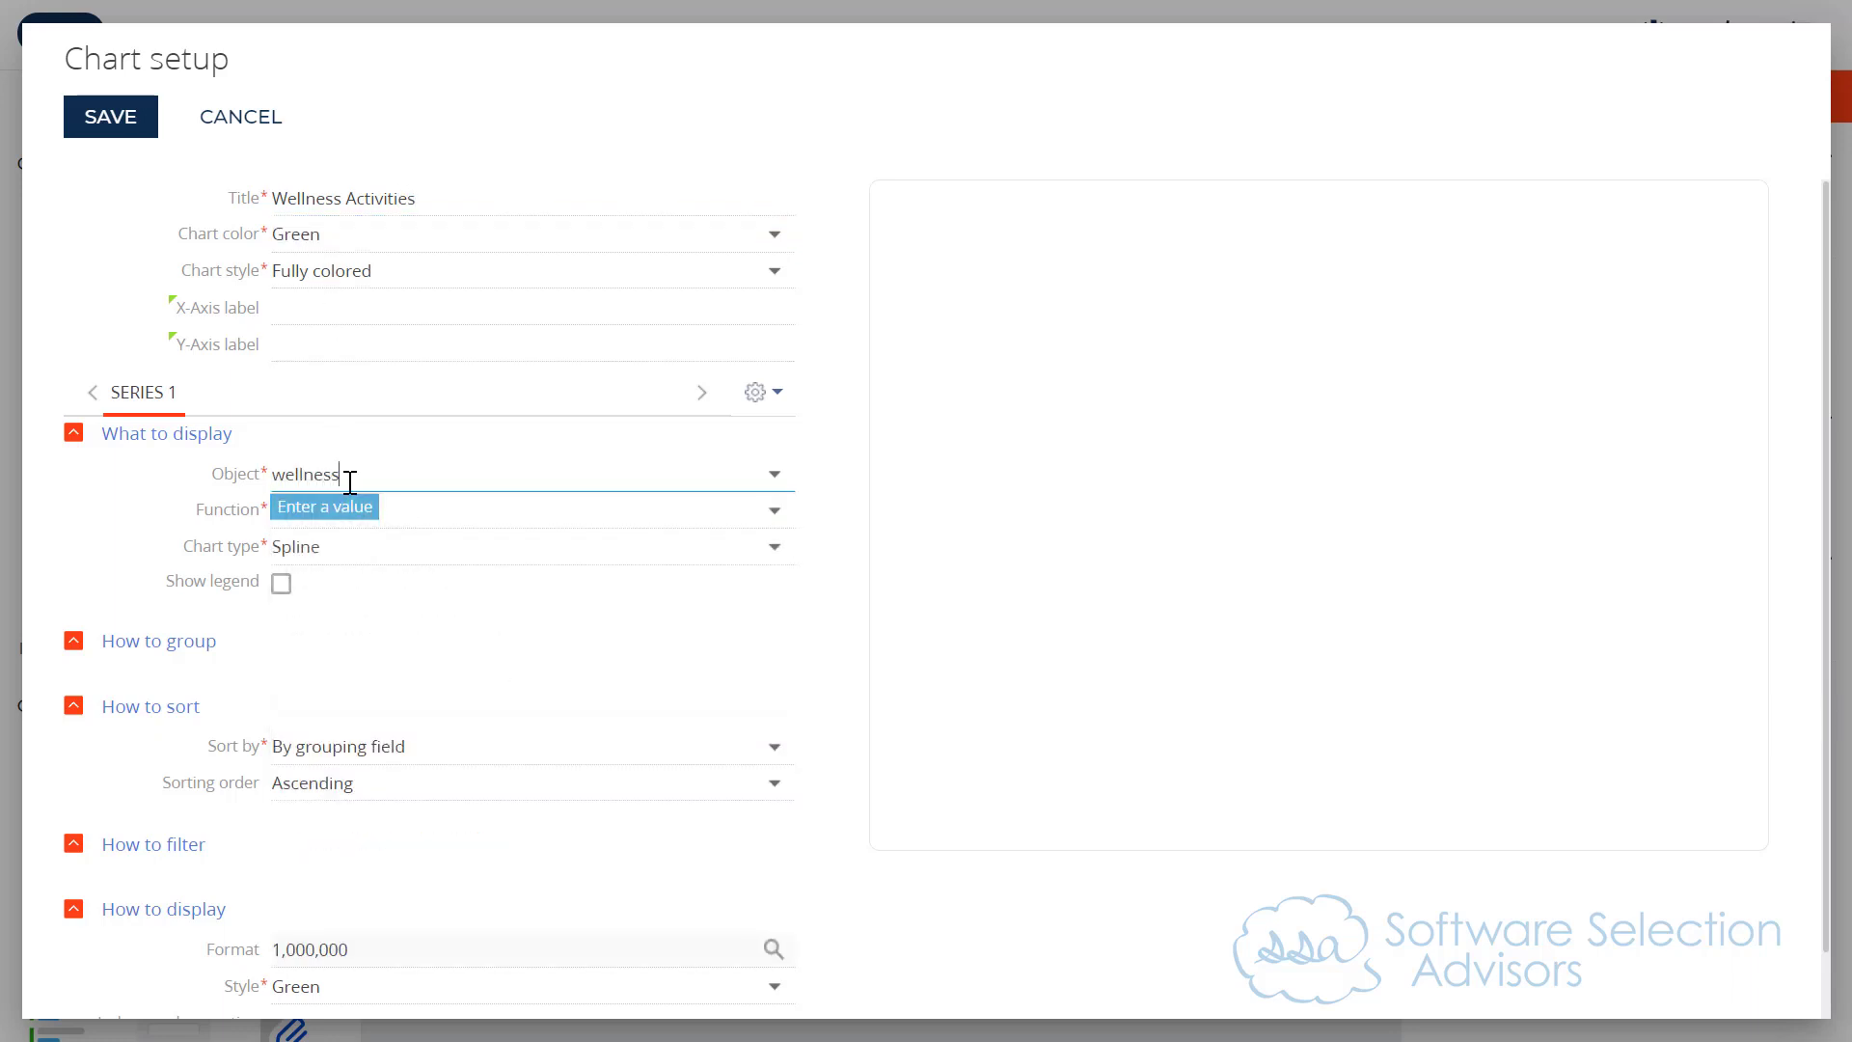
left_click(386, 519)
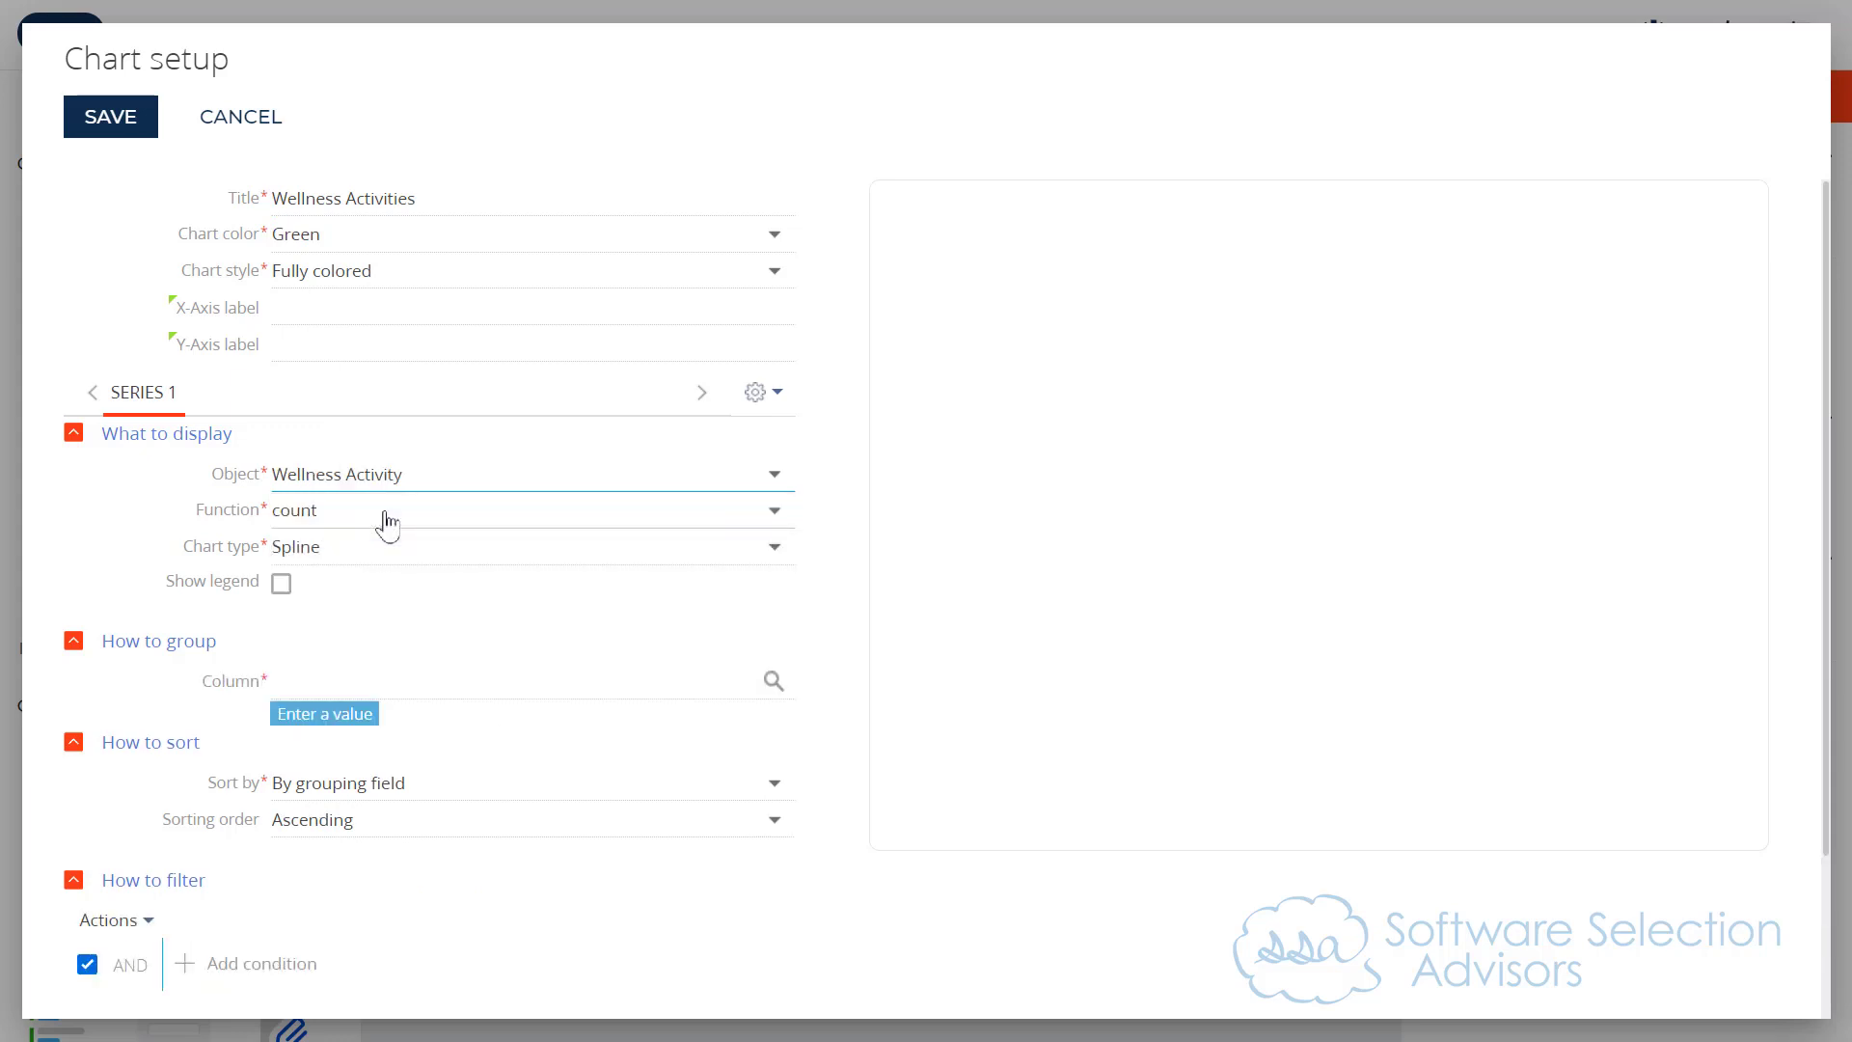
left_click(385, 514)
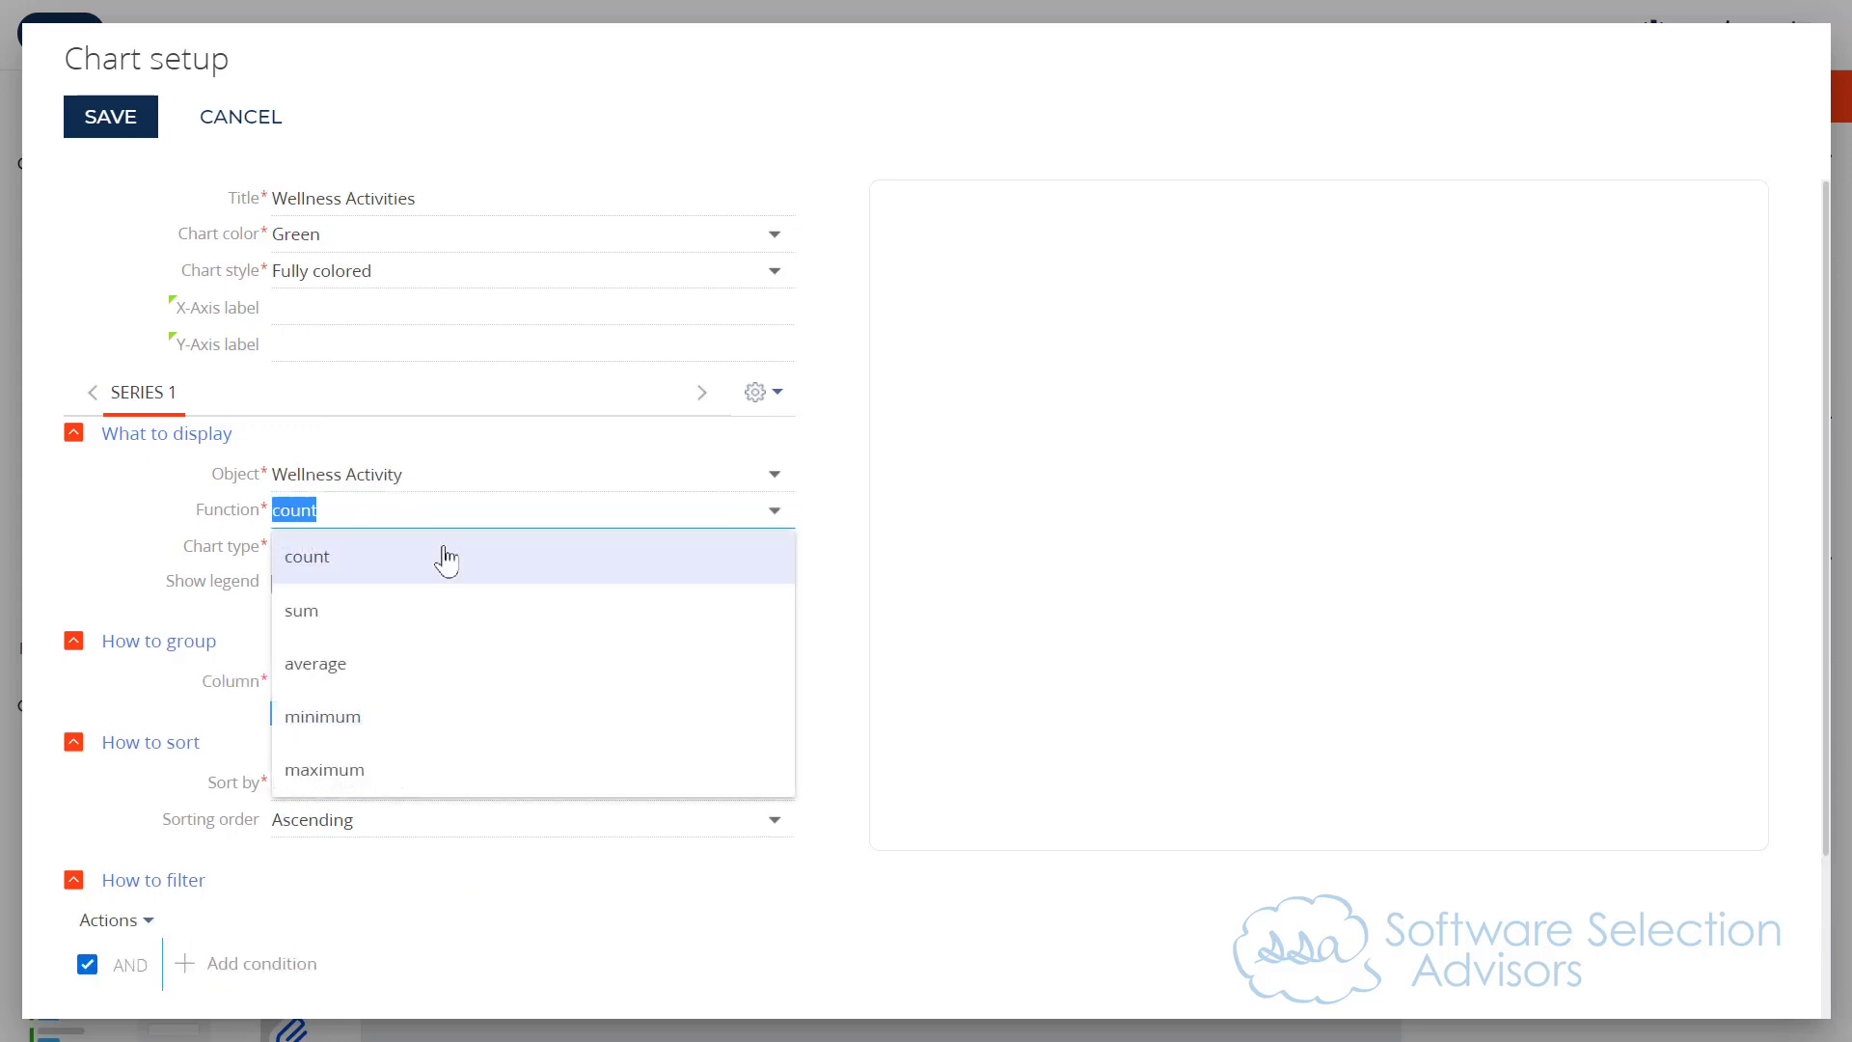
left_click(506, 607)
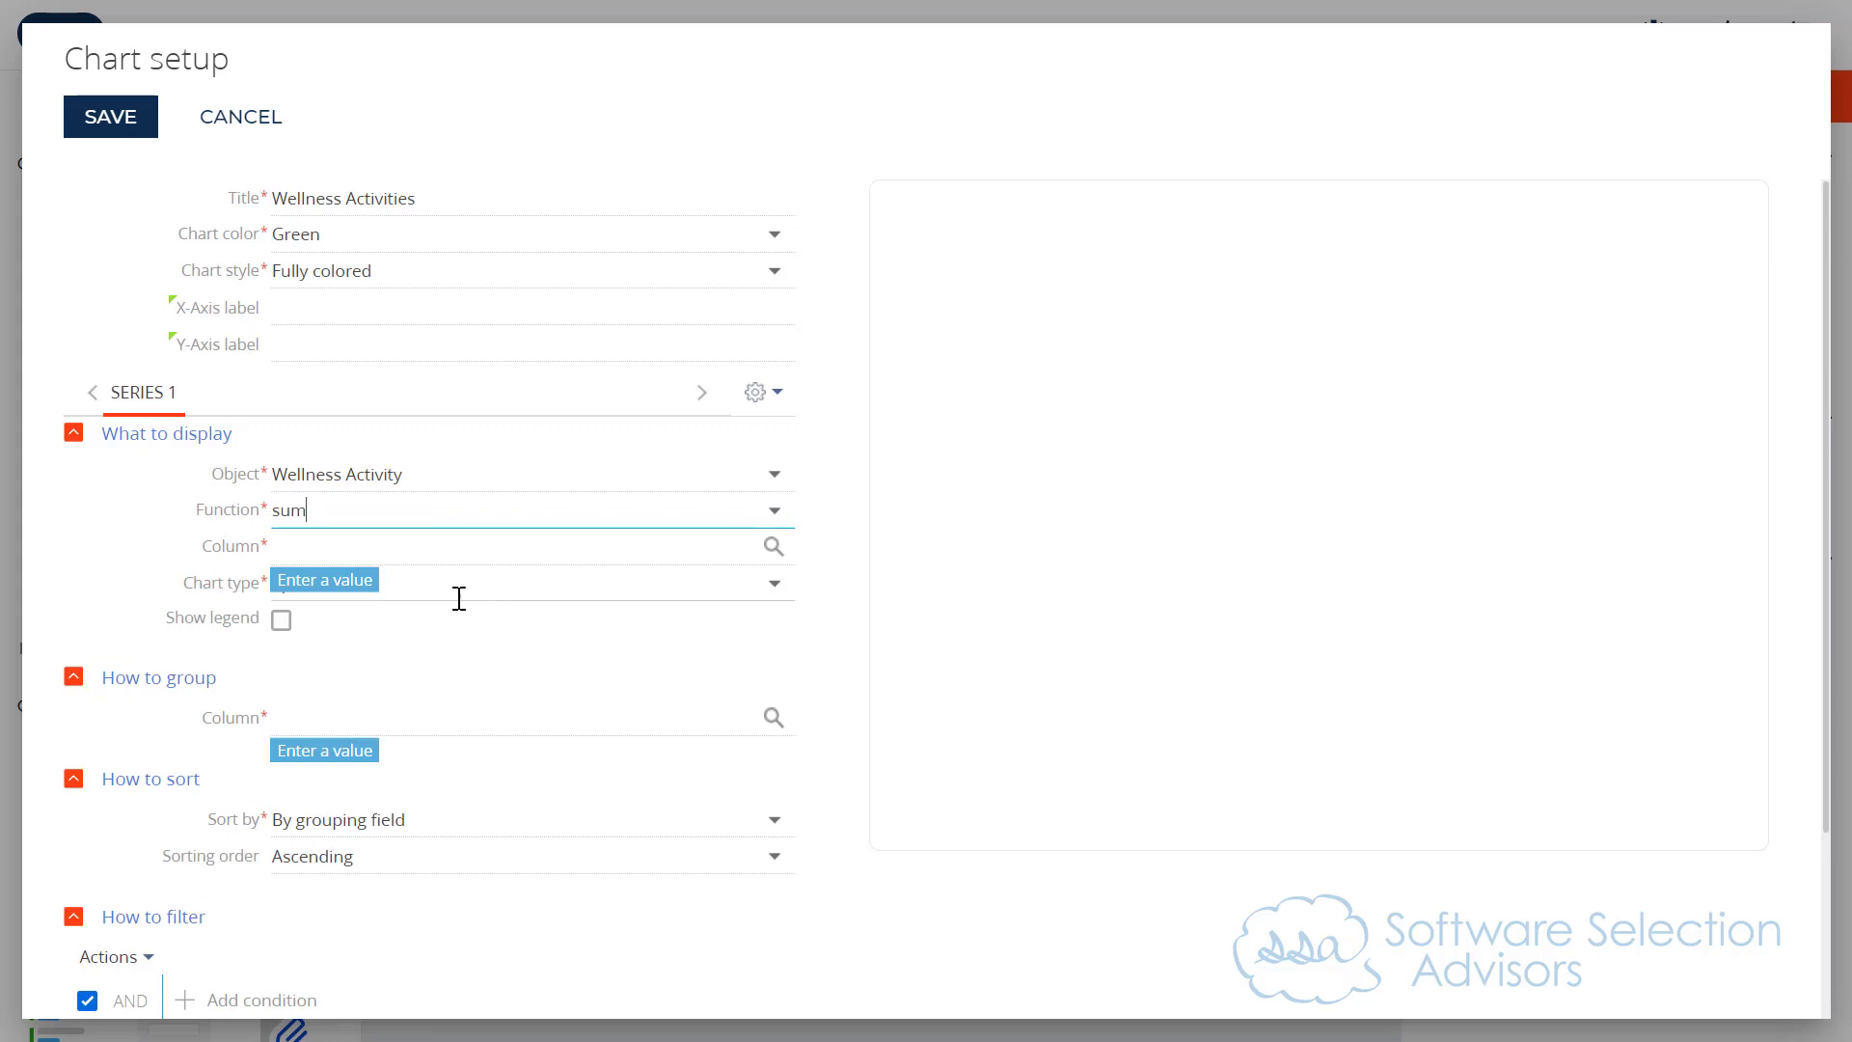
left_click(440, 546)
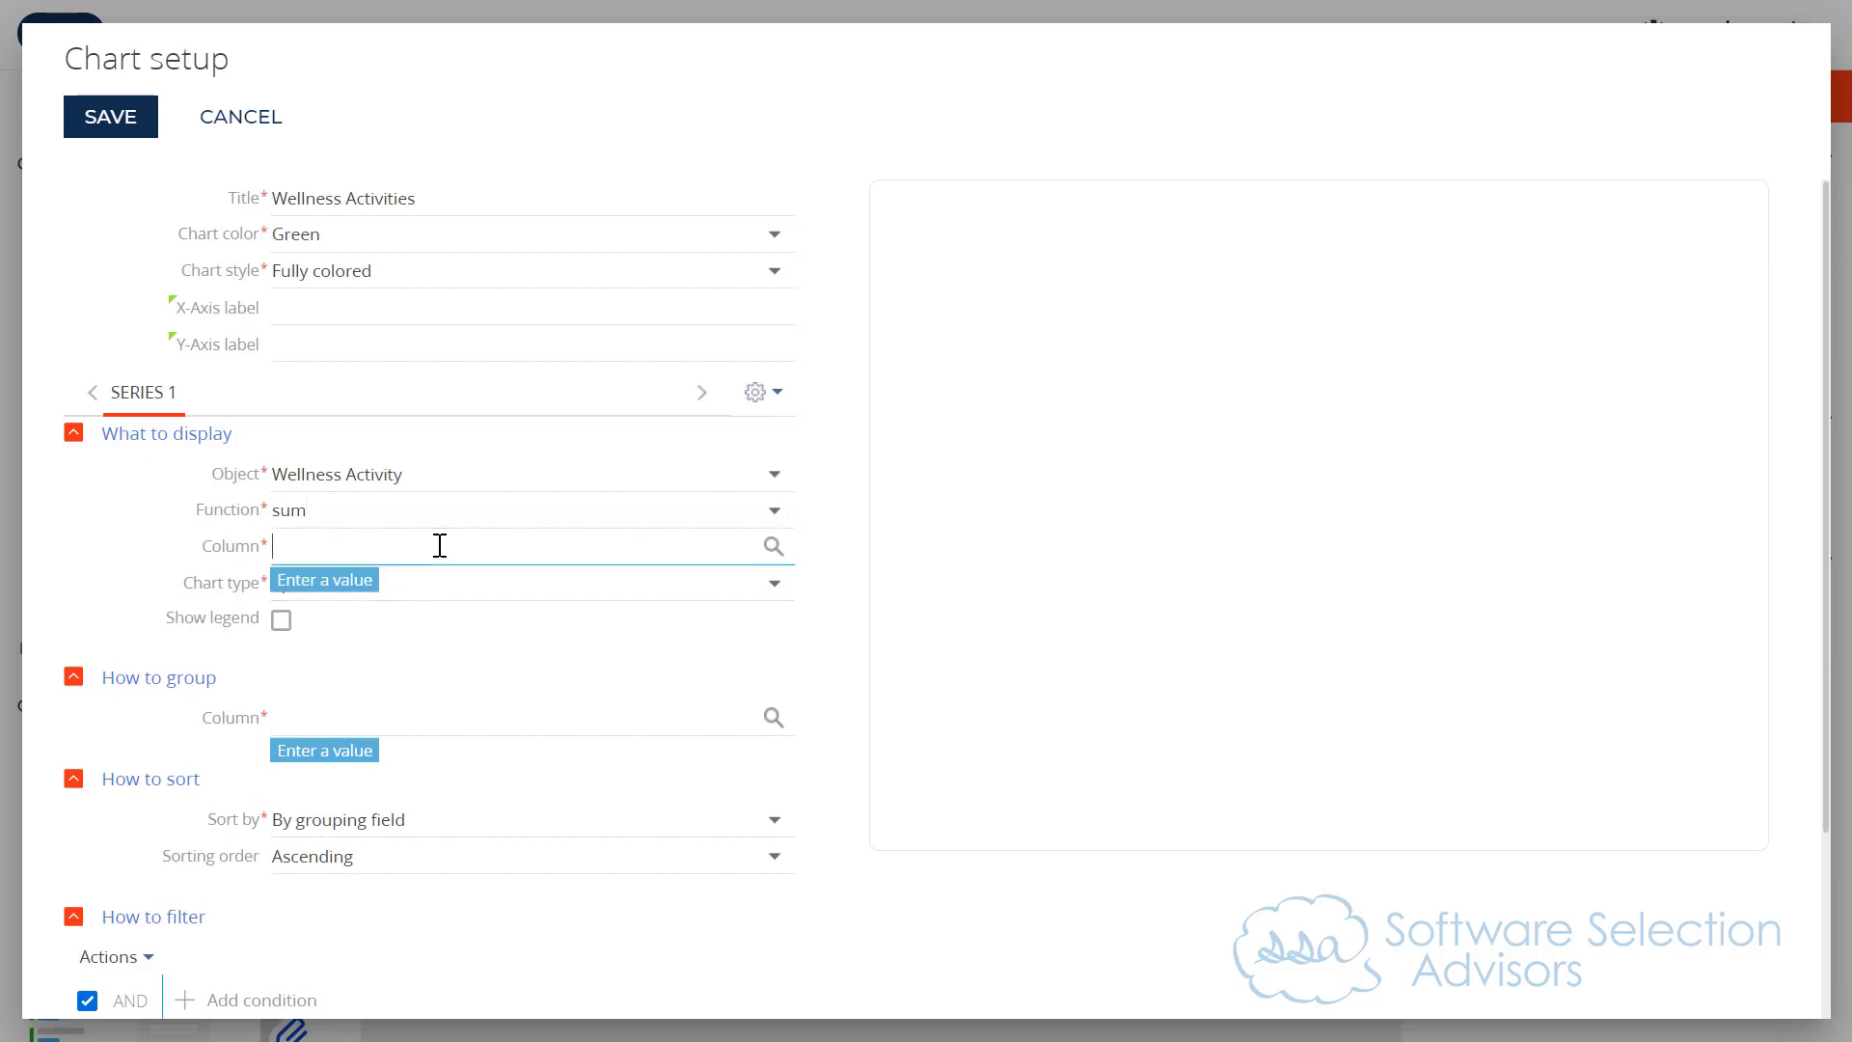
double_click(740, 560)
type("dura")
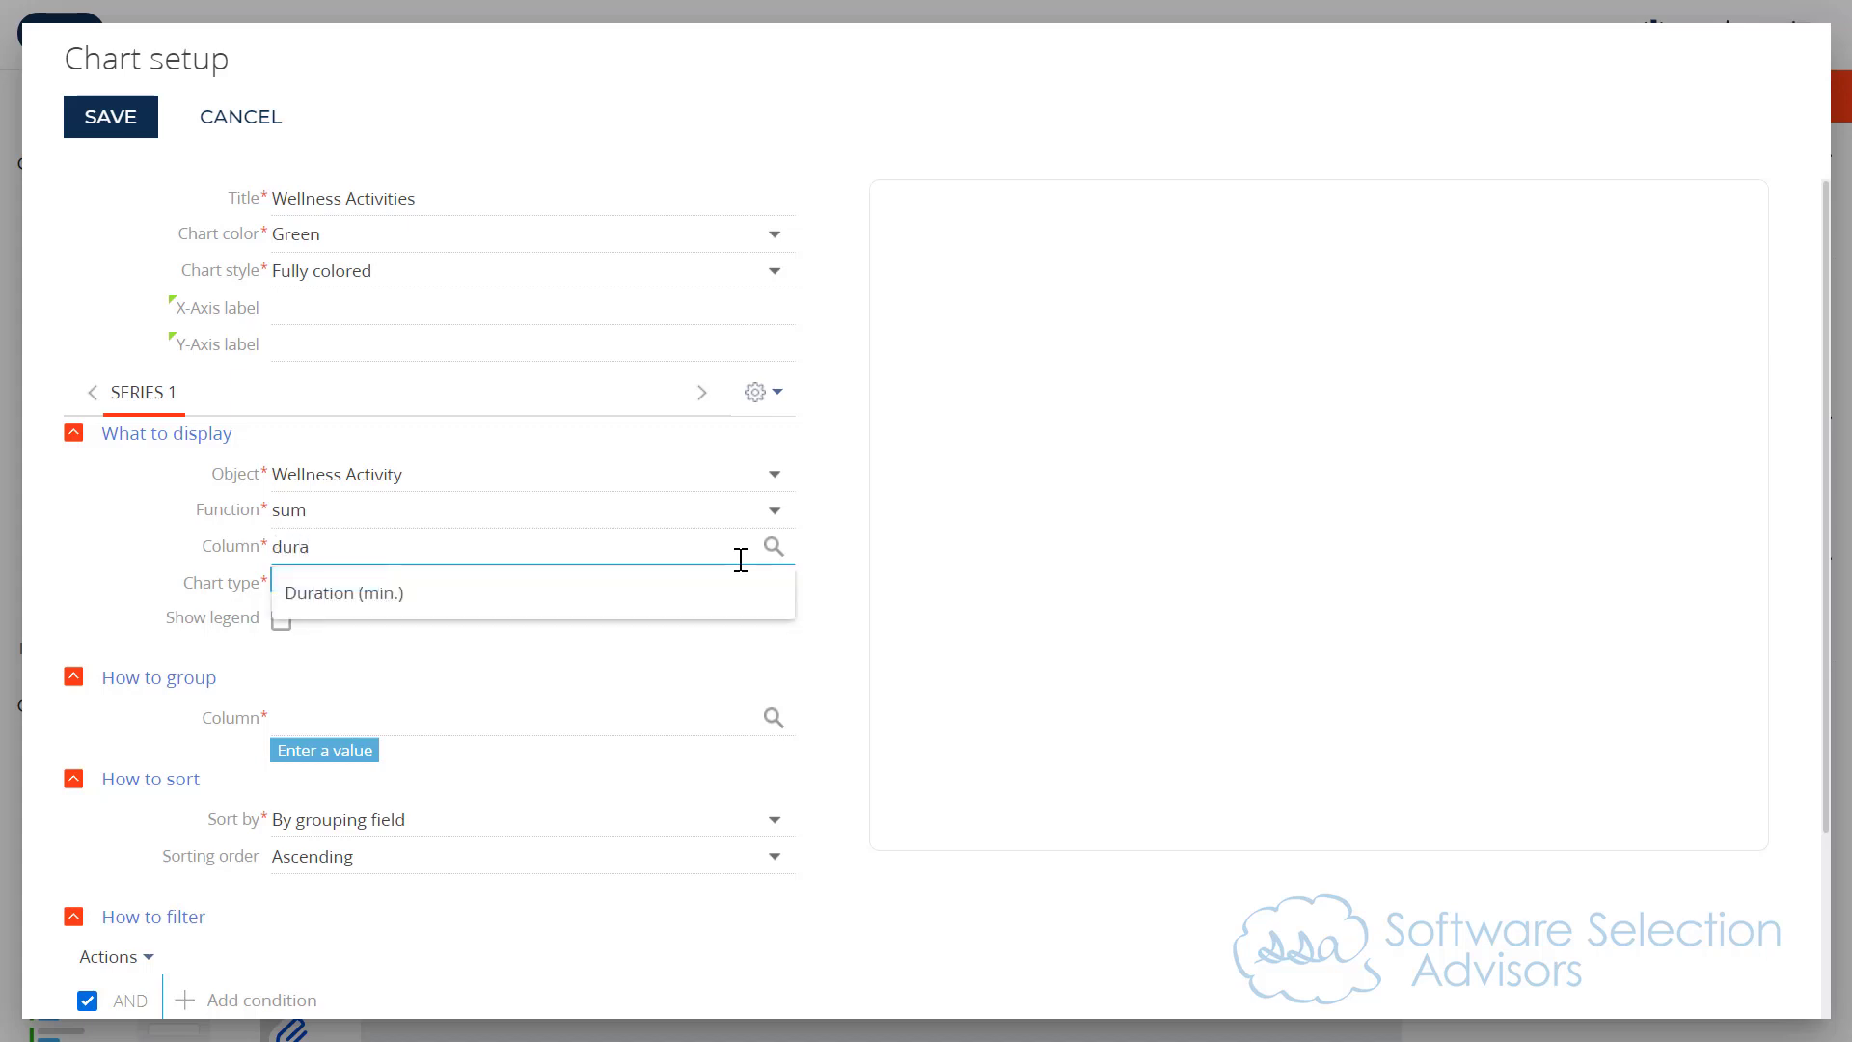
left_click(506, 603)
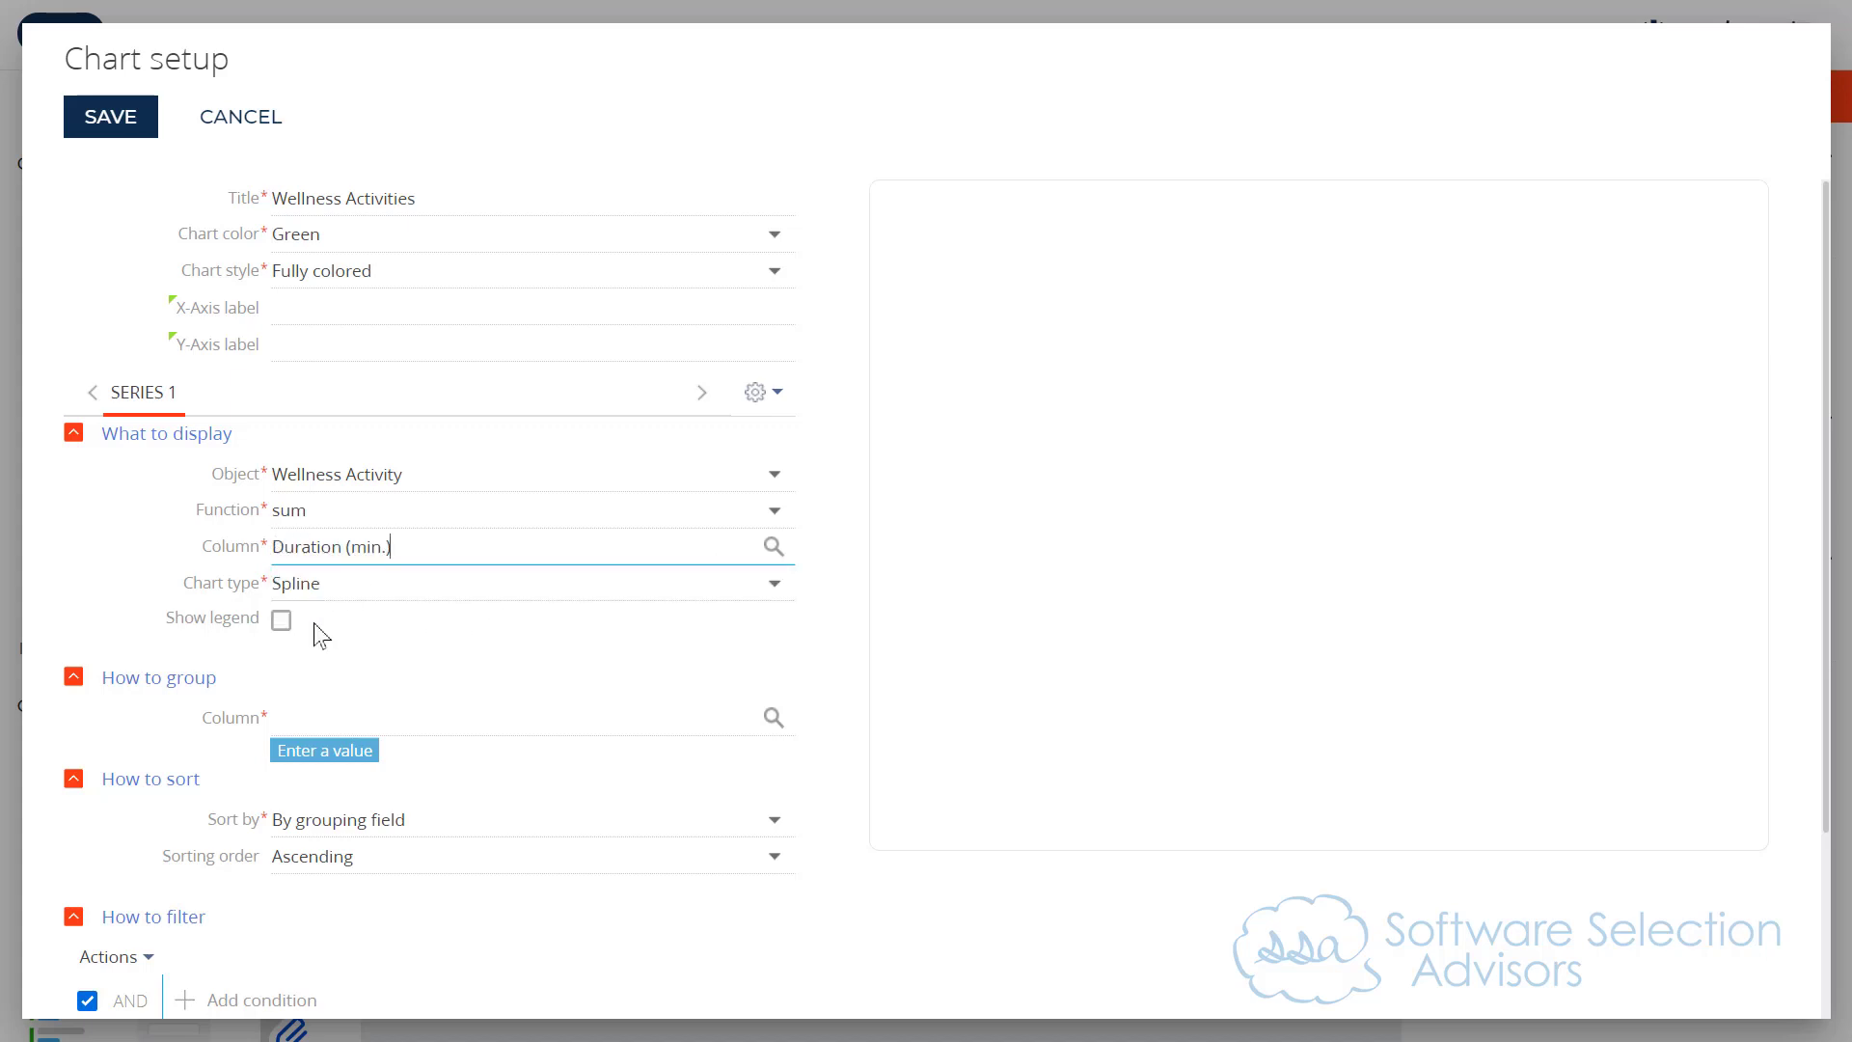
Step: Group the series by the Activity Date column using the Day, month, and year format
left_click(328, 716)
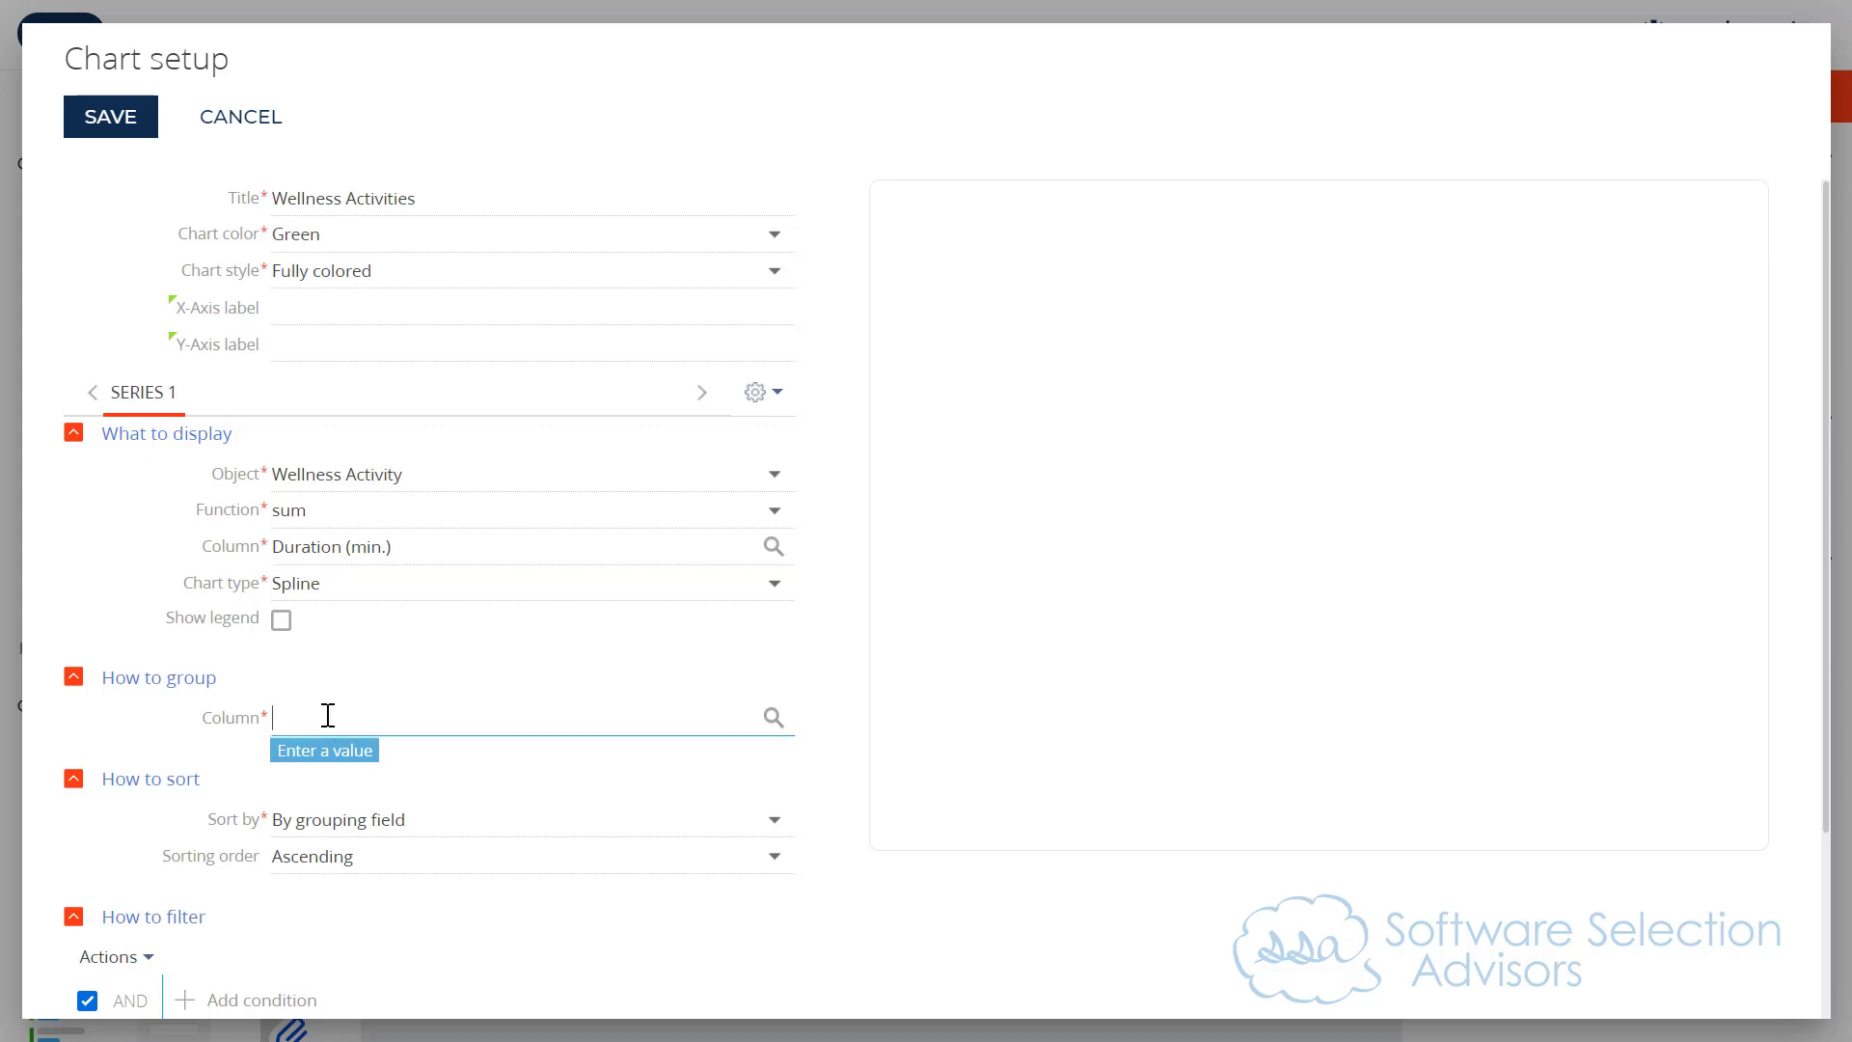
type("activ")
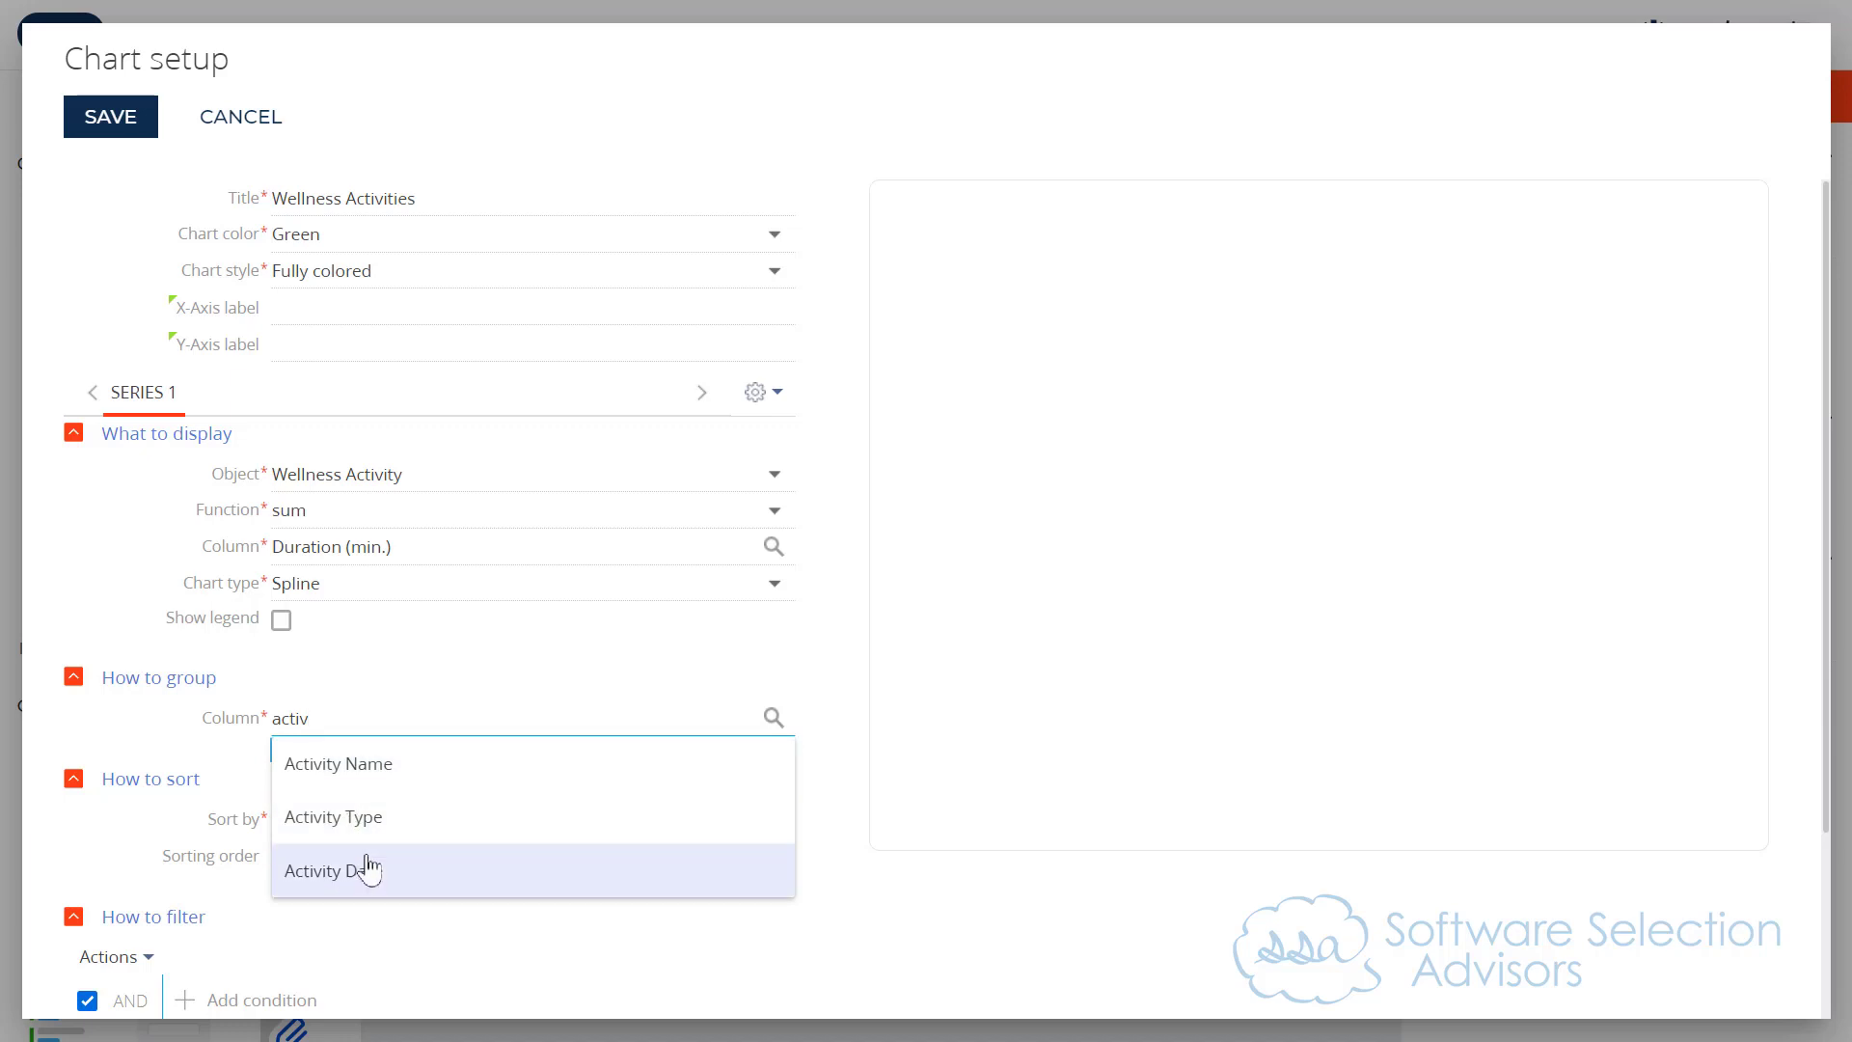
left_click(368, 866)
left_click(454, 754)
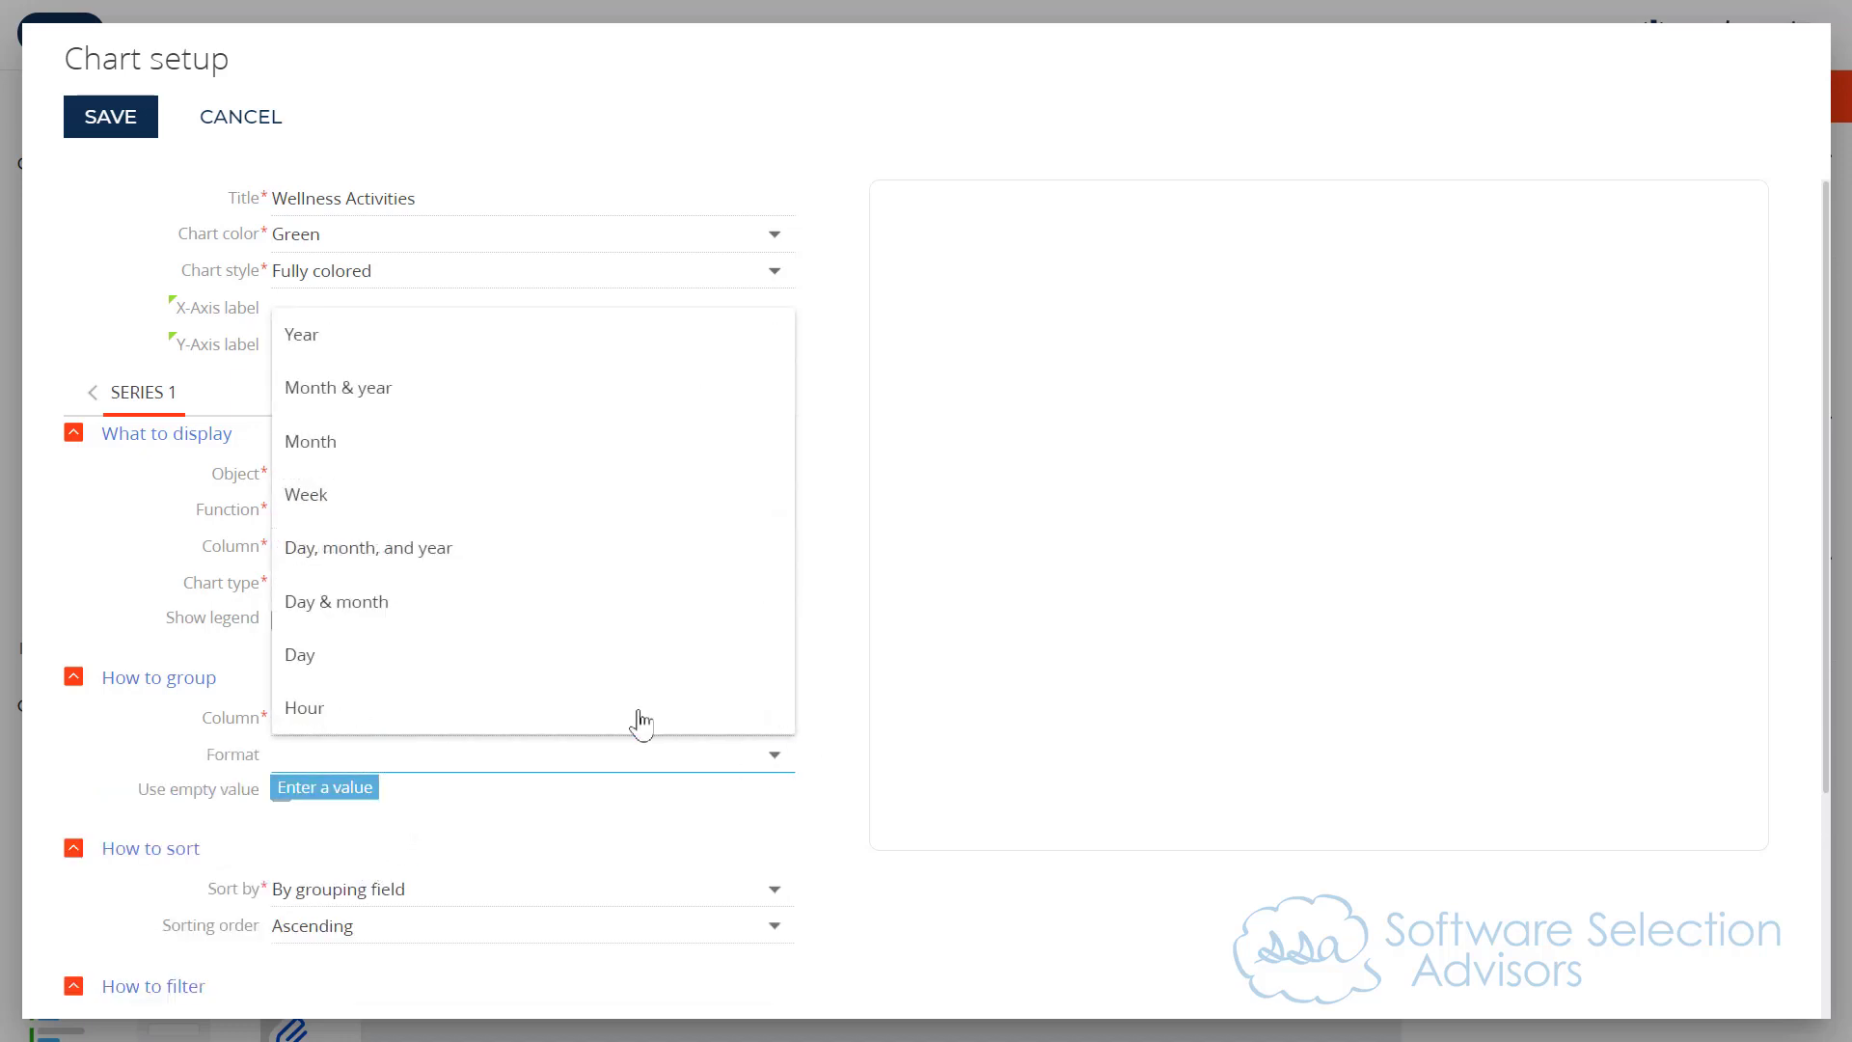
left_click(504, 554)
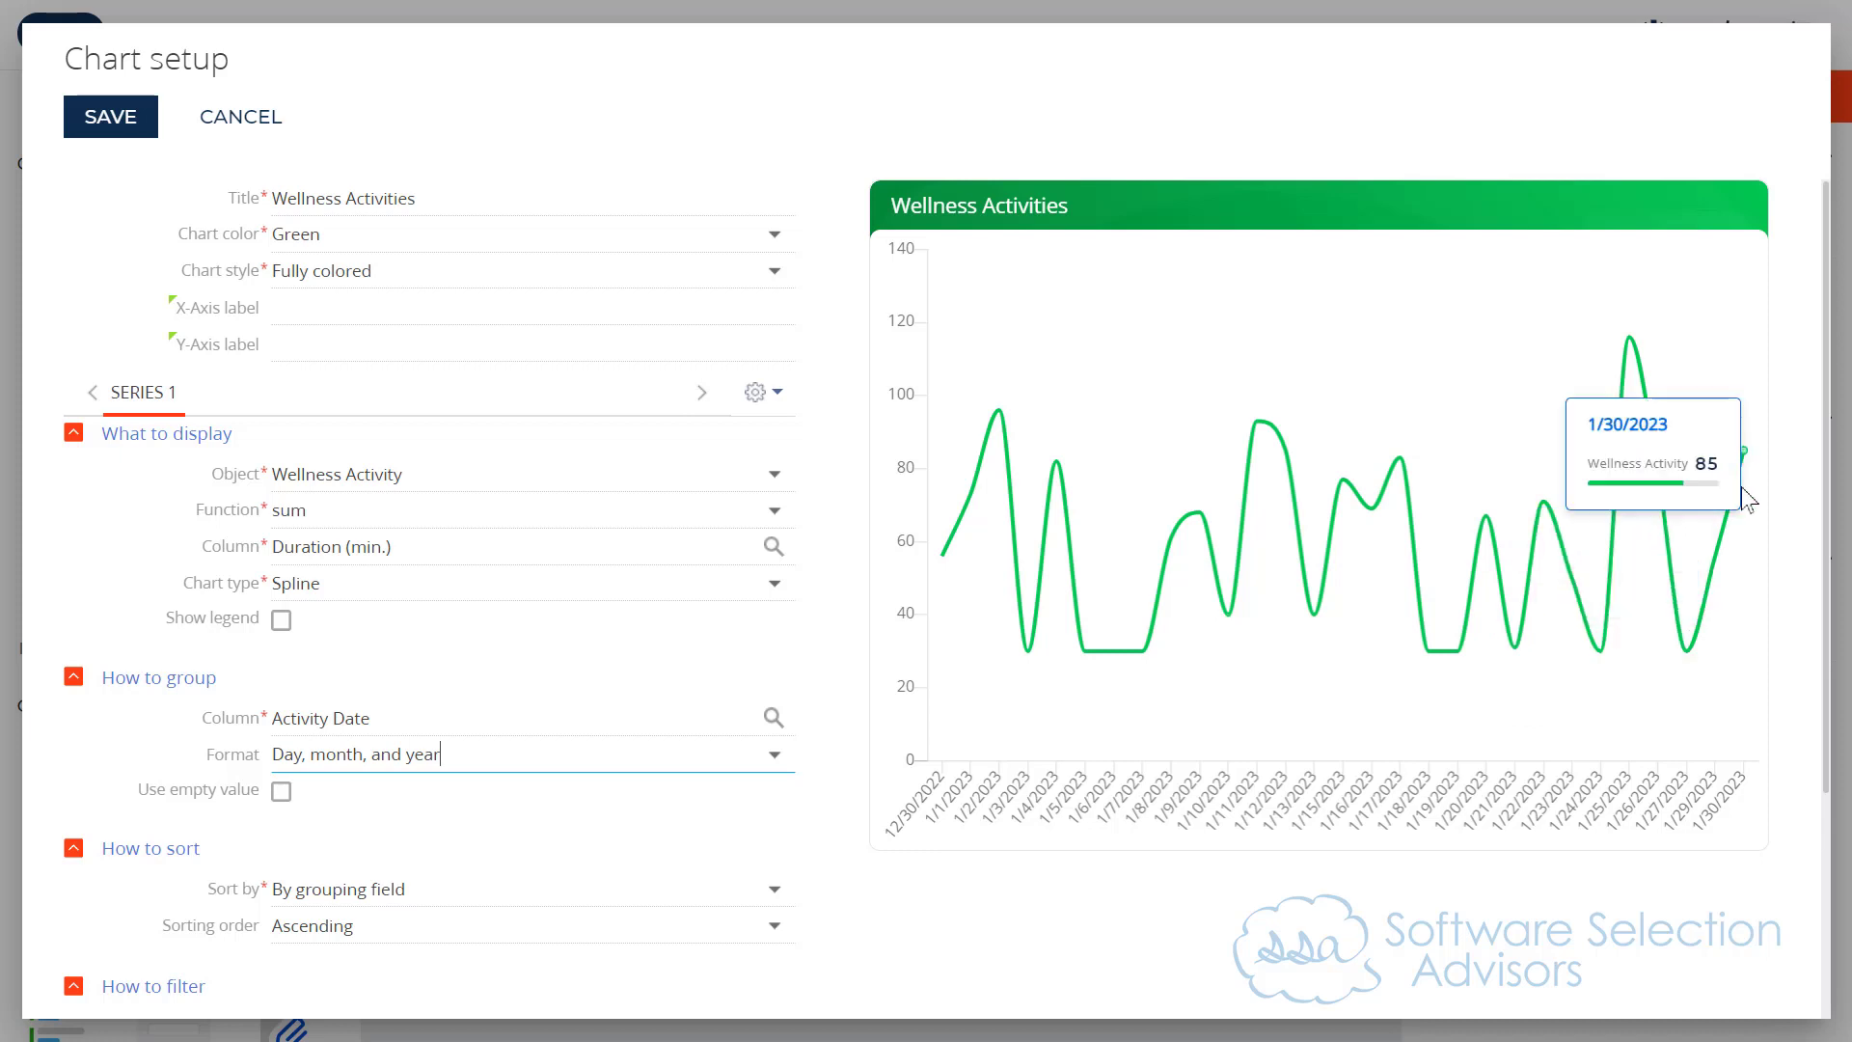
Step: Add a filter condition limiting the series' Activity Type to Running (Indoor) and Running (Outdoor)
scroll(671, 672, "down", 3)
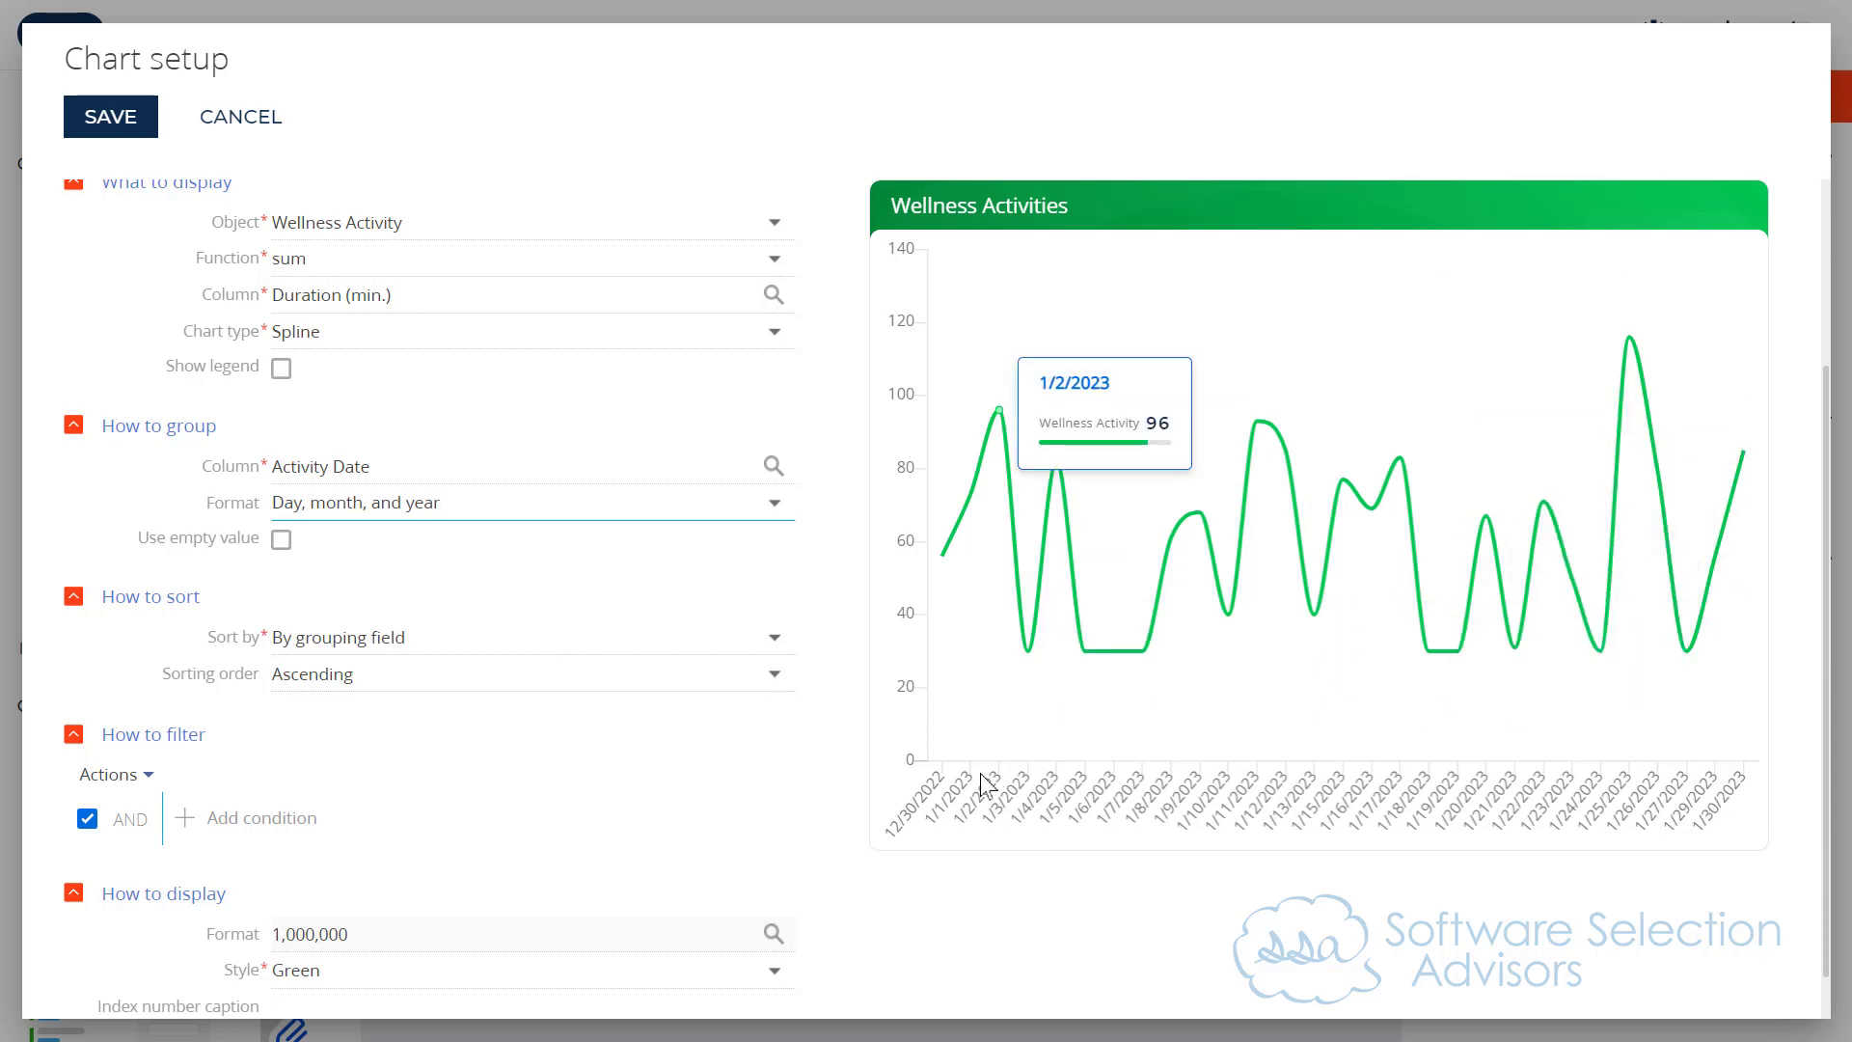
left_click(253, 821)
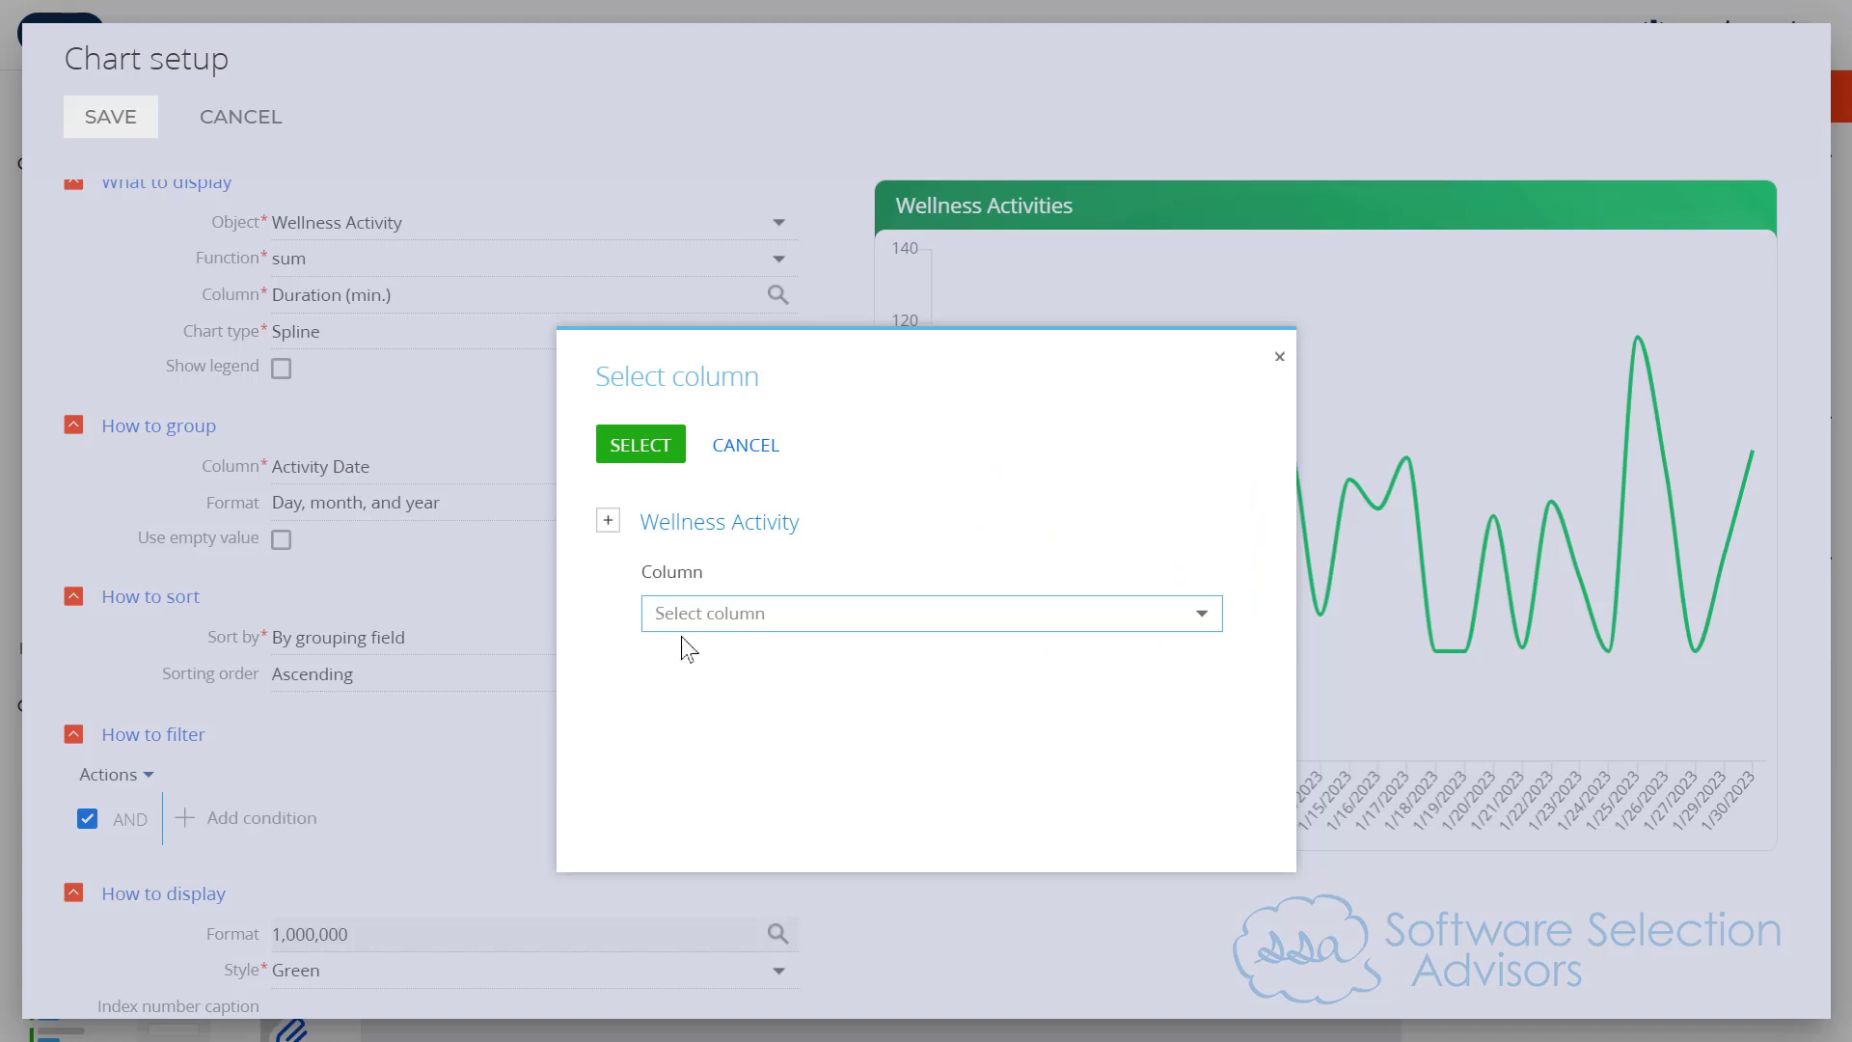
type("acti")
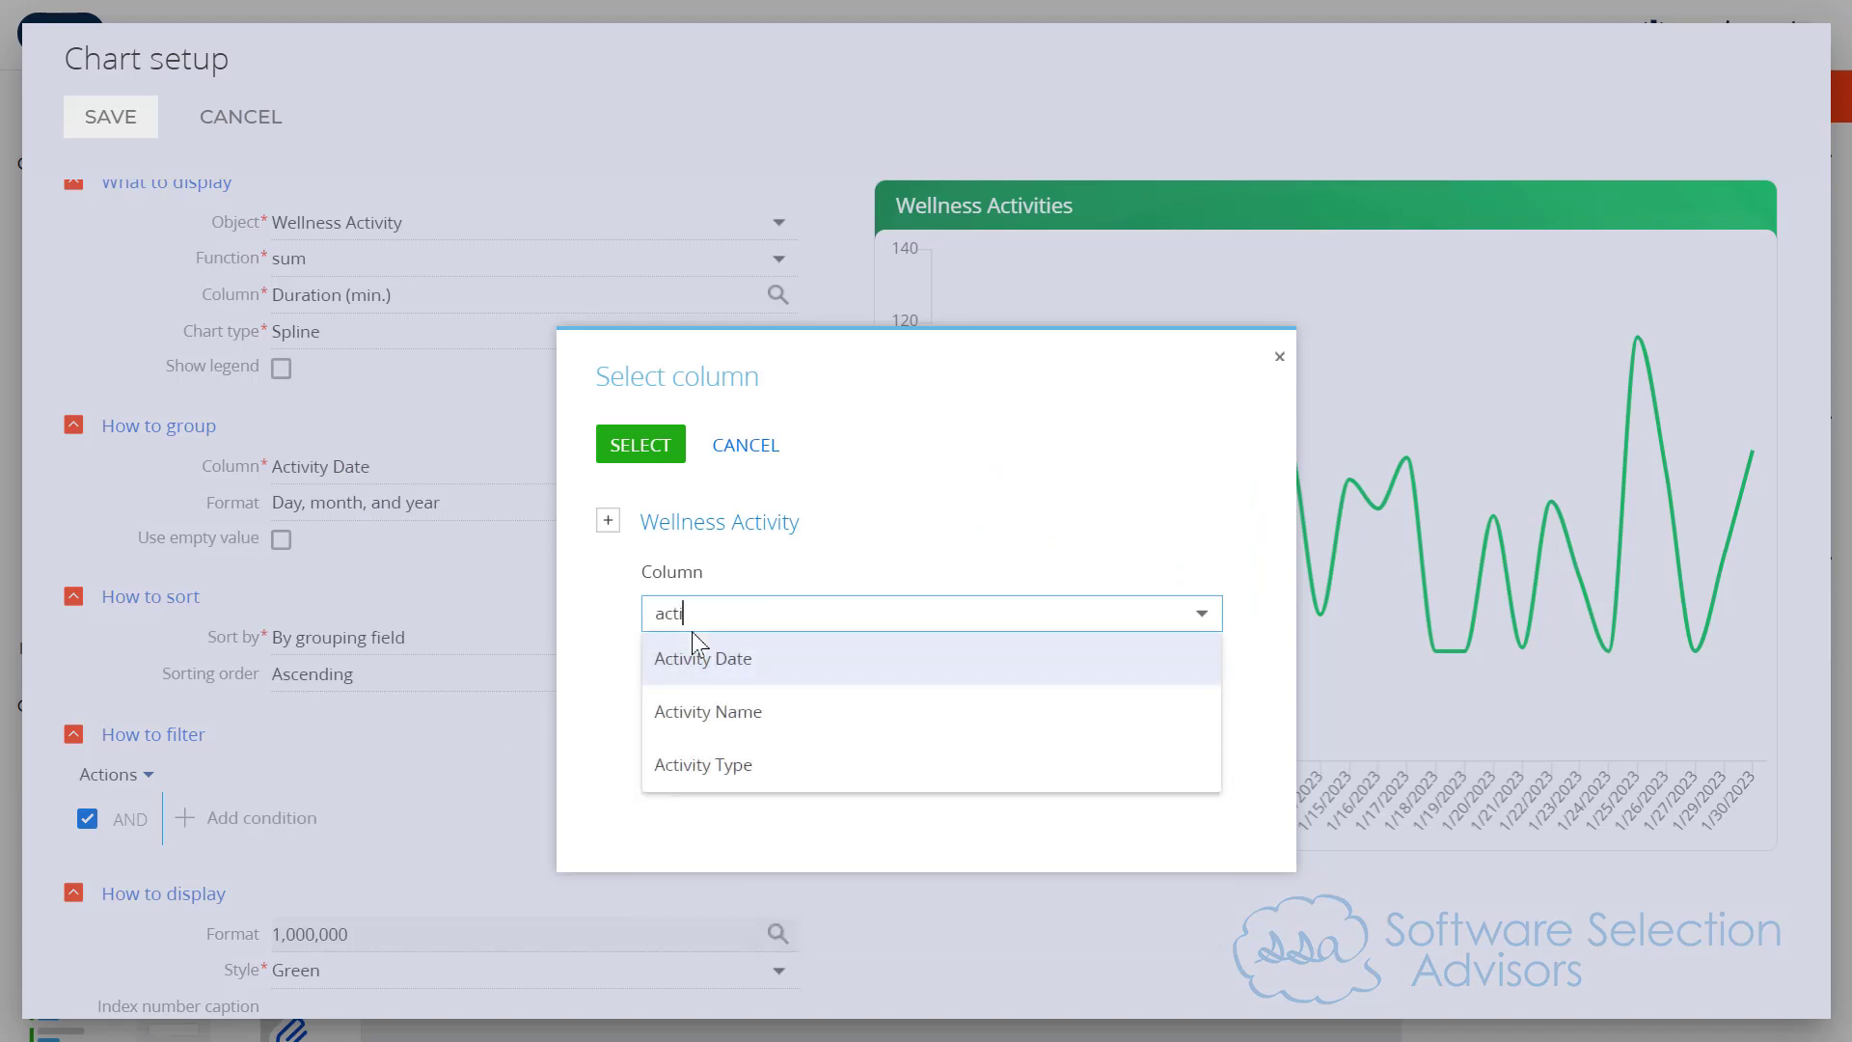
left_click(783, 762)
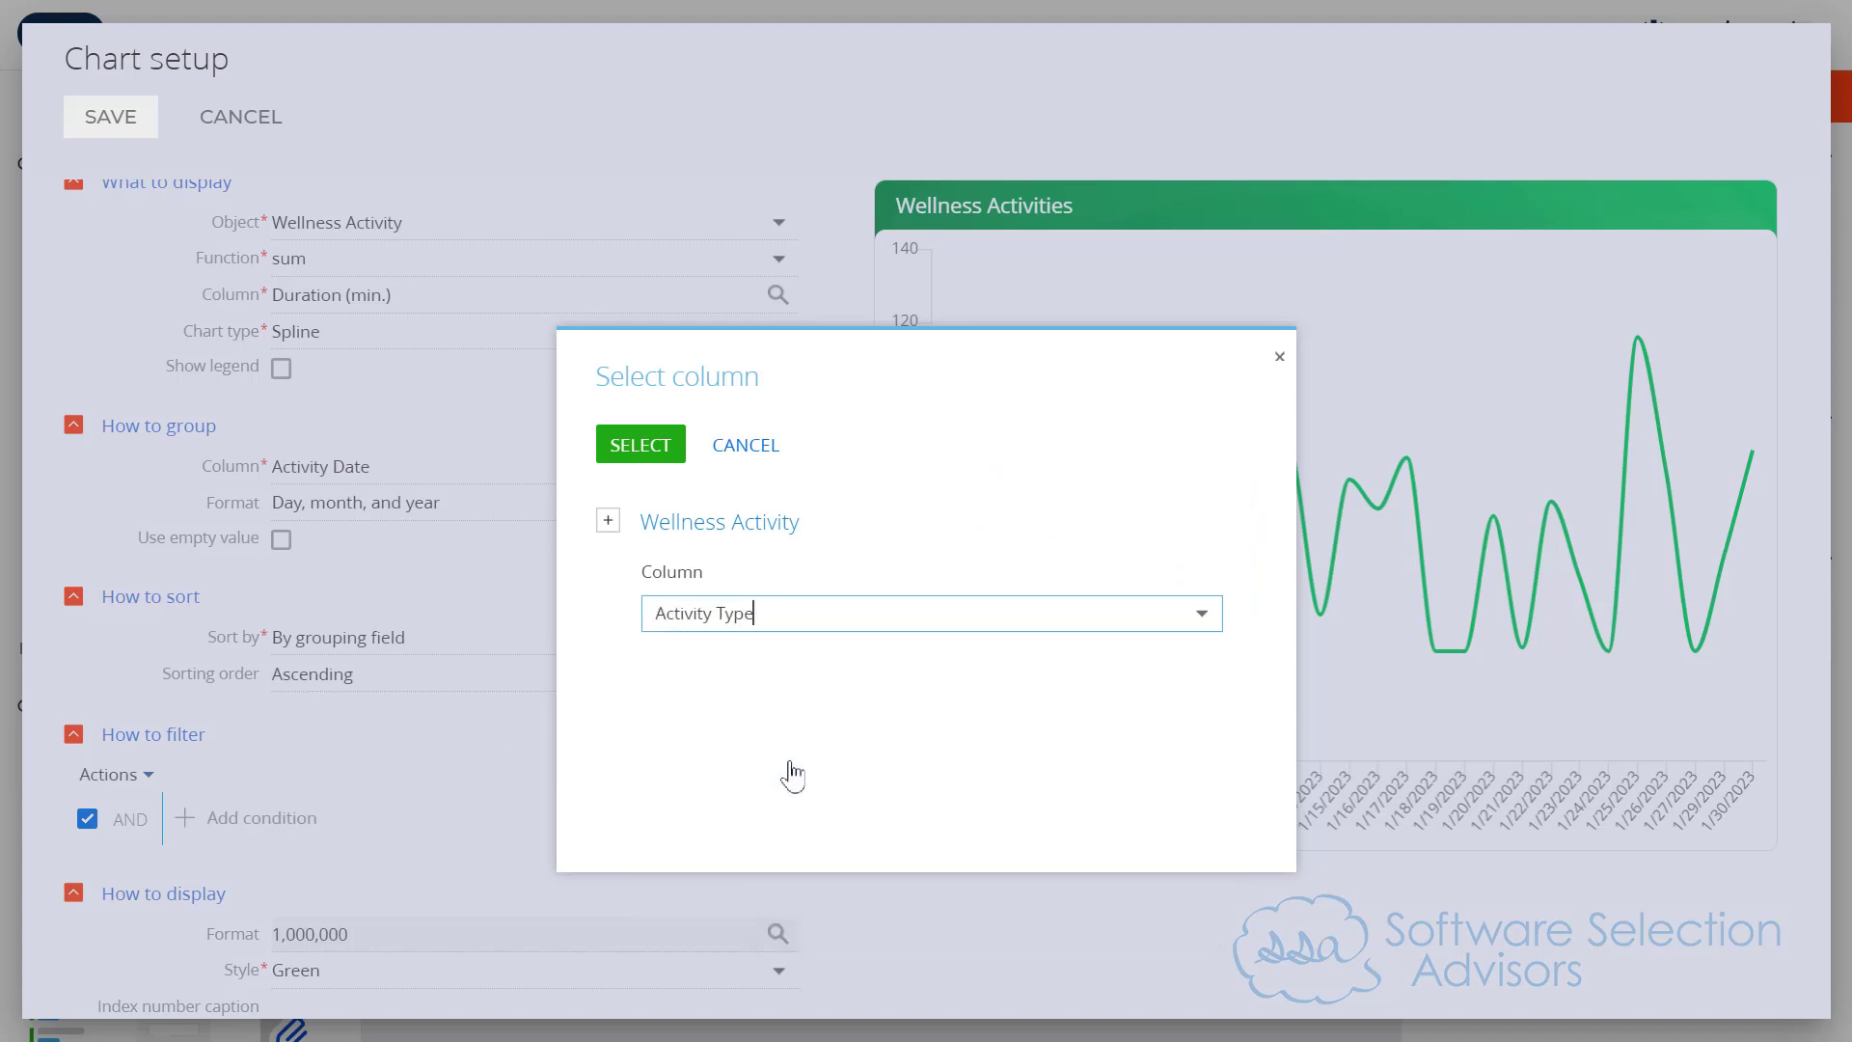
left_click(673, 449)
left_click(410, 809)
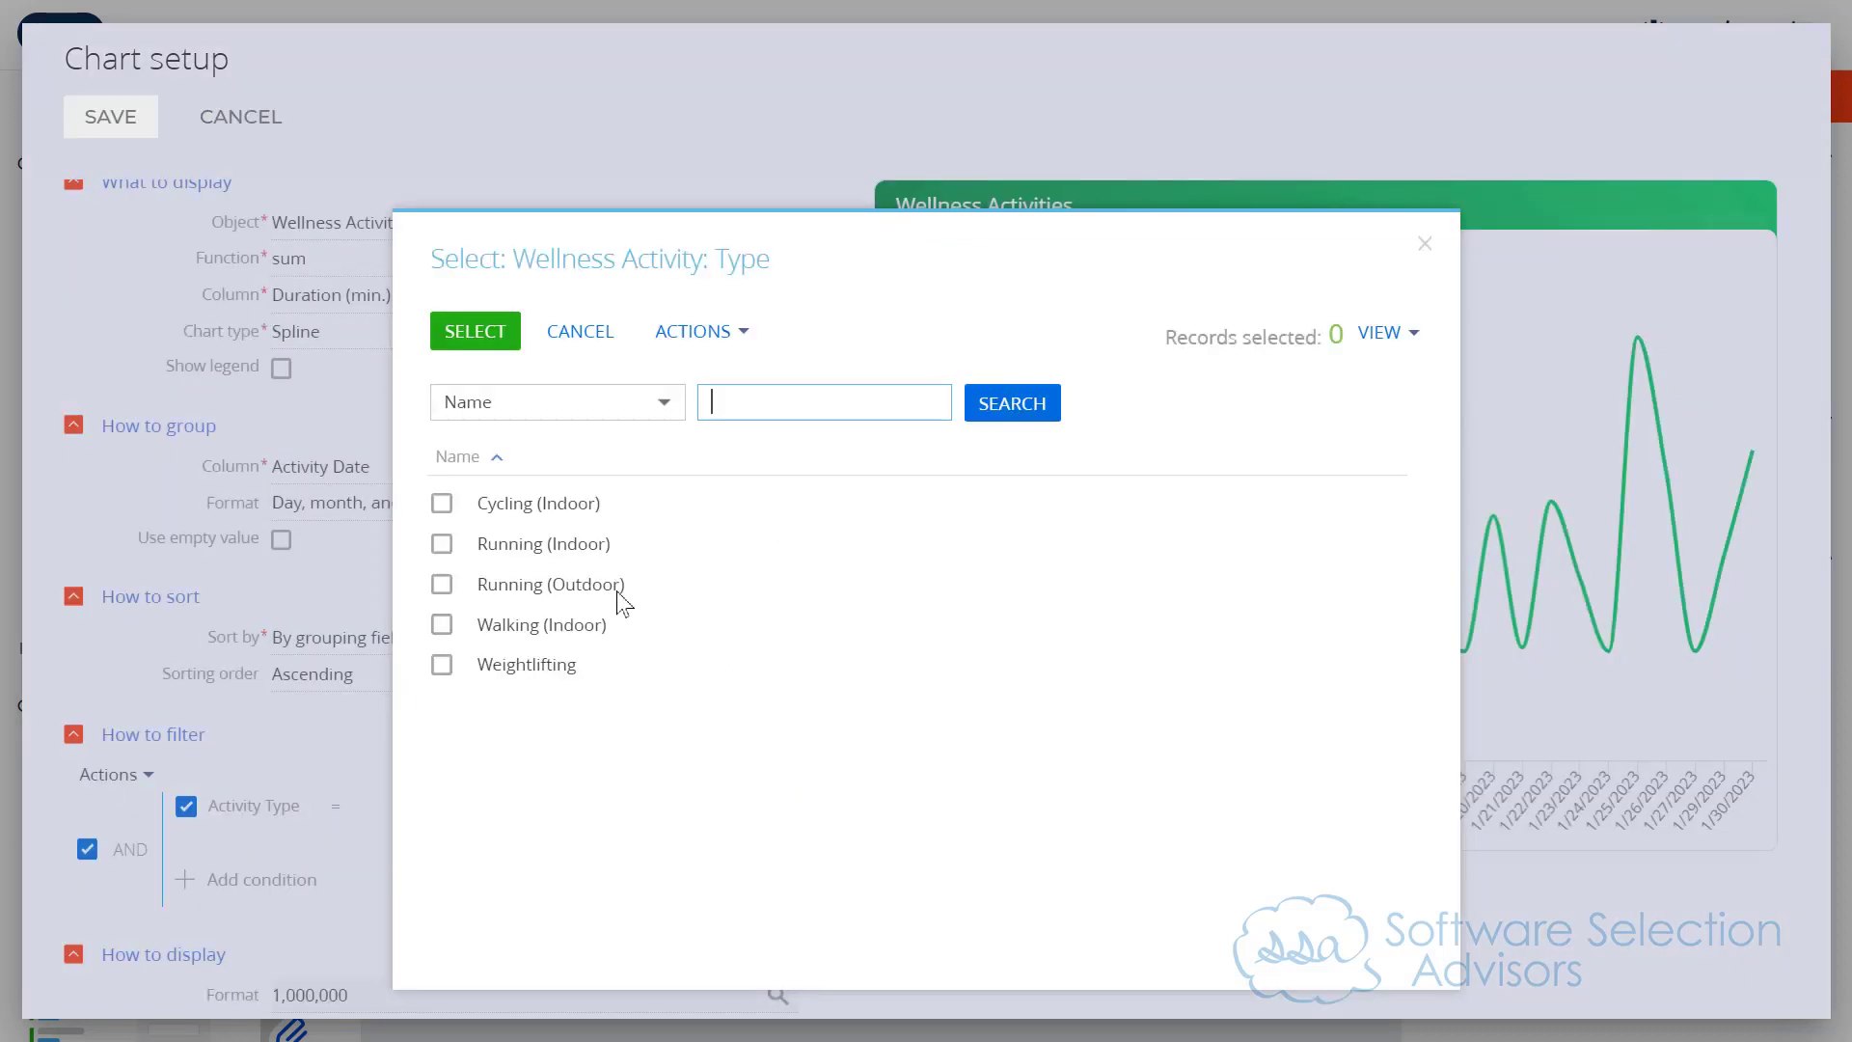
left_click(561, 554)
left_click(575, 586)
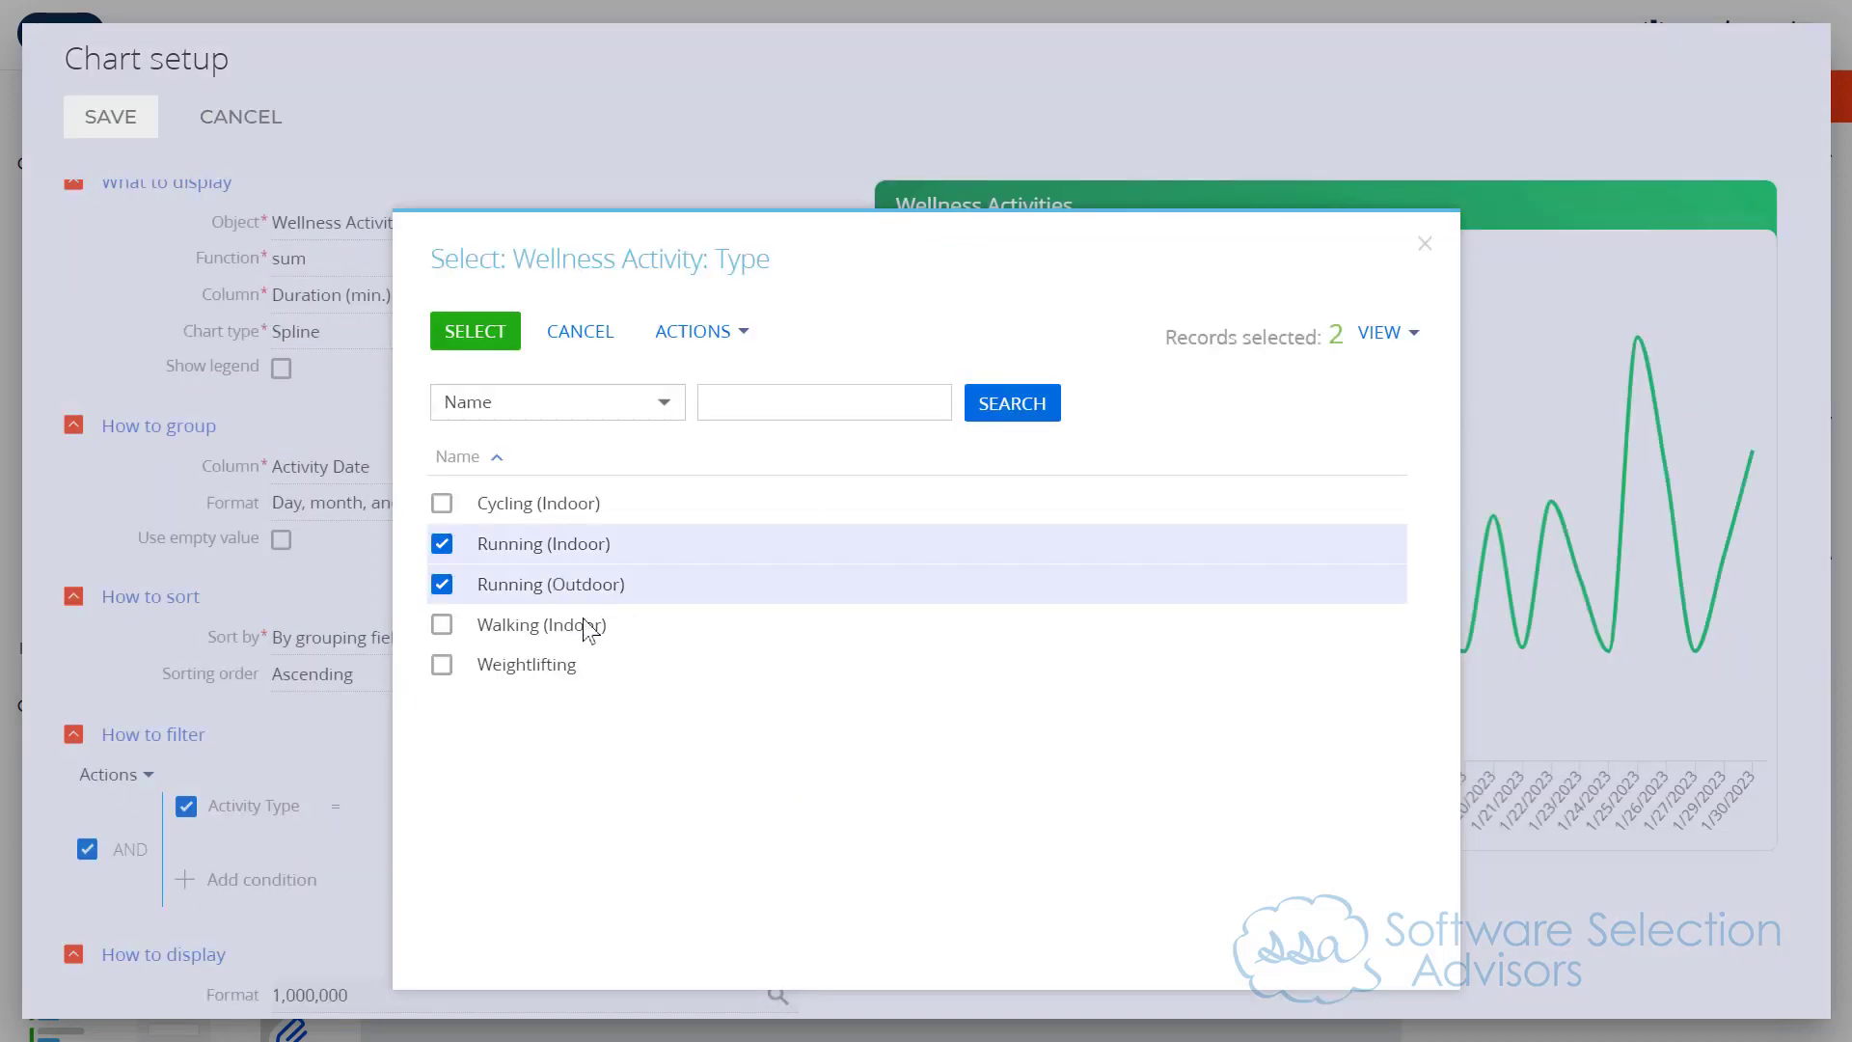
left_click(476, 337)
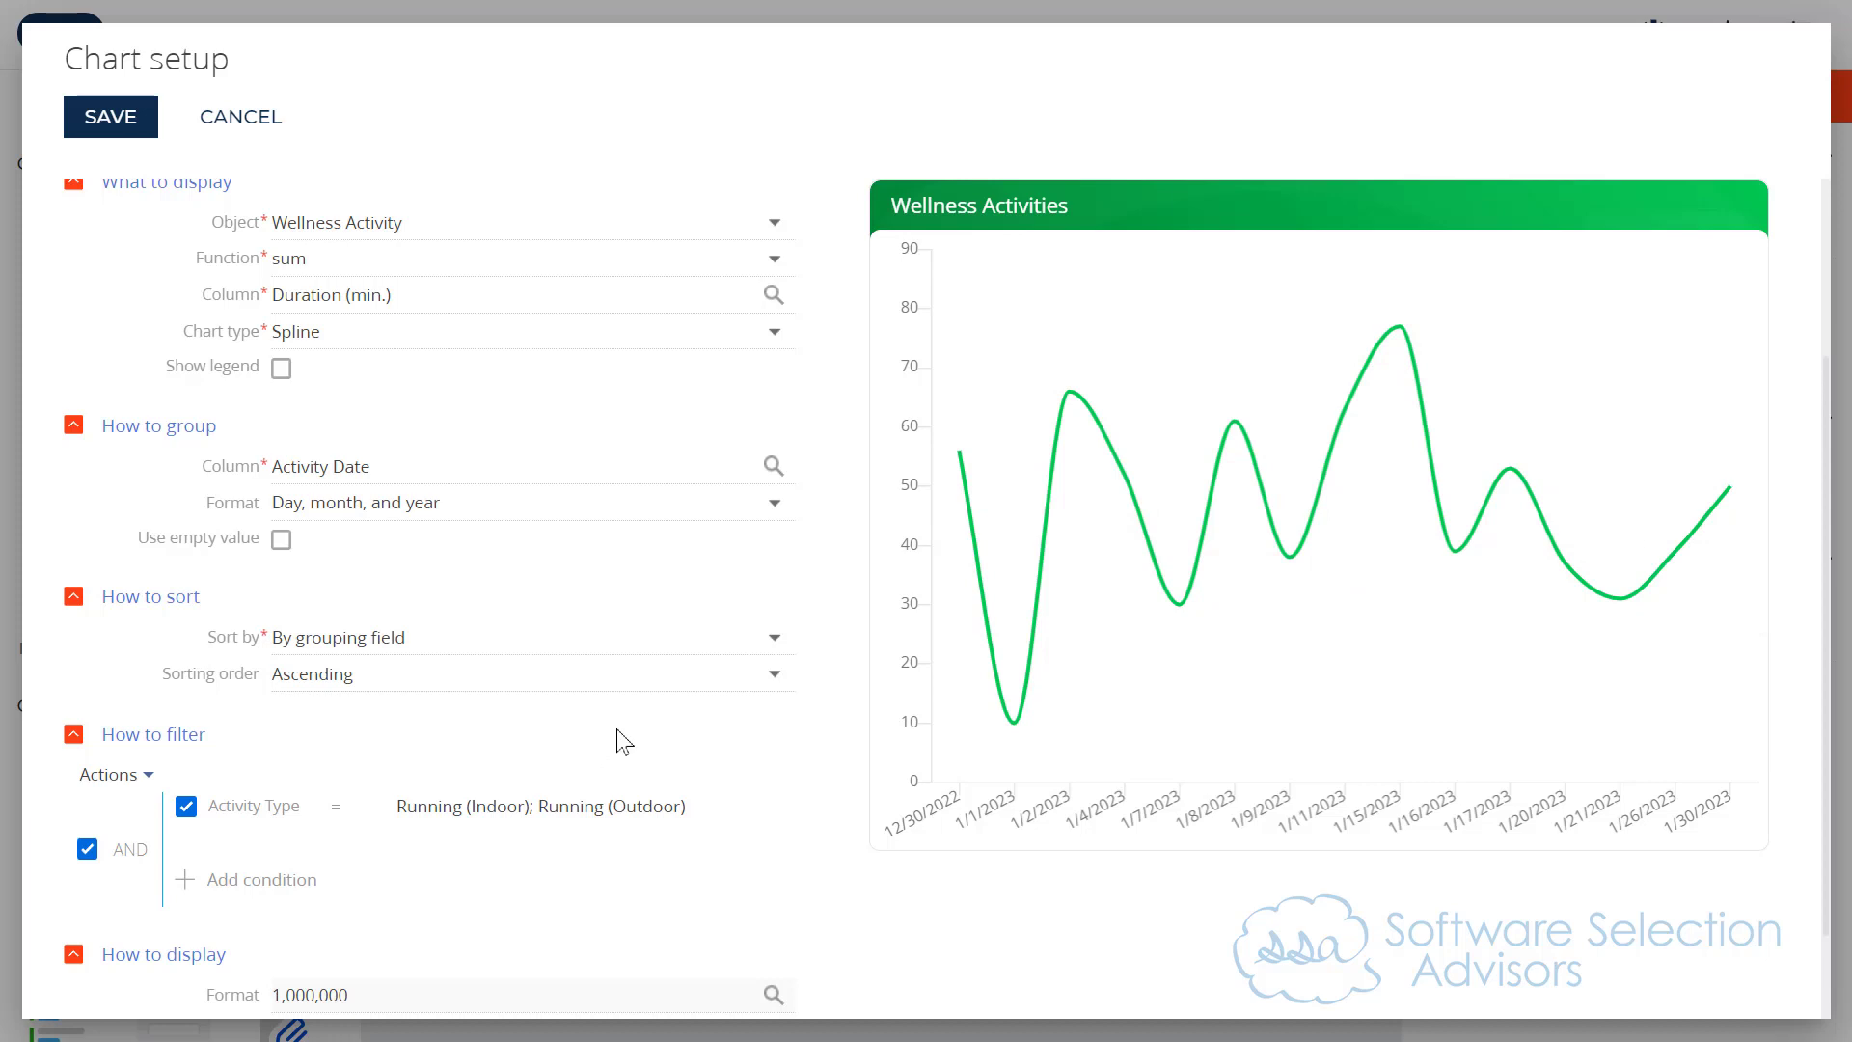
Step: Set the series' index number caption to Running
scroll(622, 738, "down", 1)
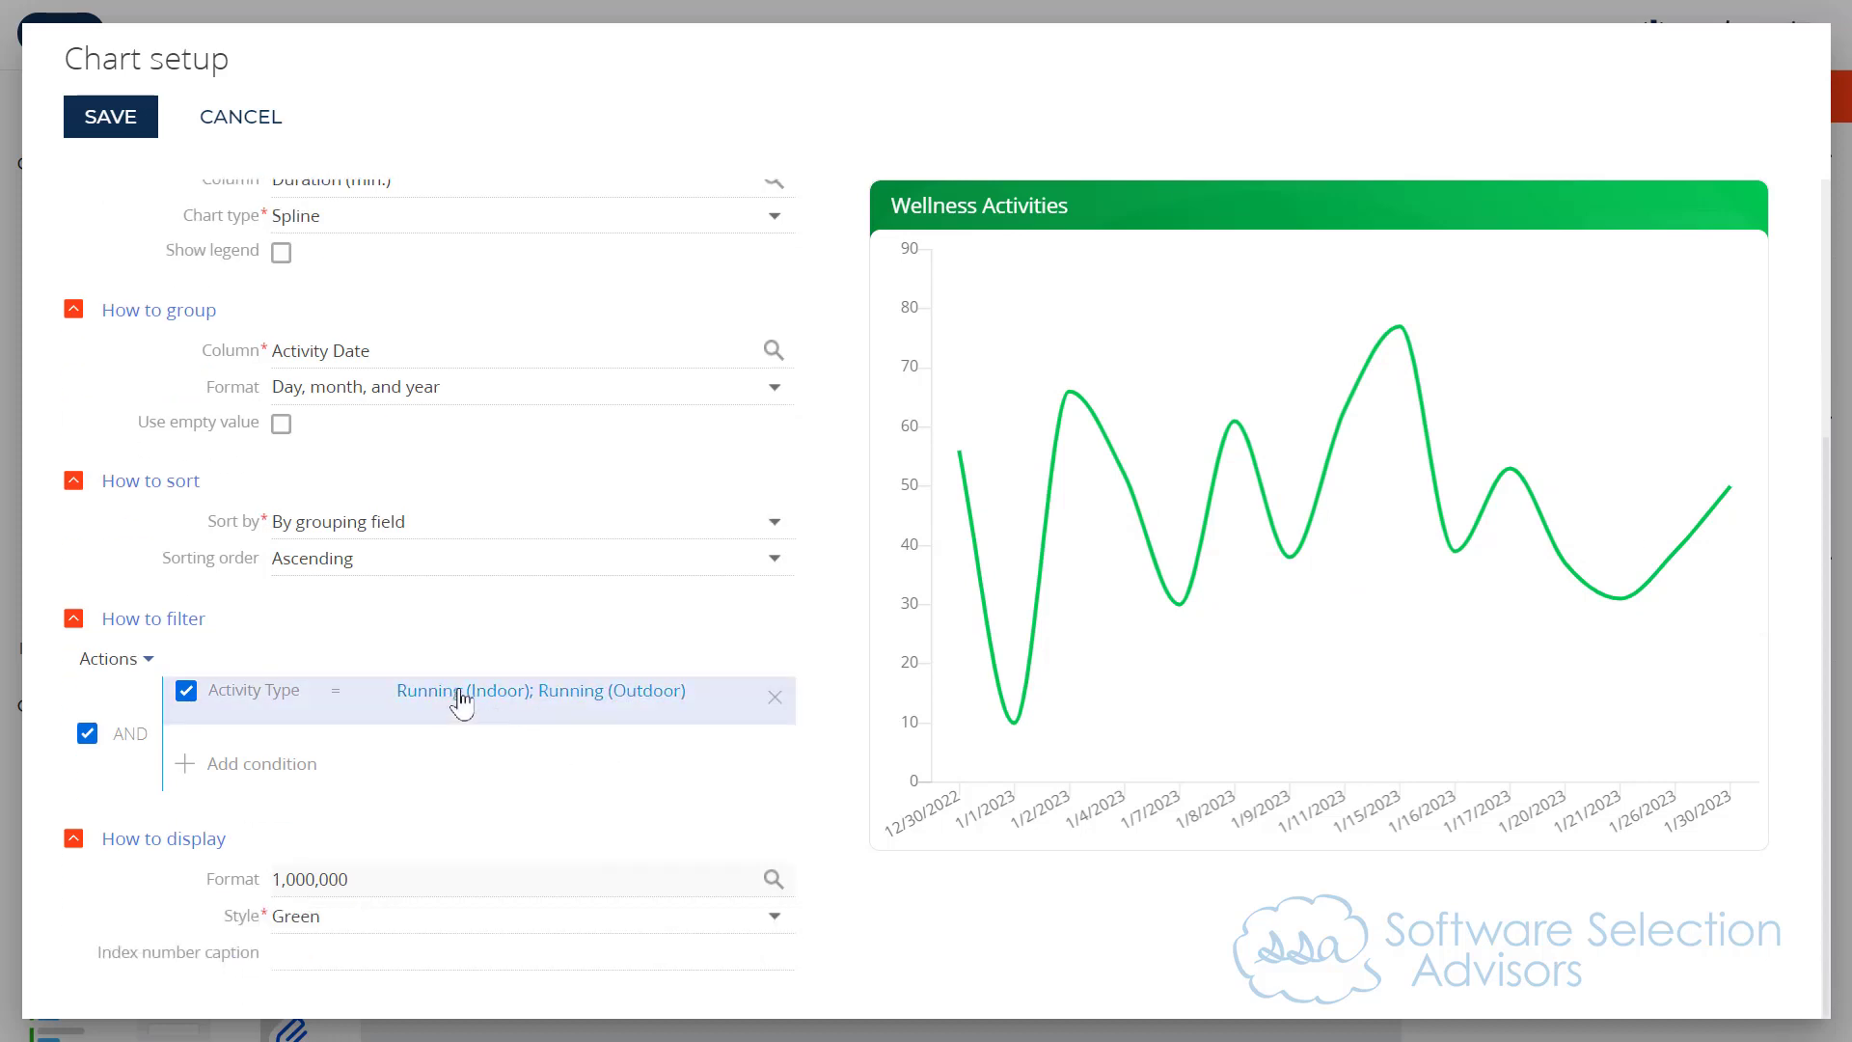
scroll(568, 762, "up", 3)
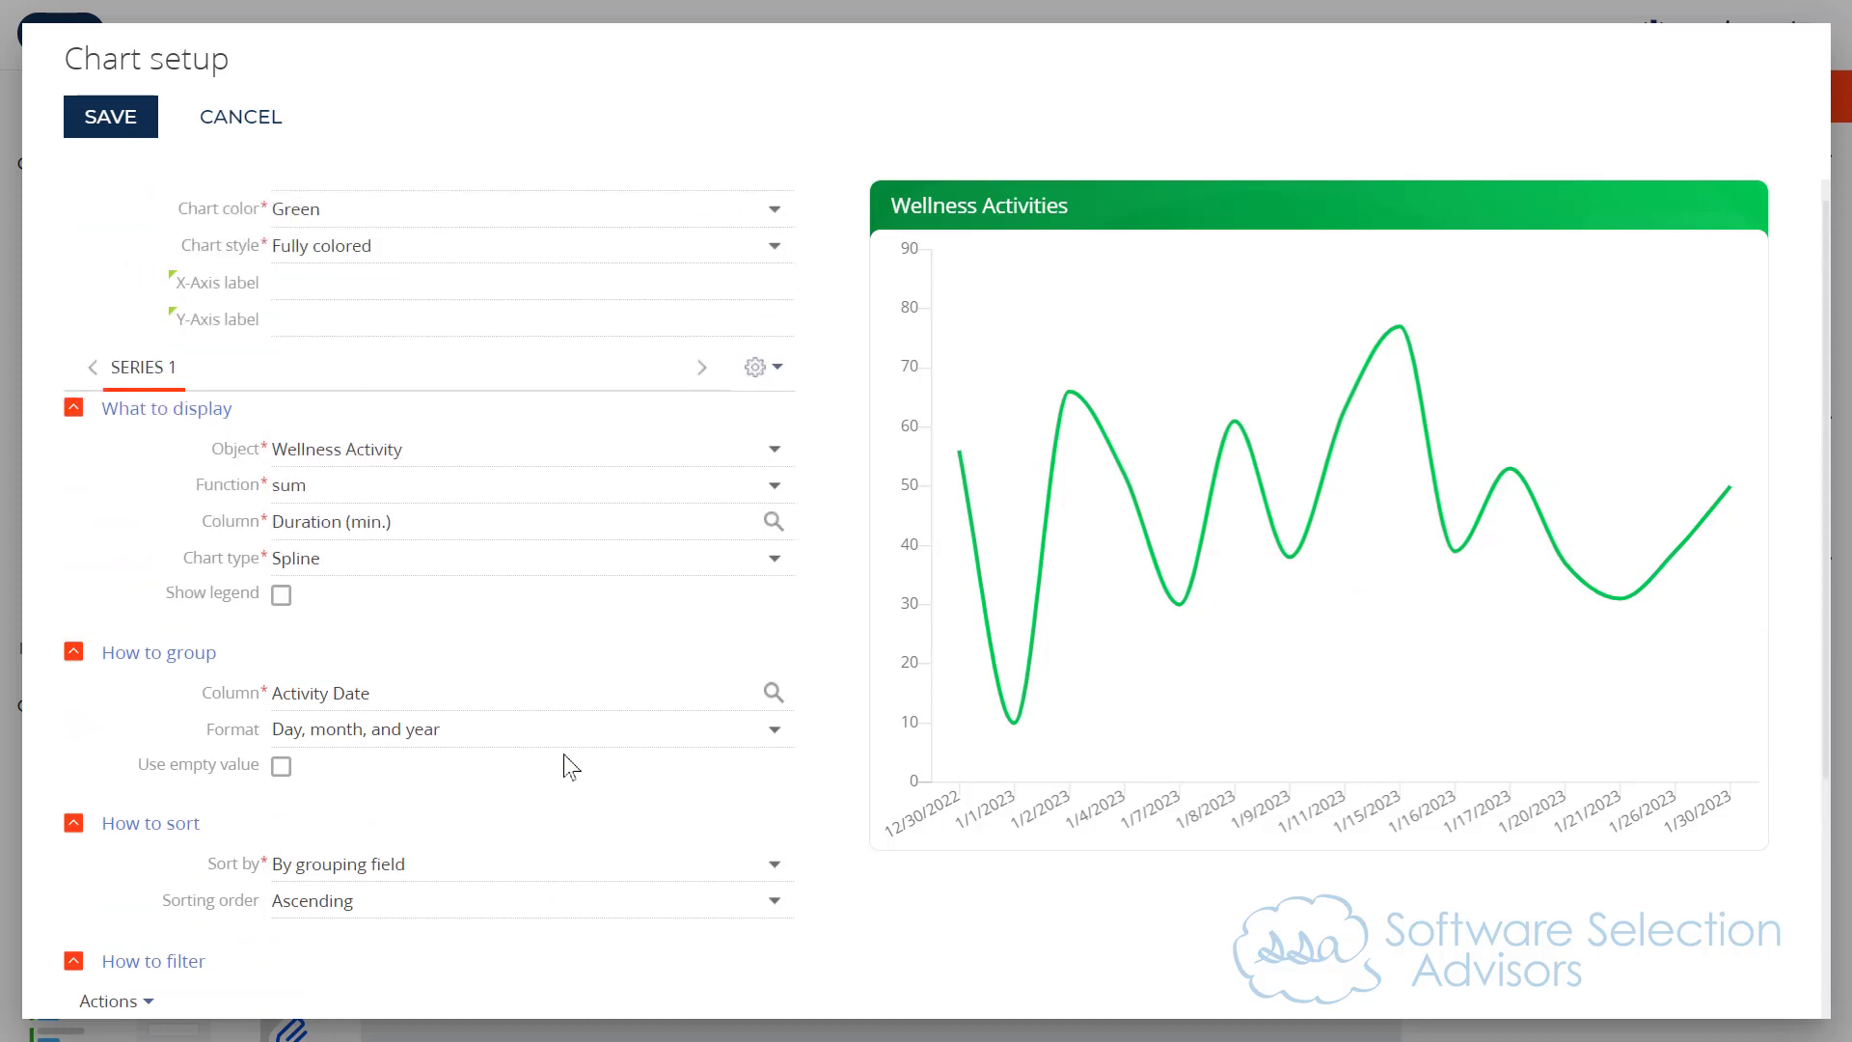
scroll(571, 767, "up", 1)
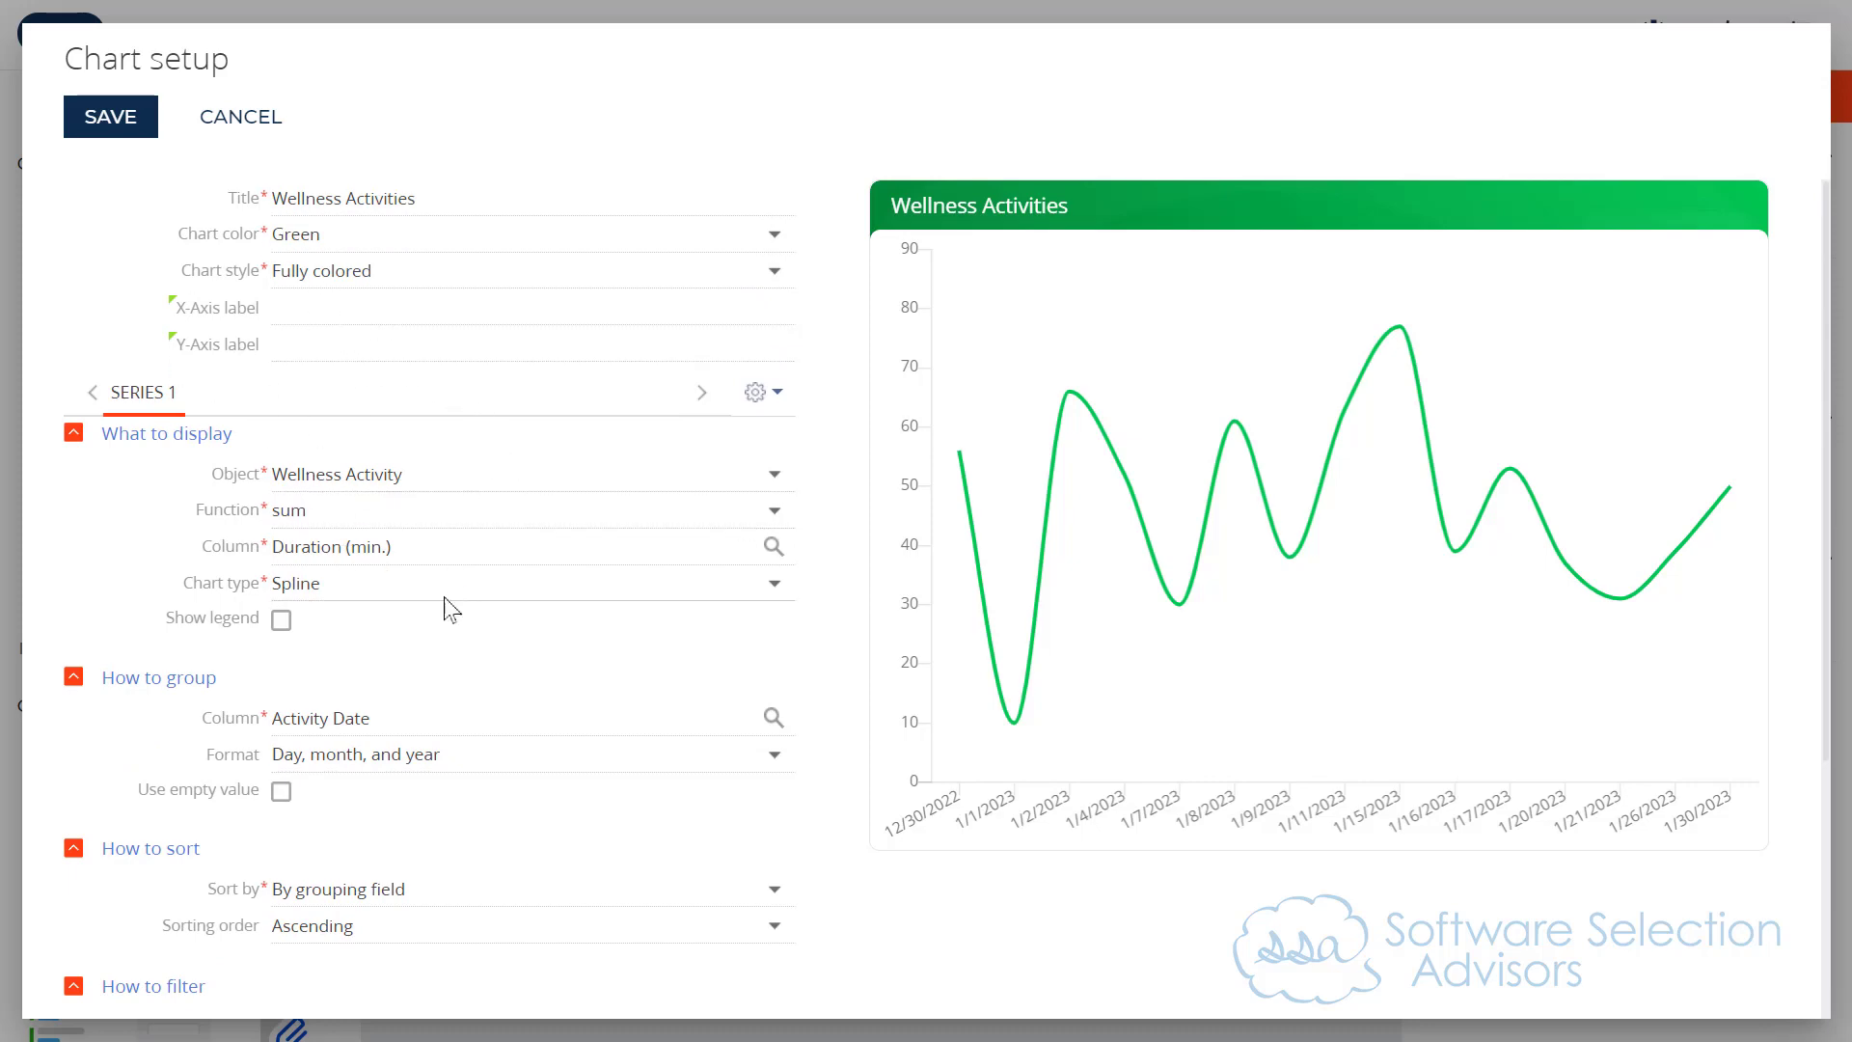
scroll(452, 609, "down", 3)
left_click(308, 953)
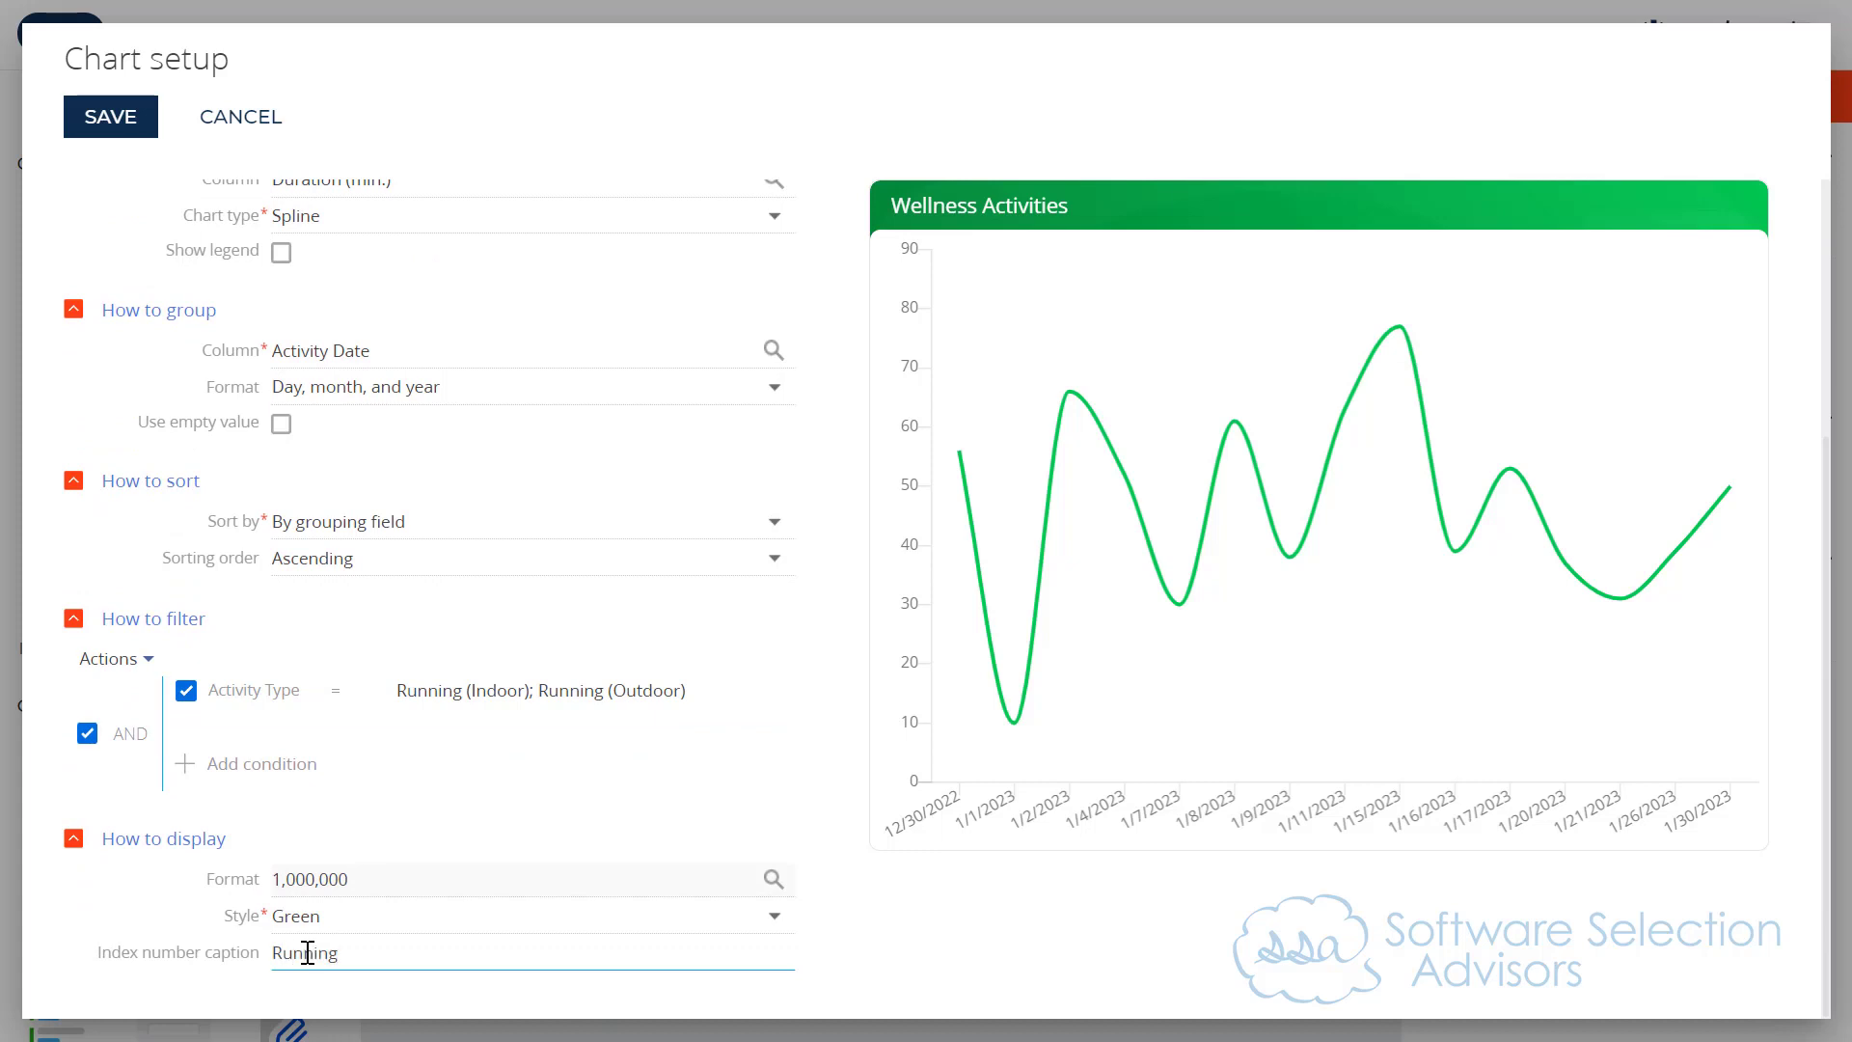
type("Running")
scroll(556, 690, "up", 3)
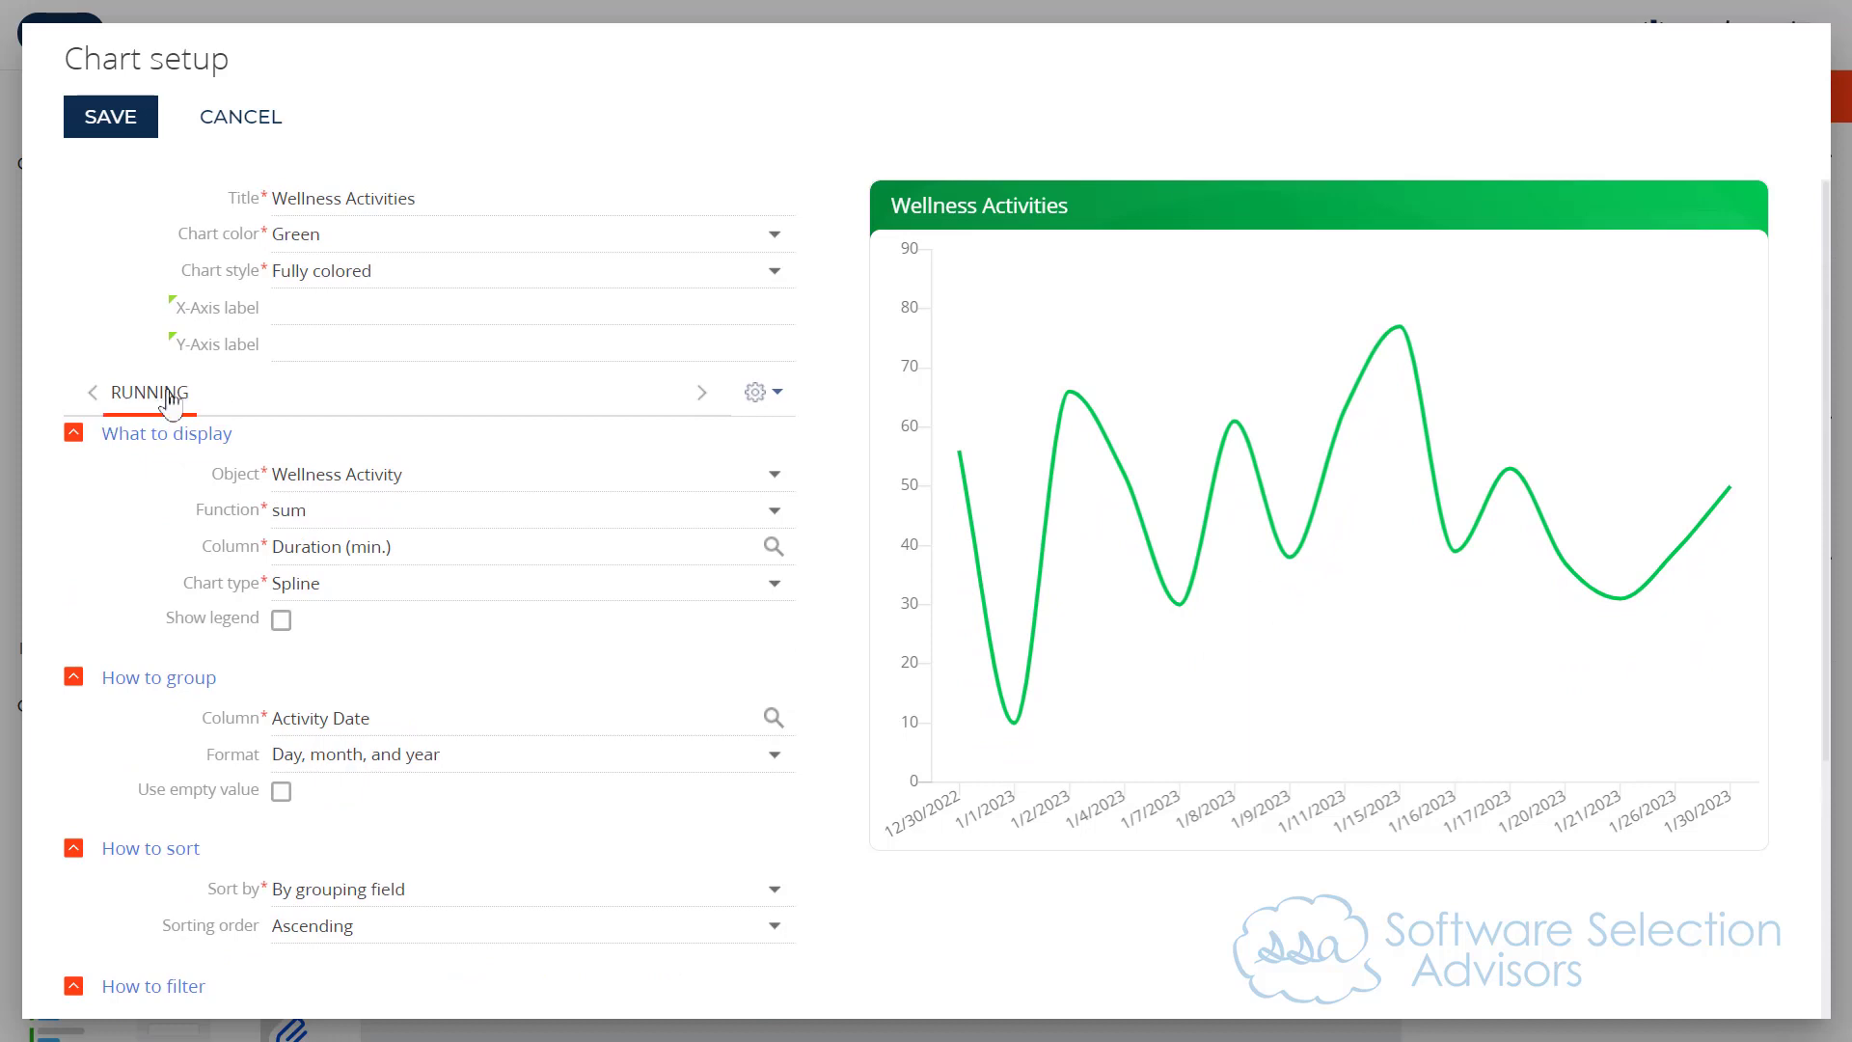
left_click(414, 463)
scroll(530, 628, "down", 1)
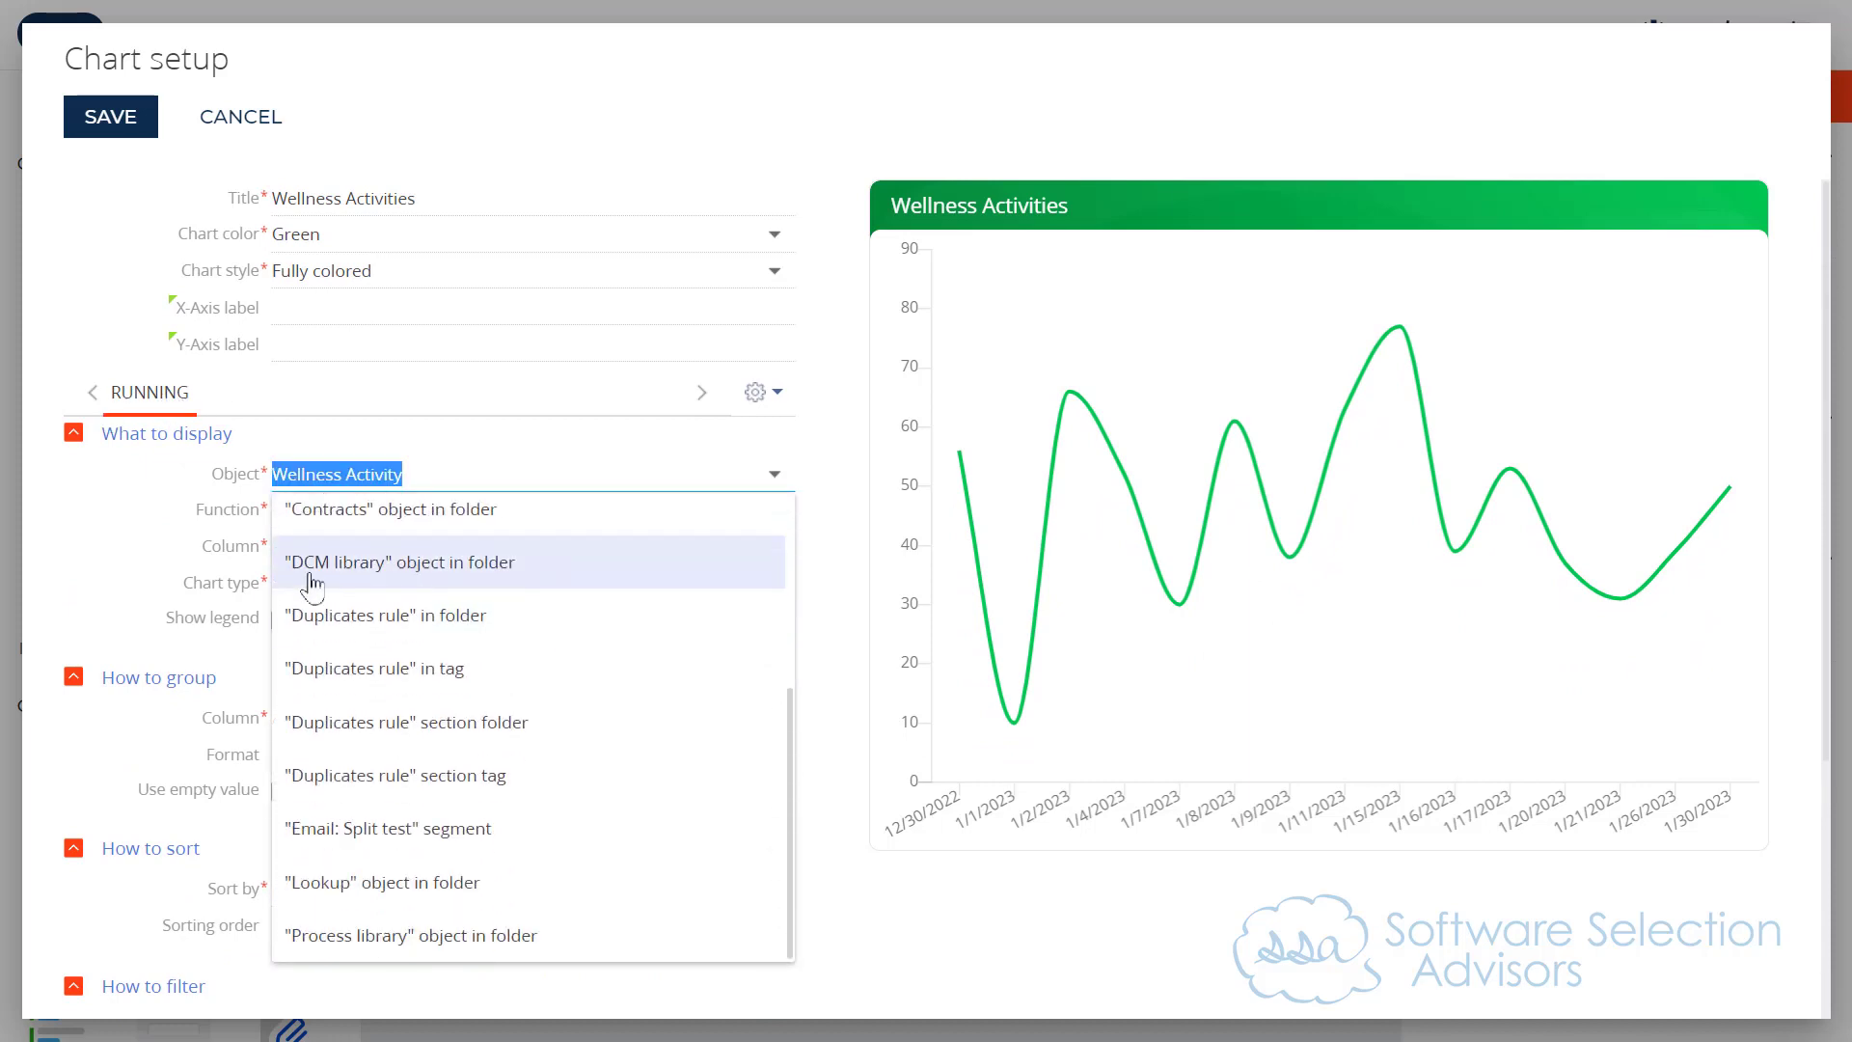
left_click(135, 552)
Step: Change the Running series' display style to Red
scroll(550, 586, "down", 3)
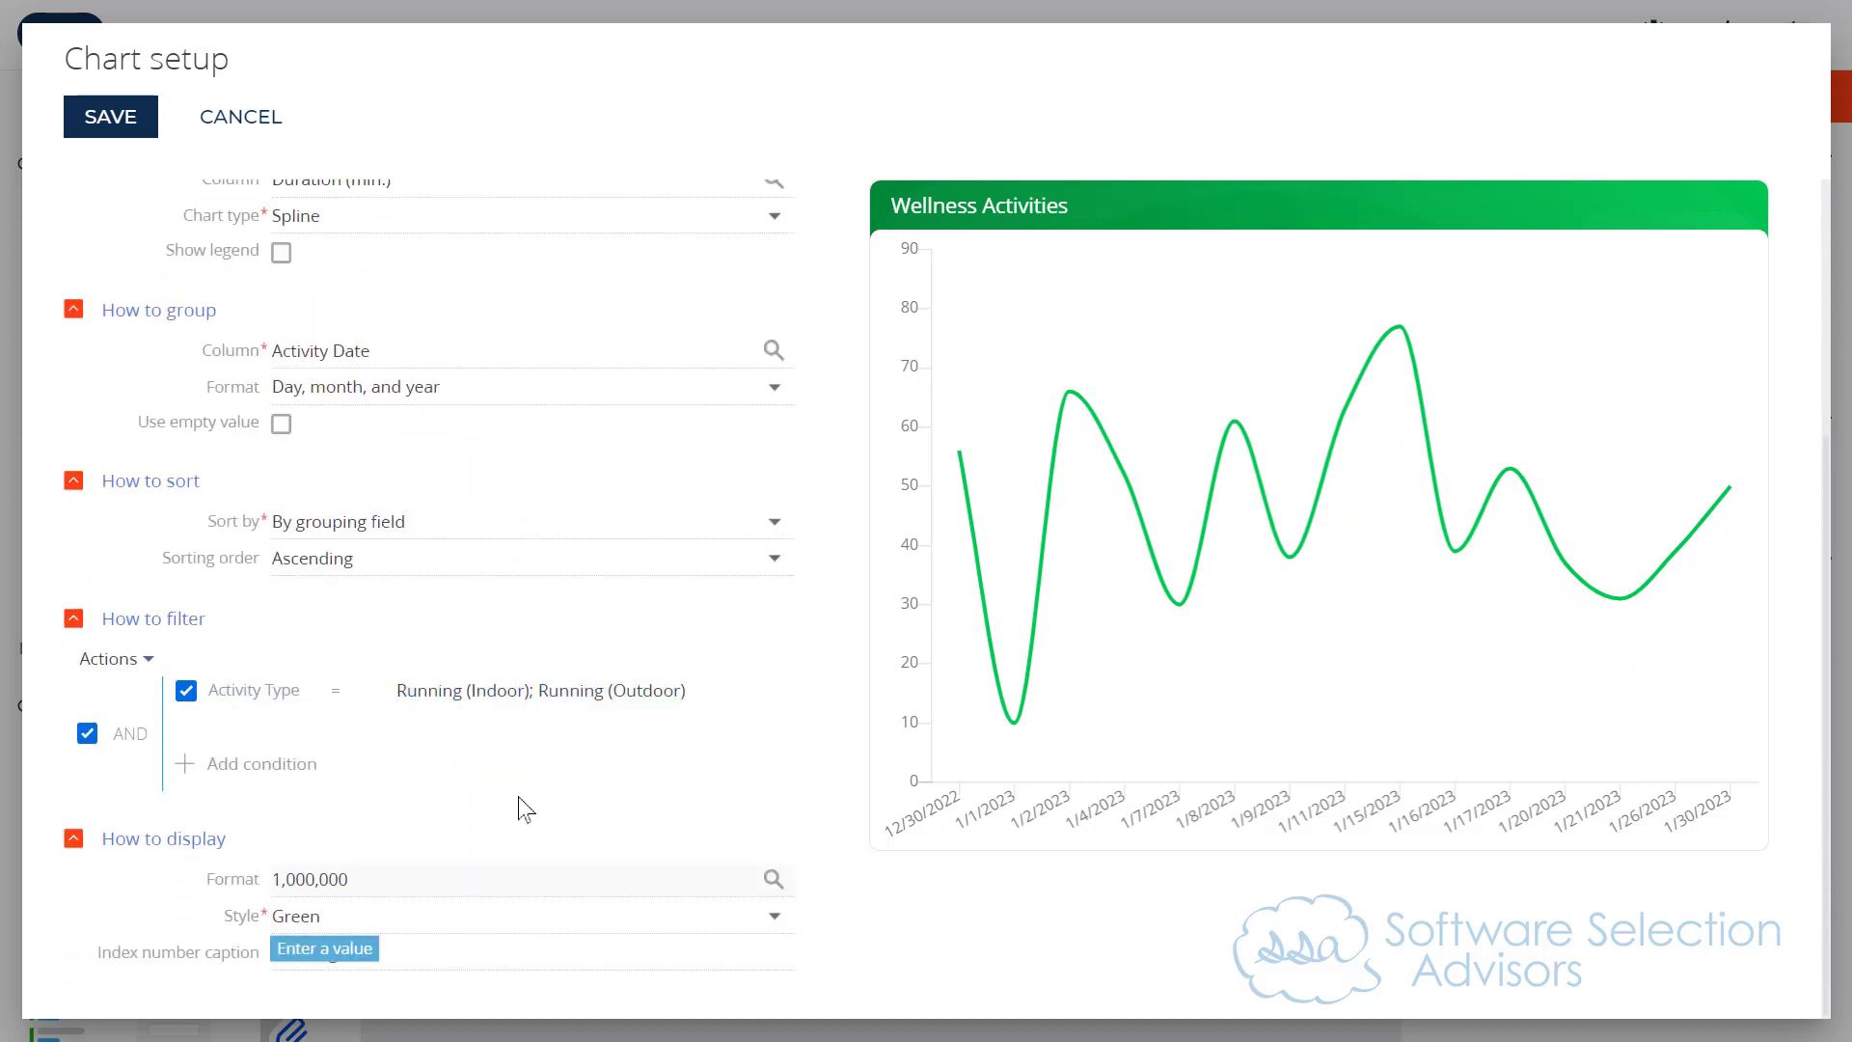
left_click(386, 917)
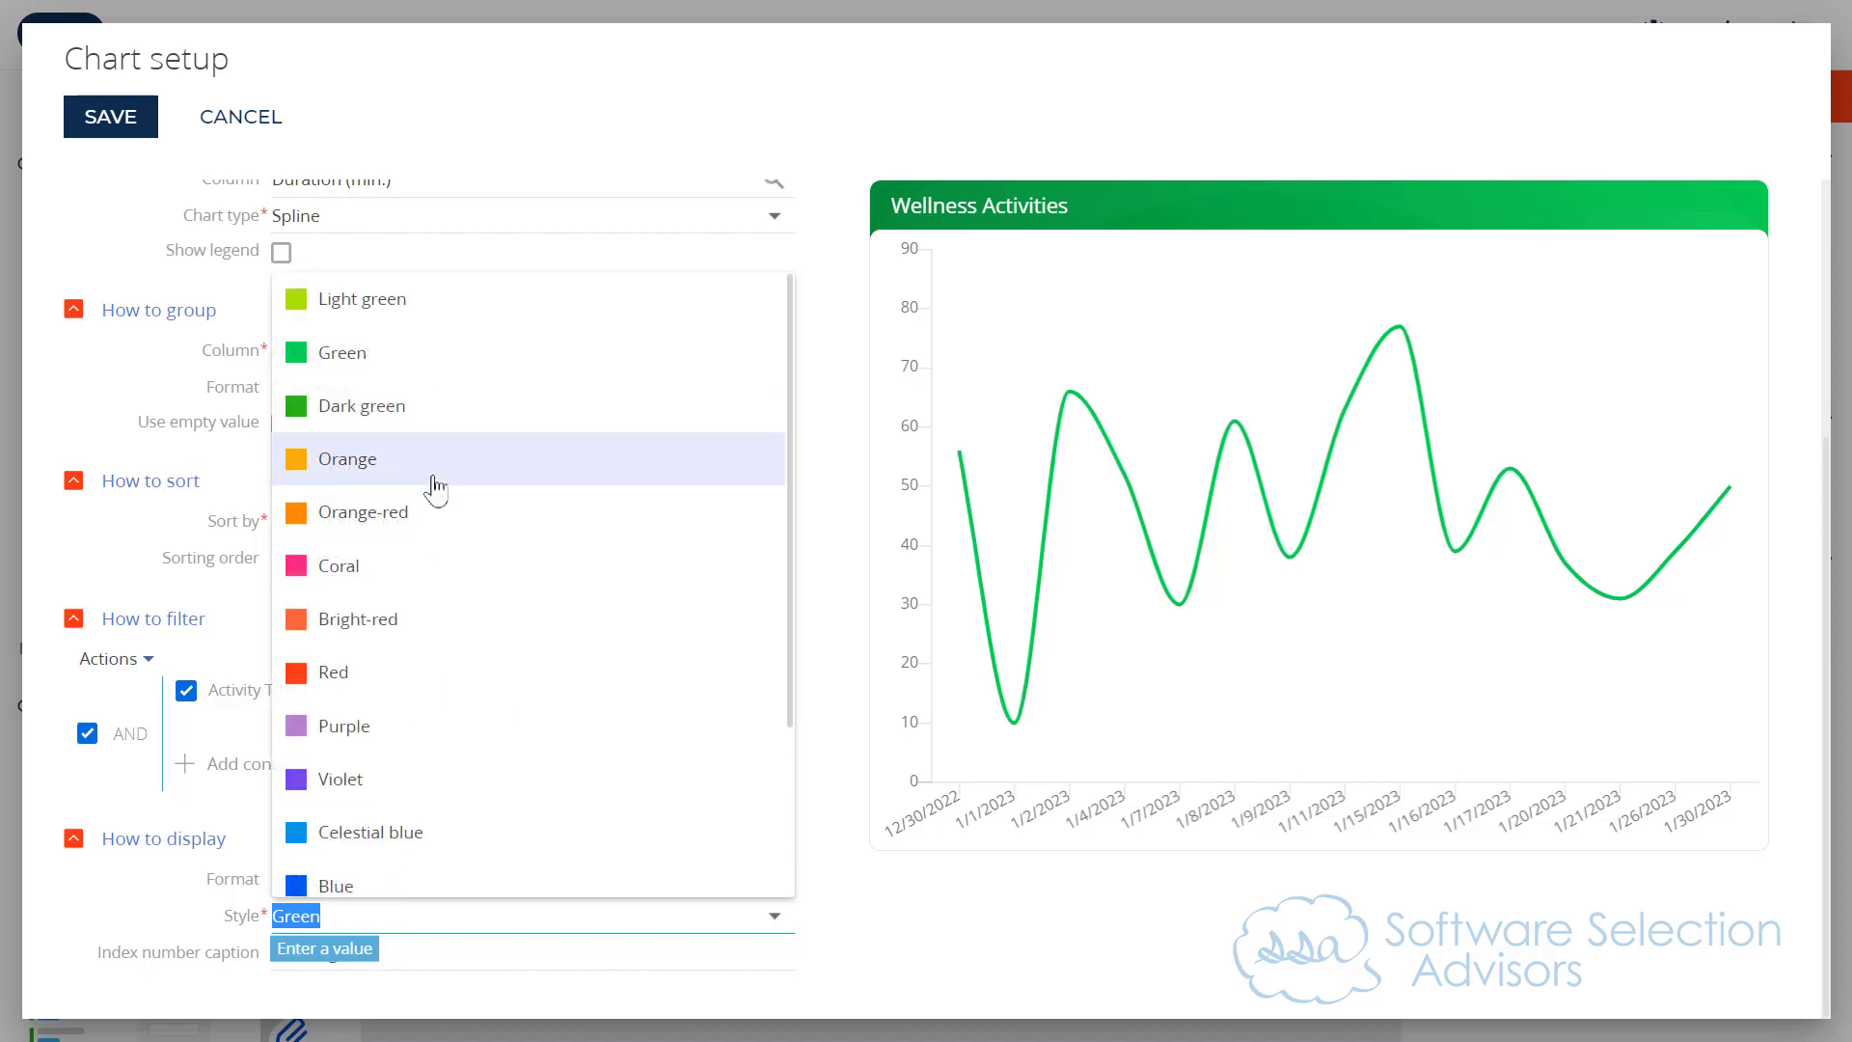
left_click(375, 673)
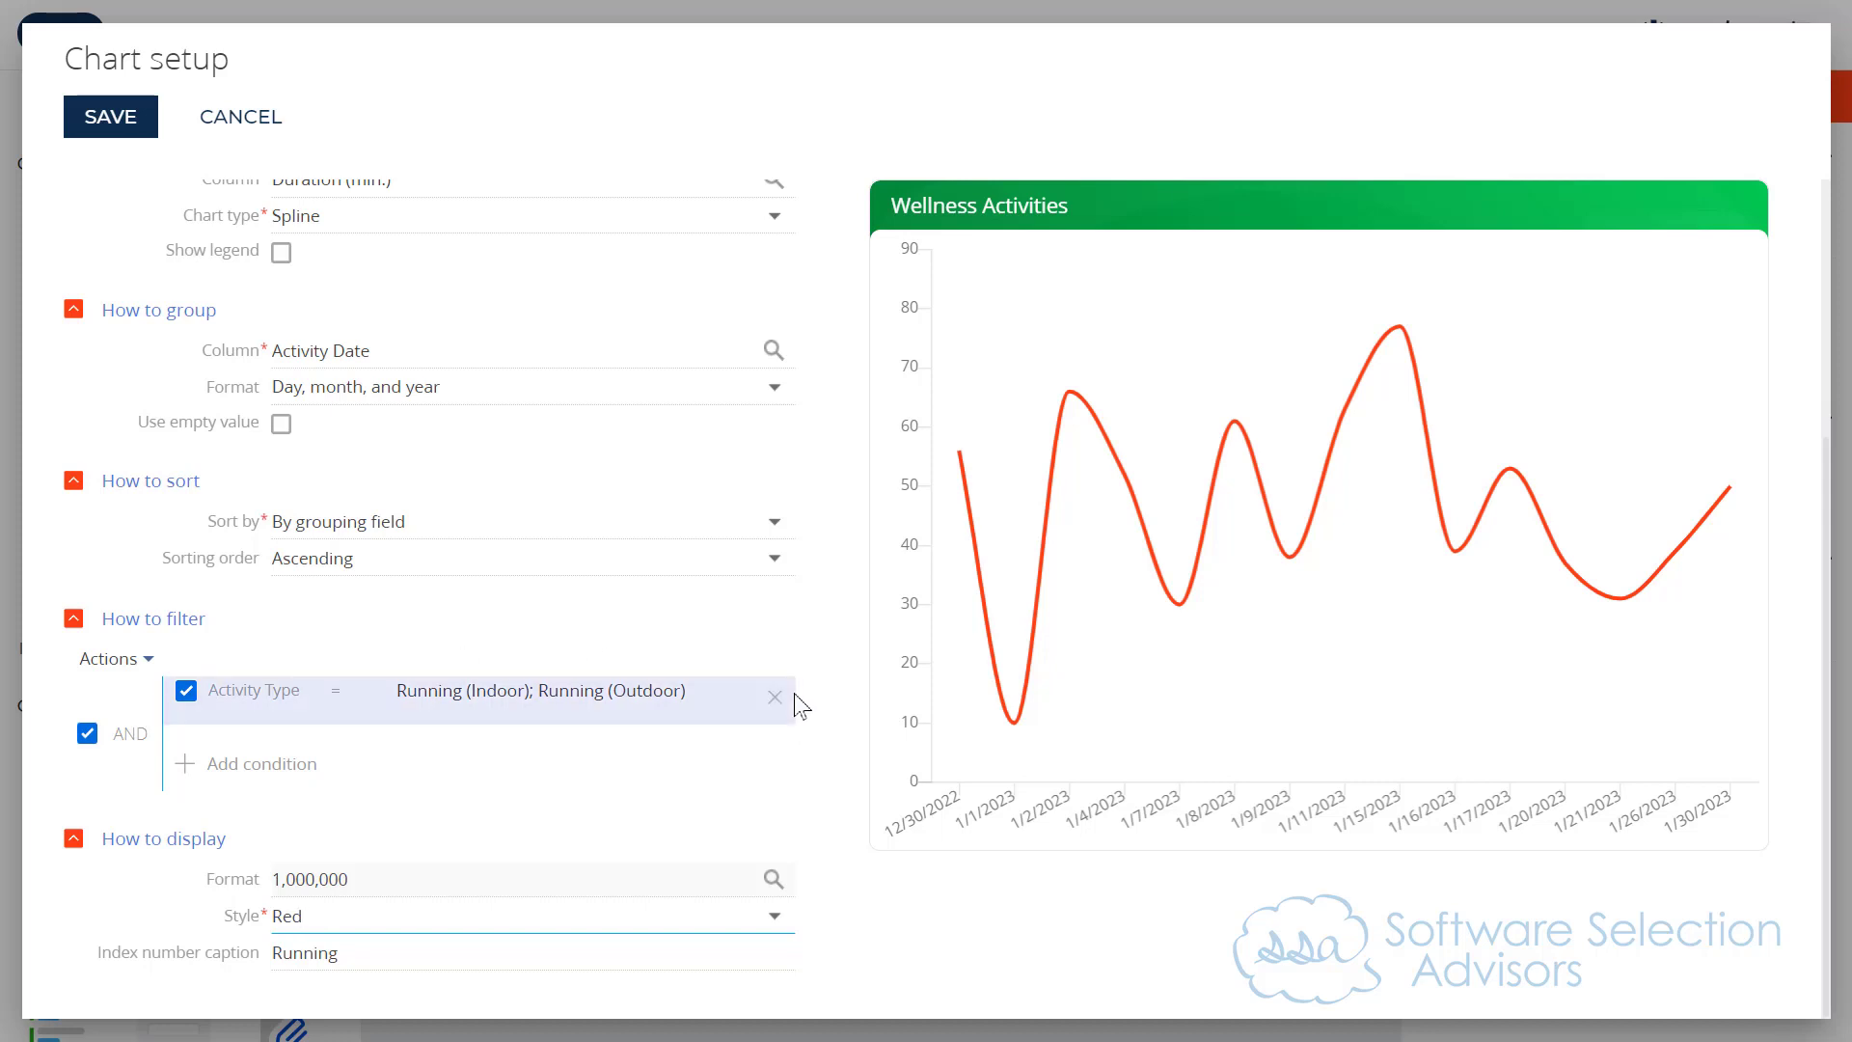
Step: Turn the Activity Type filter condition off to compare the chart with all activities, and turn it back on
mouse_move(1004, 649)
mouse_move(972, 469)
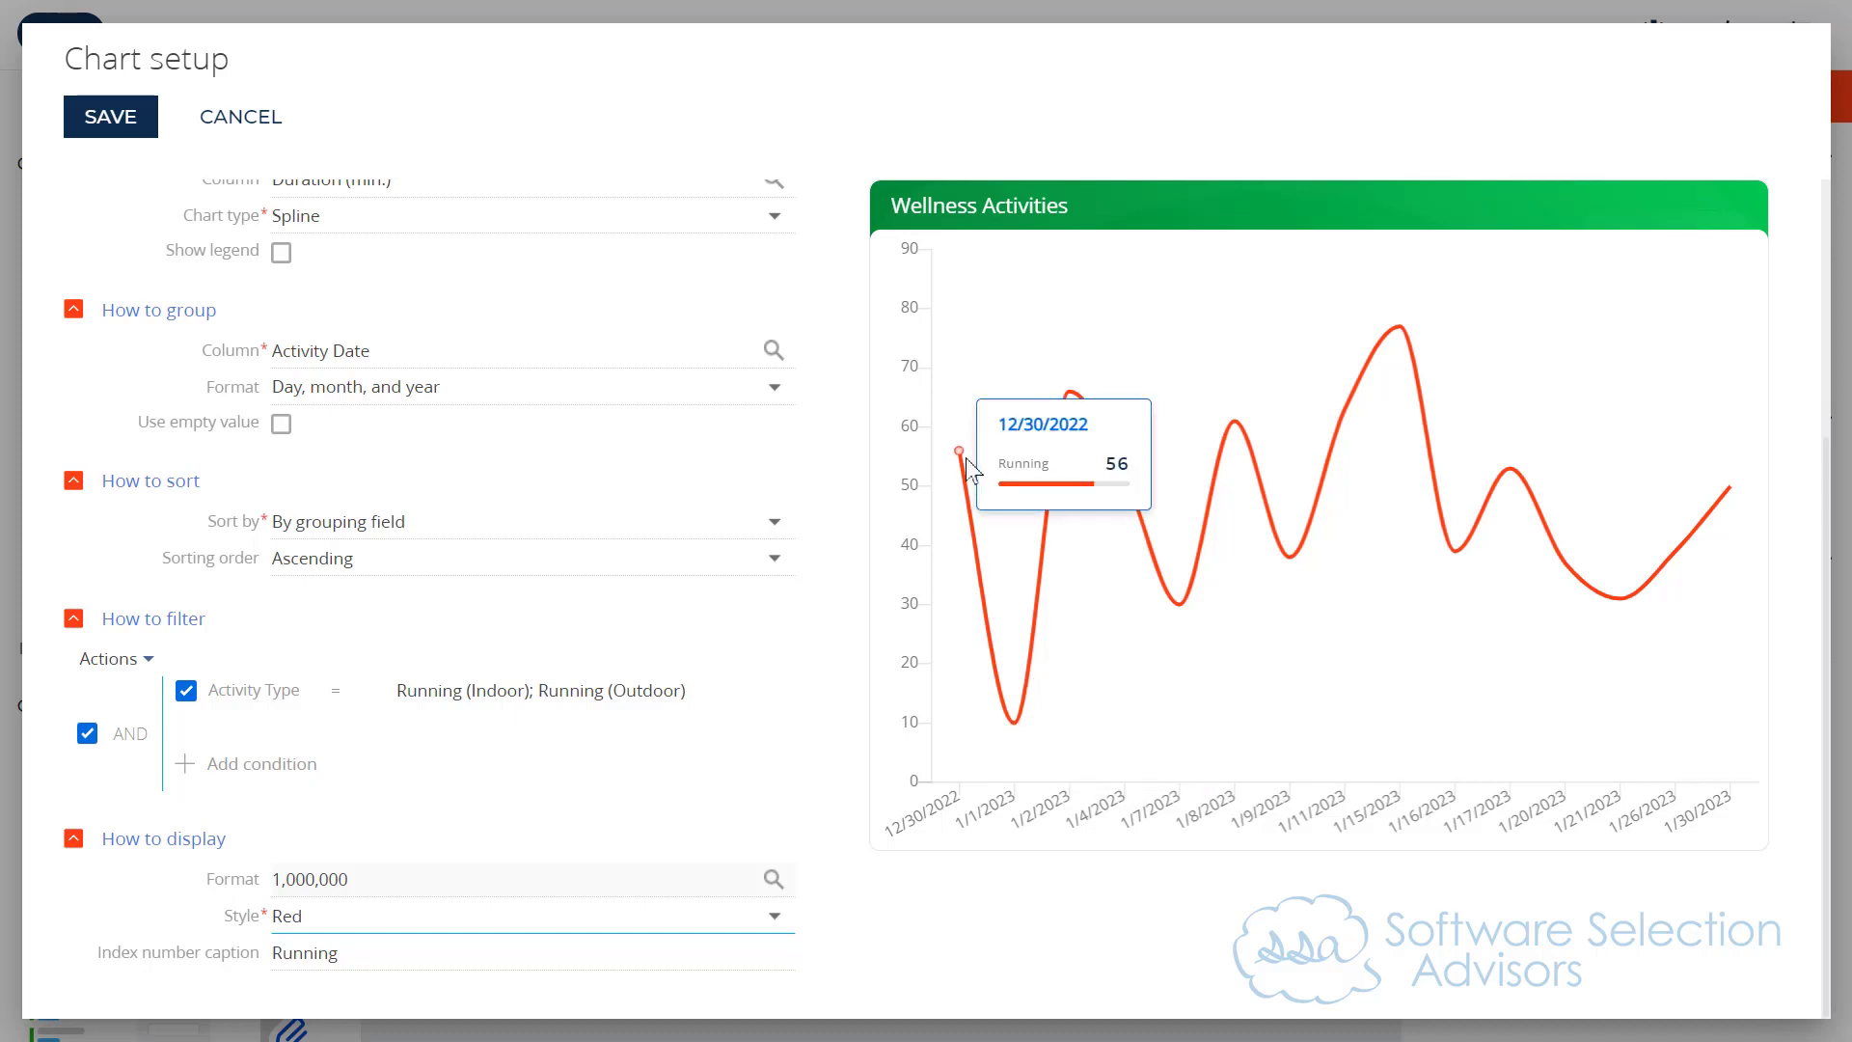
left_click(187, 690)
left_click(186, 690)
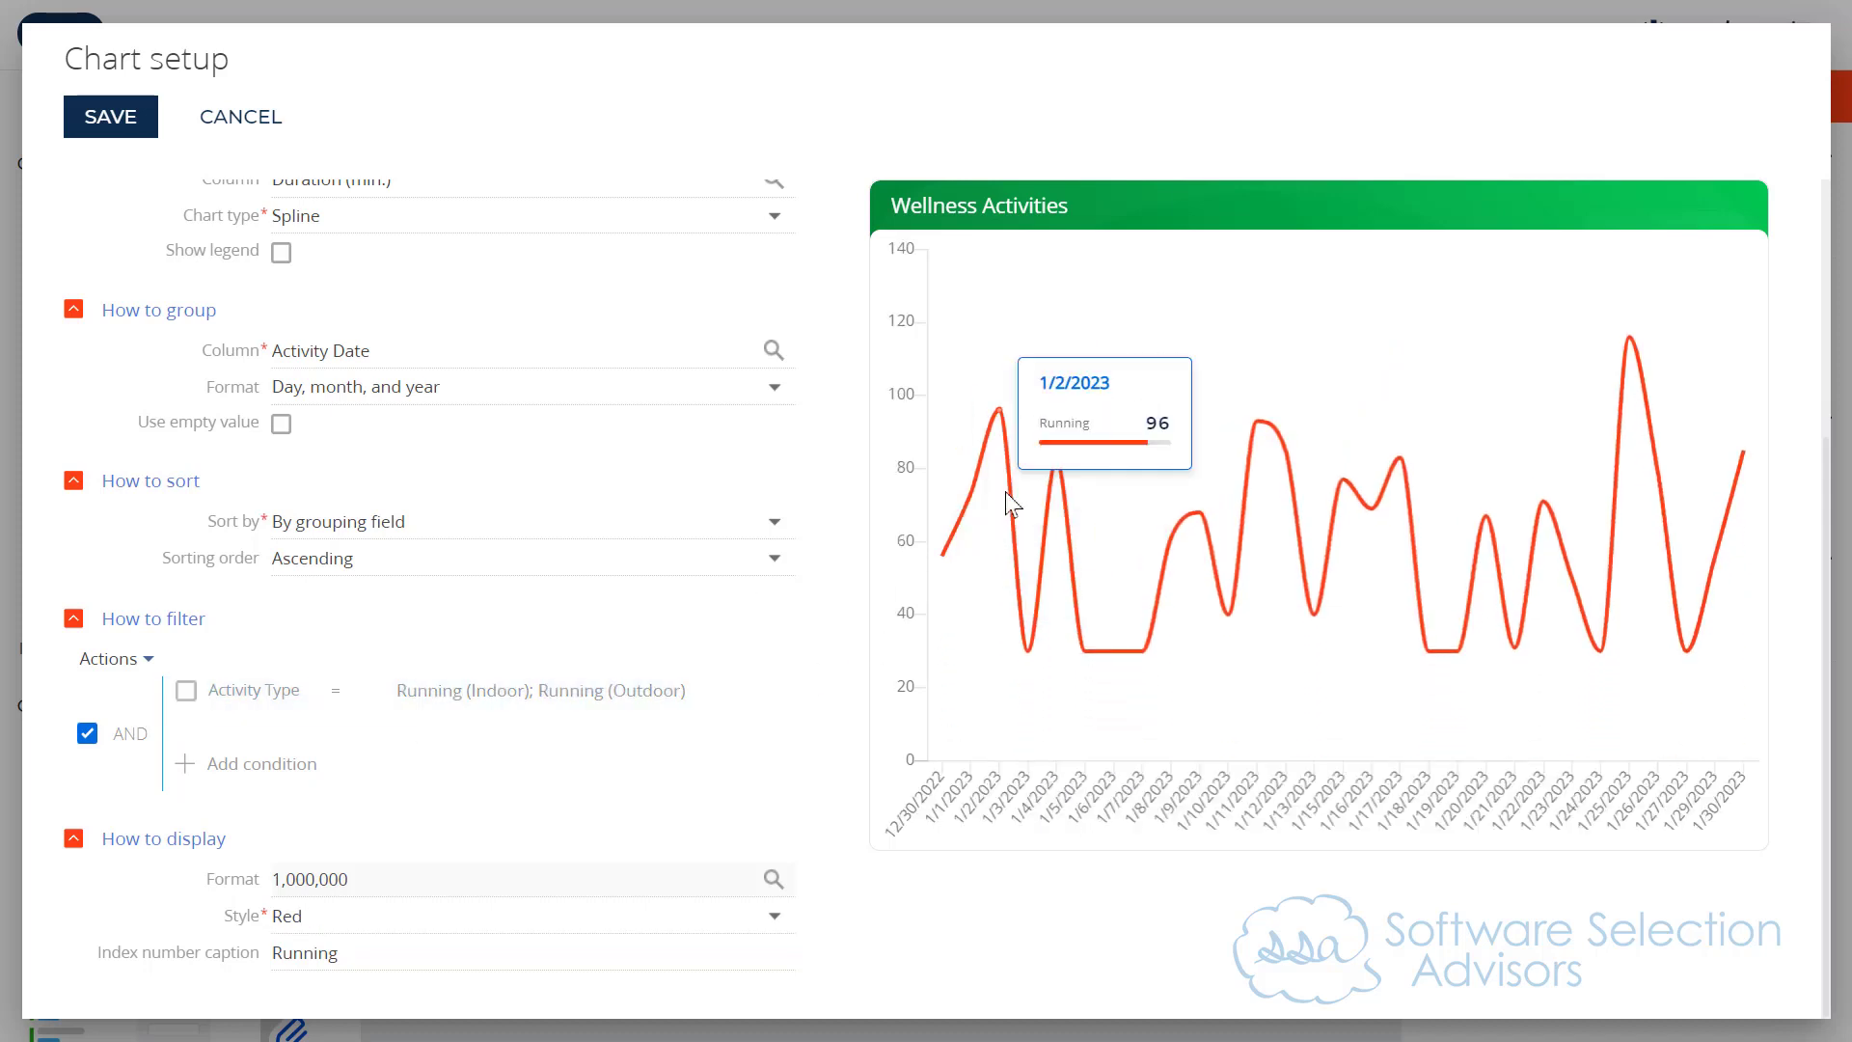
mouse_move(1054, 525)
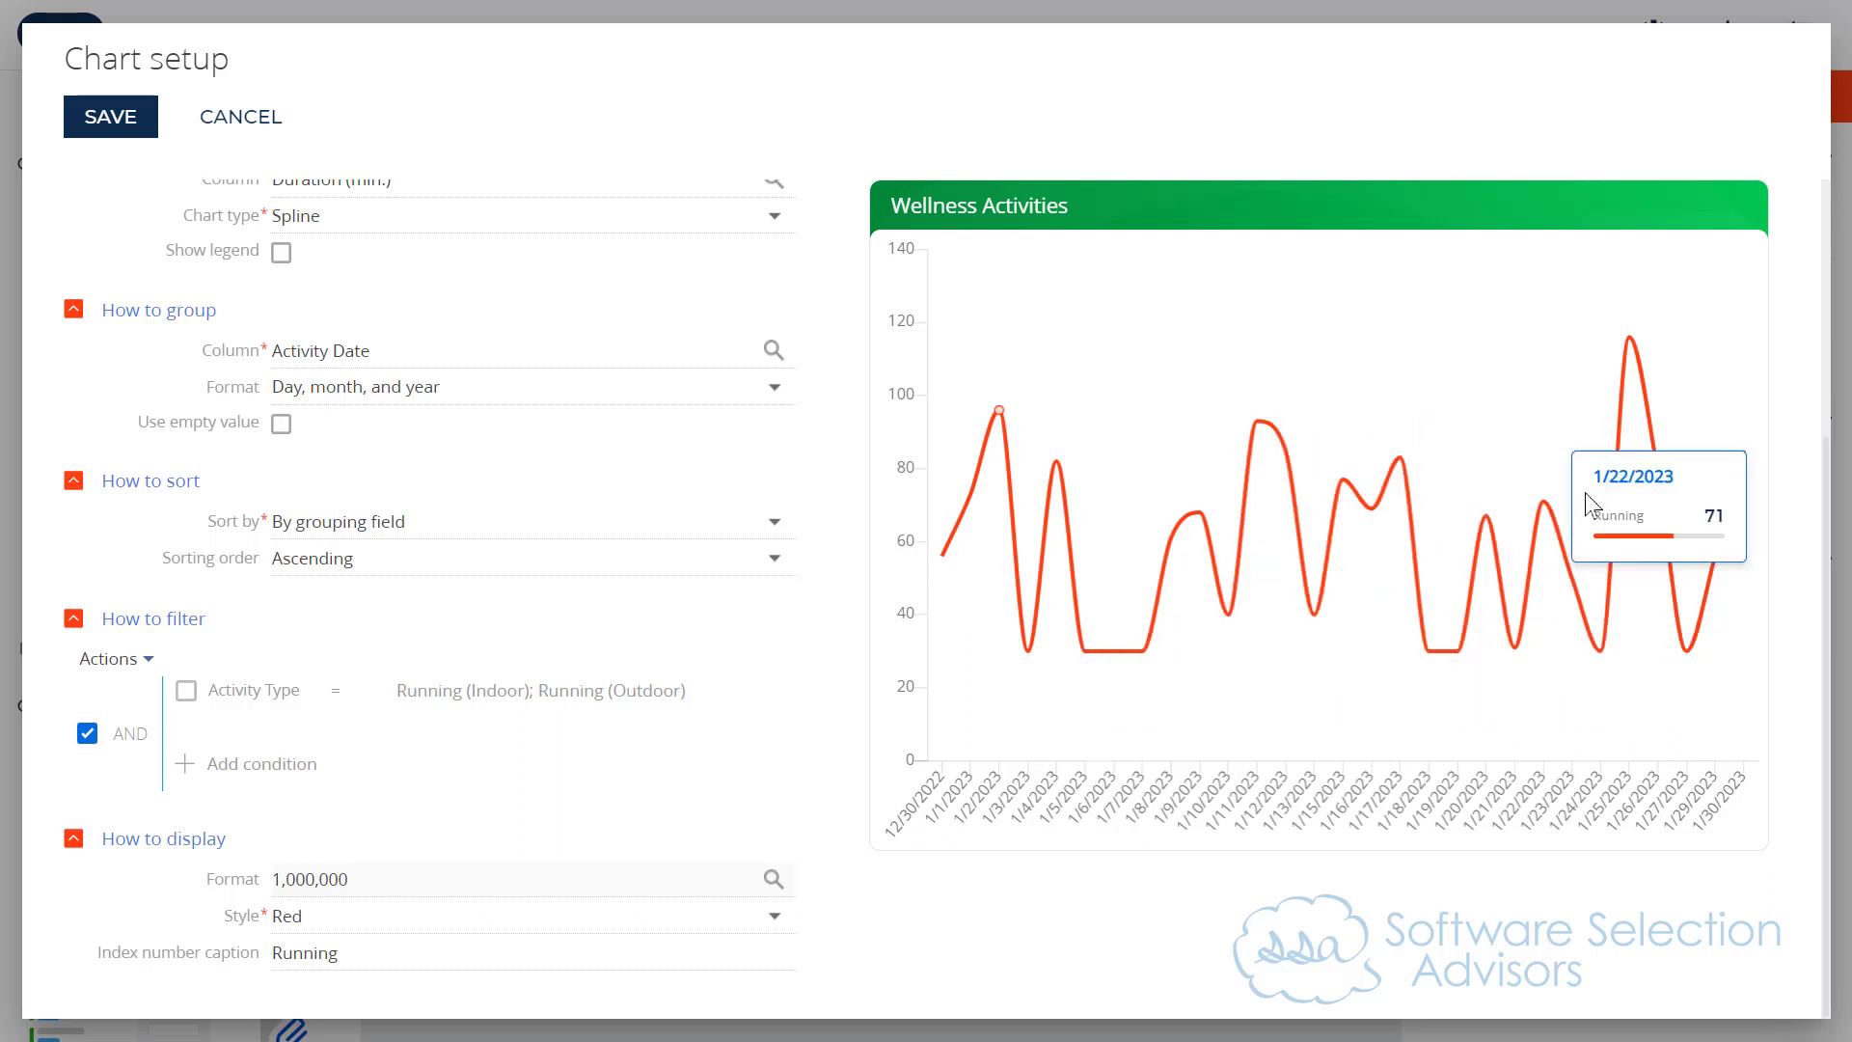
mouse_move(1756, 509)
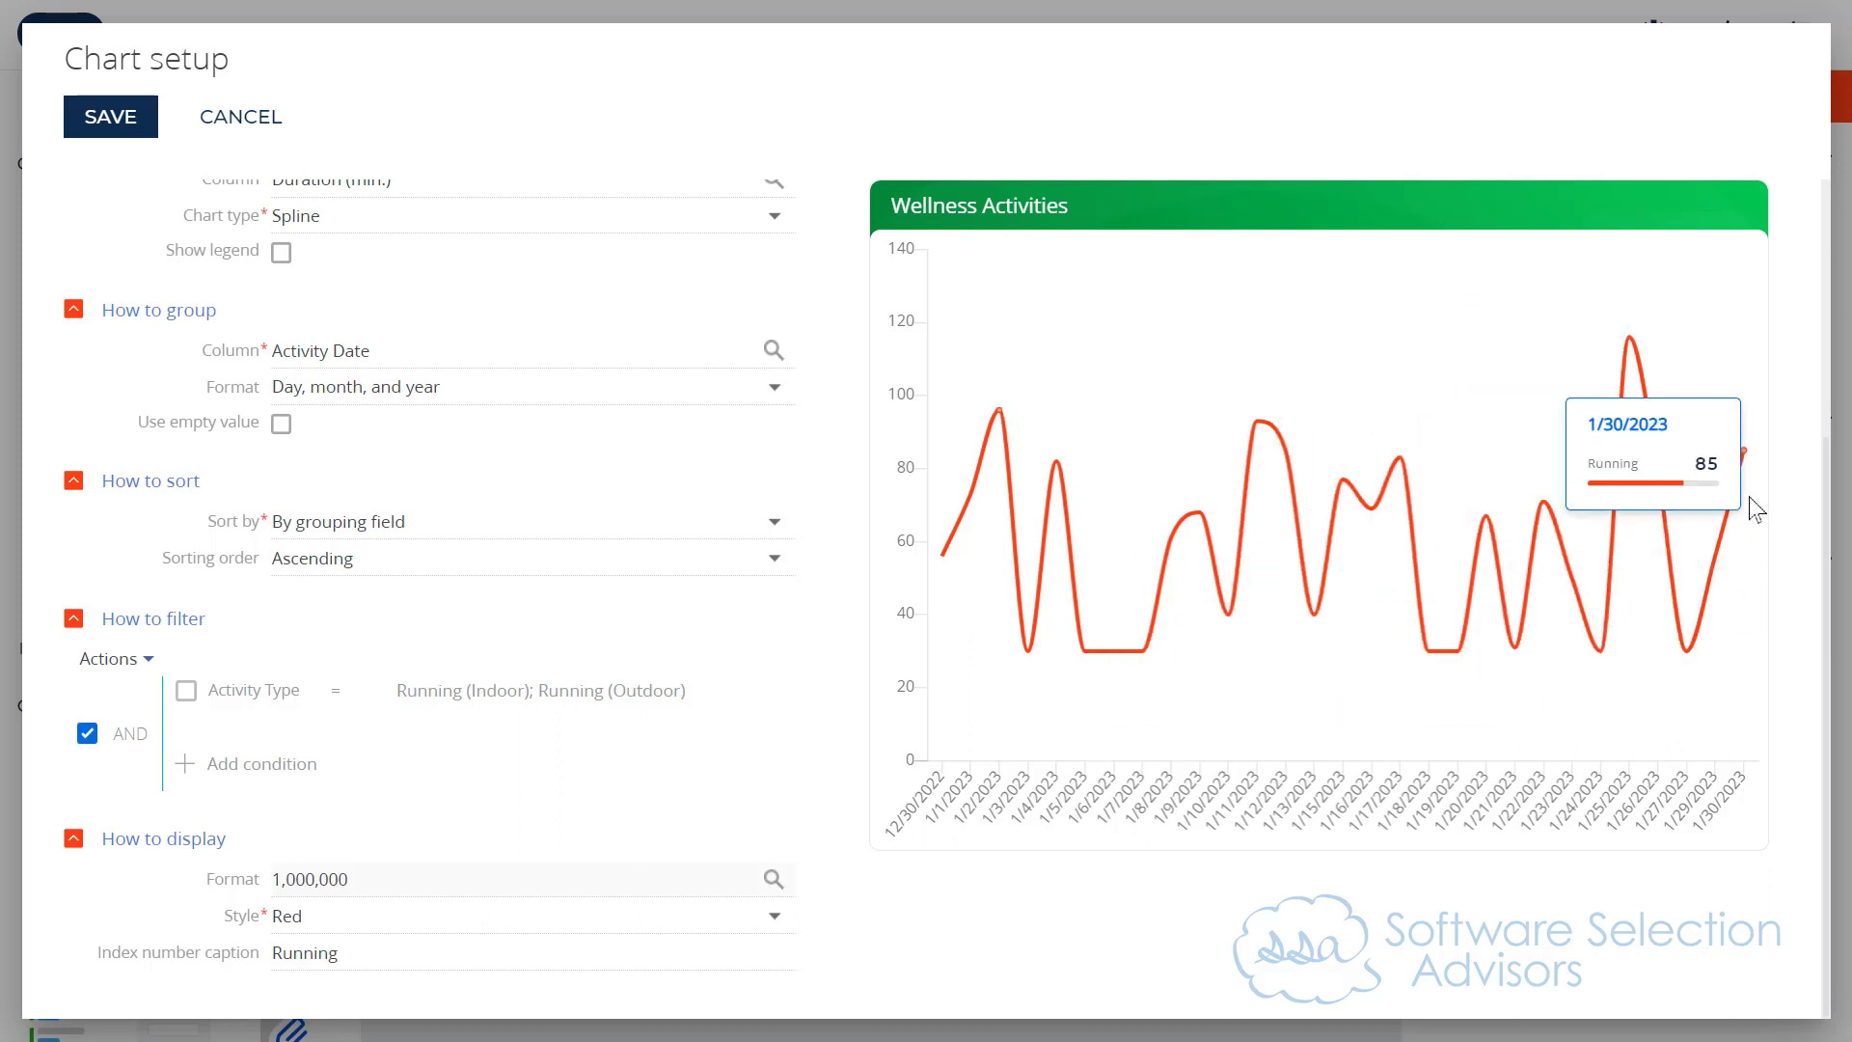
left_click(193, 693)
left_click(191, 695)
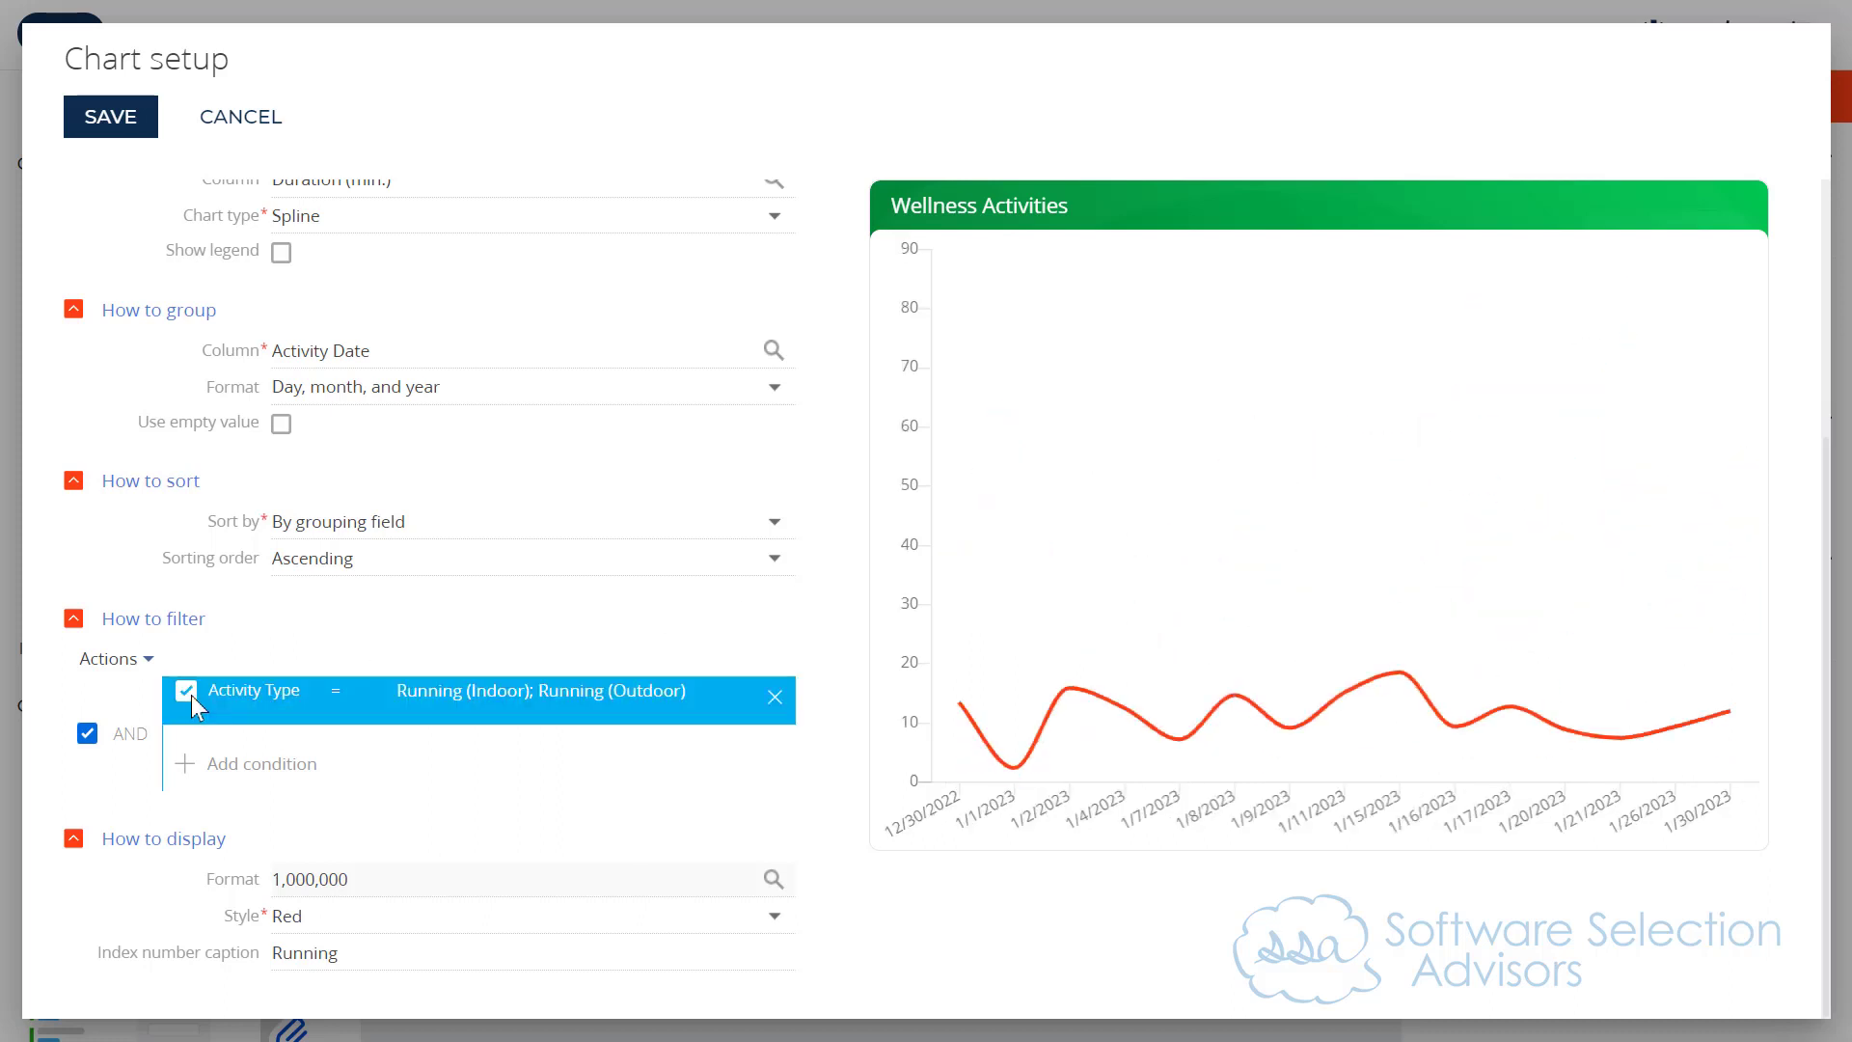
mouse_move(1281, 623)
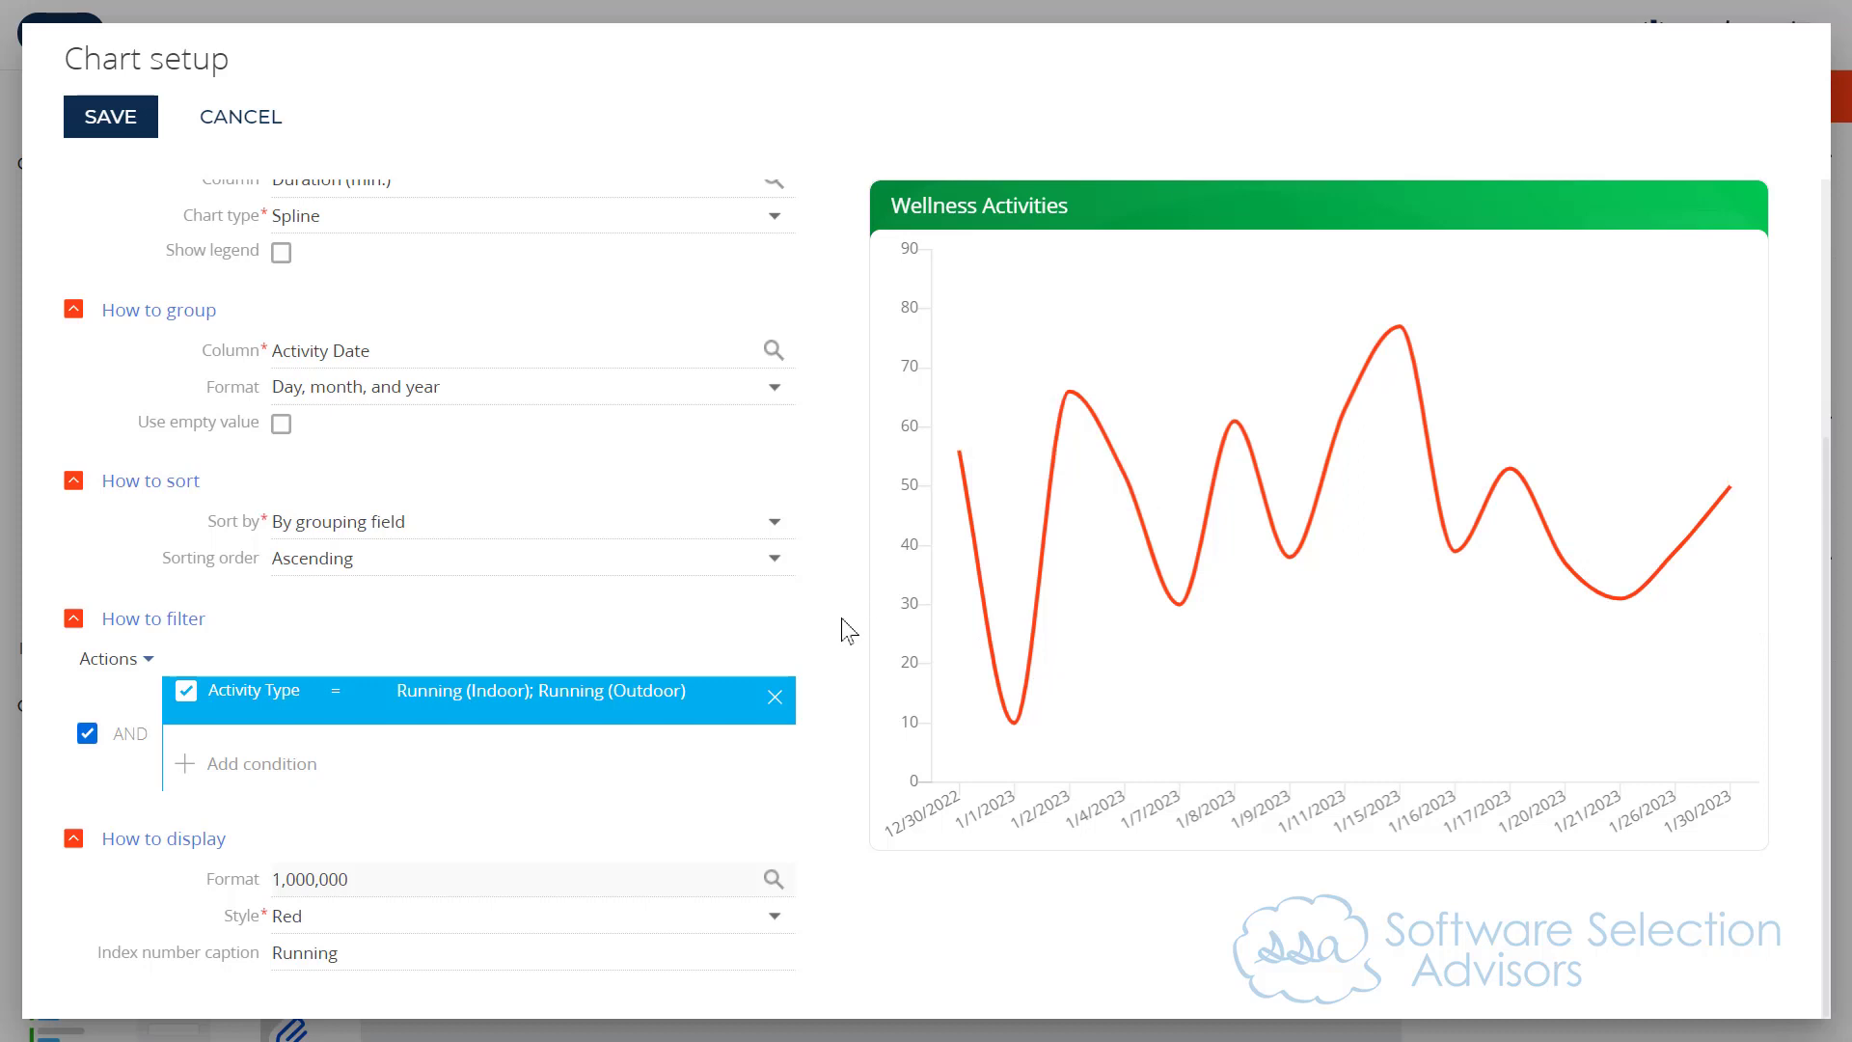
Step: Save the Wellness Activities chart setup and open it again from the desktop designer
scroll(848, 631, "up", 4)
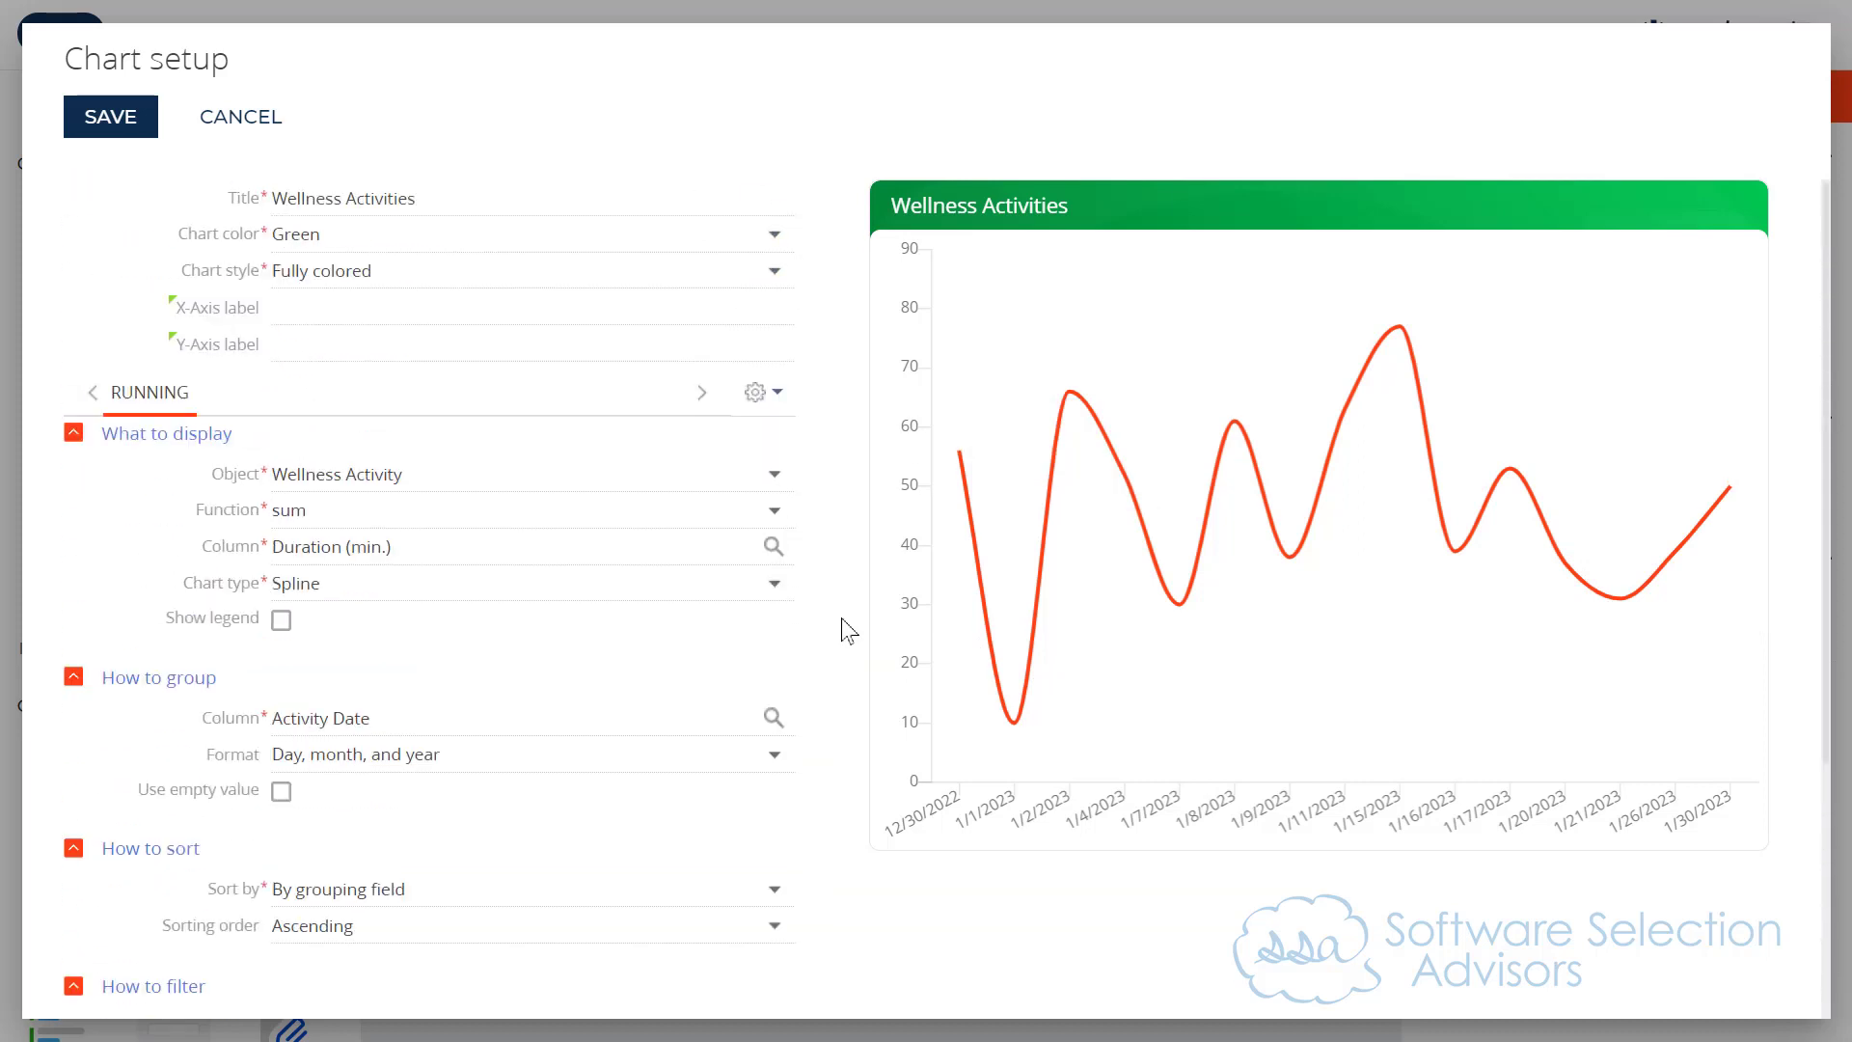
left_click(97, 124)
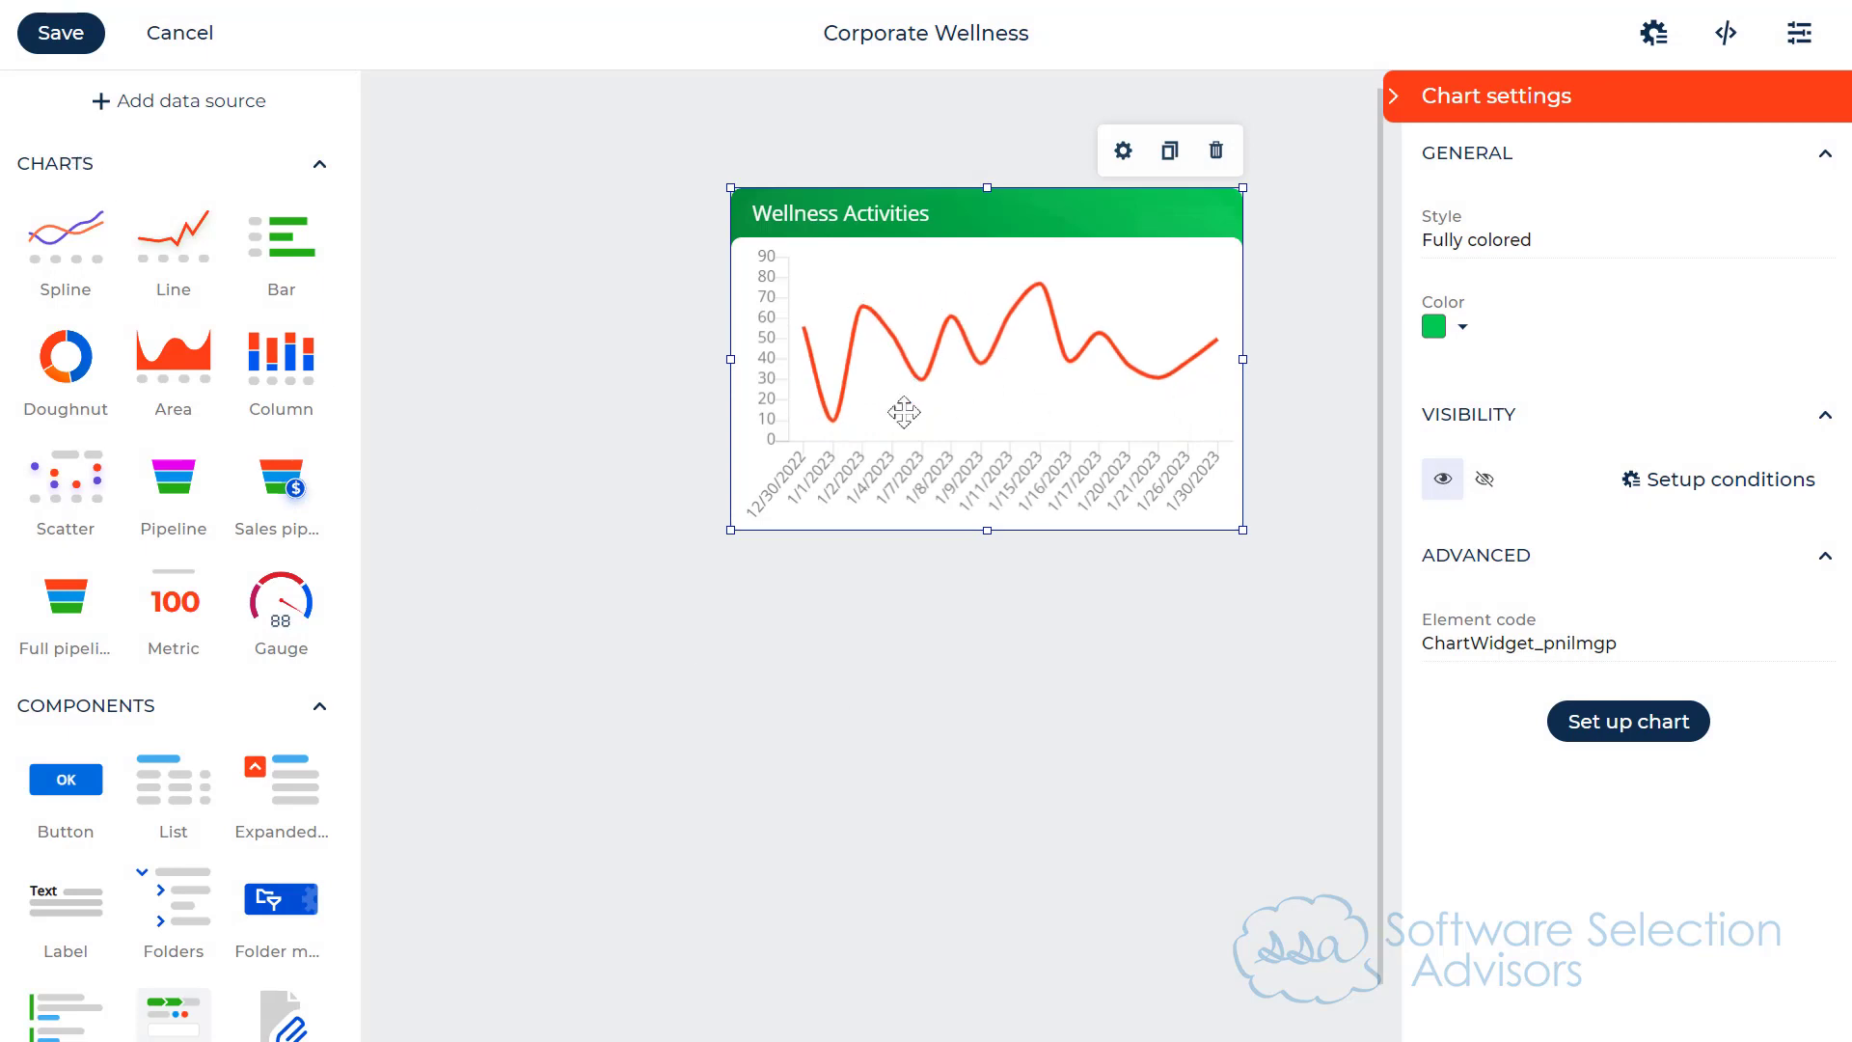
left_click(1680, 709)
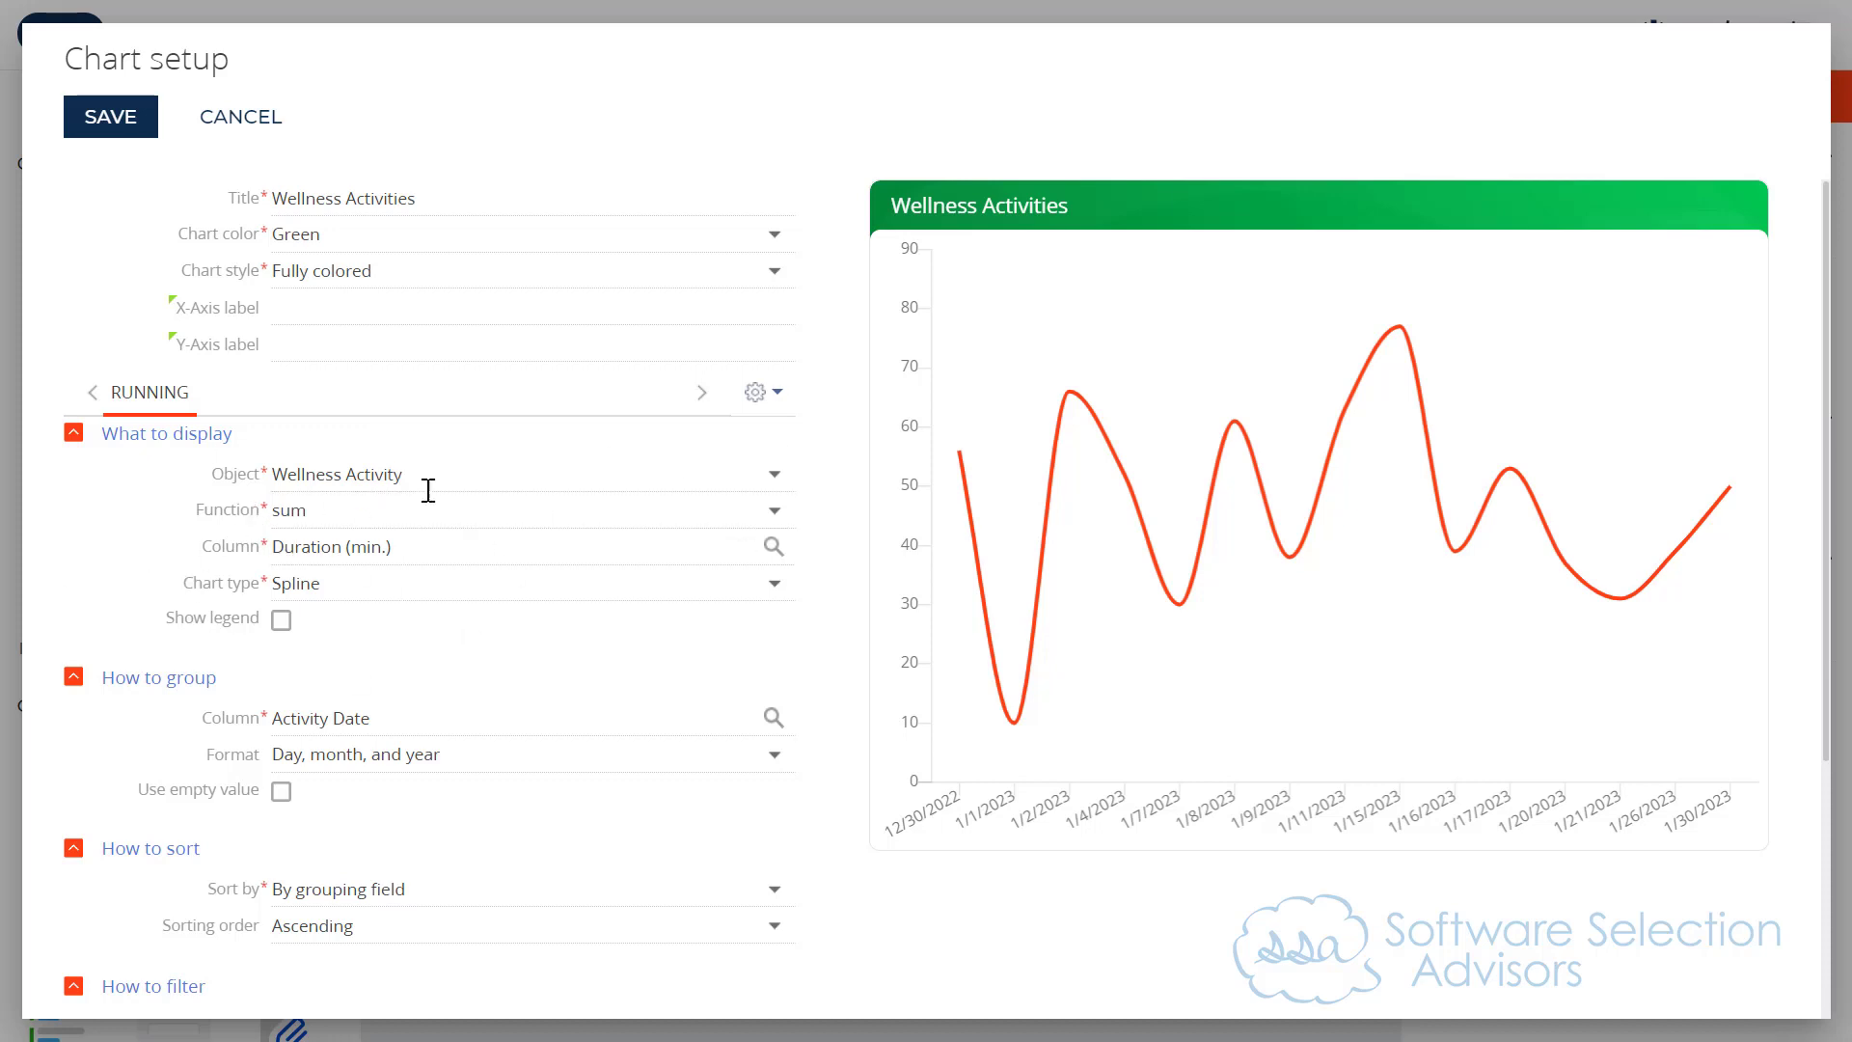
Step: Create a second chart series by copying the Running series
scroll(444, 540, "down", 5)
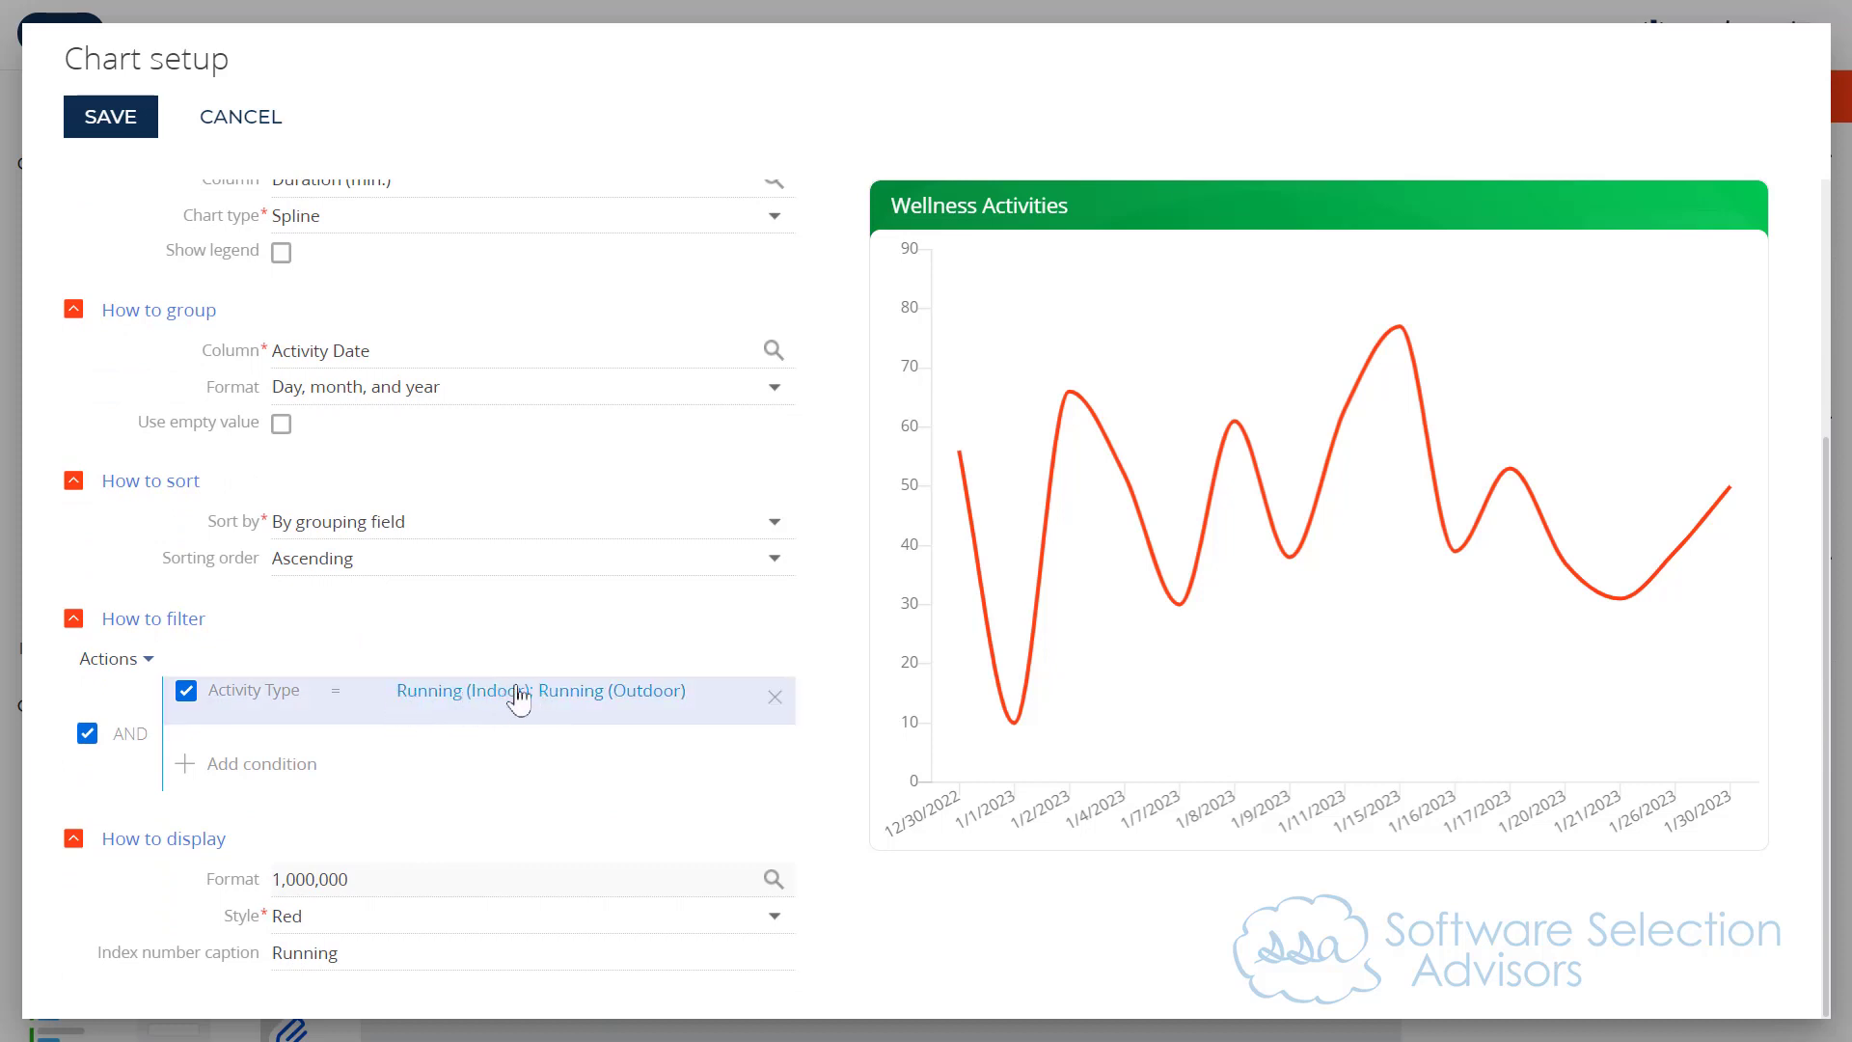
scroll(512, 699, "up", 5)
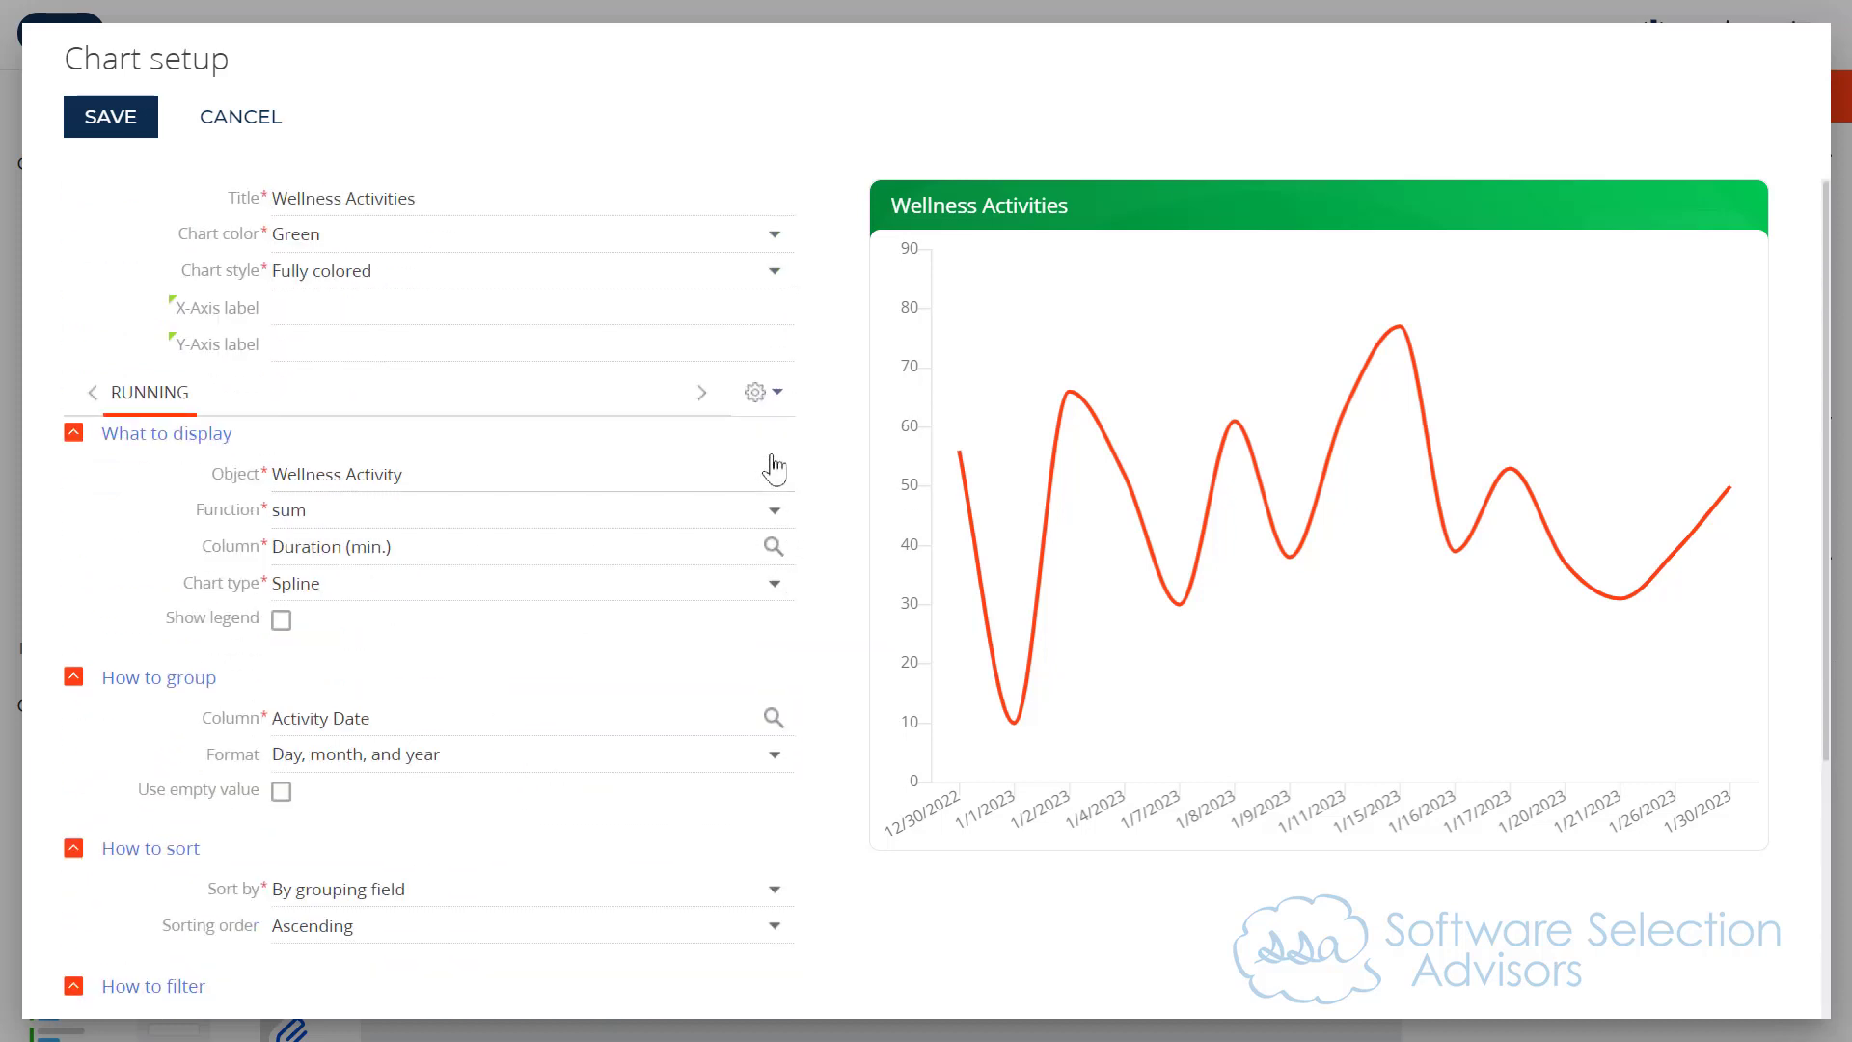
left_click(774, 413)
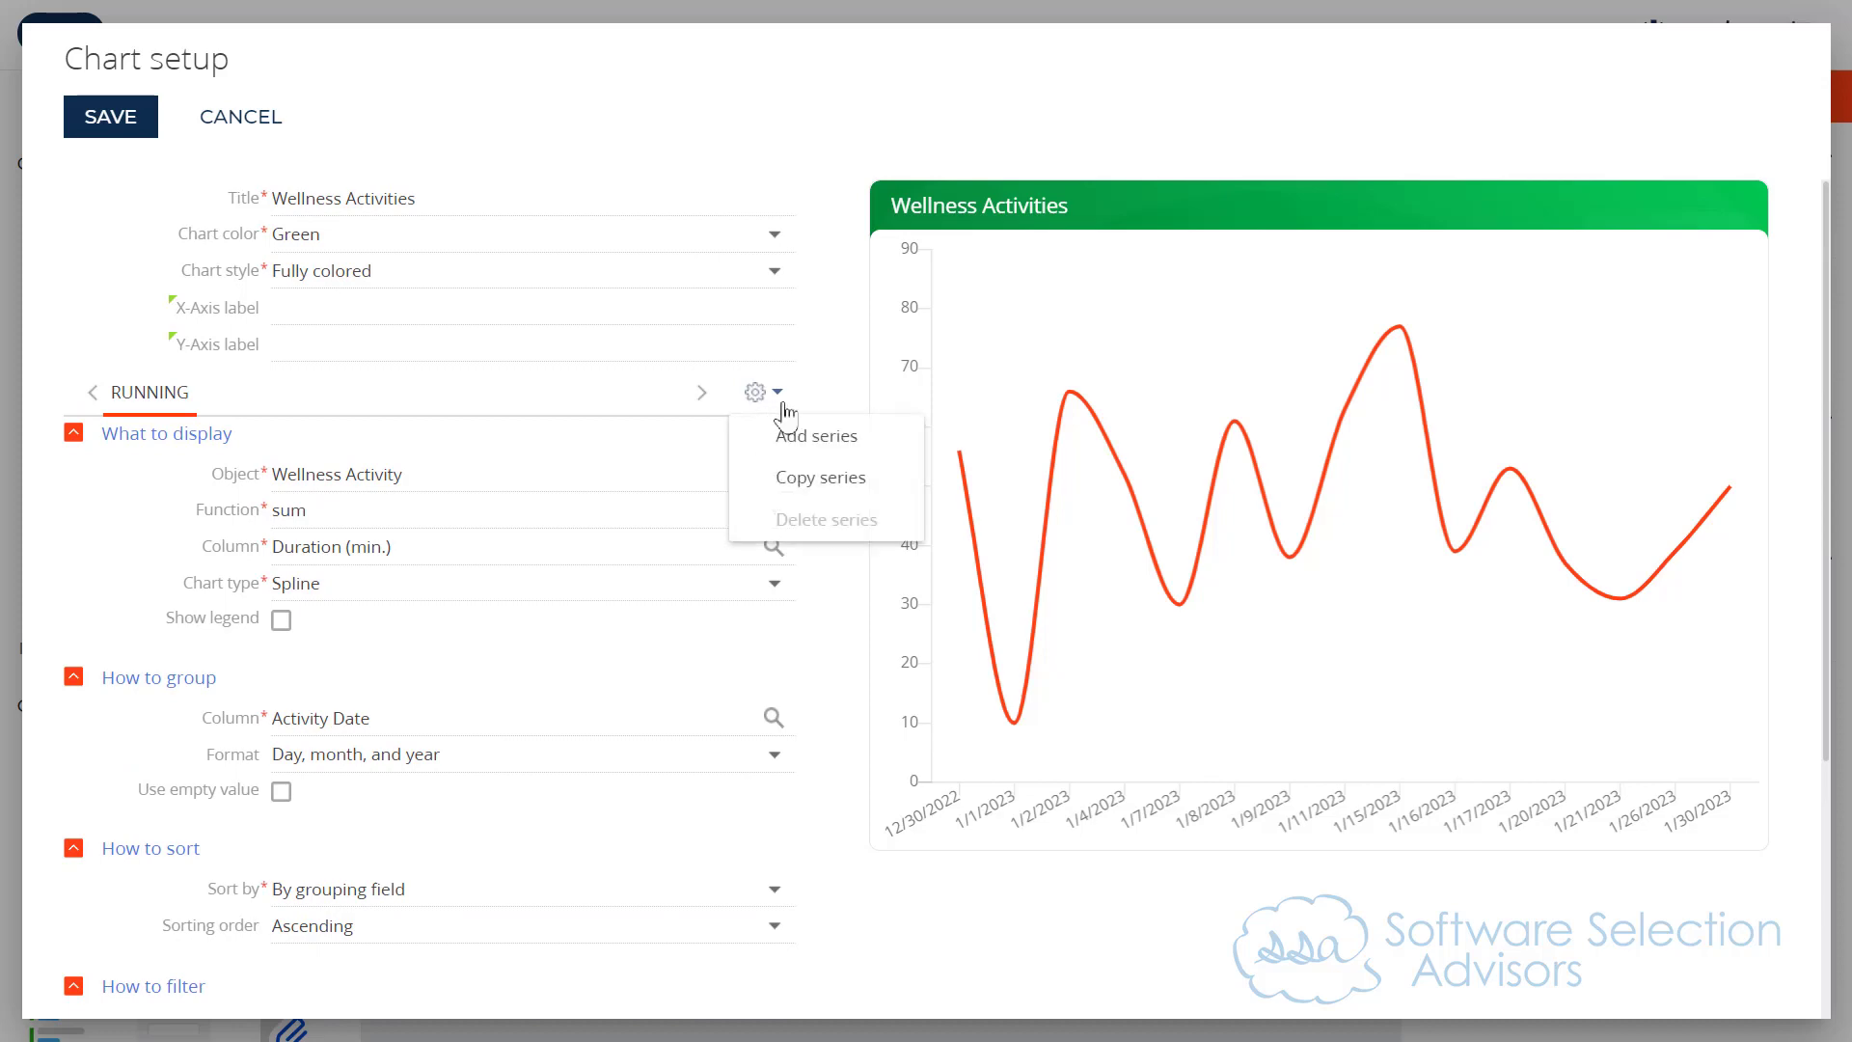
left_click(831, 471)
Step: Set the copied series' style to Blue and its index number caption to Cycling
scroll(583, 733, "down", 5)
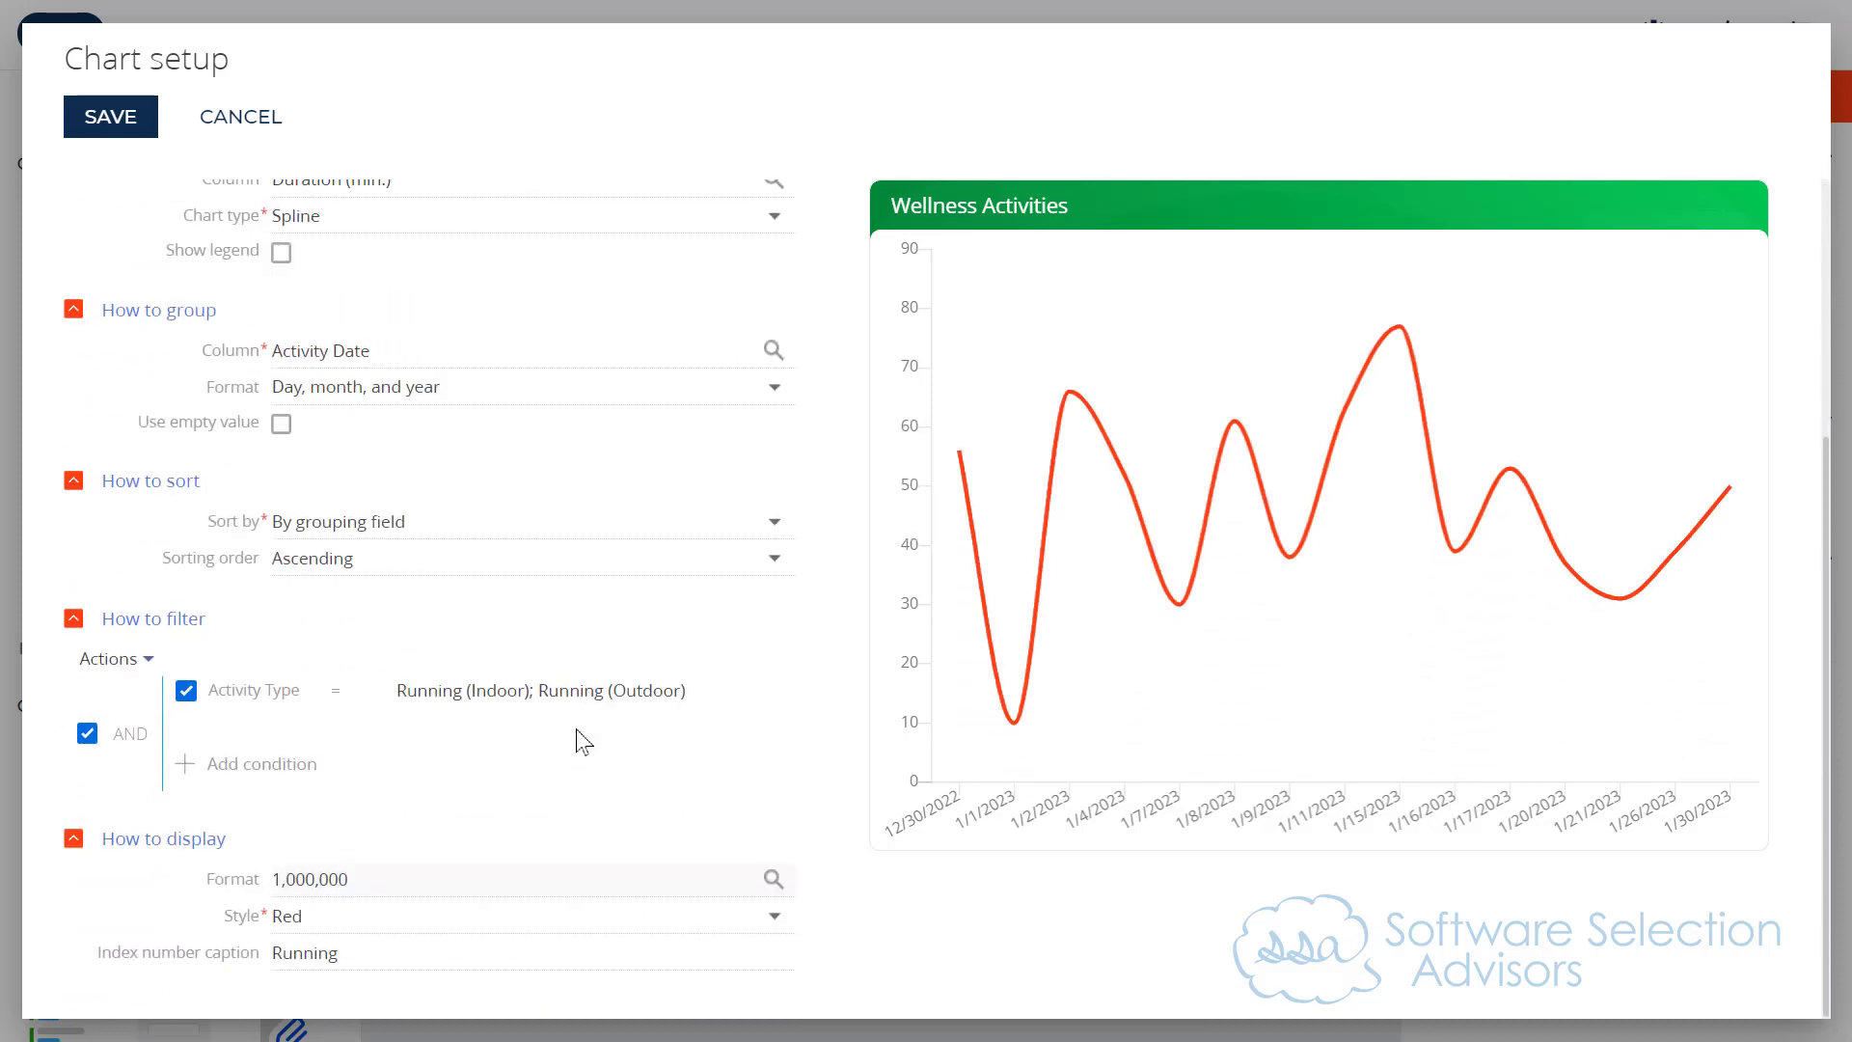
left_click(369, 924)
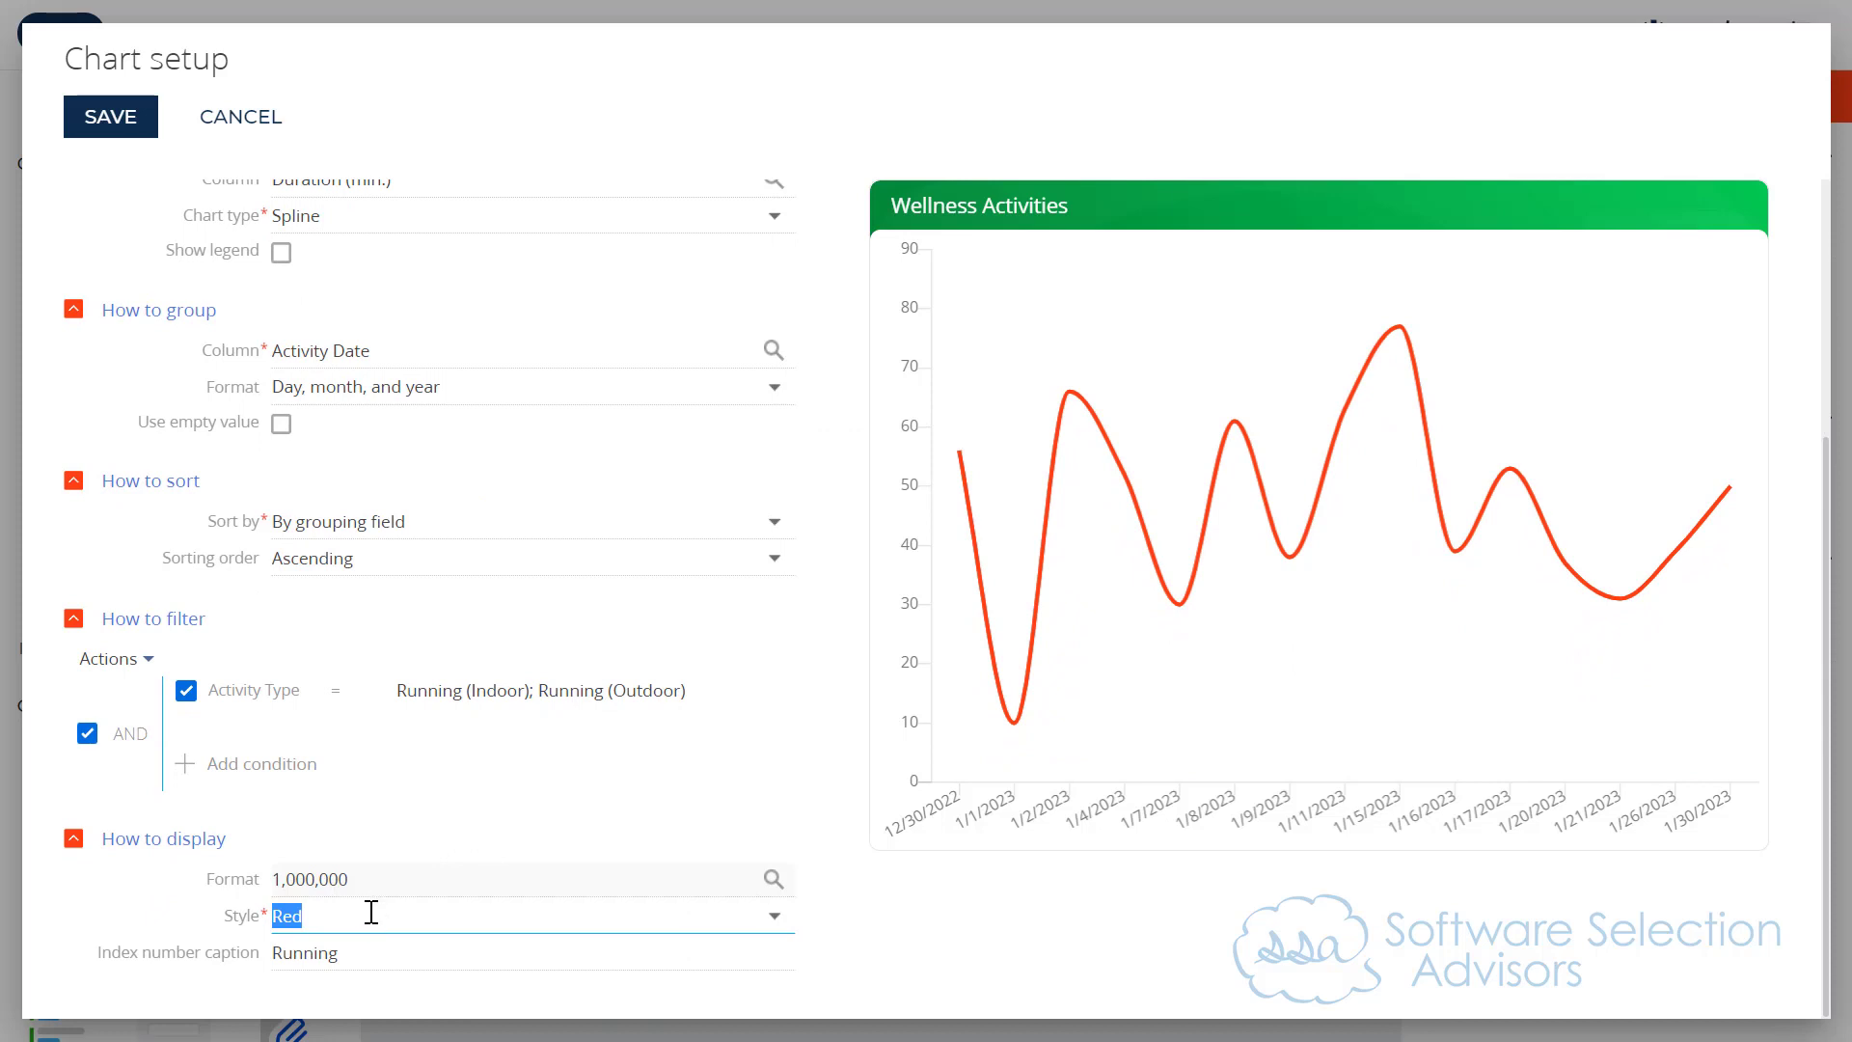
left_click(376, 911)
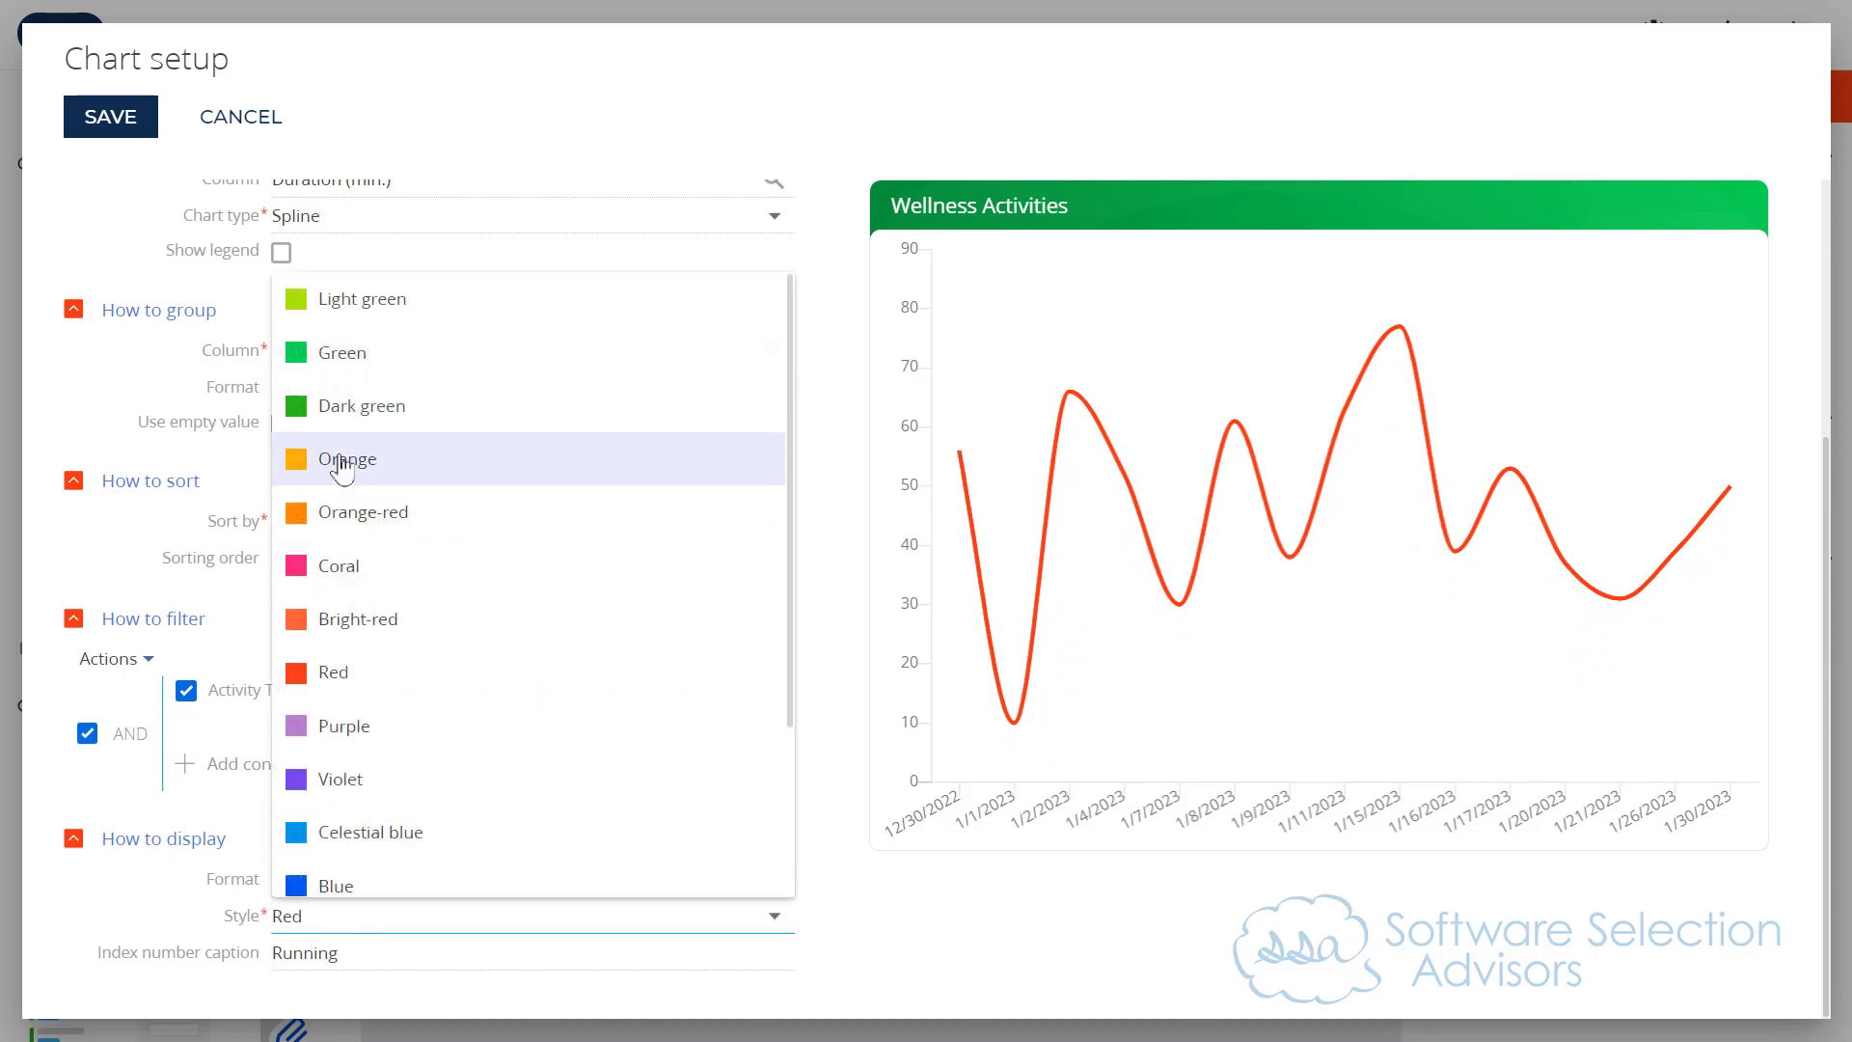
scroll(343, 434, "down", 4)
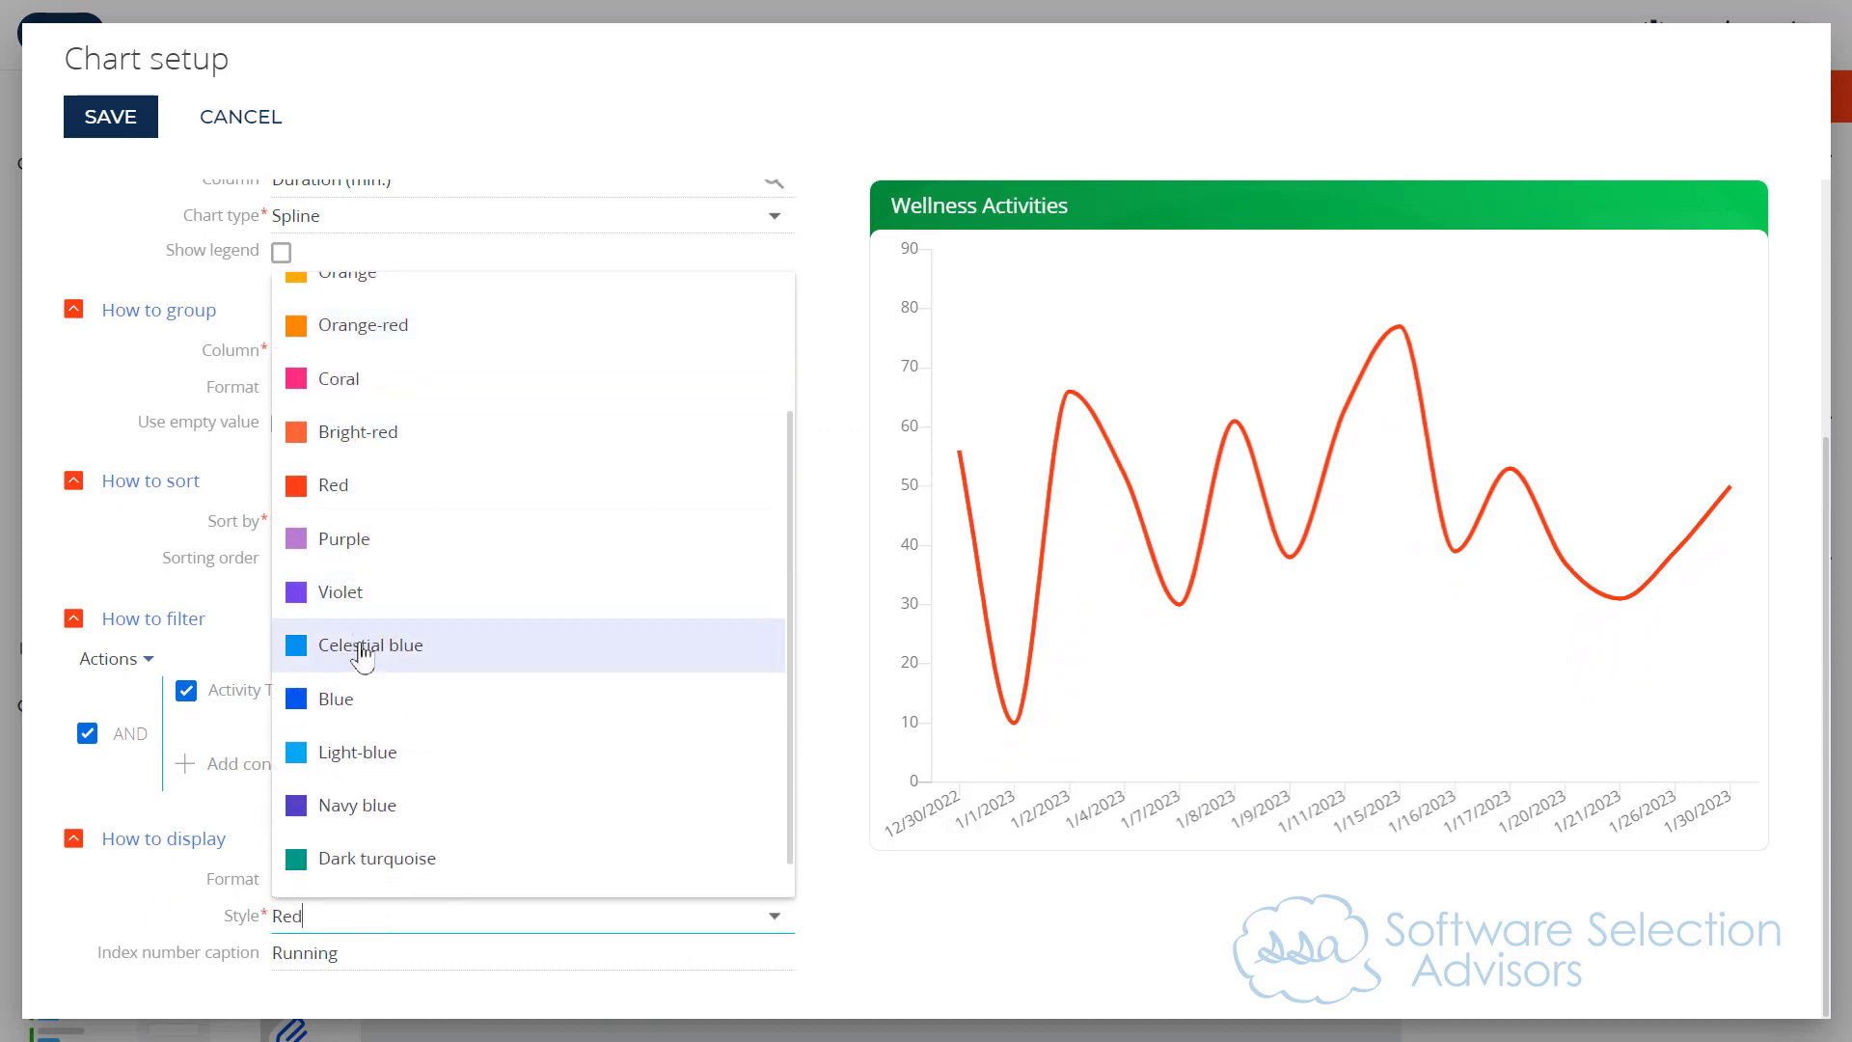
left_click(371, 700)
left_click(359, 962)
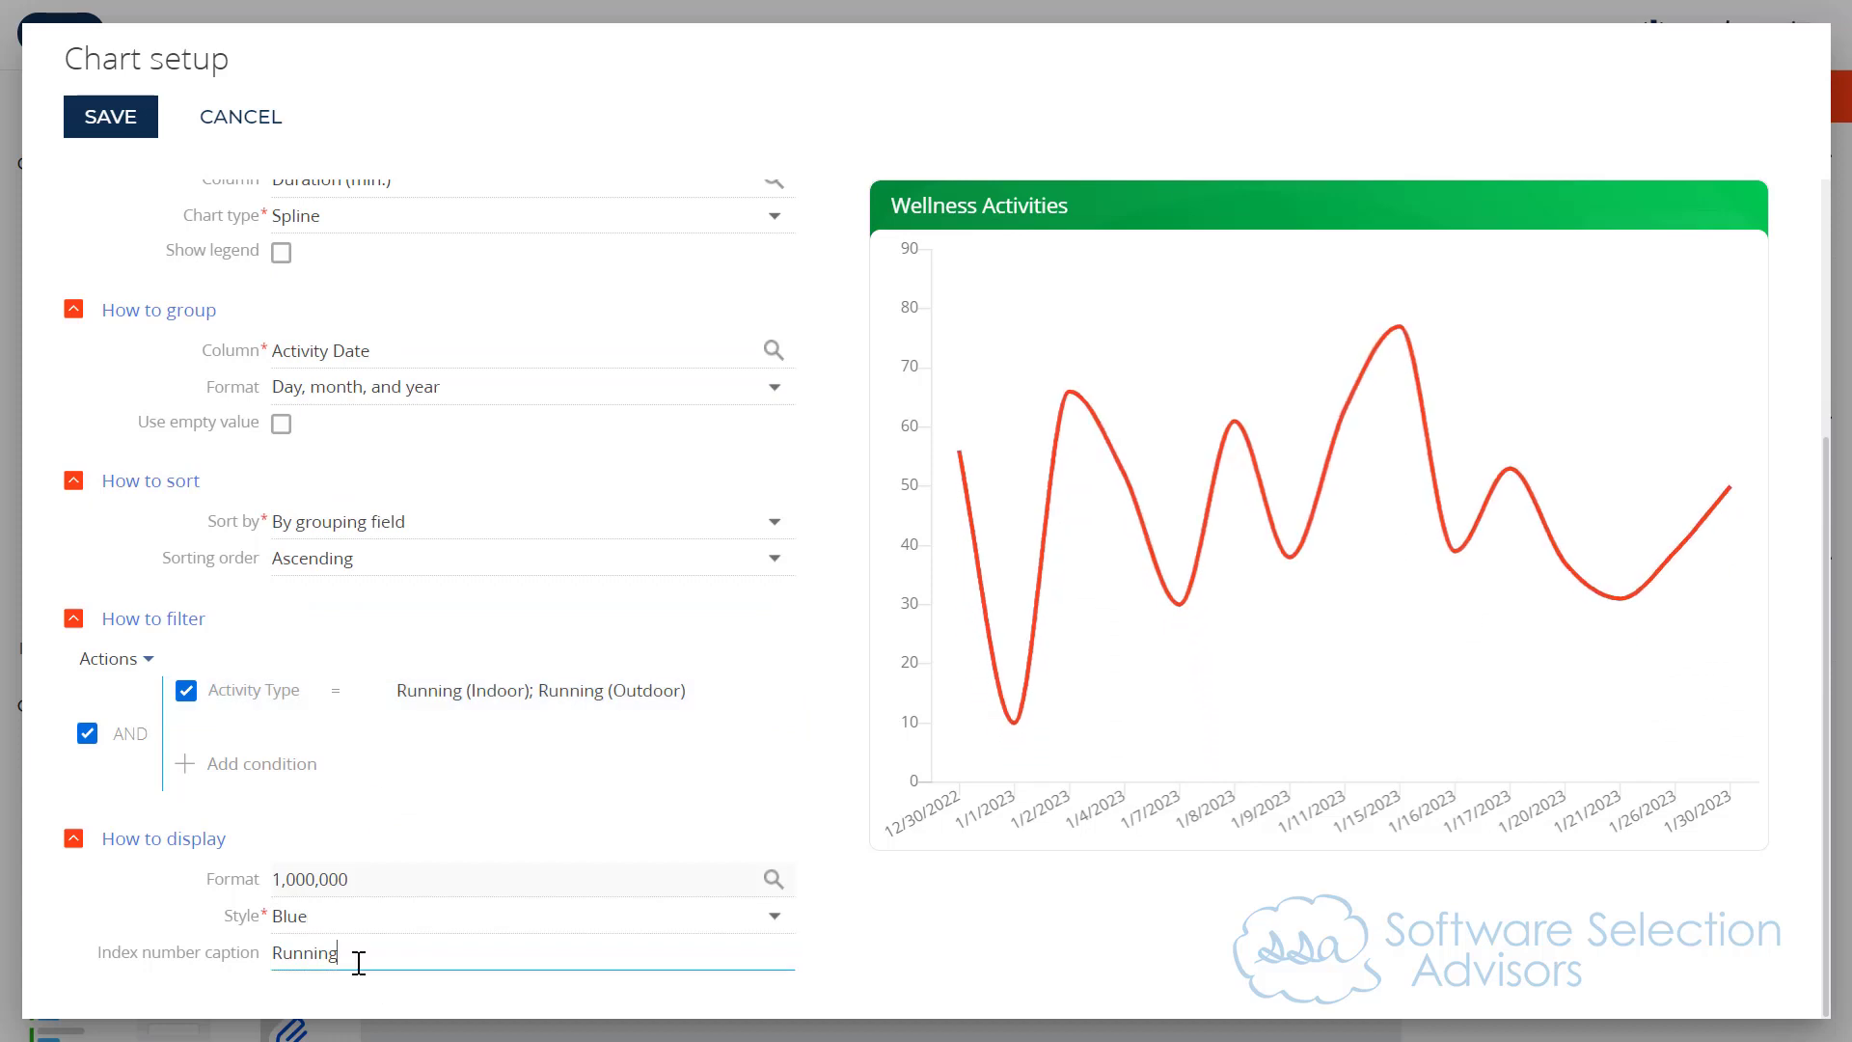
left_click_drag(359, 962, 232, 932)
type("Cycling")
Step: Change the Cycling series' Activity Type filter from the two running types to Cycling (Indoor) only
scroll(365, 907, "up", 2)
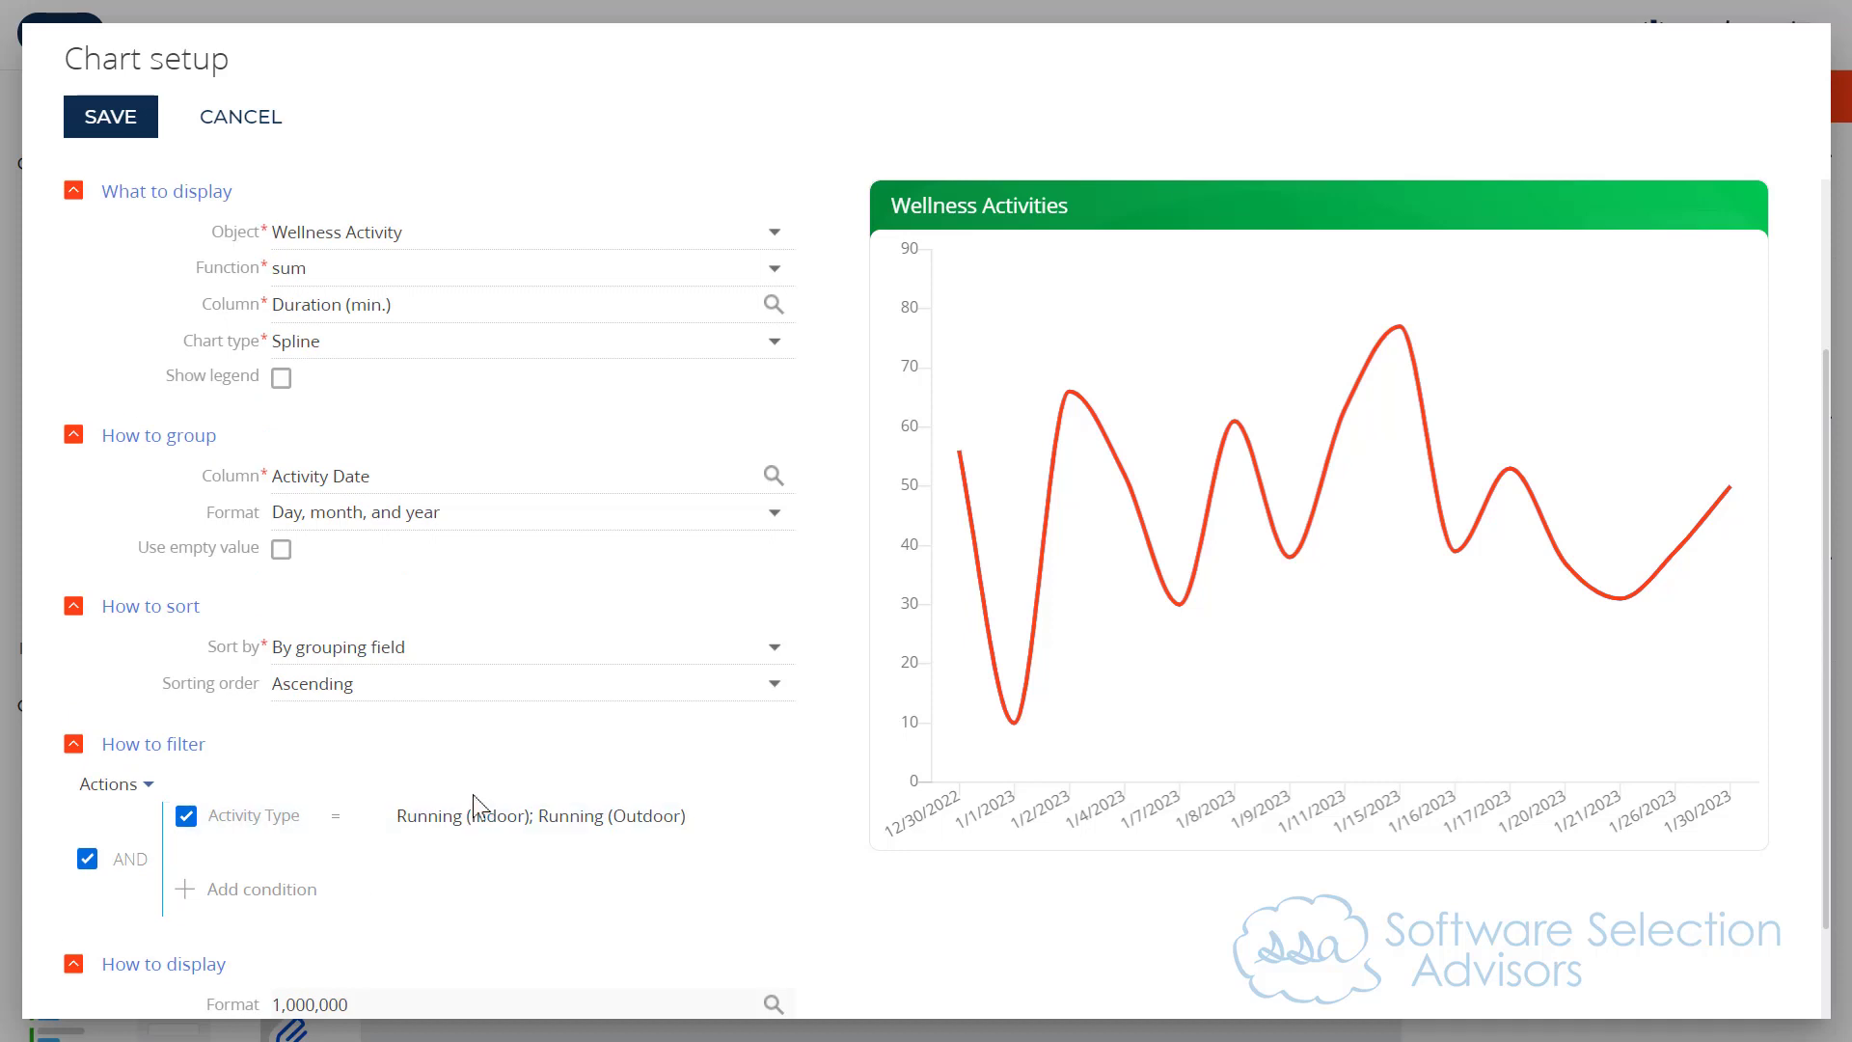
left_click(680, 818)
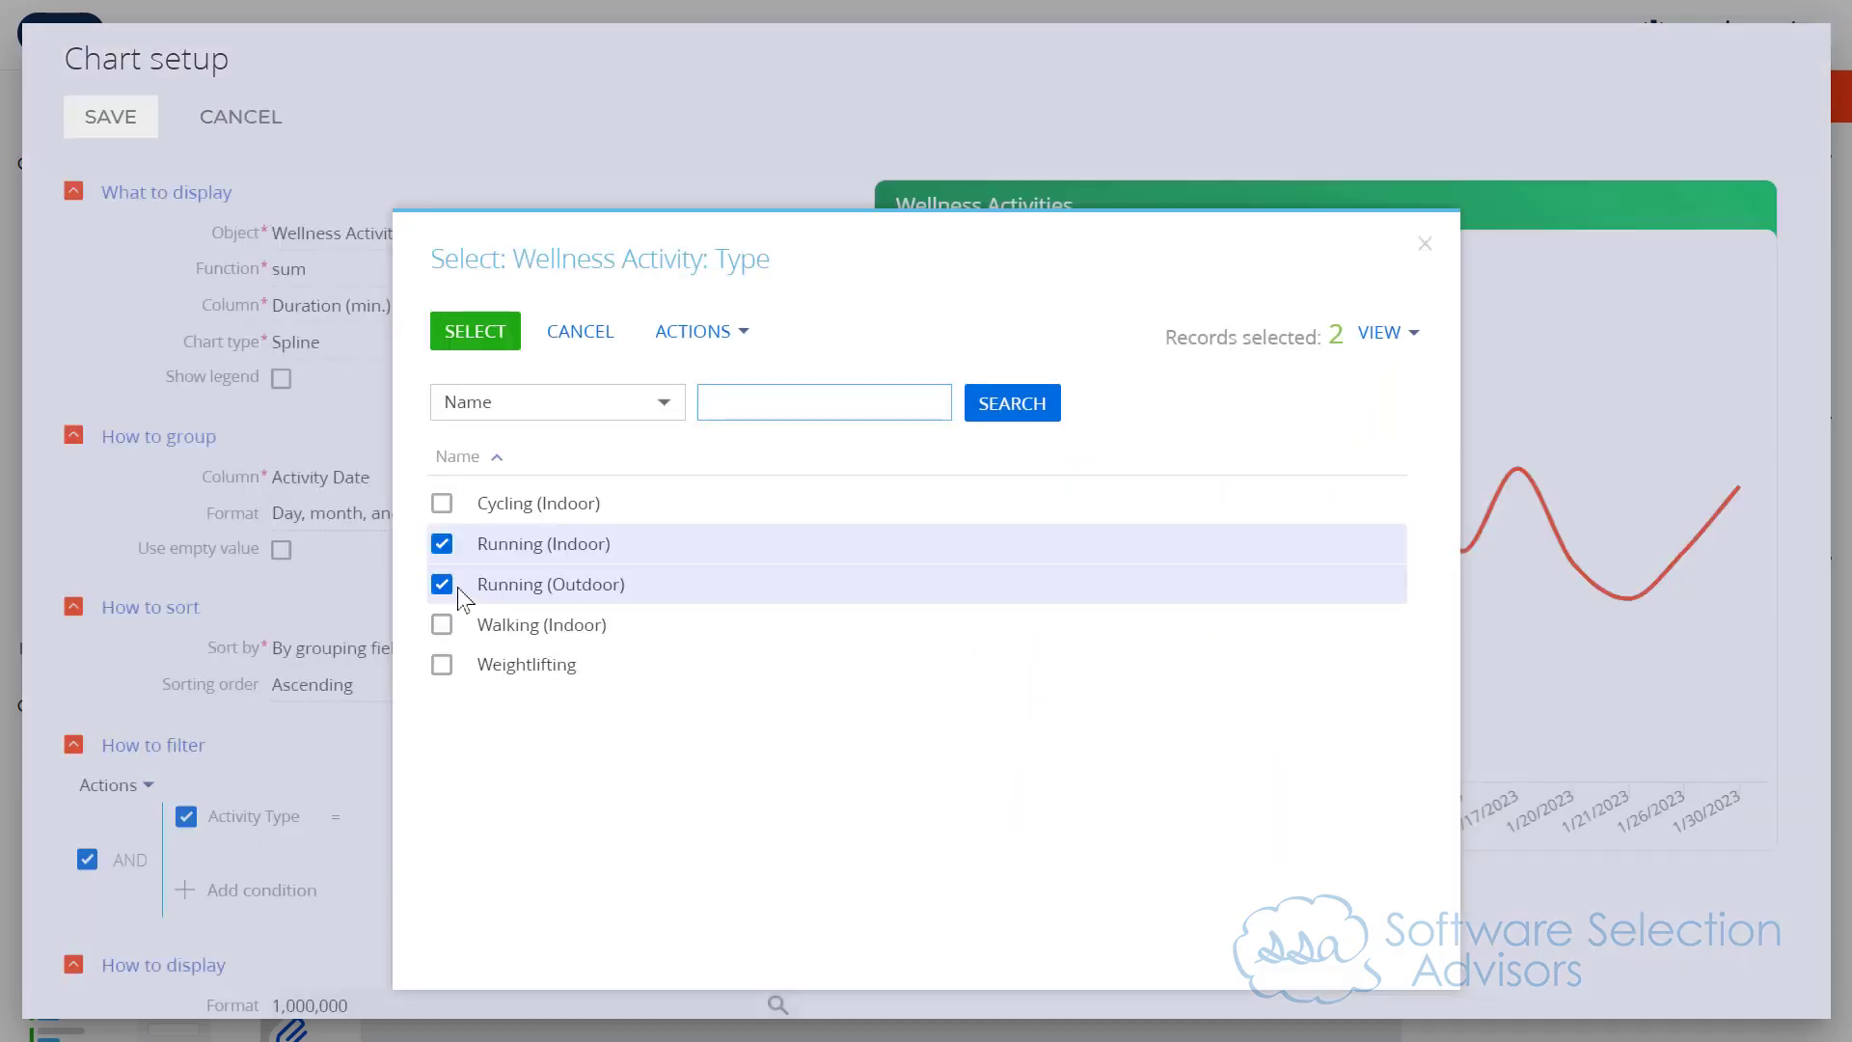
left_click(441, 585)
left_click(442, 544)
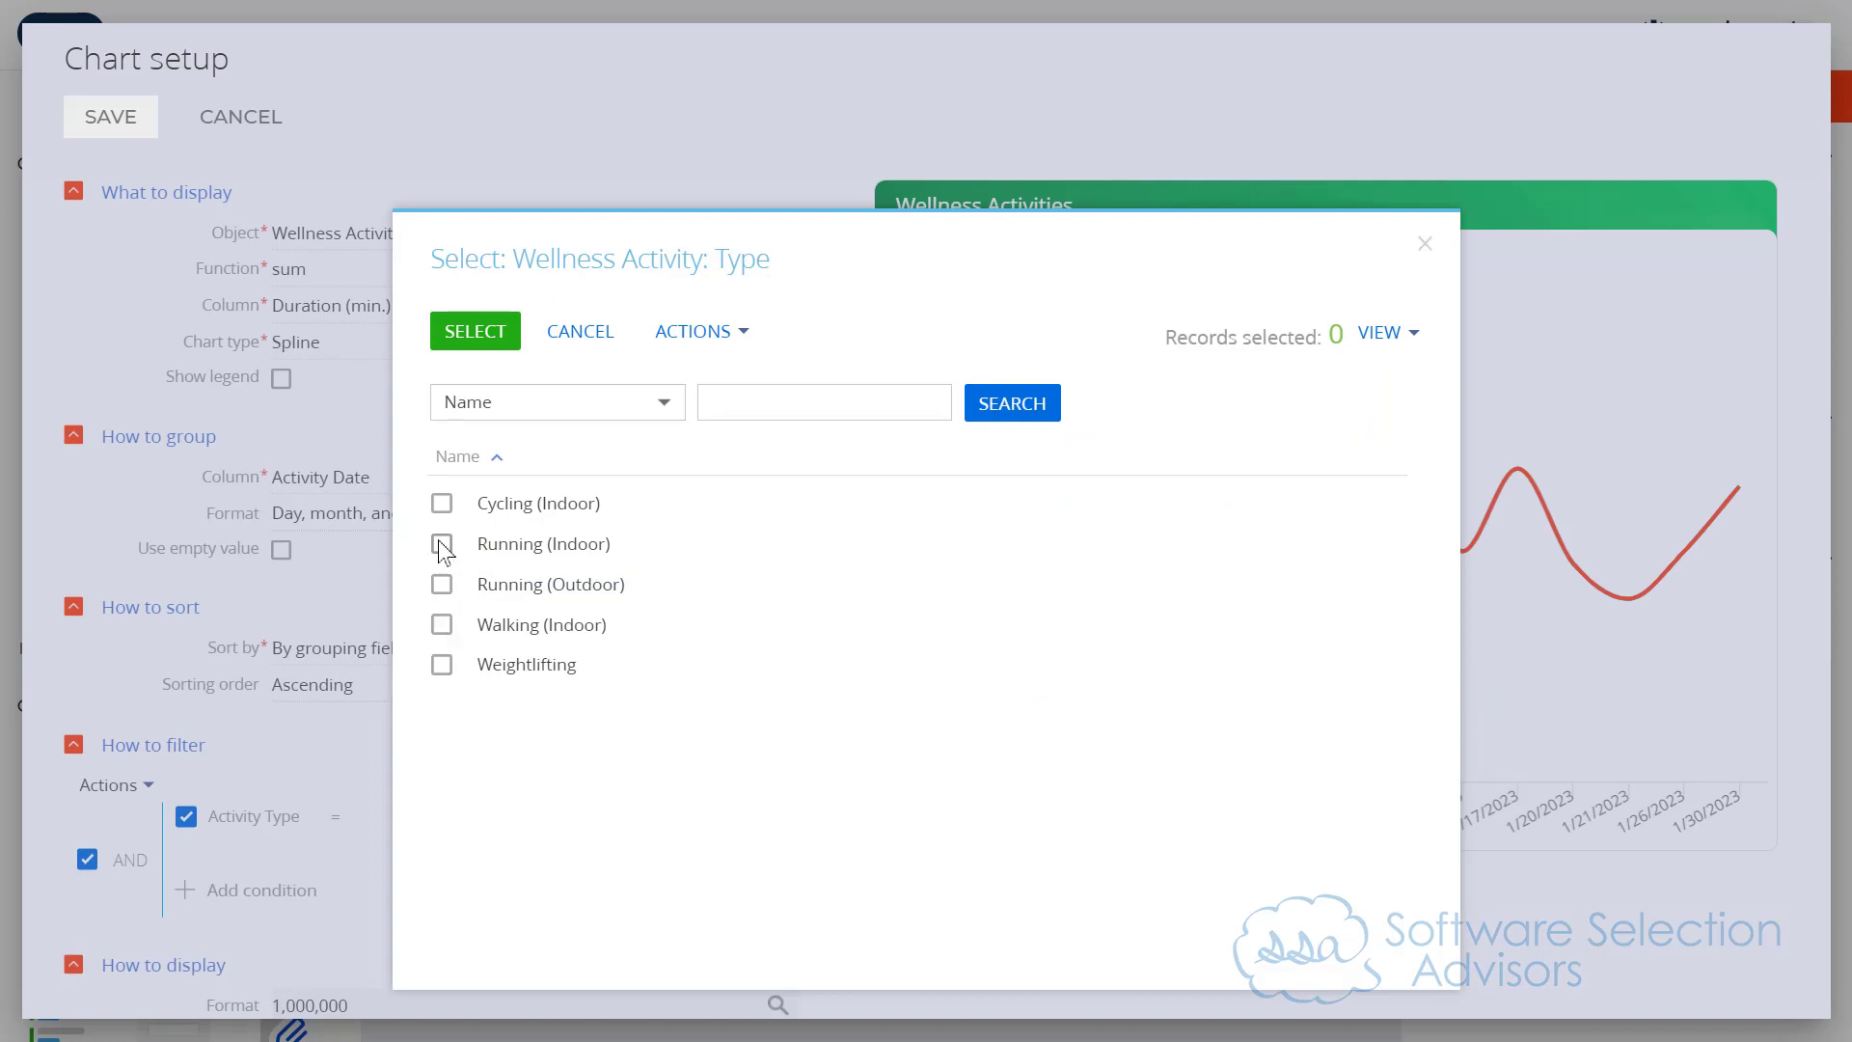
left_click(442, 503)
left_click(473, 331)
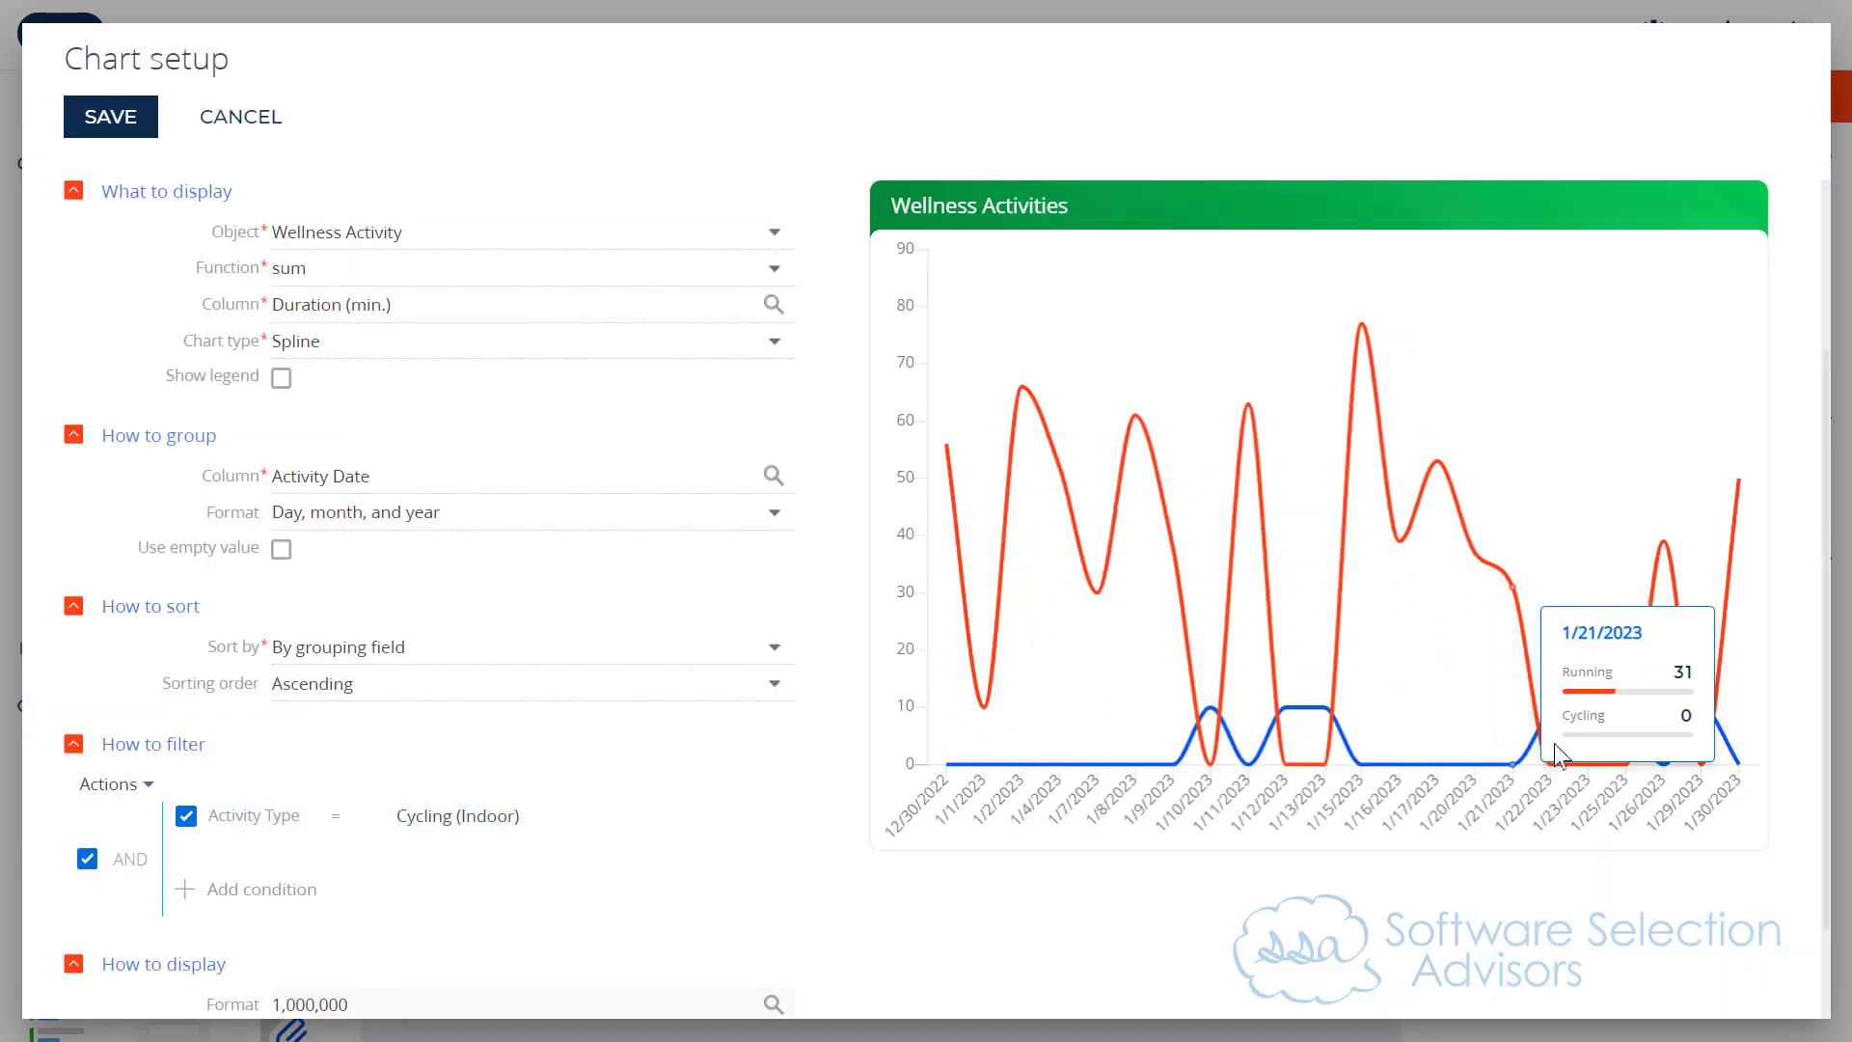
Step: Copy the Cycling series and set the copy's index number caption to Walking
scroll(666, 839, "up", 3)
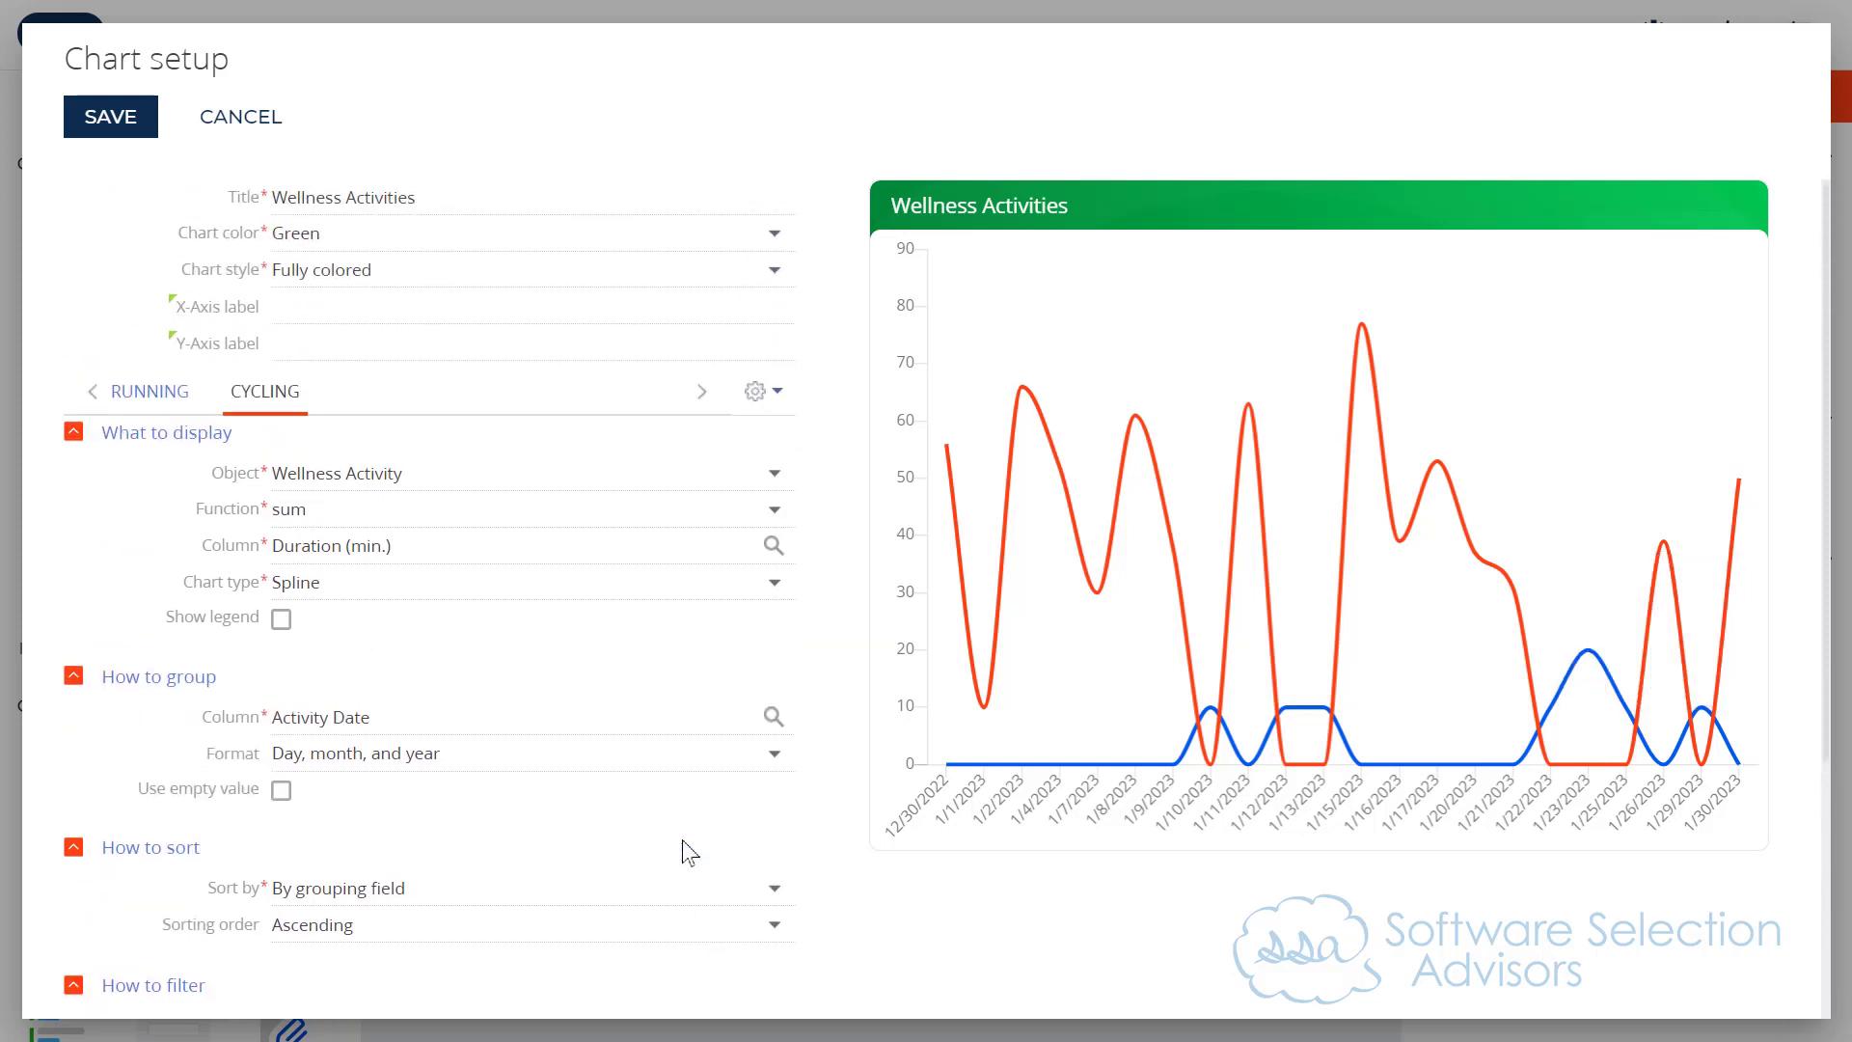
left_click(762, 395)
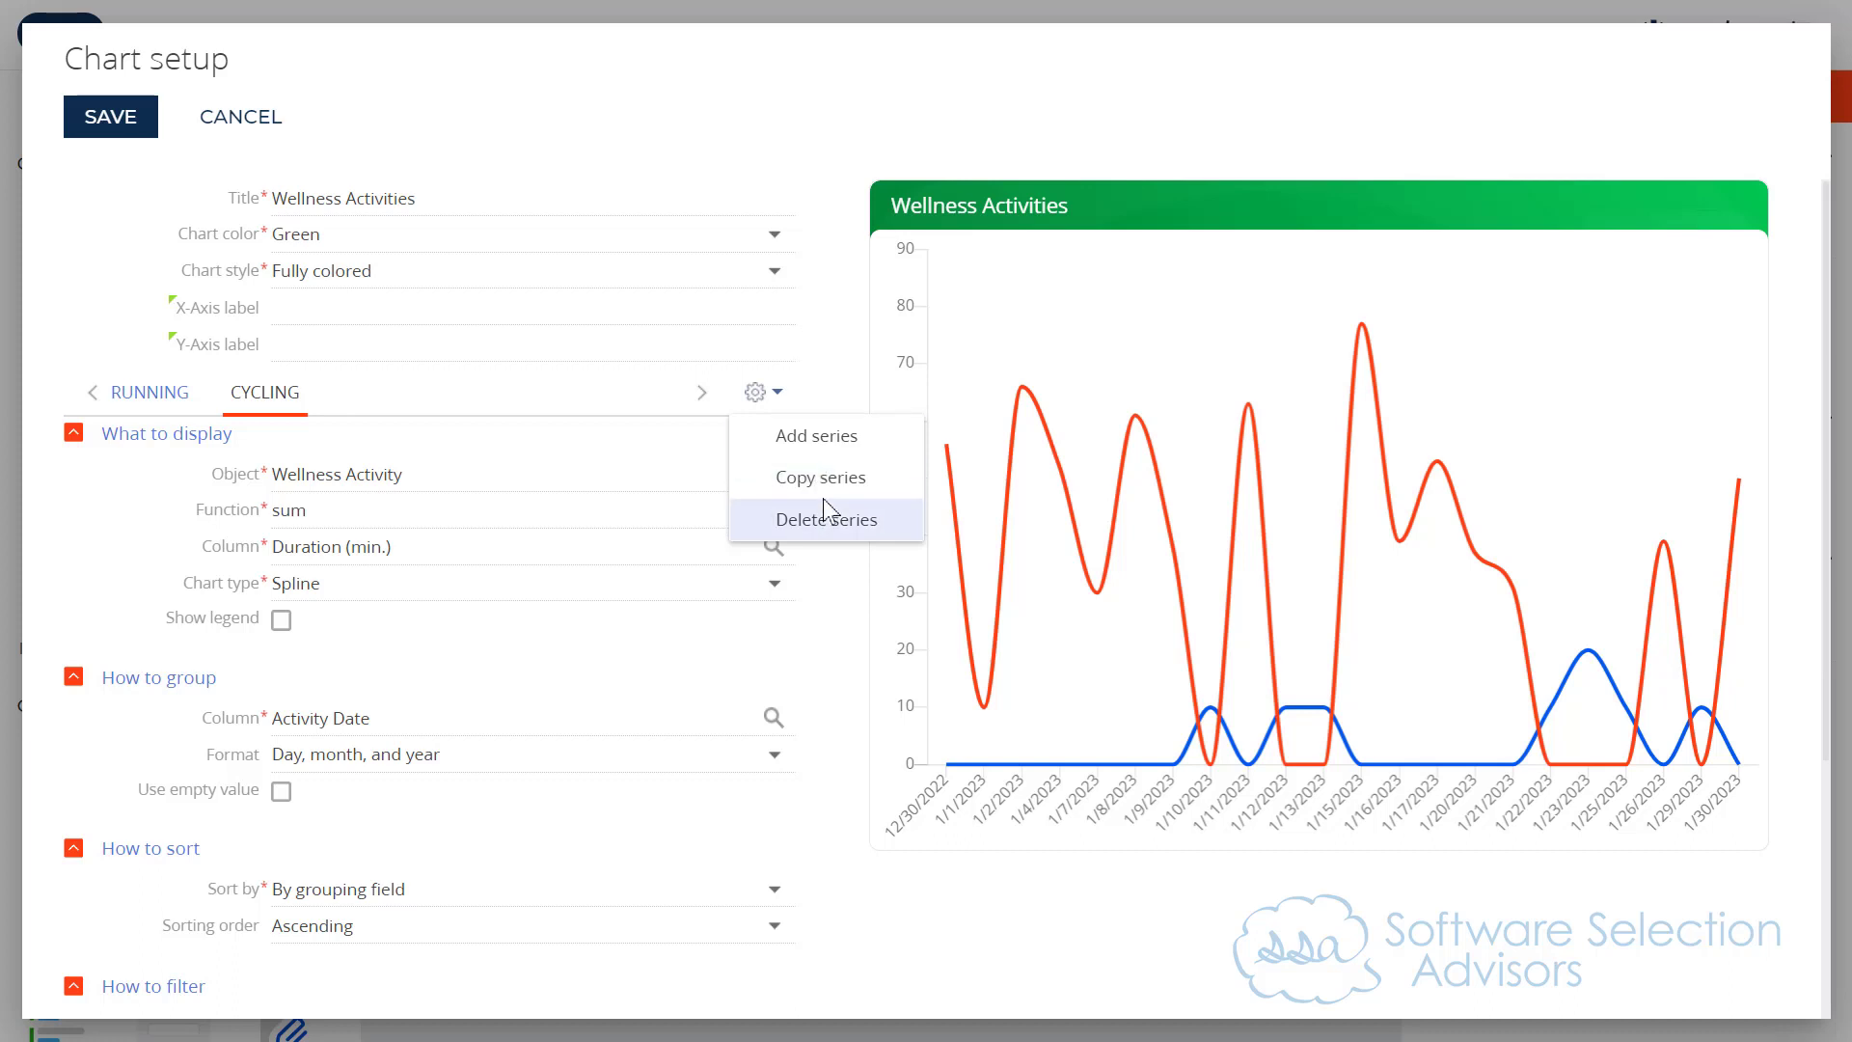
left_click(762, 496)
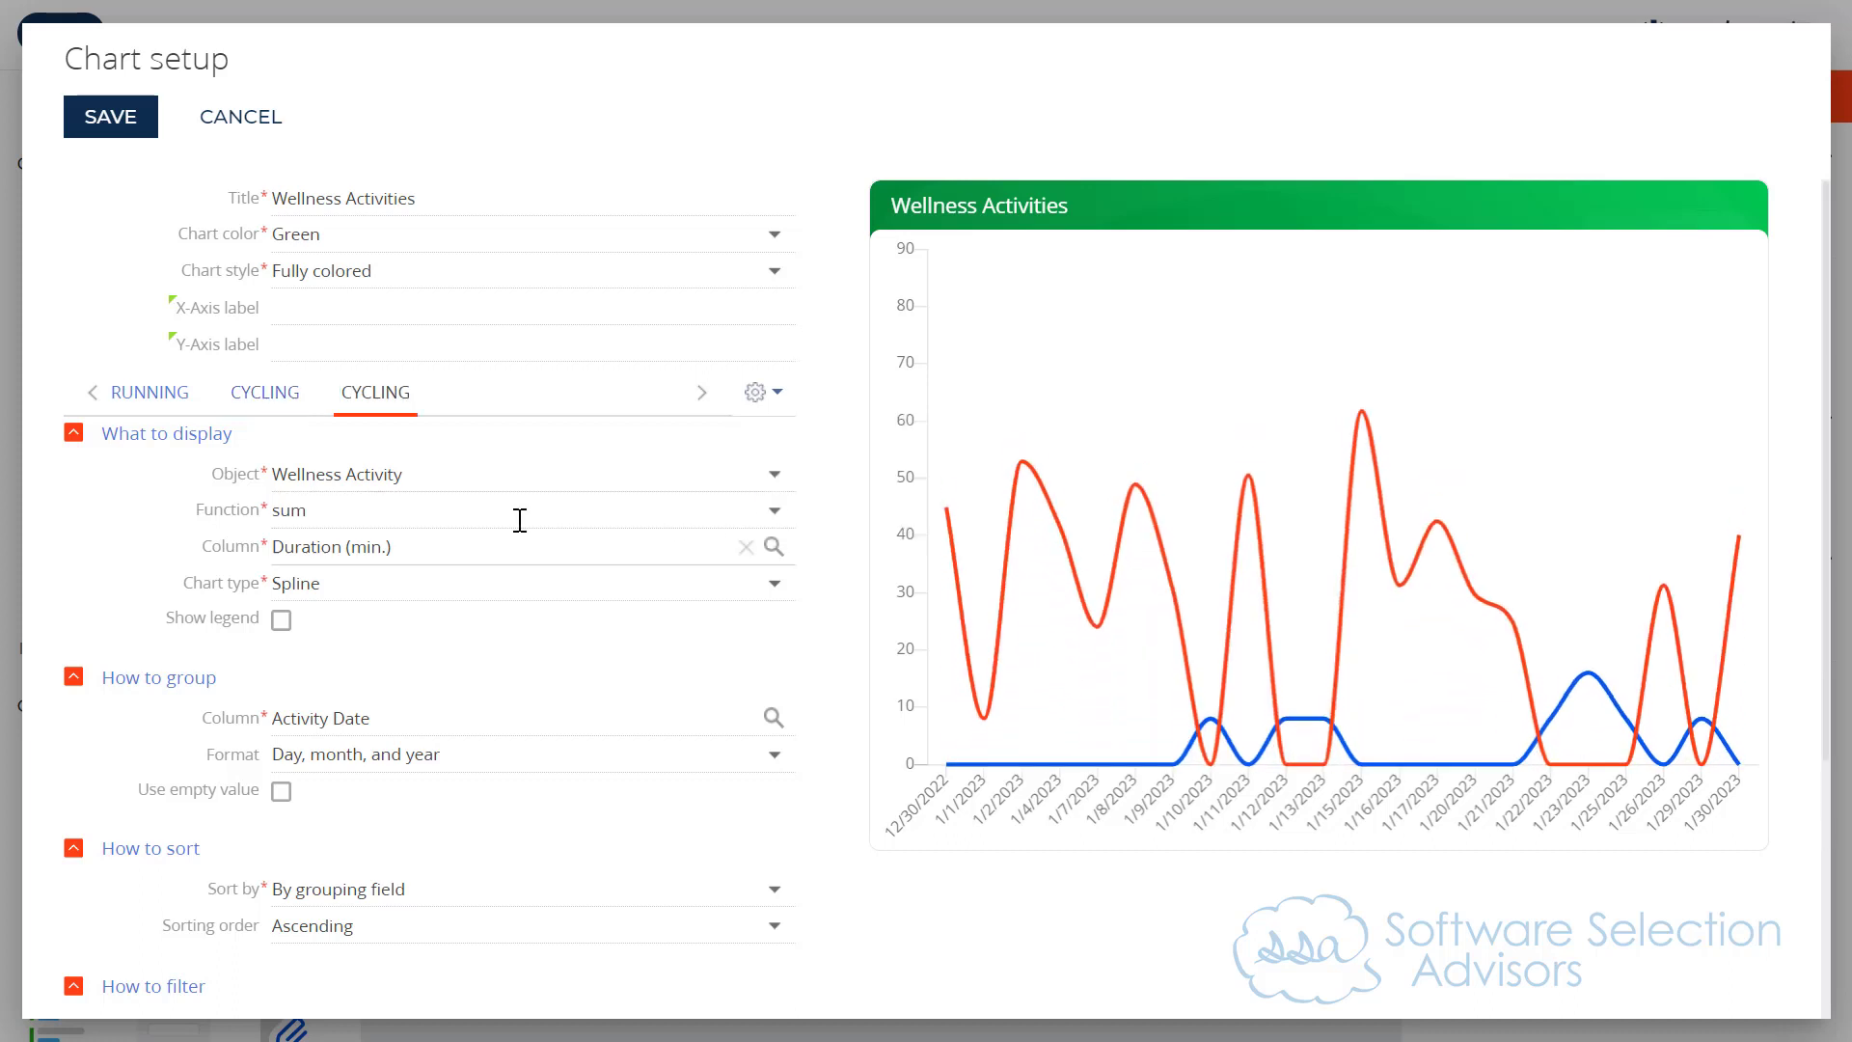
scroll(401, 704, "down", 4)
left_click_drag(342, 961, 239, 955)
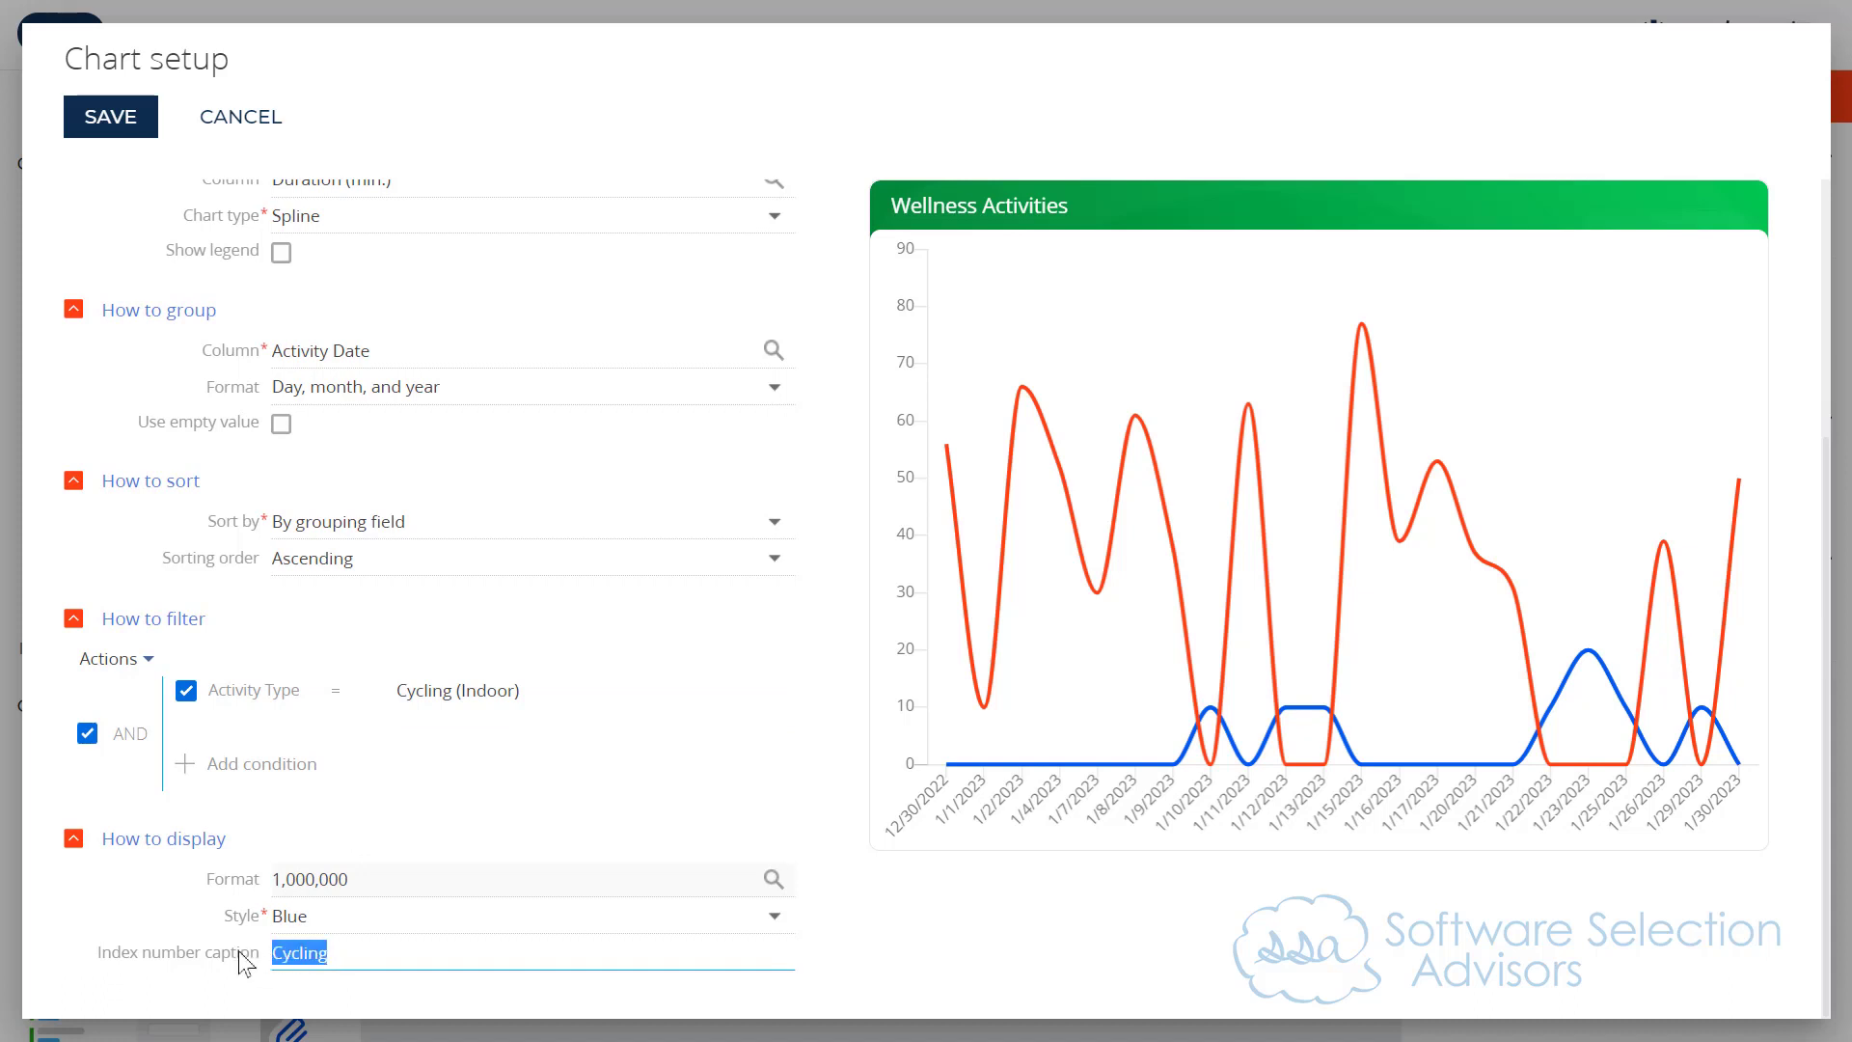
type("Walking")
Step: Set the Walking series' display style to Dark green
left_click(275, 928)
left_click(345, 921)
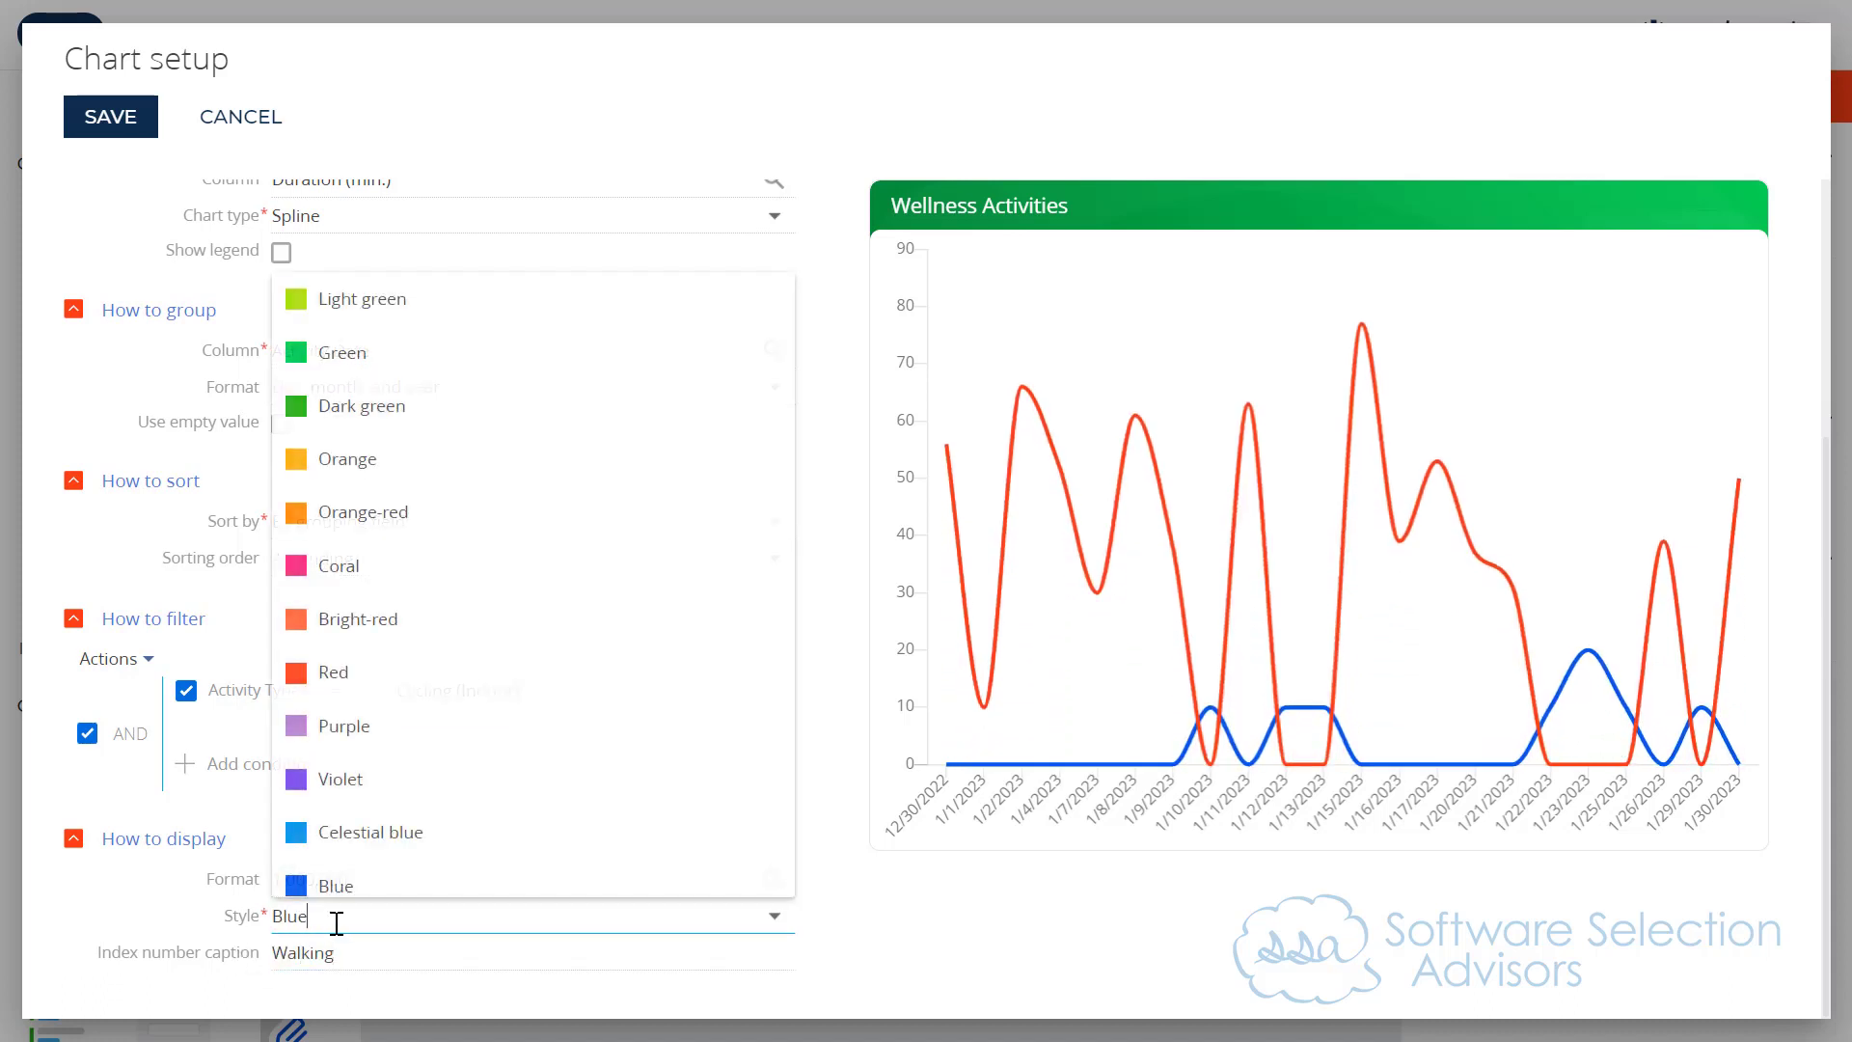
left_click(386, 417)
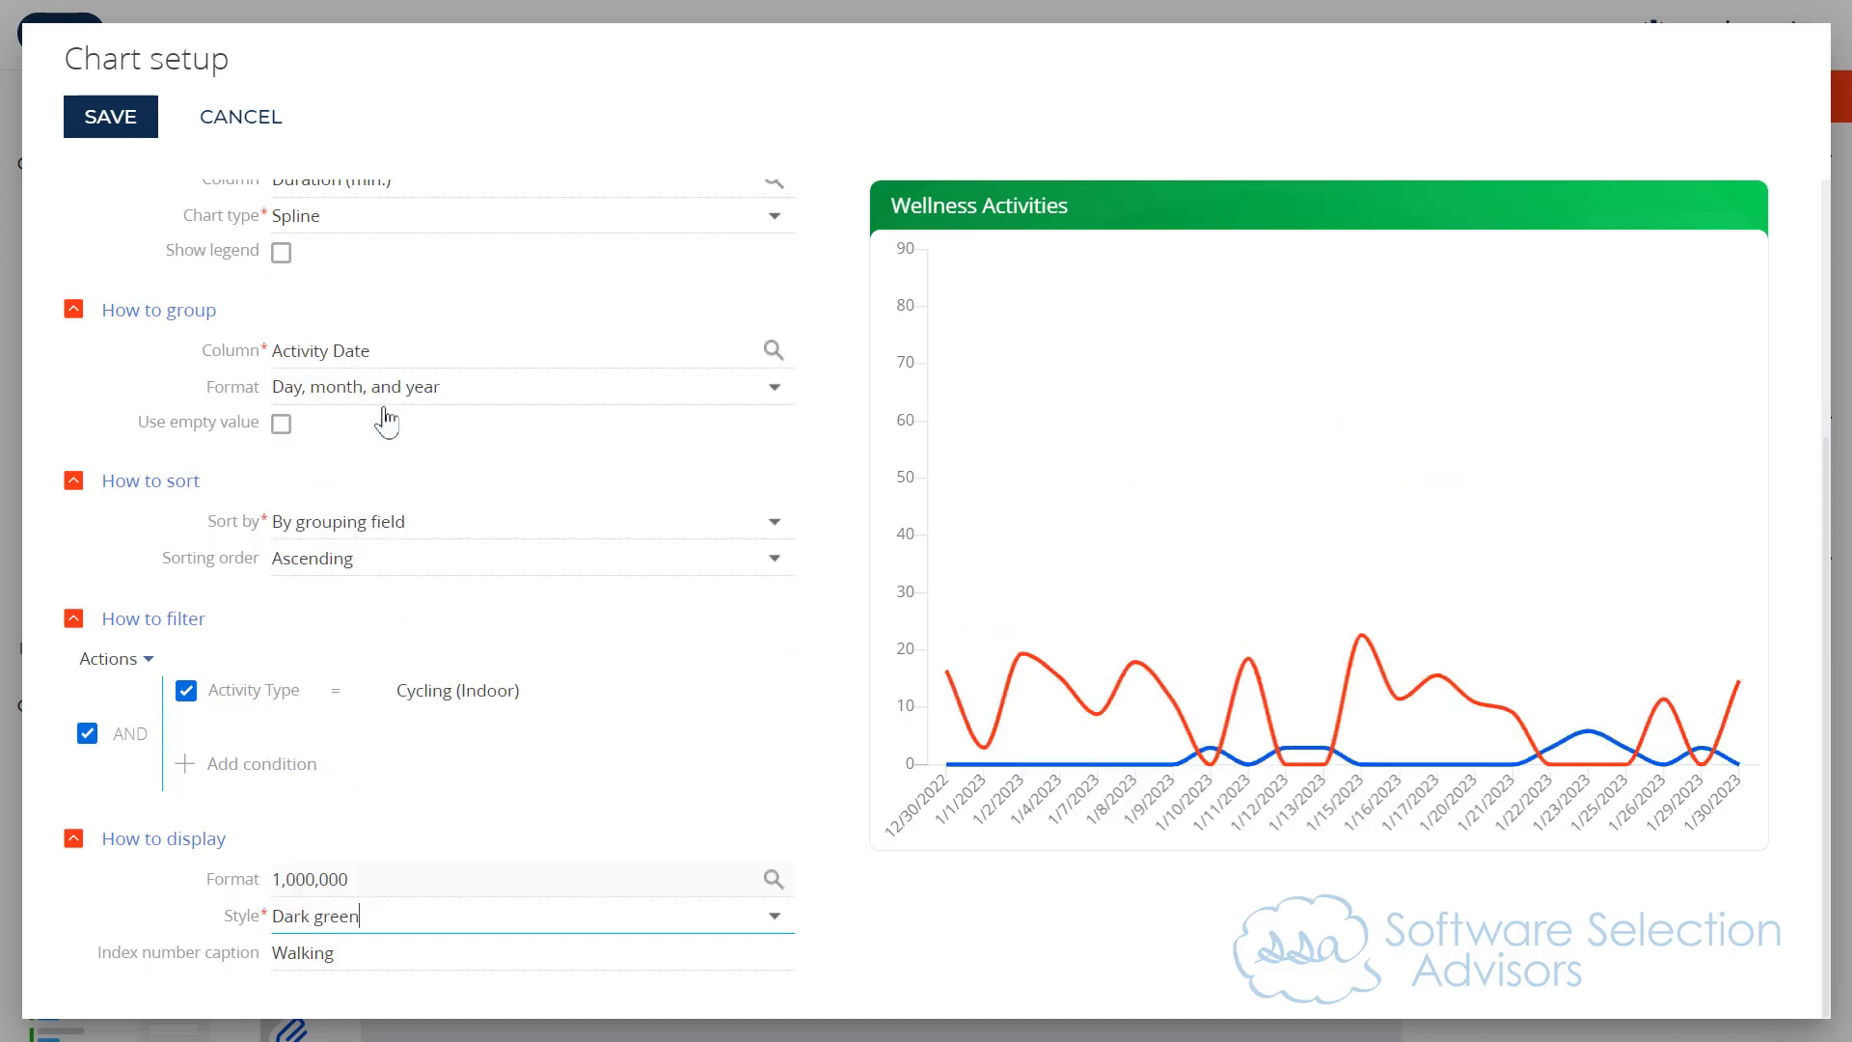
Step: Change the Walking series' Activity Type filter to Walking (Indoor) only
left_click(457, 692)
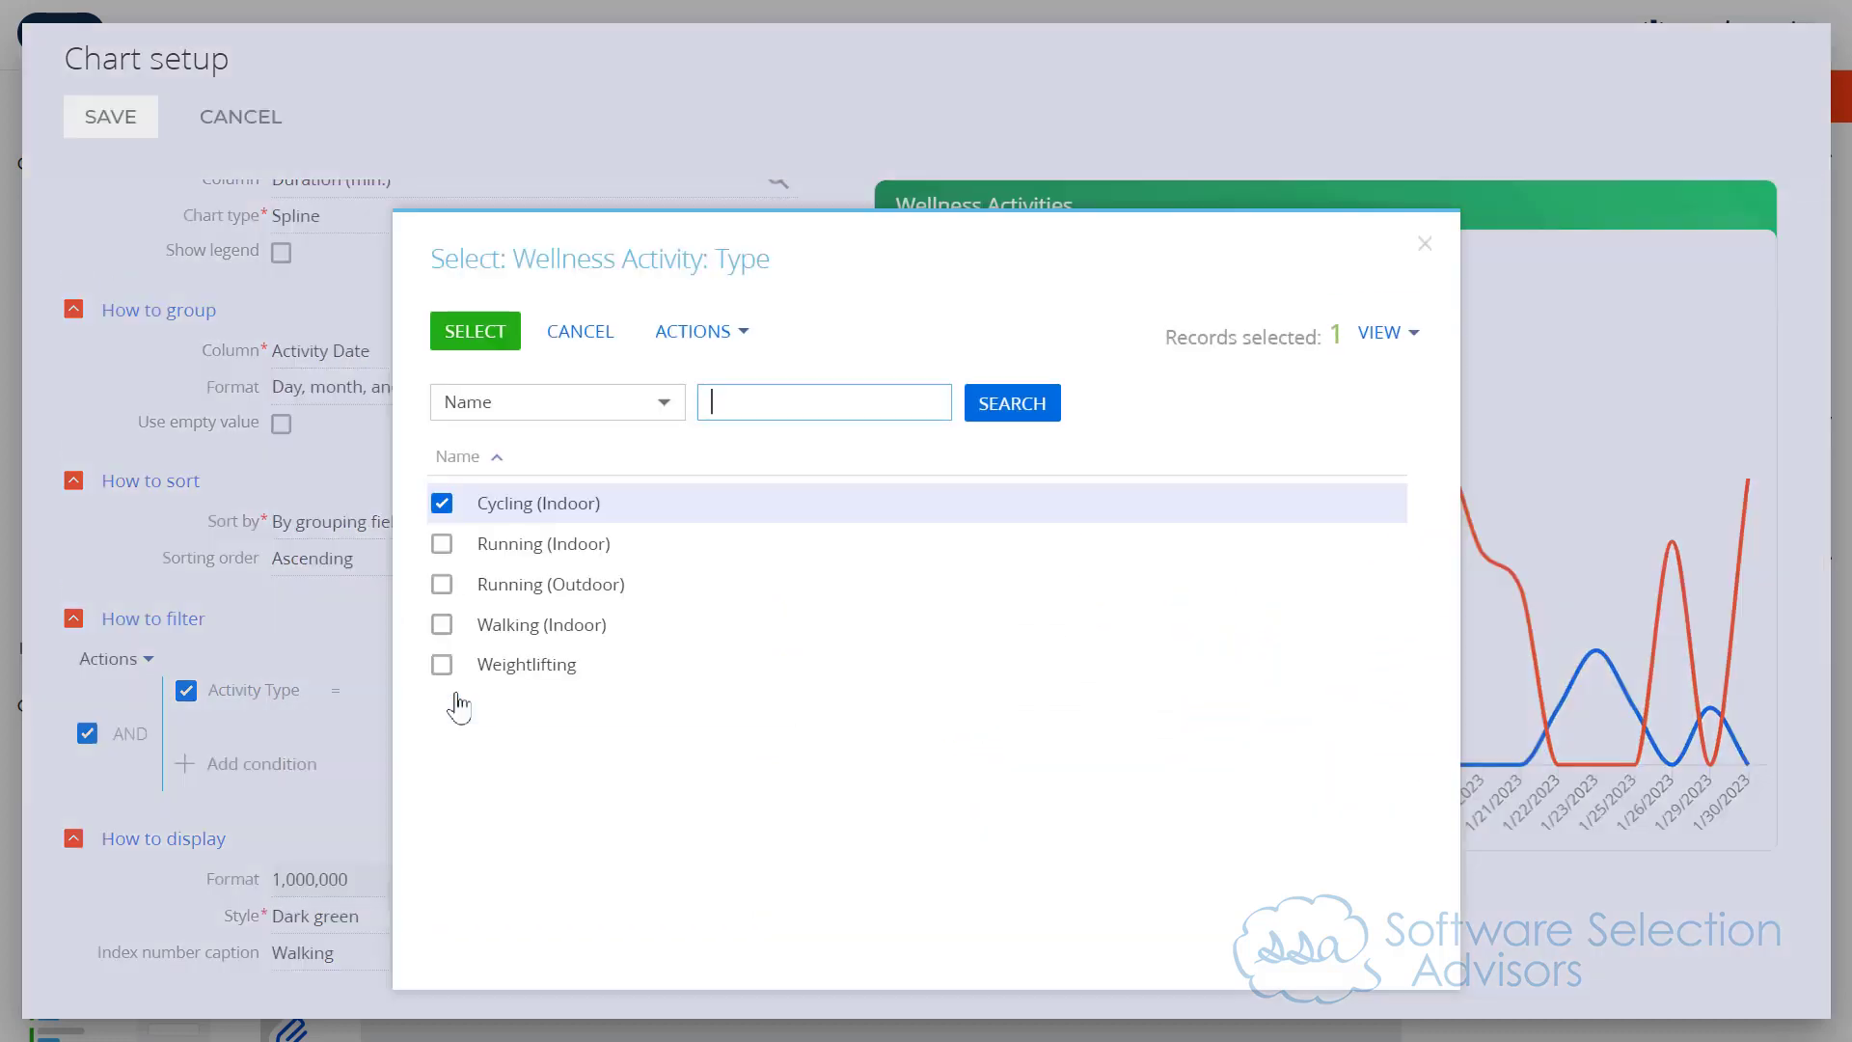
left_click(443, 504)
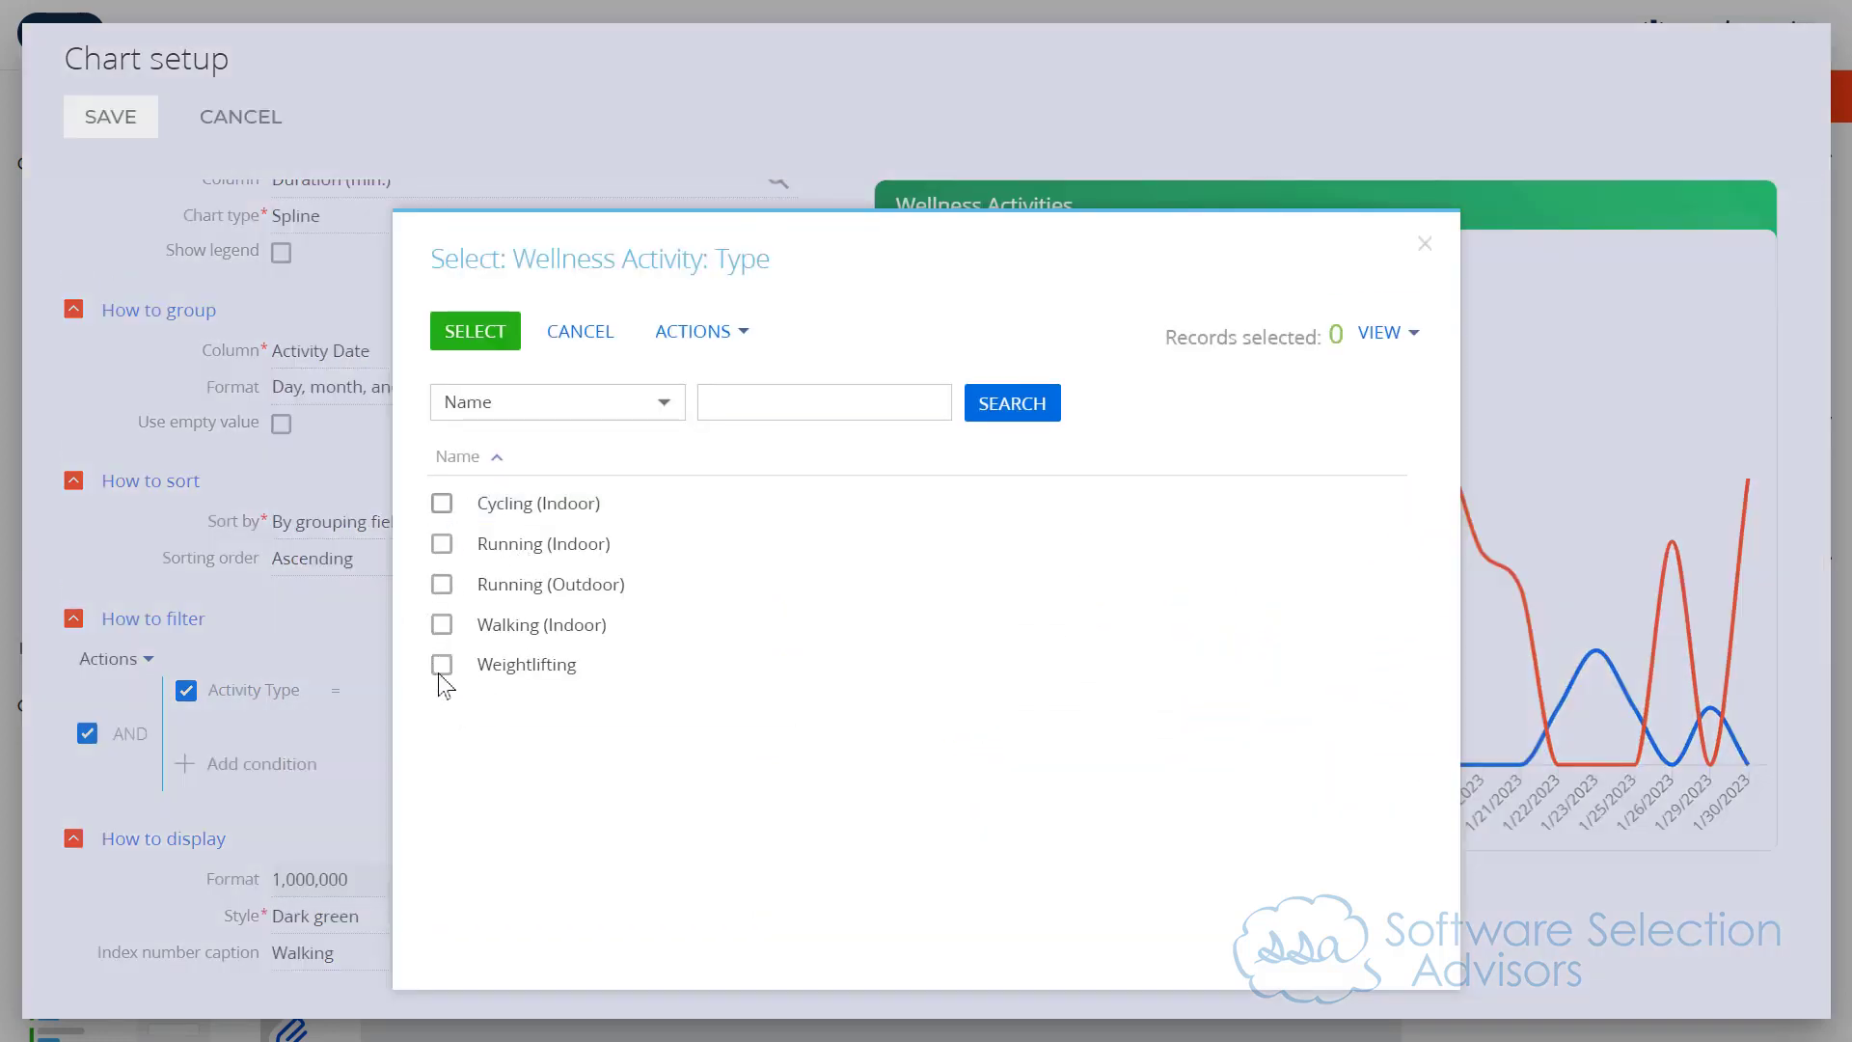
left_click(443, 627)
left_click(516, 345)
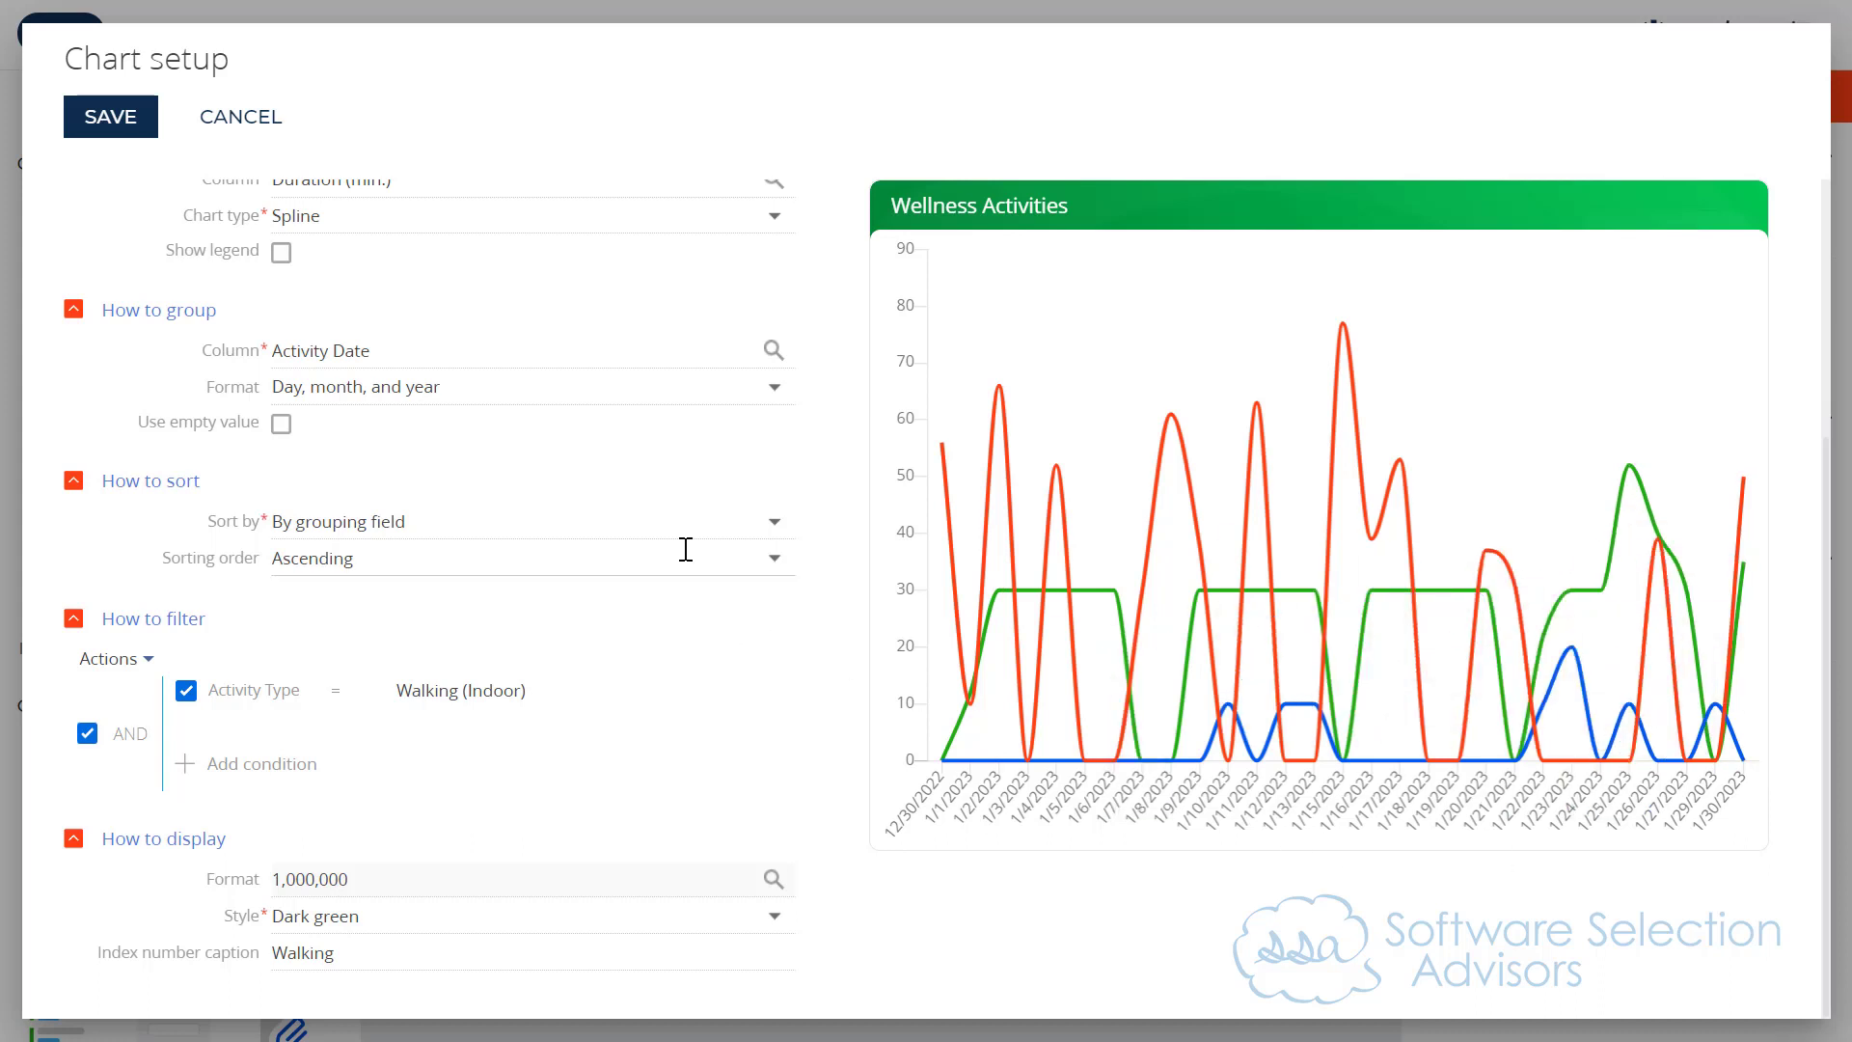
Step: Copy the Walking series and set the copy's index number caption to Weightlifting
scroll(618, 719, "up", 4)
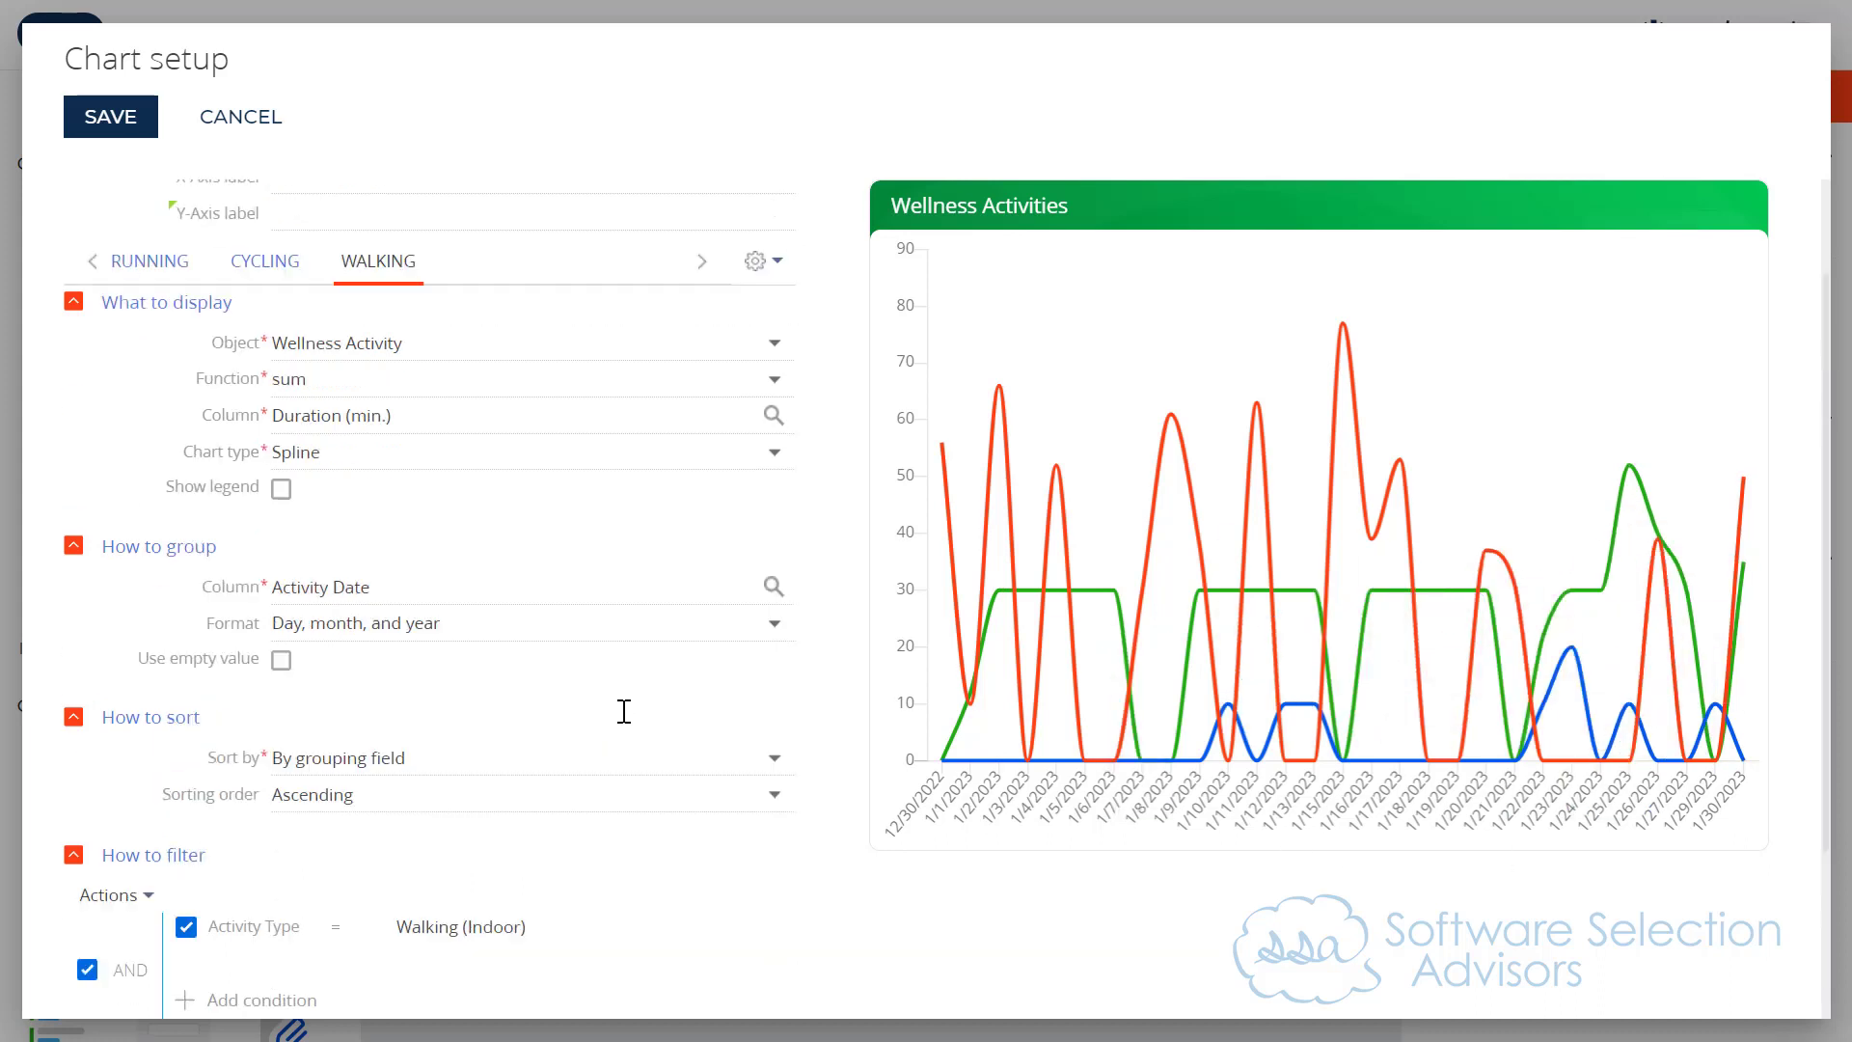
left_click(779, 403)
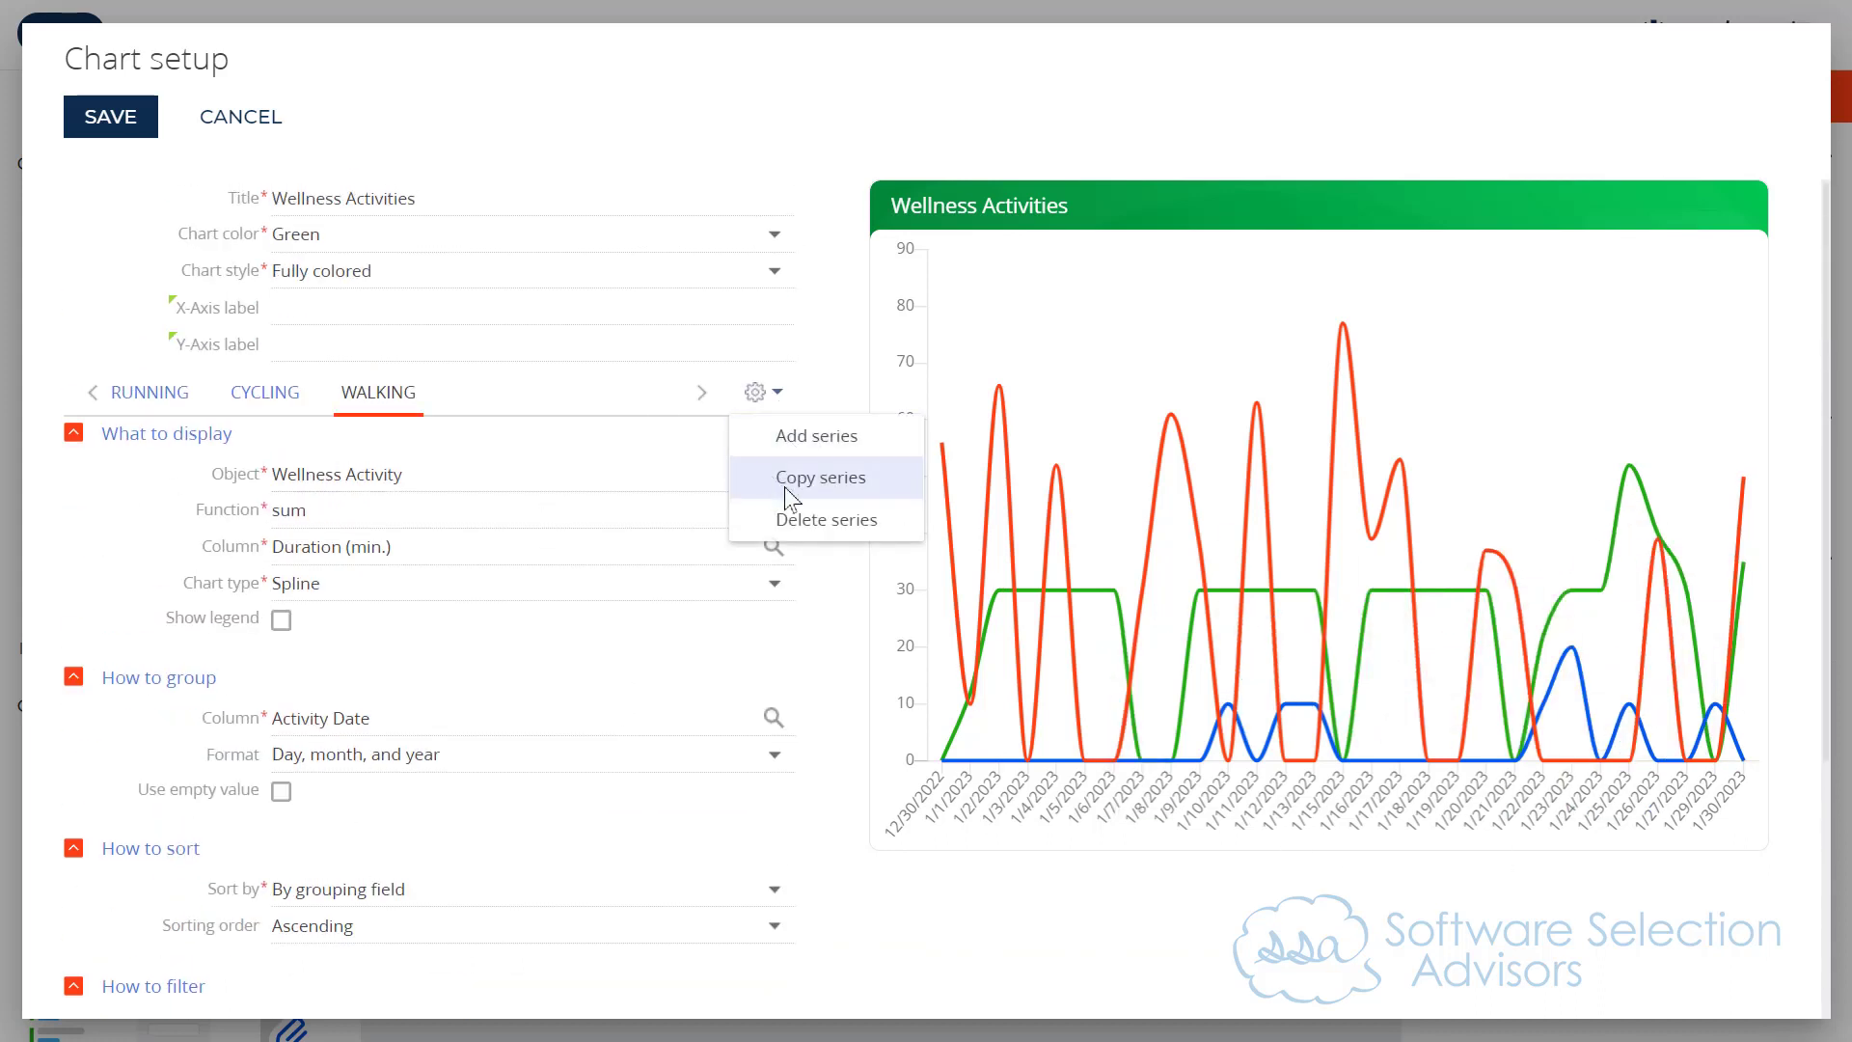
left_click(820, 489)
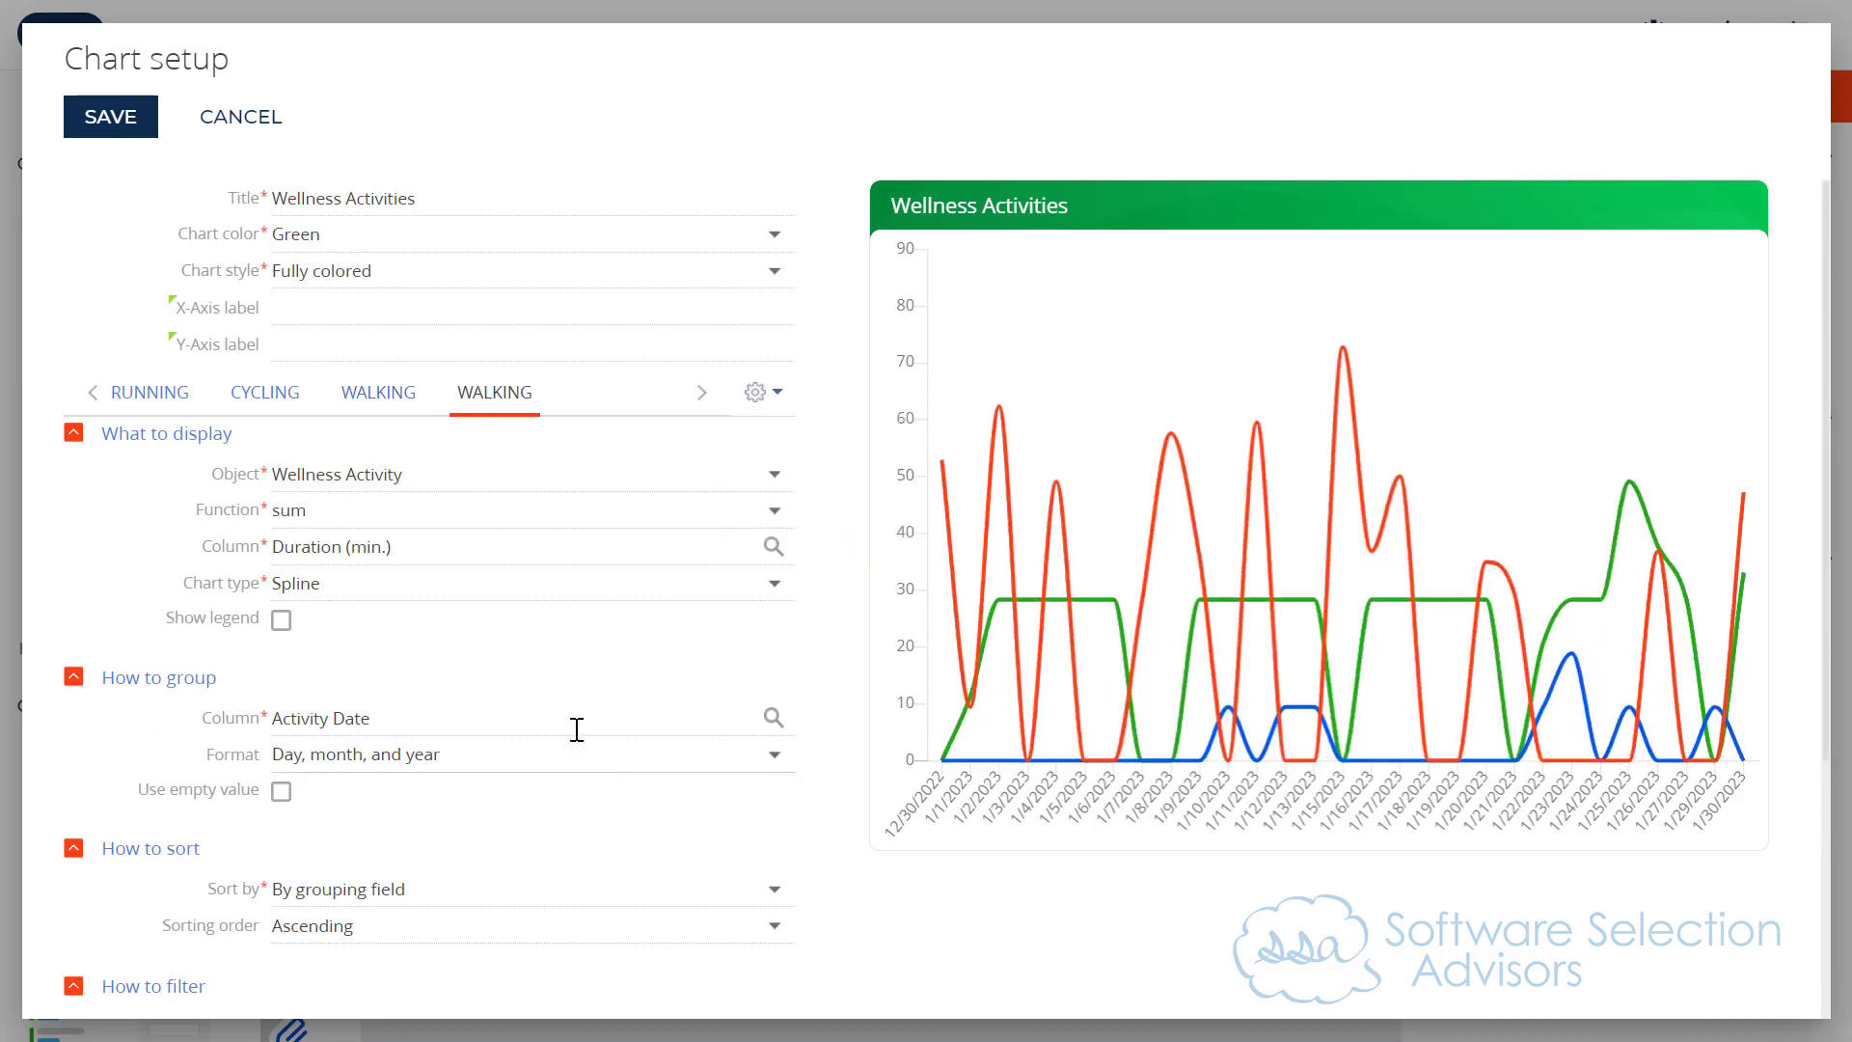
scroll(575, 733, "down", 4)
left_click_drag(360, 947, 186, 938)
type("Weightlifting")
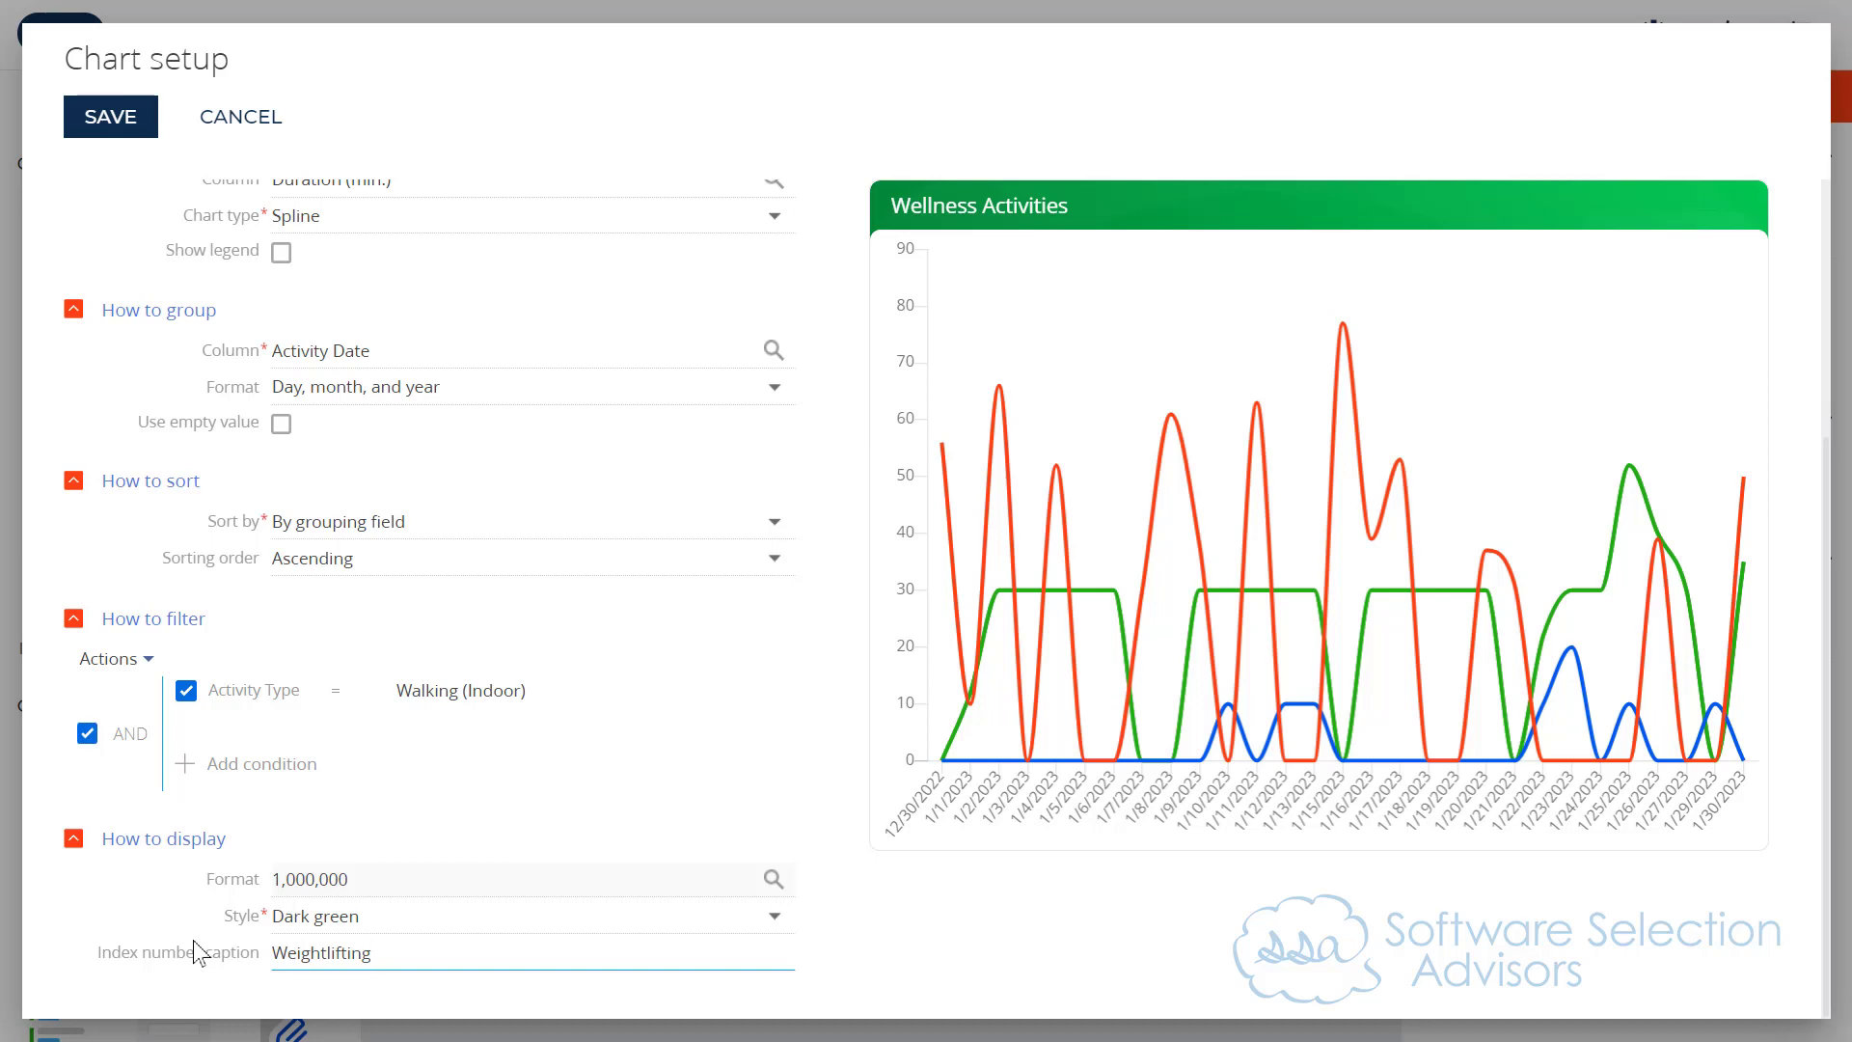
Step: Set the Weightlifting series' display style to Turquoise
left_click(382, 908)
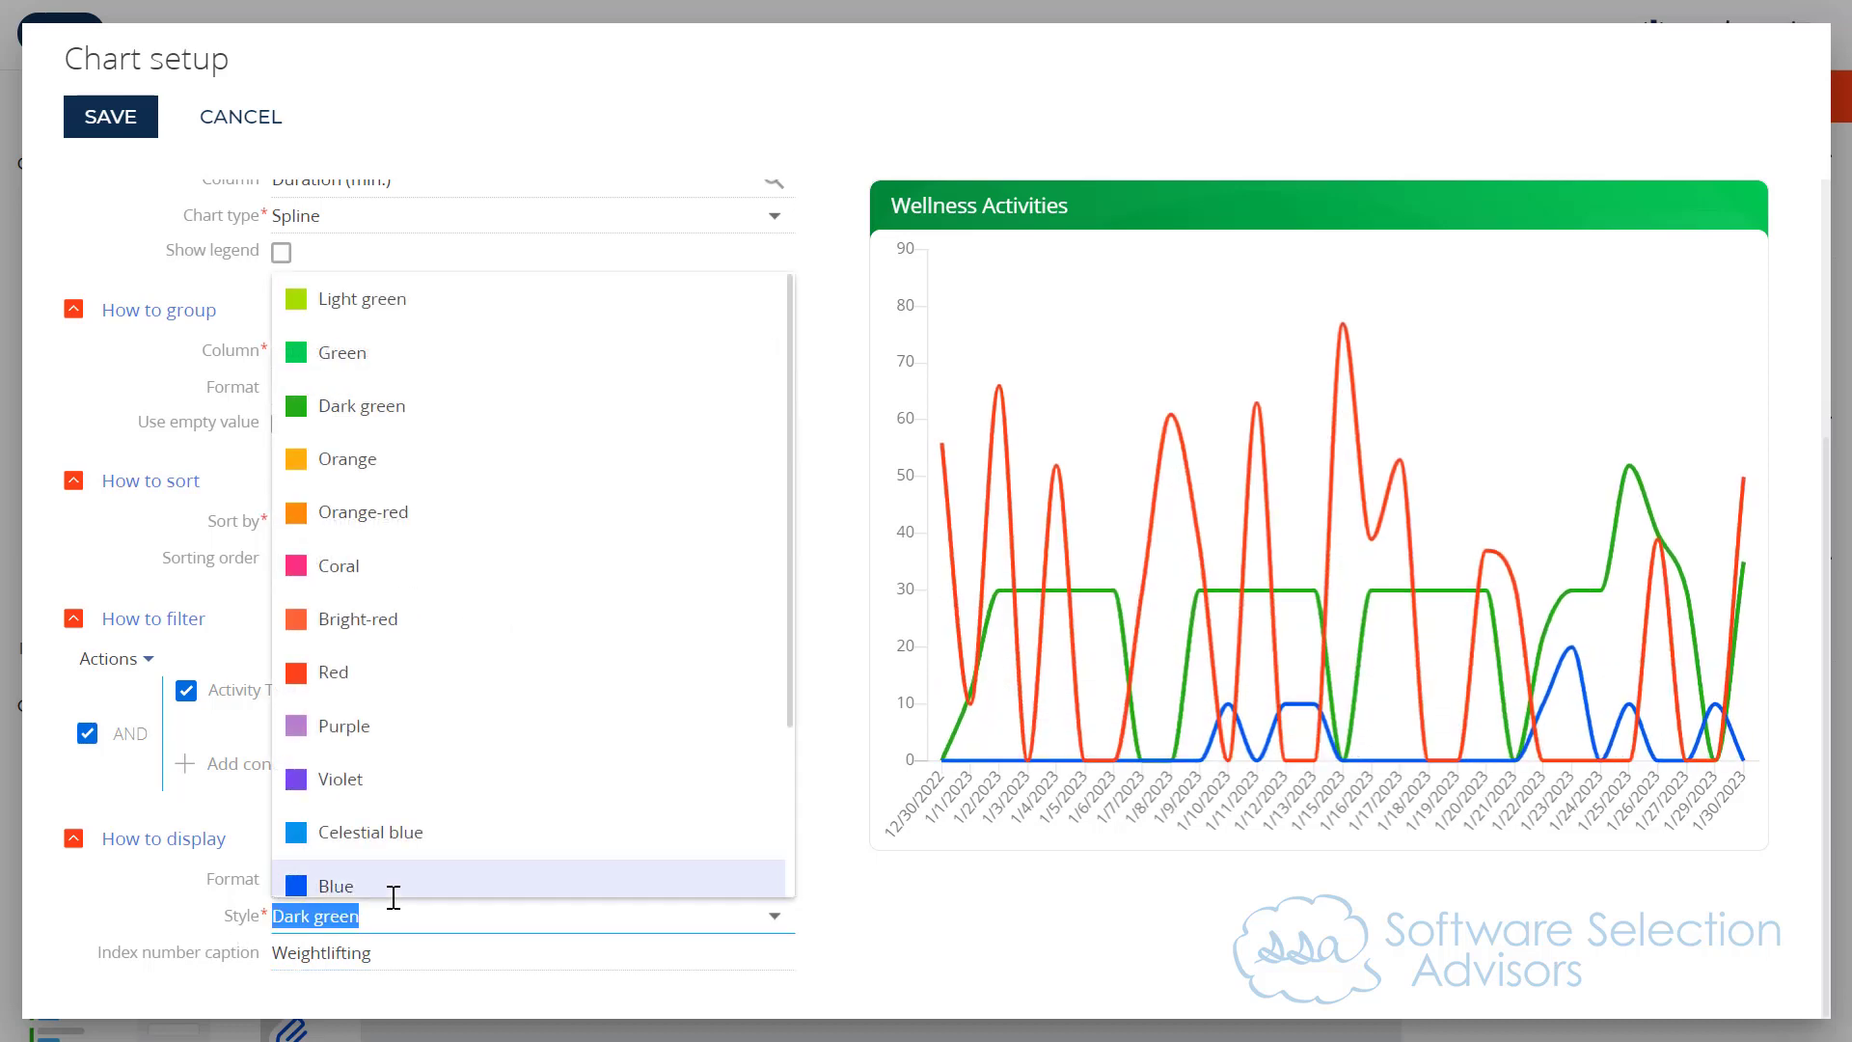
scroll(519, 448, "down", 1)
scroll(518, 448, "down", 2)
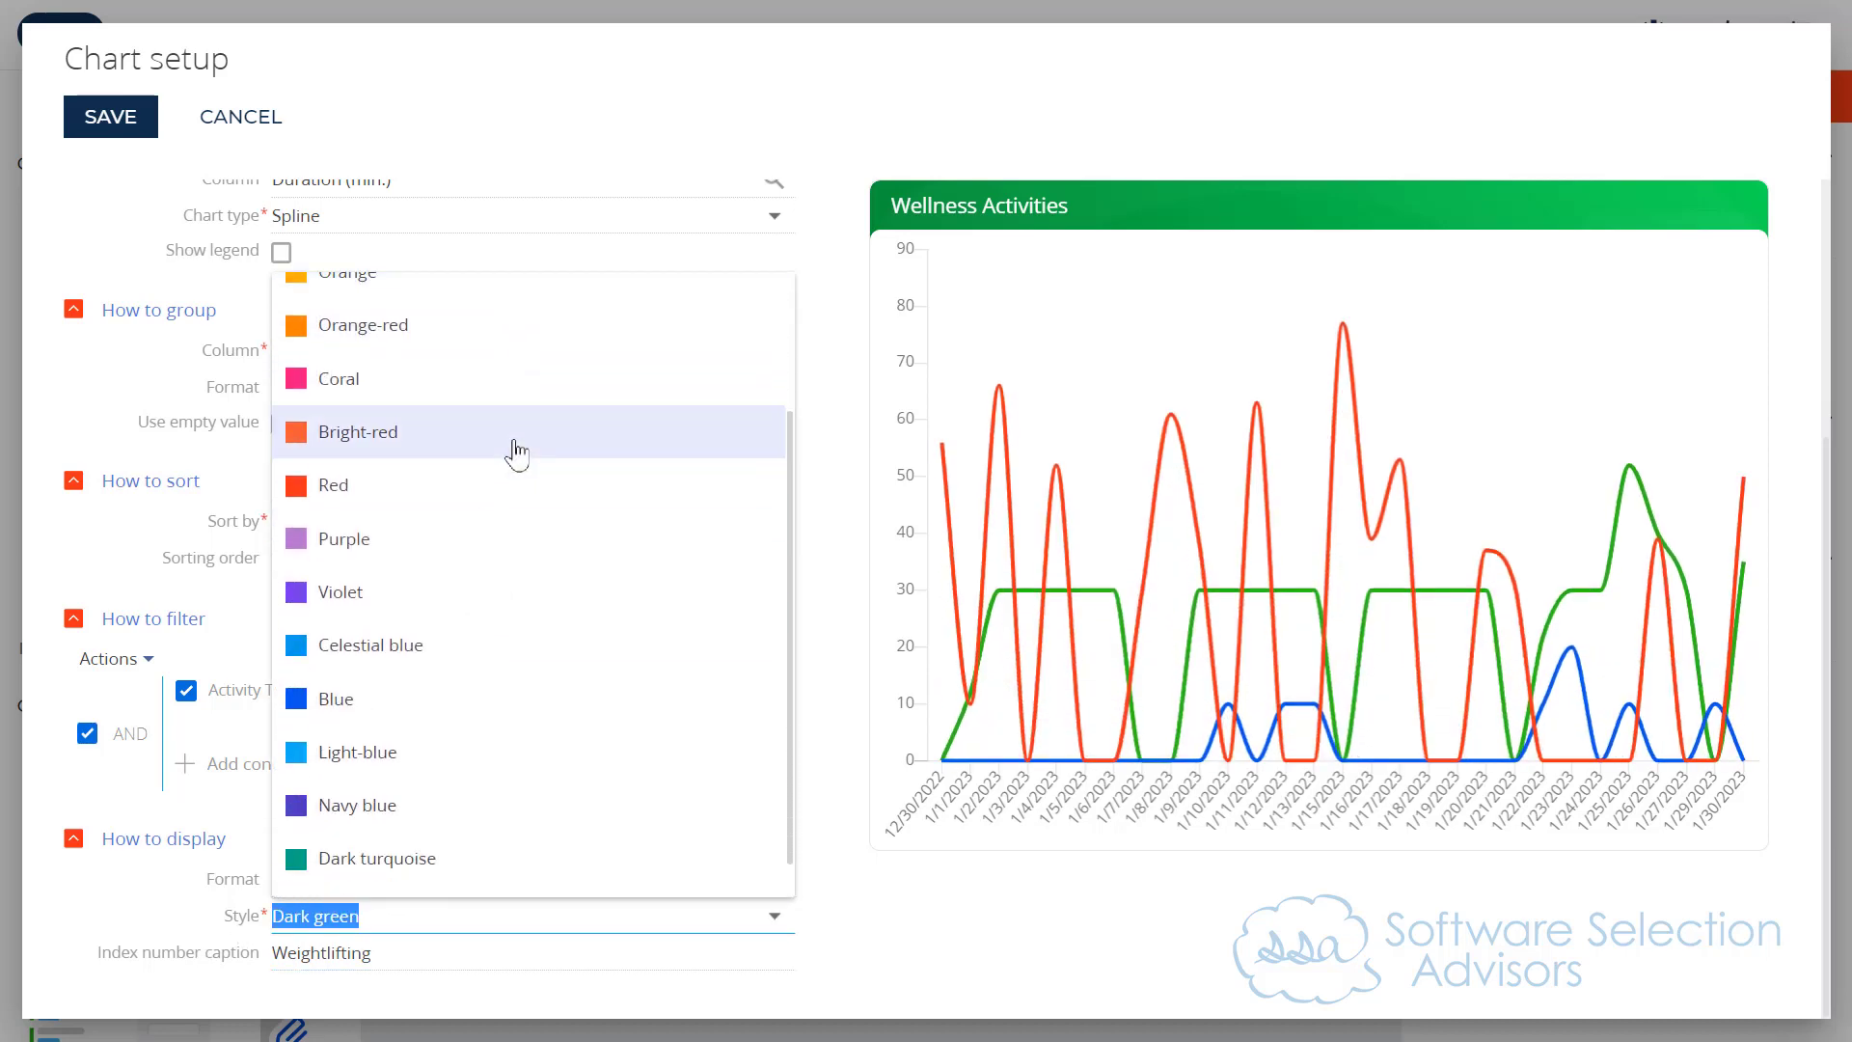
scroll(506, 463, "down", 1)
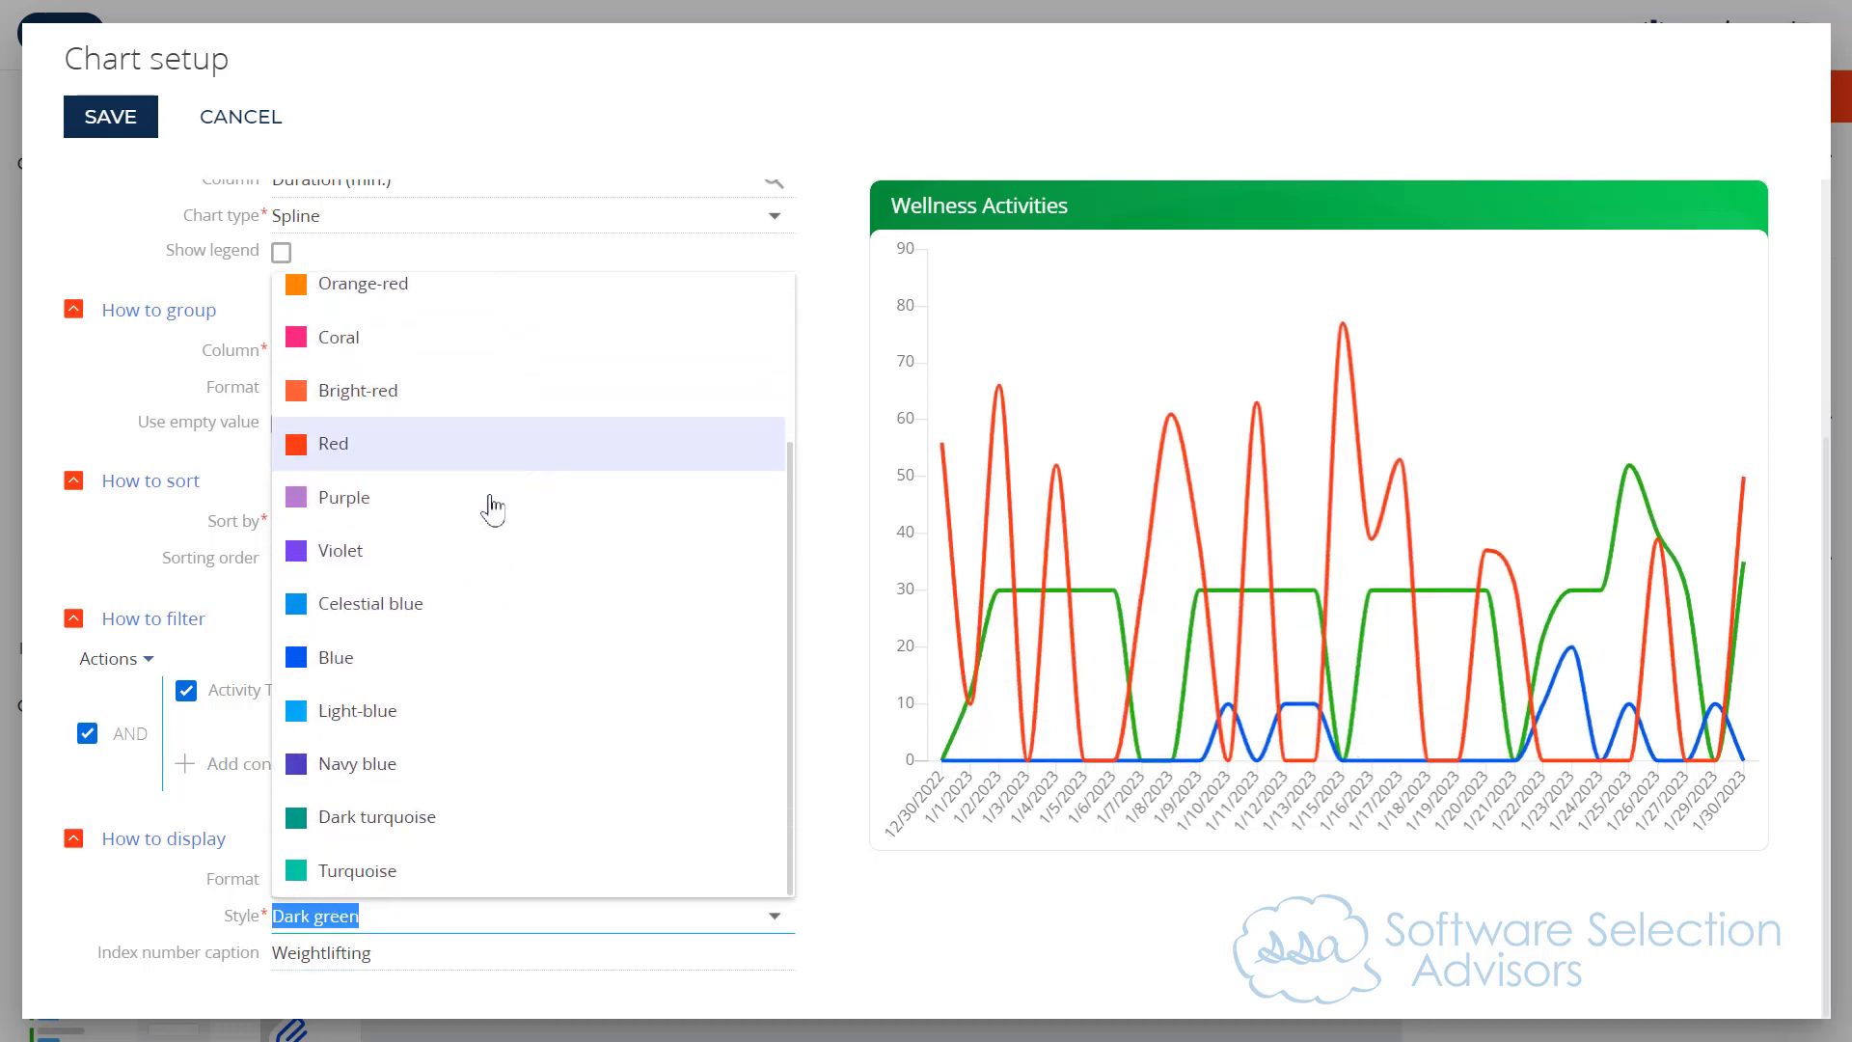
left_click(409, 870)
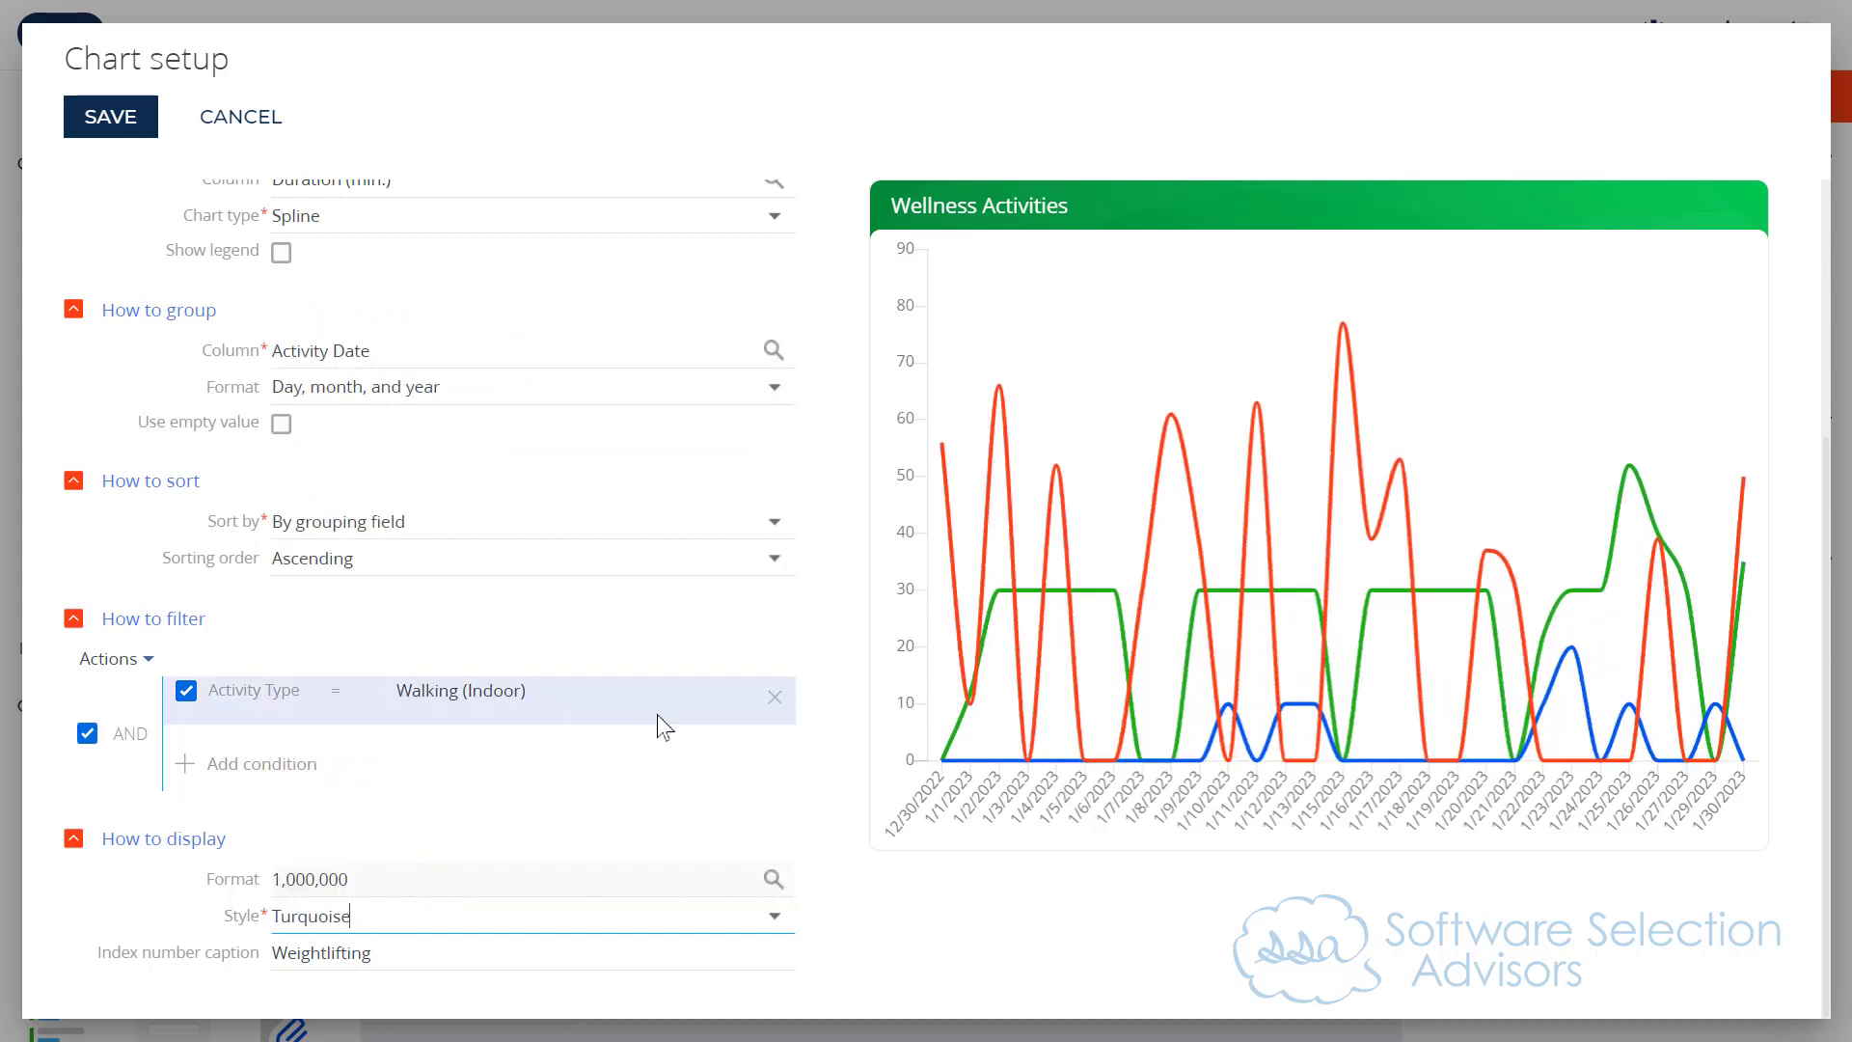
Step: Filter the Weightlifting series to the Weightlifting activity type only and change its display style to Violet
left_click(492, 697)
left_click(508, 664)
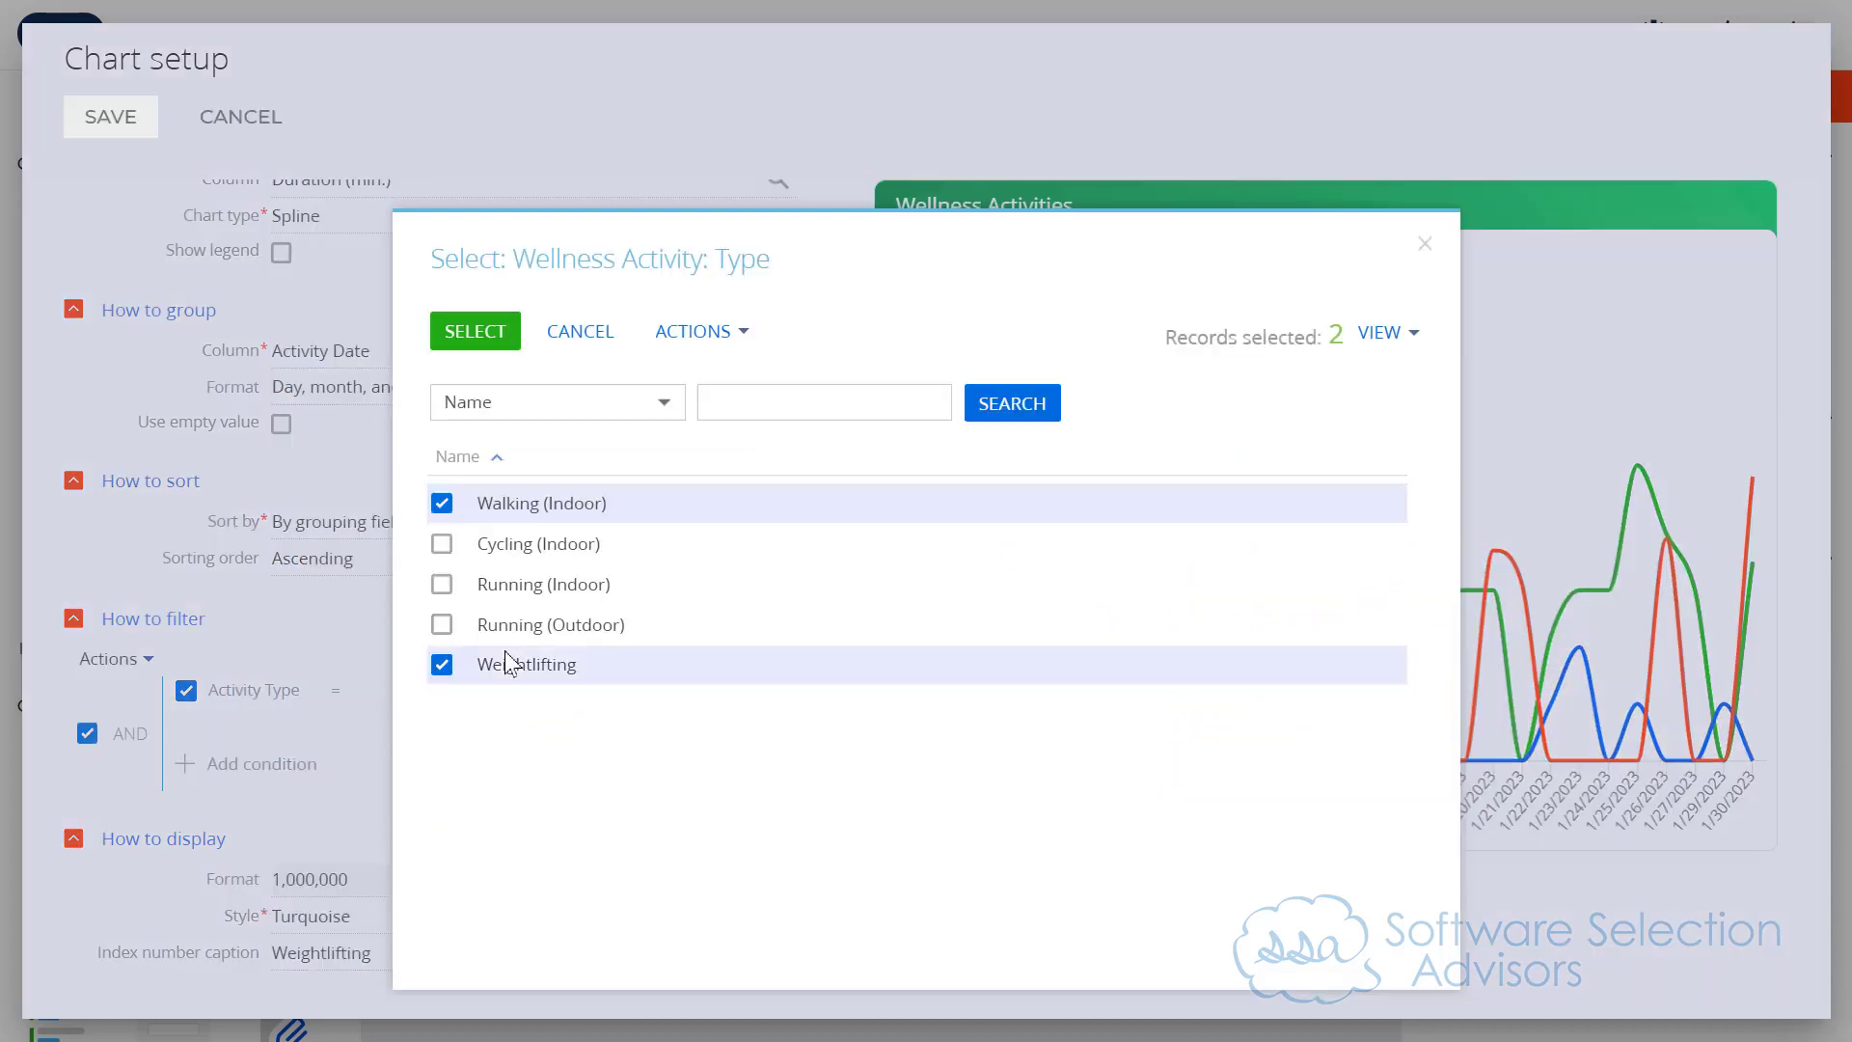
left_click(442, 511)
left_click(477, 342)
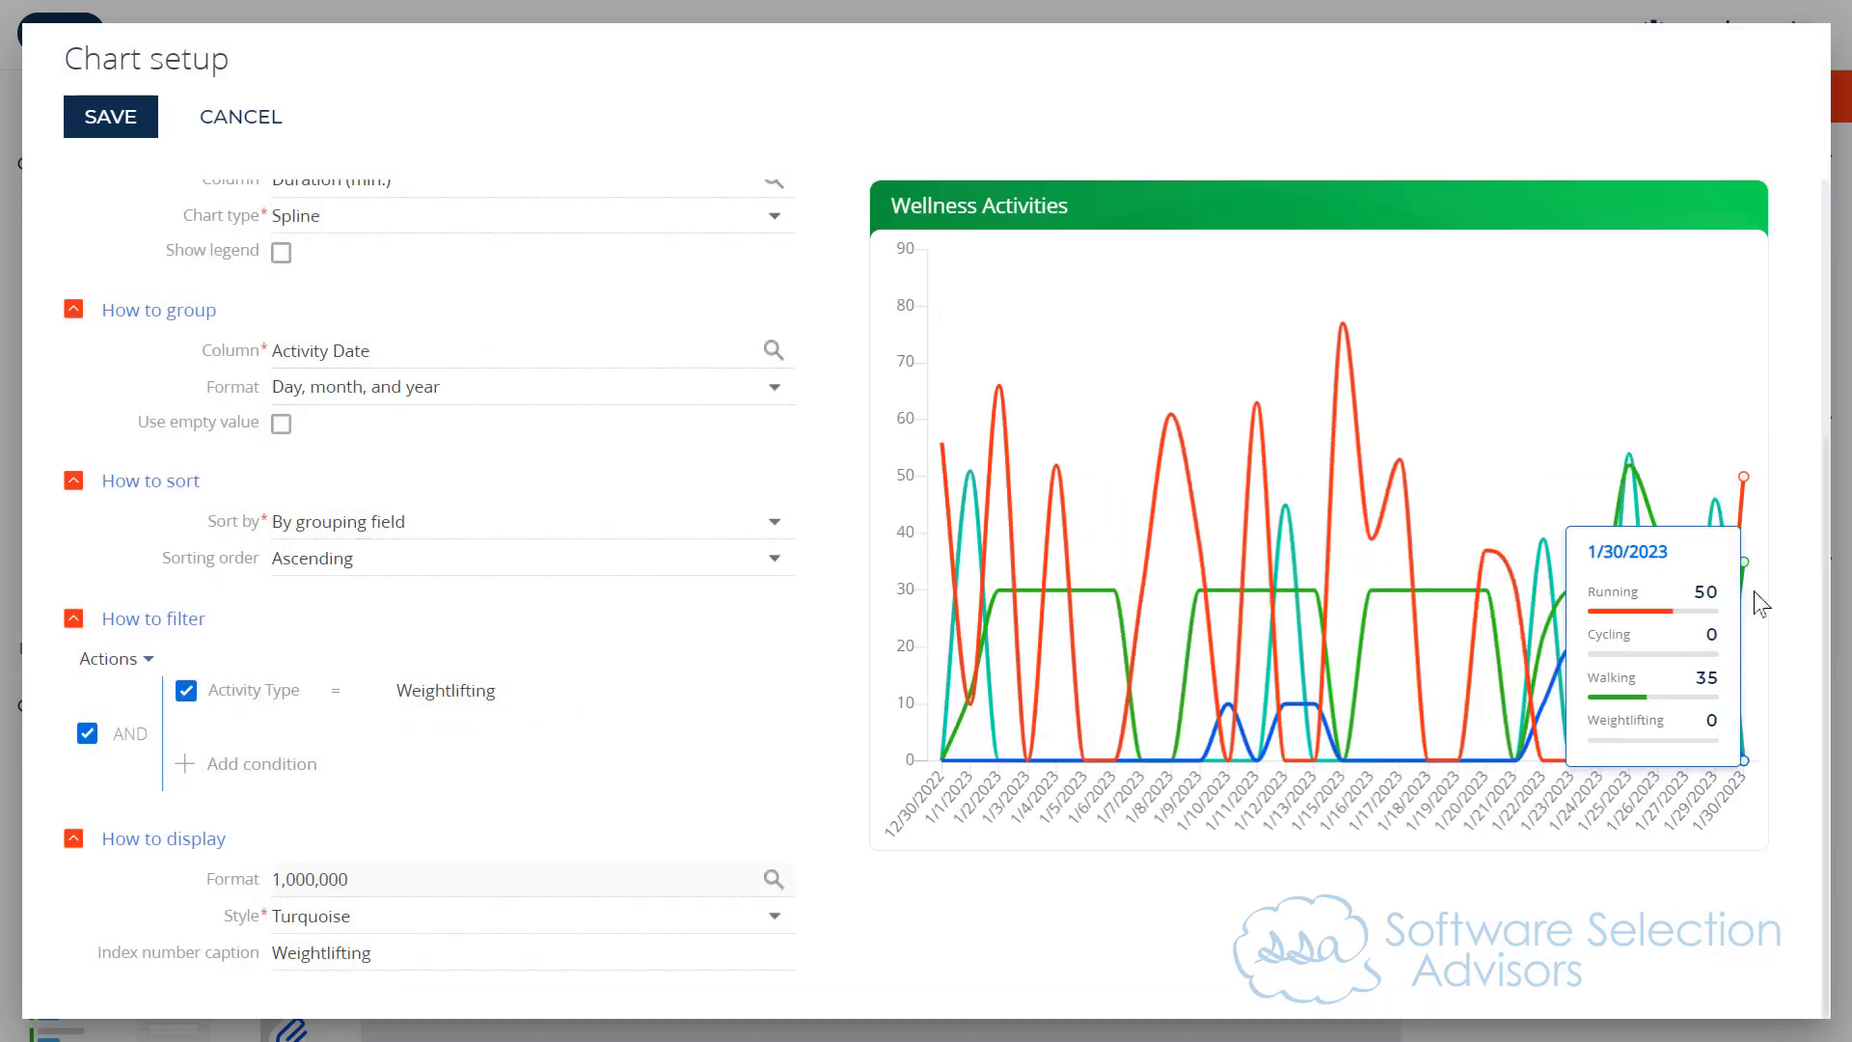
left_click(342, 911)
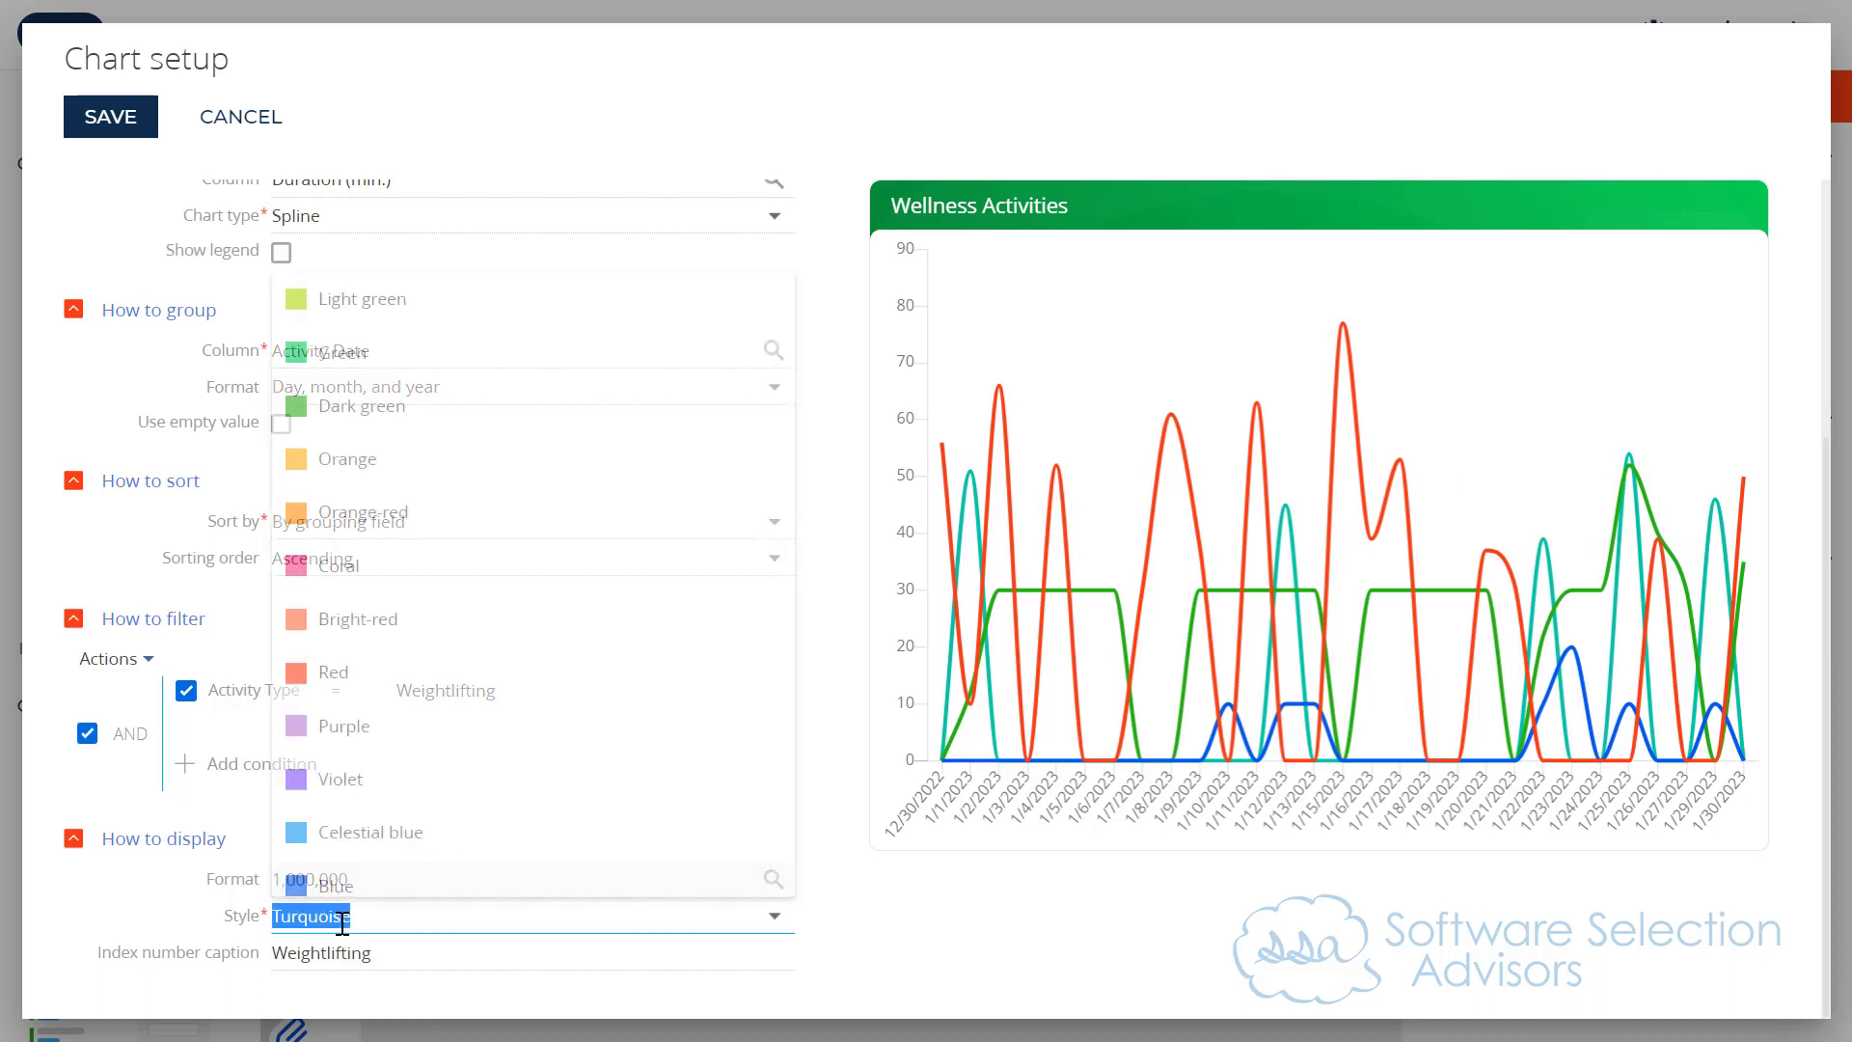
left_click(348, 780)
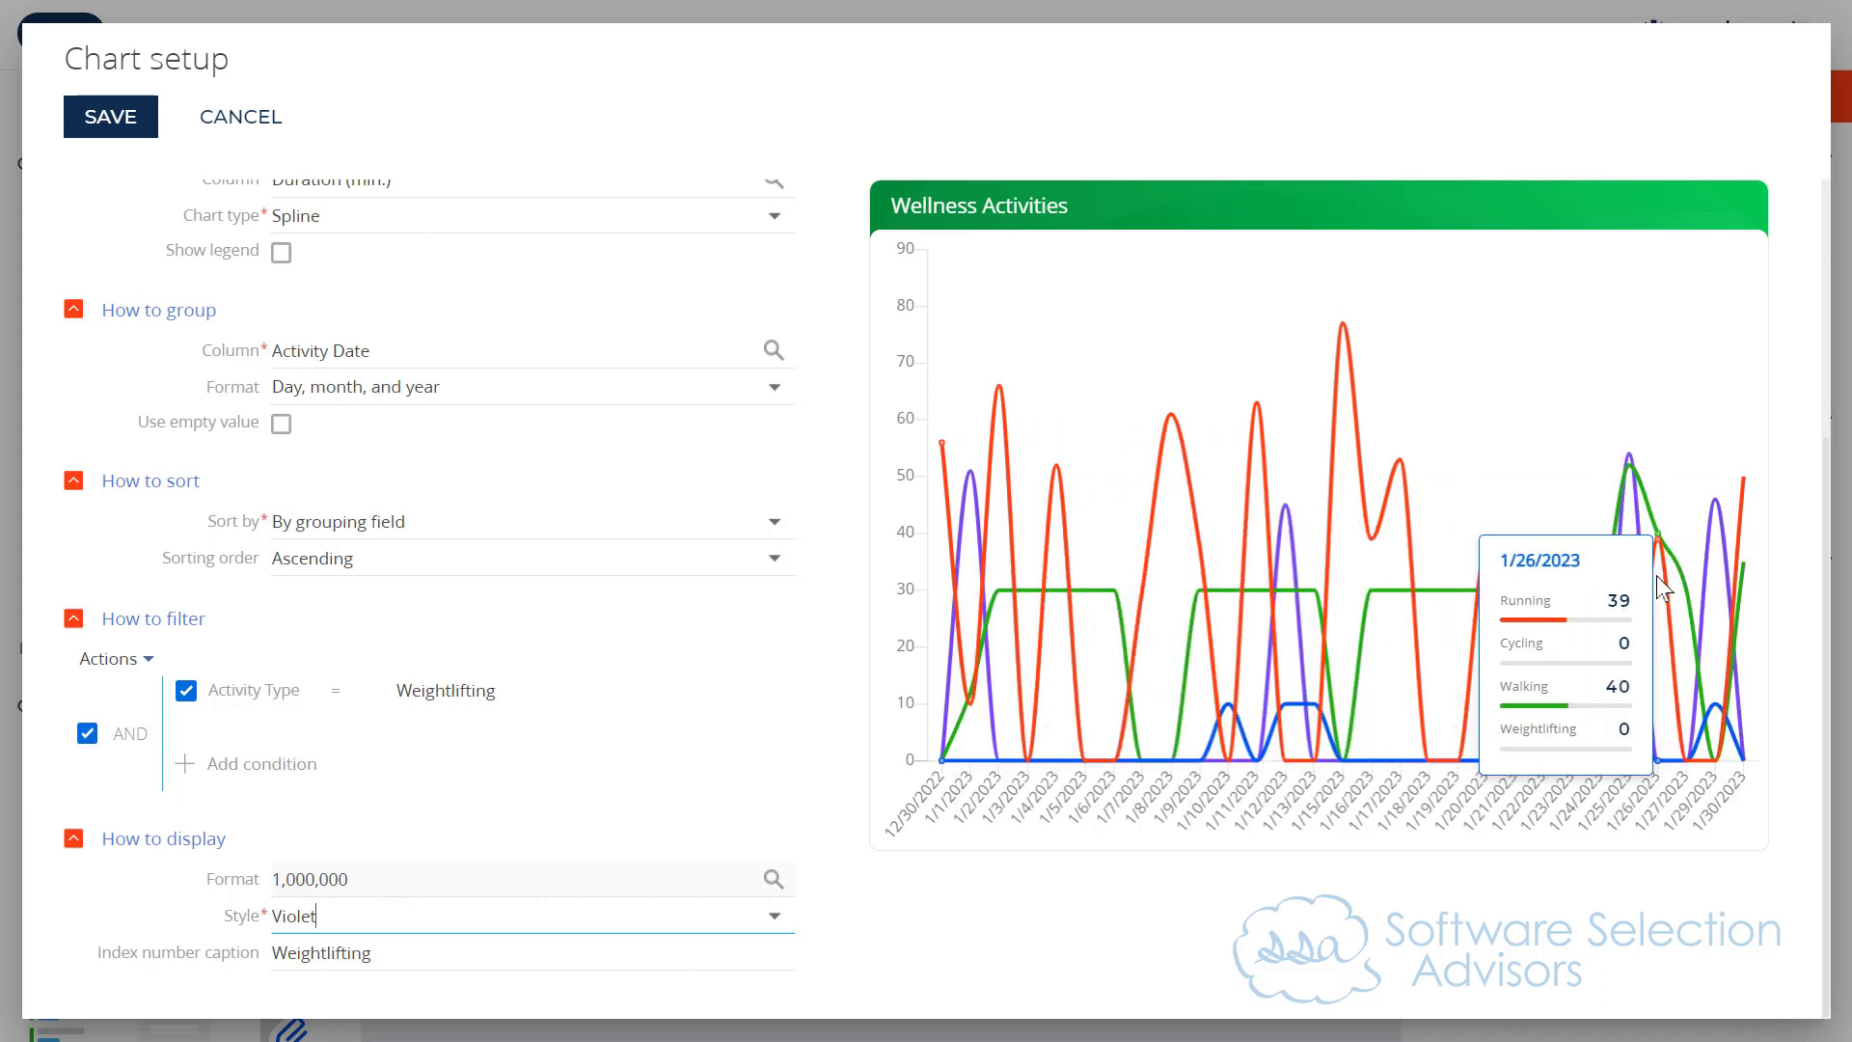
Step: Create a fifth chart series by copying the Weightlifting series
scroll(613, 748, "up", 4)
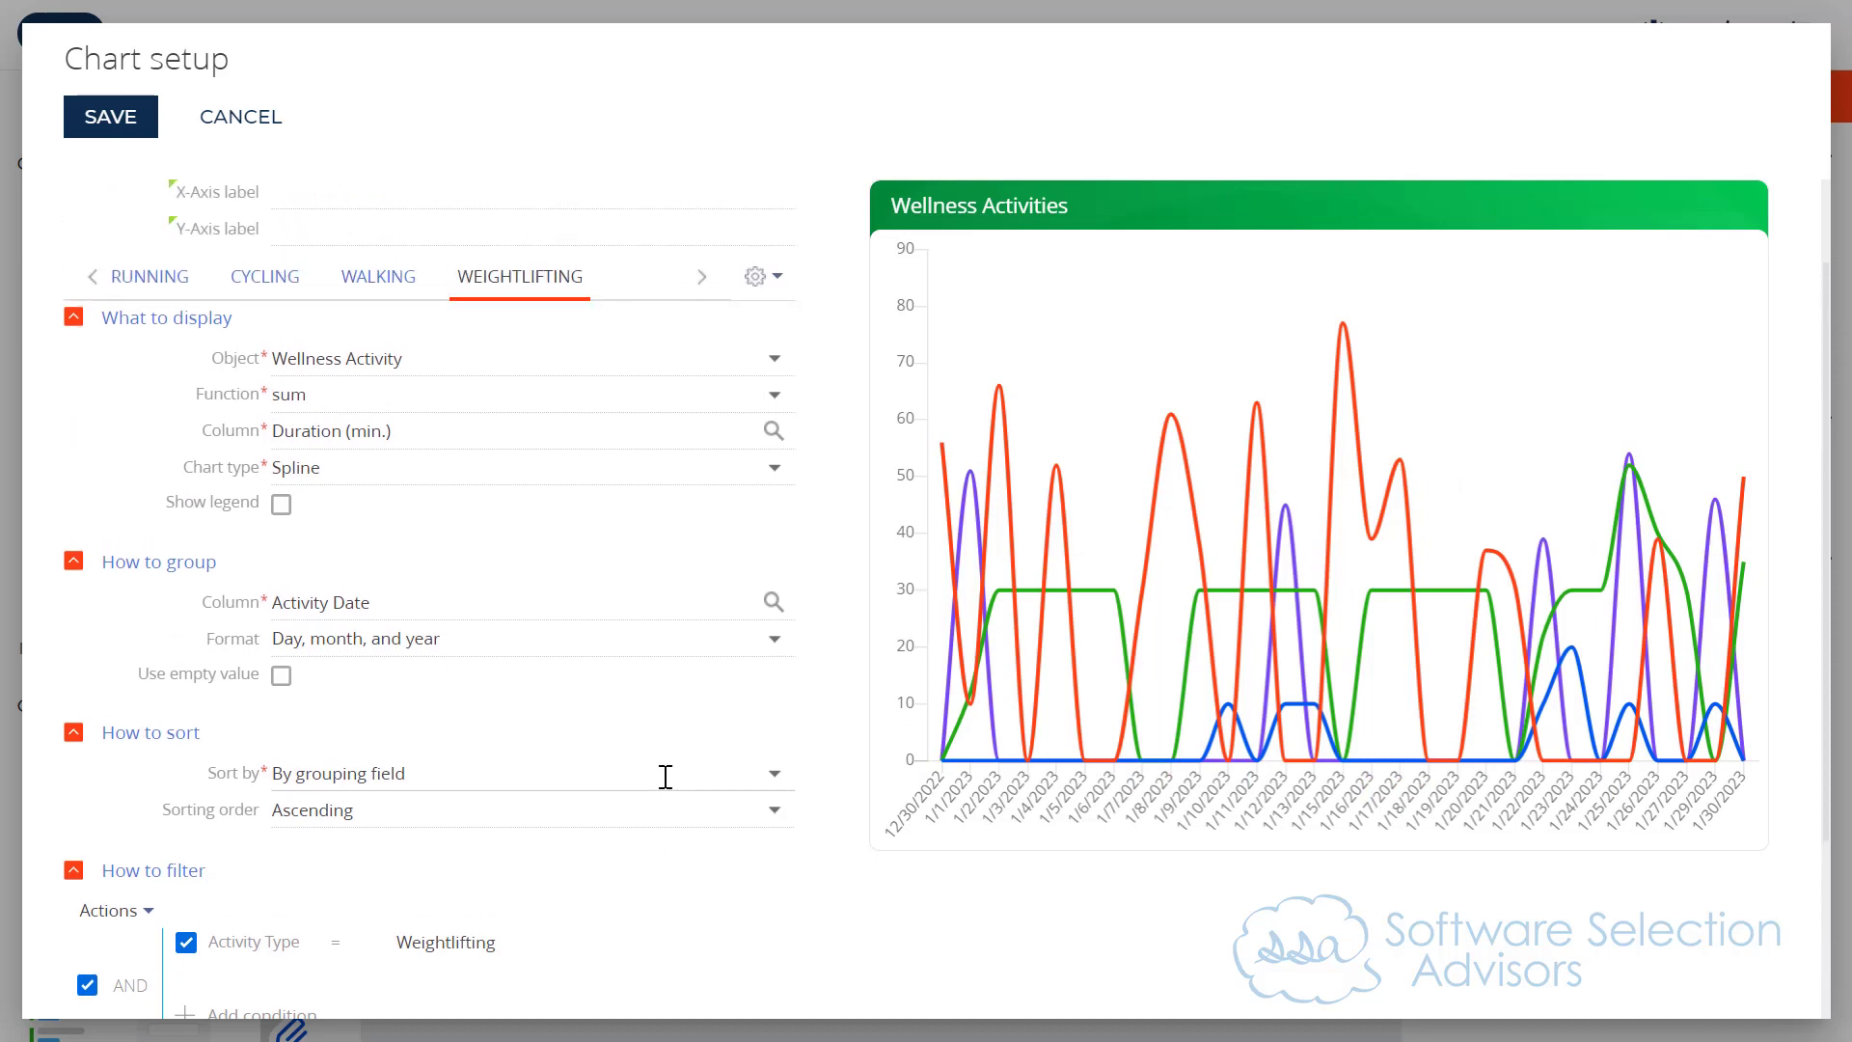
left_click(754, 393)
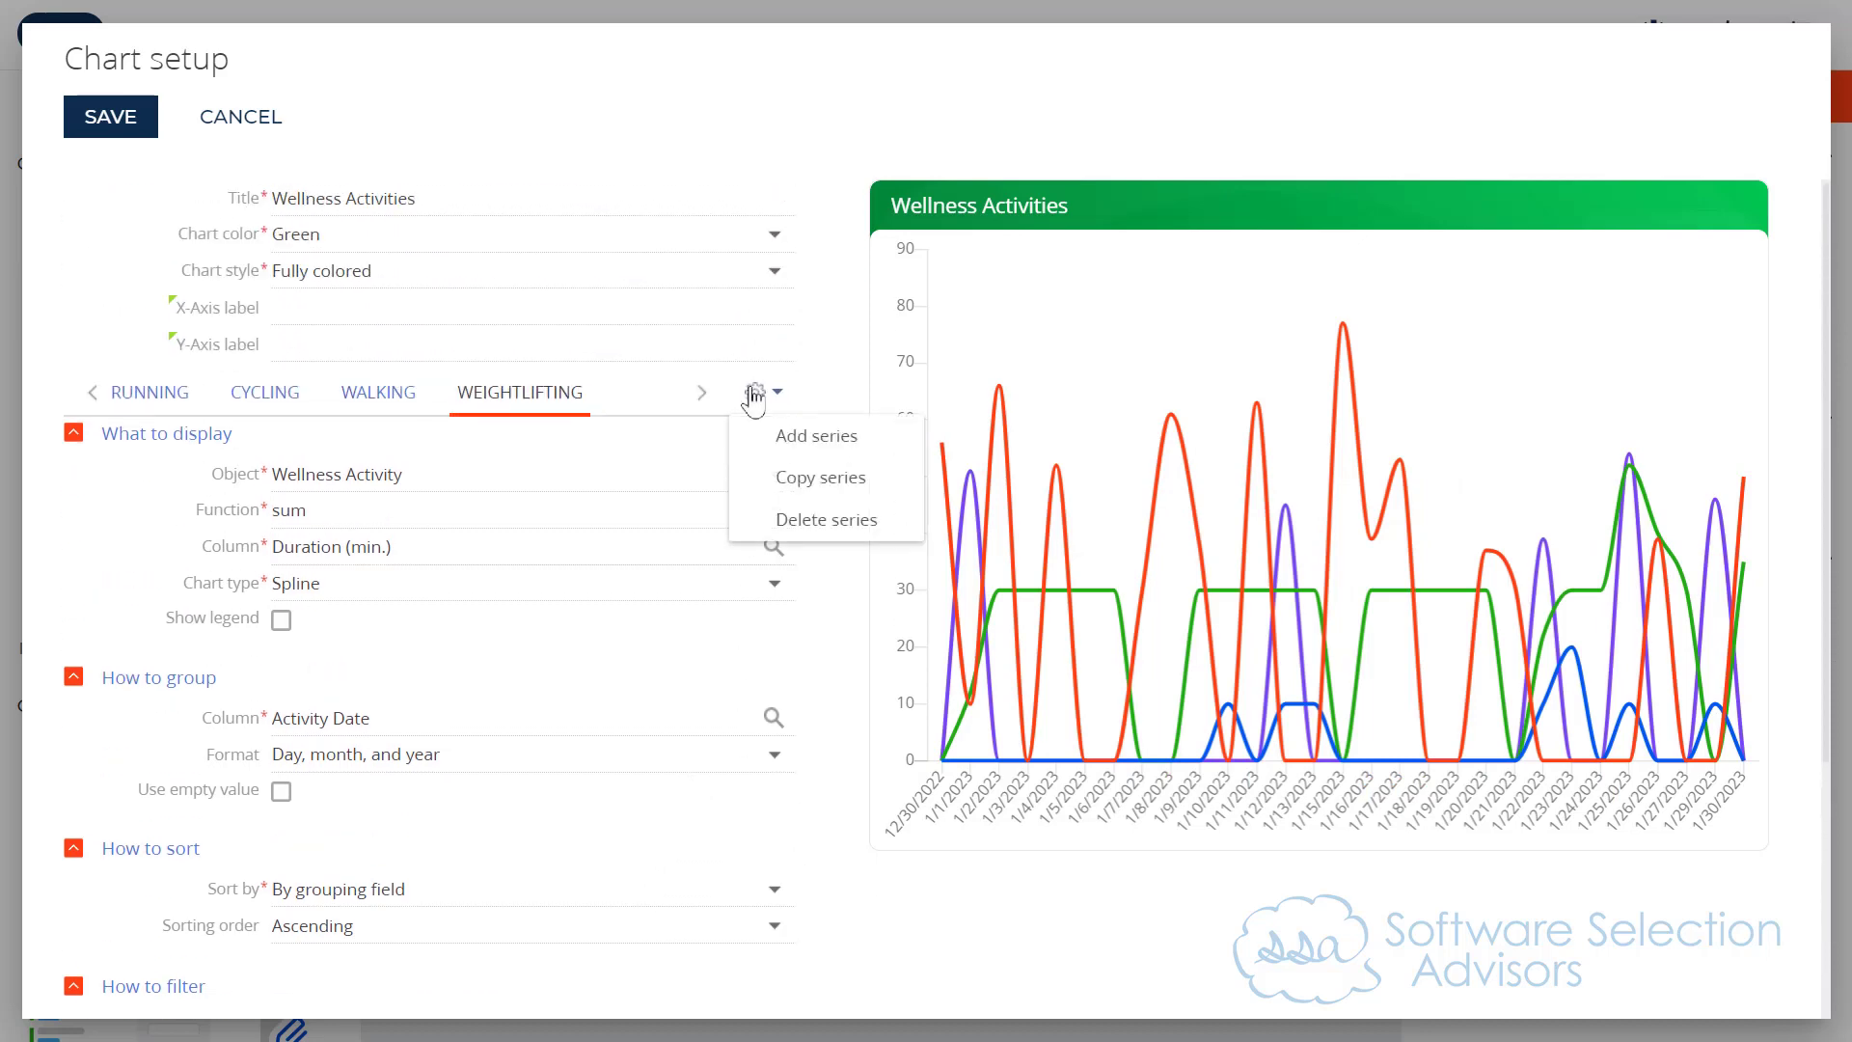
left_click(790, 472)
Step: Extend the fifth series' activity type filter to include Cycling (Indoor), Running (Indoor), Running (Outdoor) and Walking (Indoor) alongside Weightlifting
scroll(695, 698, "down", 4)
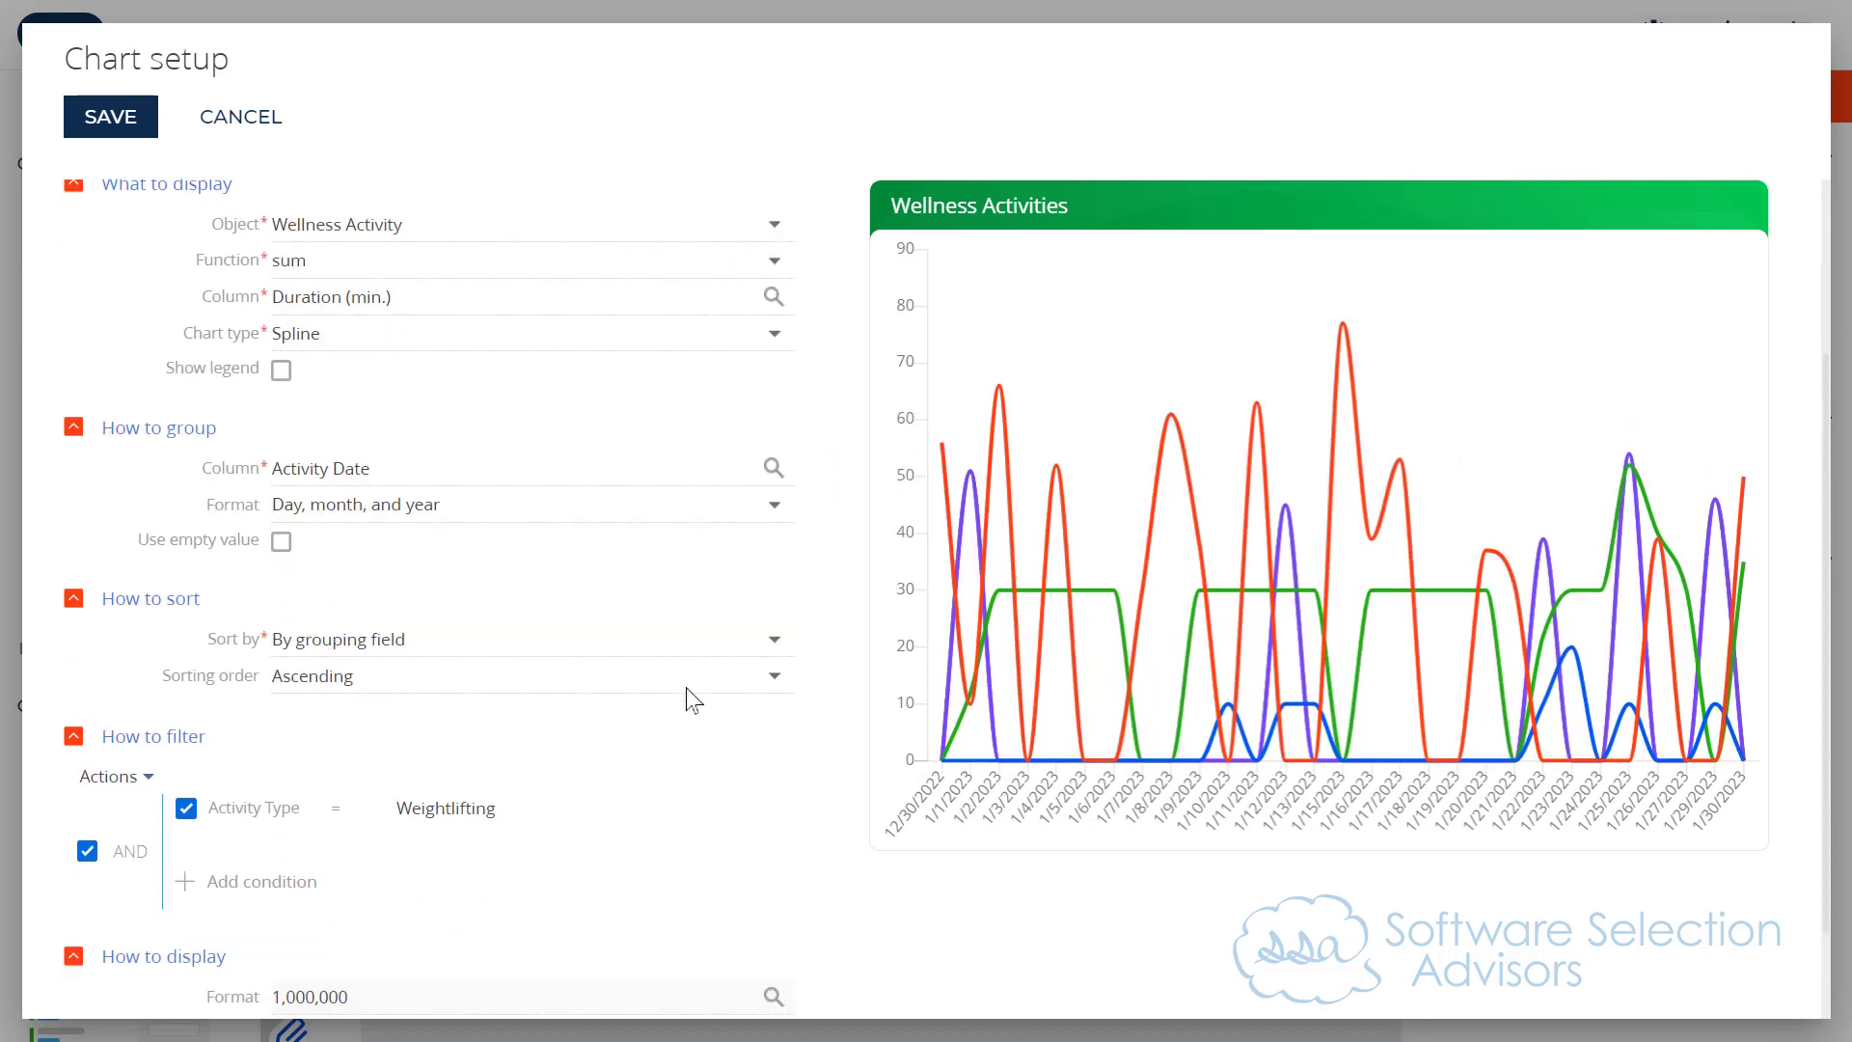
left_click(454, 693)
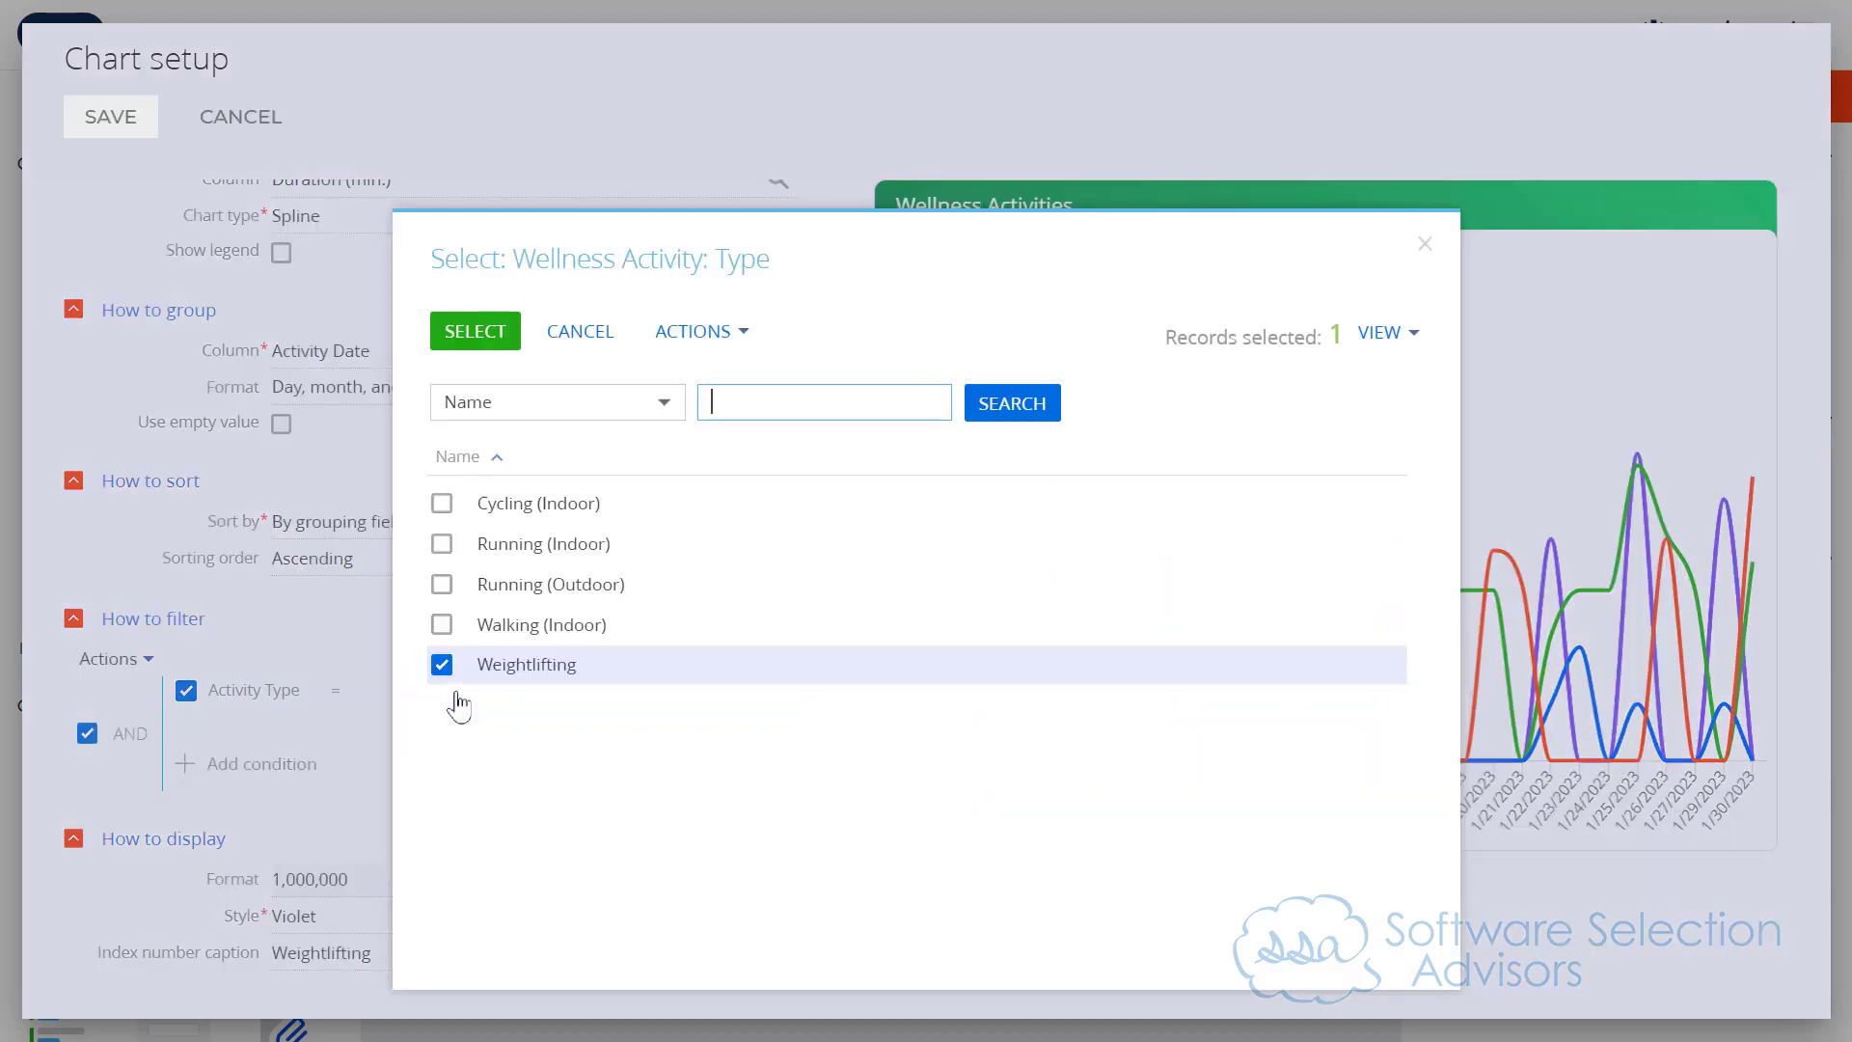
left_click(442, 502)
left_click(442, 543)
left_click(442, 583)
left_click(442, 624)
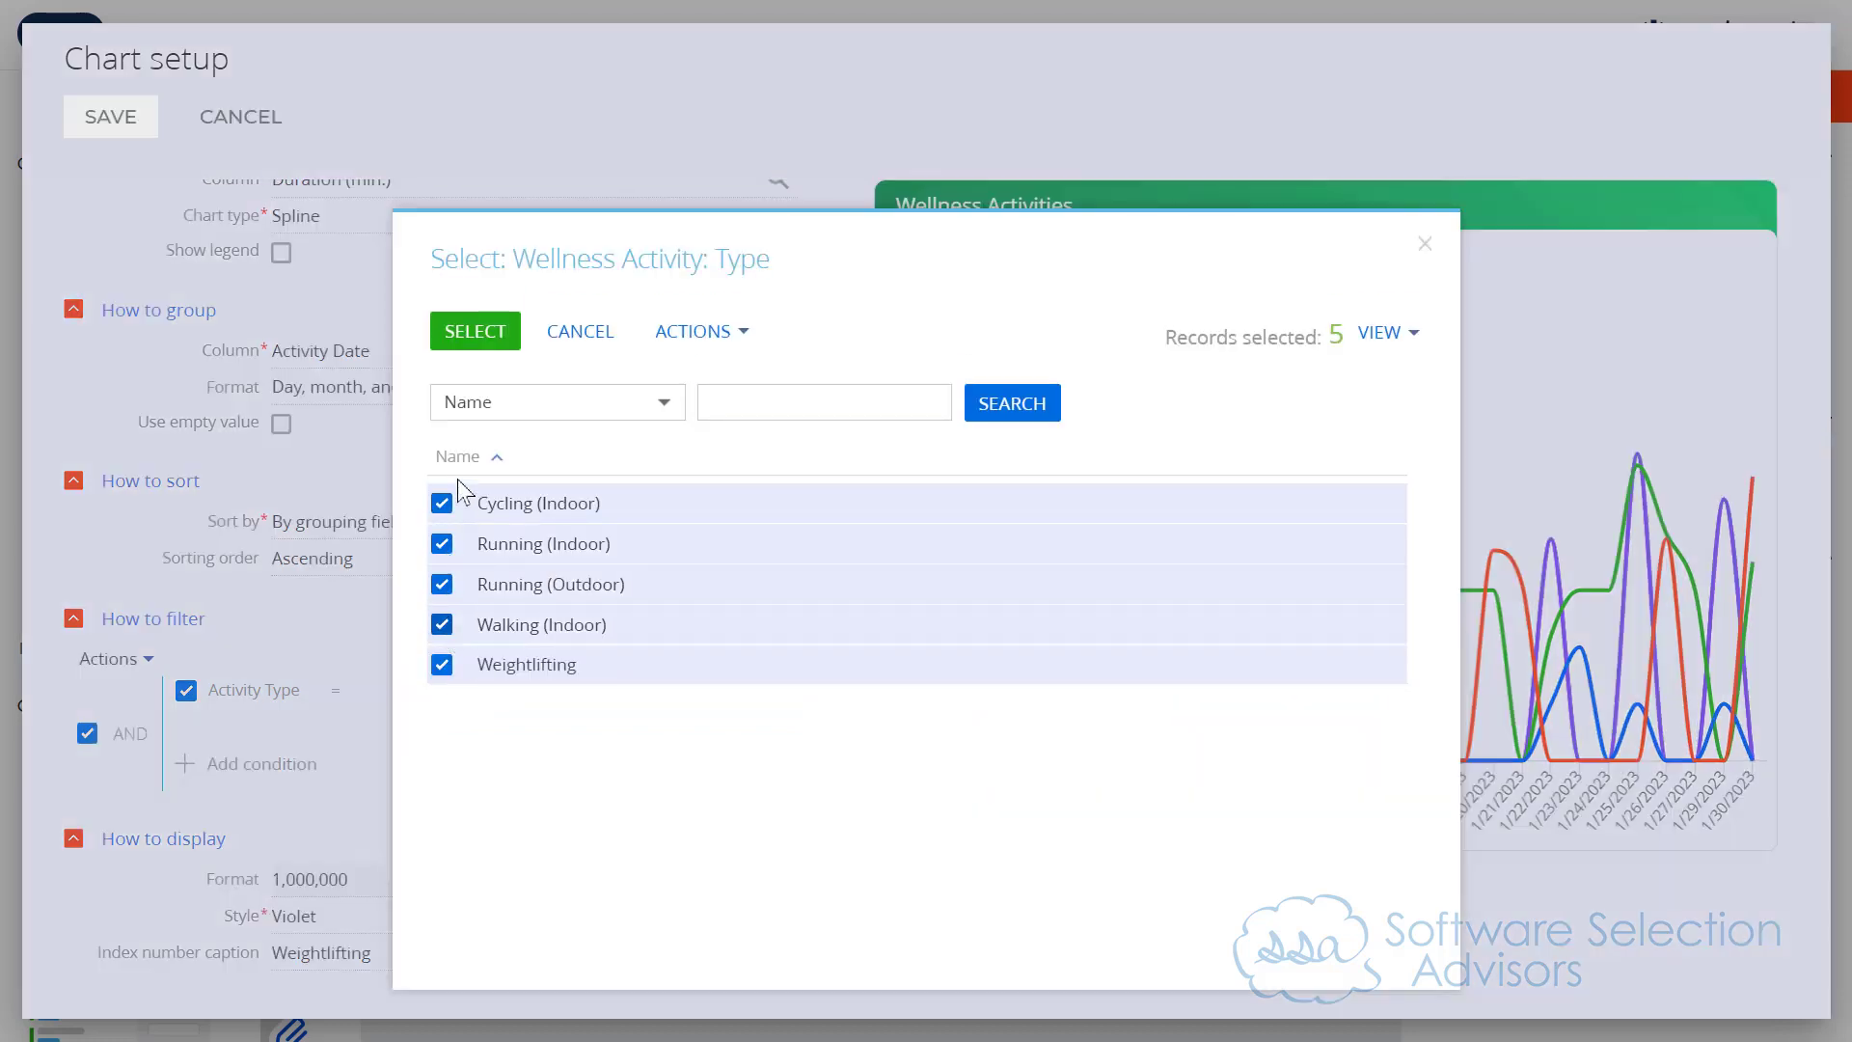
left_click(475, 342)
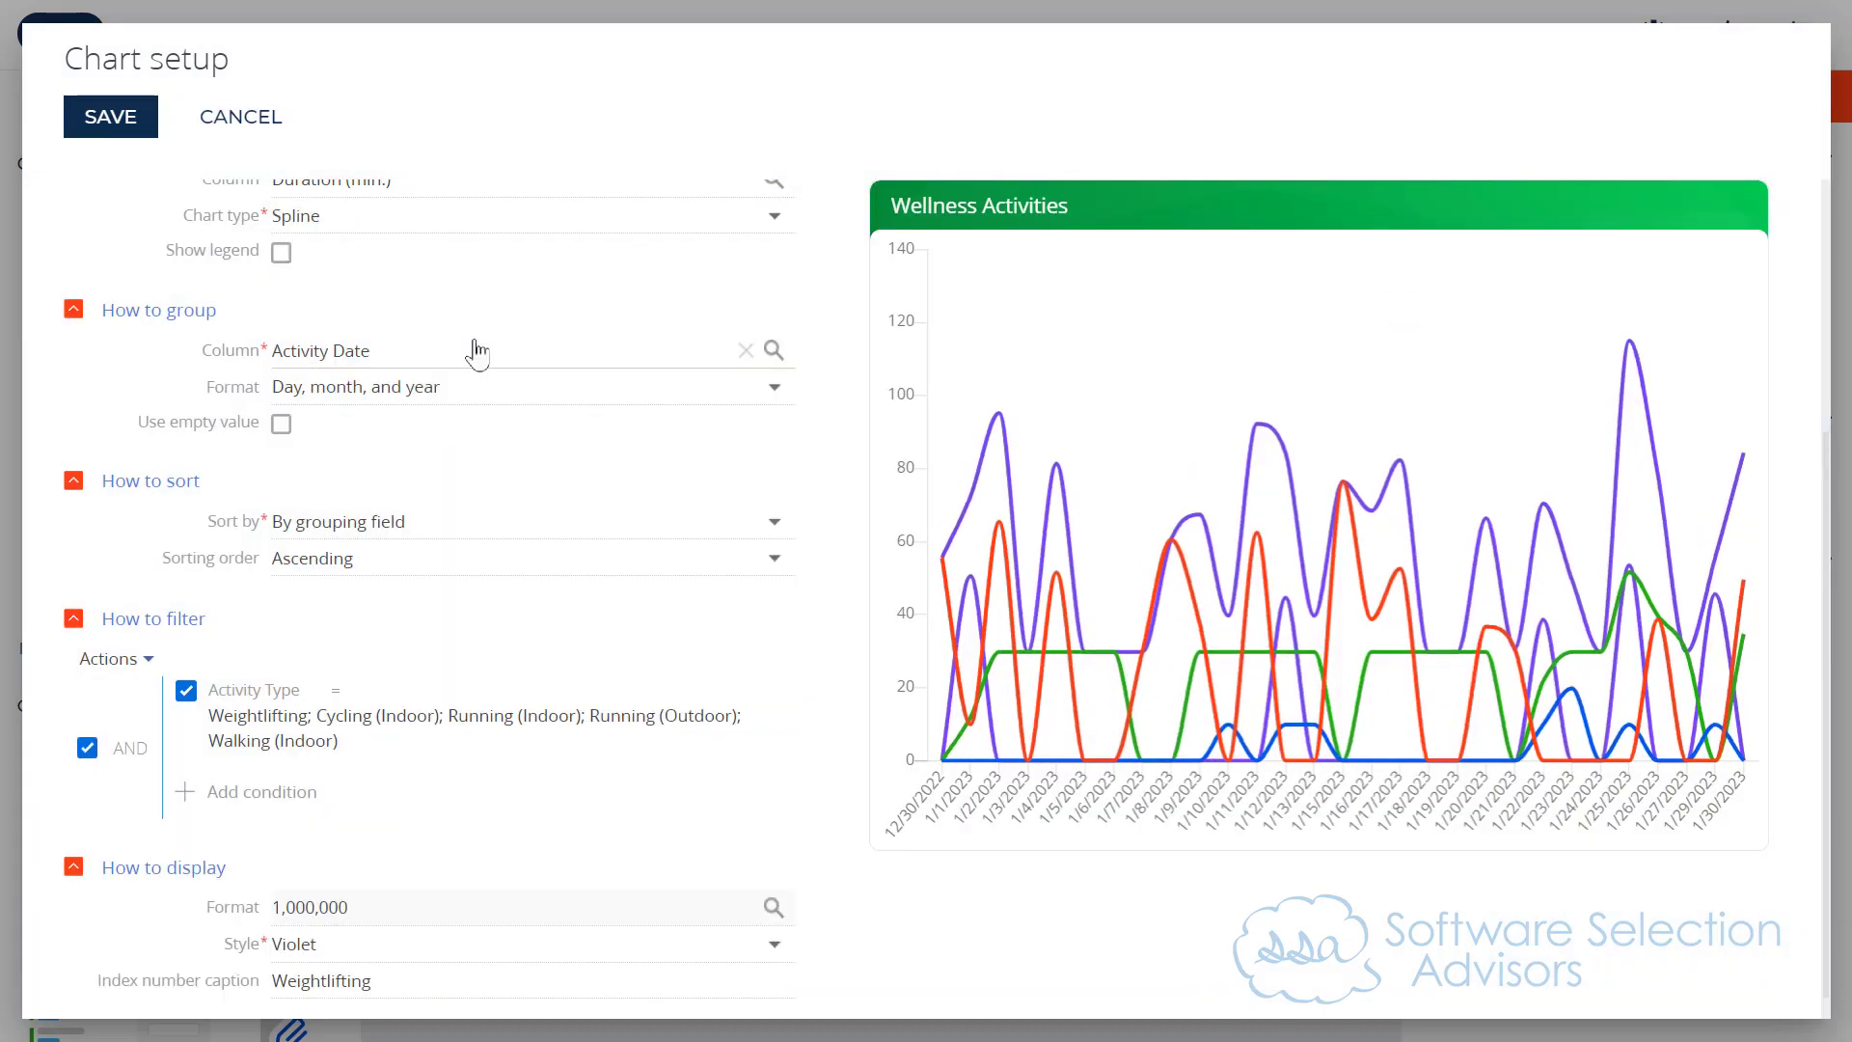
Step: Try the Light green and Orange-red display styles on the fifth series
scroll(547, 735, "down", 1)
left_click(430, 909)
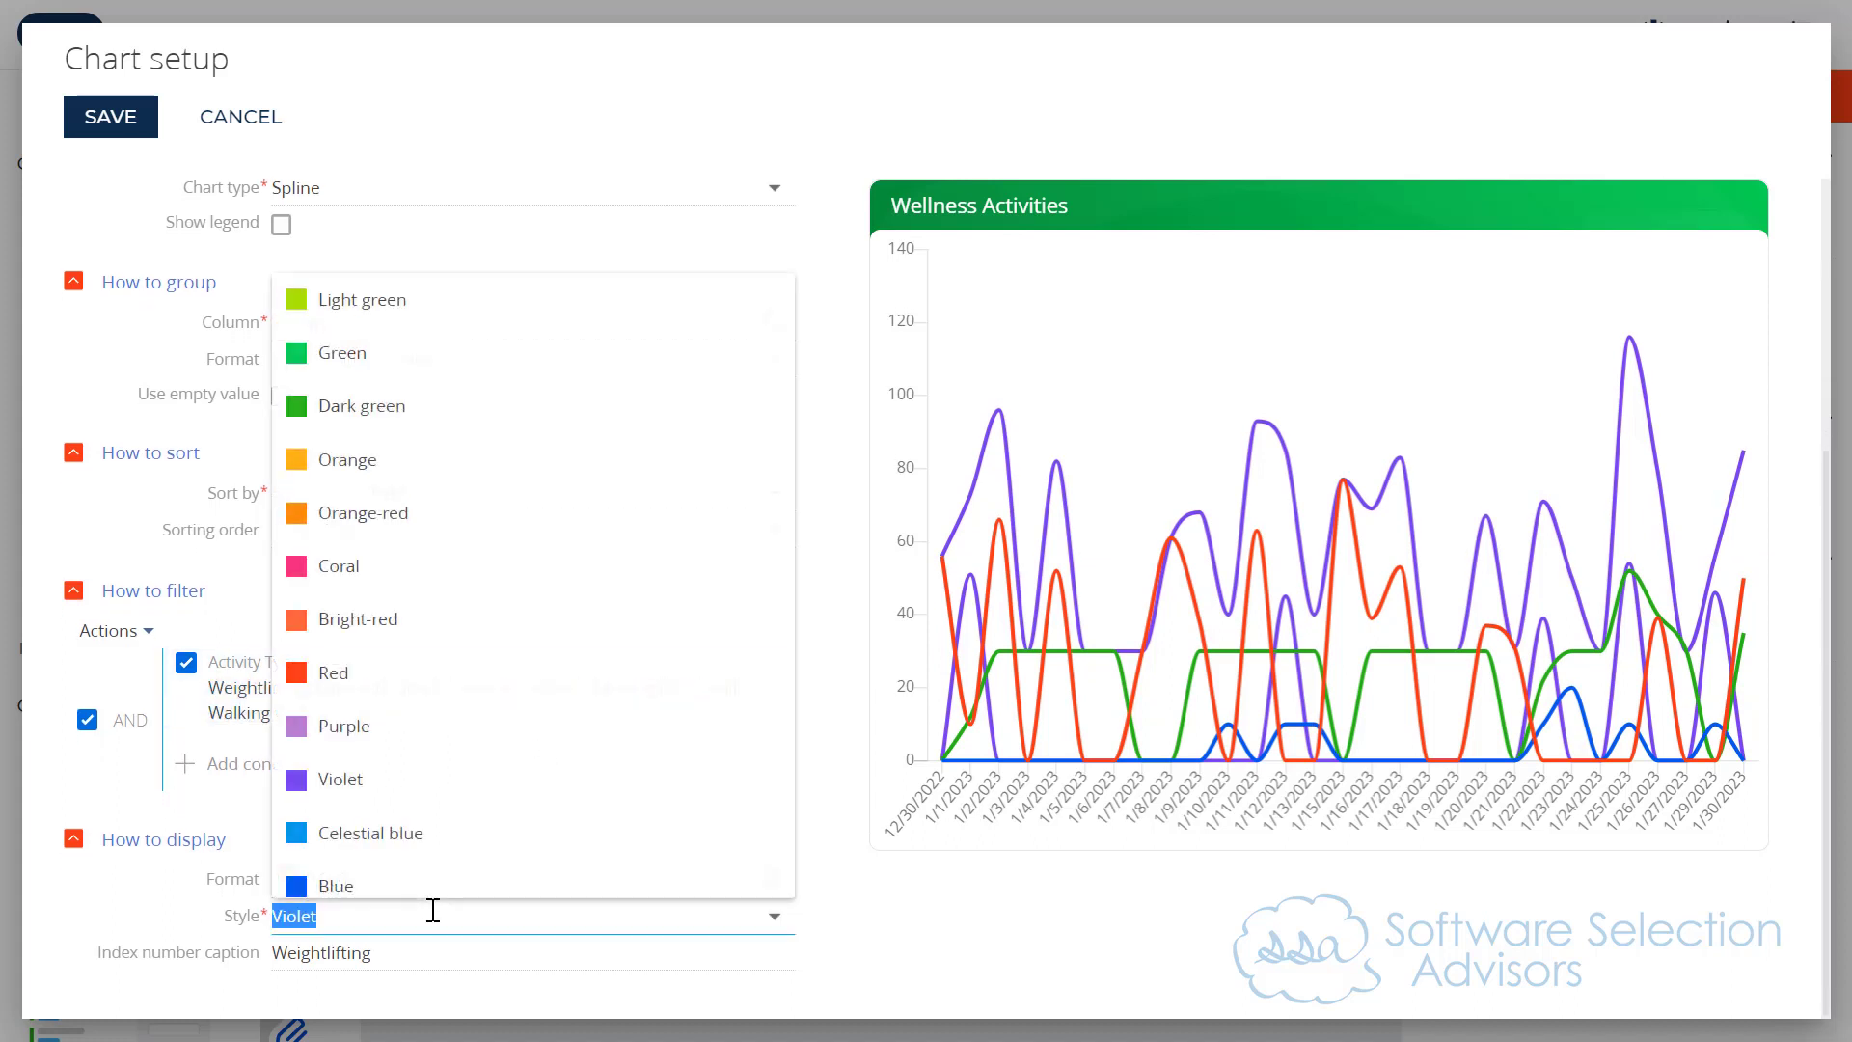
left_click(369, 325)
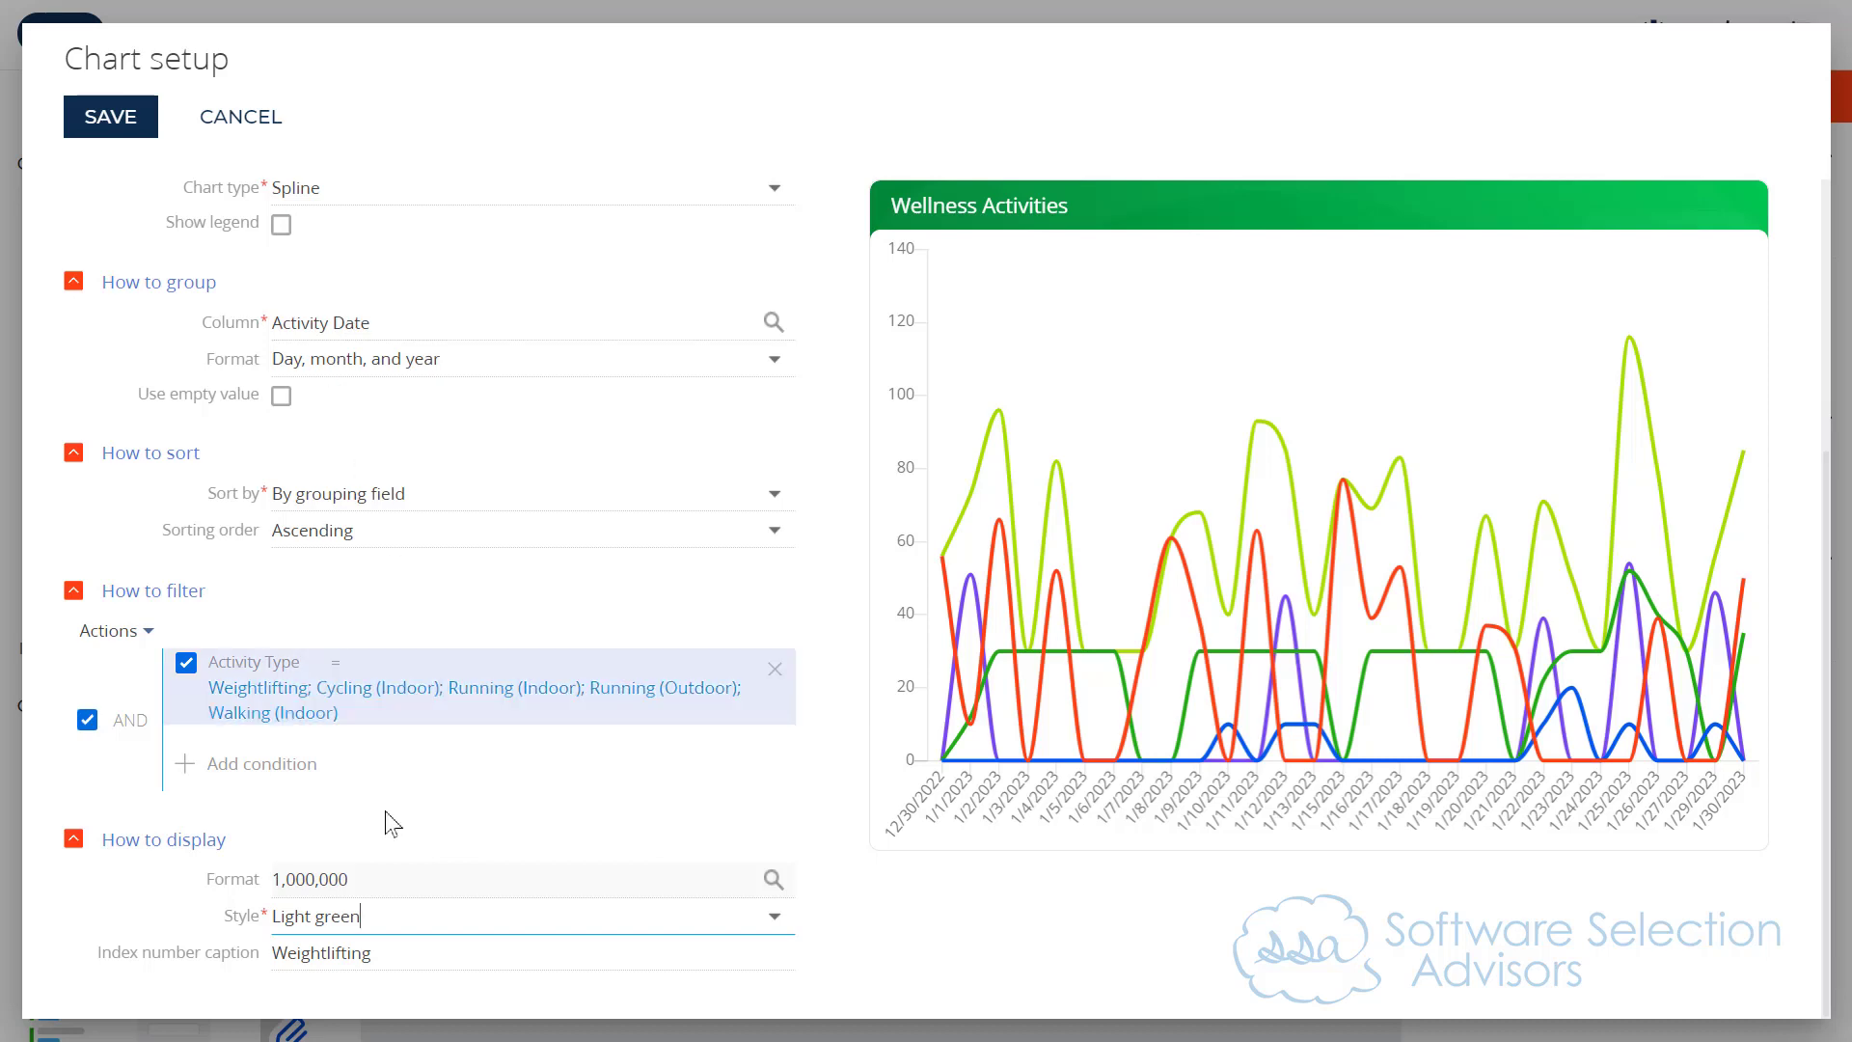
left_click(385, 914)
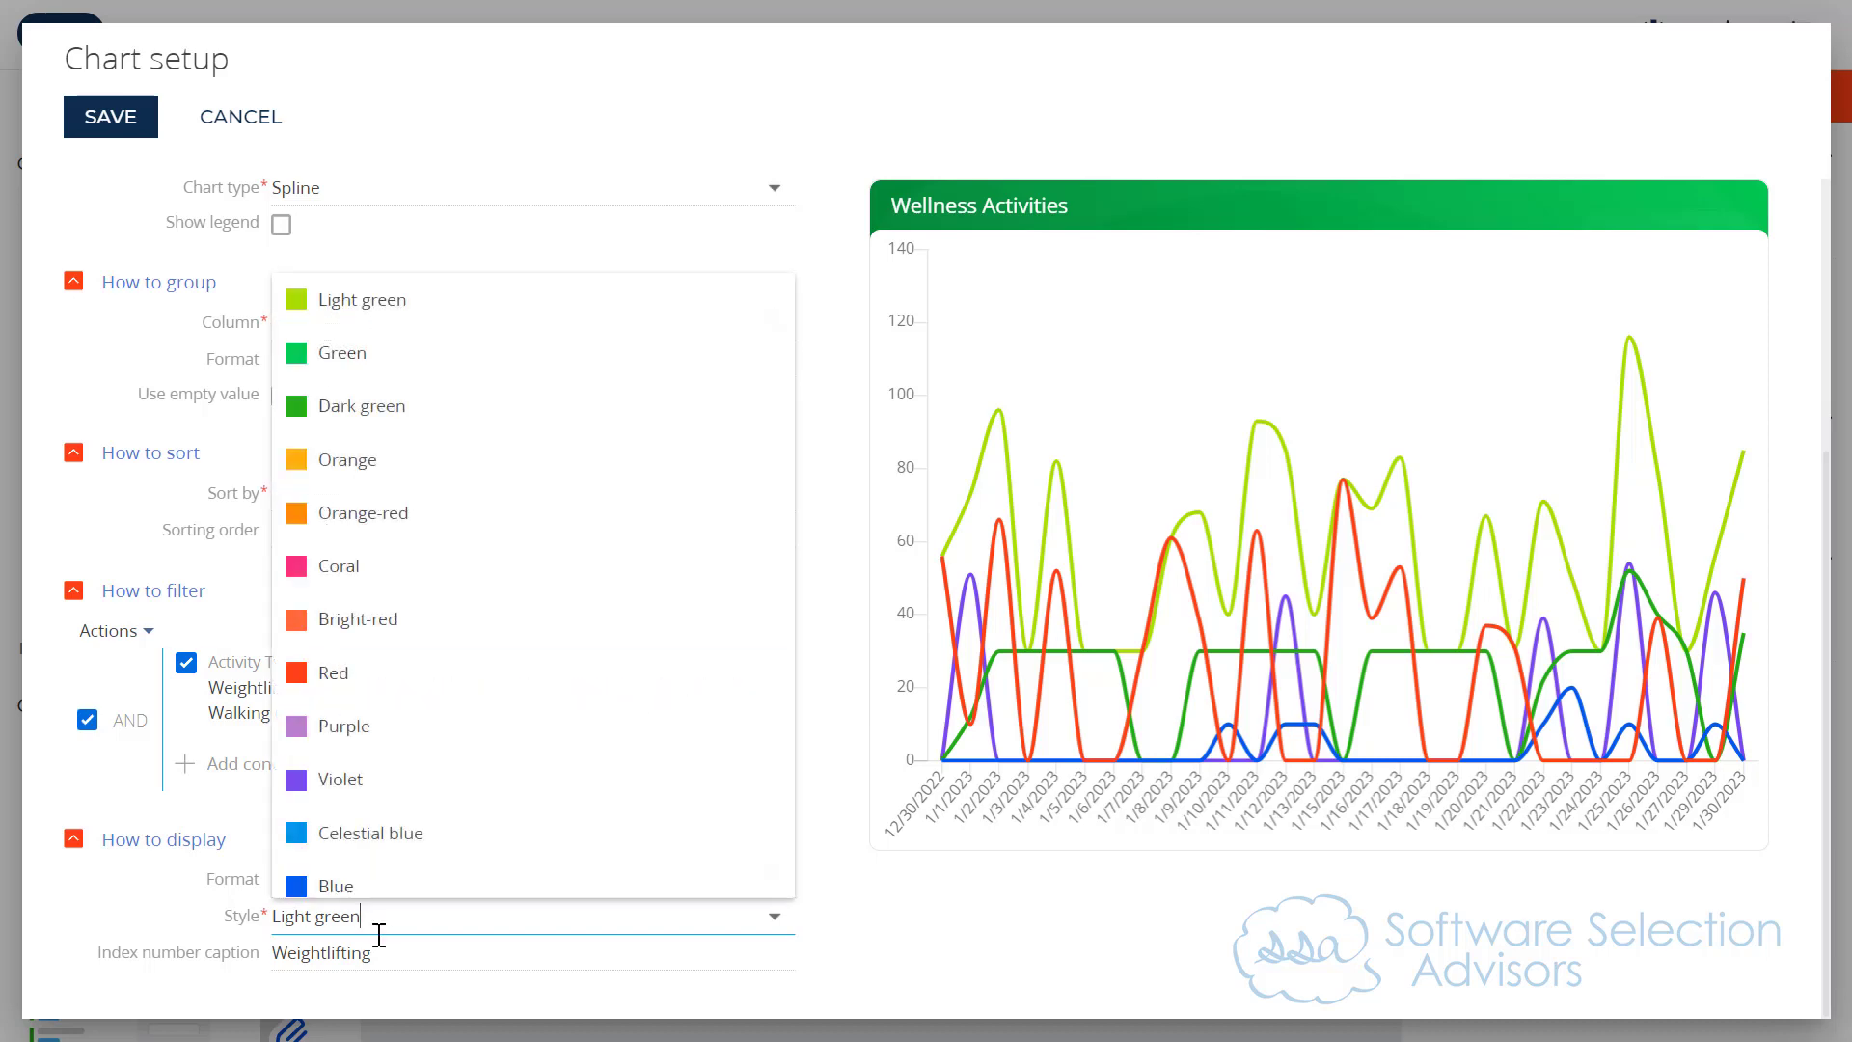
left_click(372, 504)
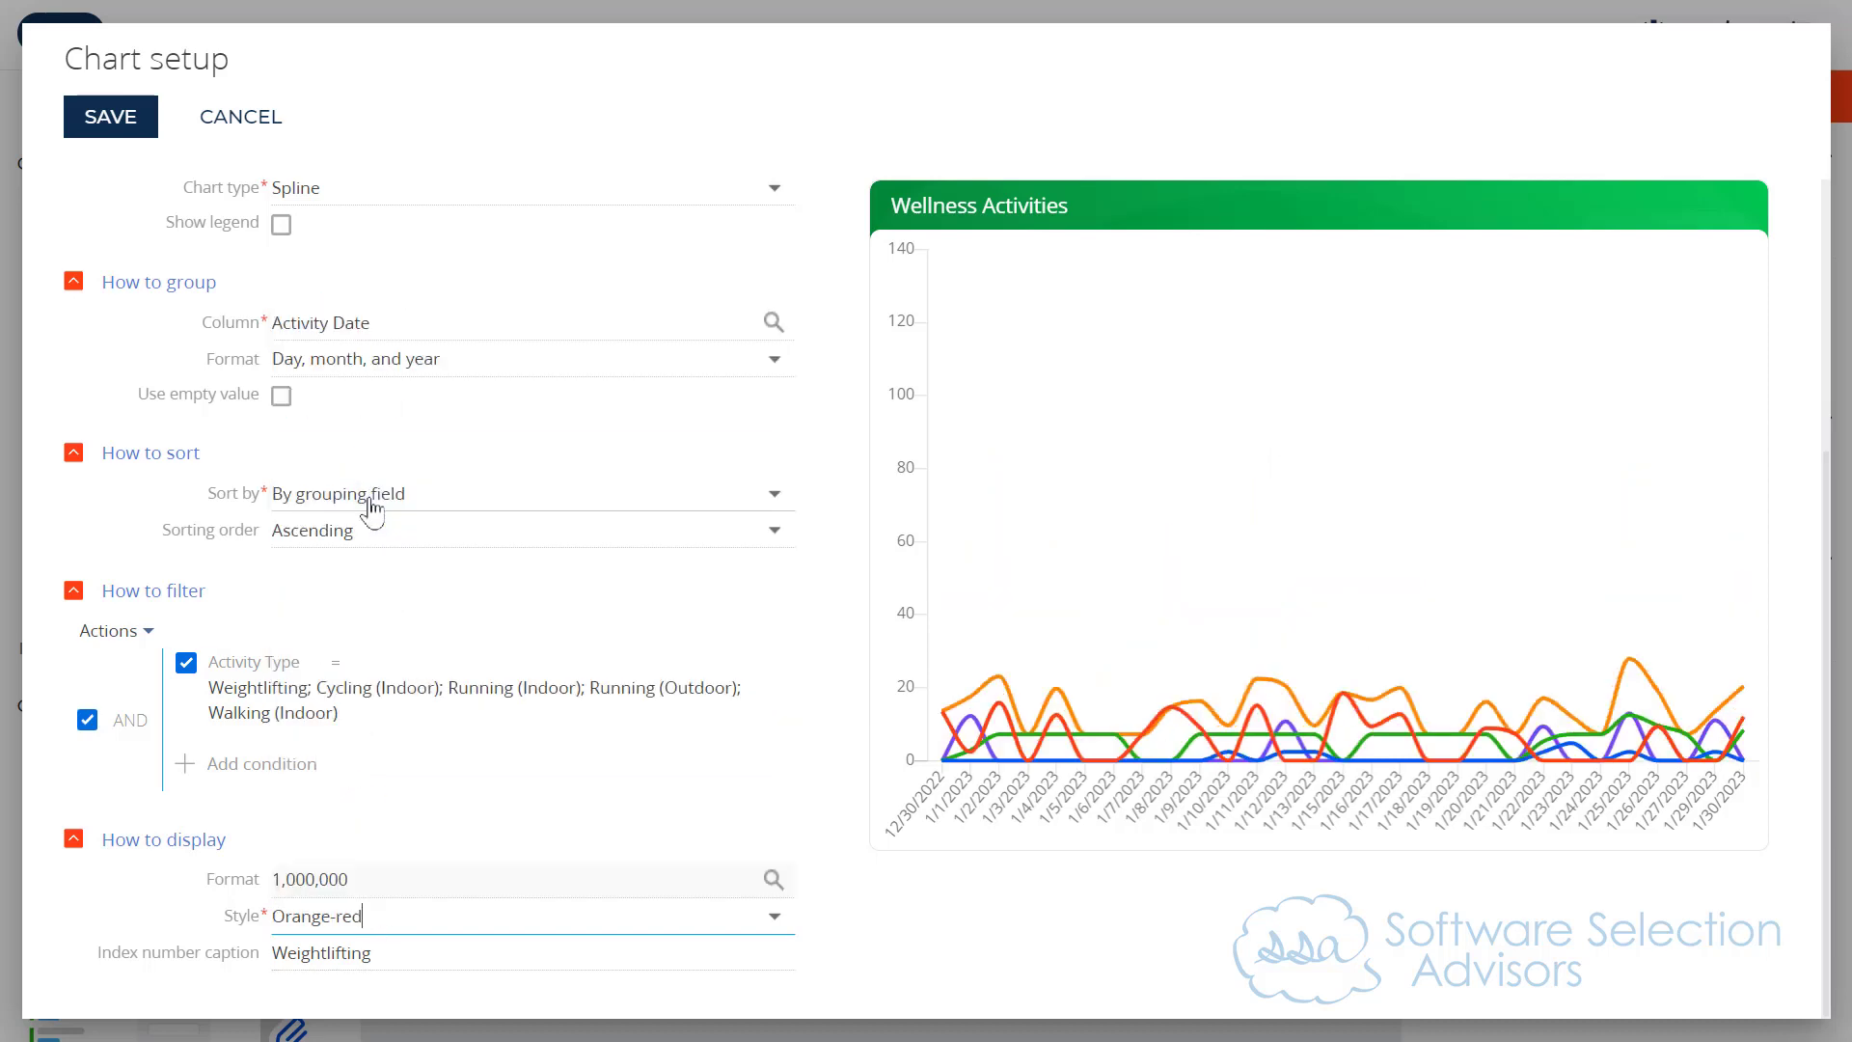
Step: Set the fifth series' display style to Celestial blue
left_click(464, 910)
scroll(476, 755, "down", 1)
left_click(475, 754)
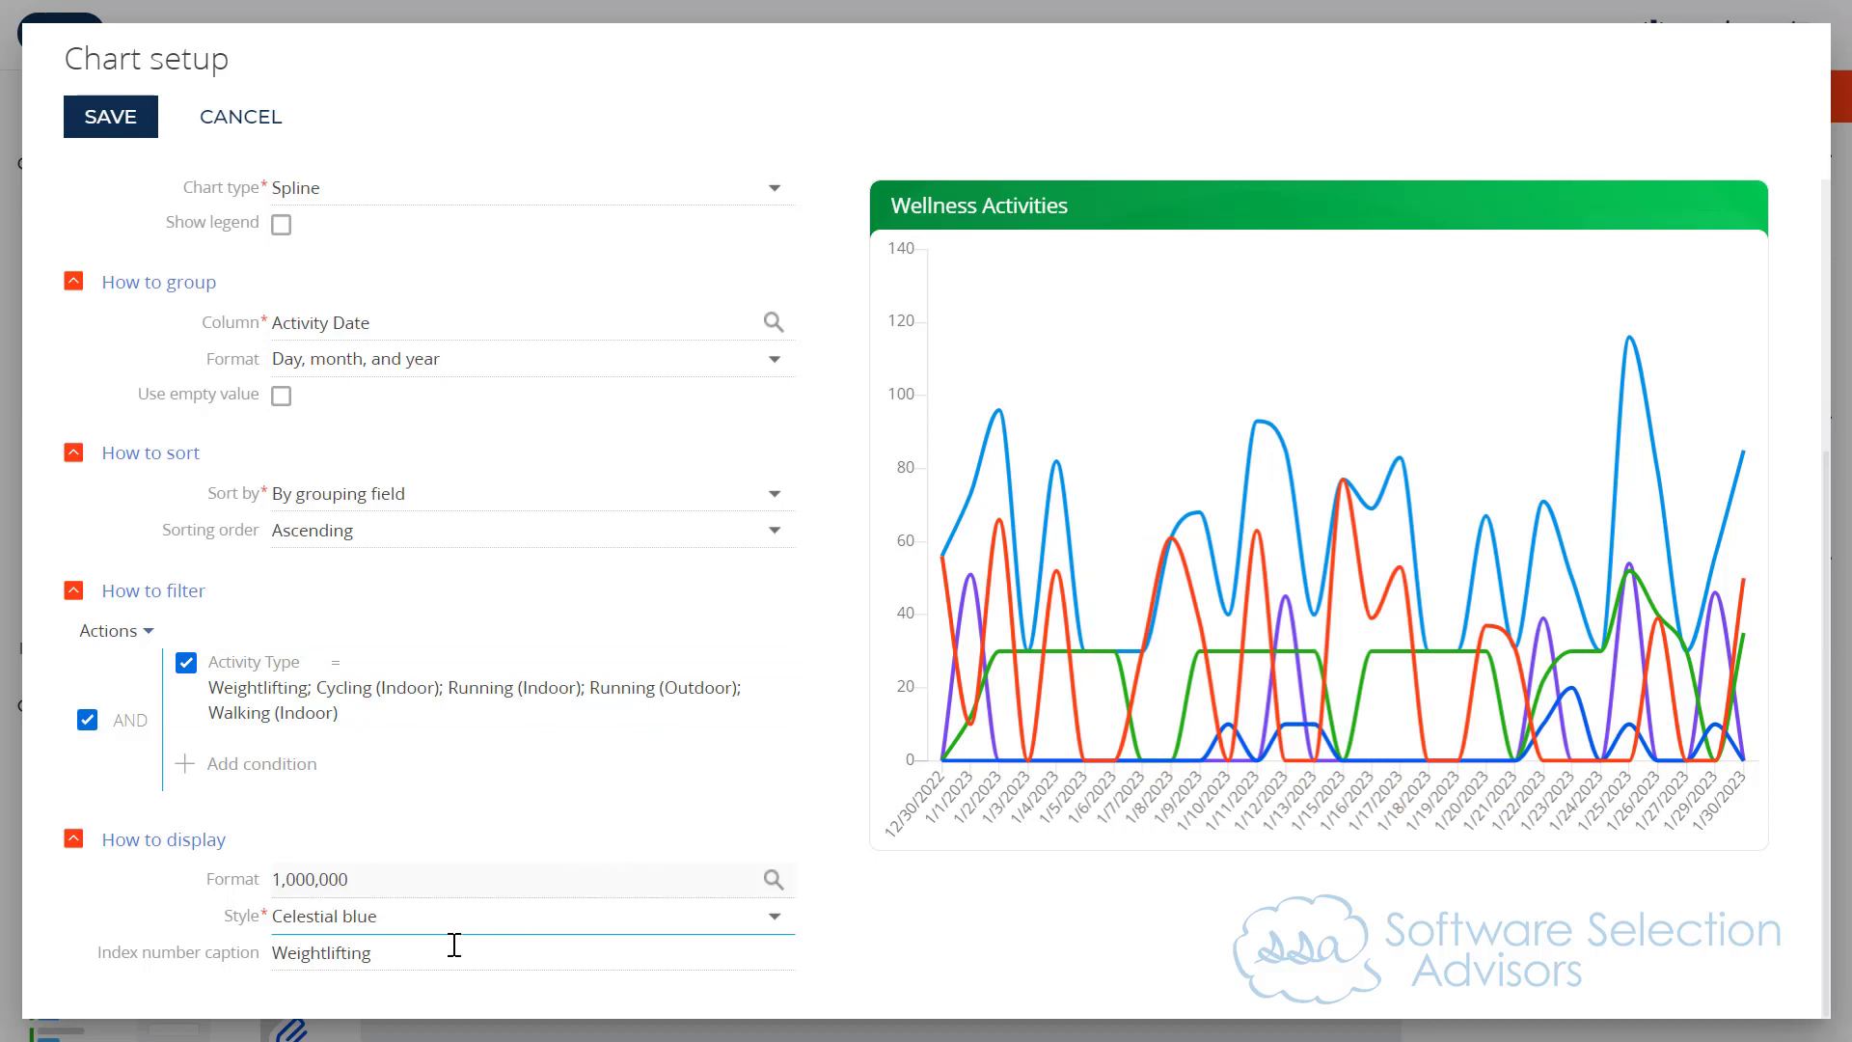
Step: Try Total Duration as the fifth series' index number caption and replace it with All Exercises
double_click(384, 951)
type("Total Duration")
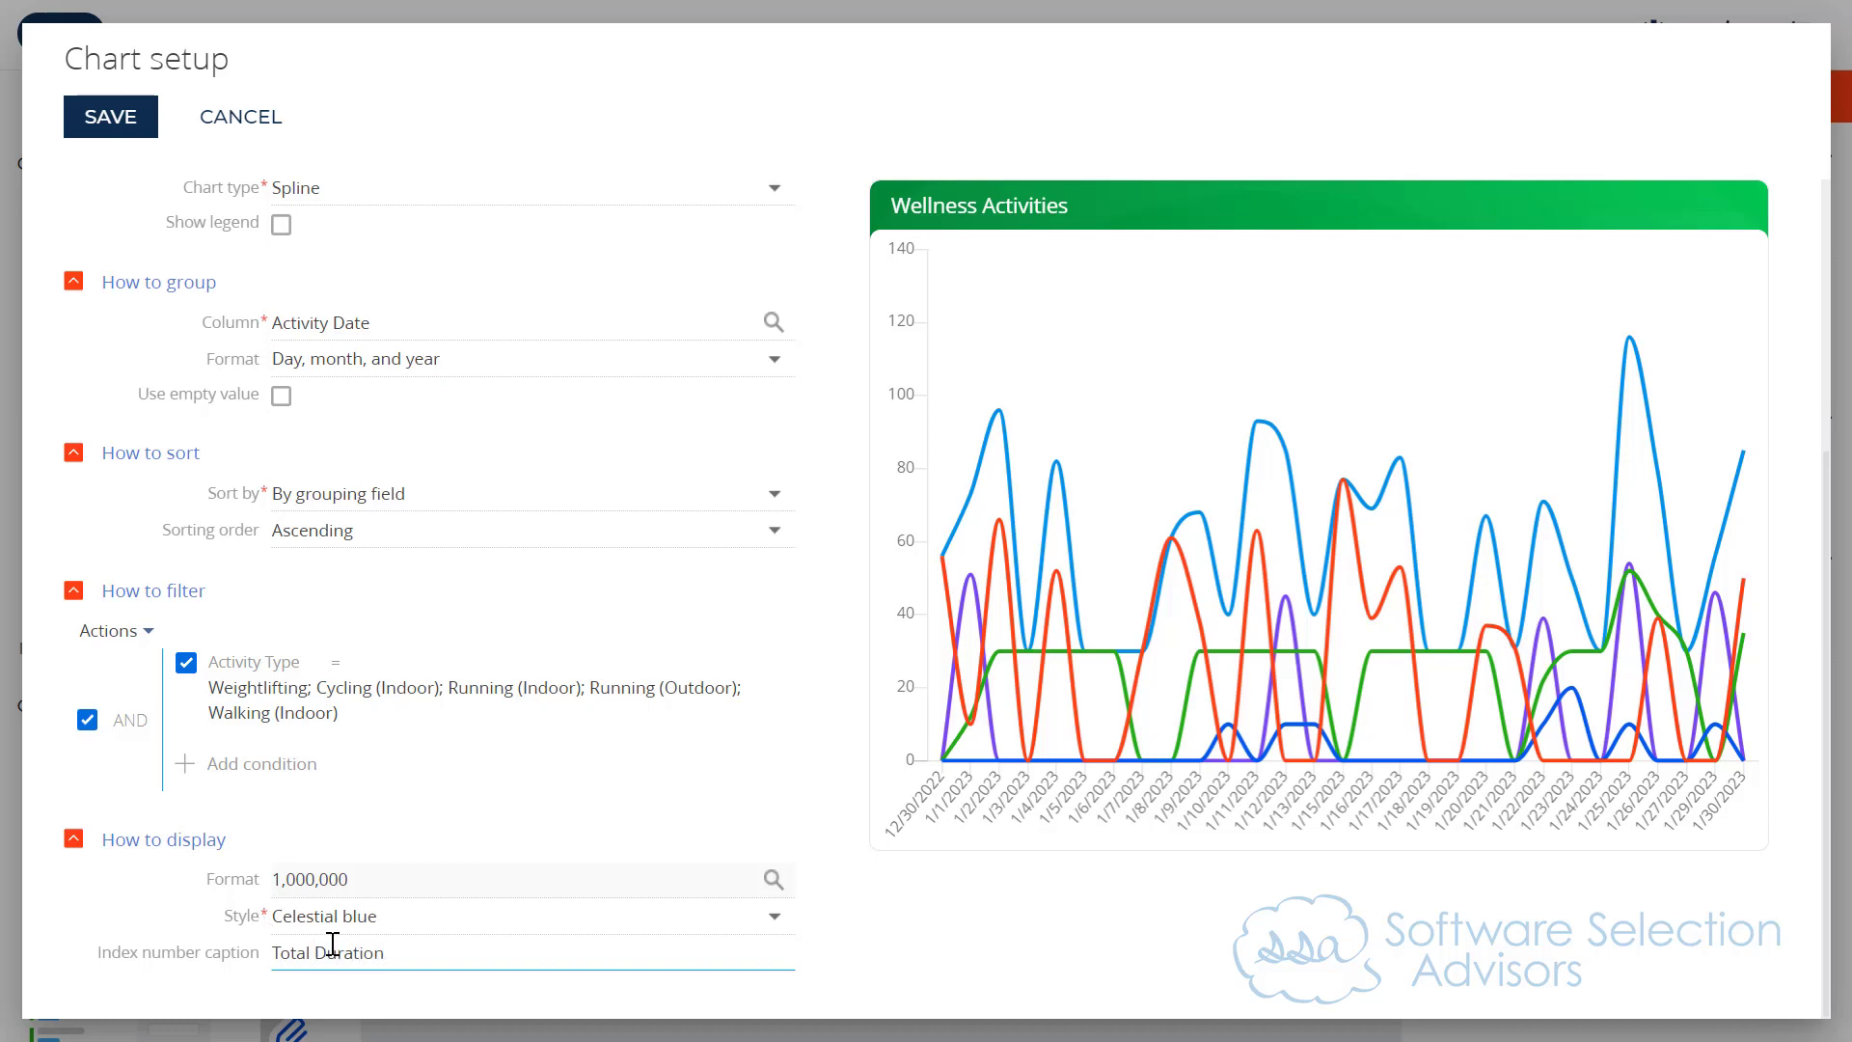
key("ctrl+a")
type("A")
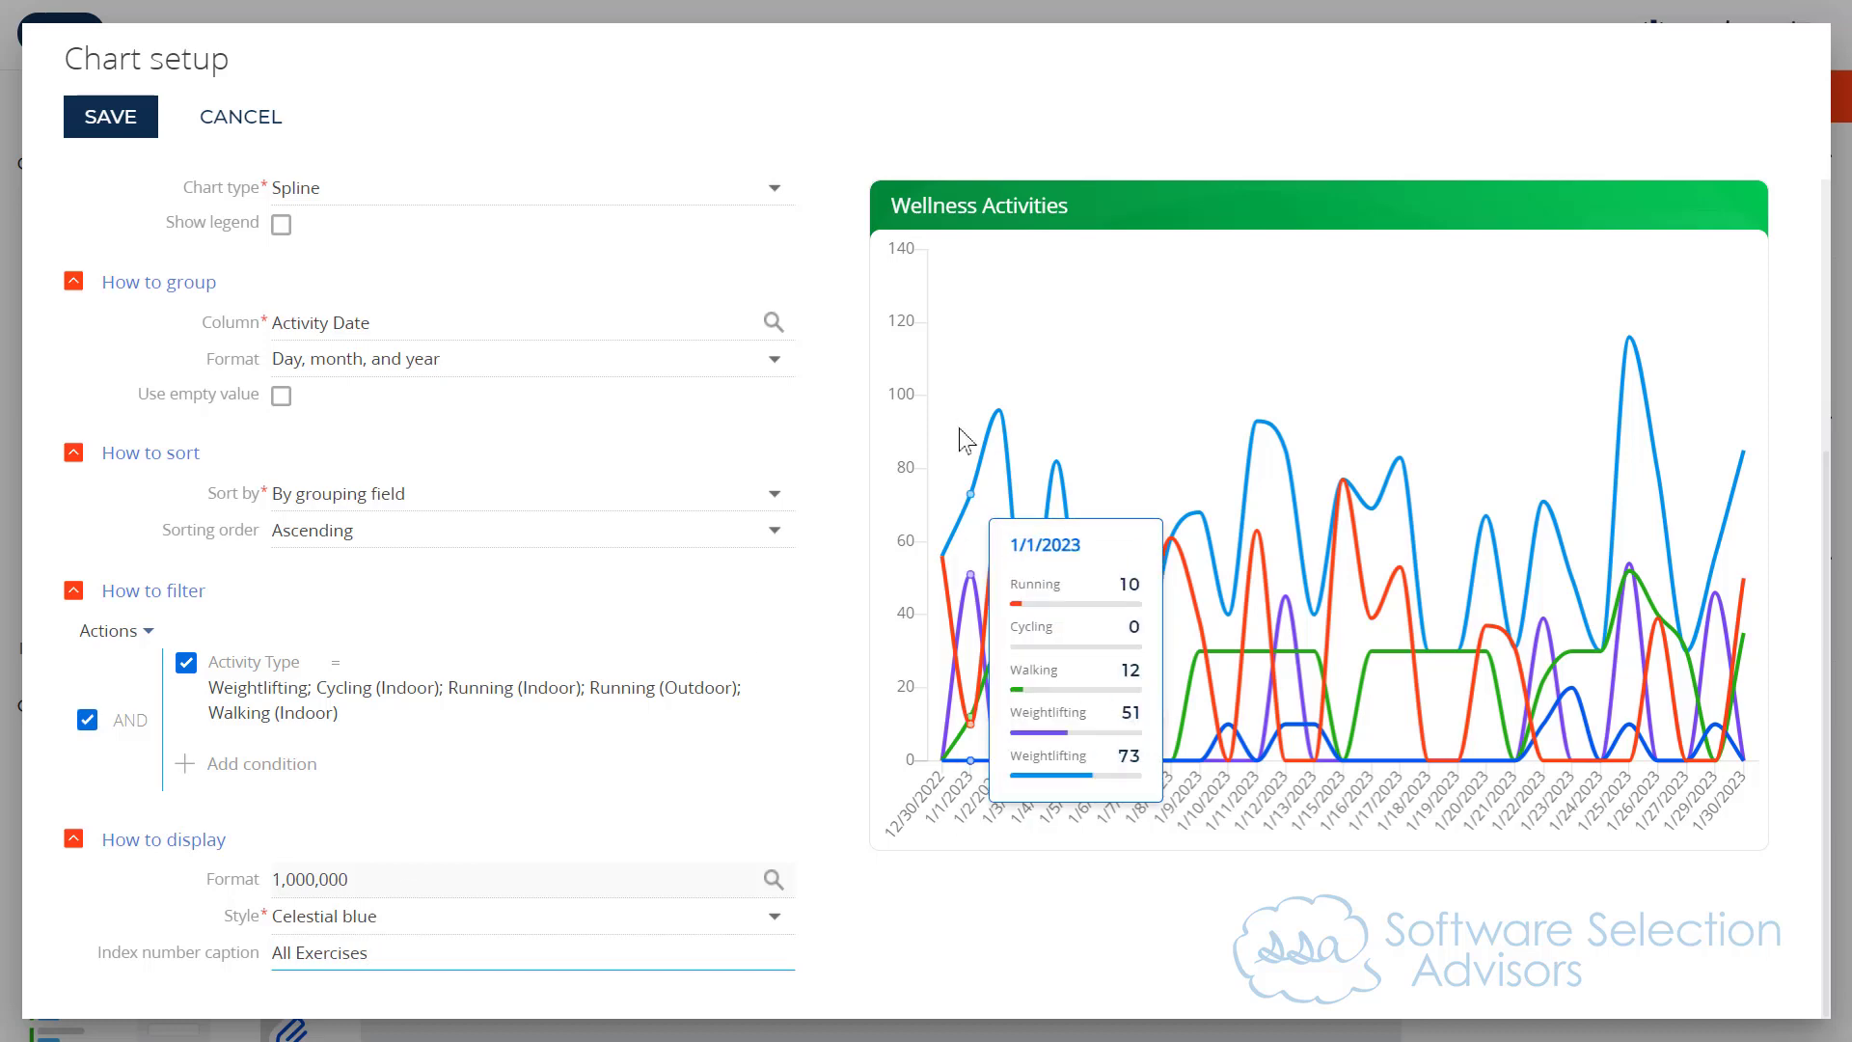
mouse_move(1003, 428)
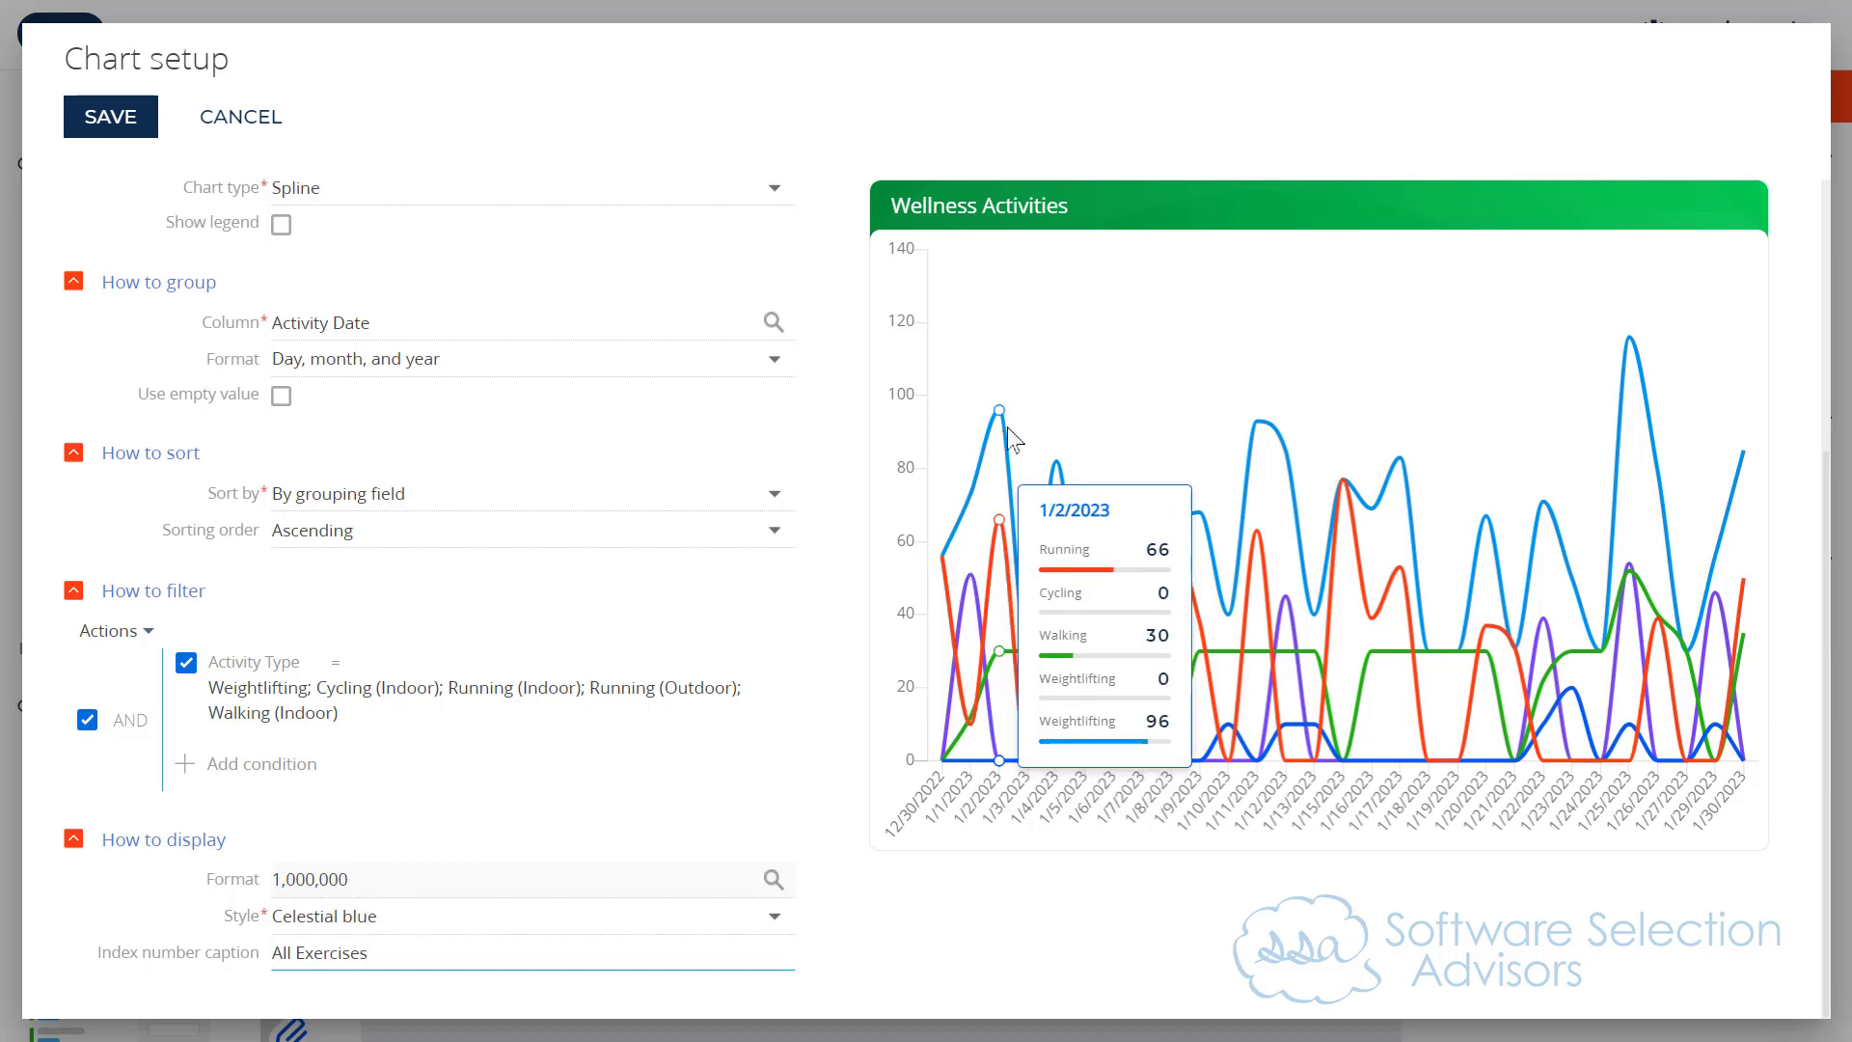
left_click(486, 836)
Step: Save the Wellness Activities chart setup with its five series
mouse_move(1031, 444)
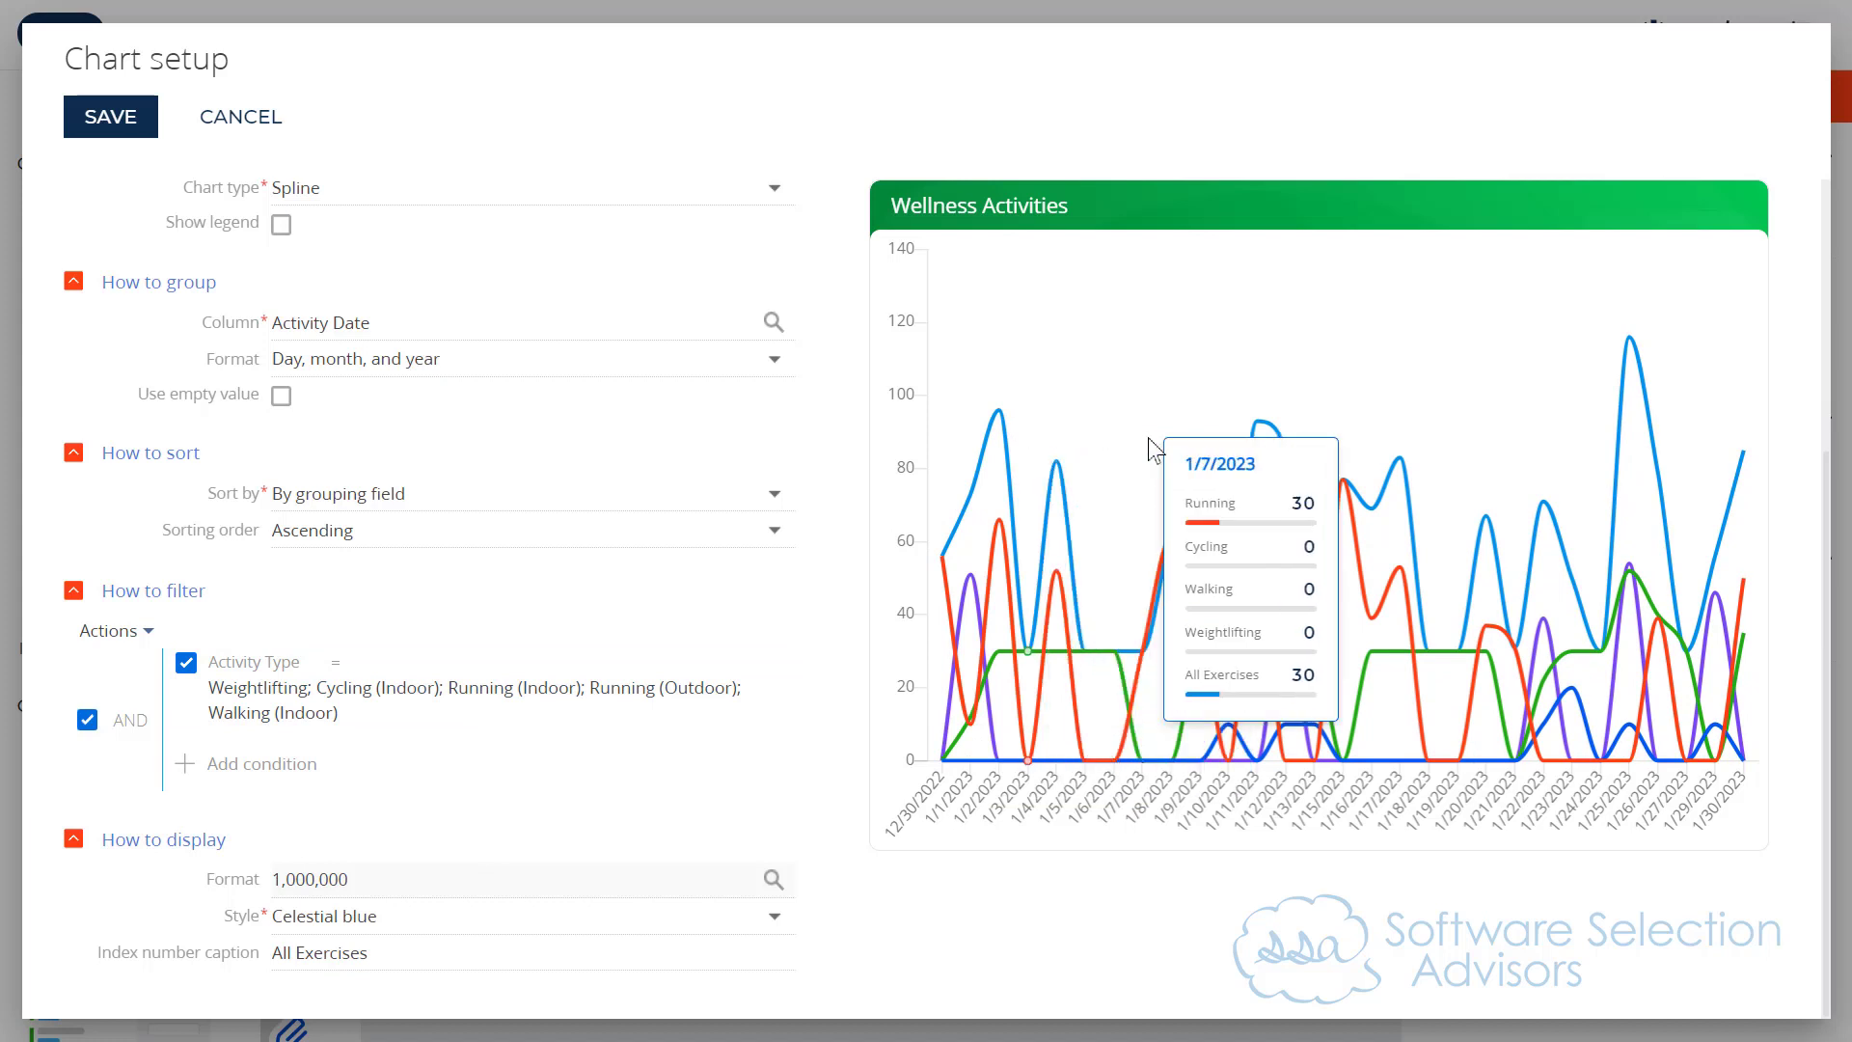
mouse_move(1255, 436)
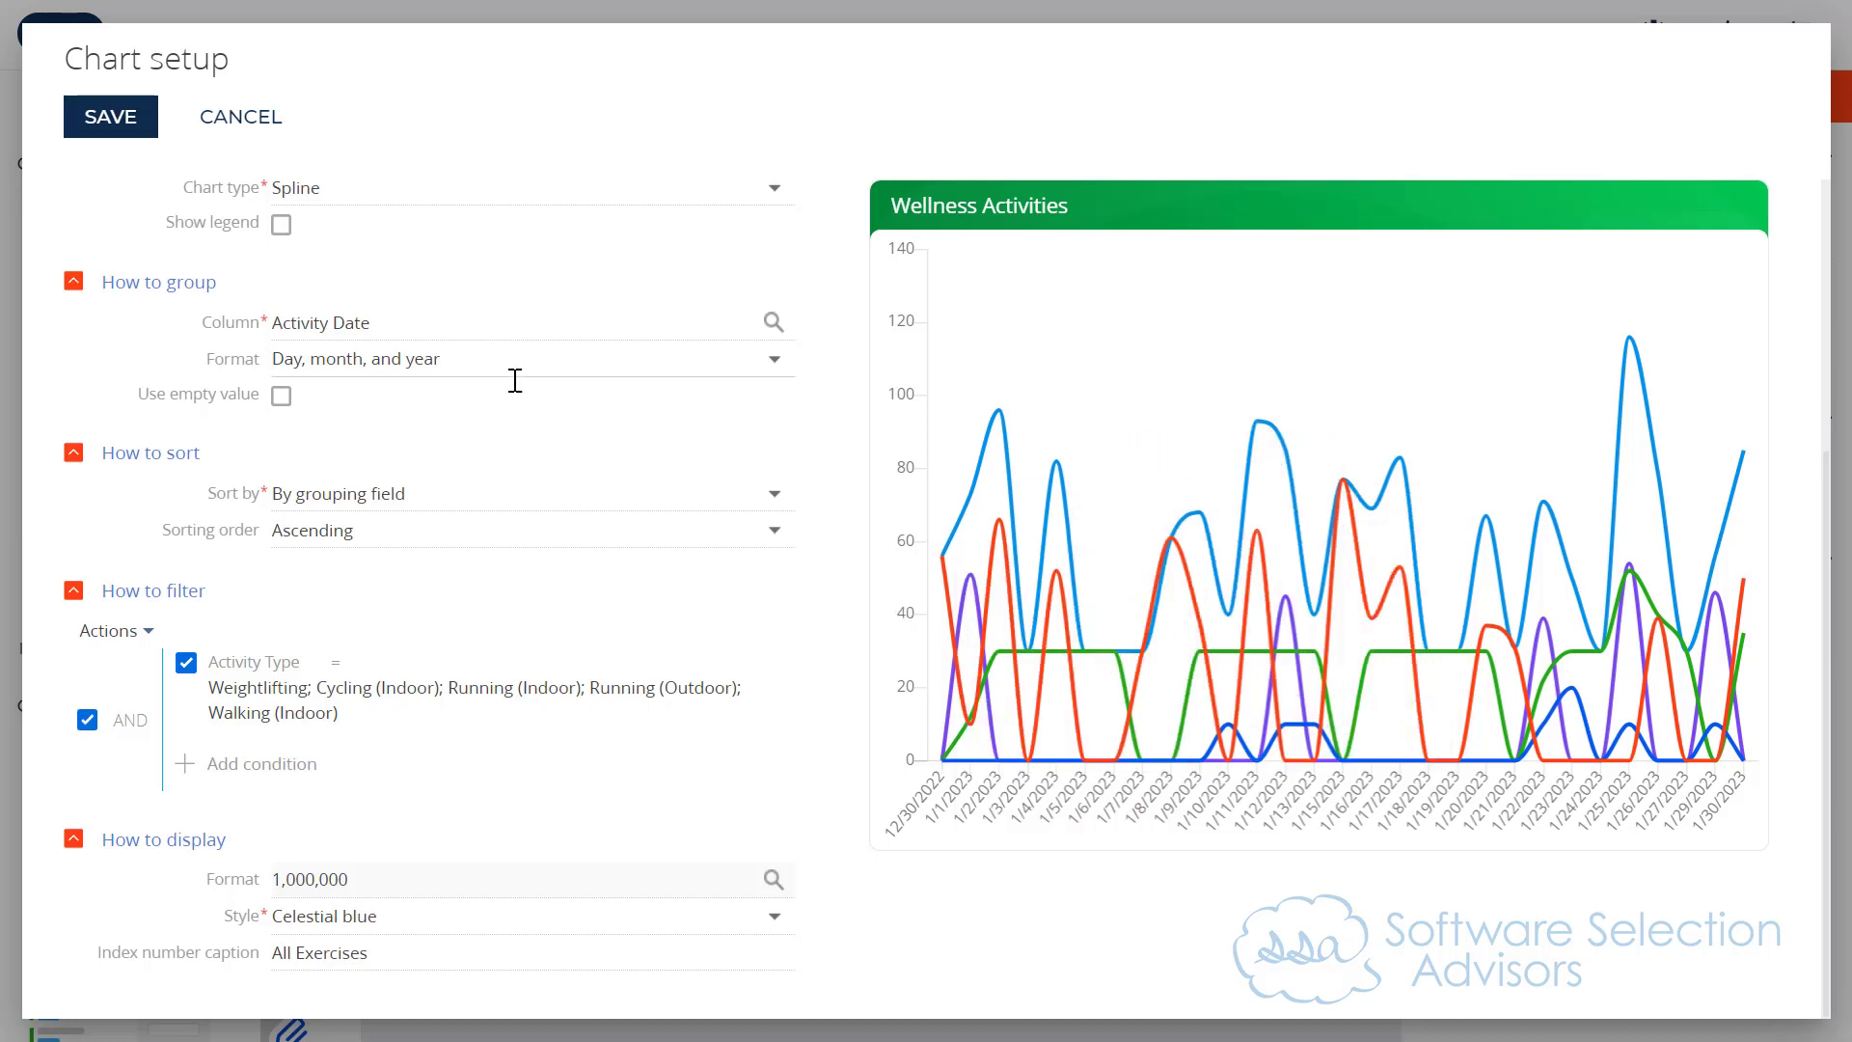
scroll(776, 357, "up", 4)
left_click(94, 117)
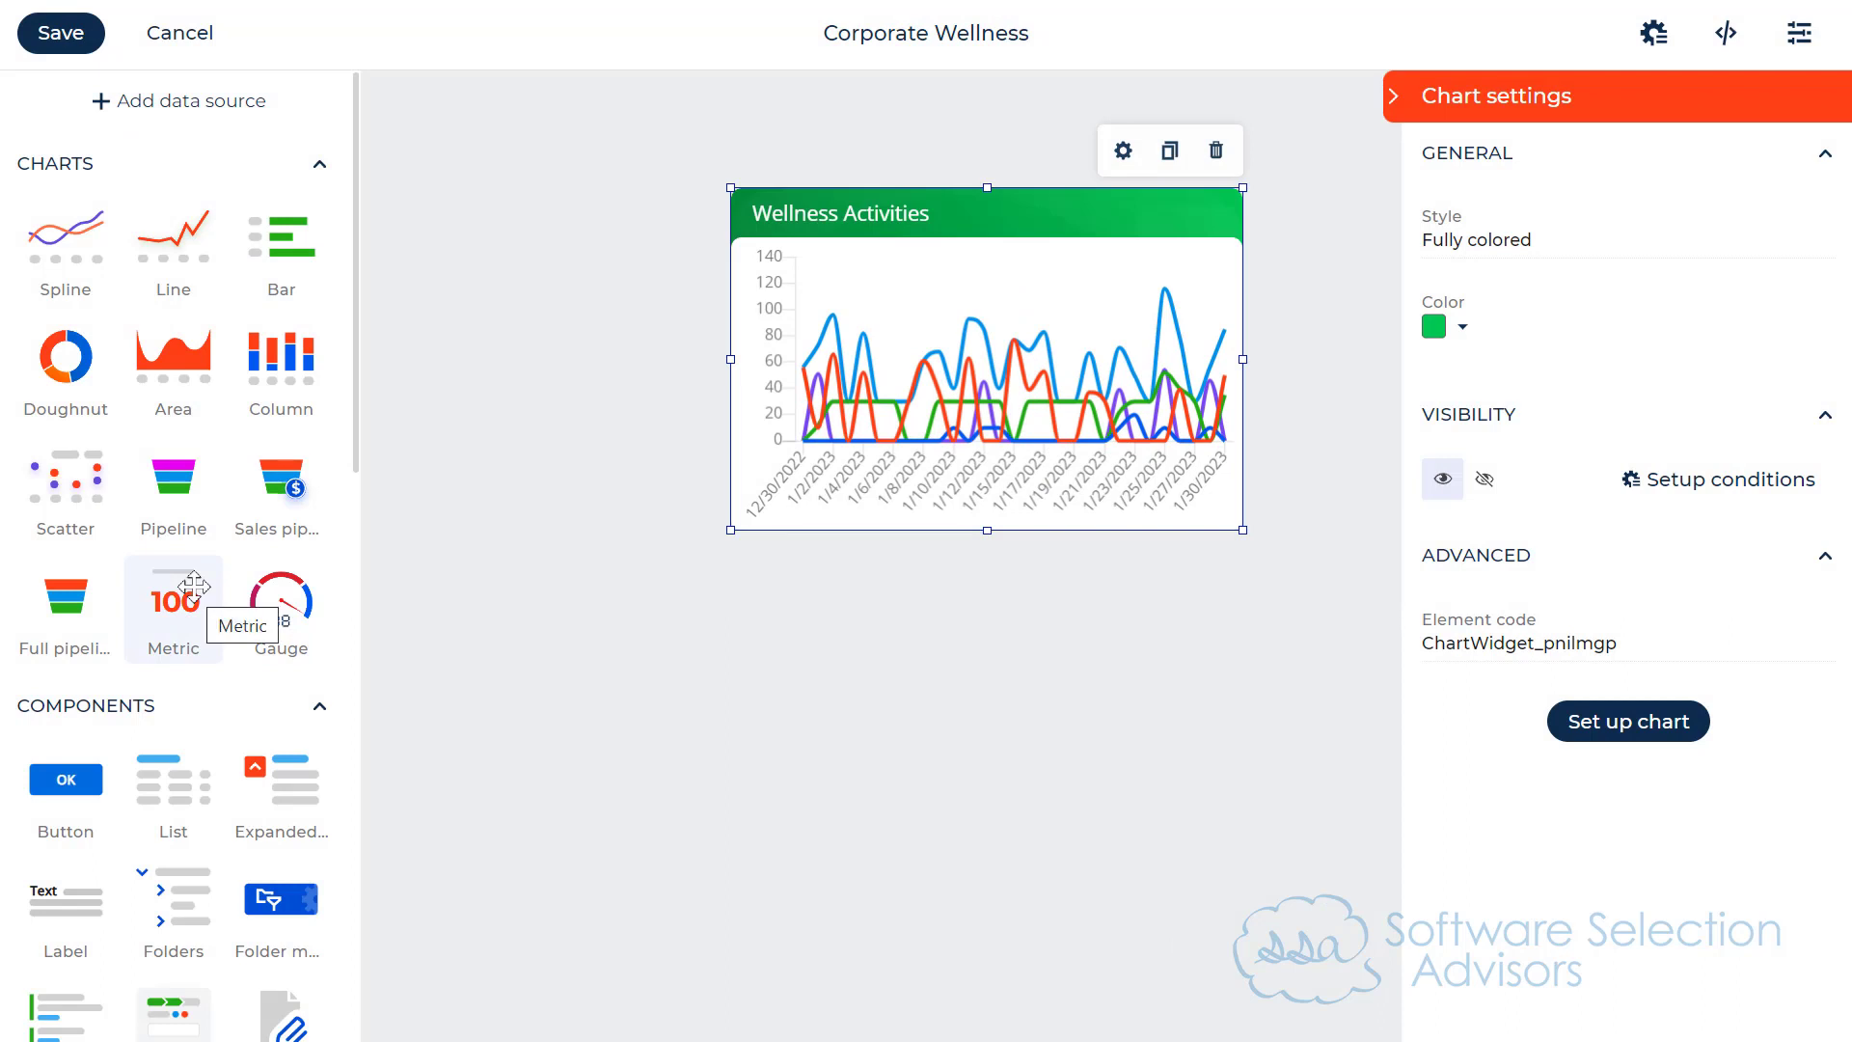
Step: Place a Metric widget below the chart's right half and a Gauge widget below its left half, and open the gauge's chart setup
left_click_drag(193, 586, 1241, 691)
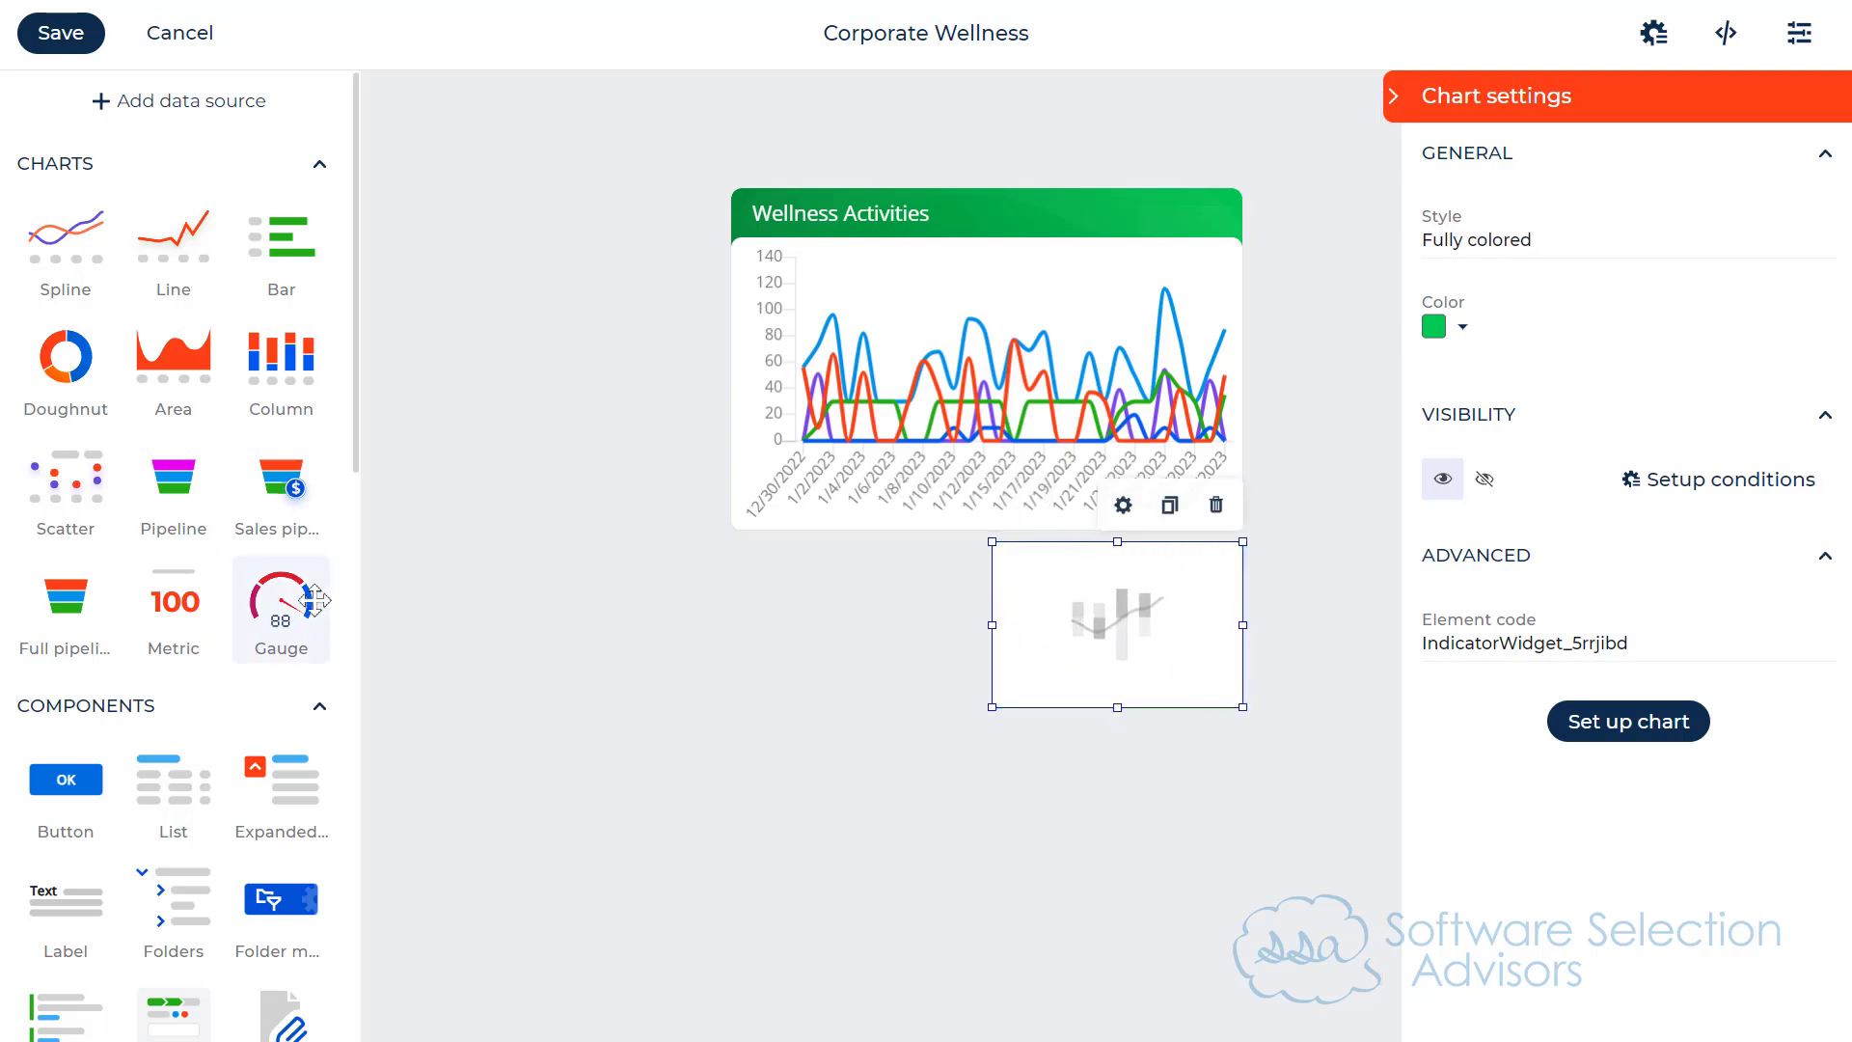
left_click_drag(281, 593, 969, 704)
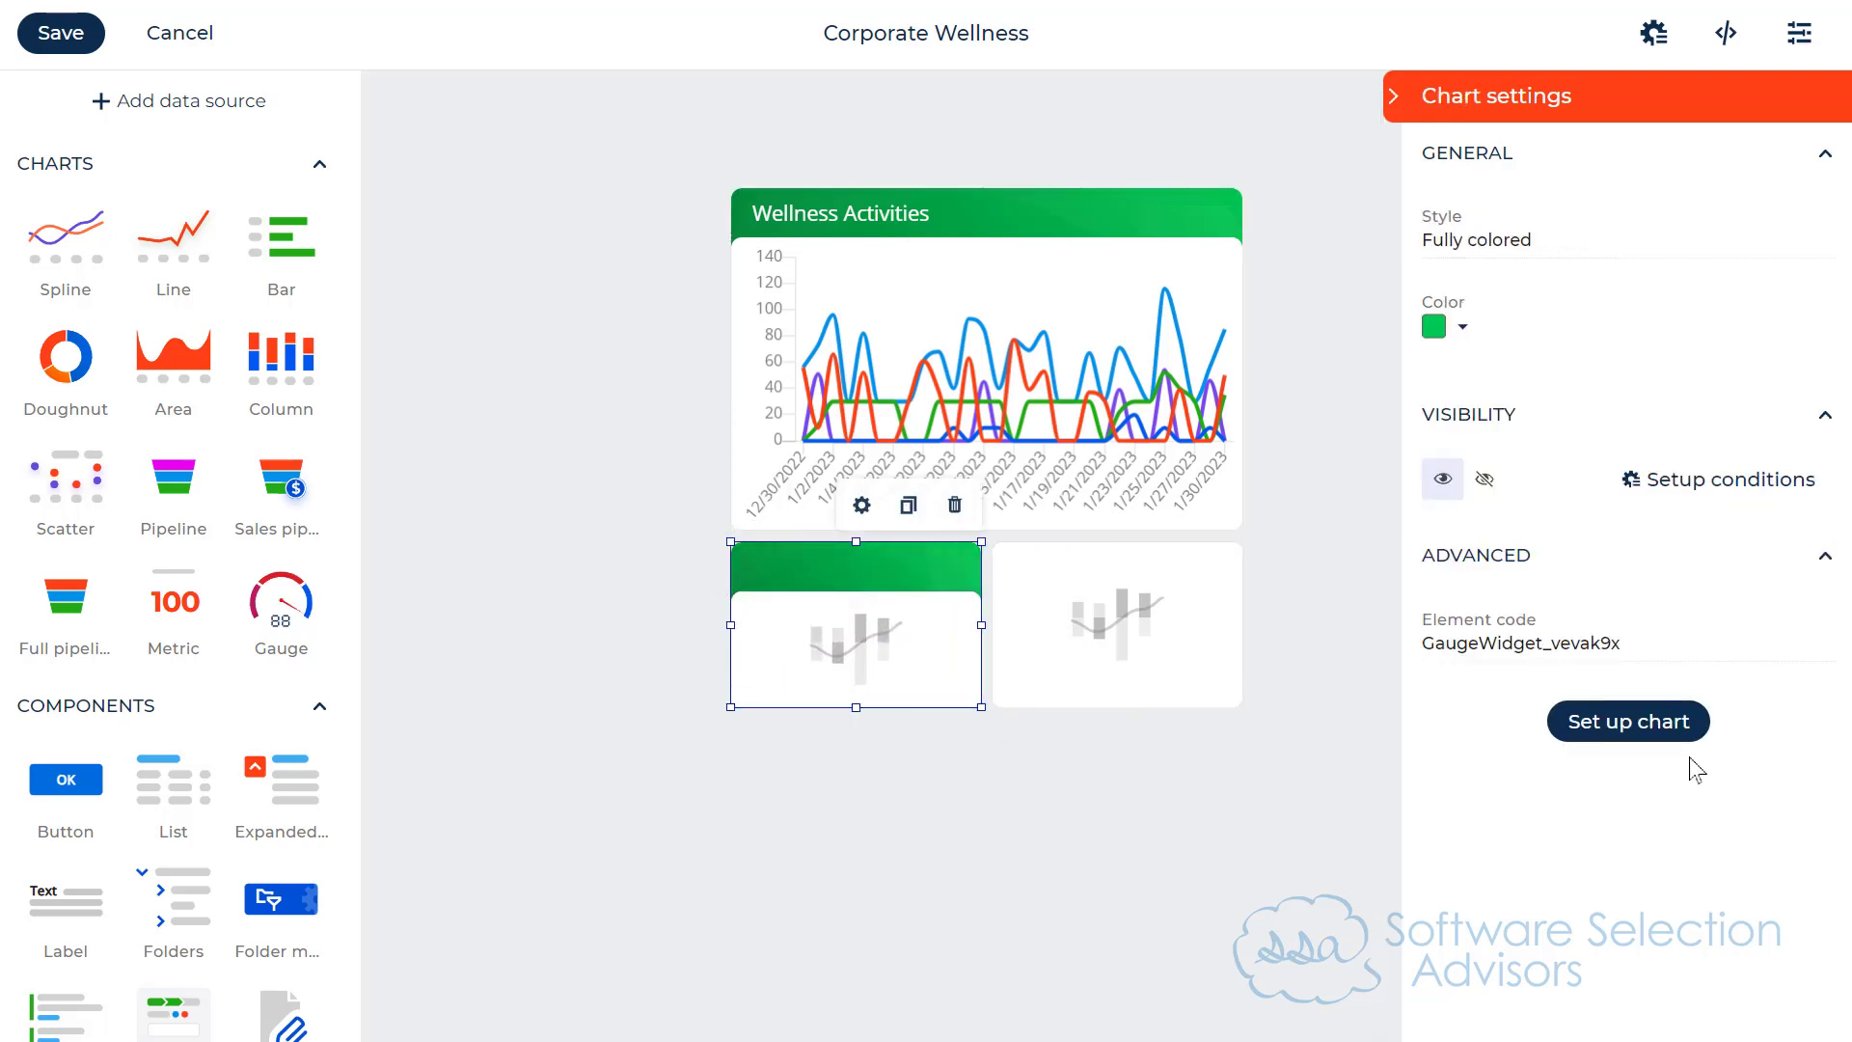
left_click(1650, 736)
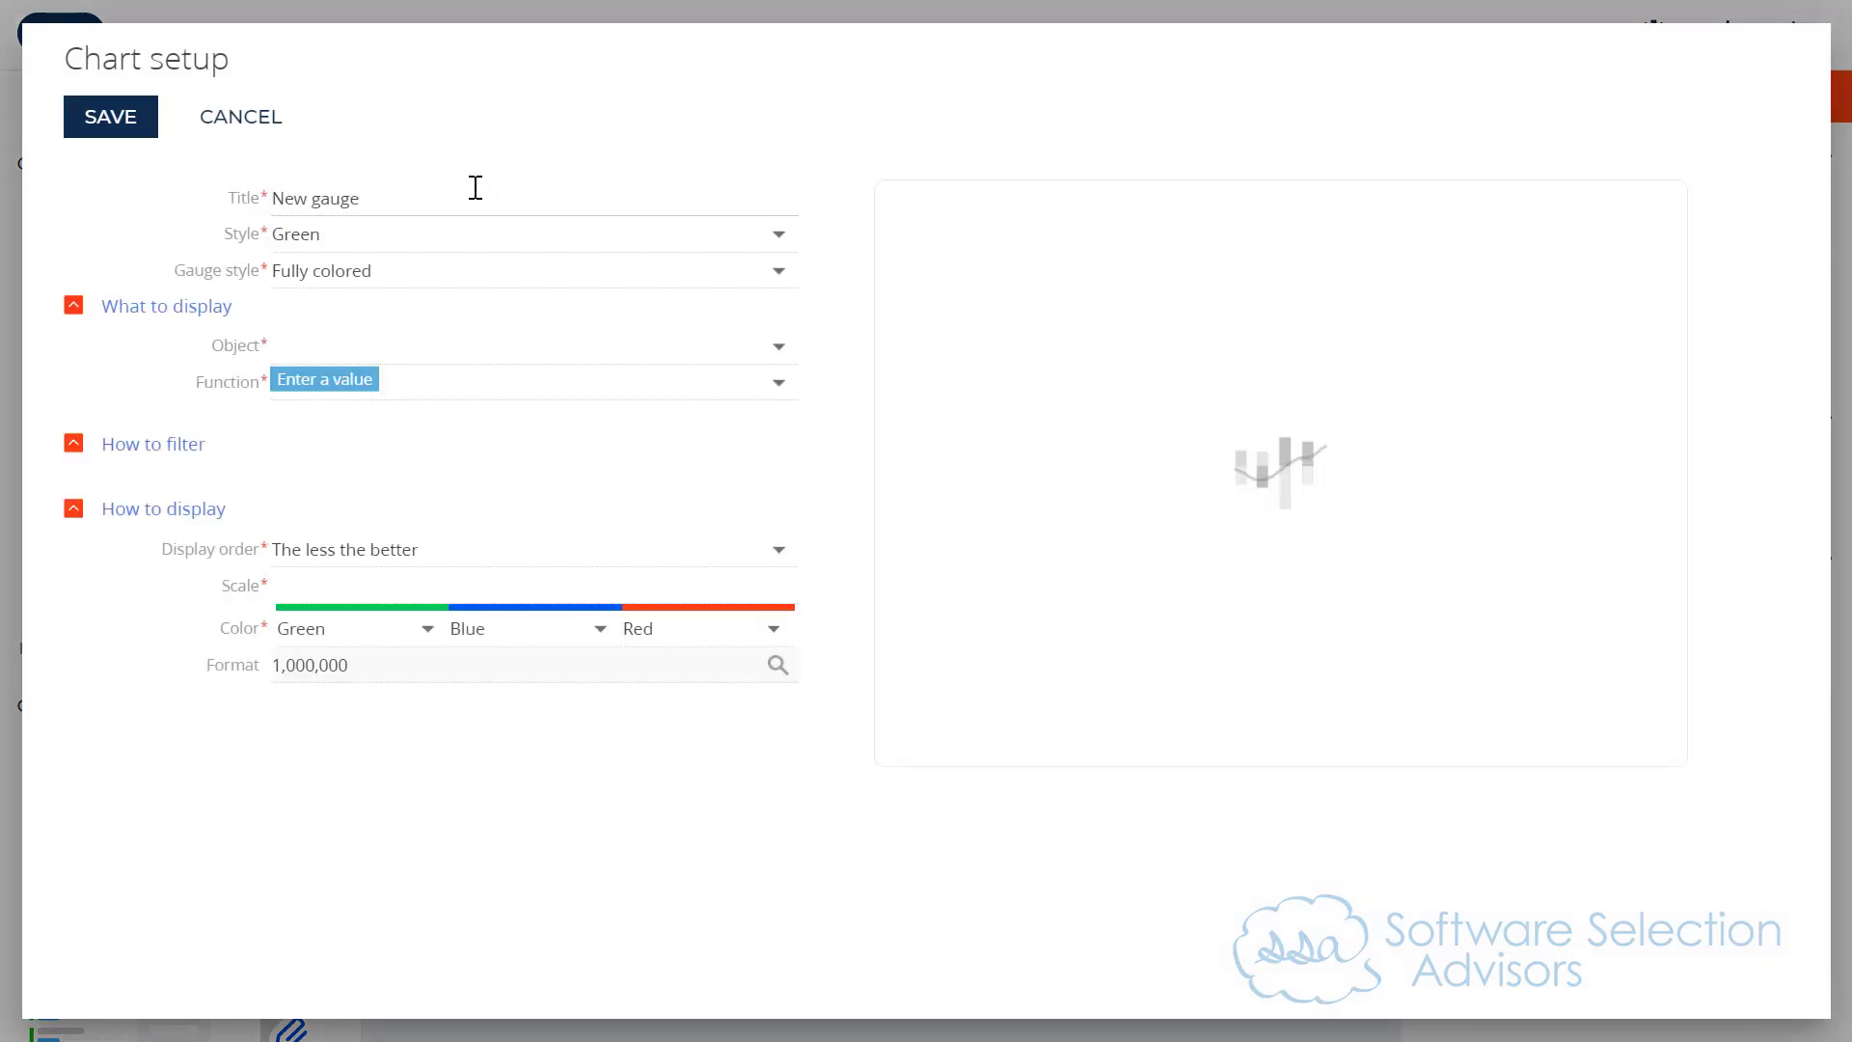
Step: Set the gauge's title to Total Distance (mi.)
left_click_drag(410, 183, 299, 178)
key("ctrl+a")
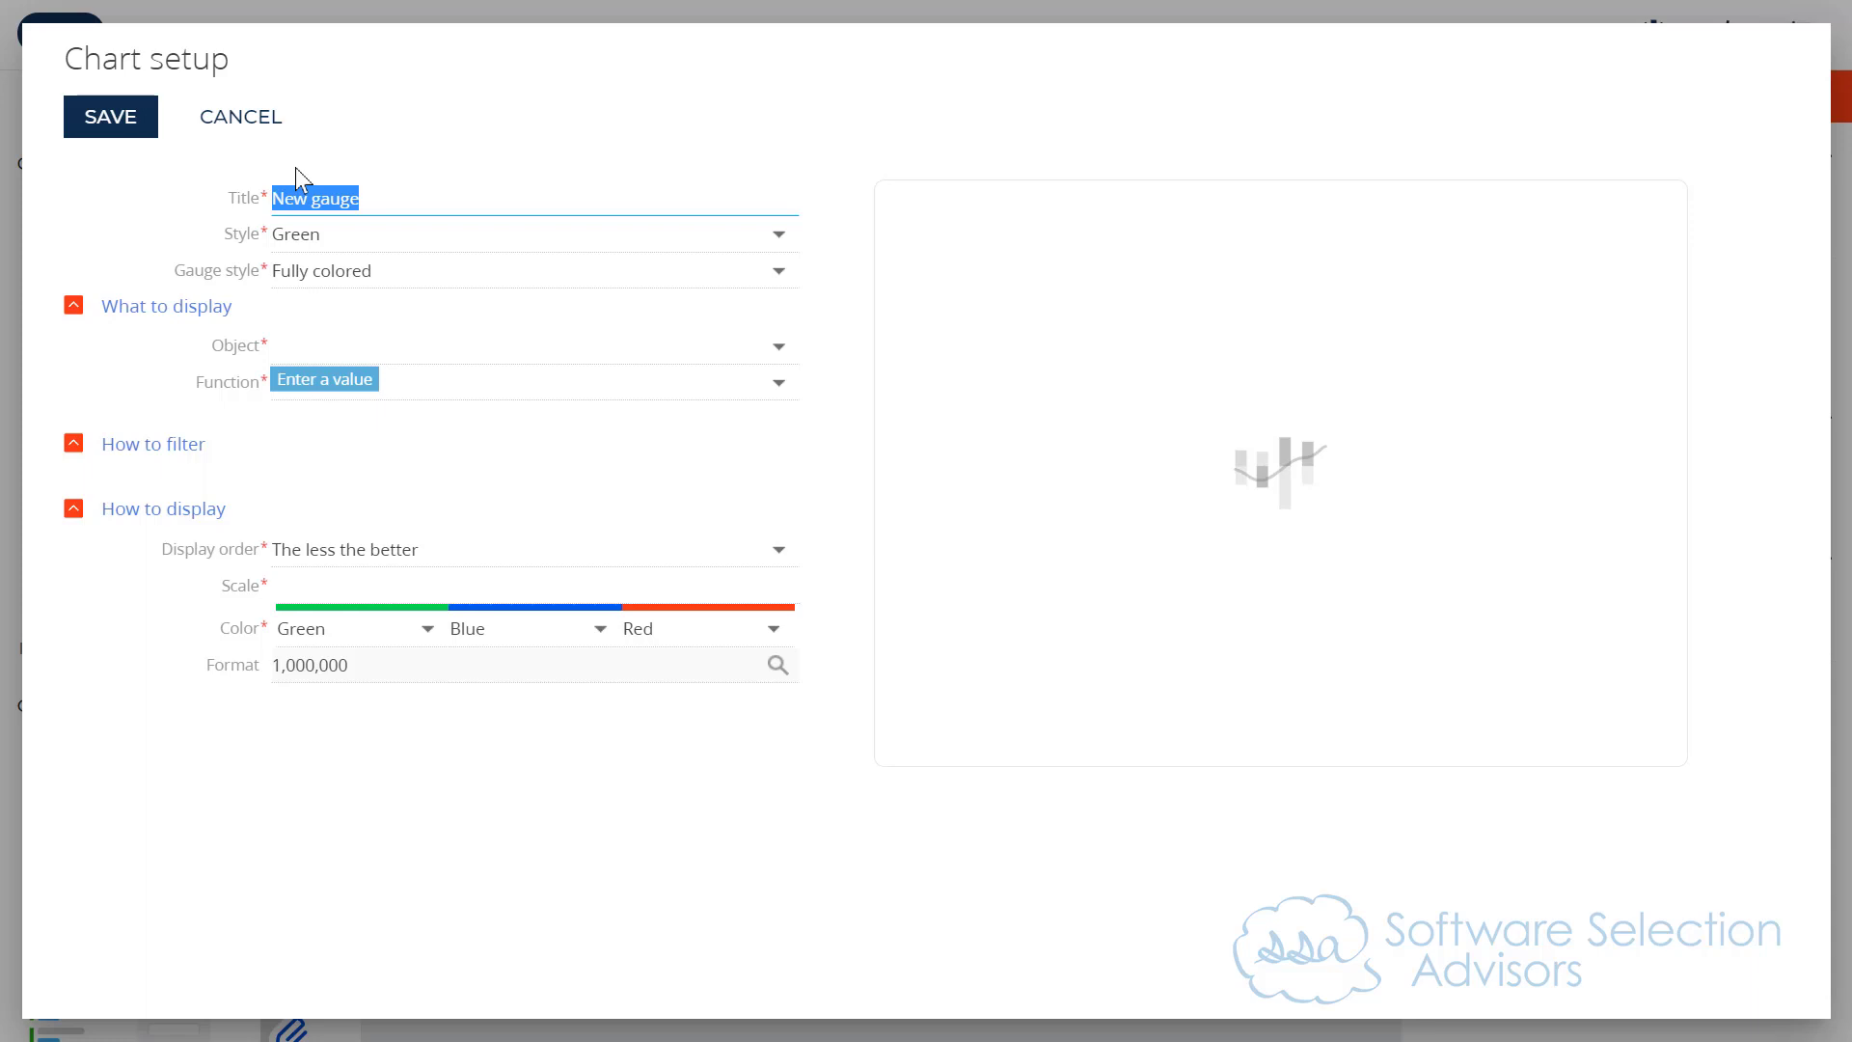
type("Total Distance (mi.")
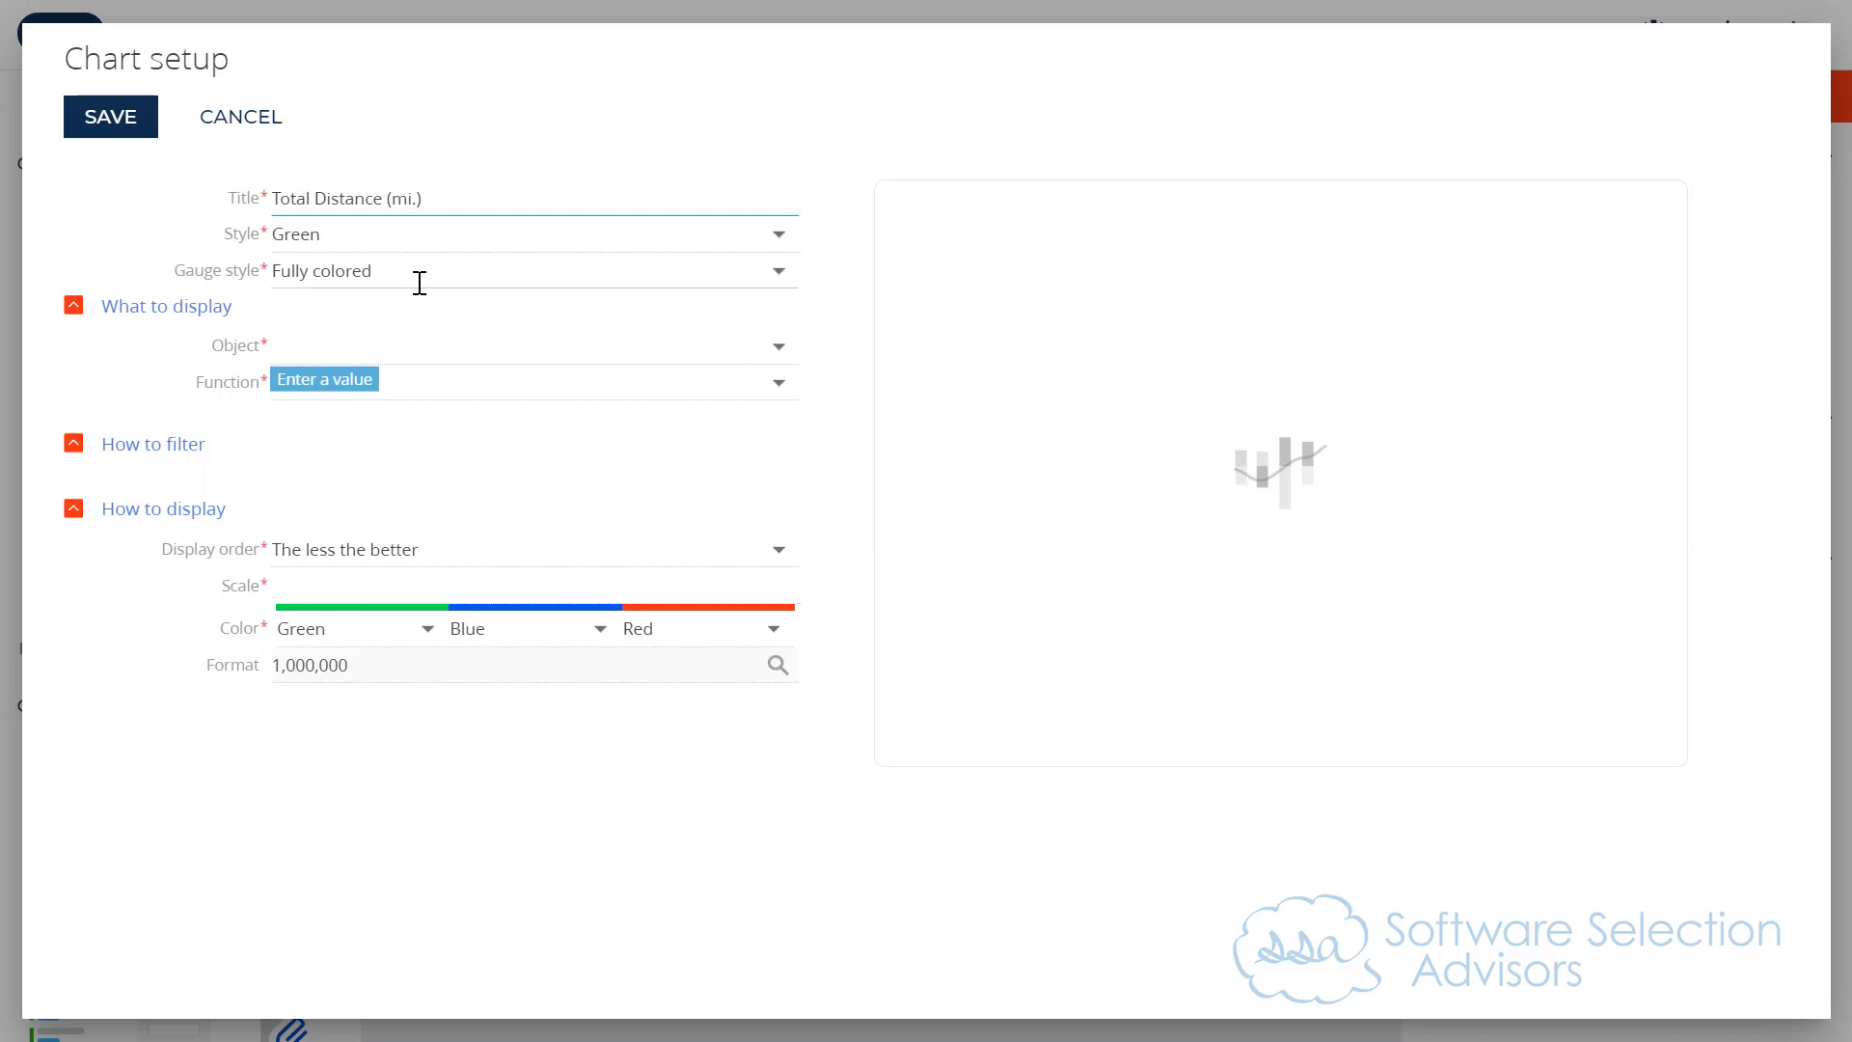
Step: Make the gauge display the sum of the Distance (mi.) column from the Wellness Activity object
left_click(422, 350)
type("wel")
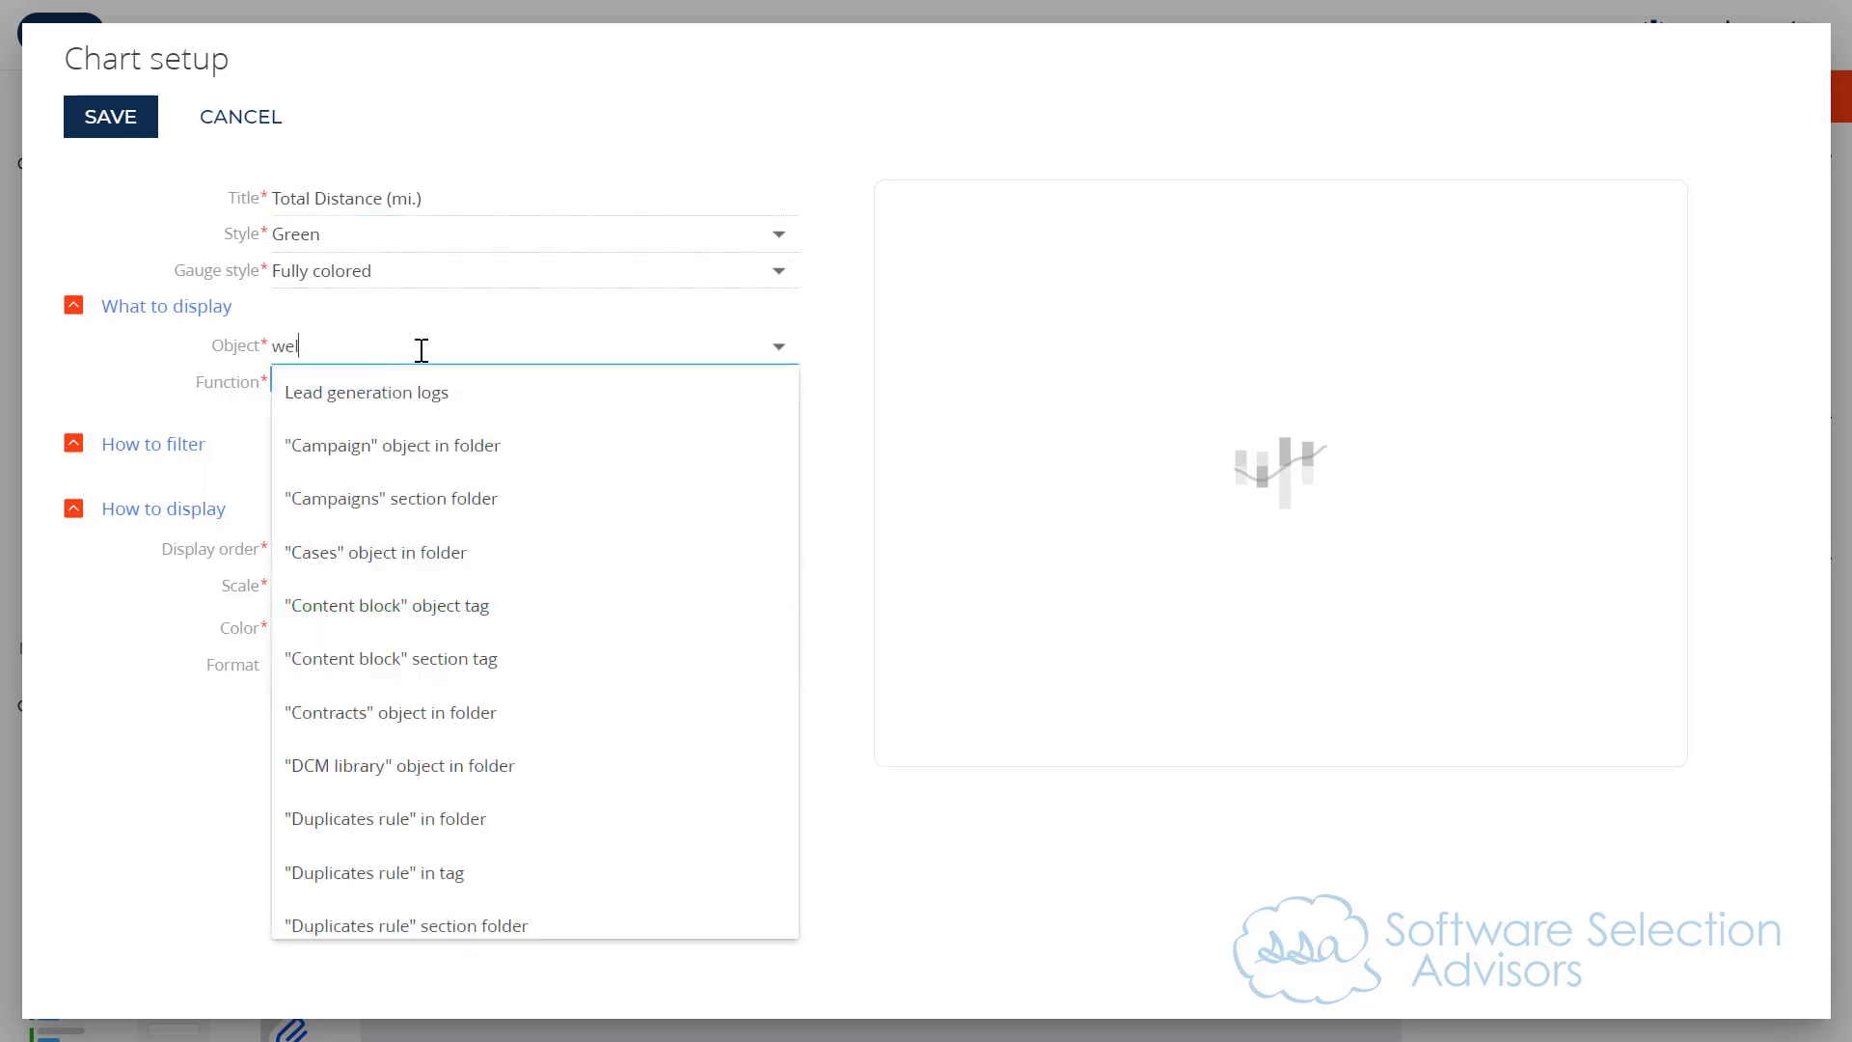
type("lness")
left_click(385, 389)
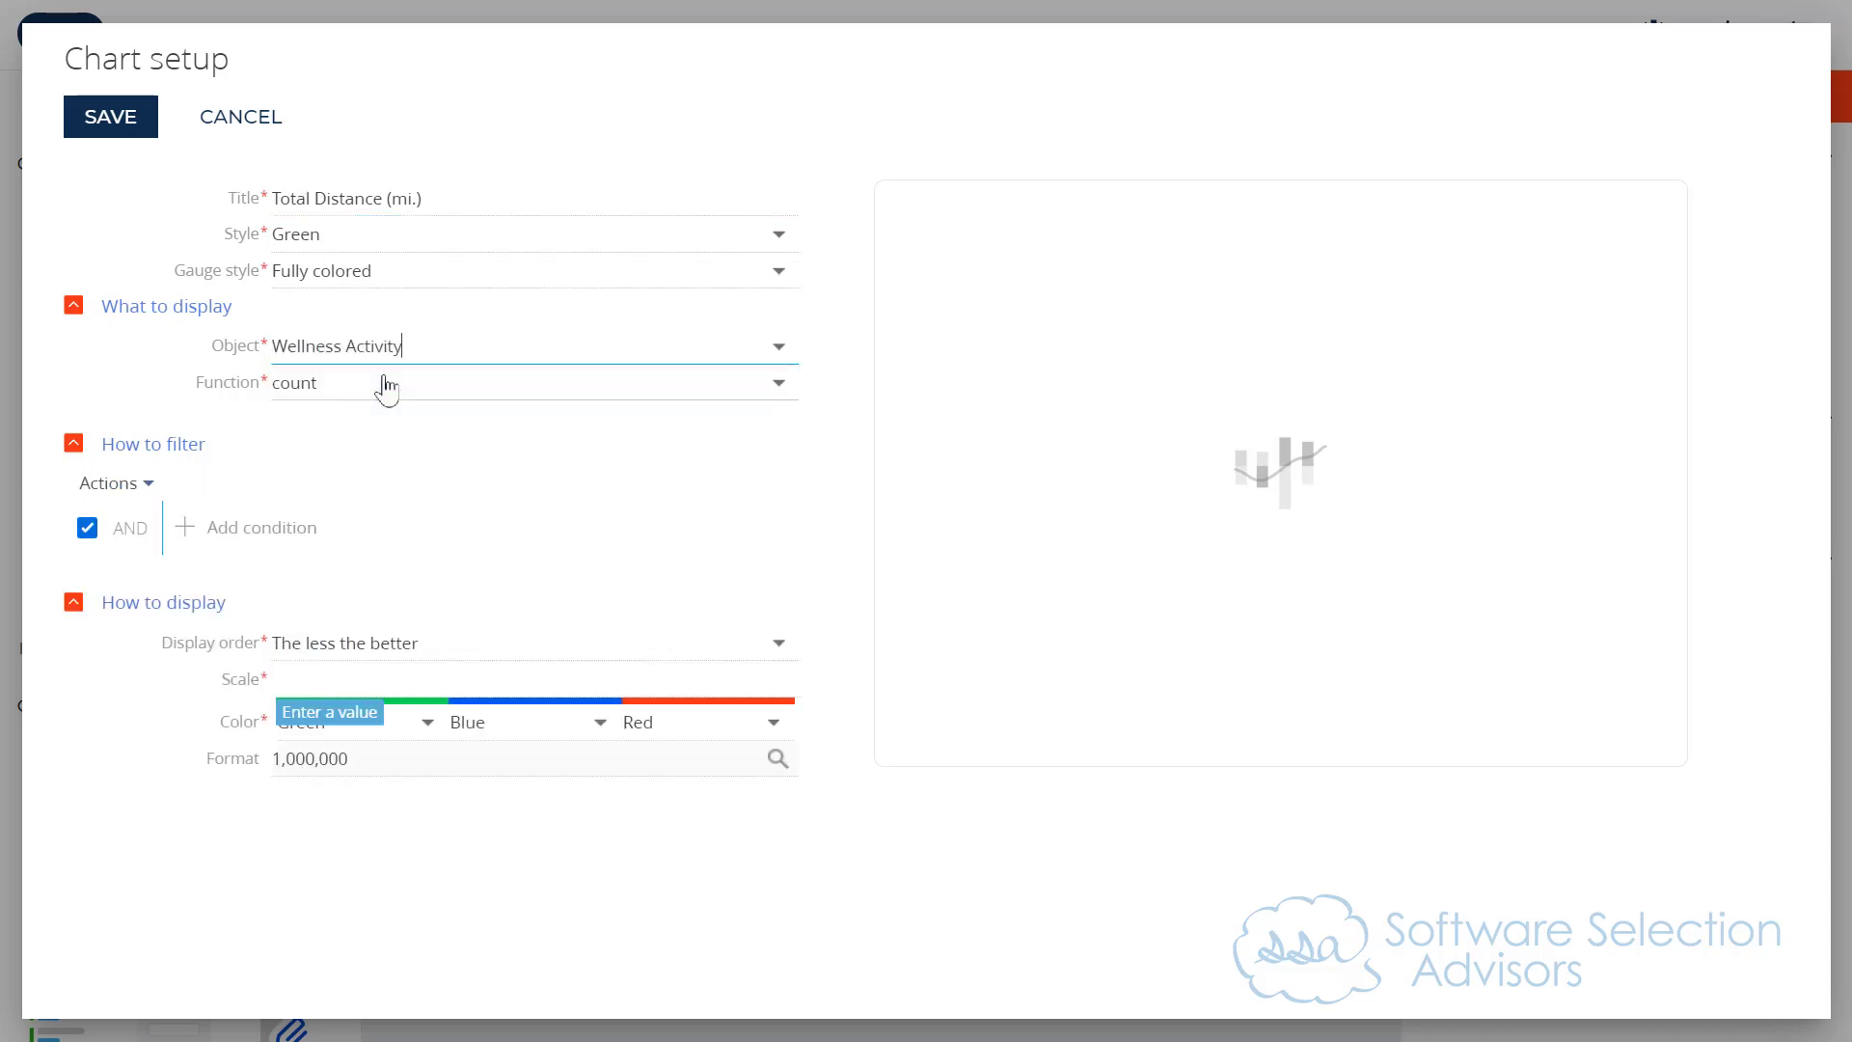
left_click(387, 388)
left_click(368, 480)
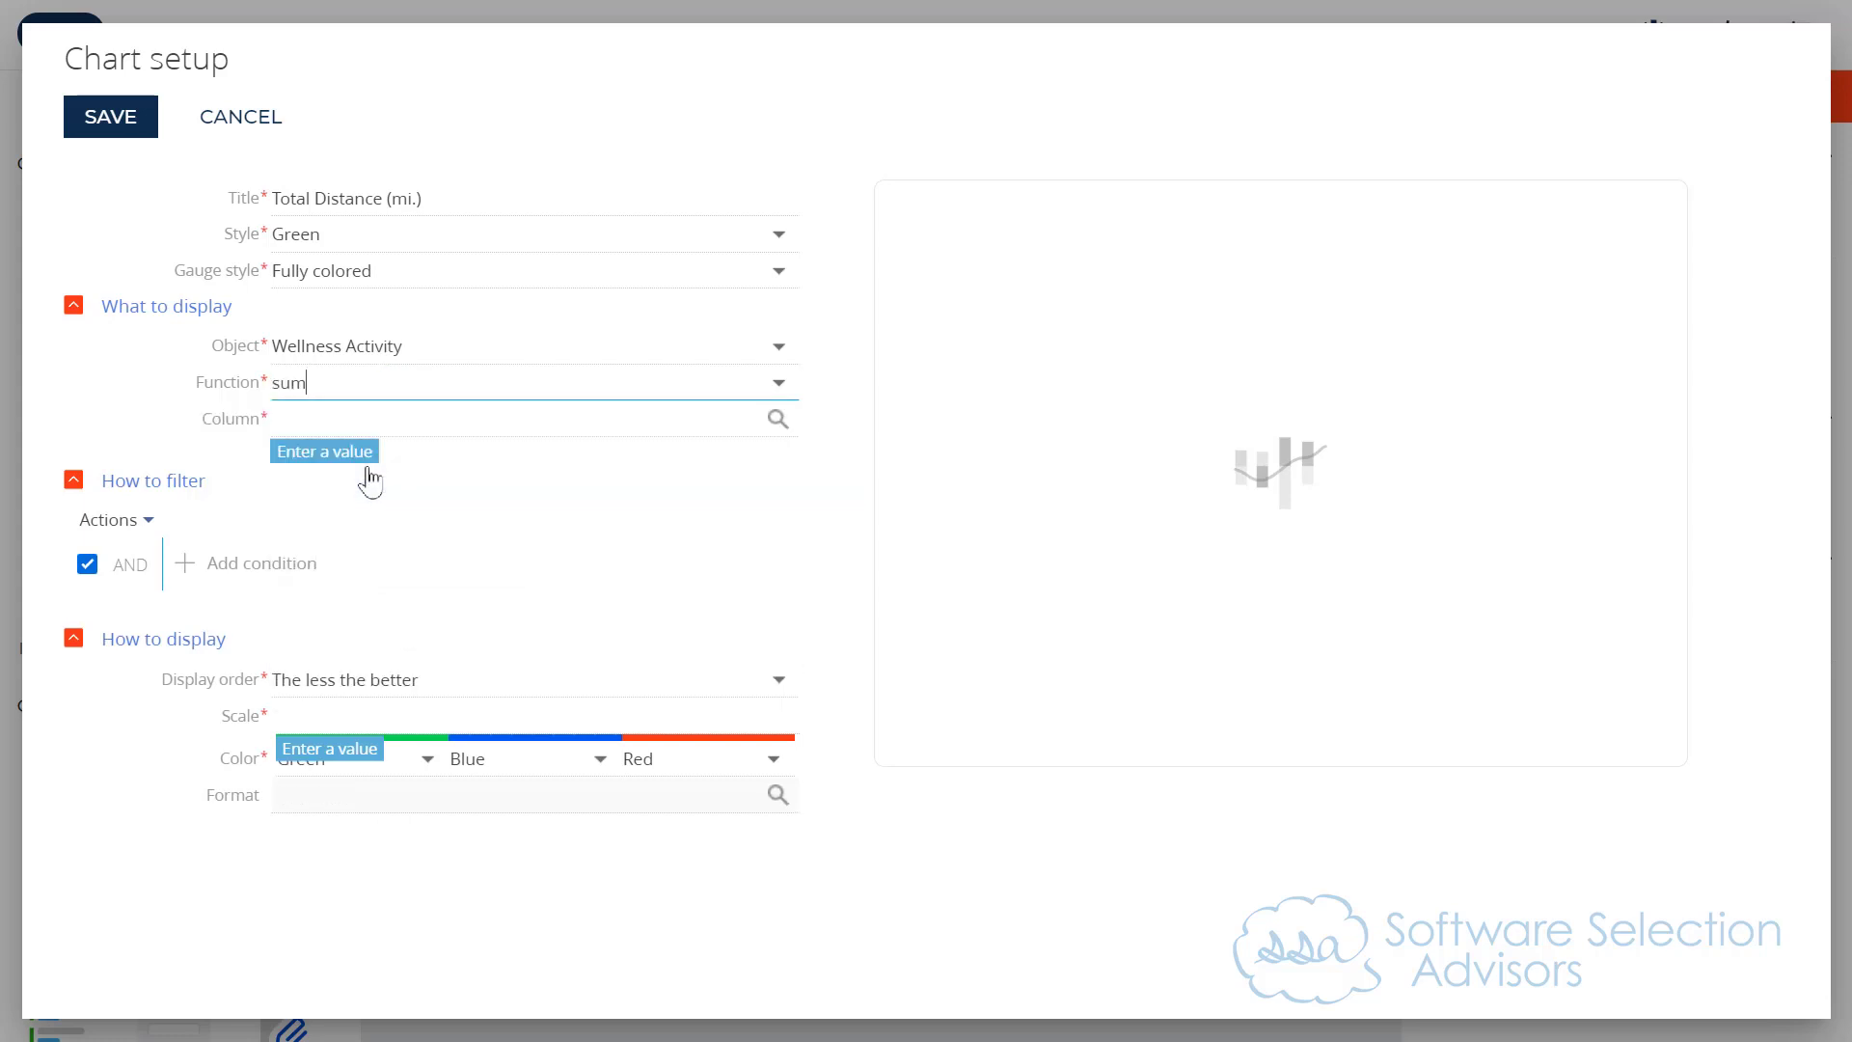
left_click(351, 420)
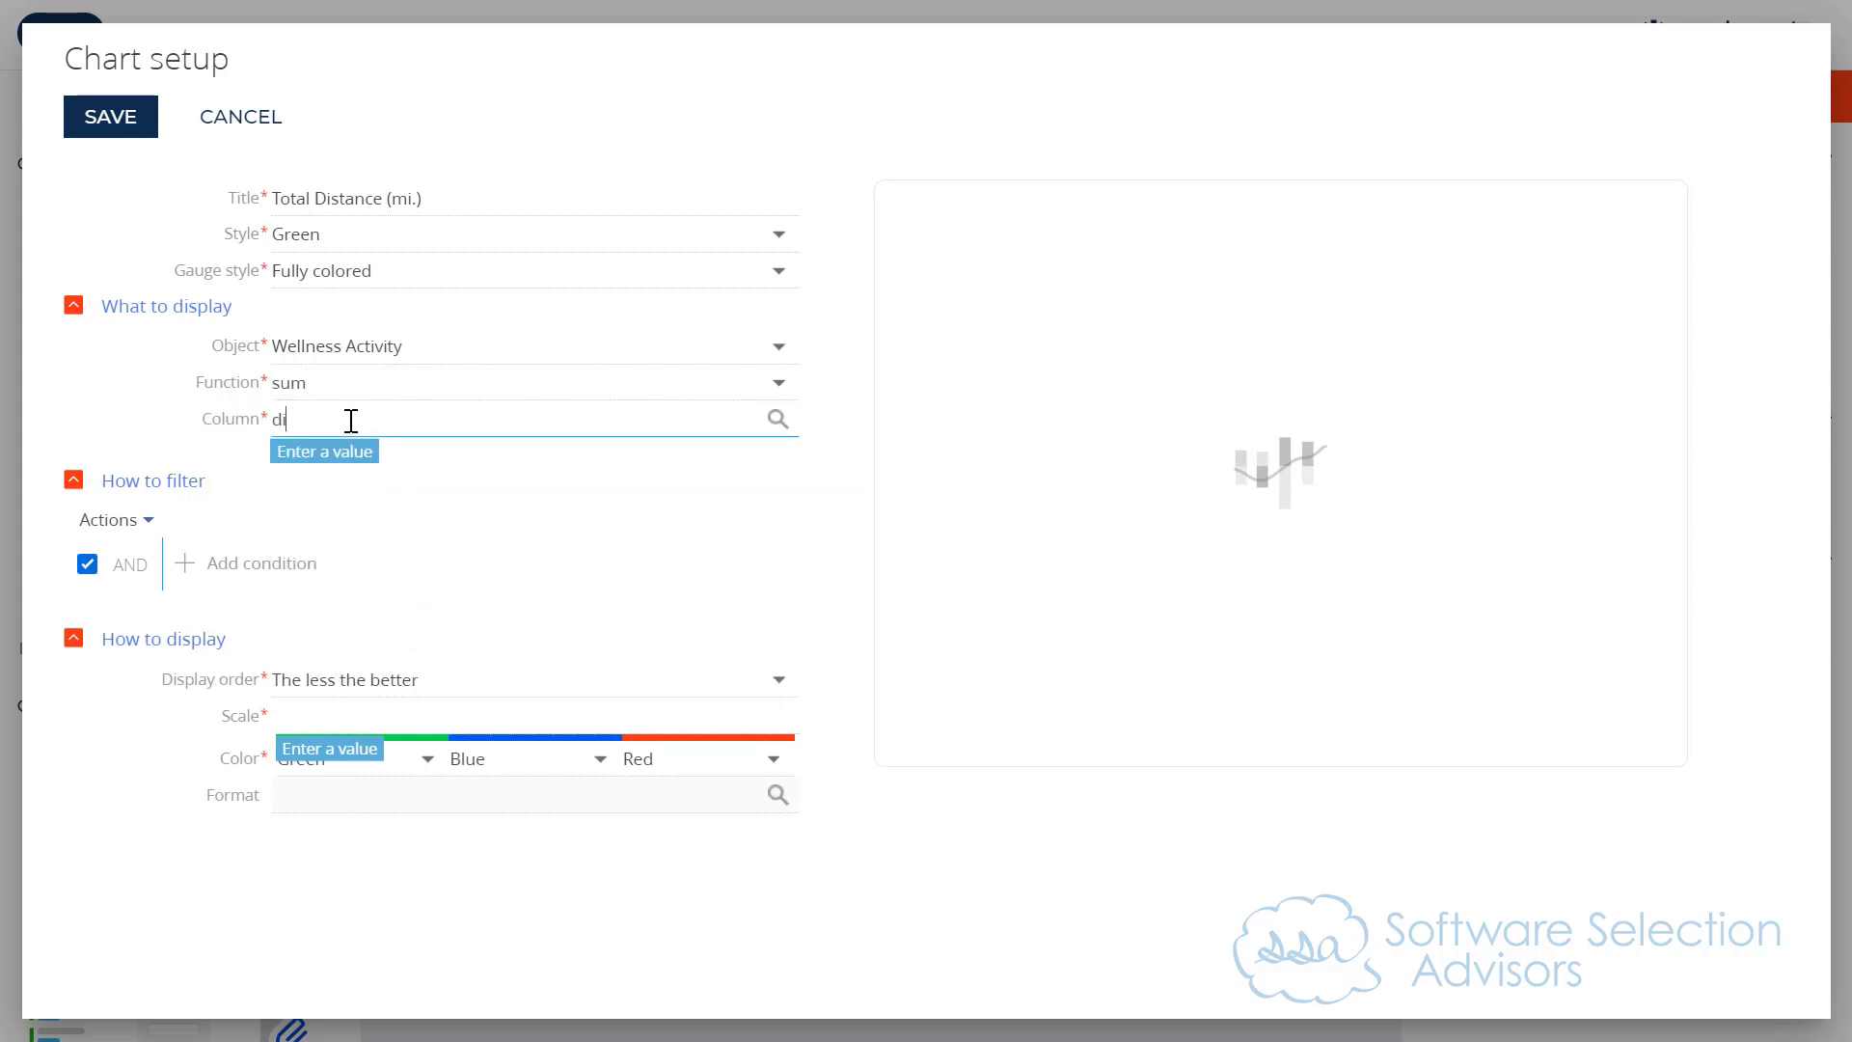
type("dist")
left_click(337, 463)
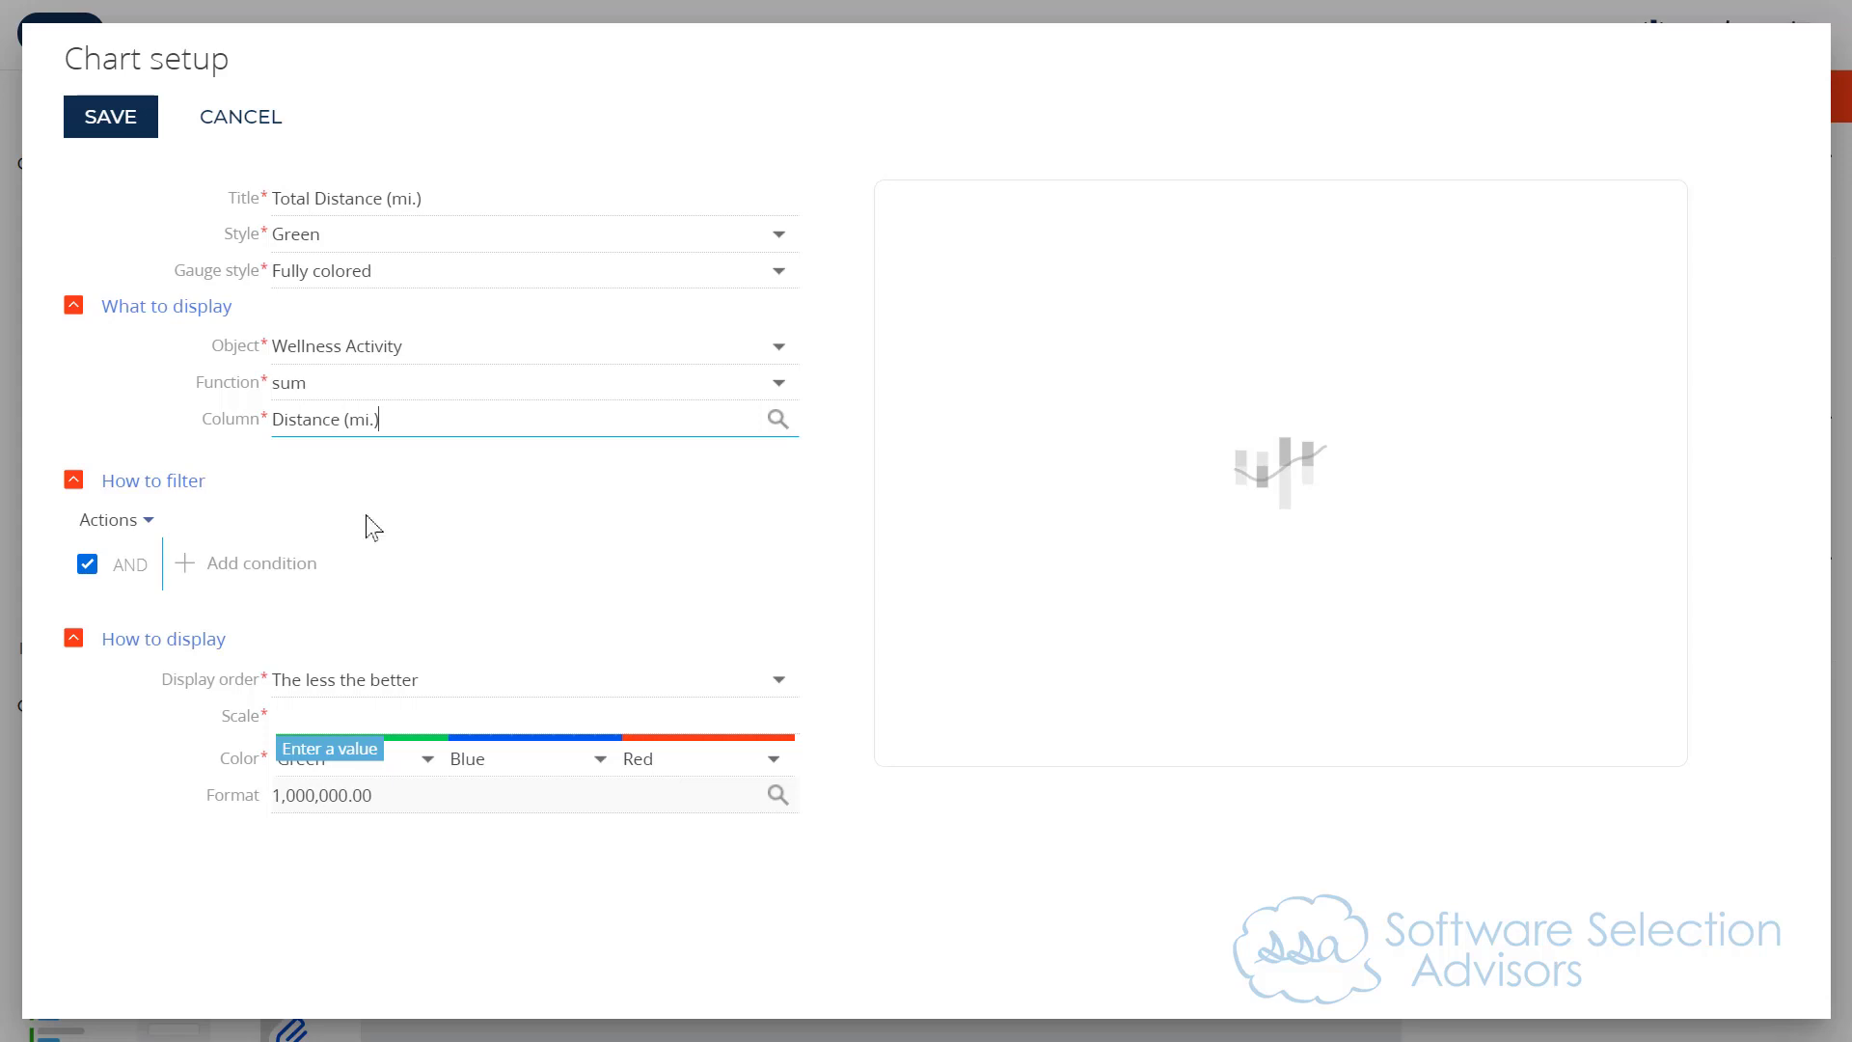
Step: Set the gauge's scale values to 0, 100, 150 and 200
left_click(307, 703)
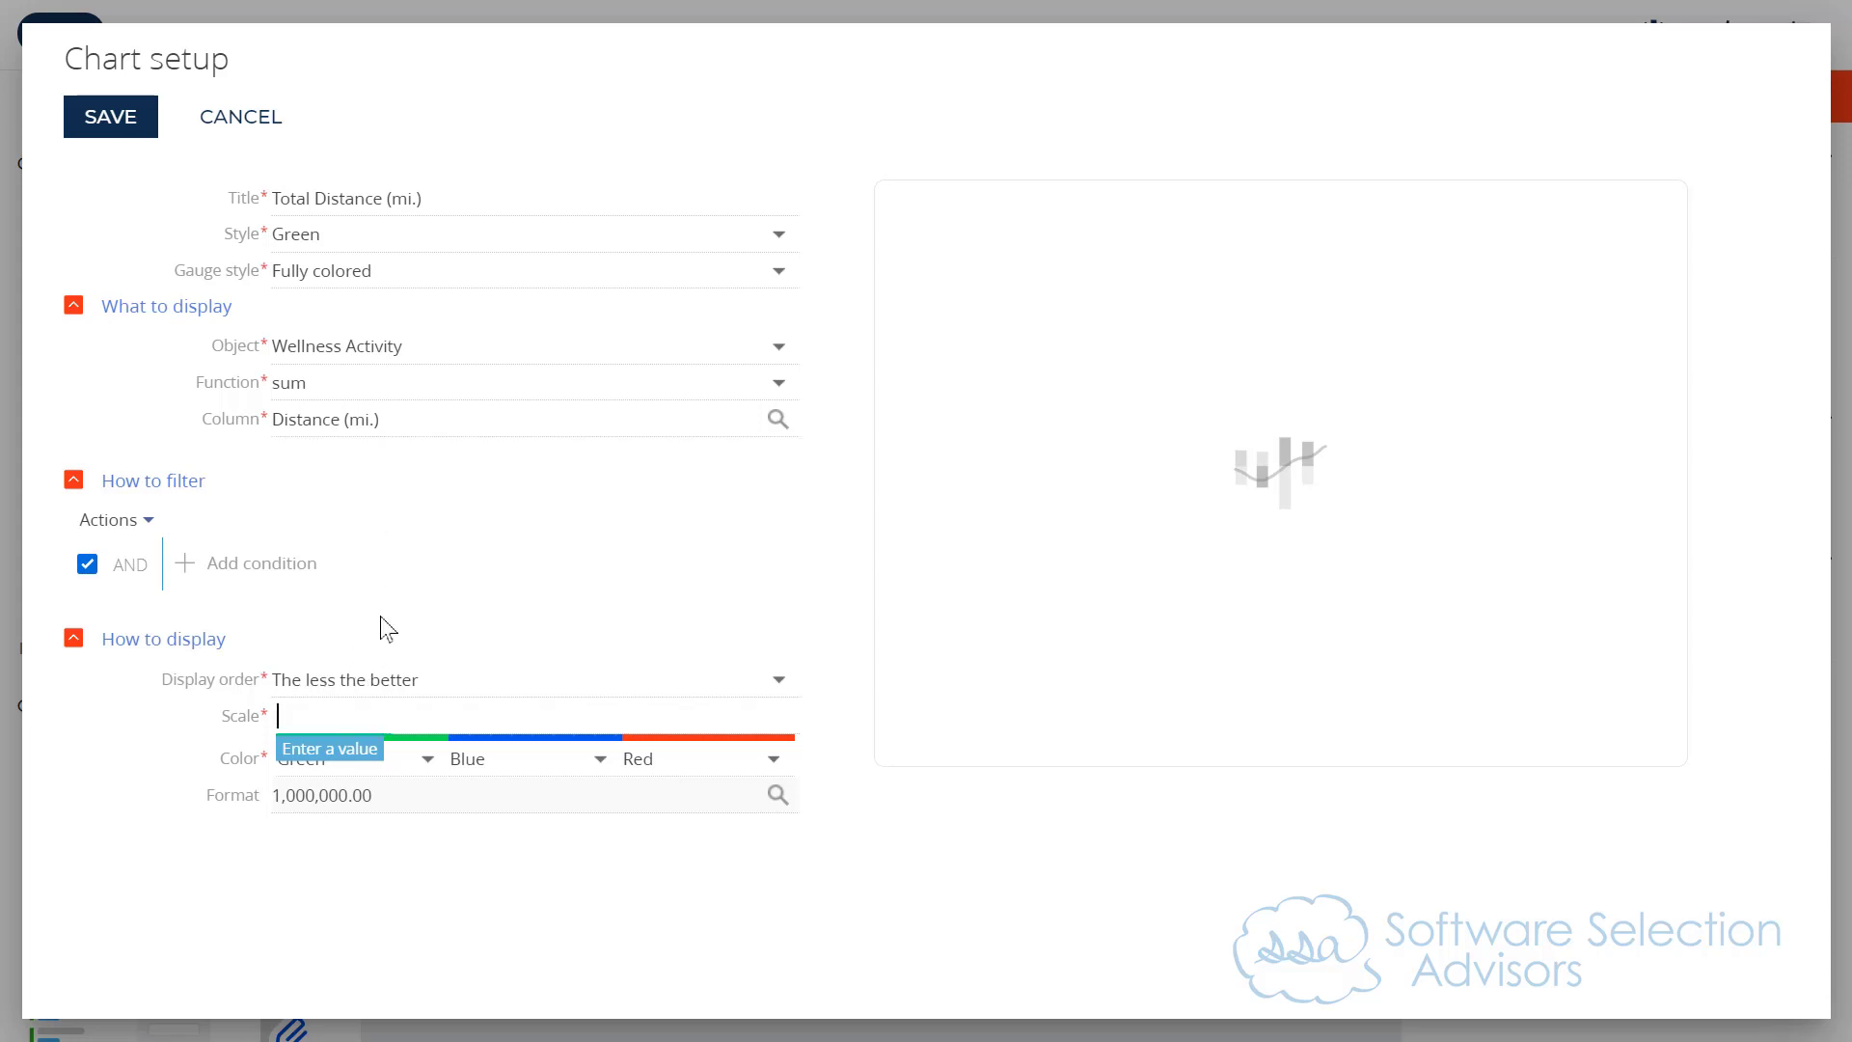
type("0")
key("Tab")
type("10")
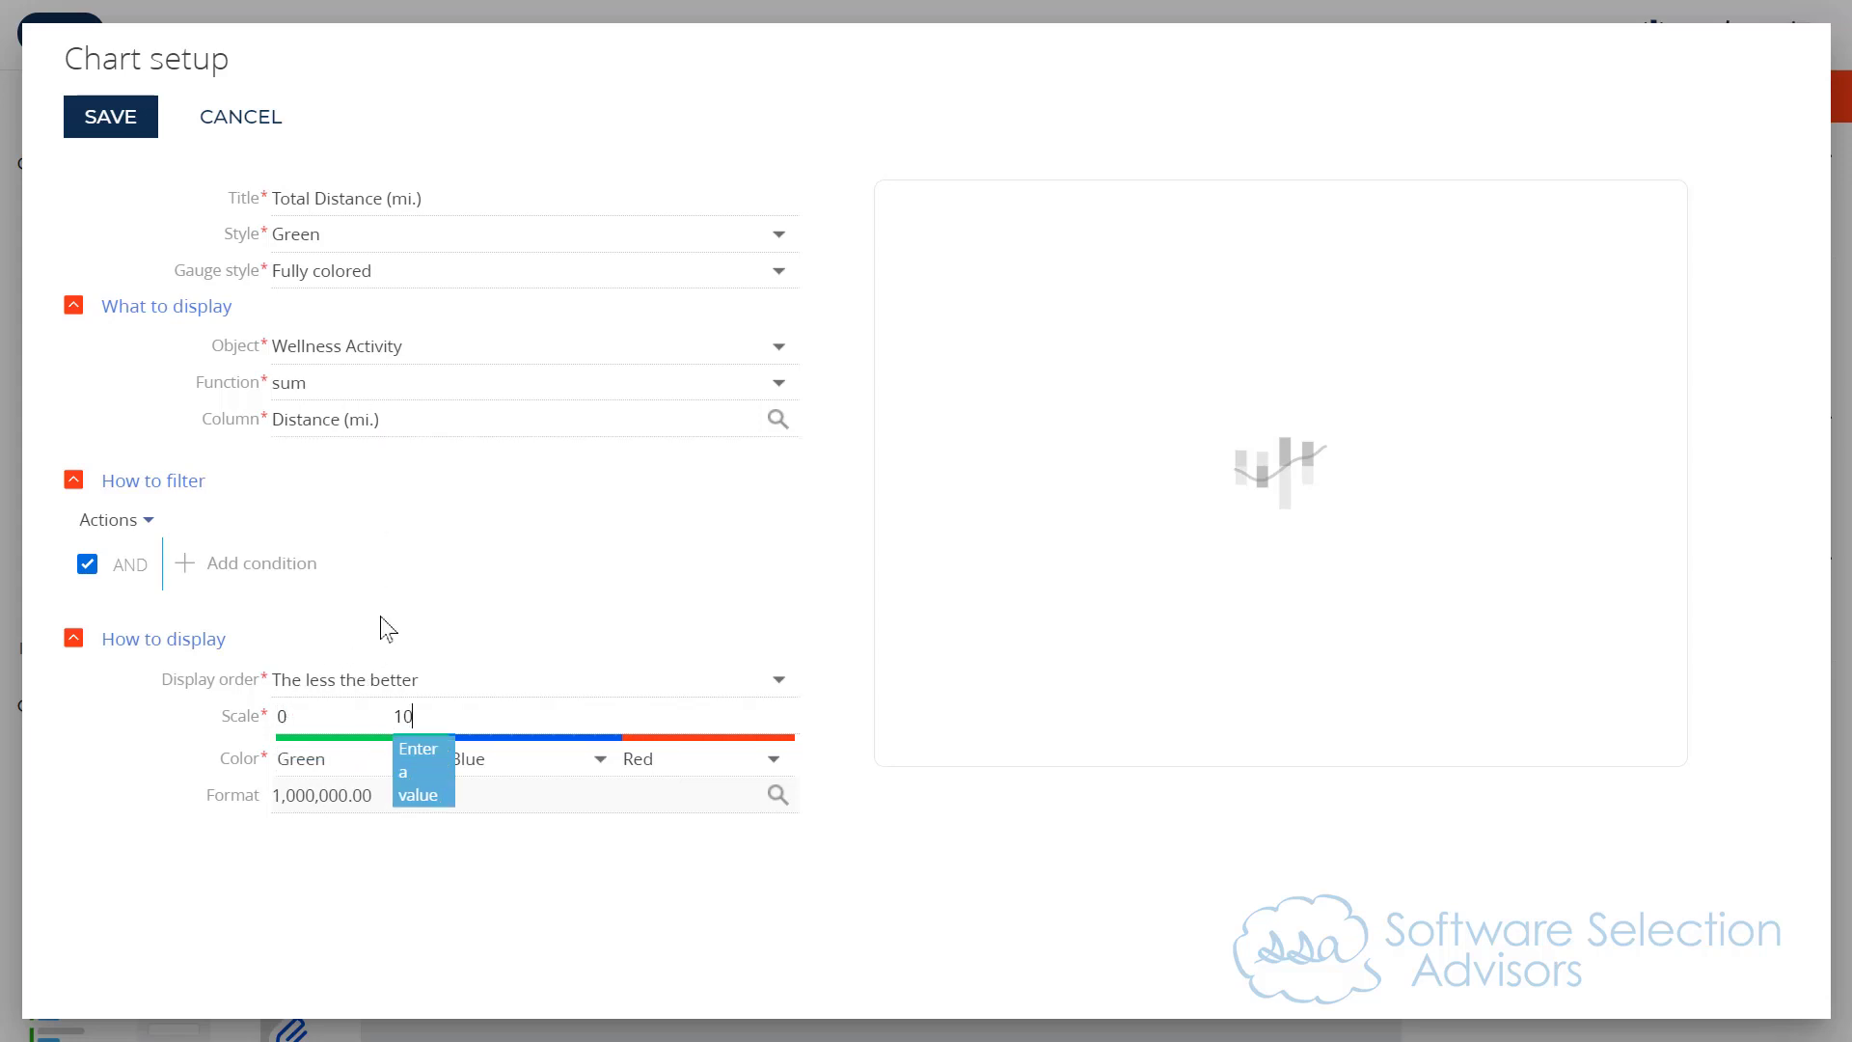
type("0")
key("Tab")
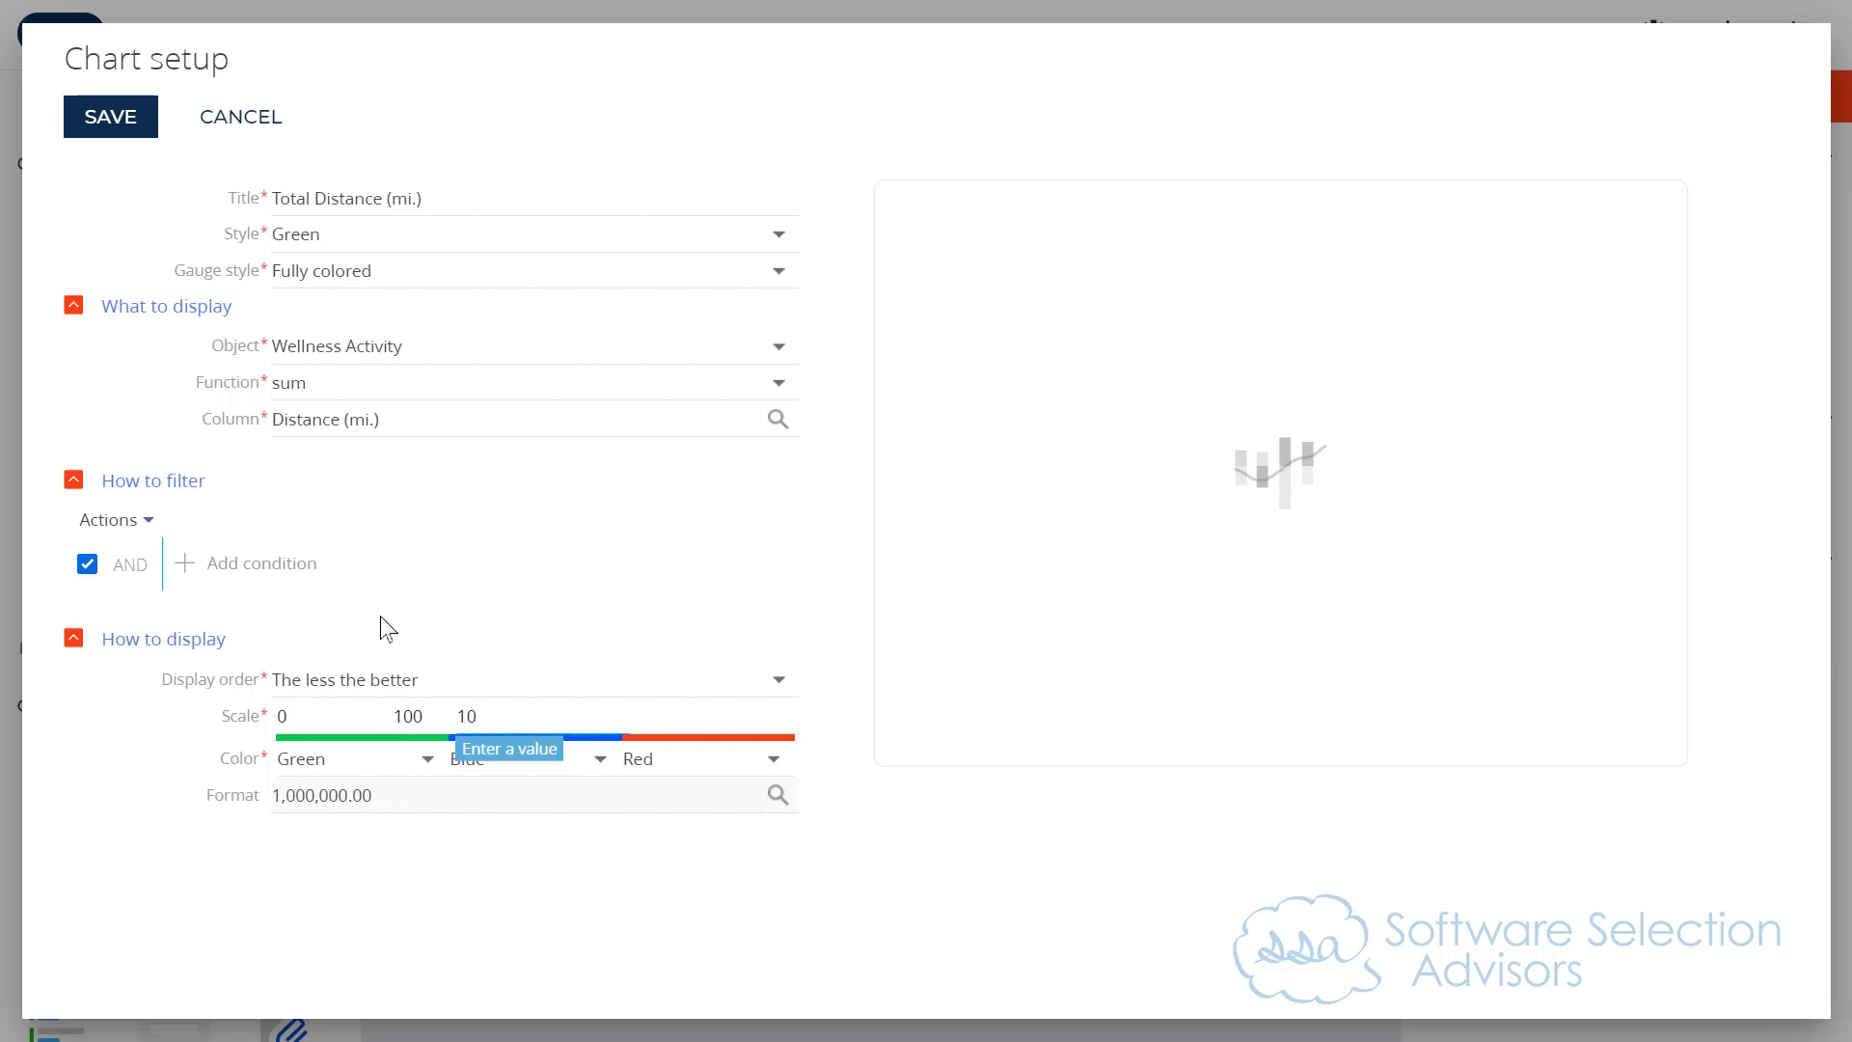
type("150")
key("Tab")
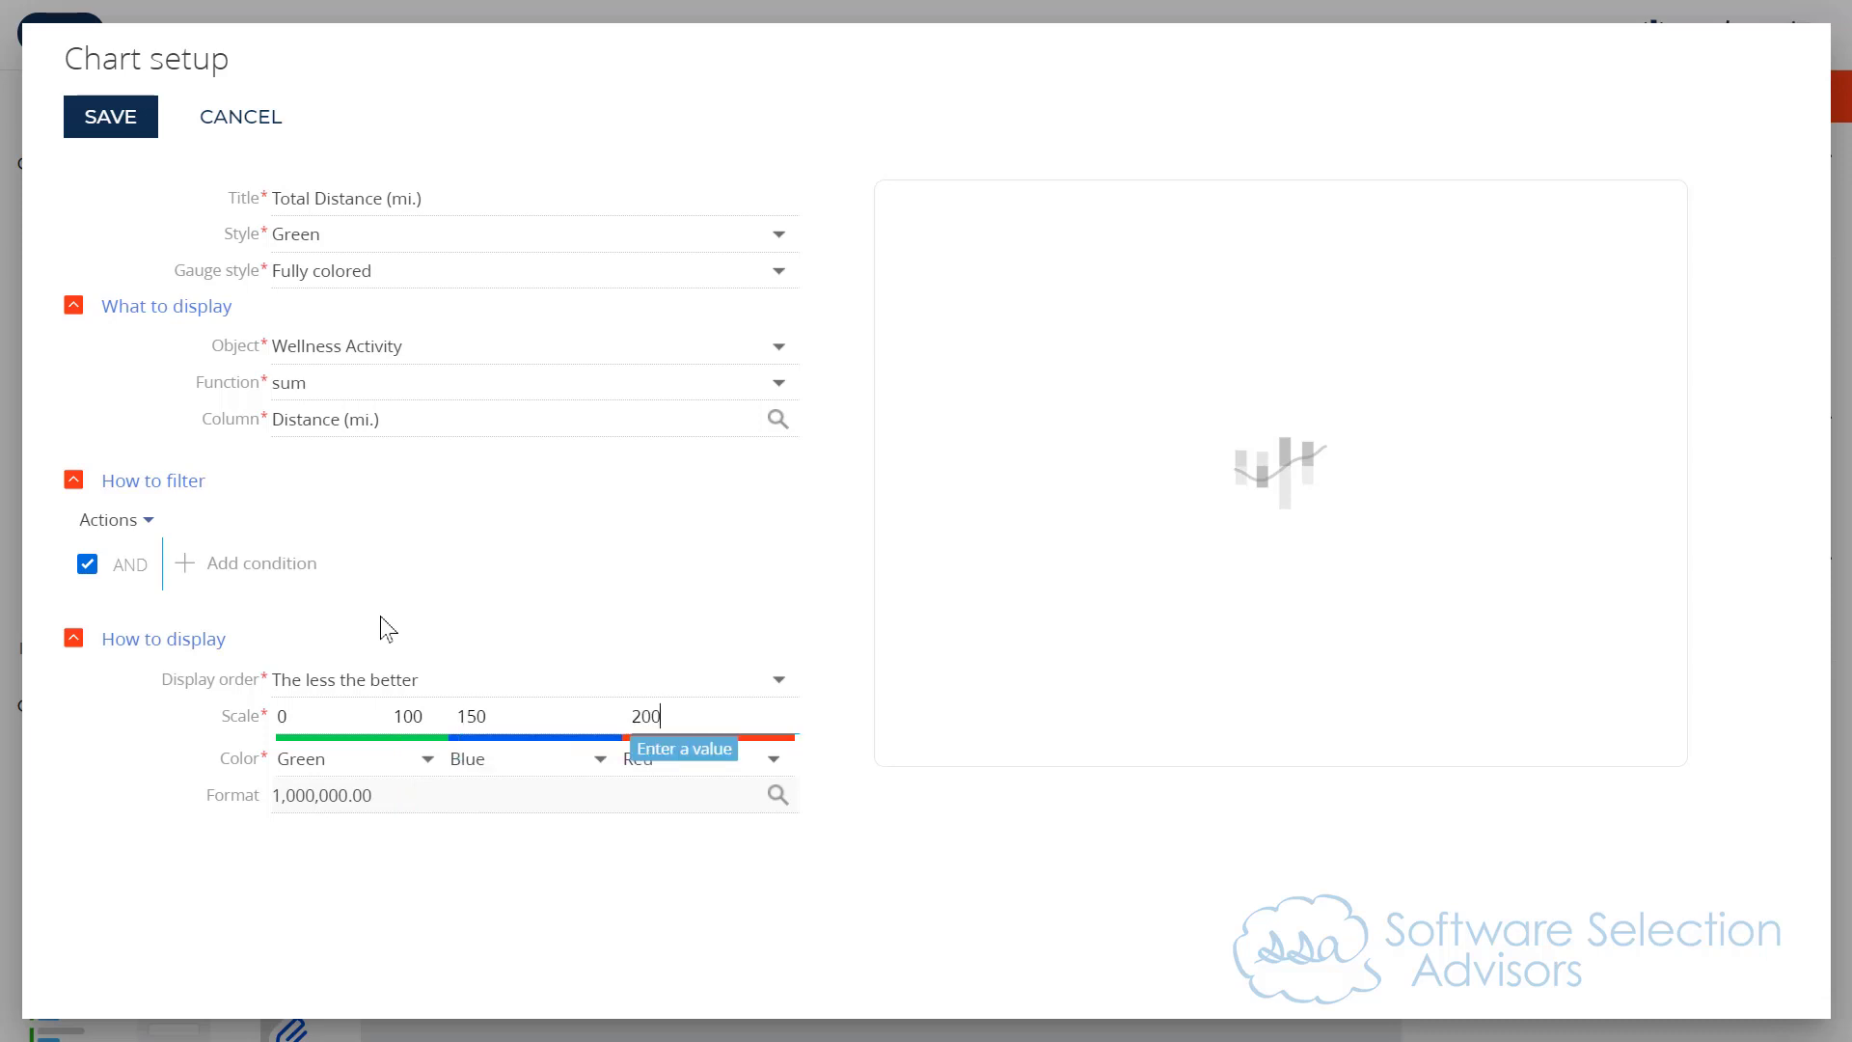
type("200")
Step: Set the gauge's display order to The more the better and its style to Red
left_click(372, 680)
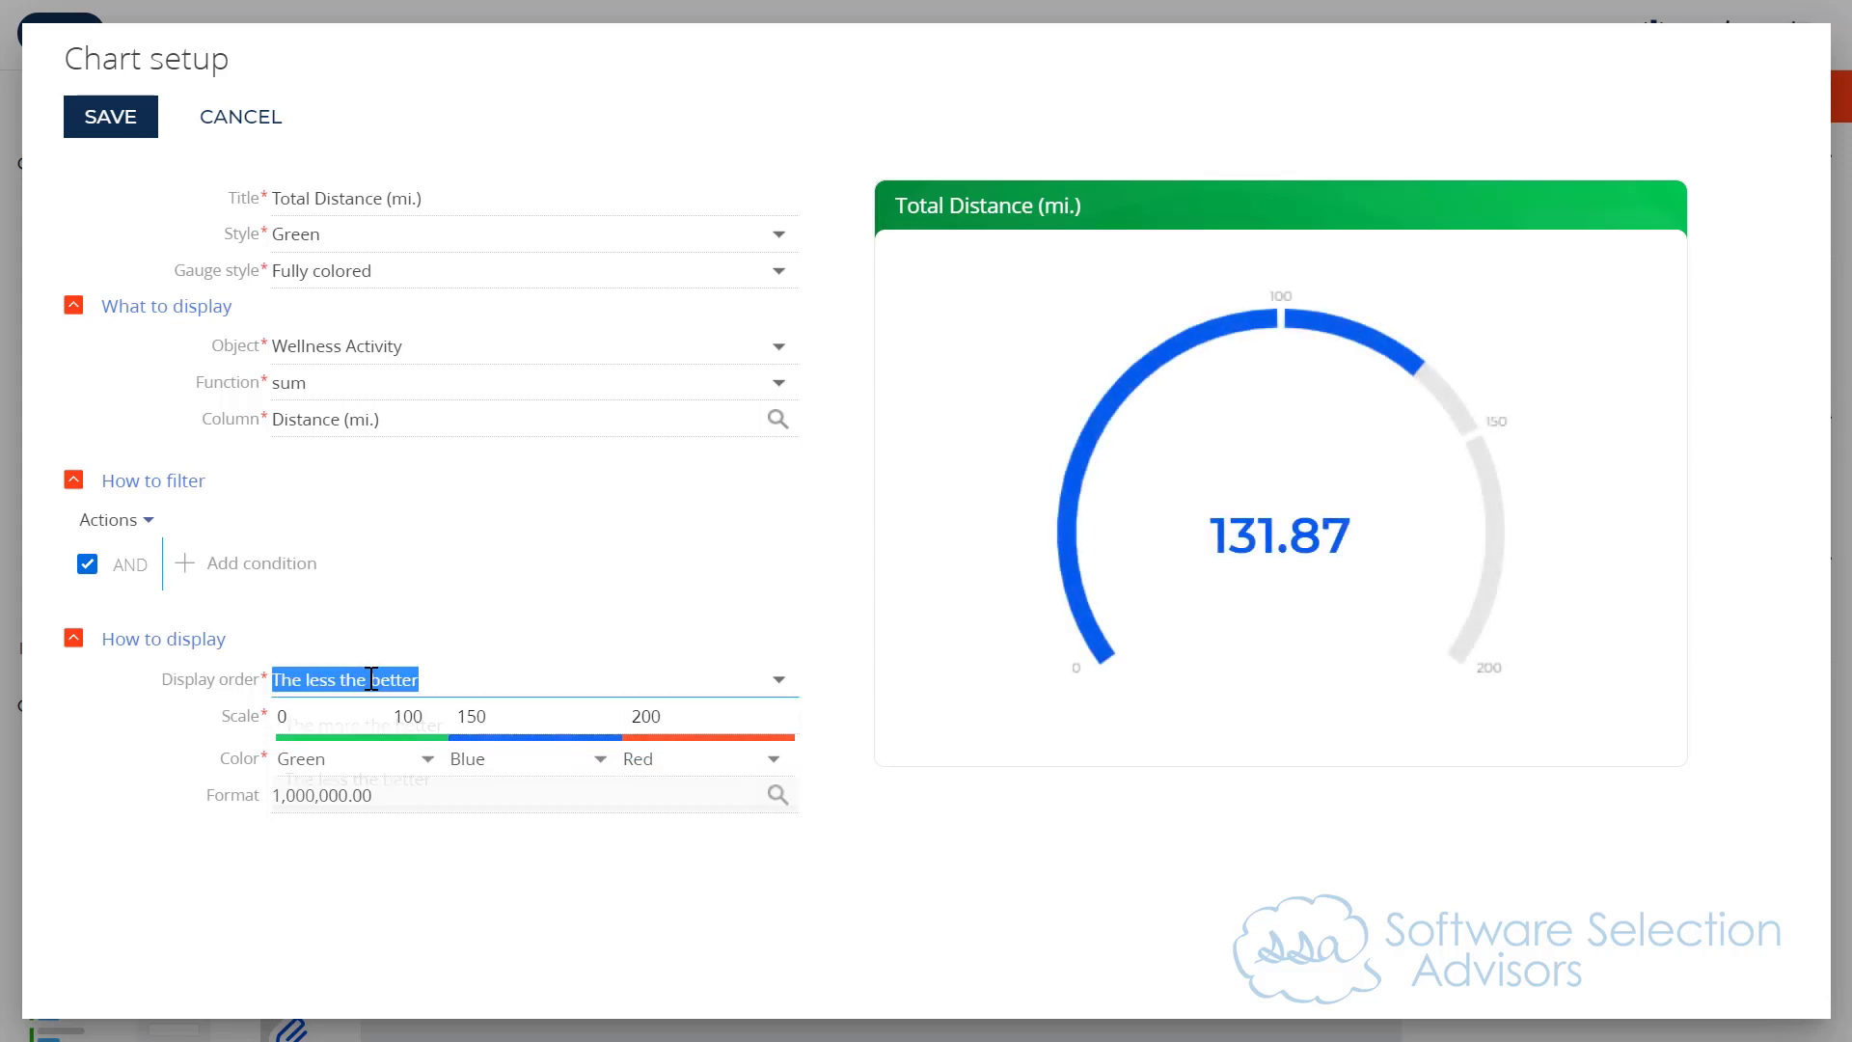
left_click(364, 726)
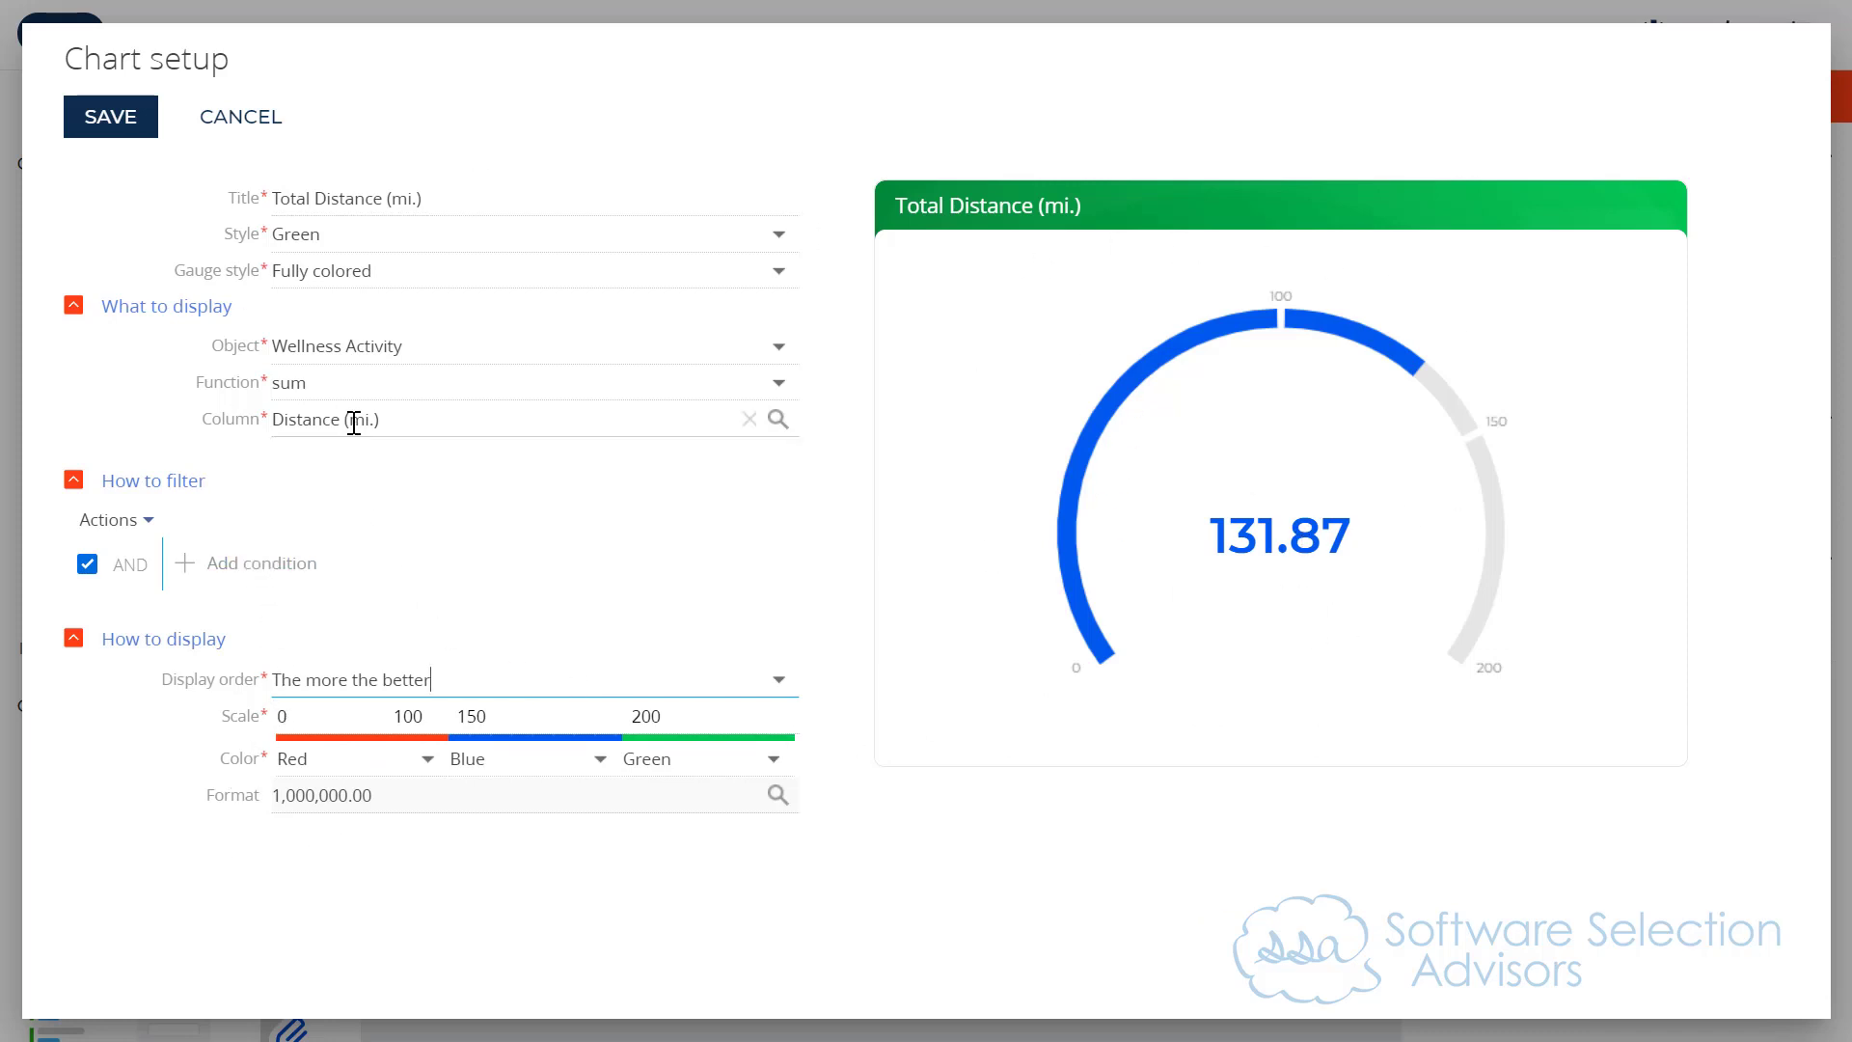
left_click(338, 237)
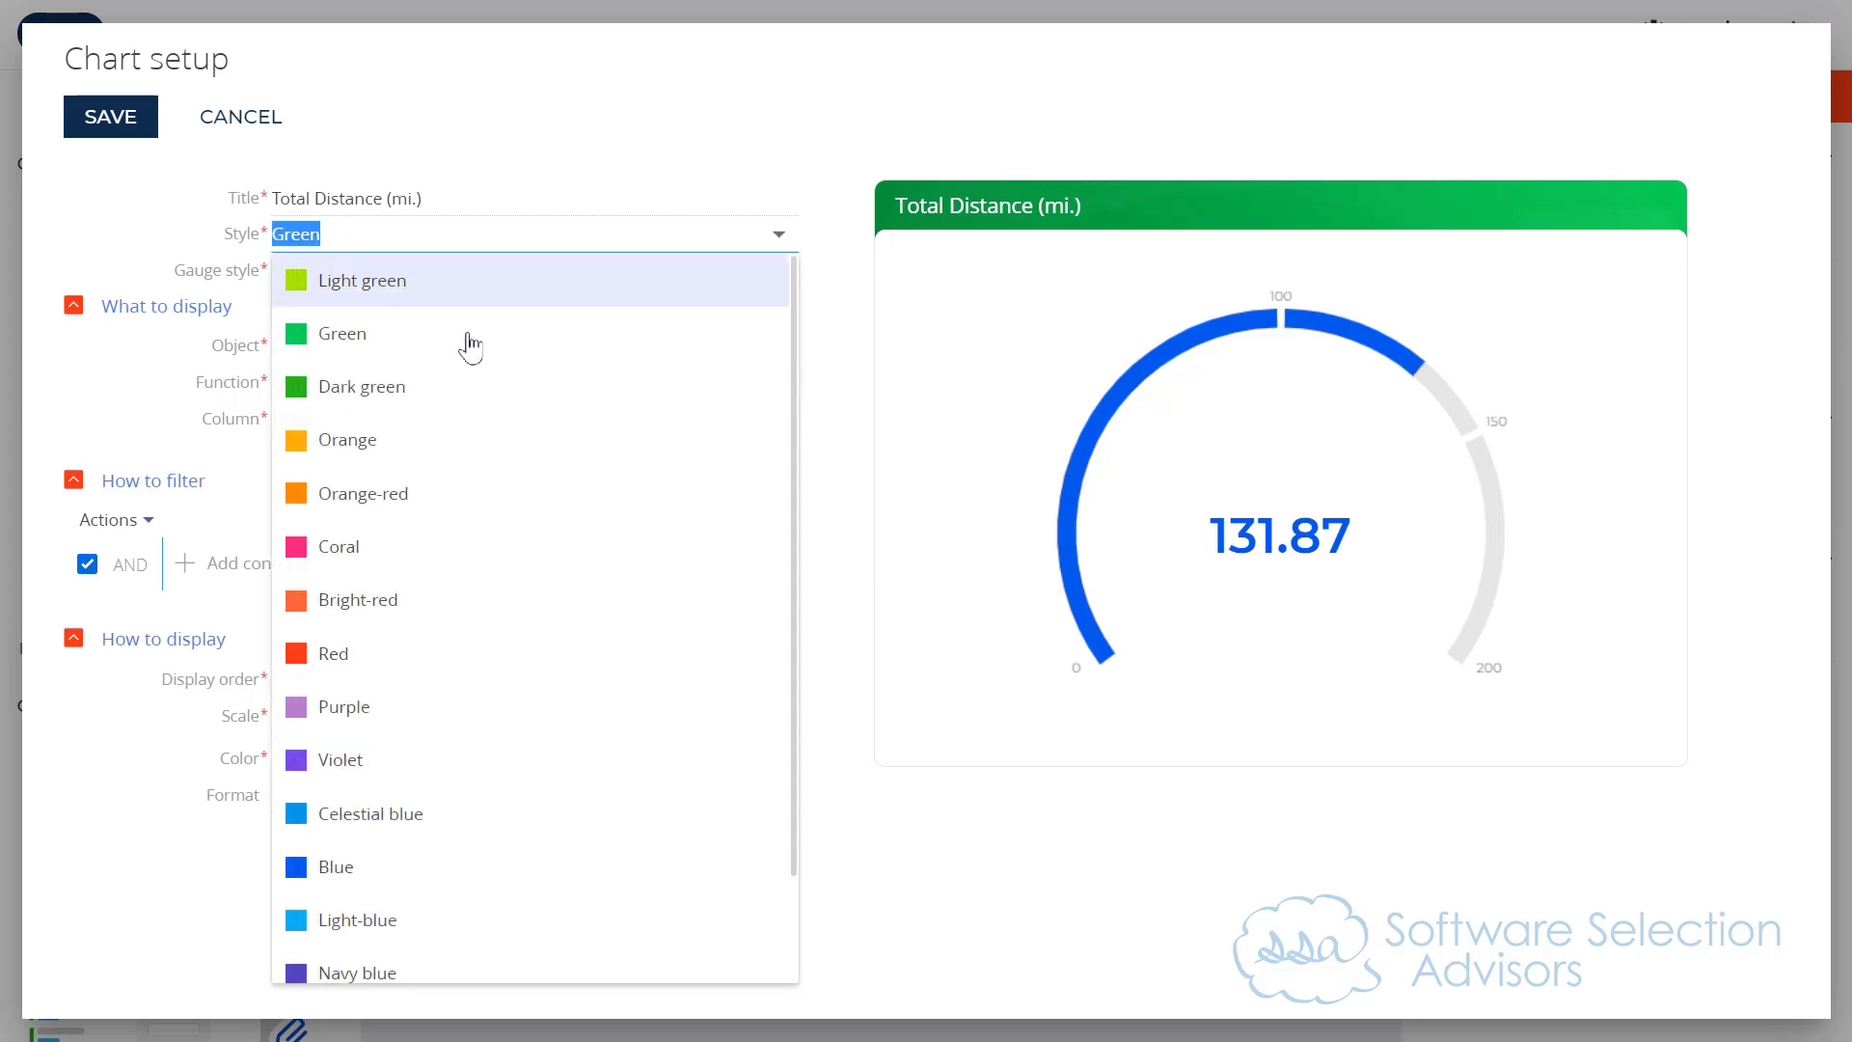
left_click(395, 663)
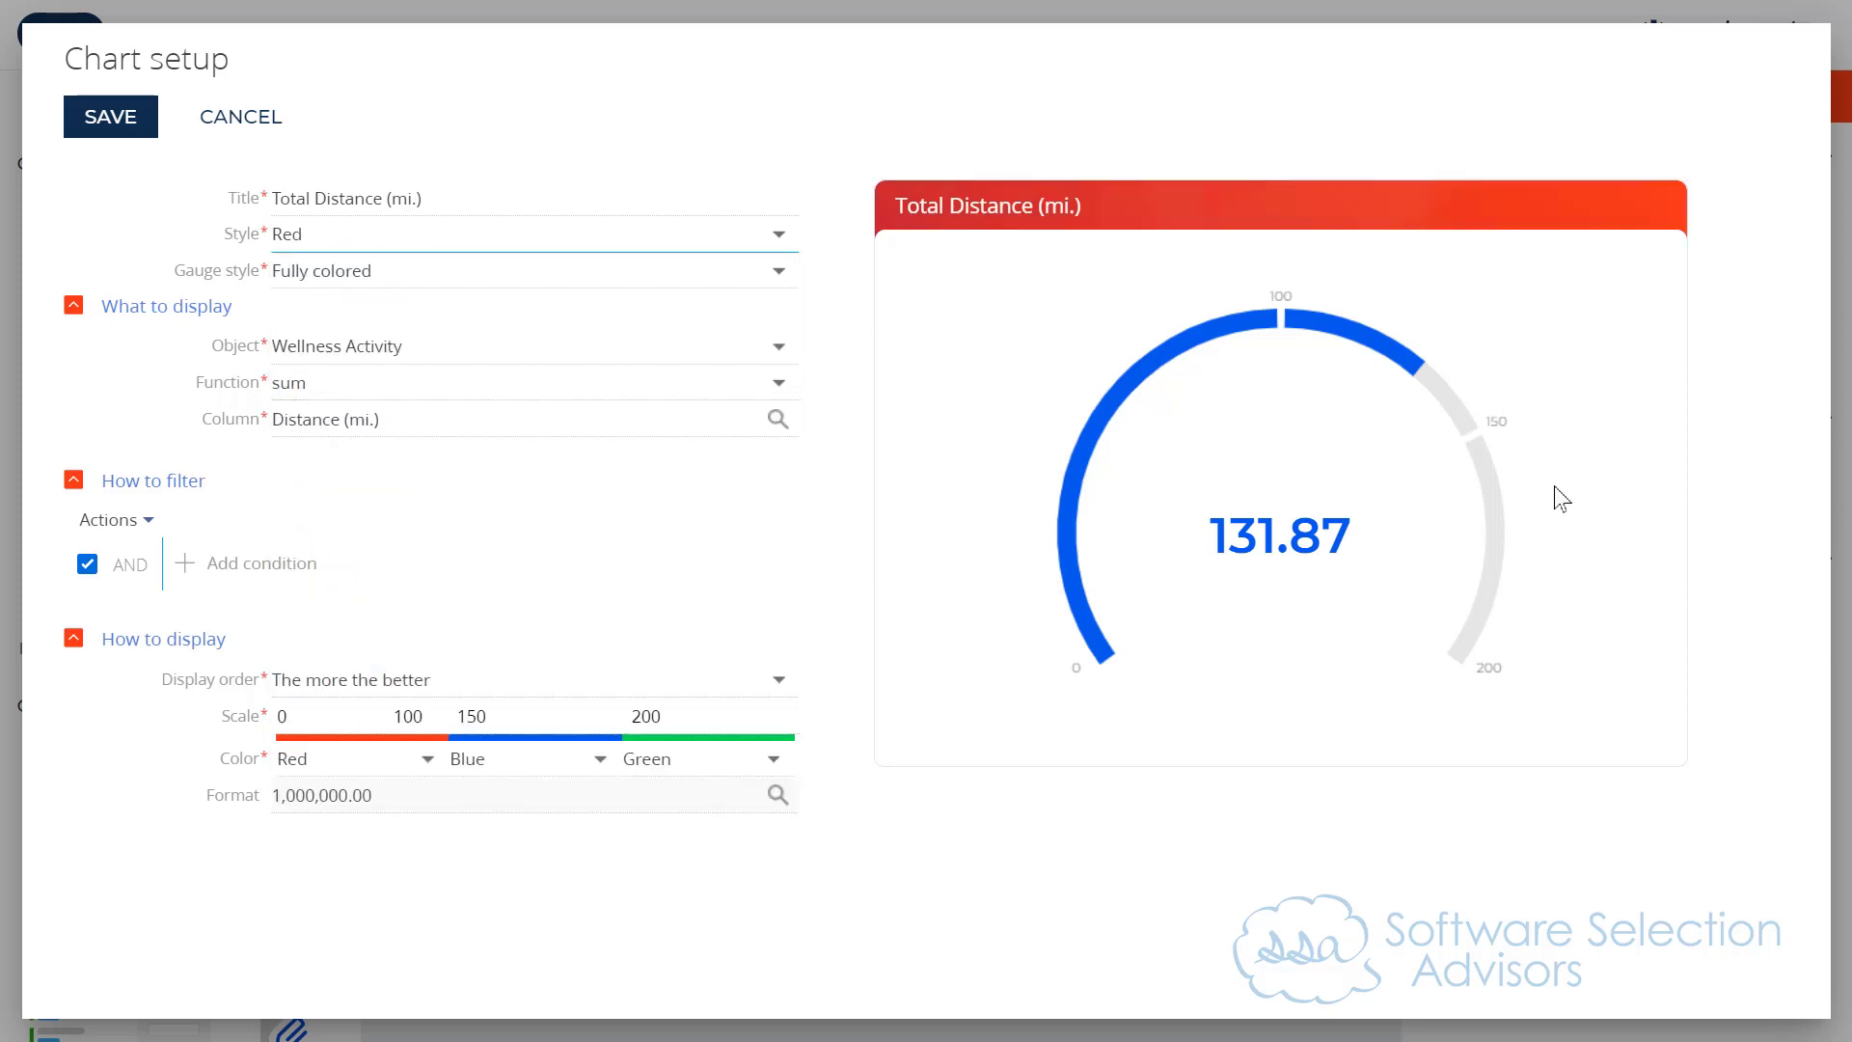
Step: Set the gauge's three scale range colors to Red, Orange and Dark green
left_click(495, 757)
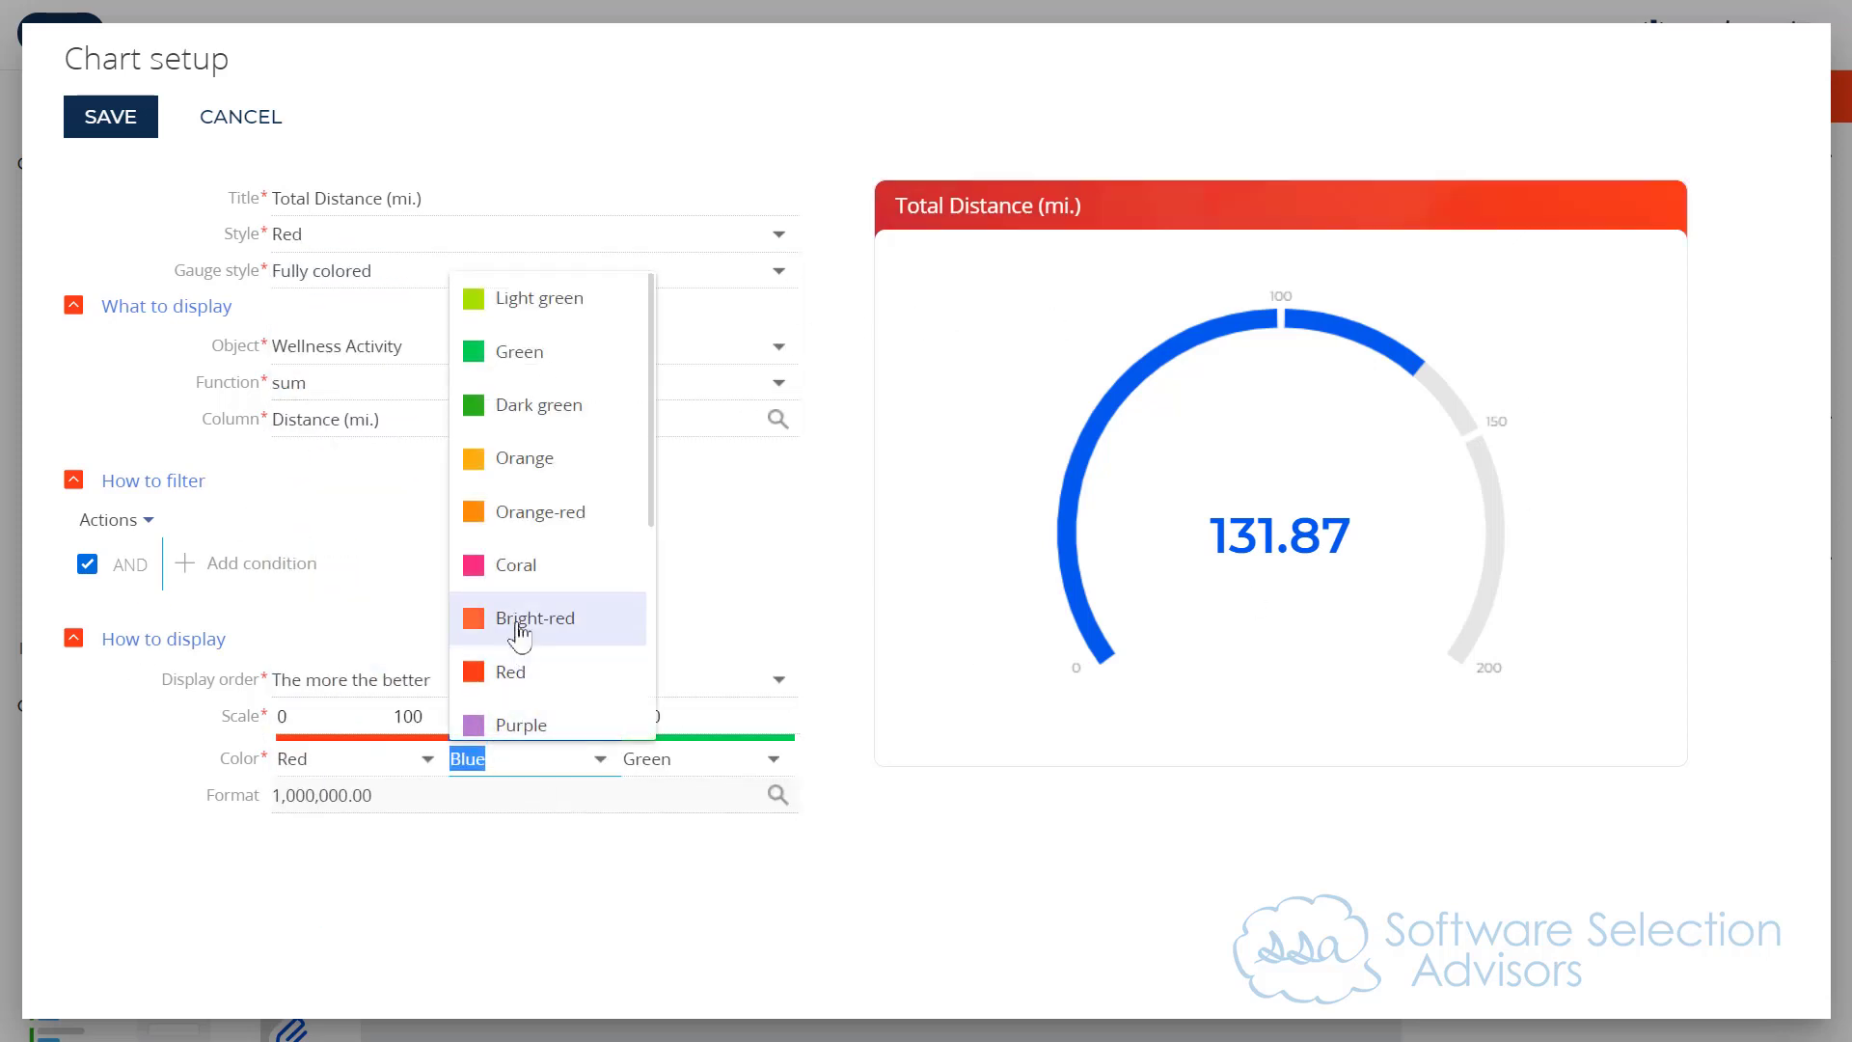
left_click(312, 766)
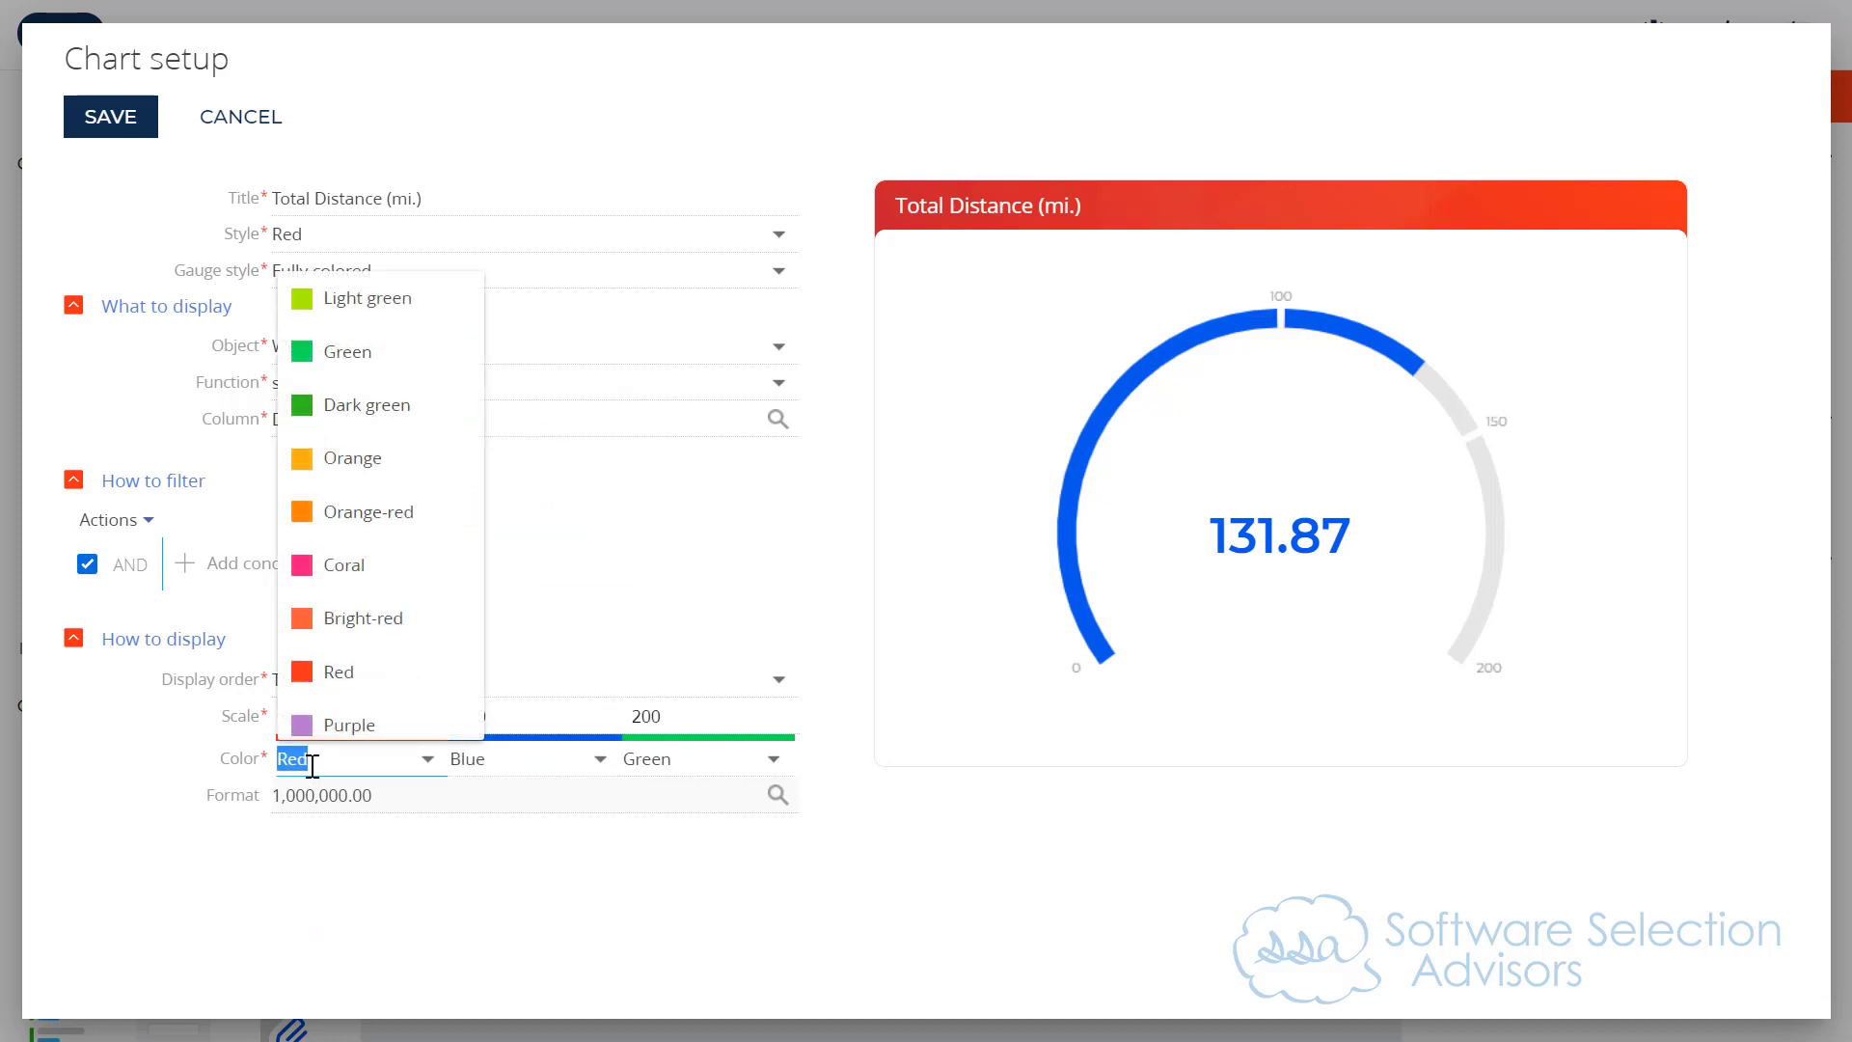
left_click(369, 676)
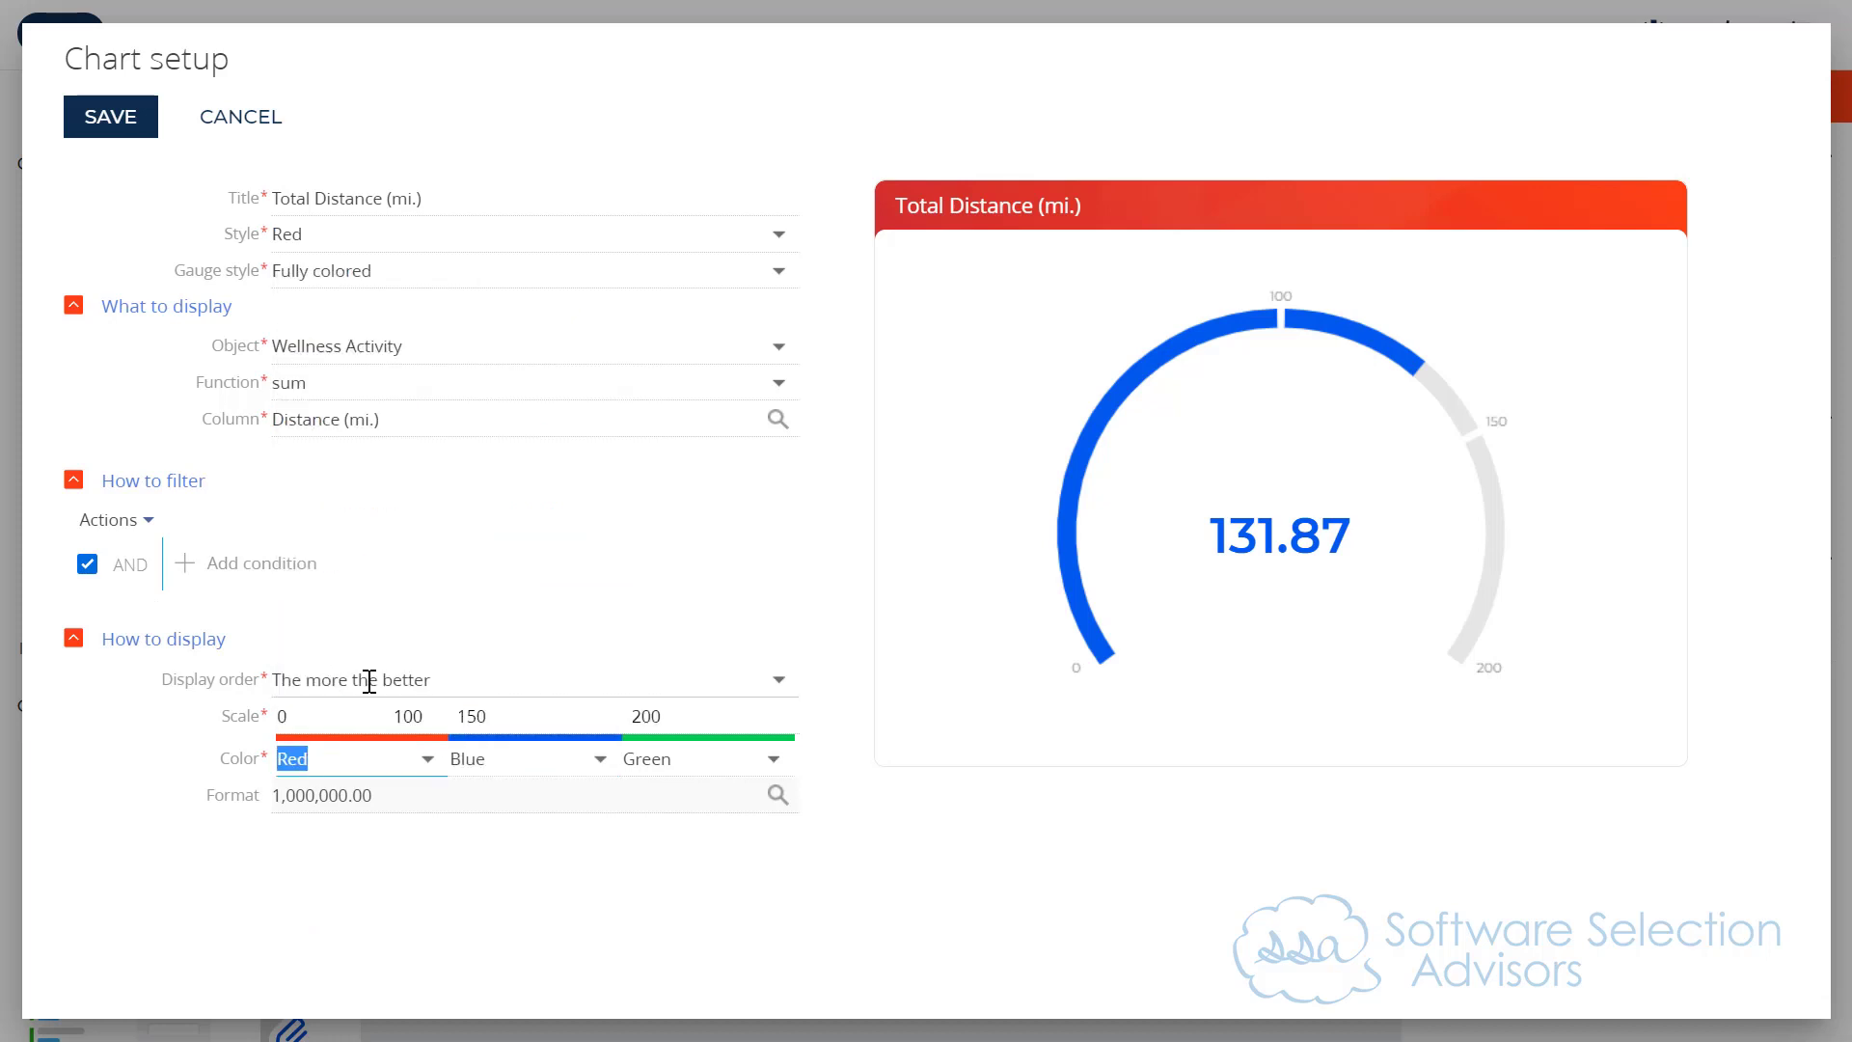
left_click(477, 764)
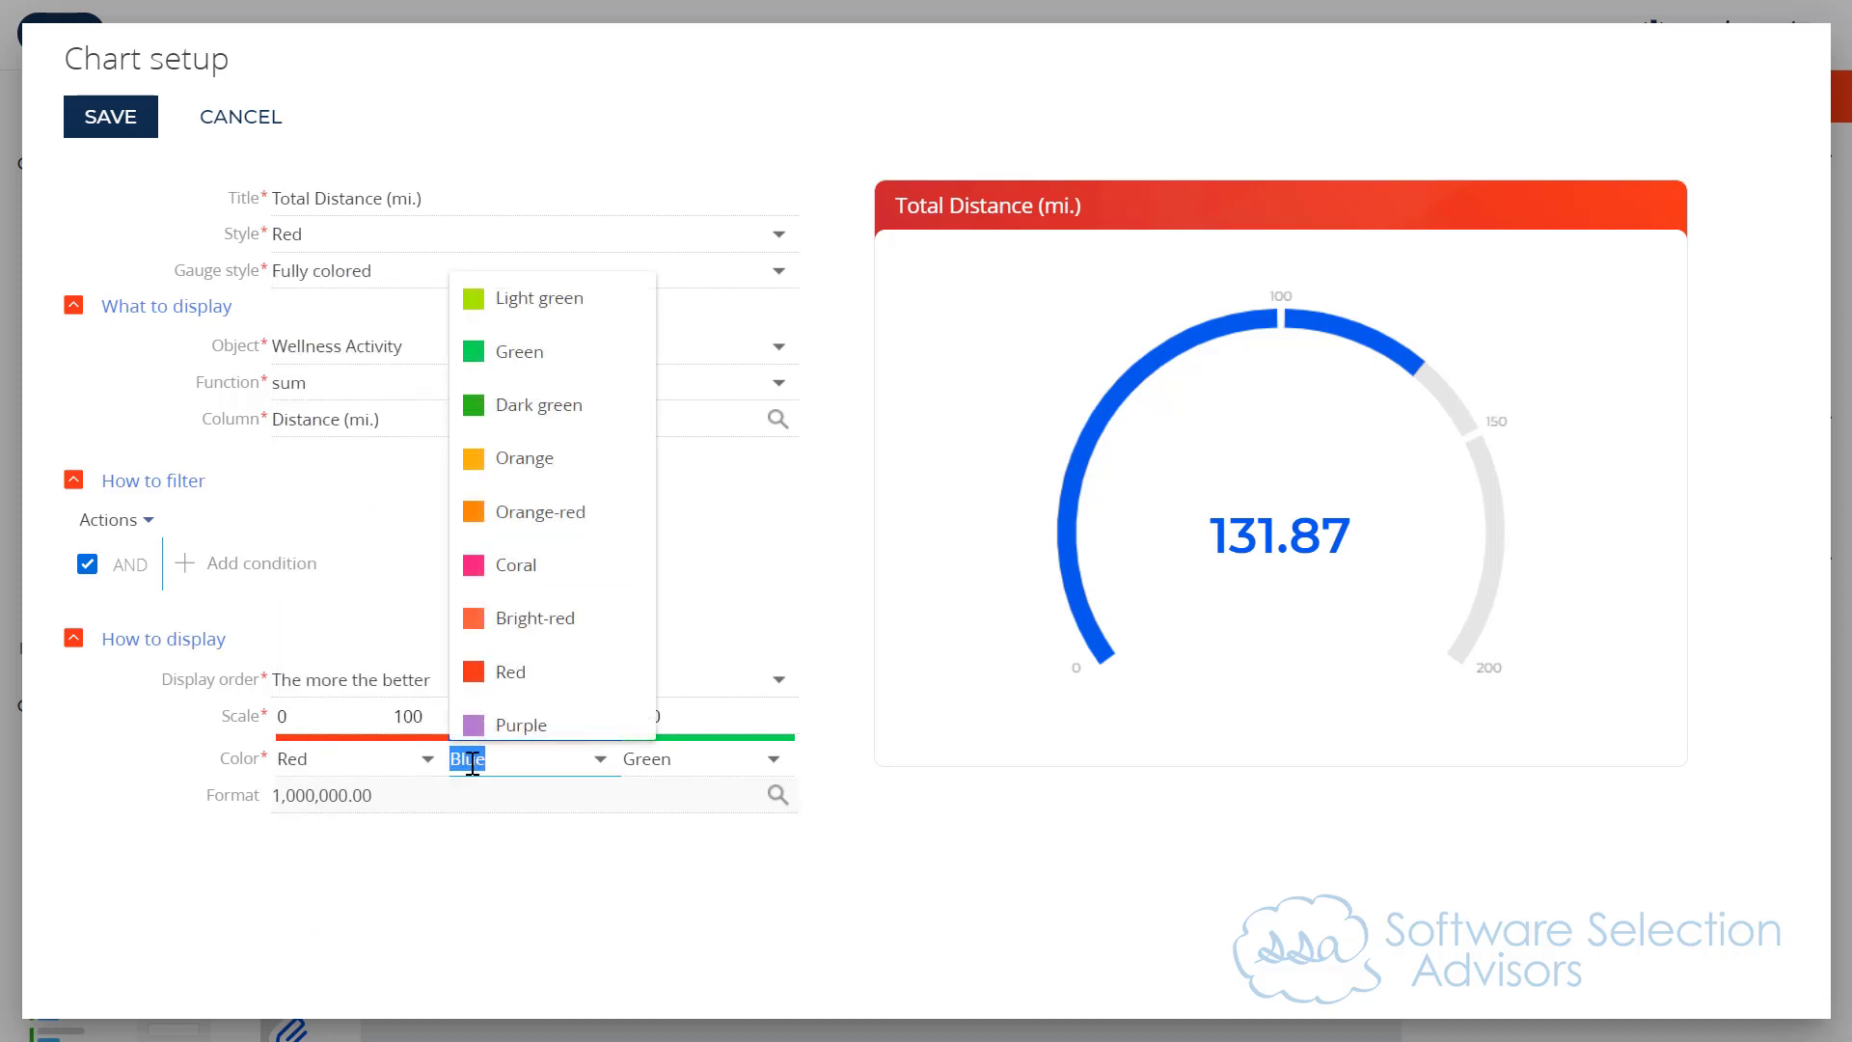
left_click(565, 461)
left_click(530, 715)
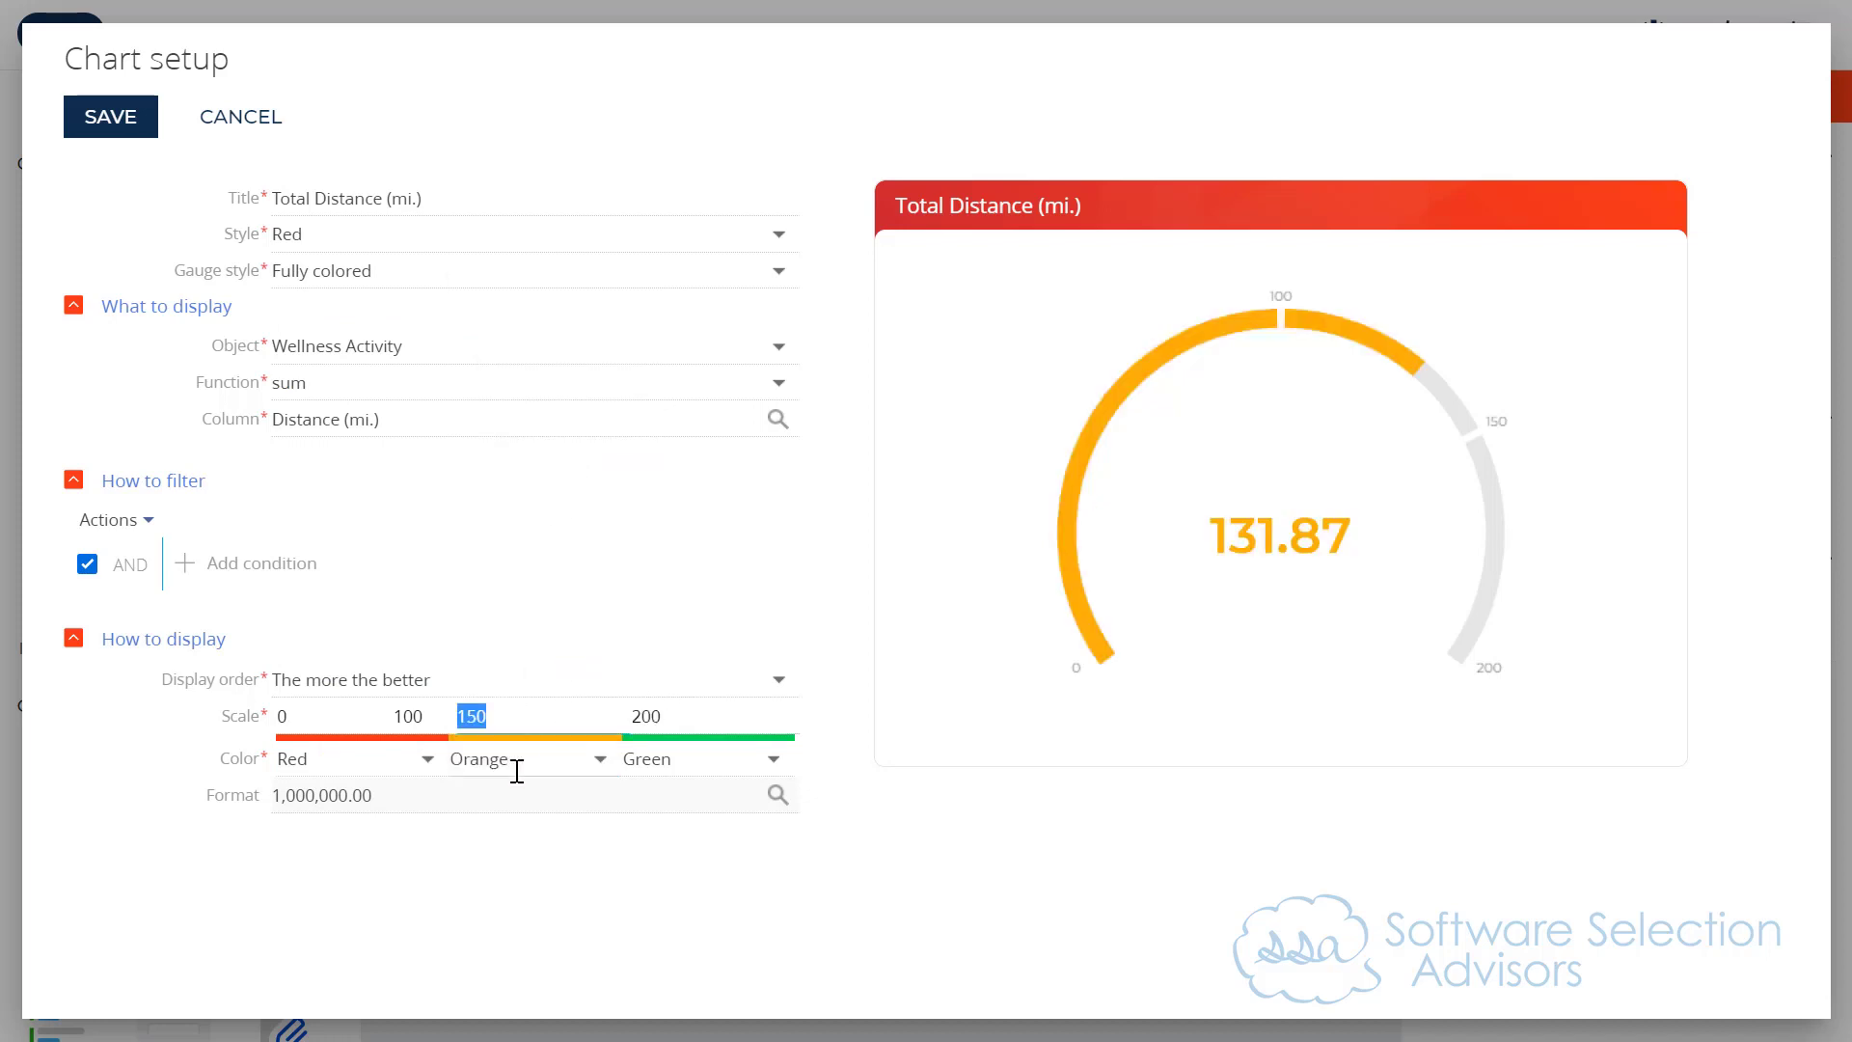
left_click(517, 768)
scroll(513, 637, "down", 2)
scroll(512, 654, "down", 2)
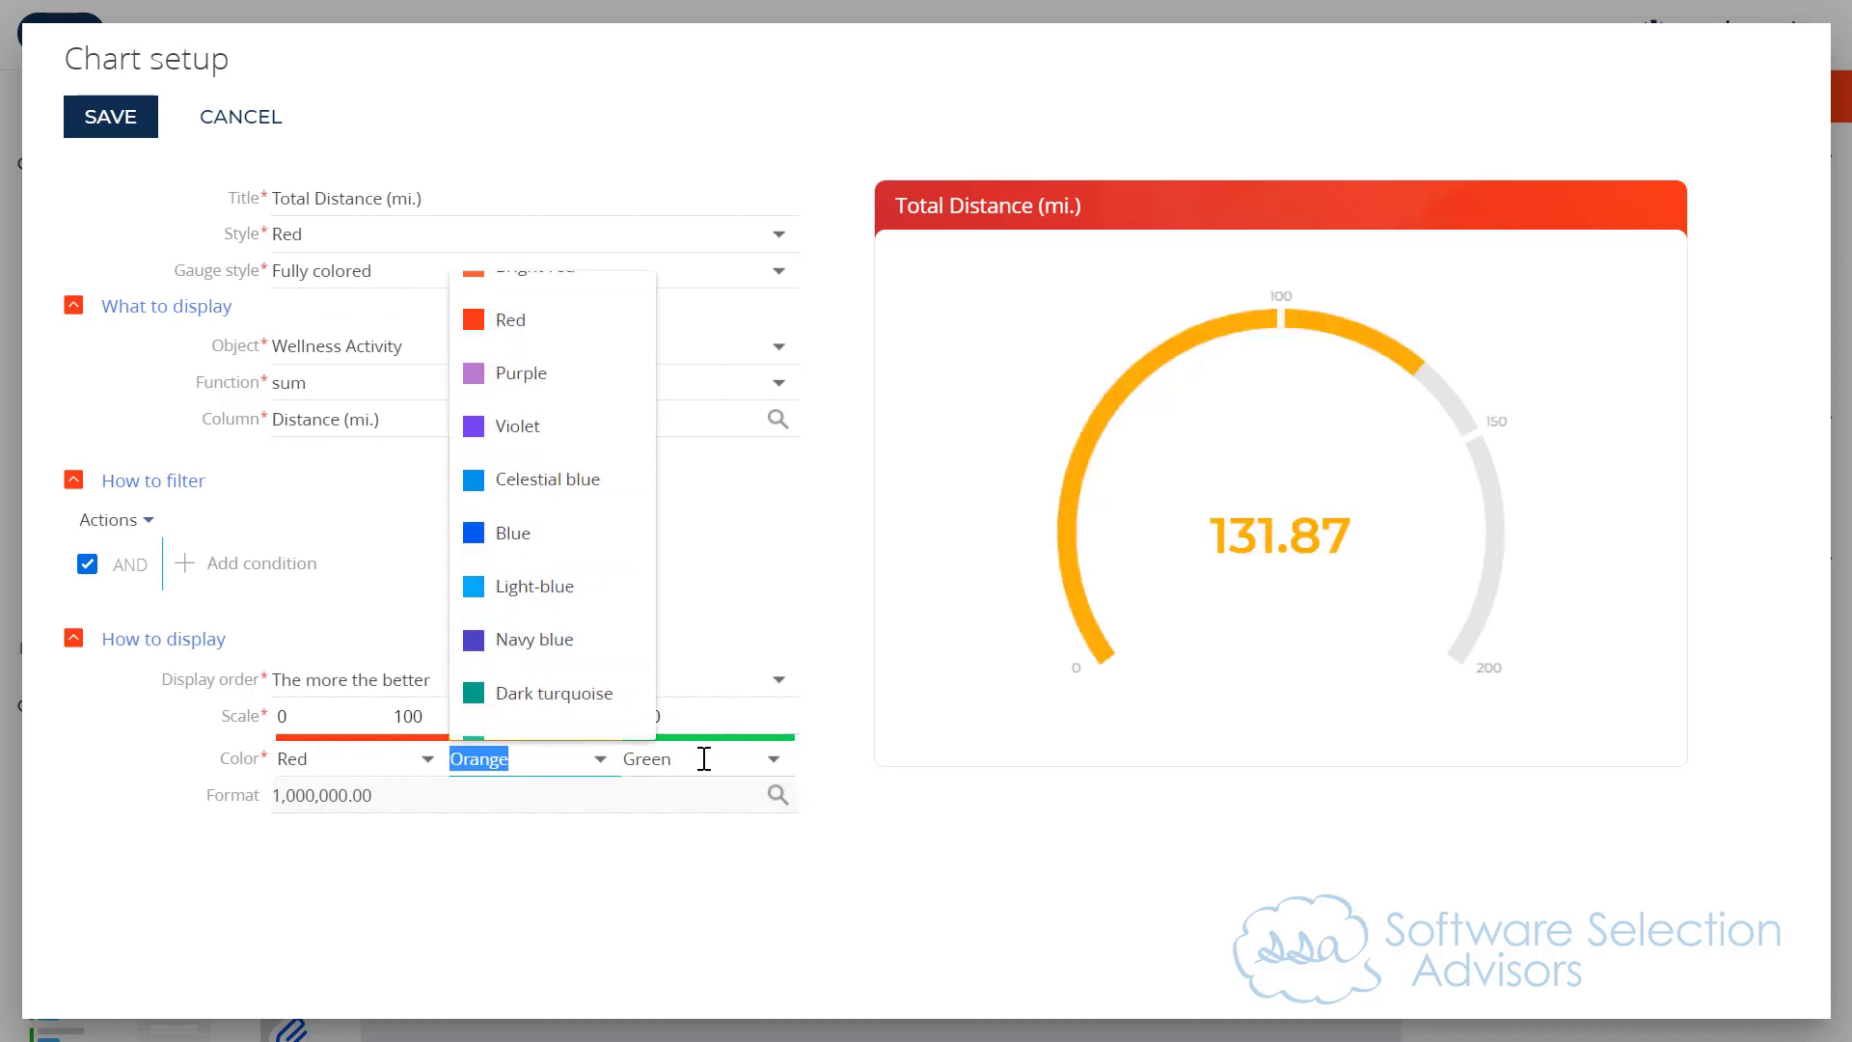
left_click(701, 758)
left_click(696, 426)
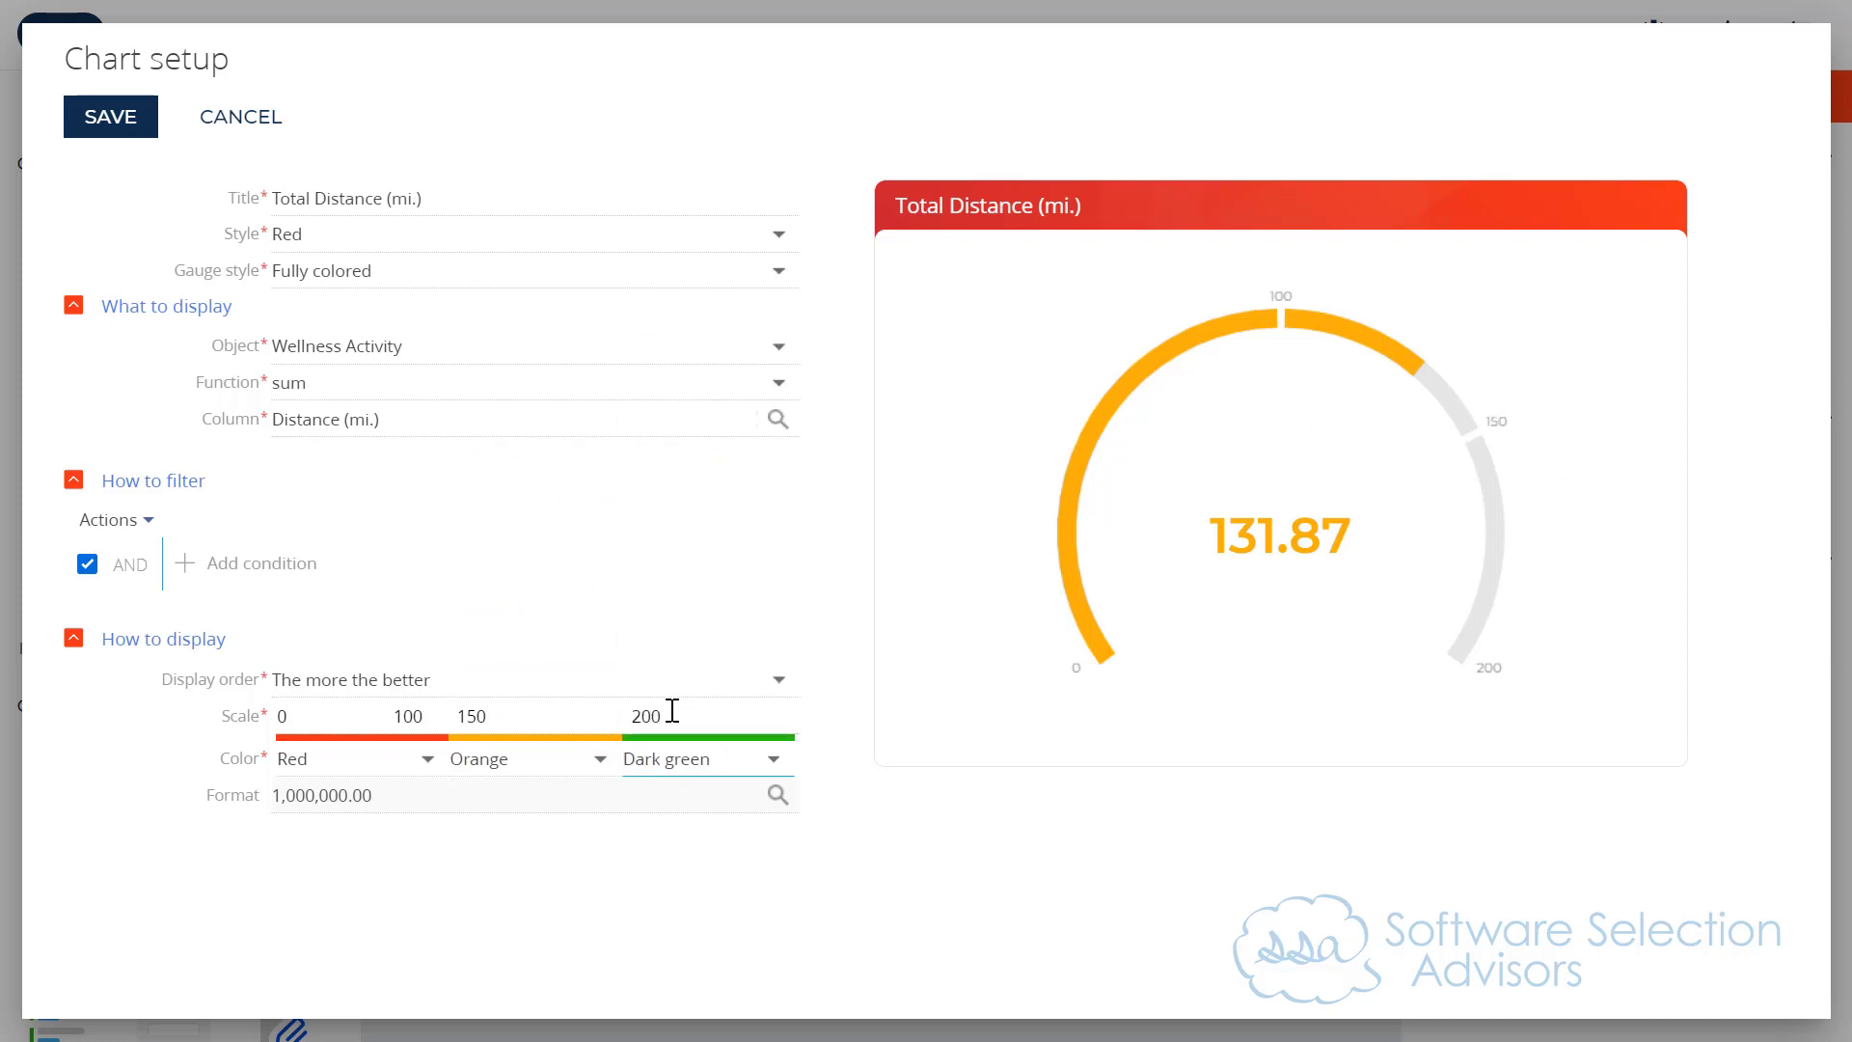
Step: Change the gauge's scale values to 0, 75, 100 and 150
left_click_drag(658, 712, 601, 709)
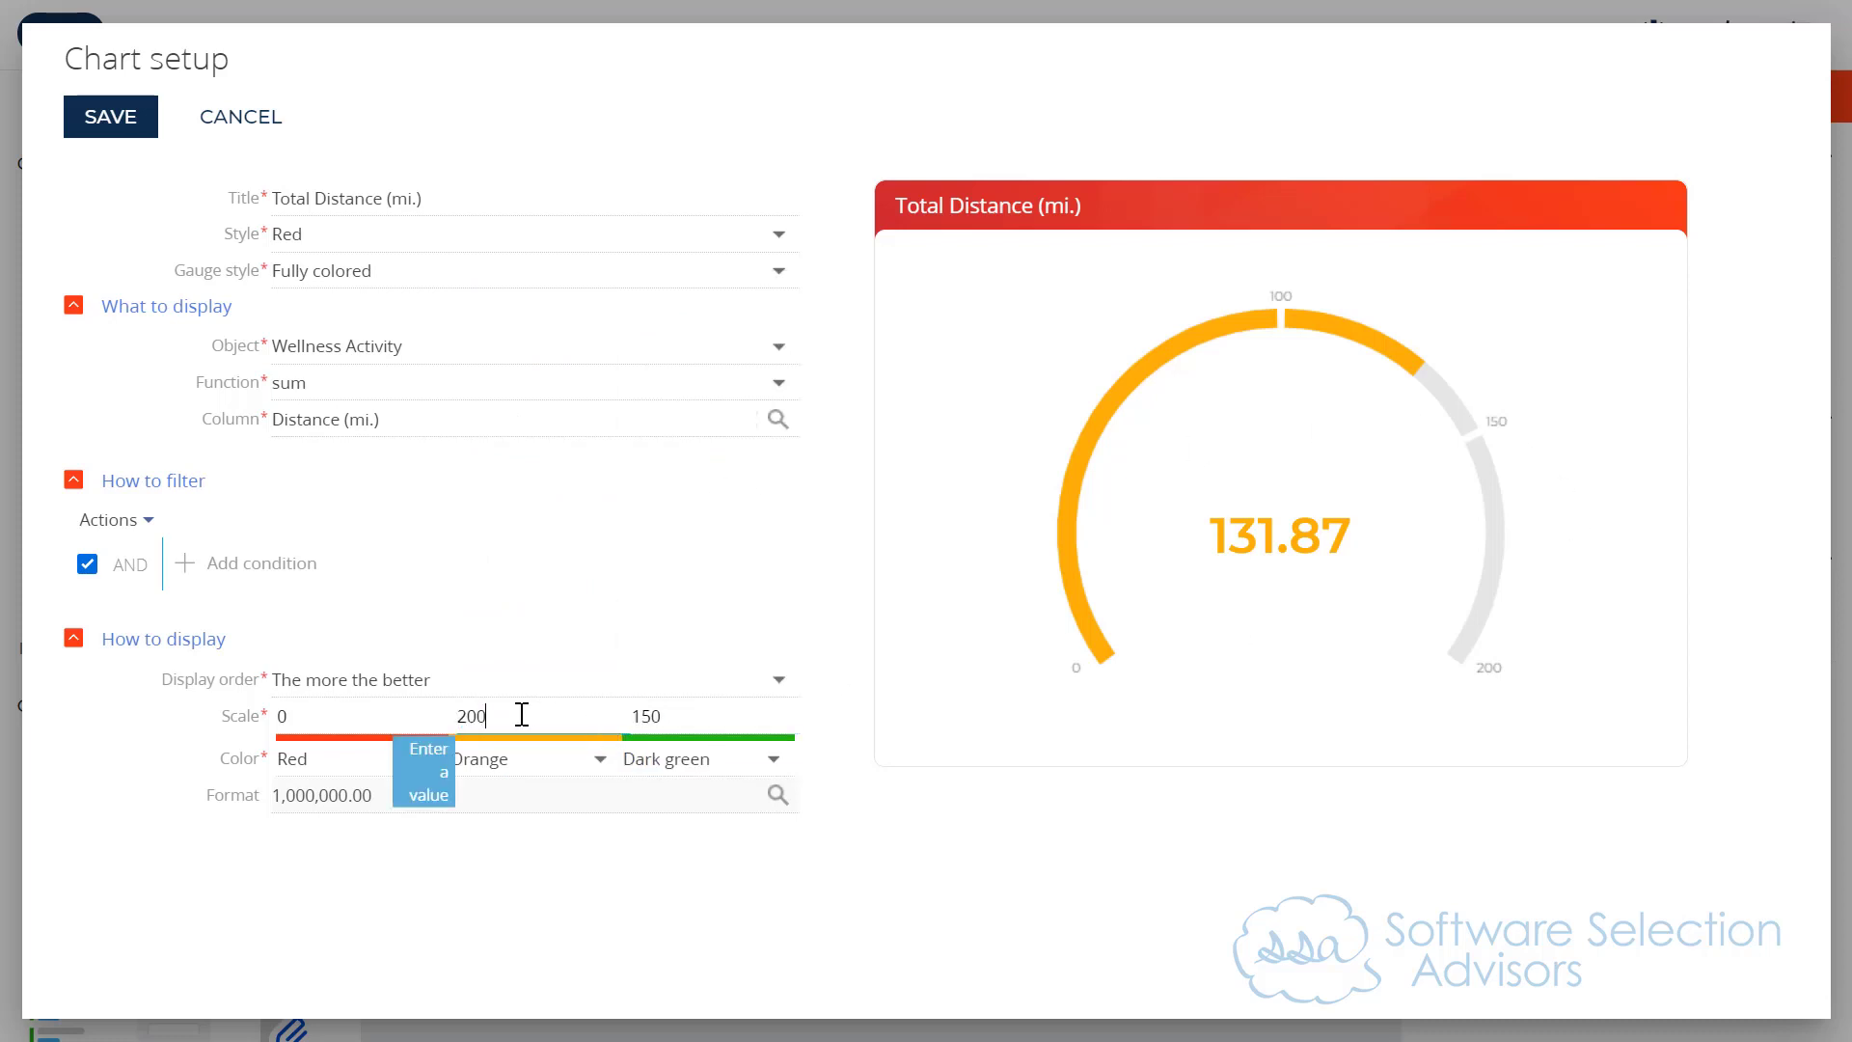
left_click(405, 707)
type("75")
key("Tab")
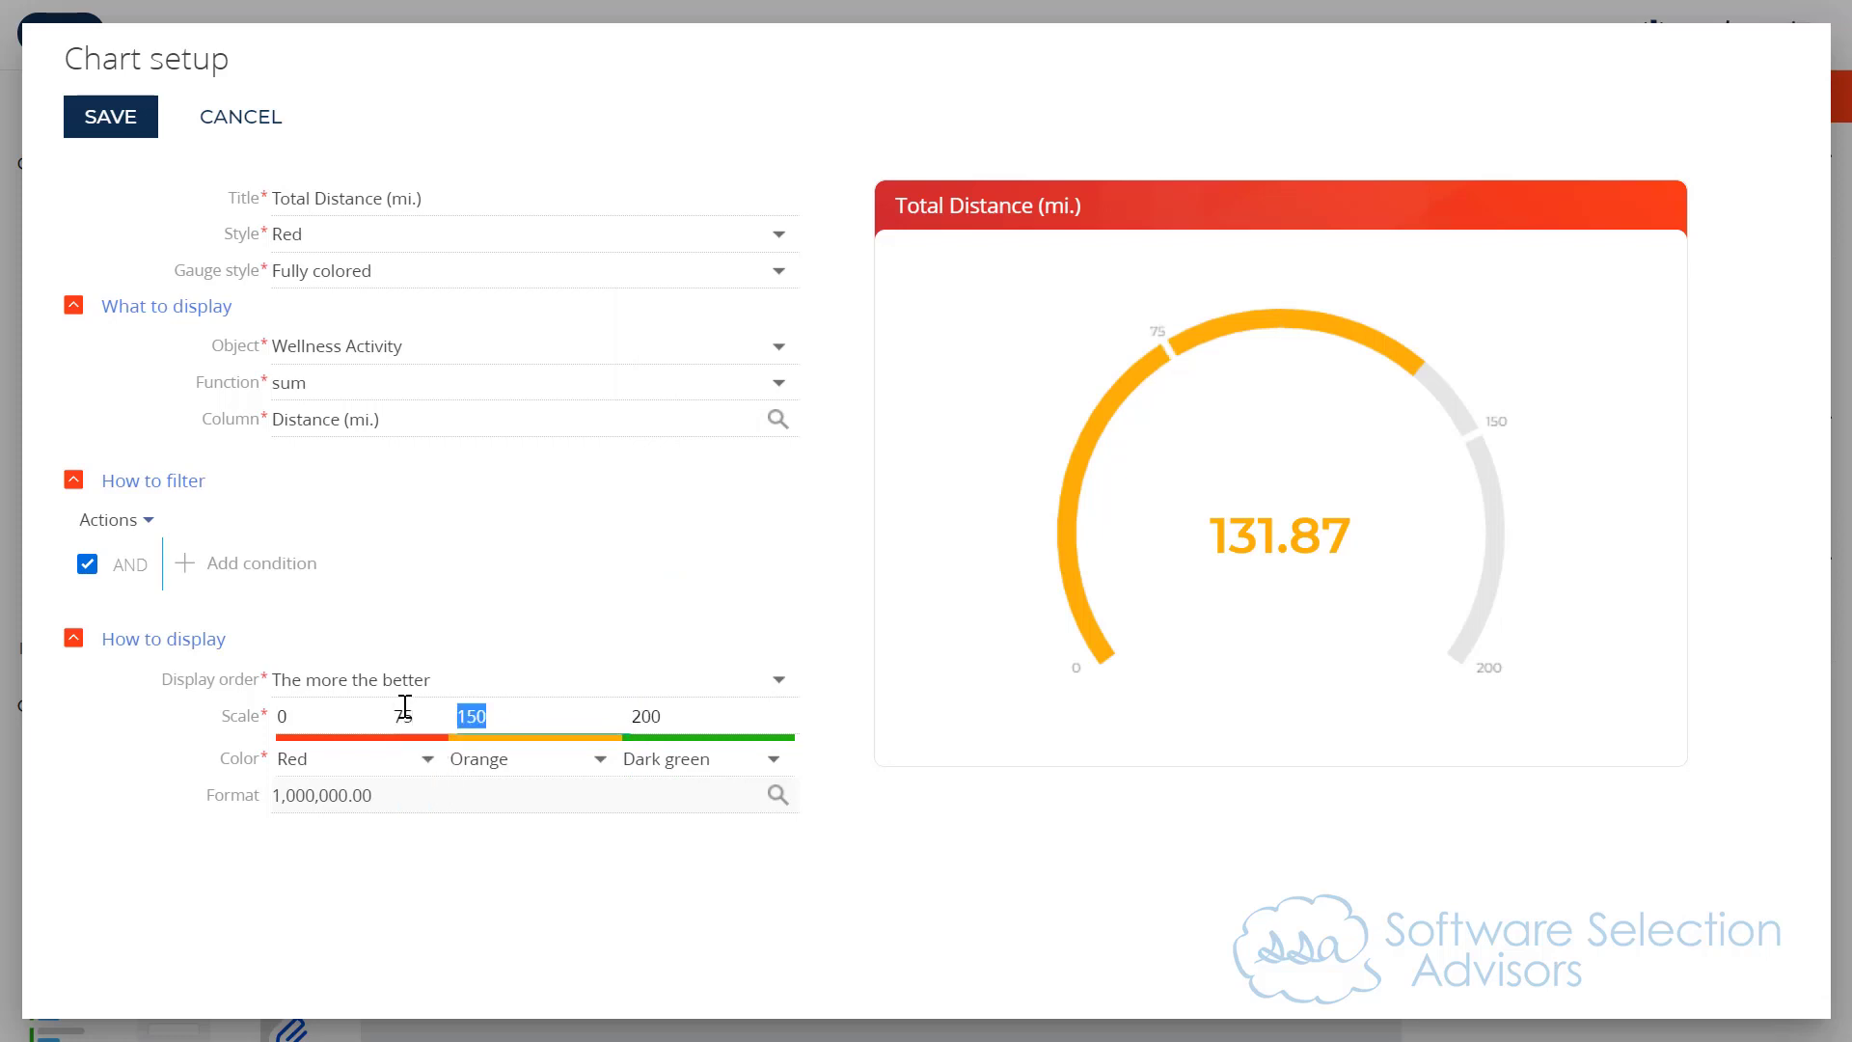
type("100")
key("Tab")
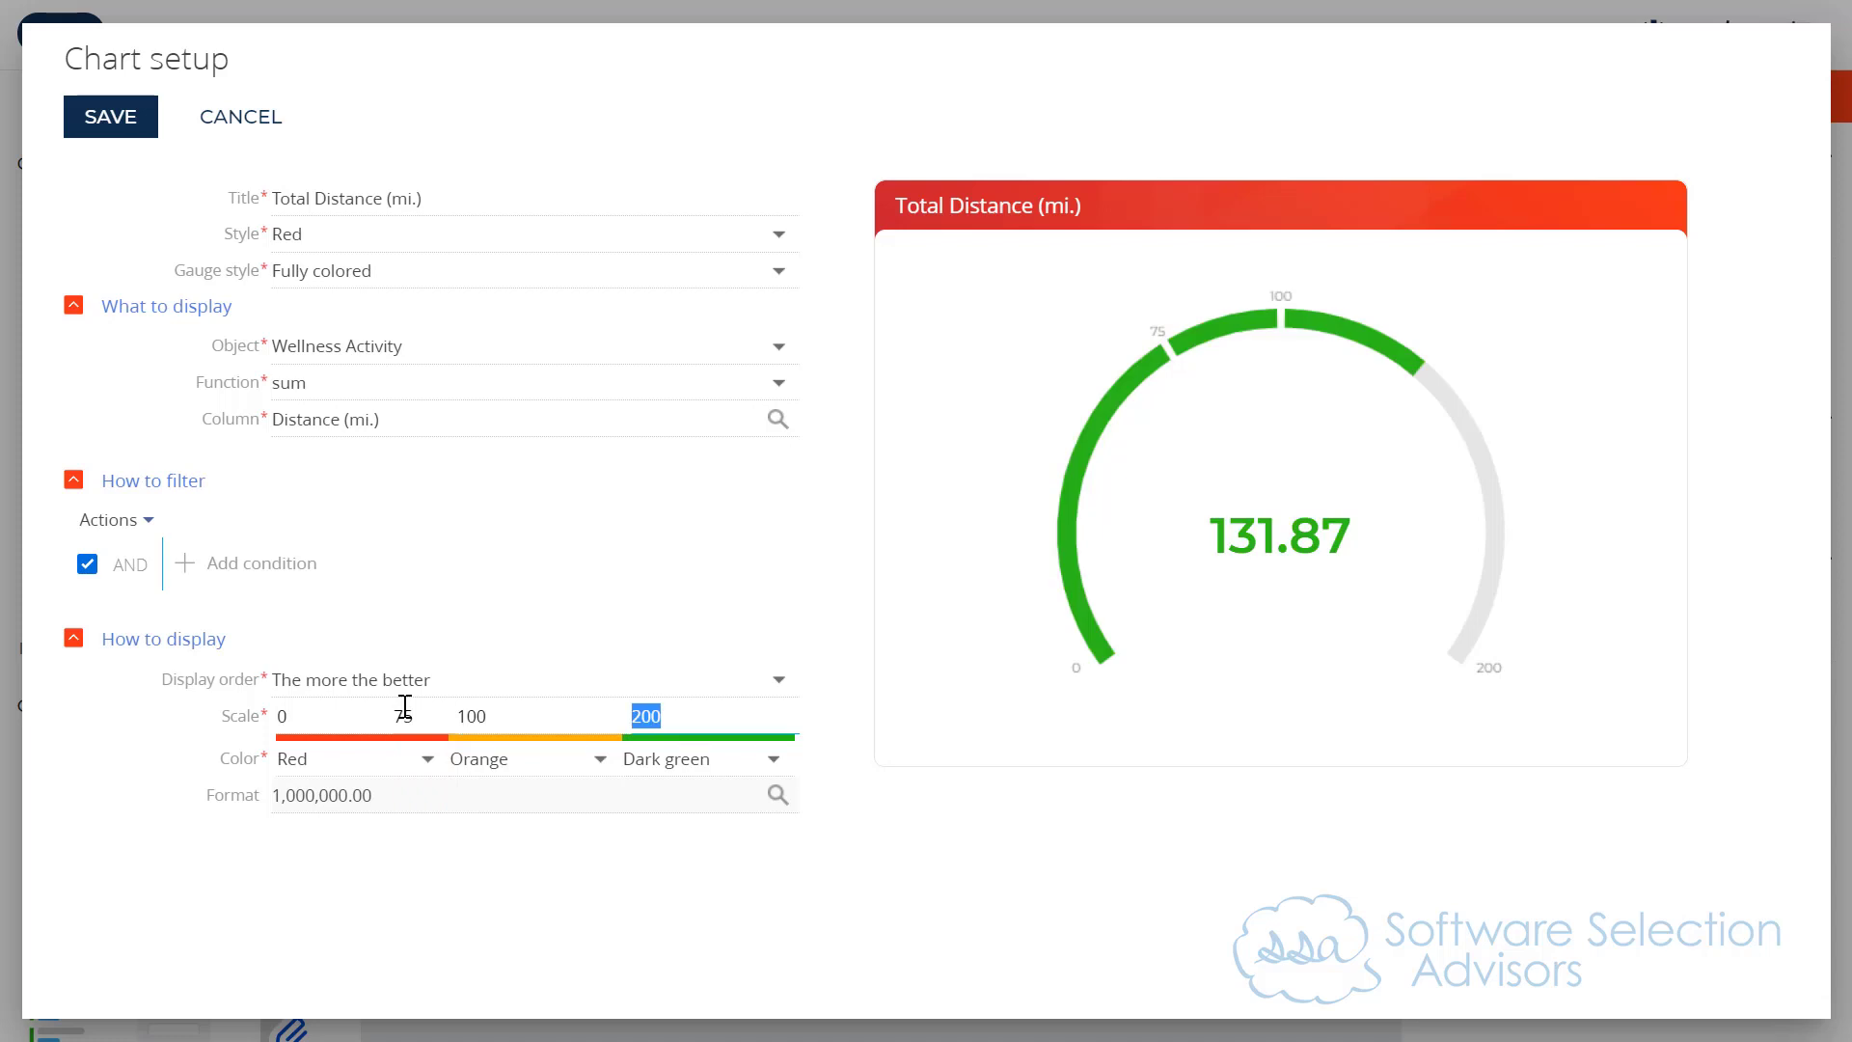
type("150")
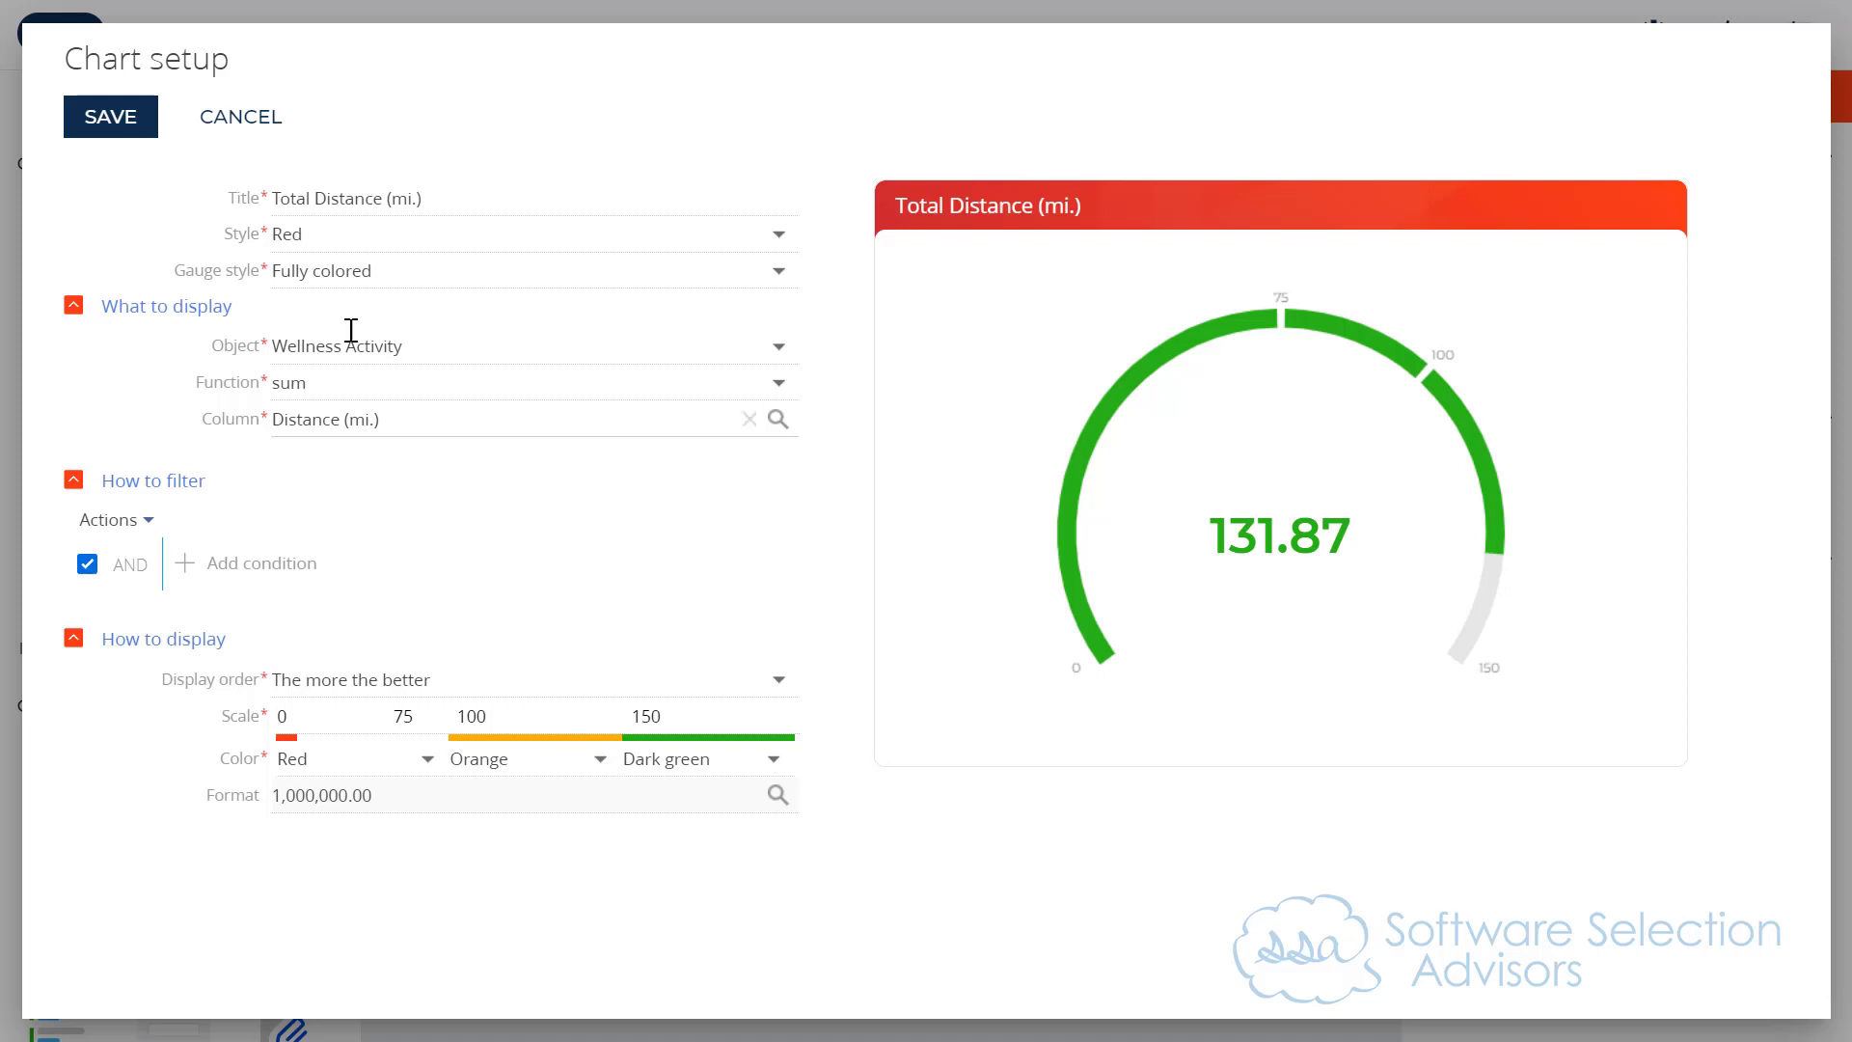
Step: Set the gauge's style to Dark green and save its chart setup
left_click(347, 235)
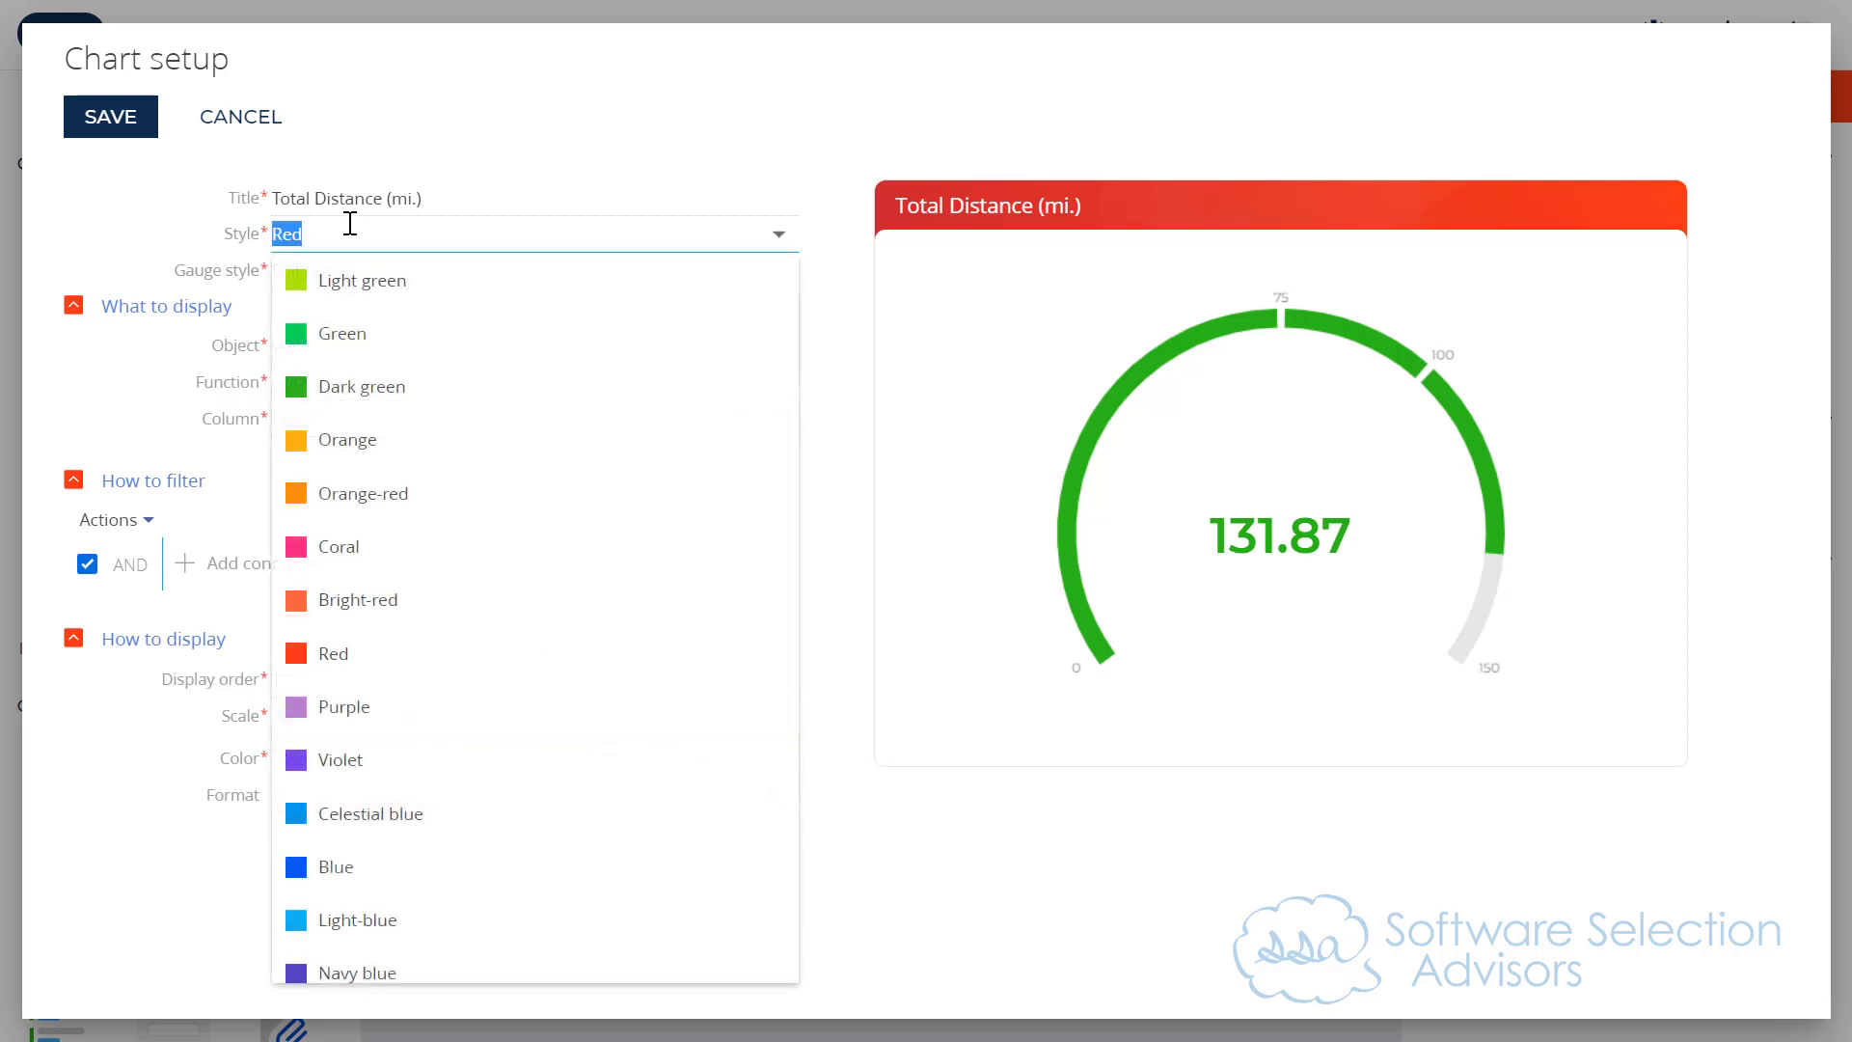
left_click(341, 388)
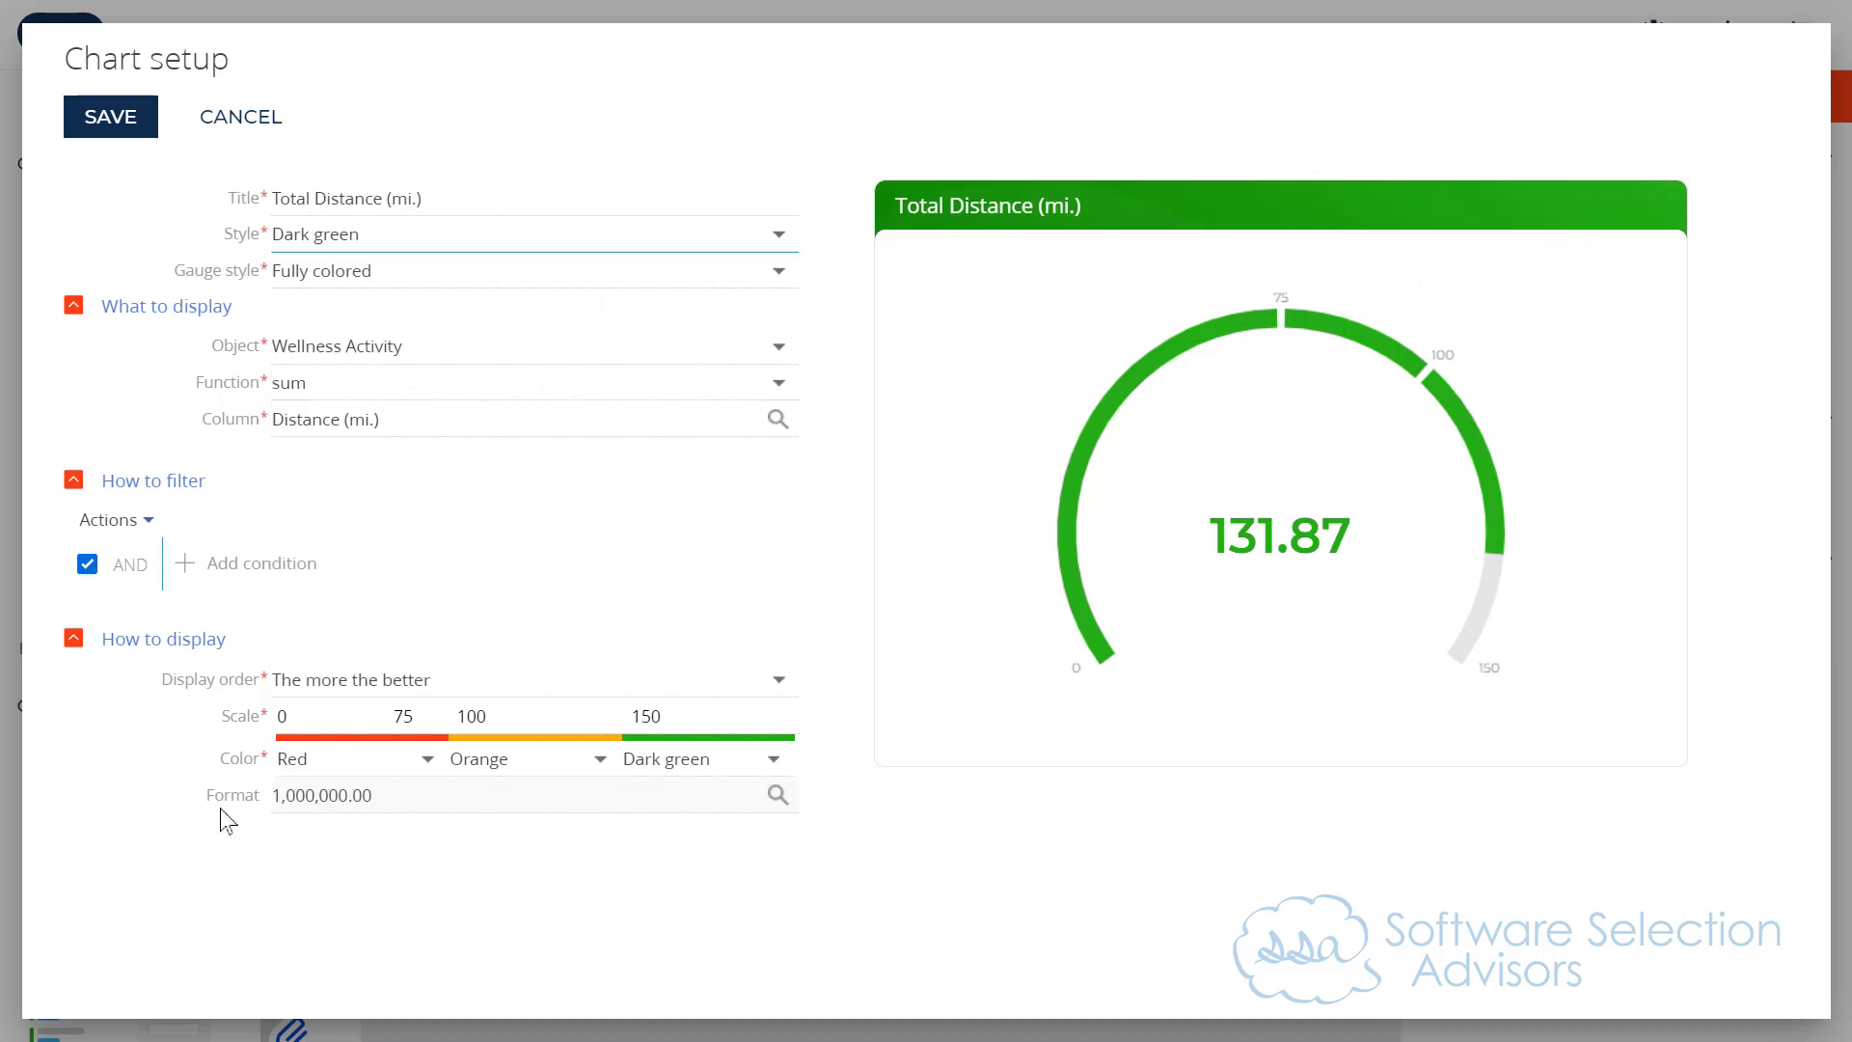
left_click(119, 135)
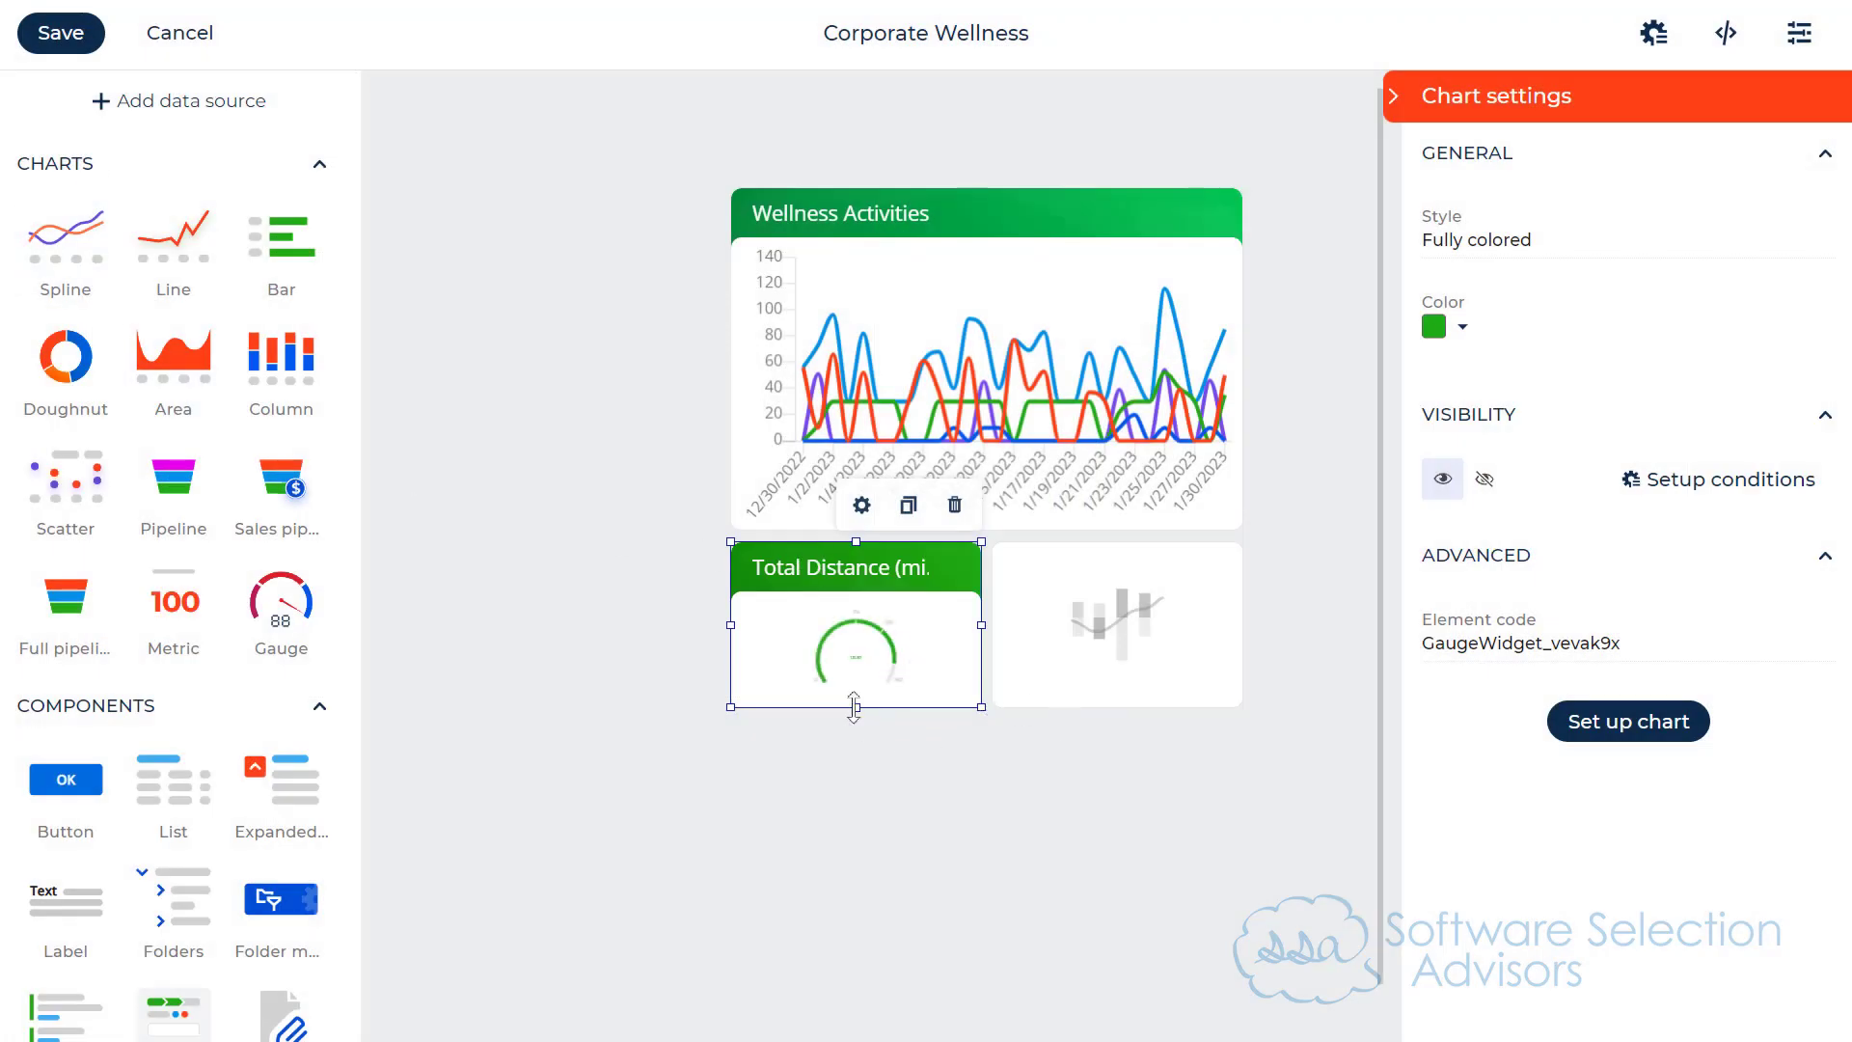
Step: Extend the Total Distance gauge and the empty metric widget beside it downward to the same height
left_click_drag(856, 707, 856, 779)
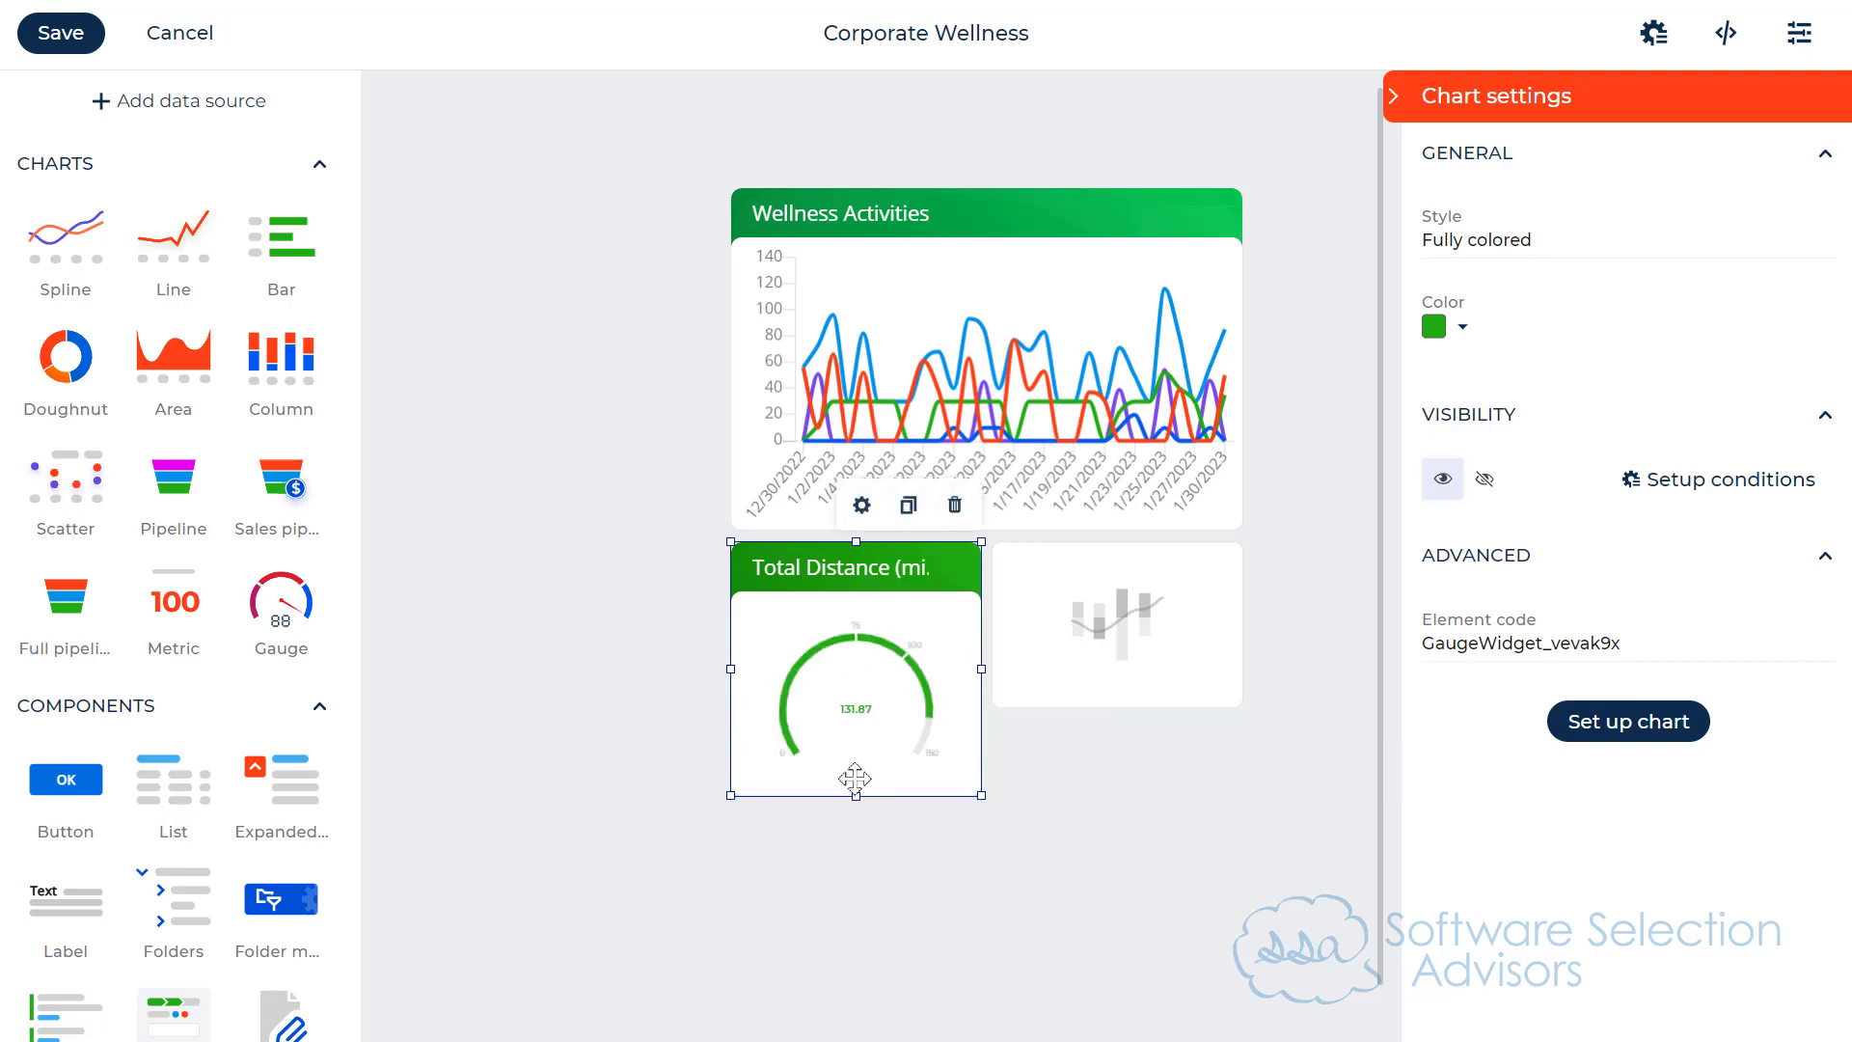
left_click(1071, 676)
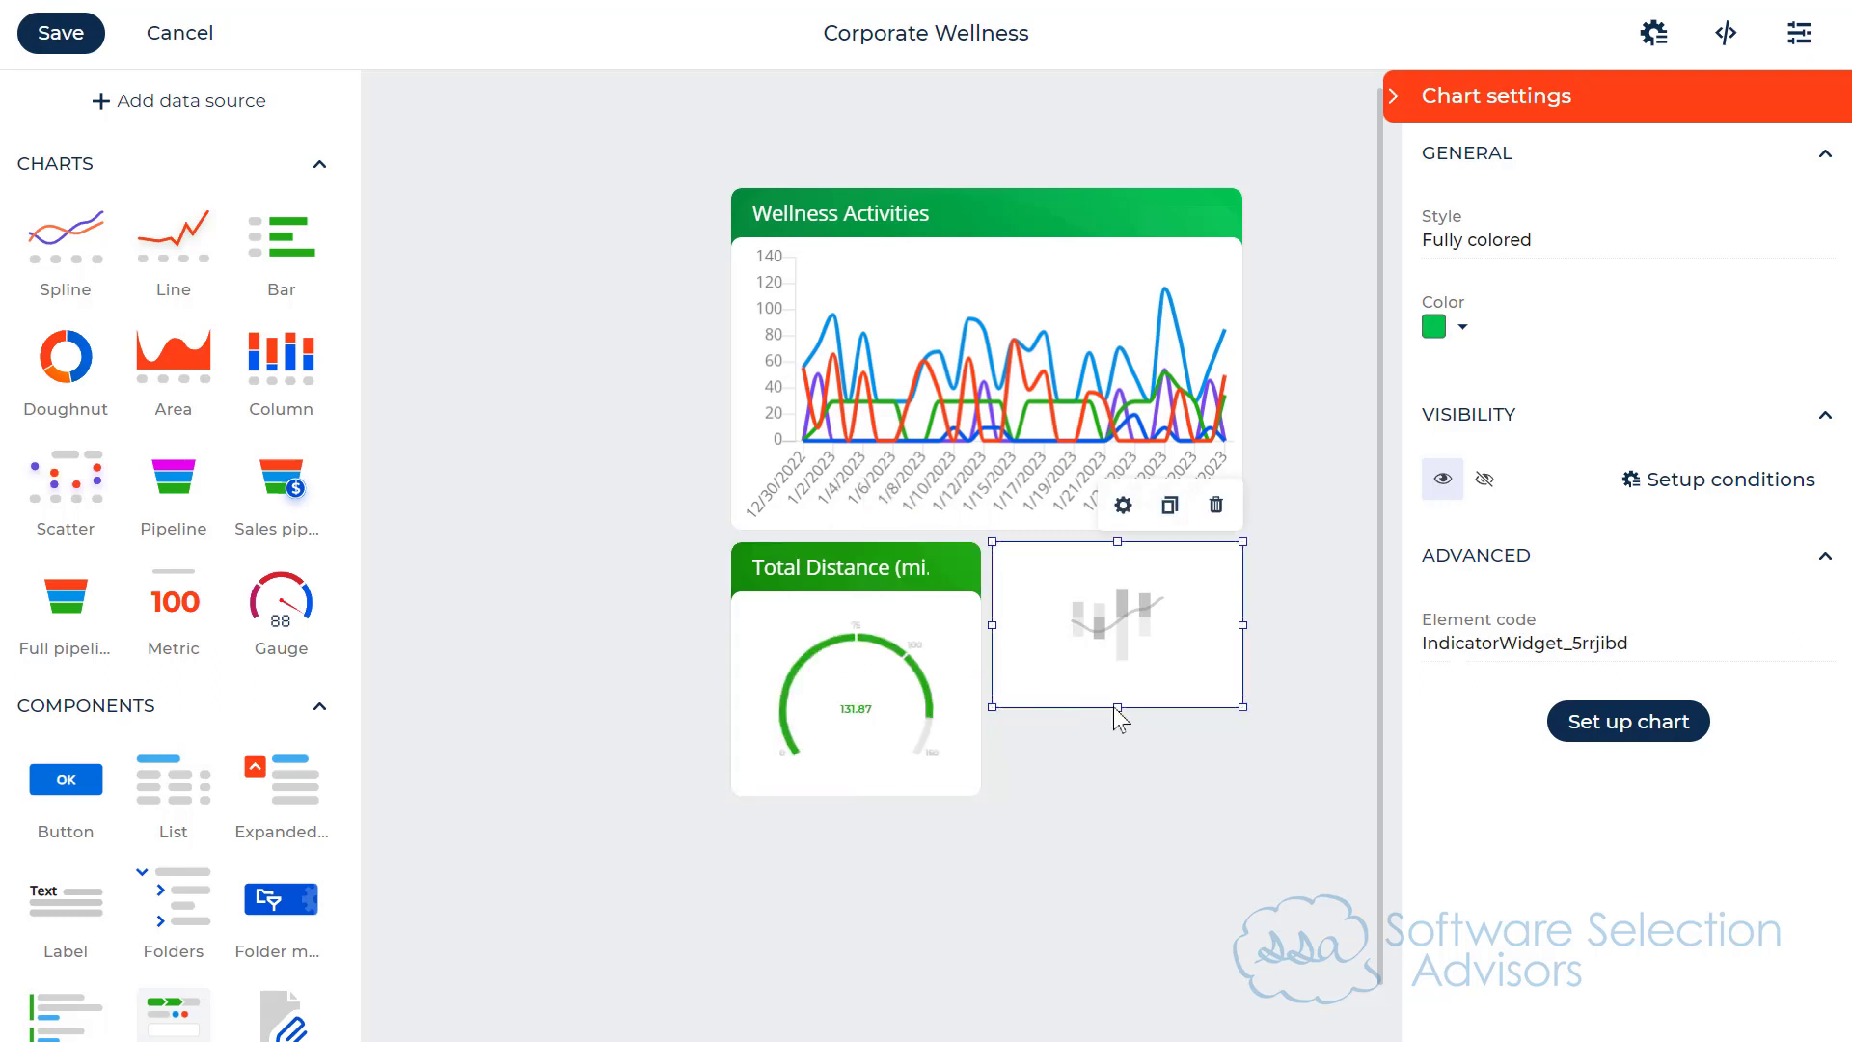
left_click_drag(1117, 707, 1117, 796)
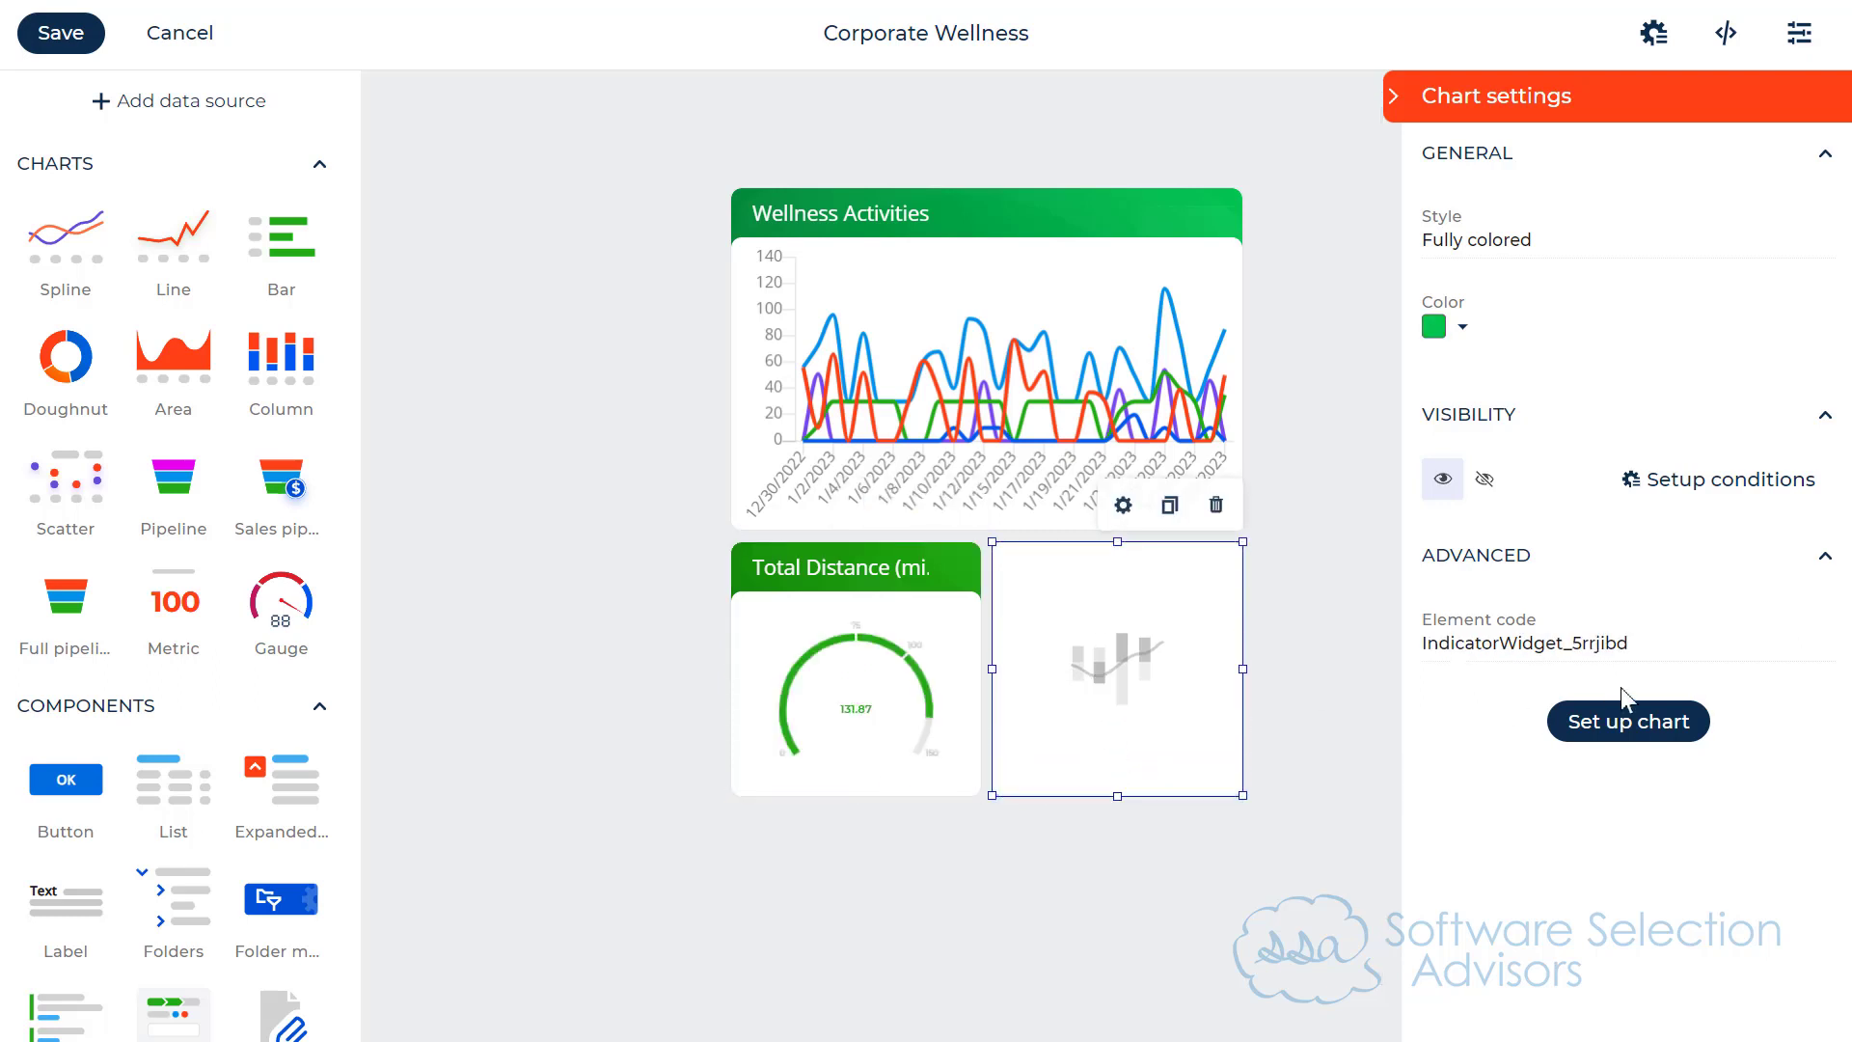
Step: Open the metric widget's chart setup and title it Total Logged Minutes
left_click(1612, 725)
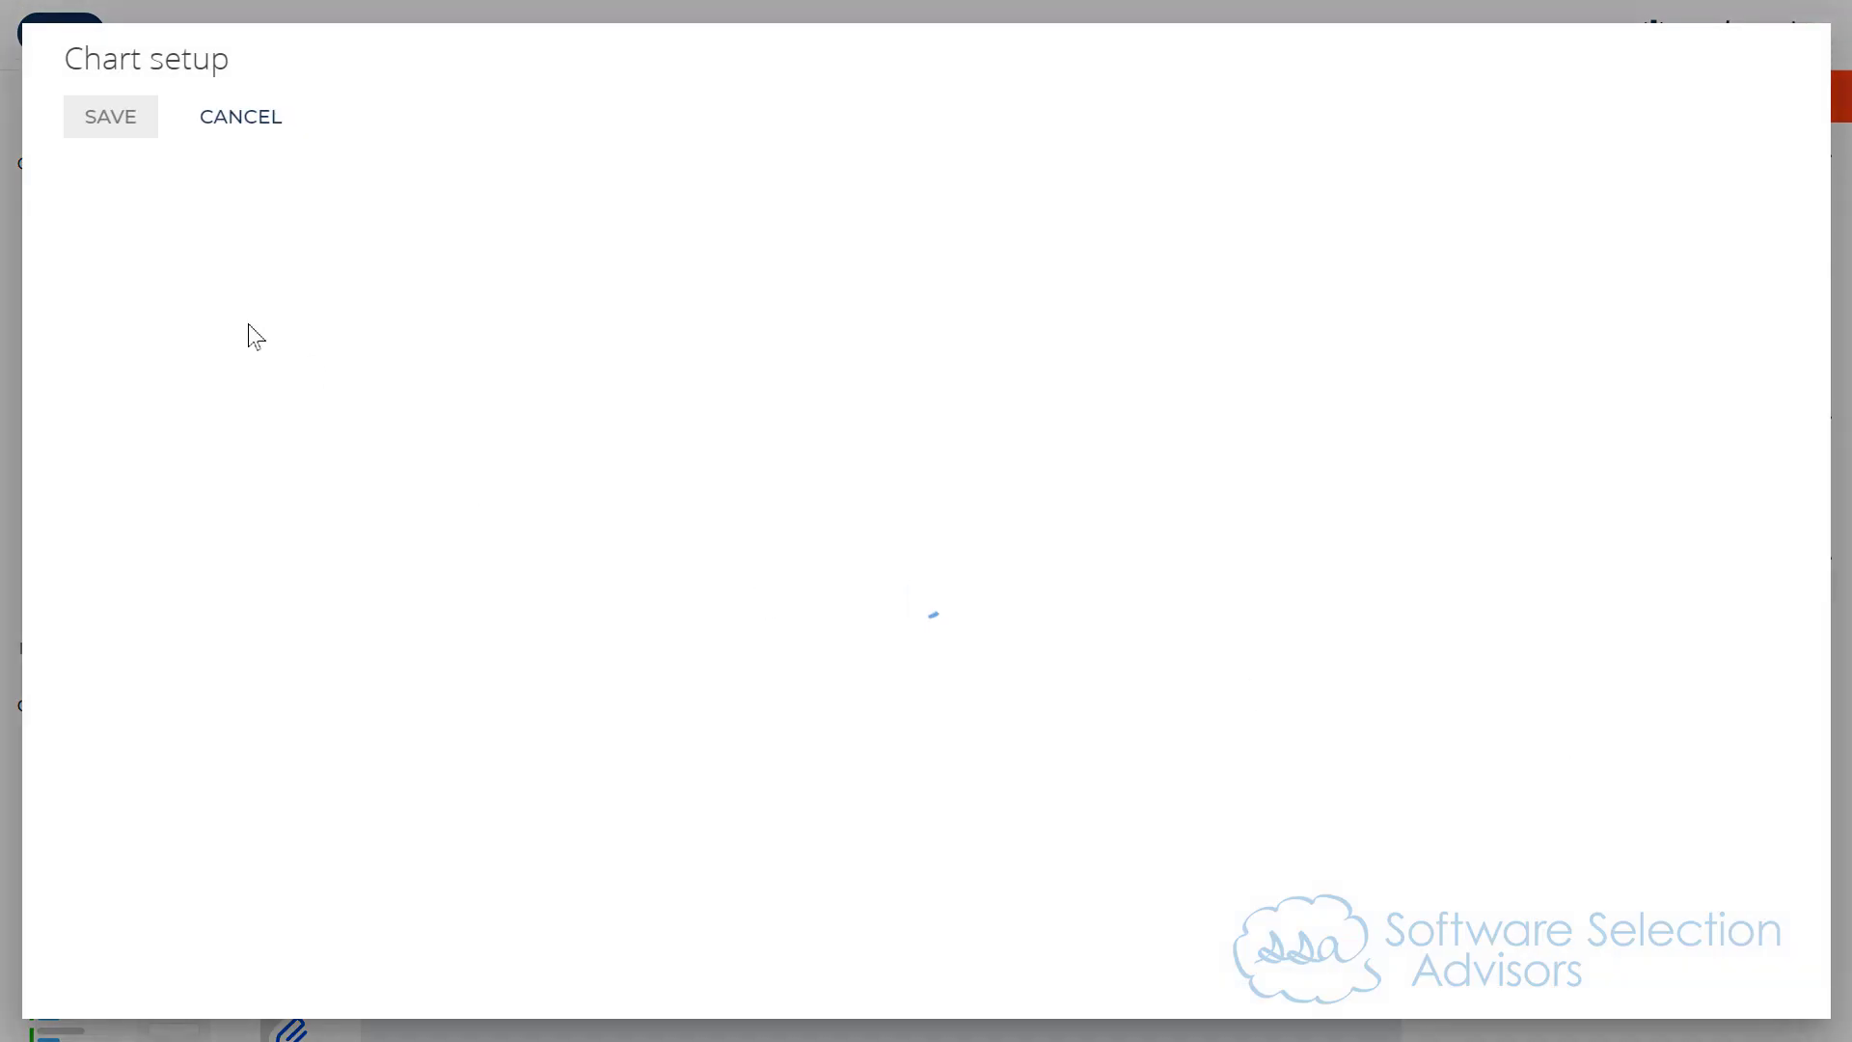
left_click(392, 196)
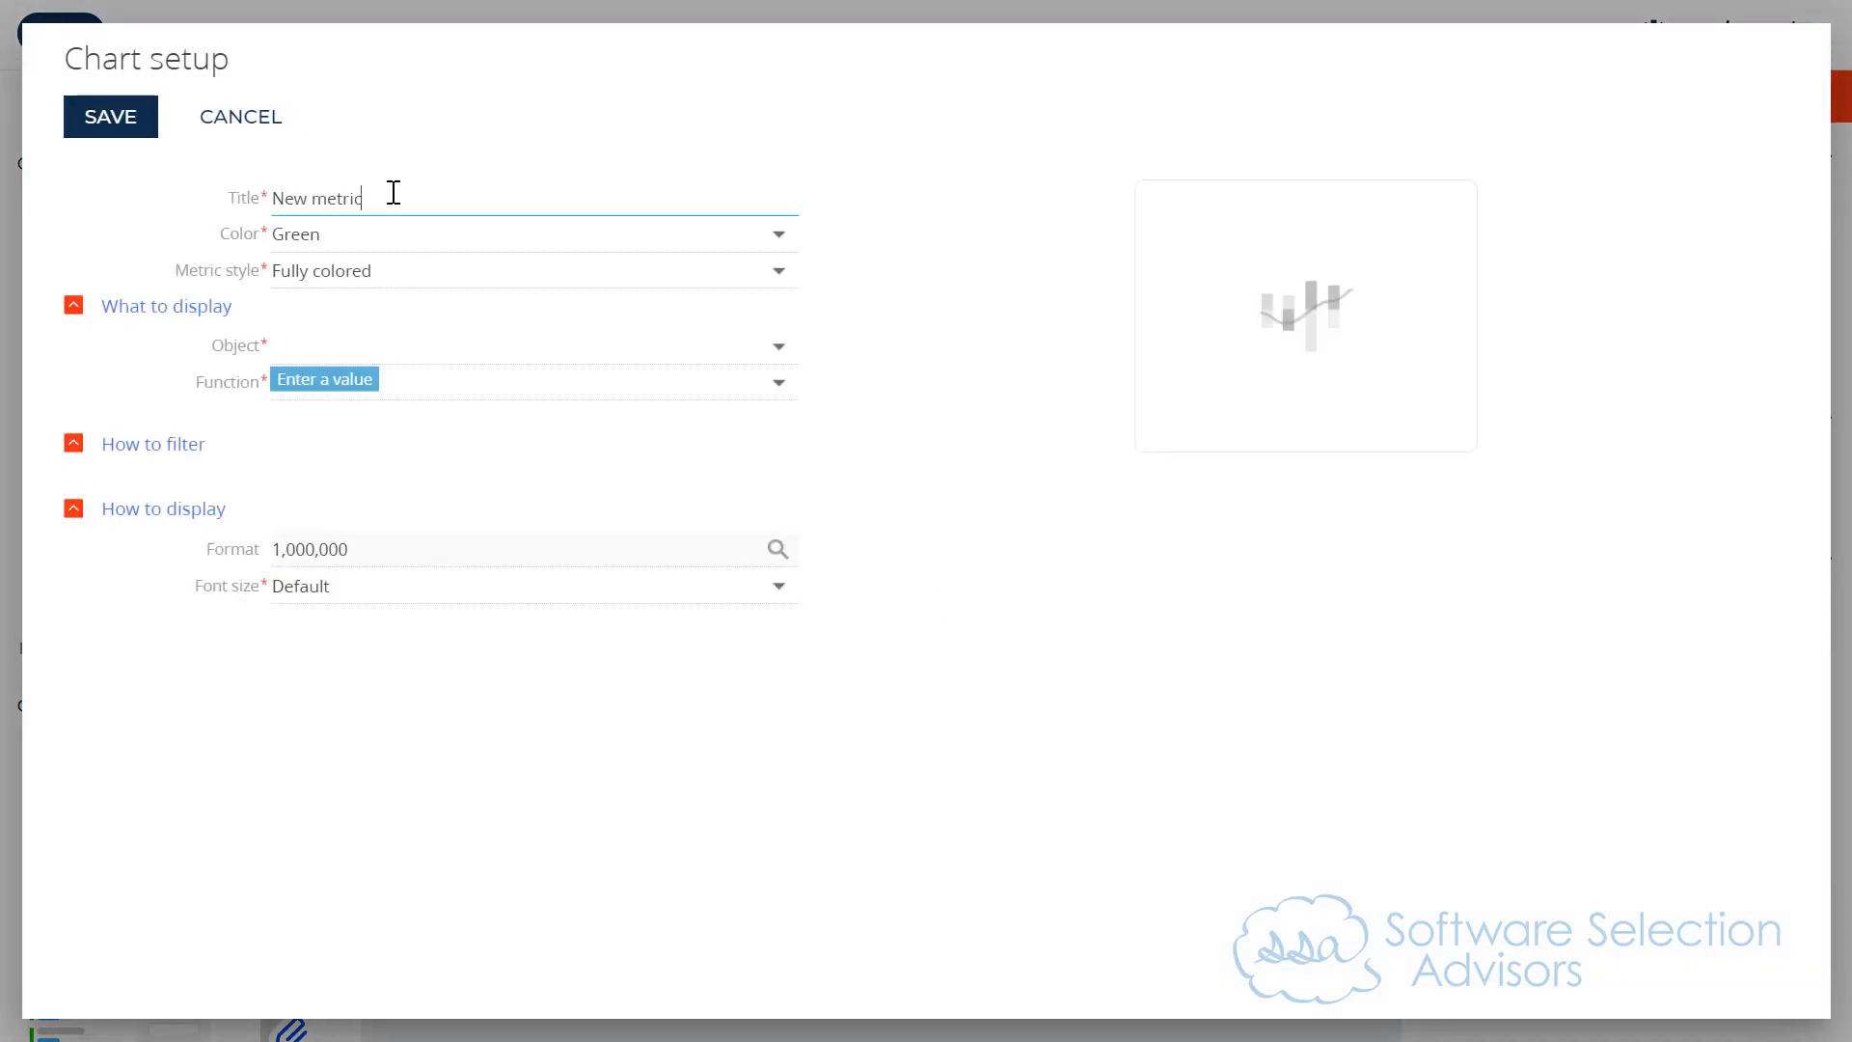
left_click_drag(393, 193, 186, 194)
type("Total Logged Minutes")
key("Tab")
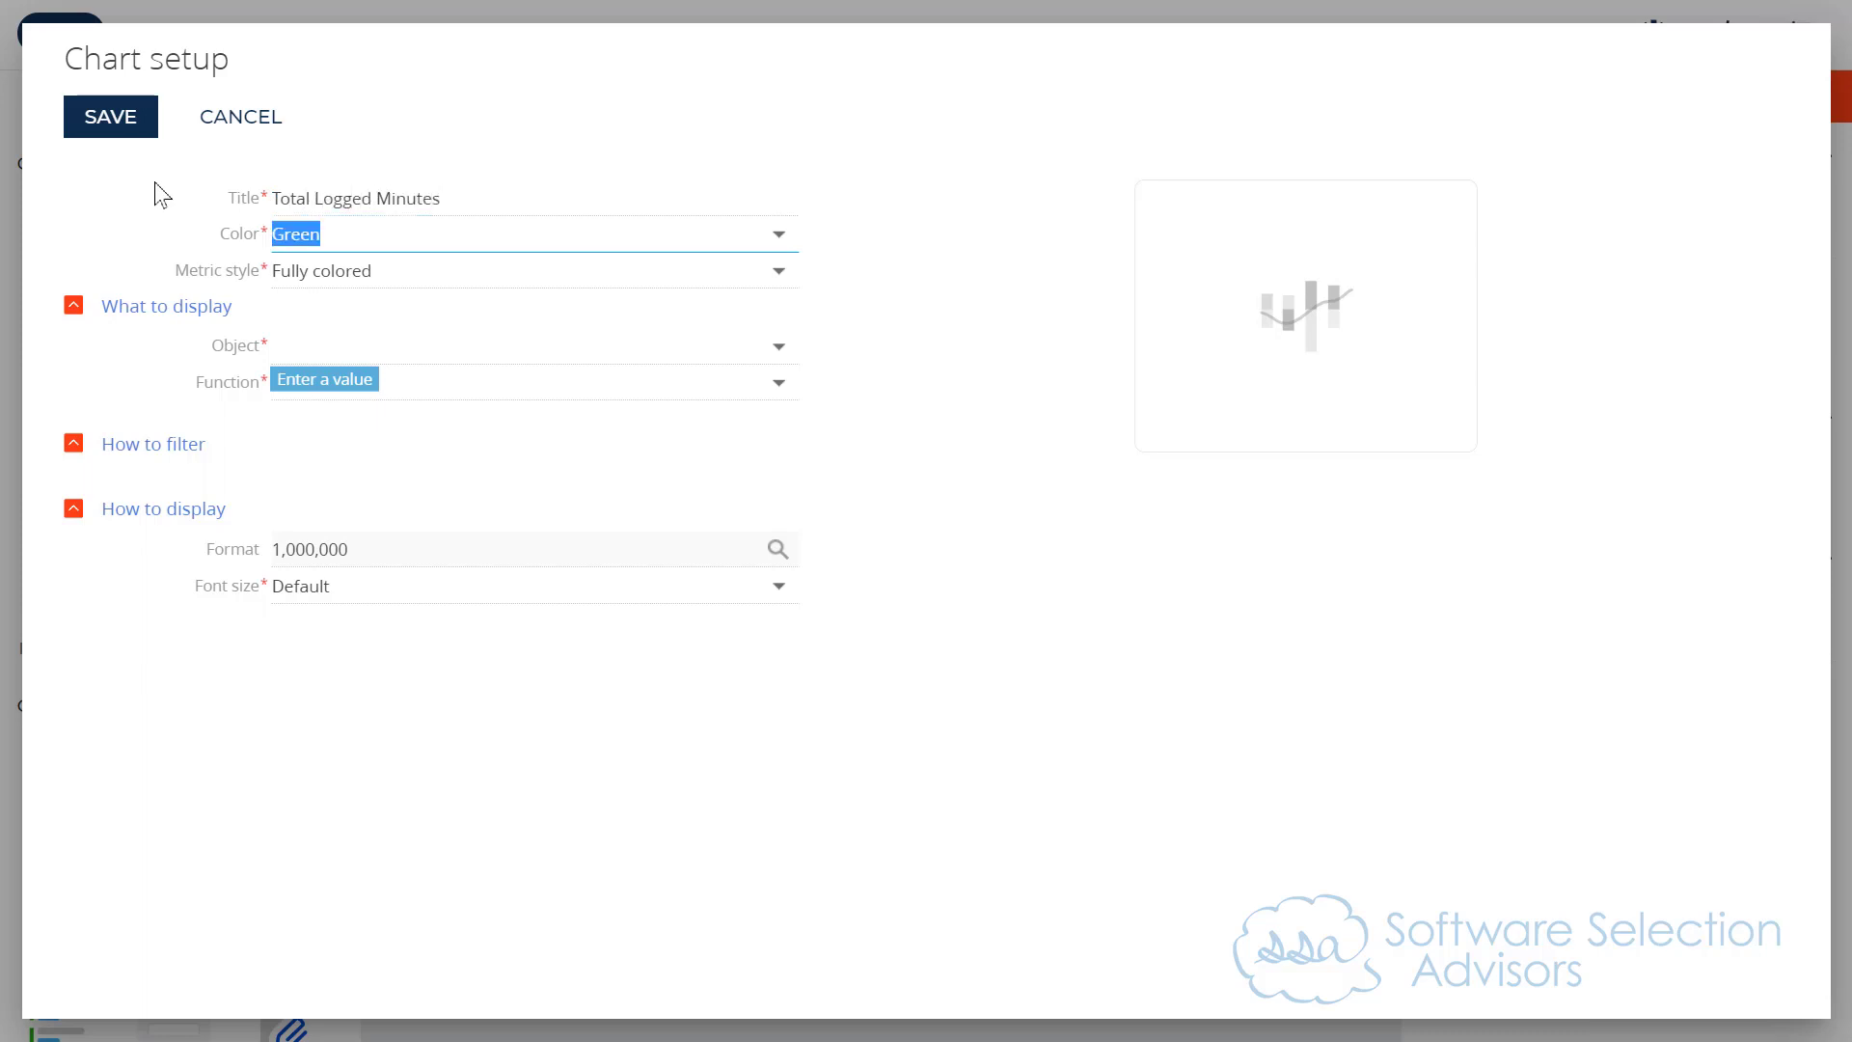
Step: Make the metric display the sum of the Duration (min.) column from the Wellness Activity object
left_click(360, 345)
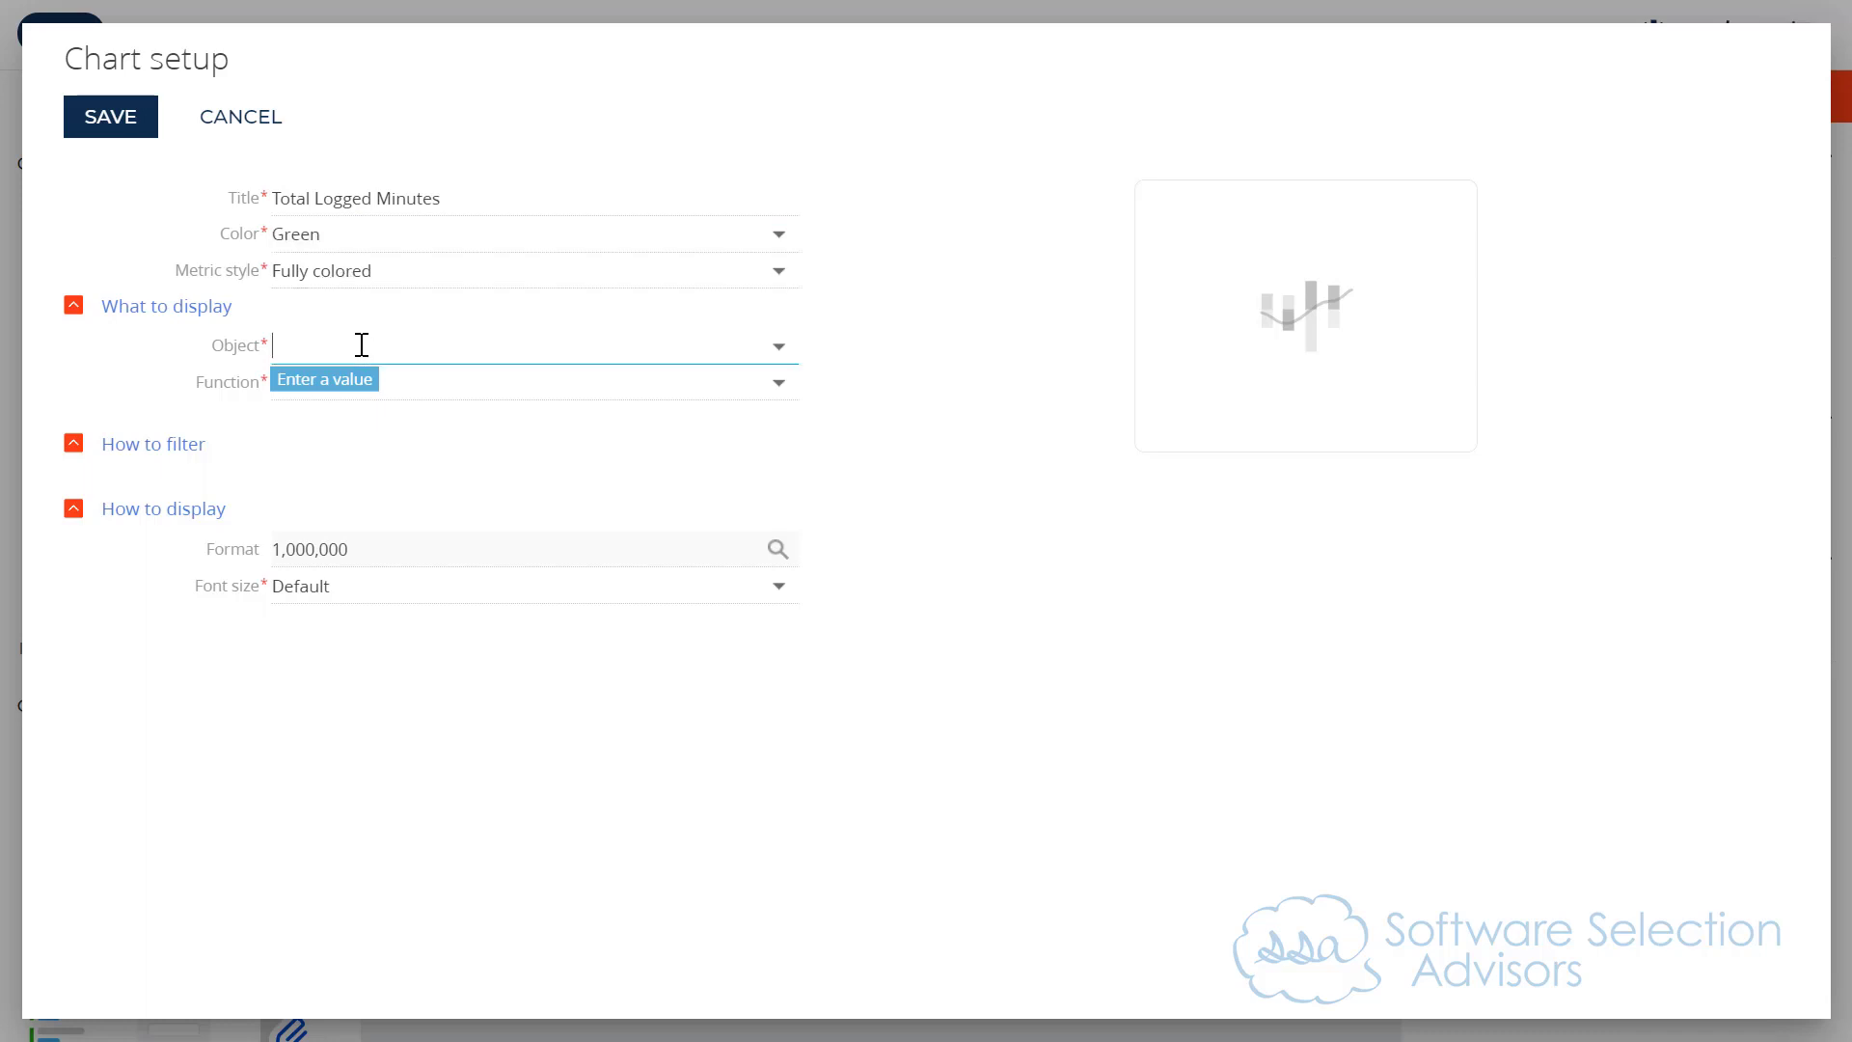
type("welln")
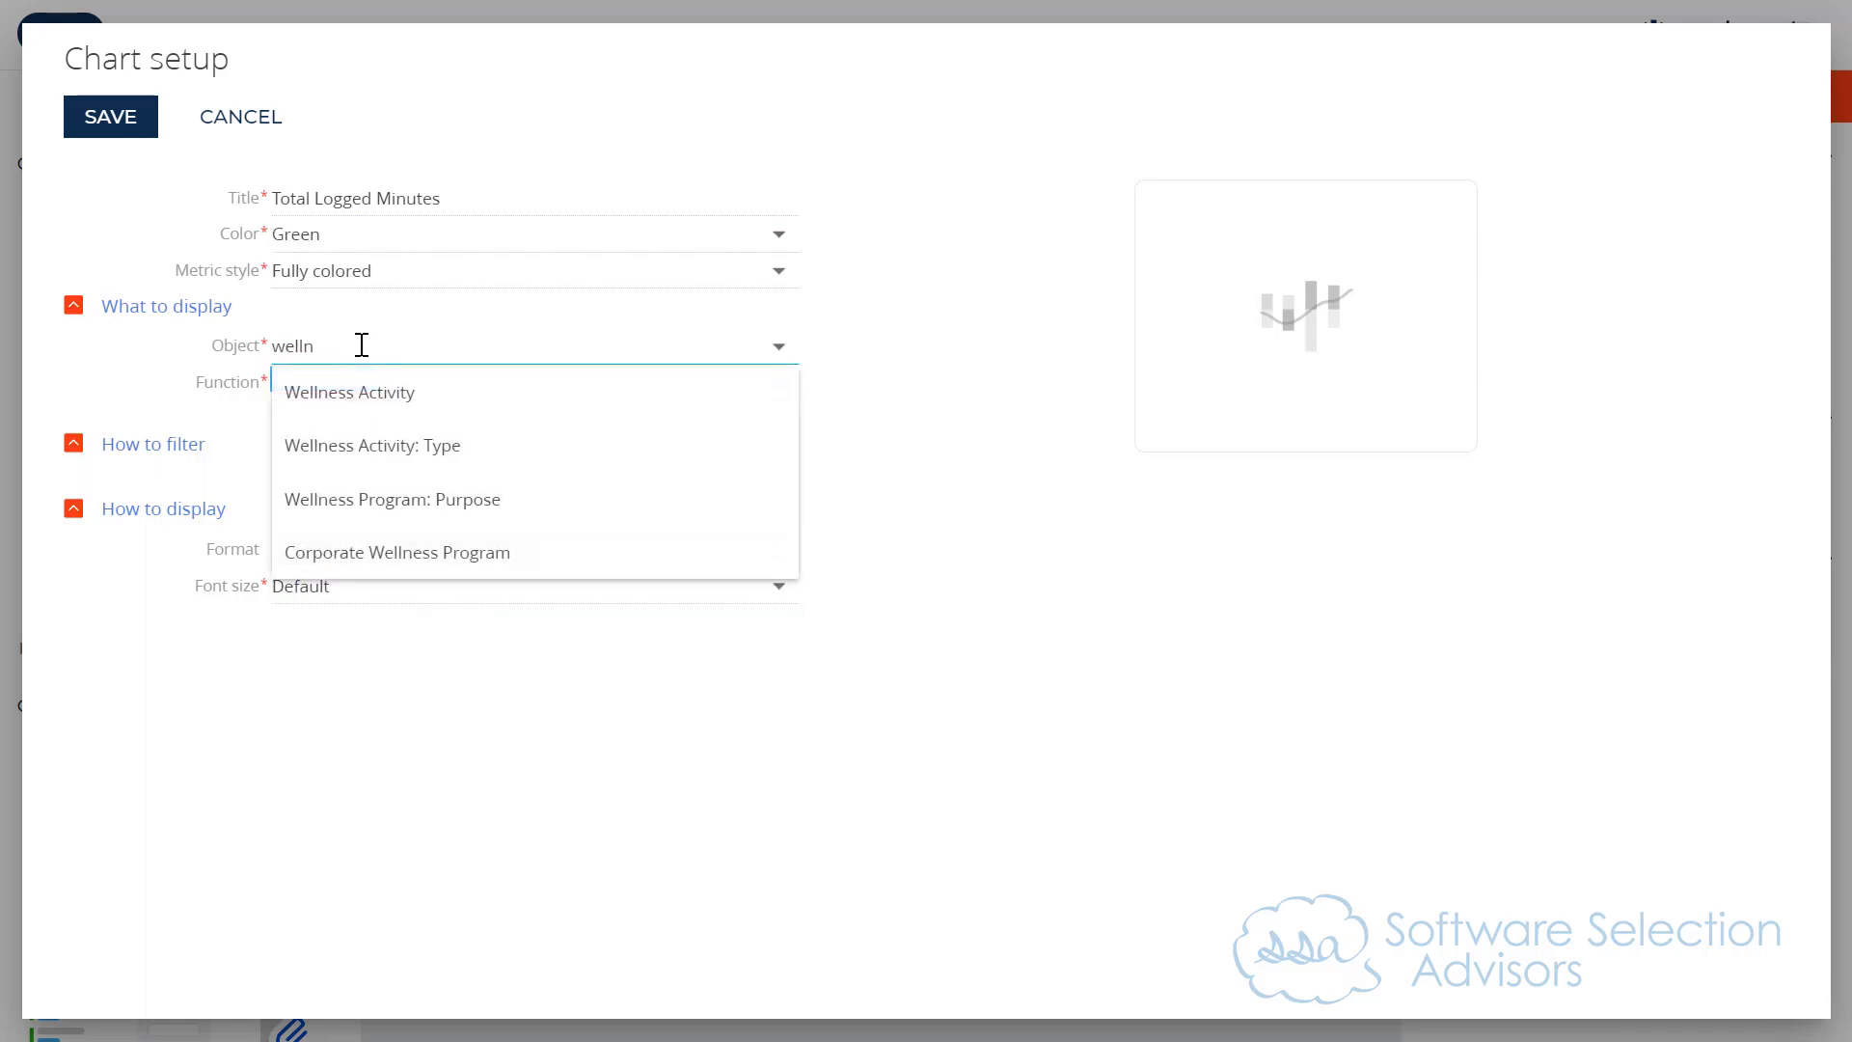
left_click(394, 397)
left_click(402, 385)
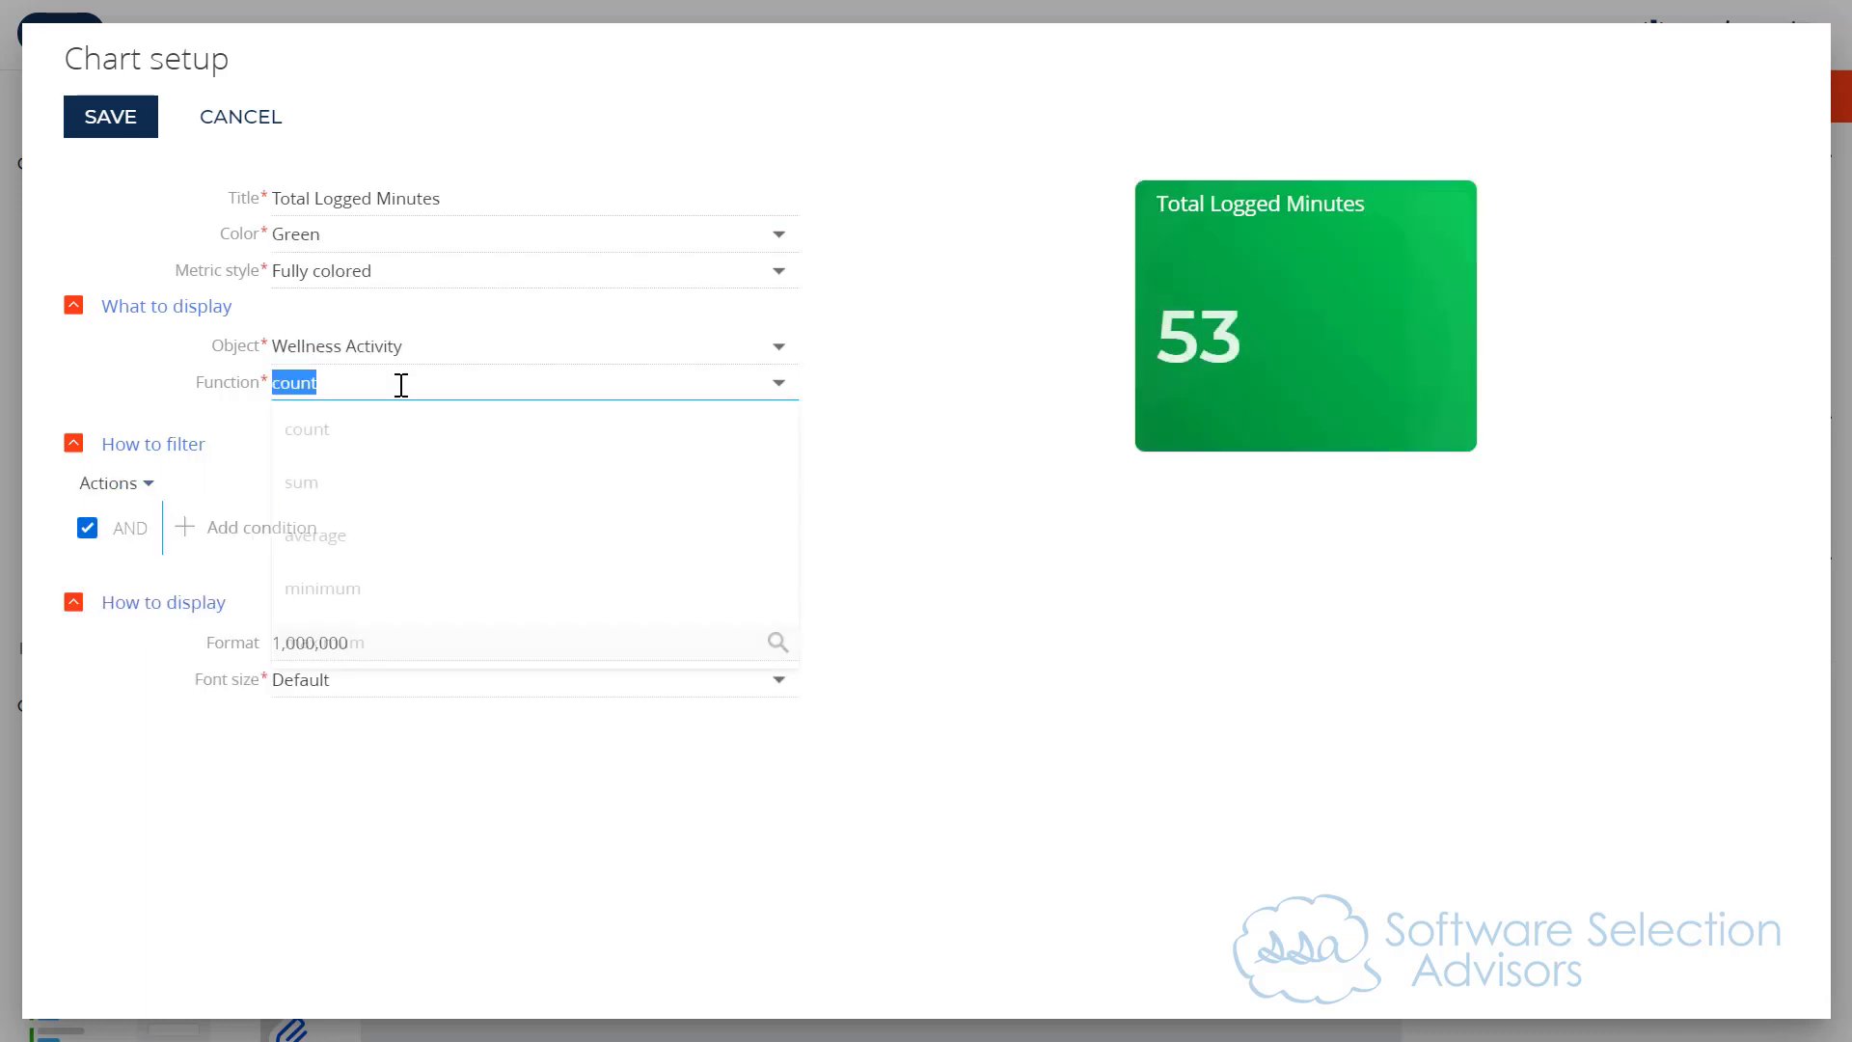
left_click(380, 496)
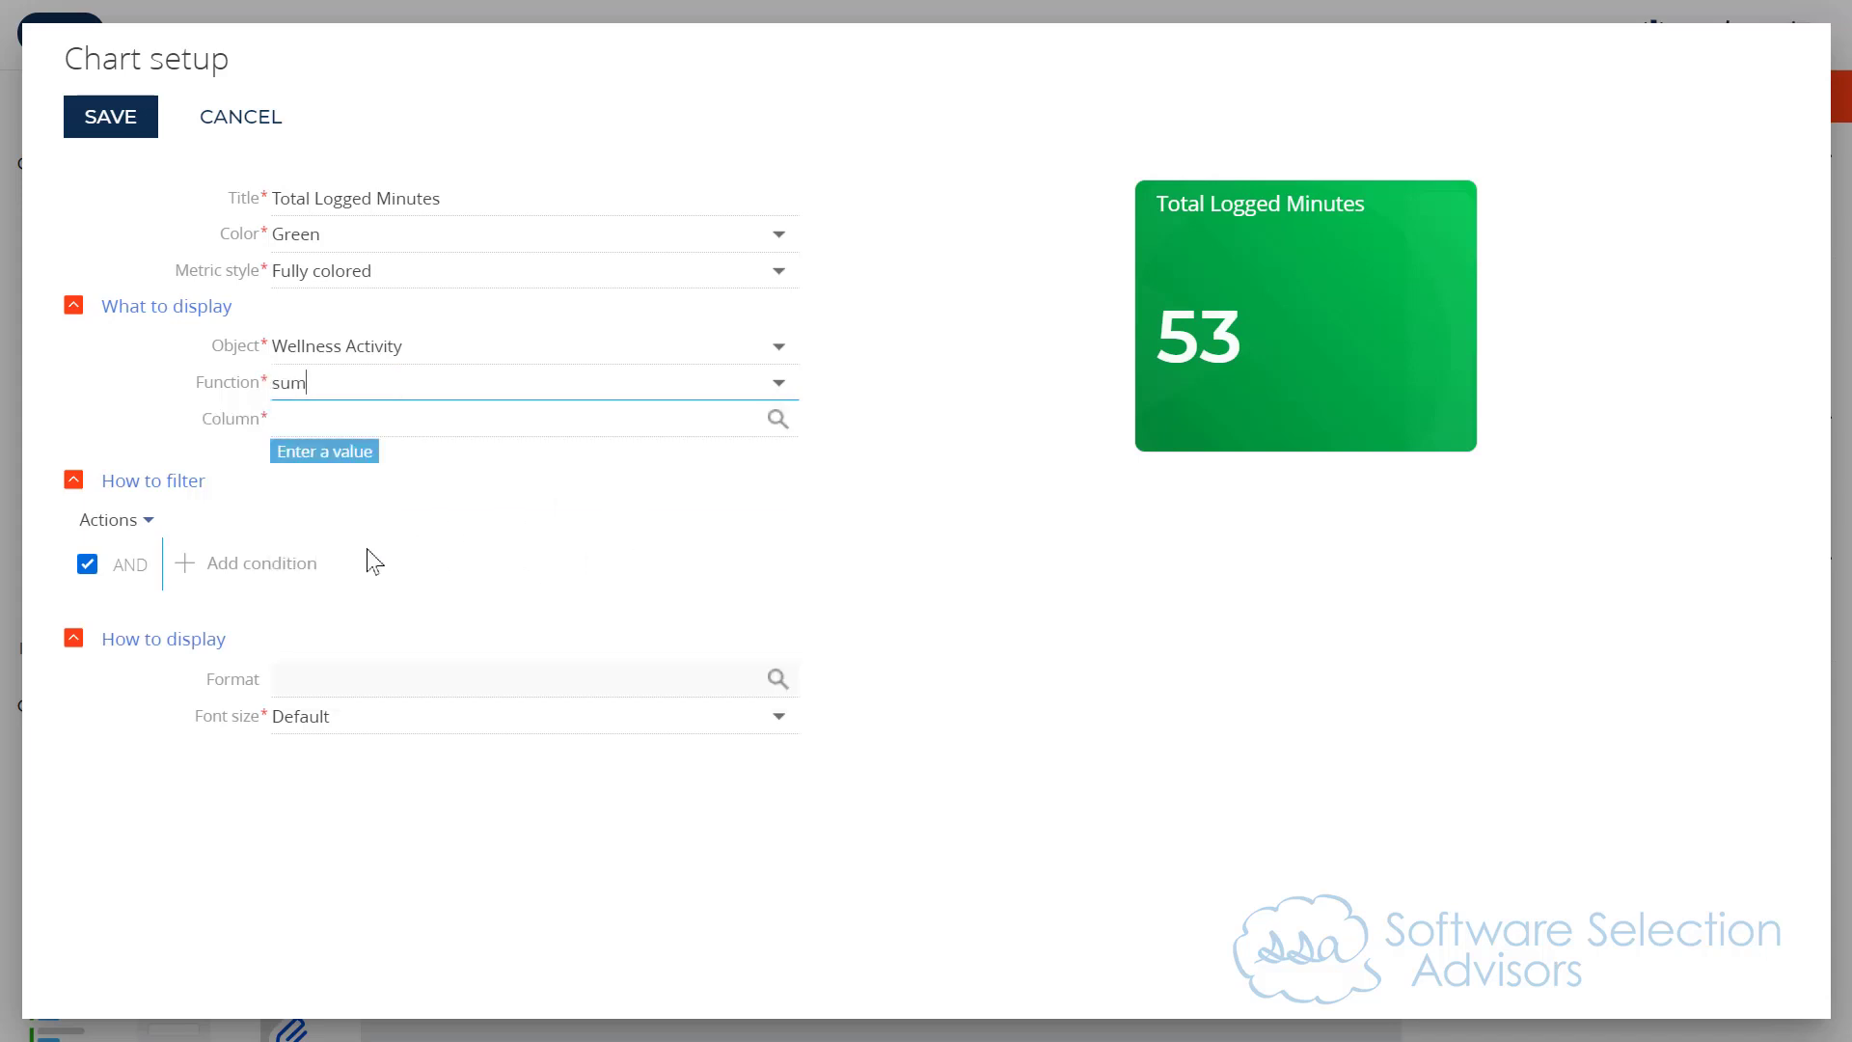
left_click(325, 423)
type("du")
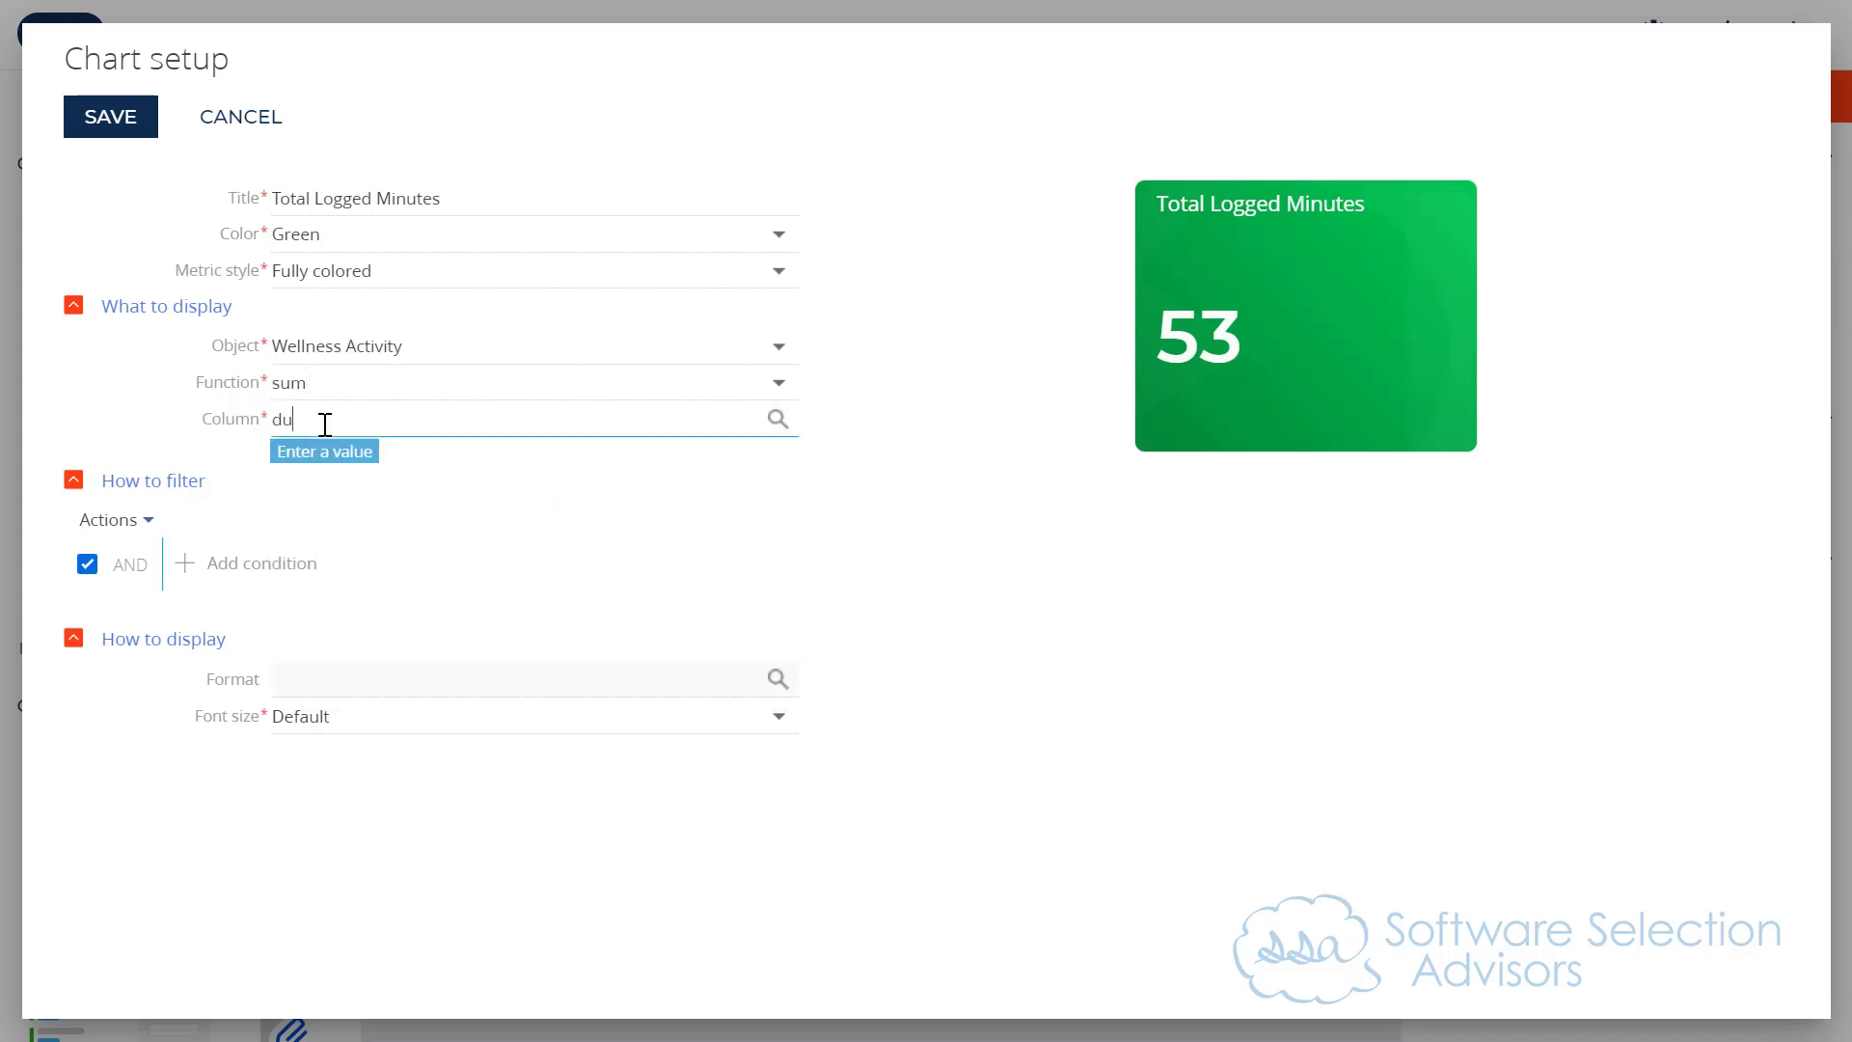
type("r")
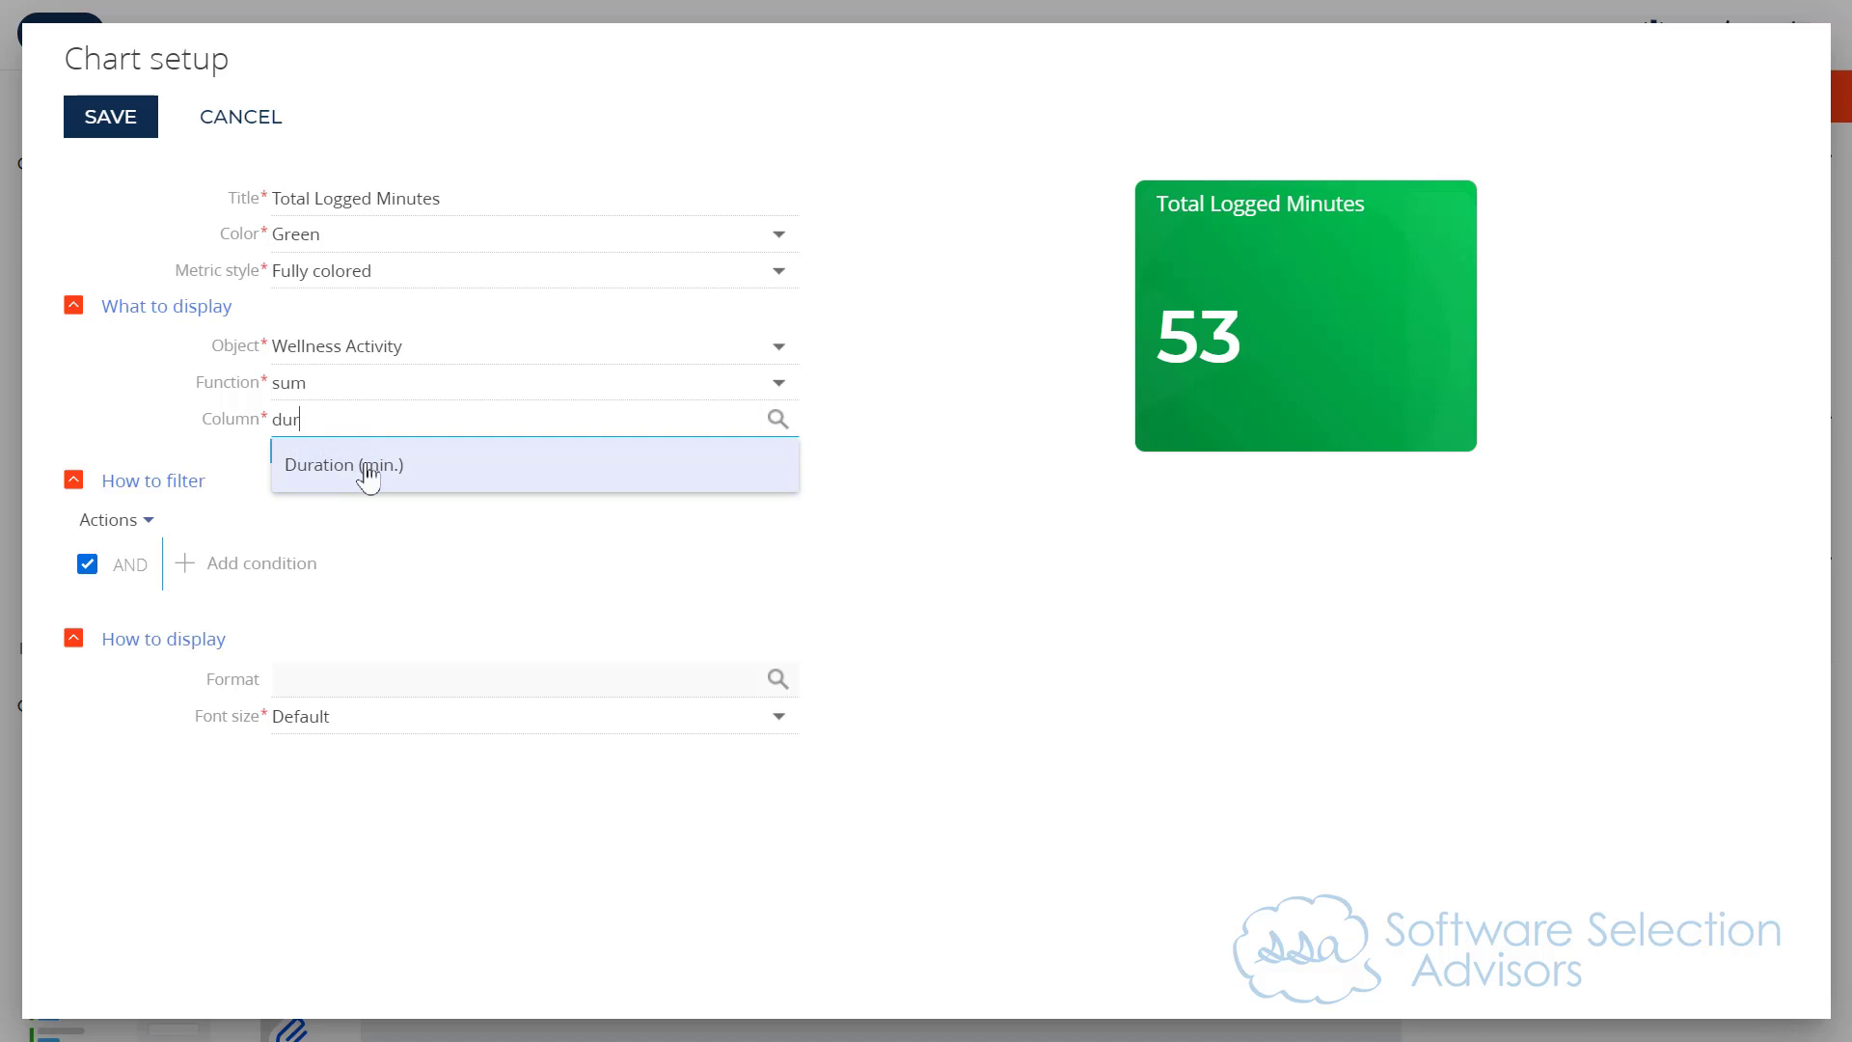
left_click(367, 471)
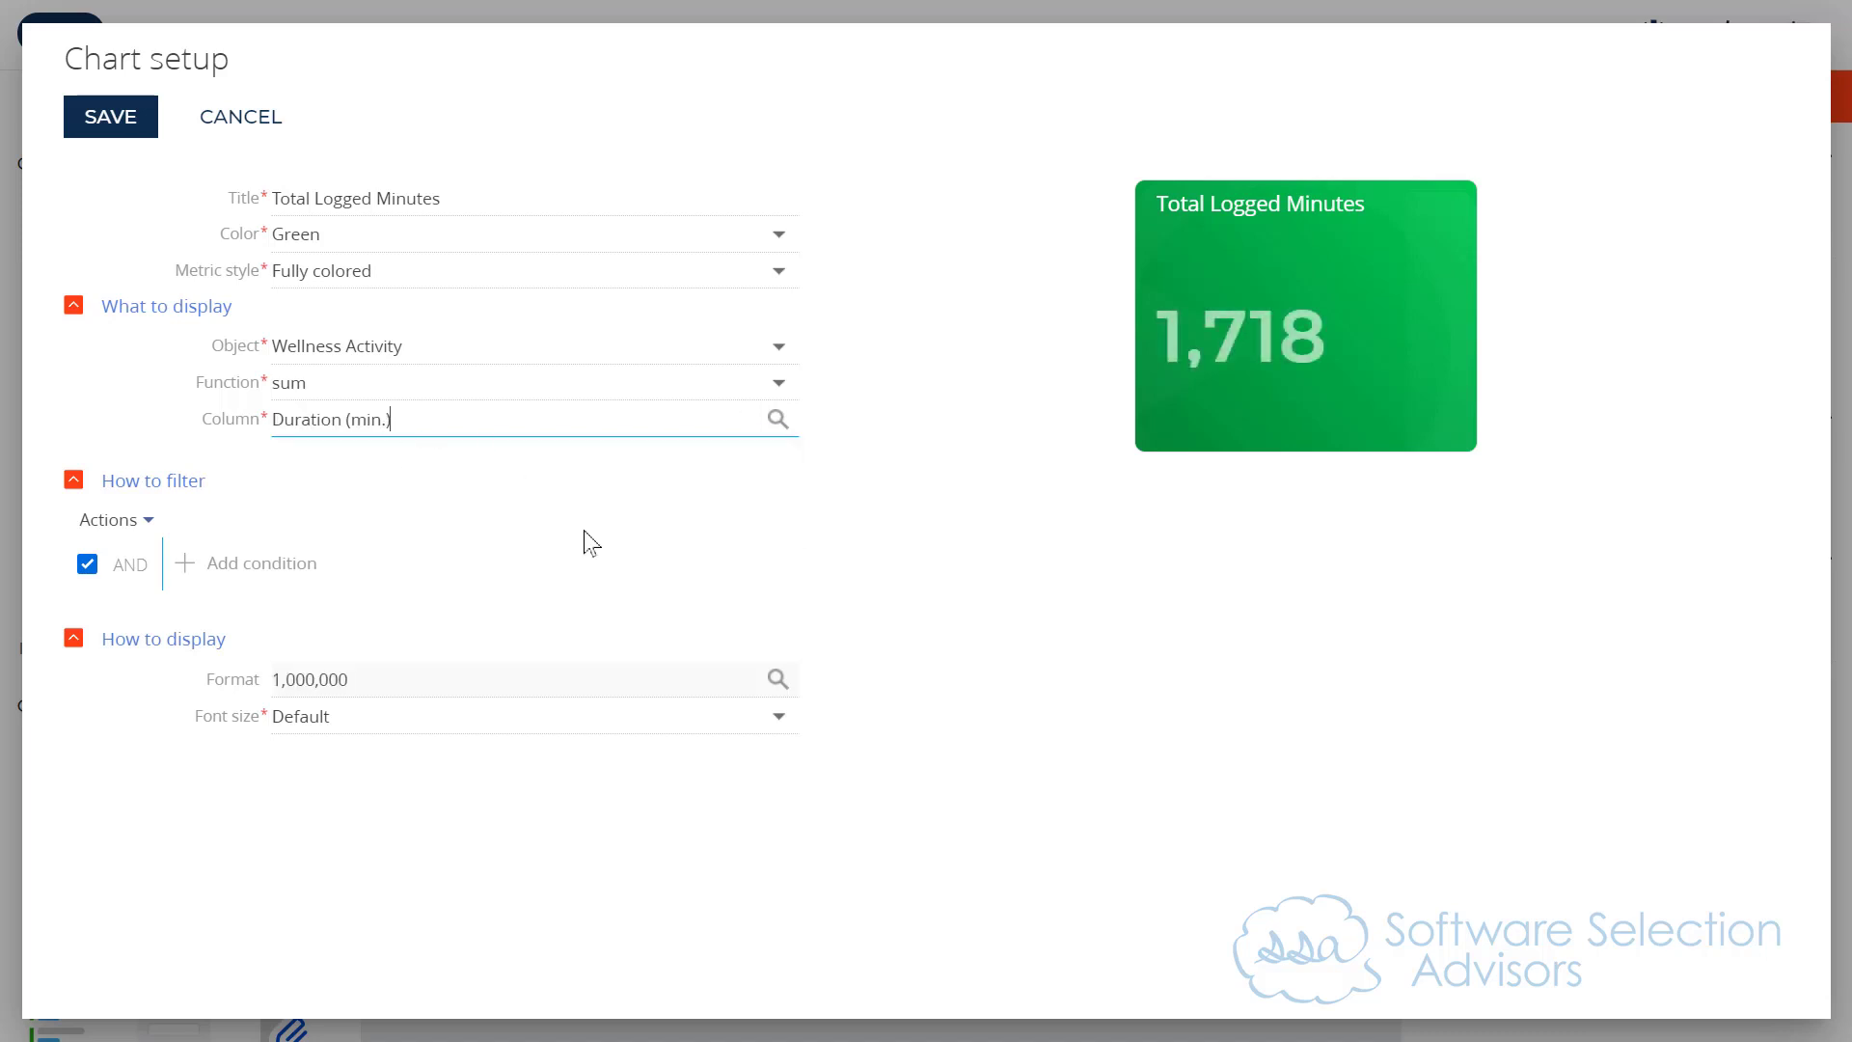
Step: Set the metric's format text to "{0} minutes" and its font size to Large
left_click(331, 721)
left_click(633, 674)
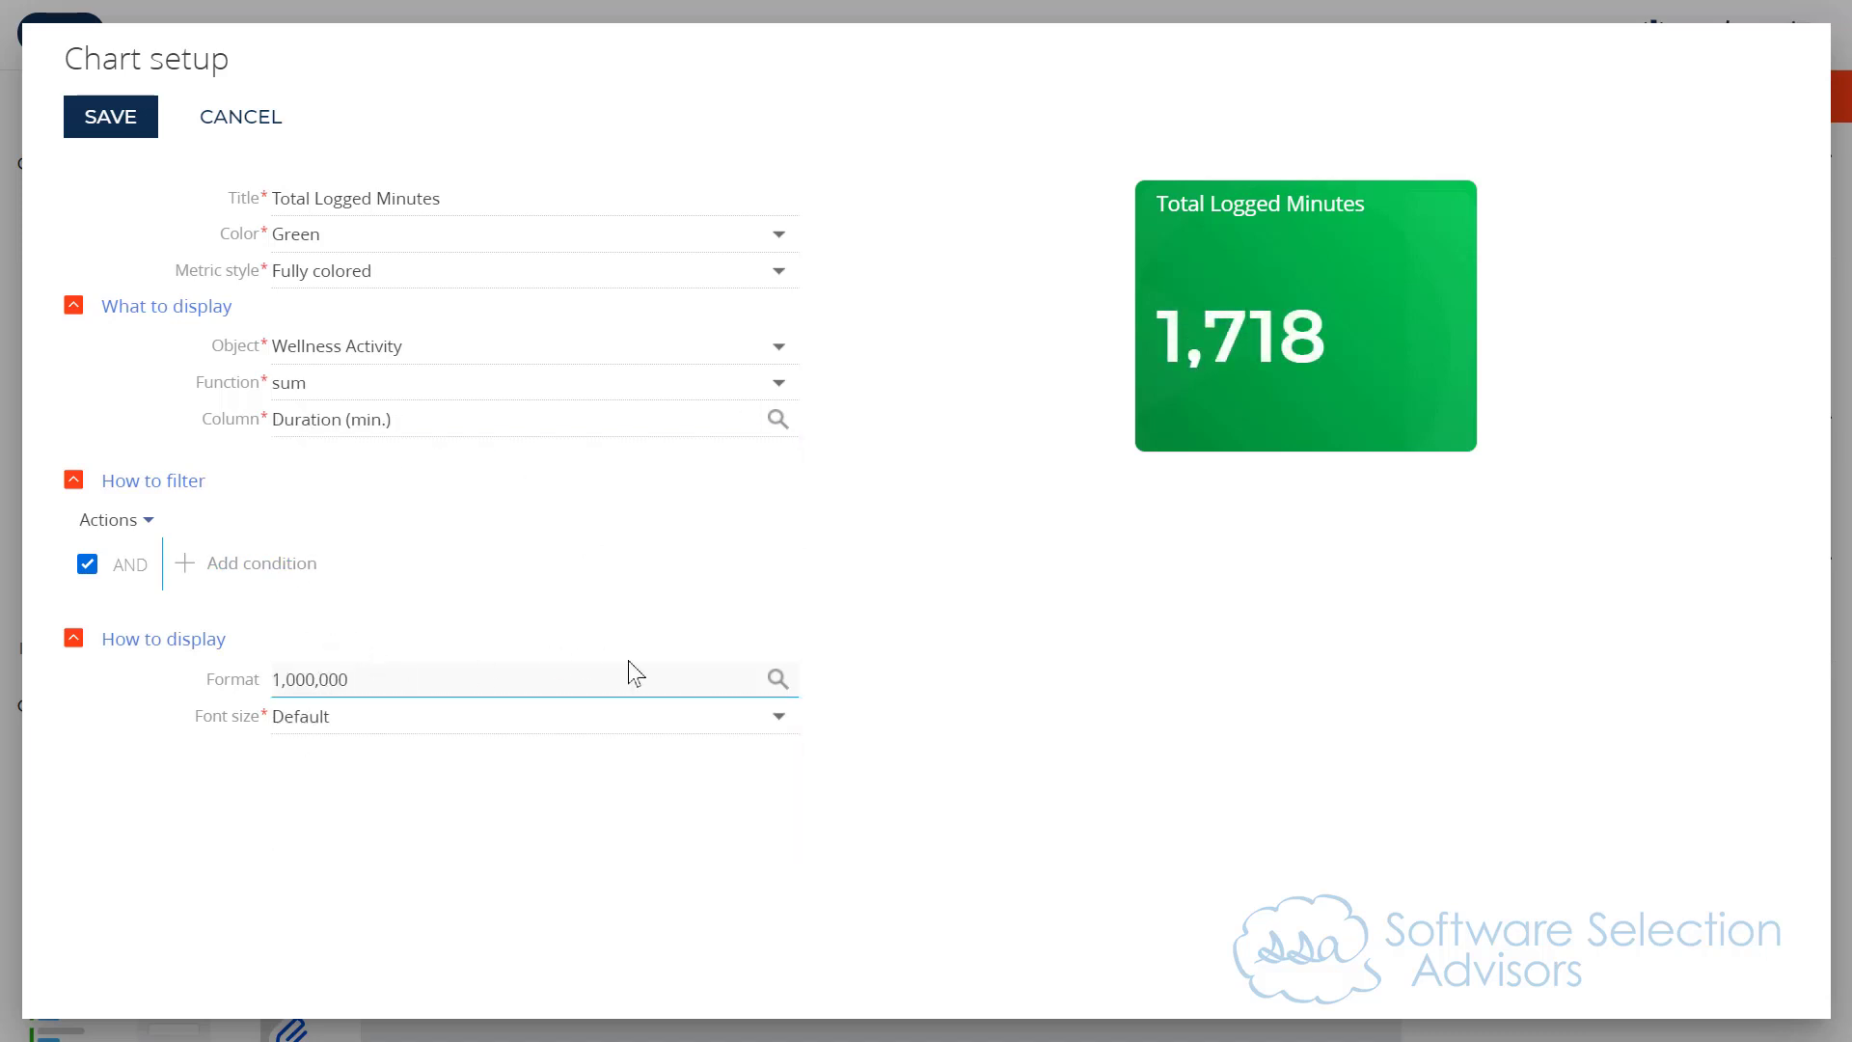
left_click(775, 677)
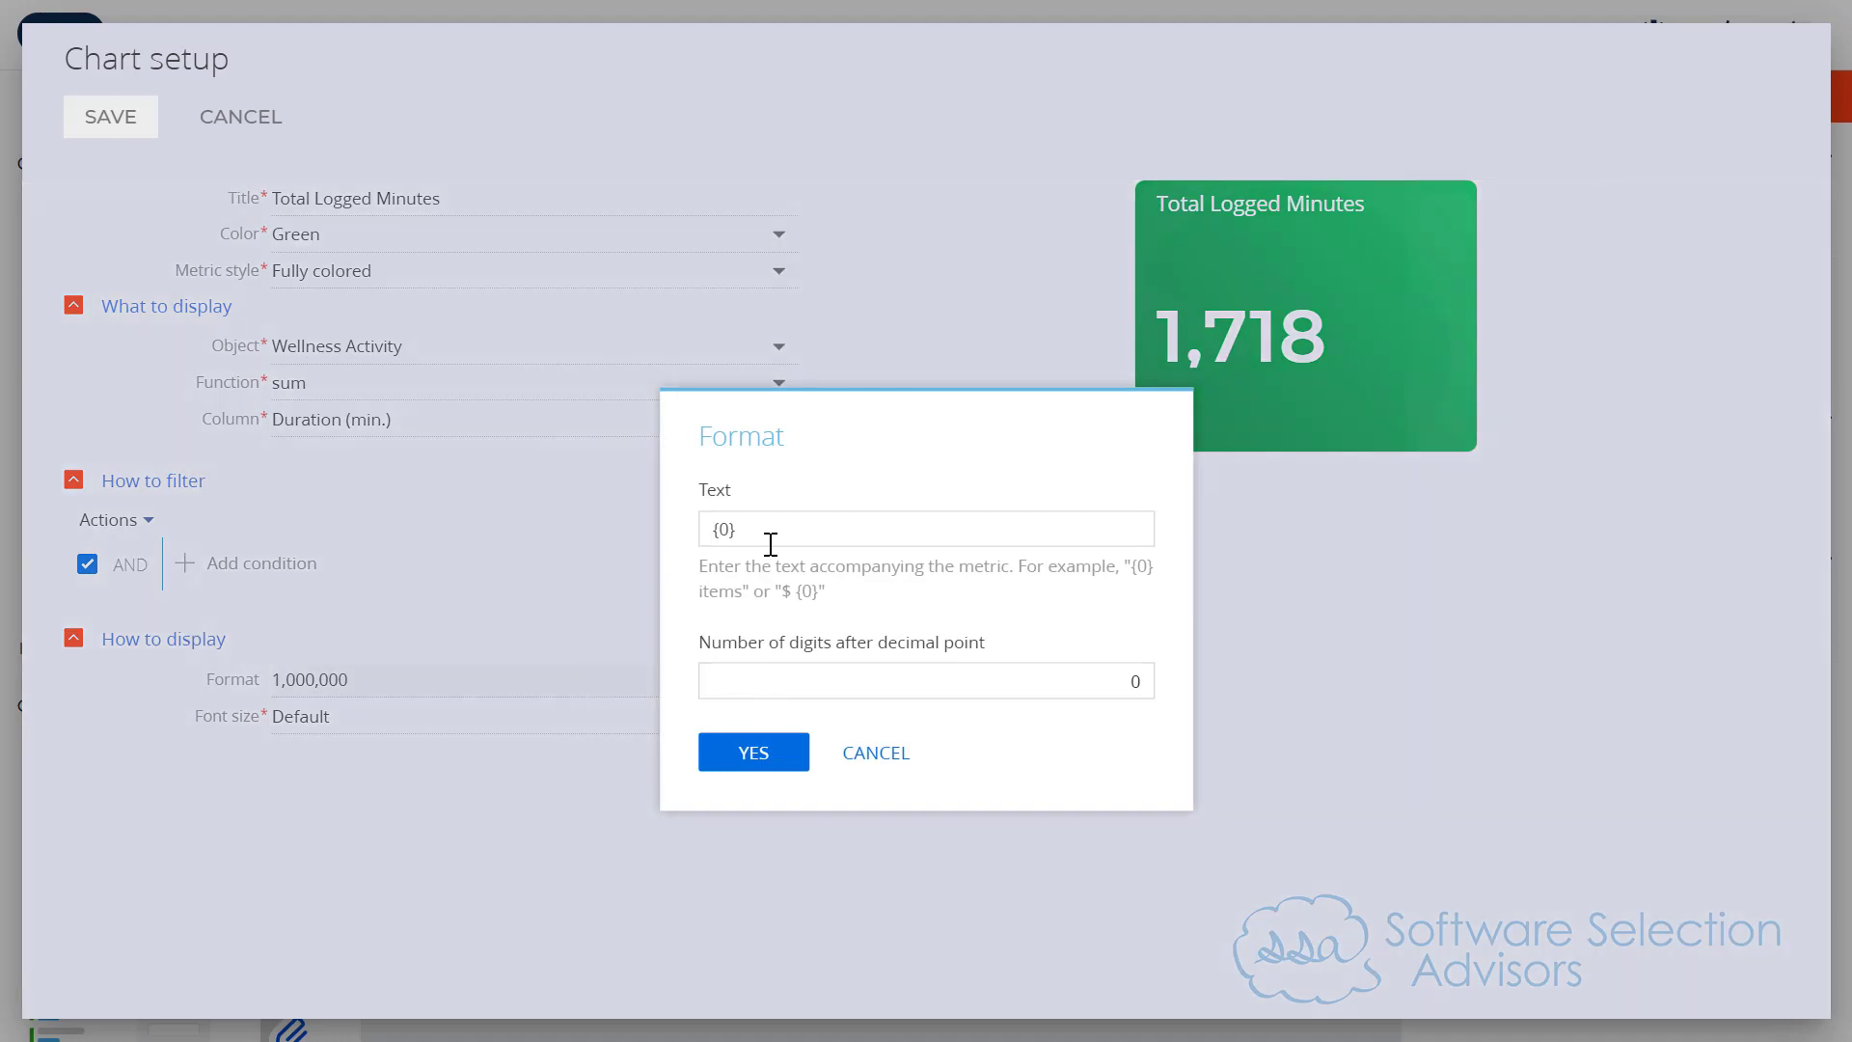
left_click(755, 514)
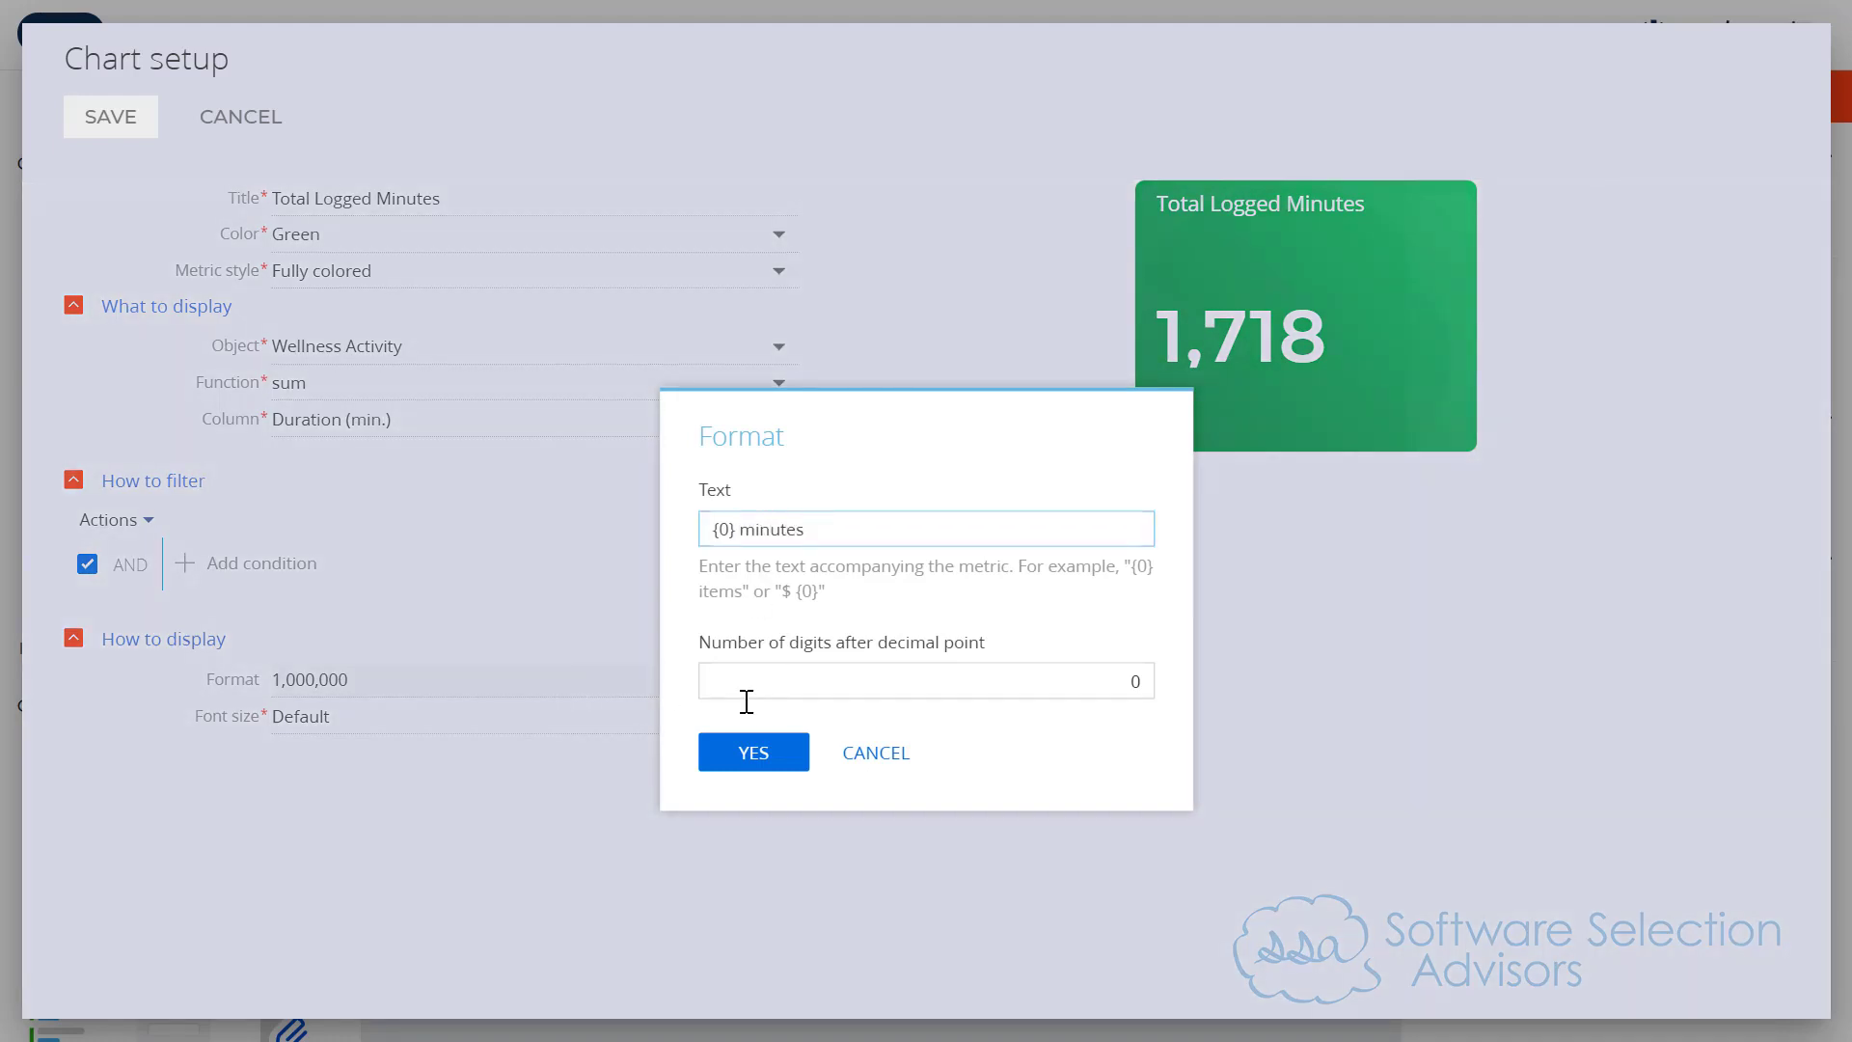
left_click(748, 750)
left_click(504, 719)
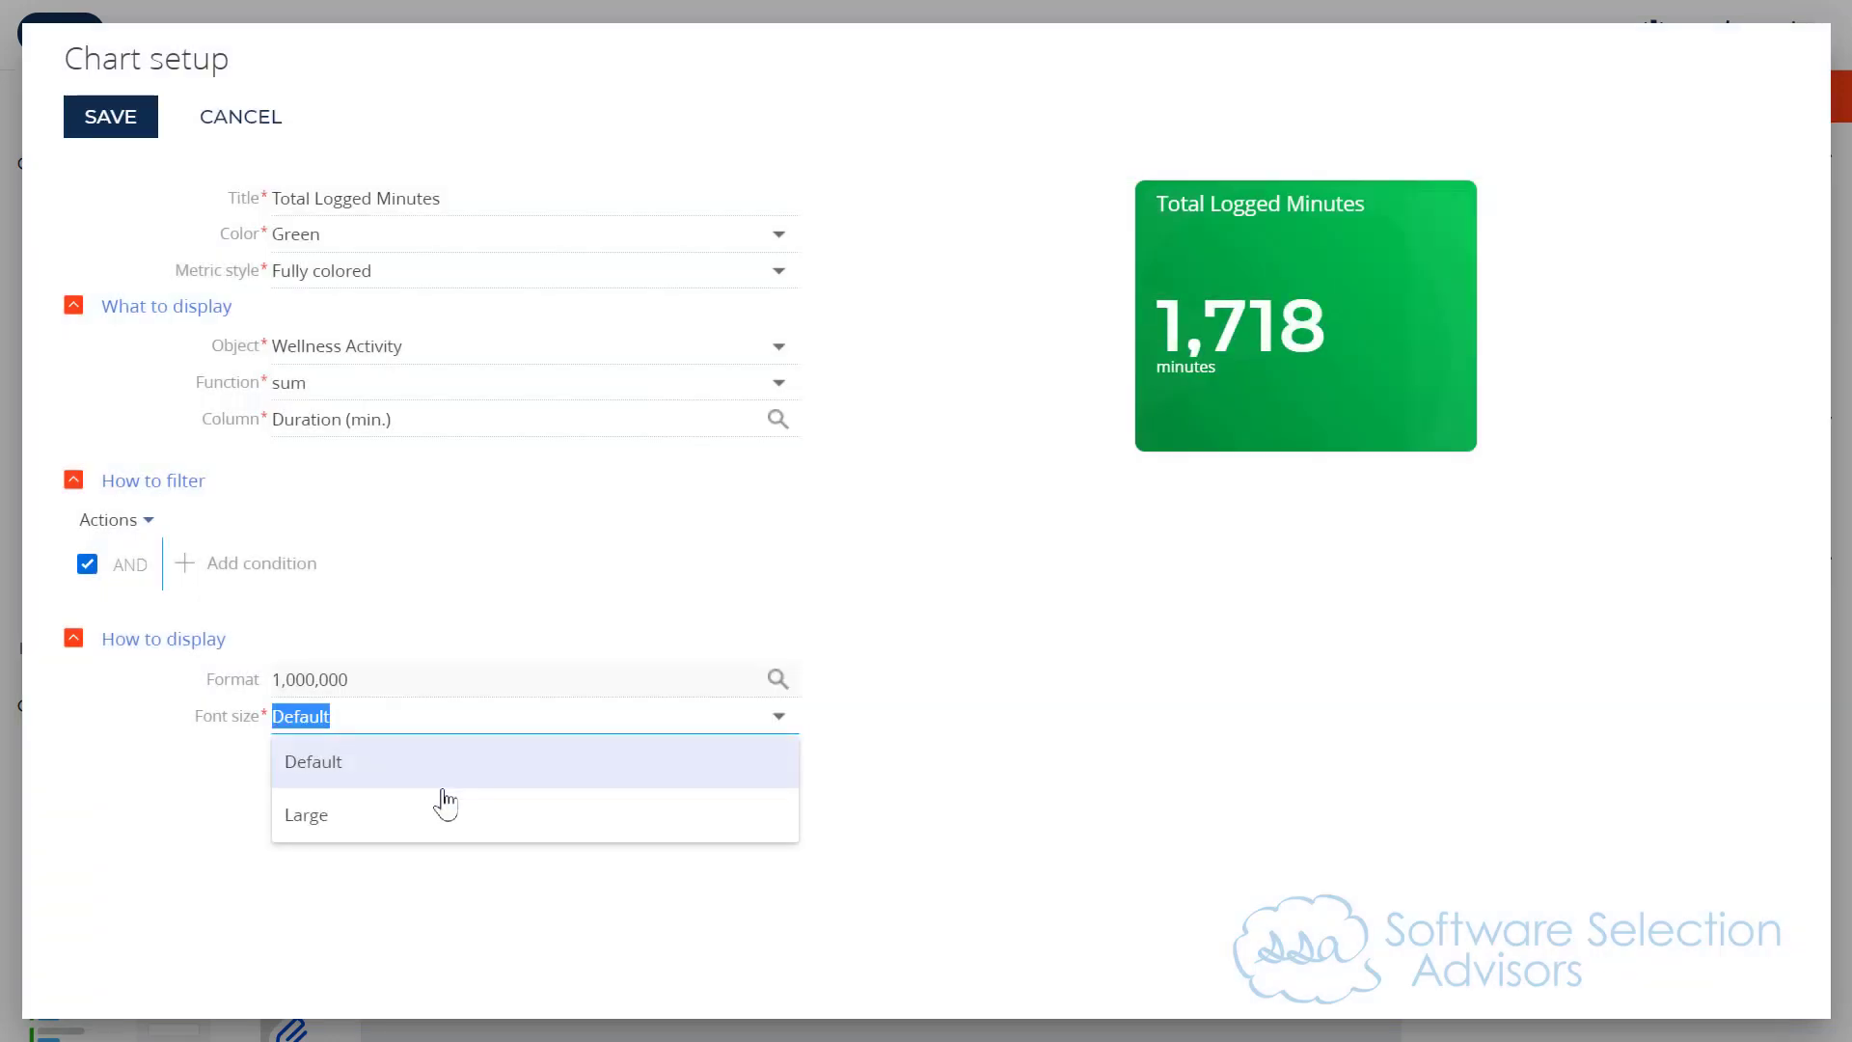
left_click(437, 809)
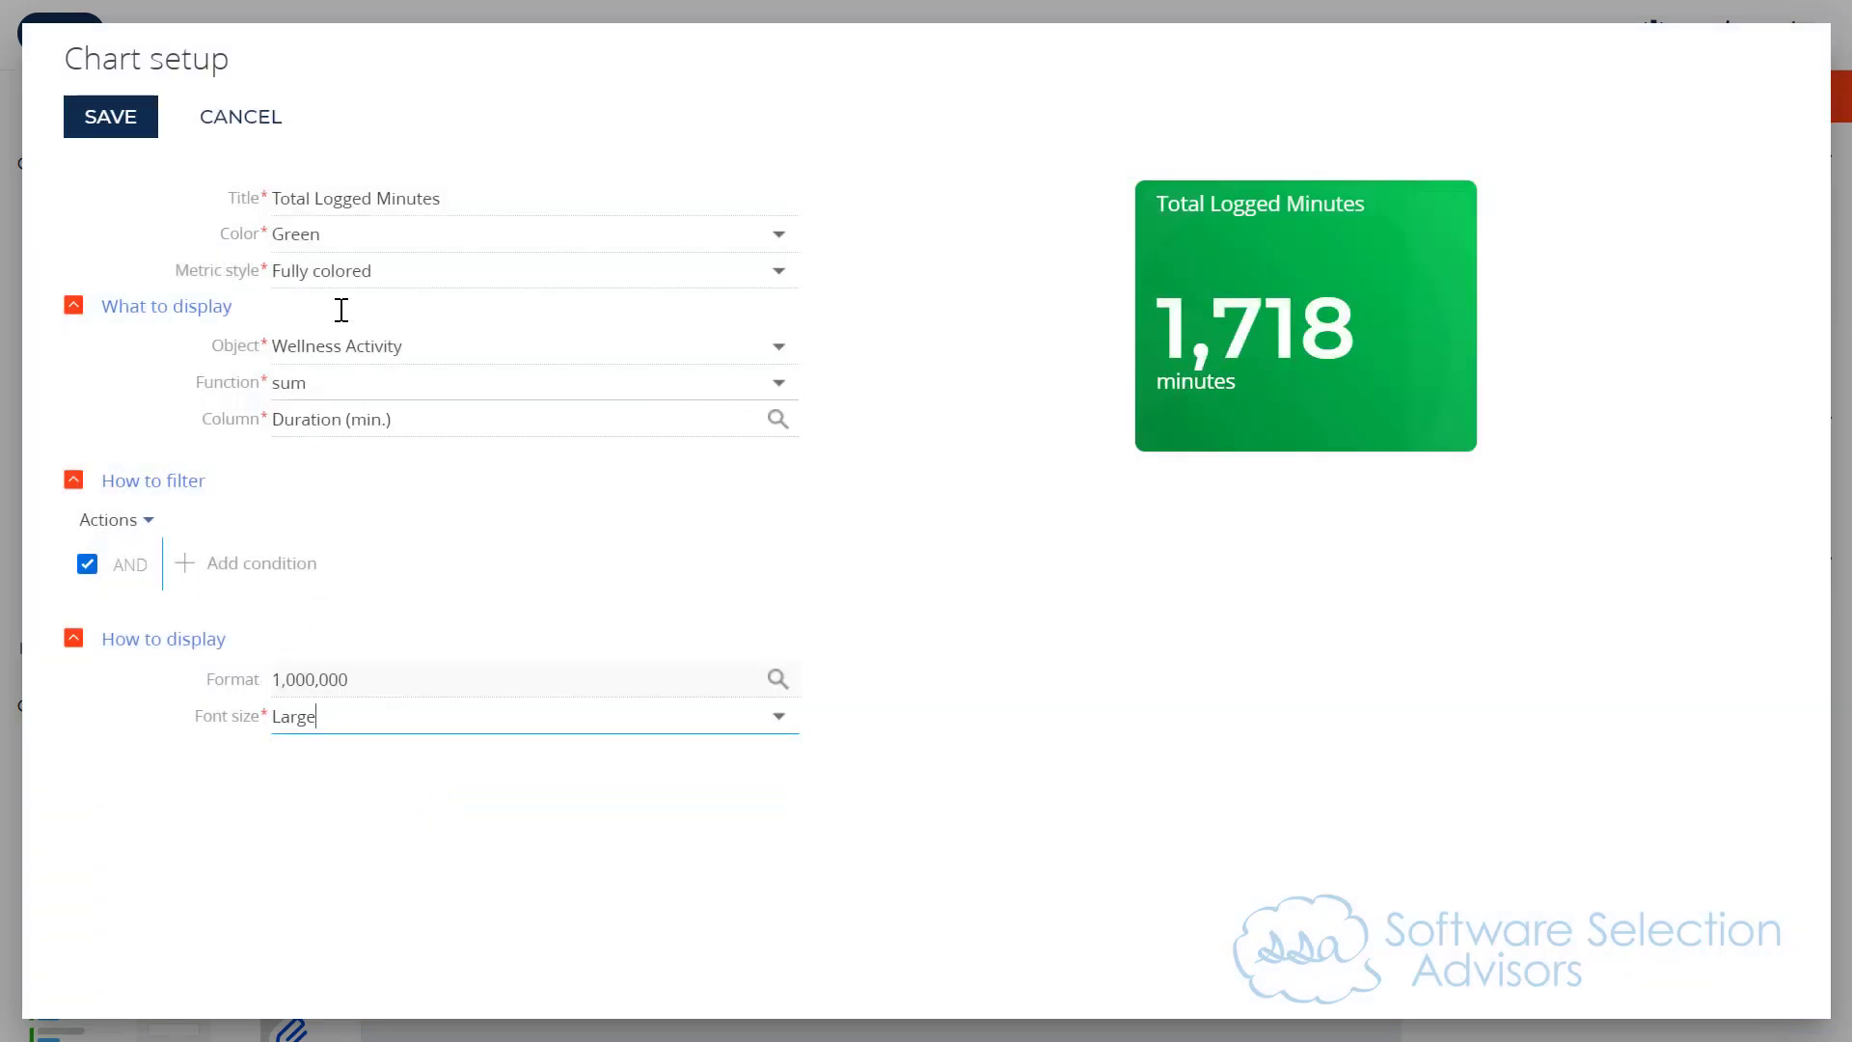
Step: Change the metric's title to Total Duration
left_click_drag(375, 204, 508, 203)
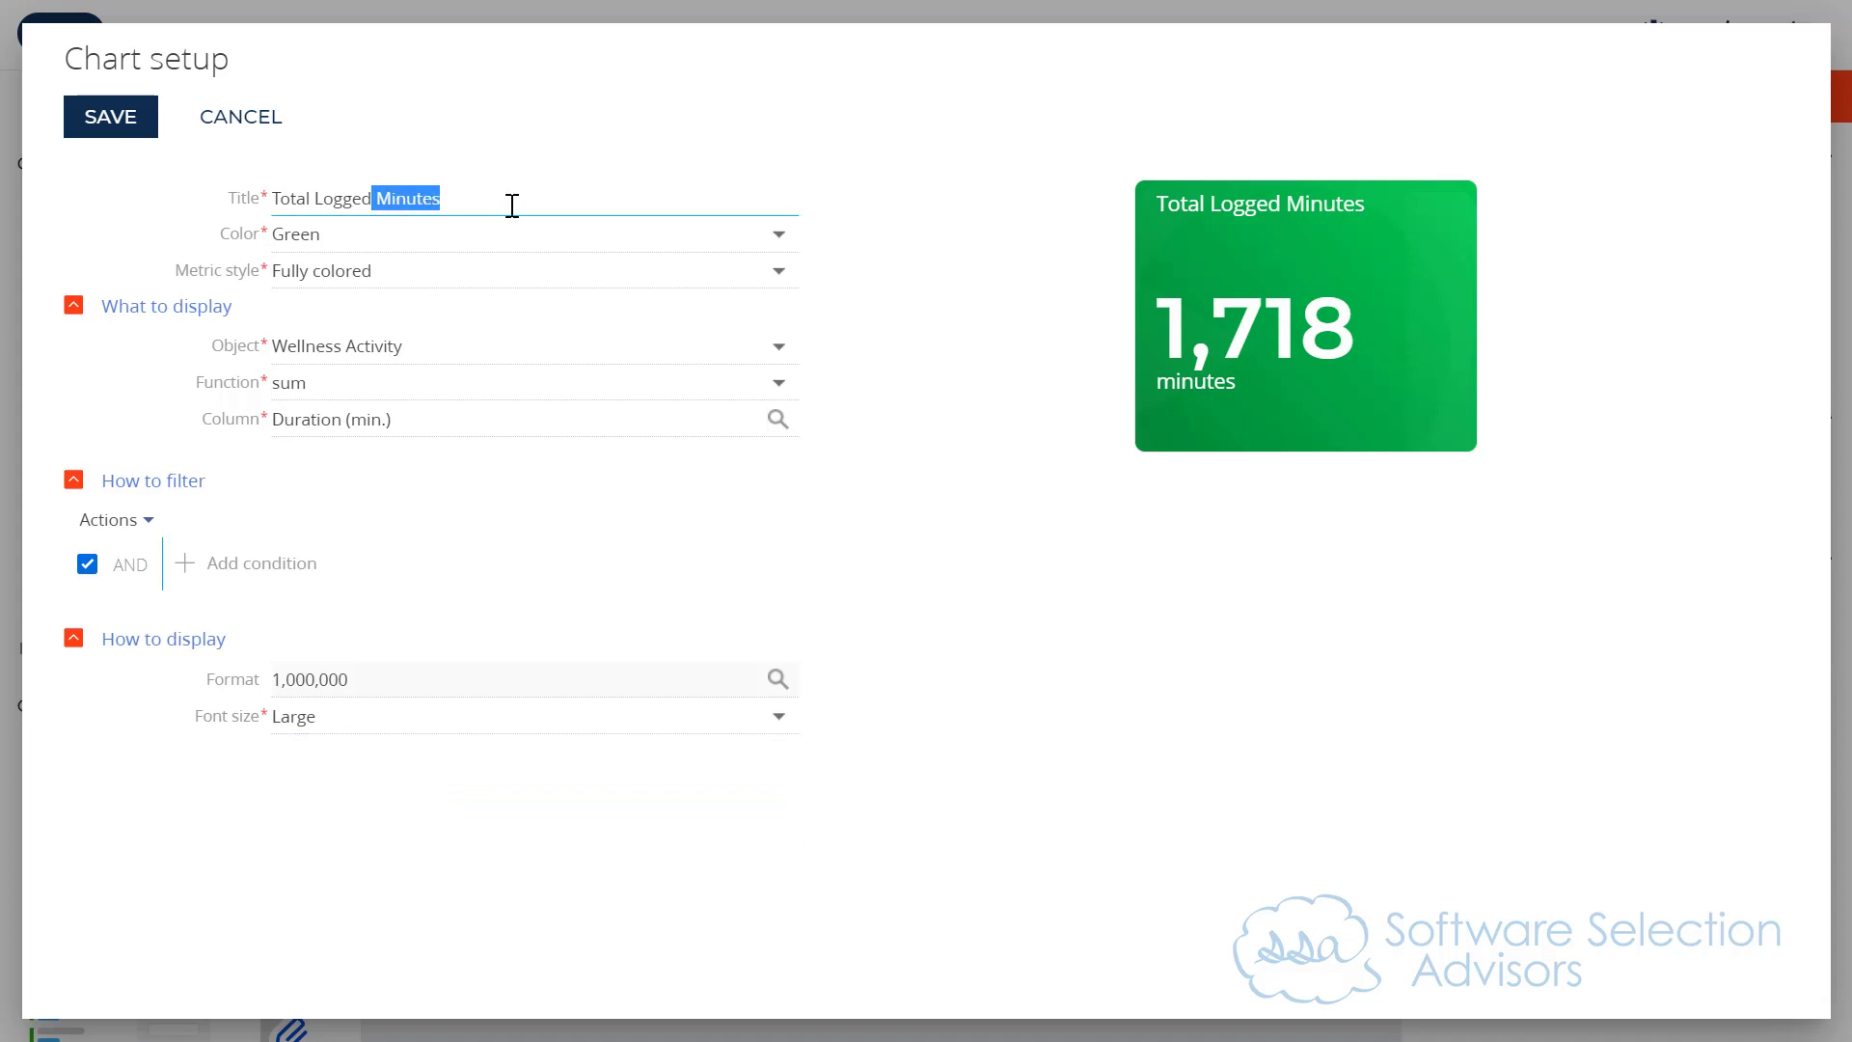
type("Activity")
key("ctrl+a")
type("T")
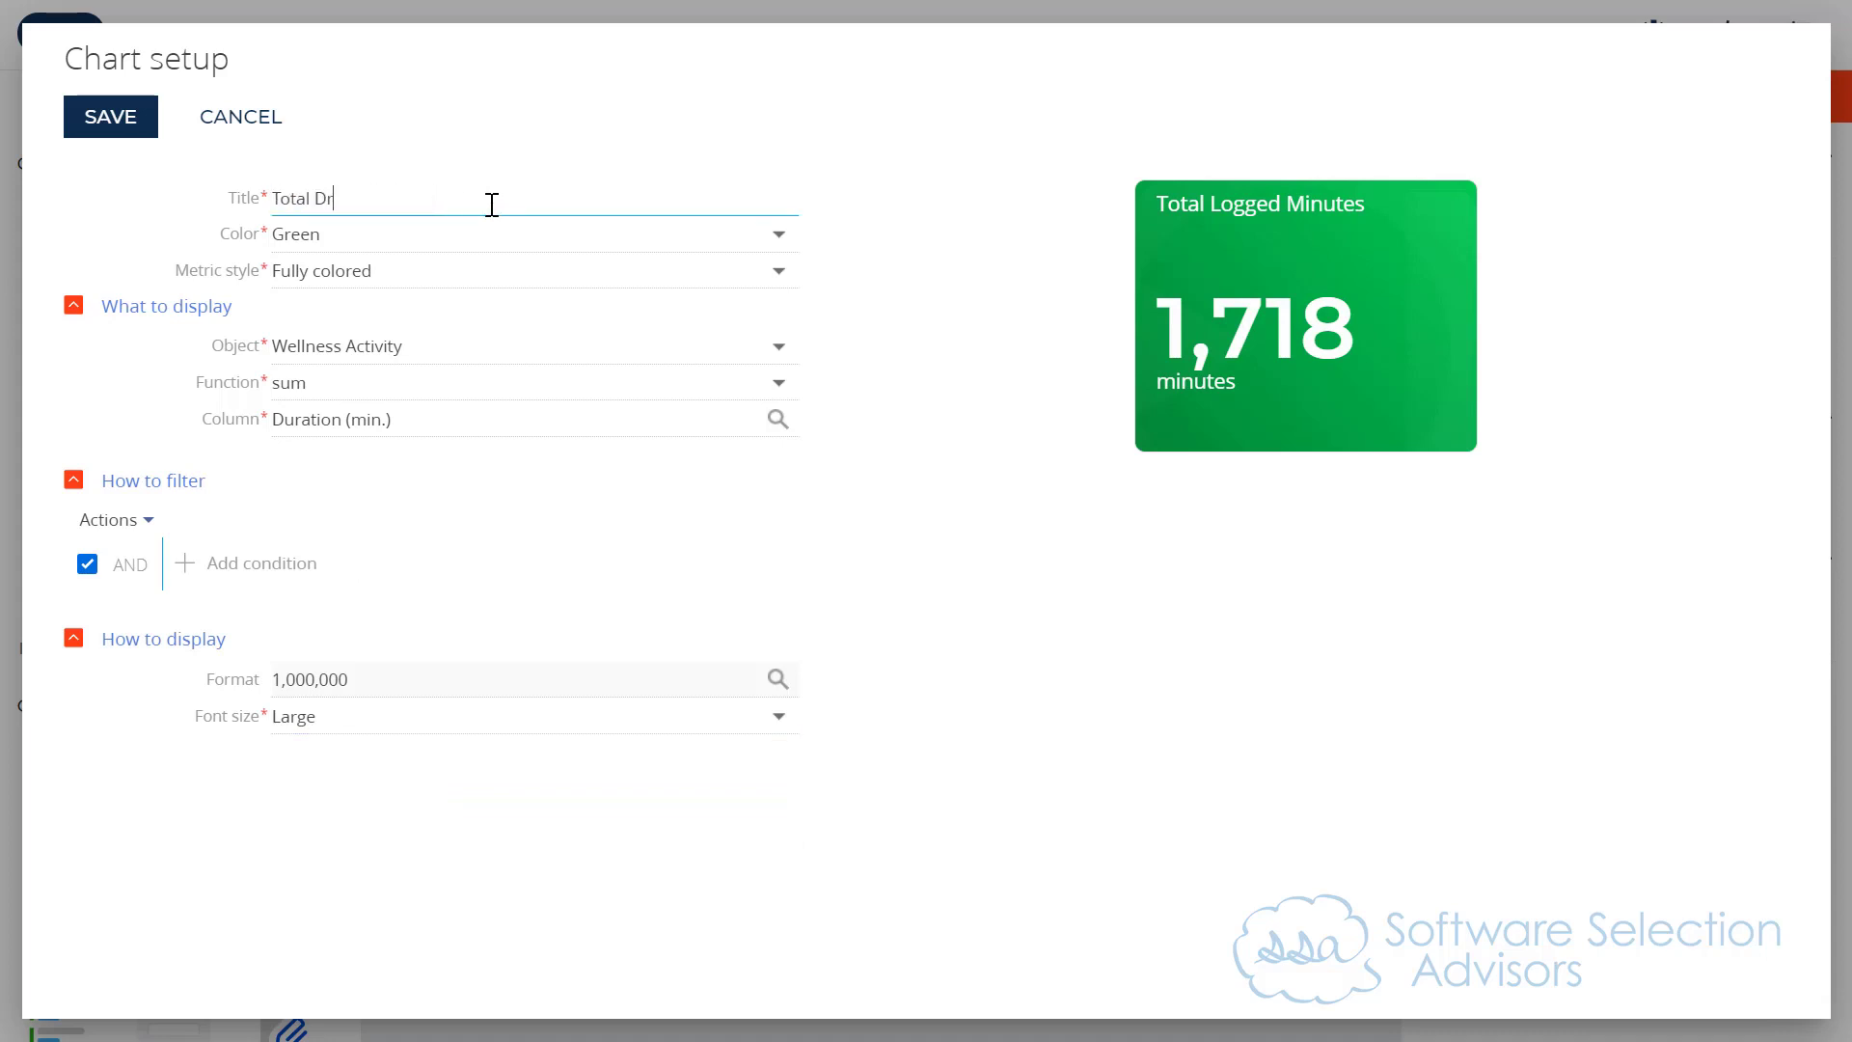
key("Tab")
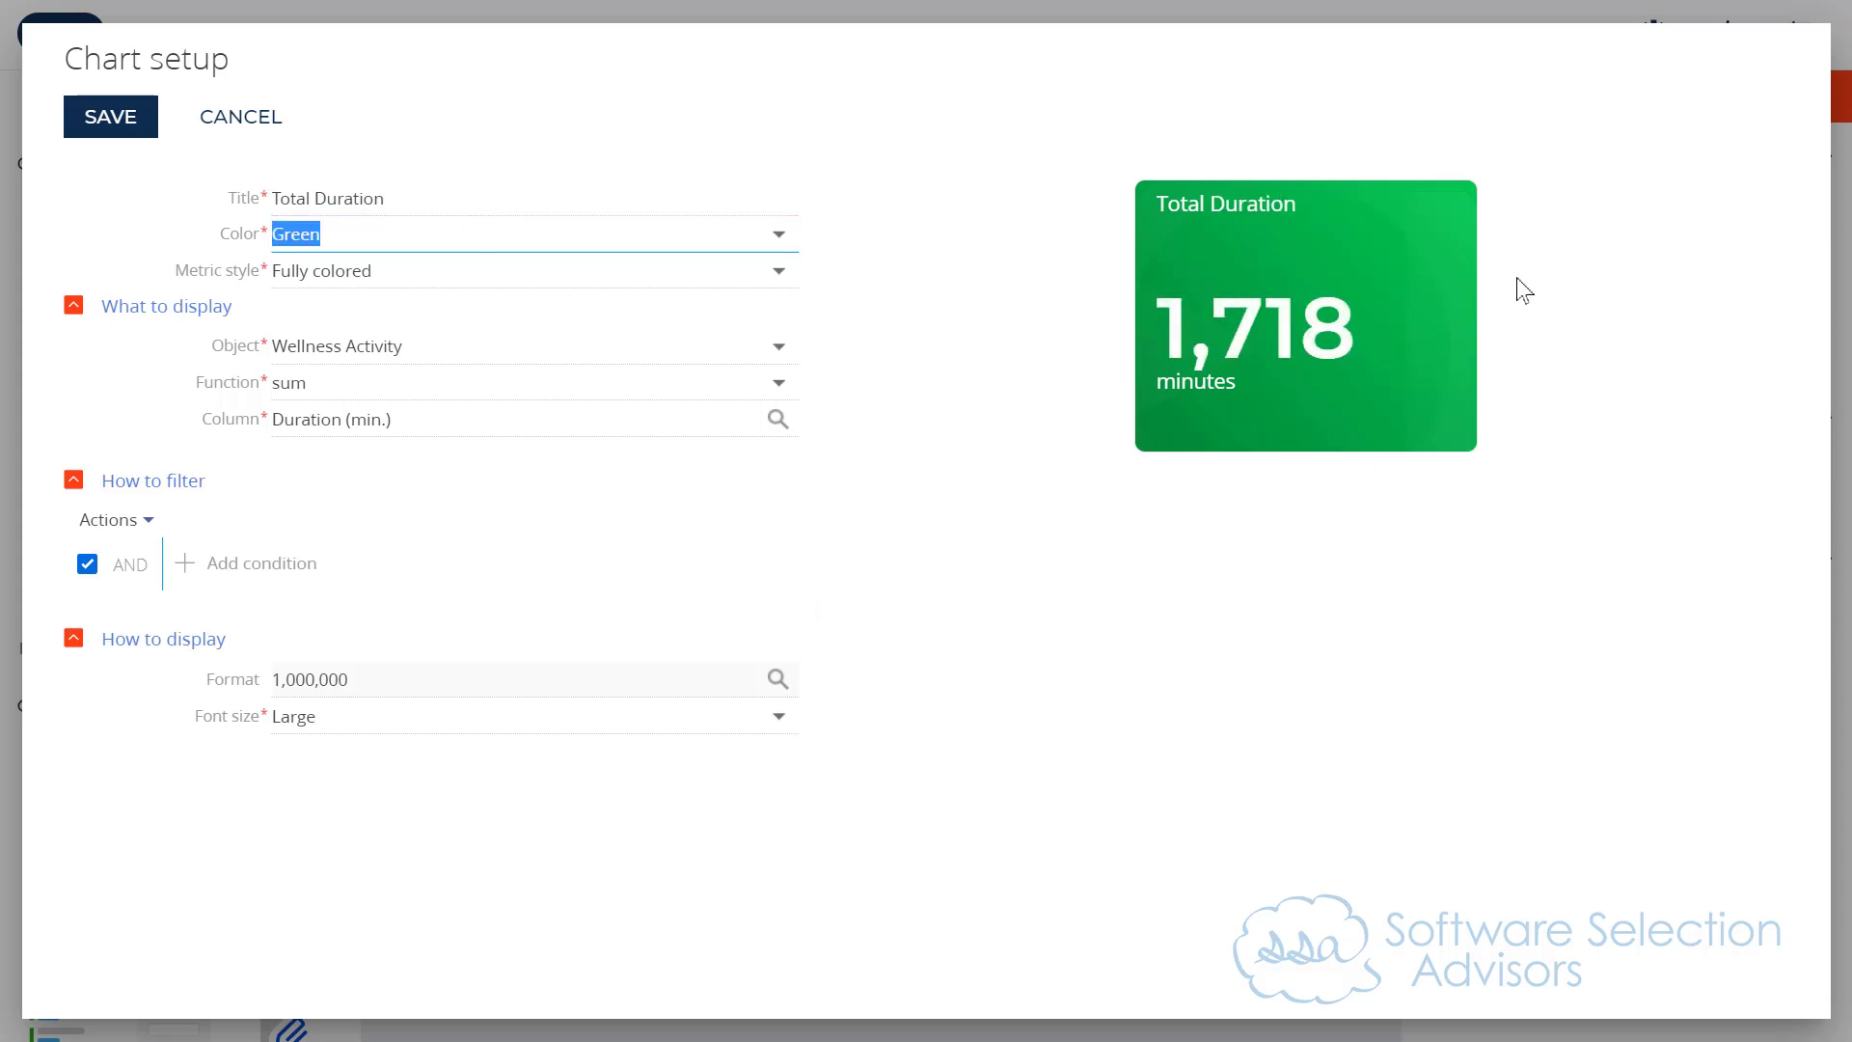
Step: Save the Total Duration metric setup and the Corporate Wellness desktop, and close the designer
left_click(123, 116)
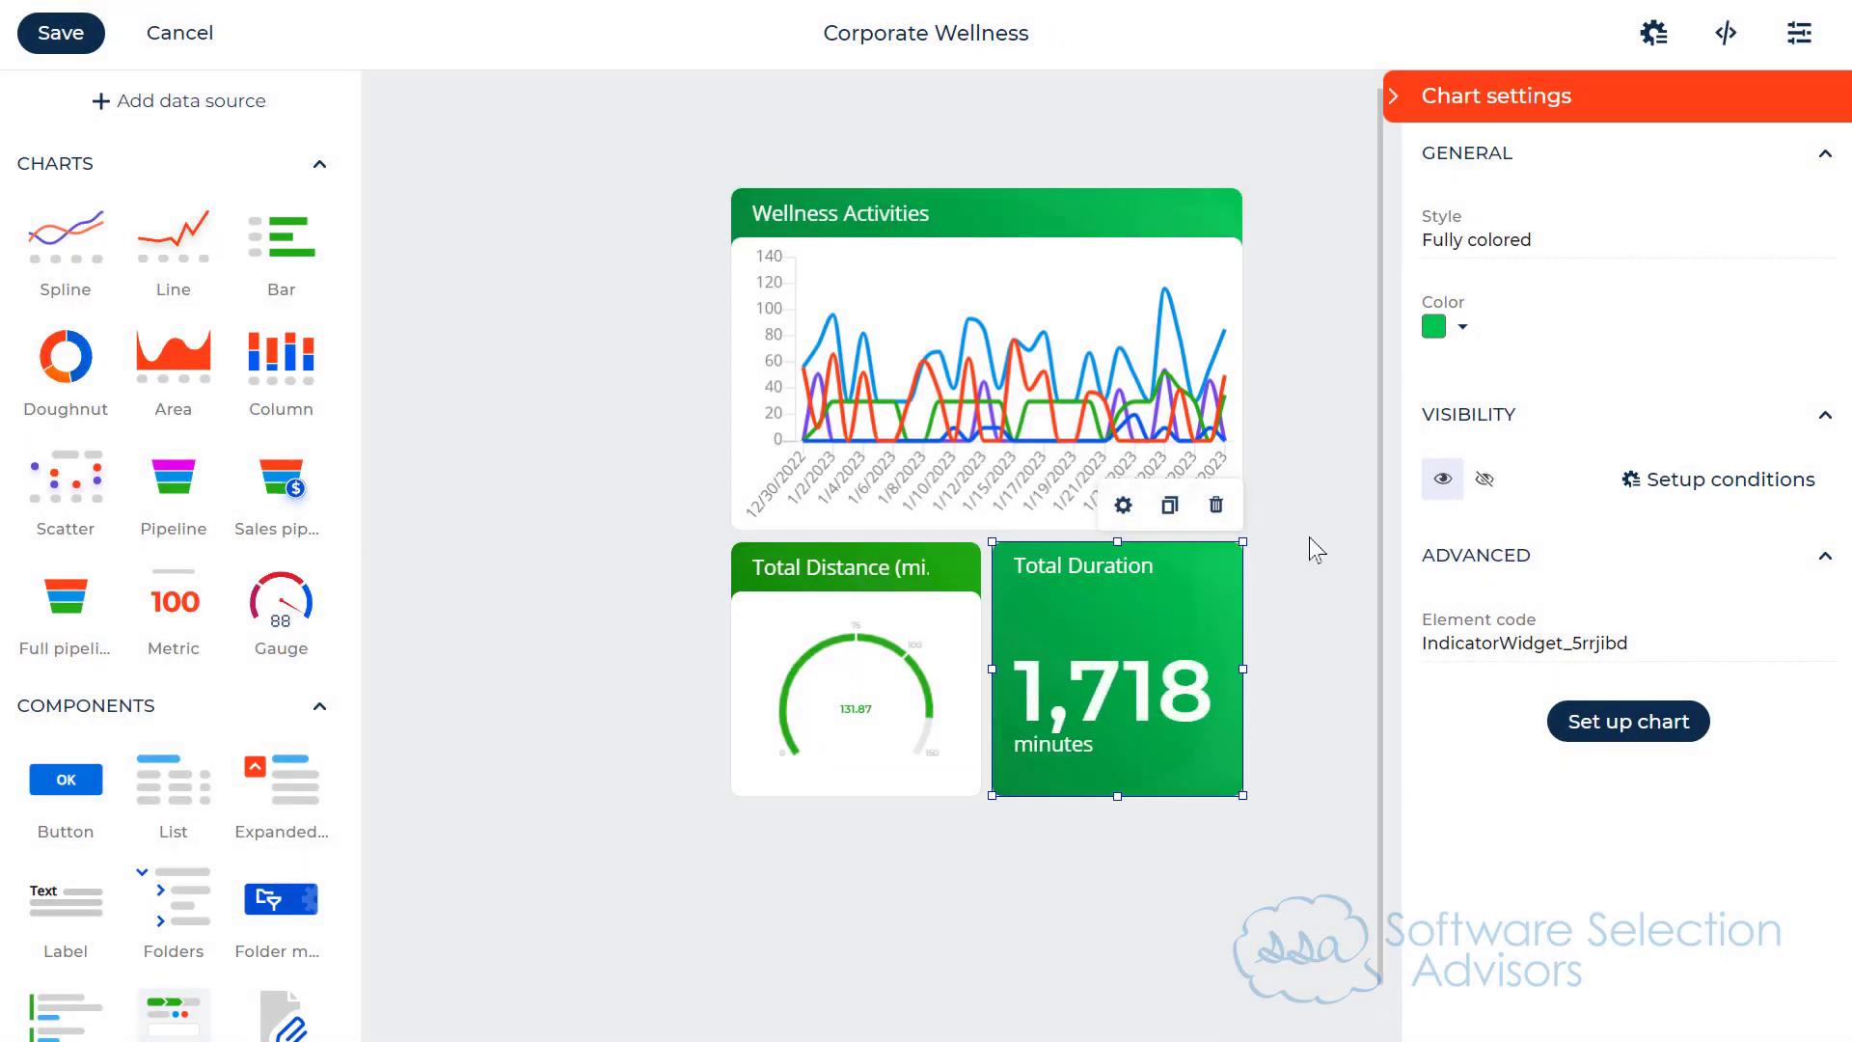
left_click(85, 39)
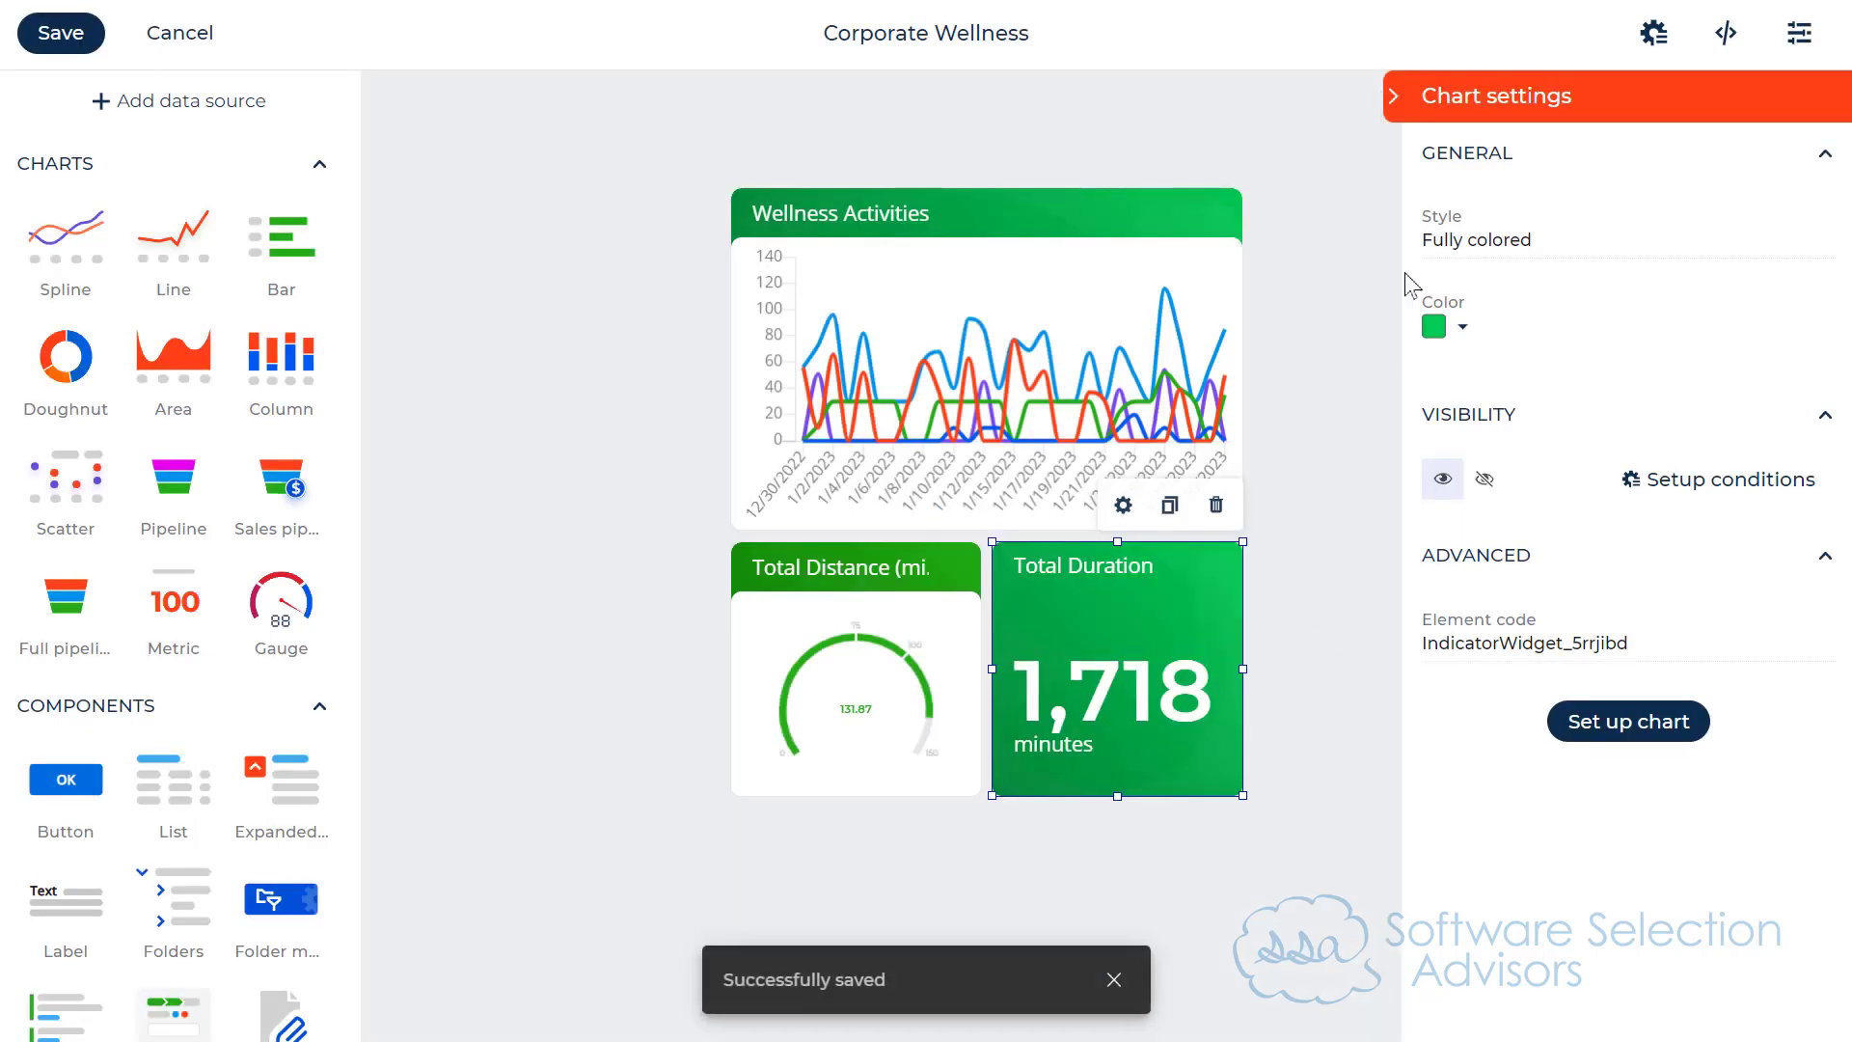
left_click(177, 34)
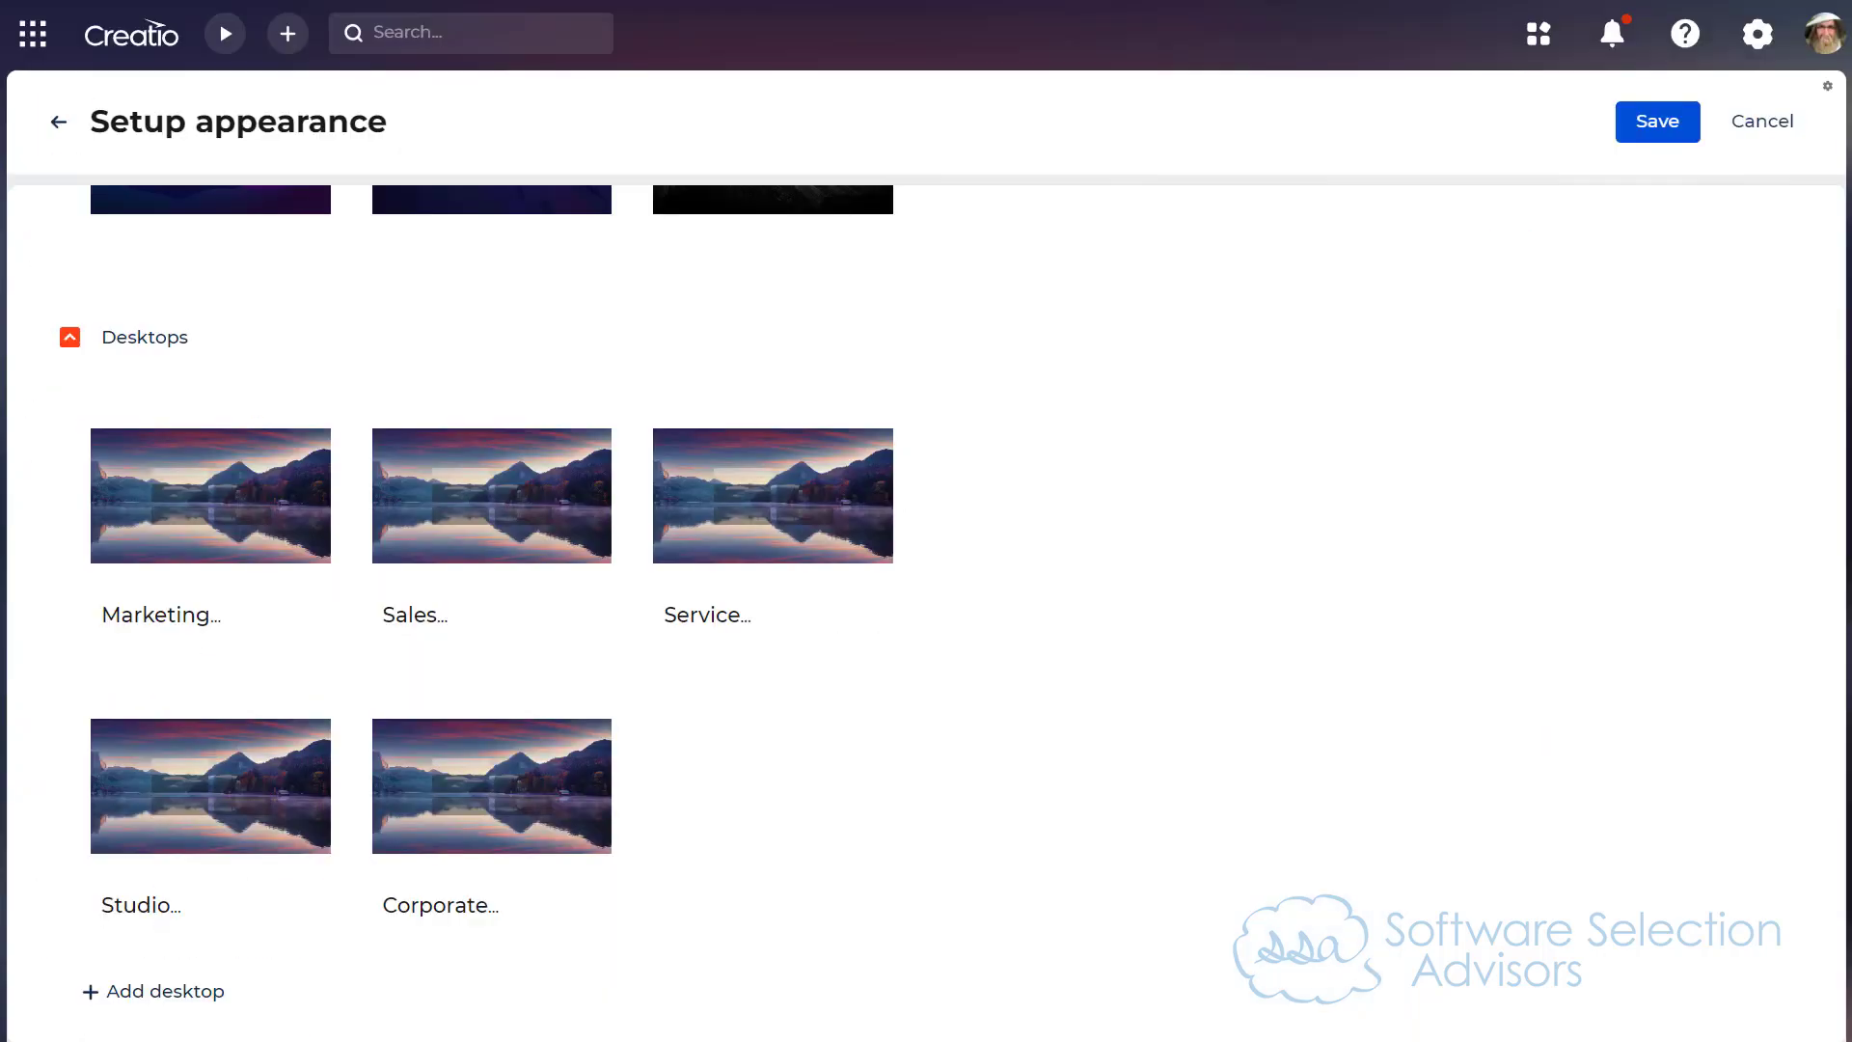
Step: View the Corporate Wellness desktop on the home page and examine the Wellness Activities chart's data points
left_click(33, 37)
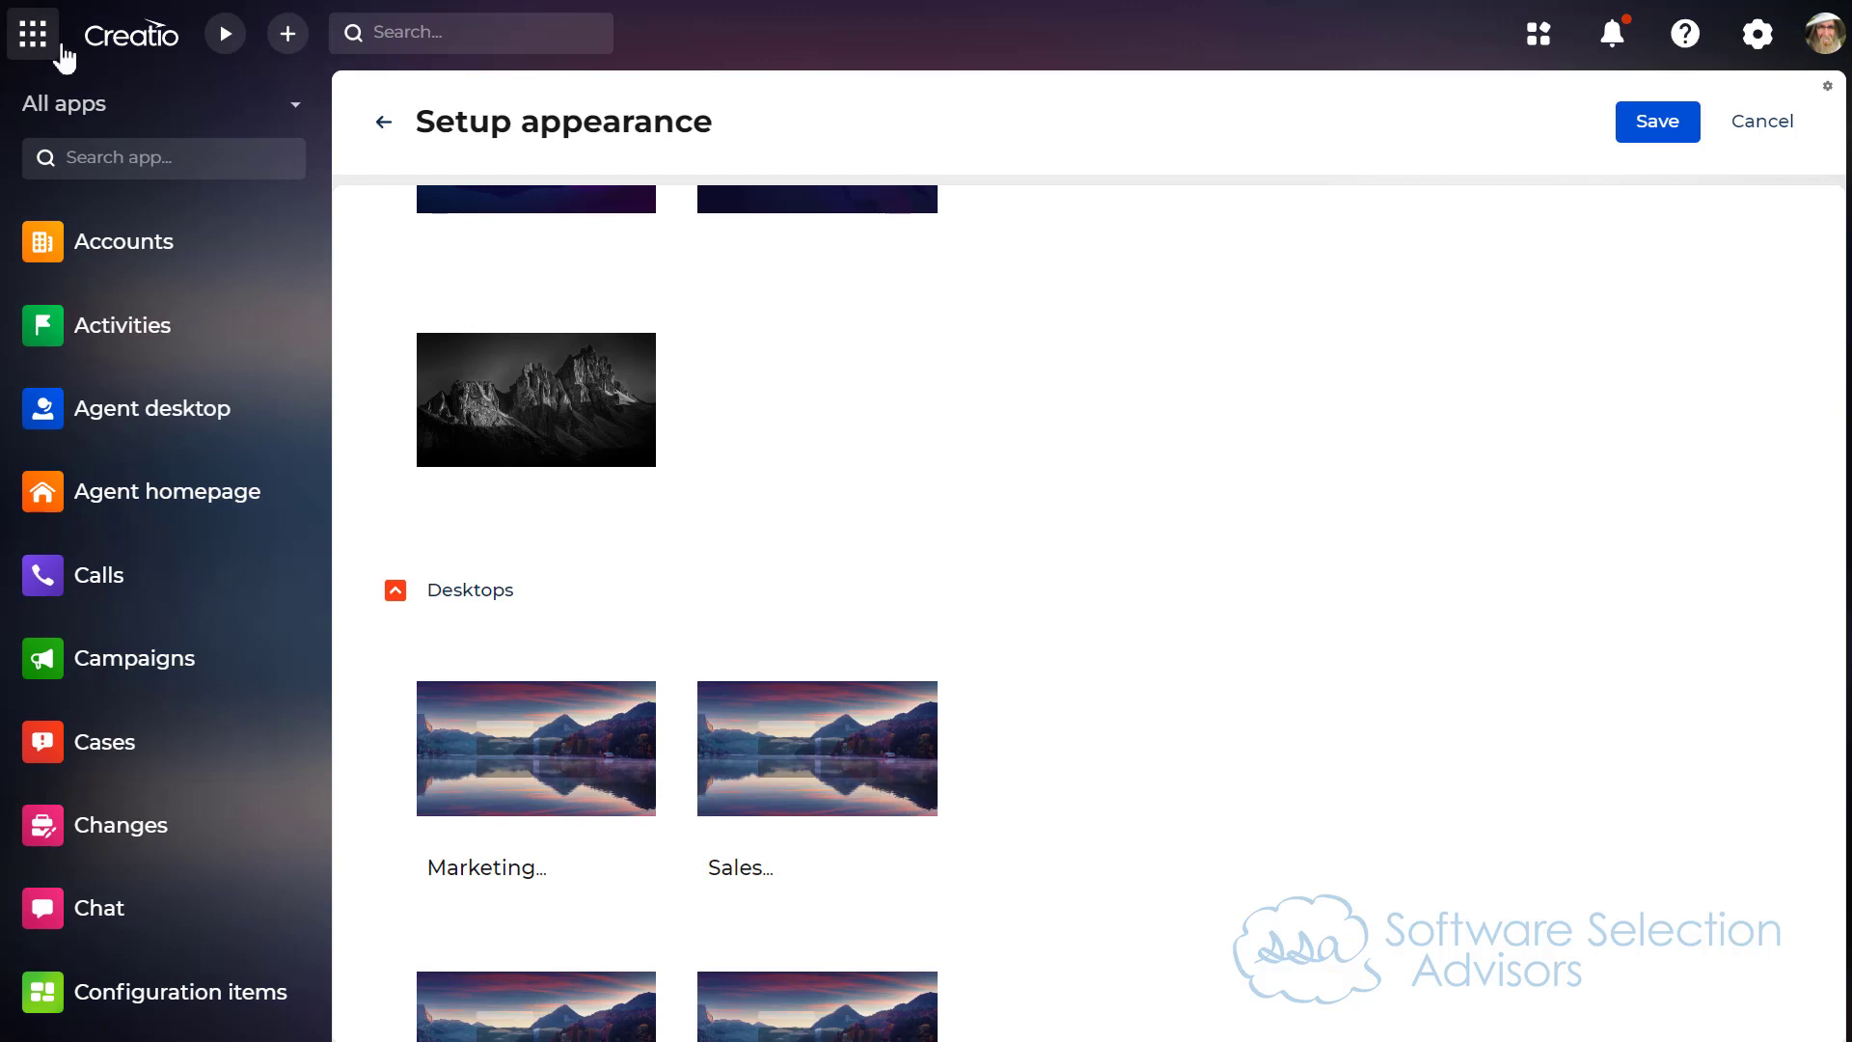
left_click(115, 37)
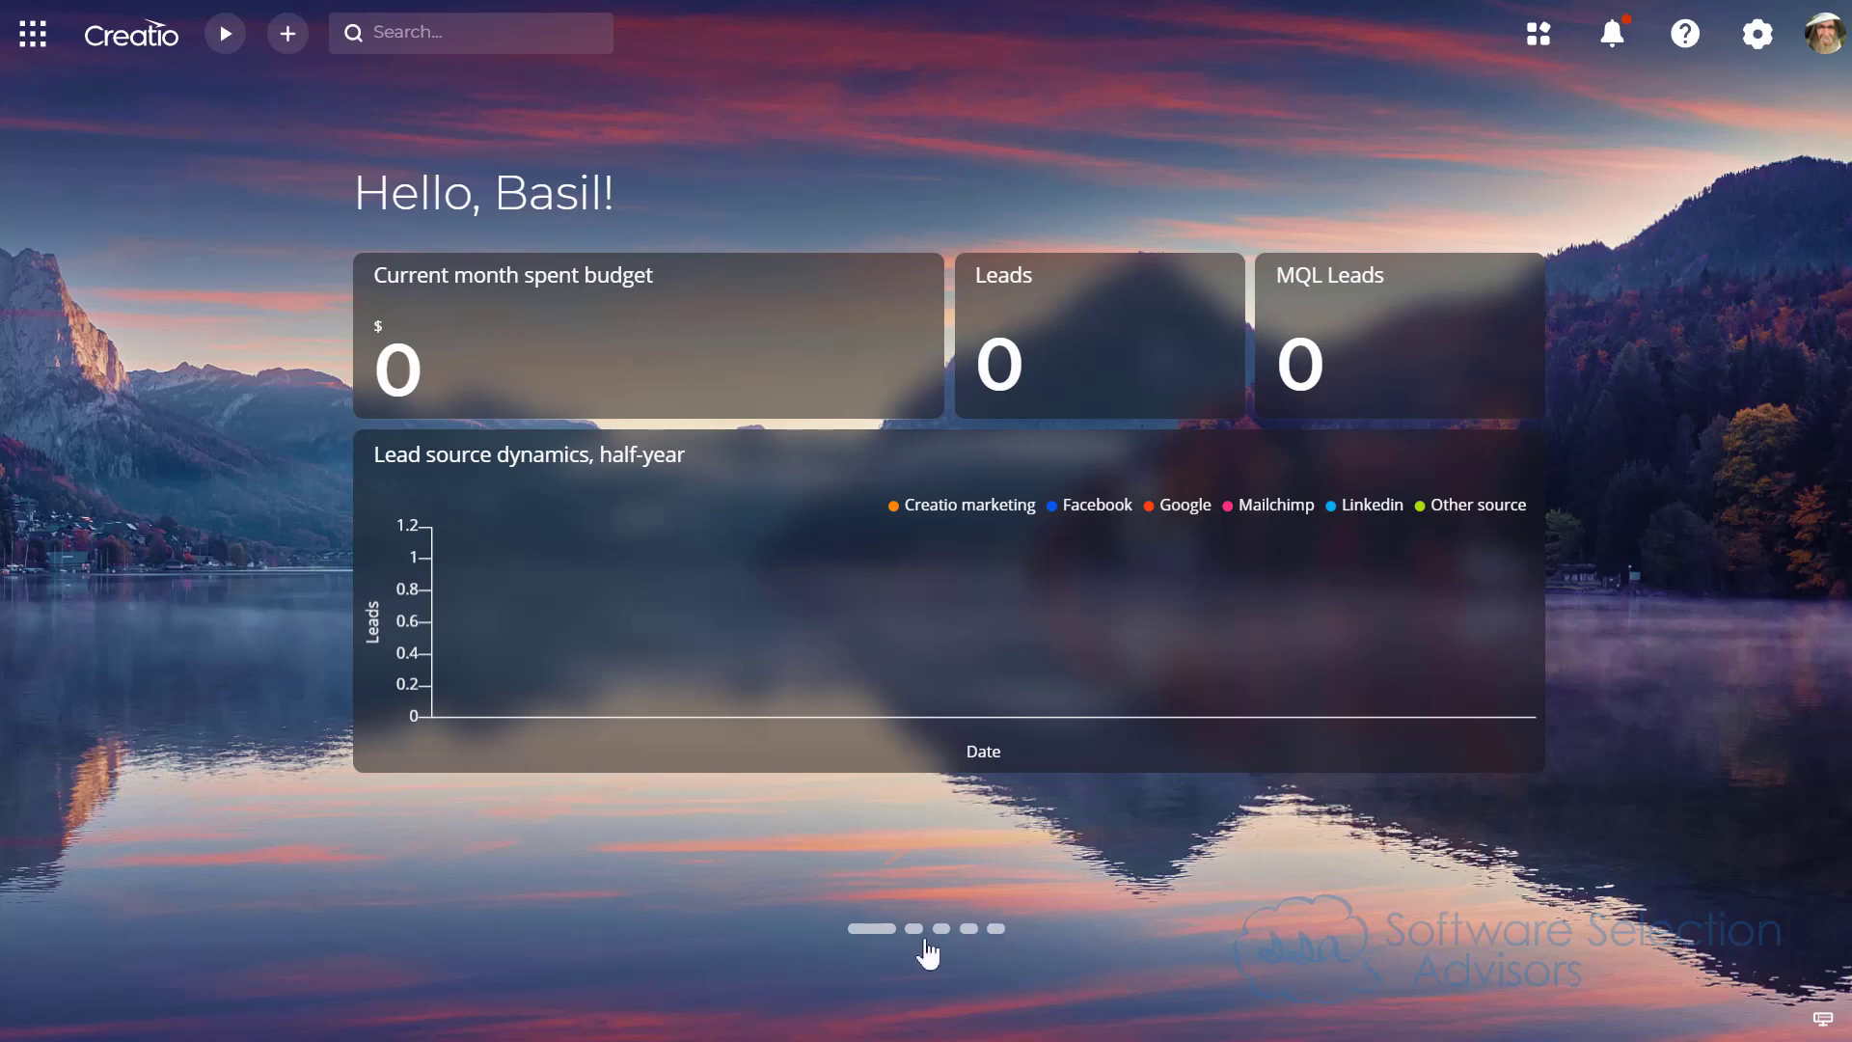
left_click(997, 929)
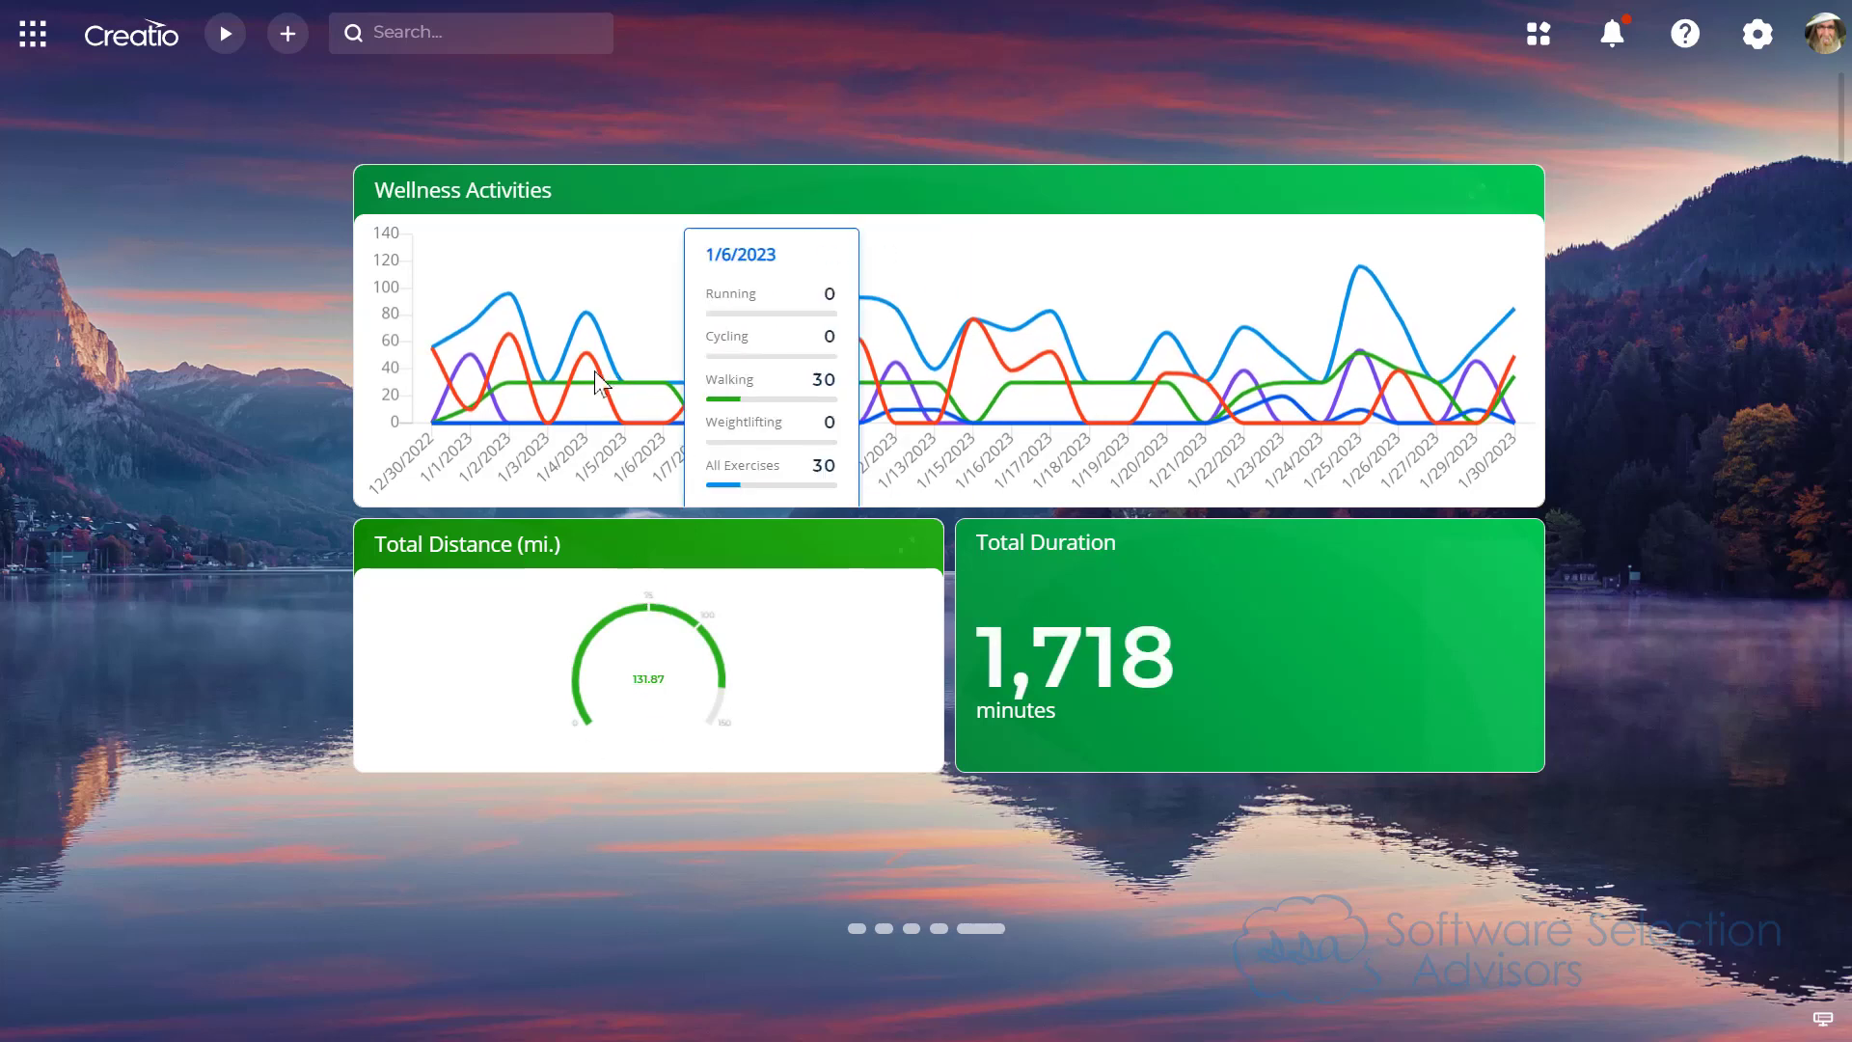
mouse_move(428, 386)
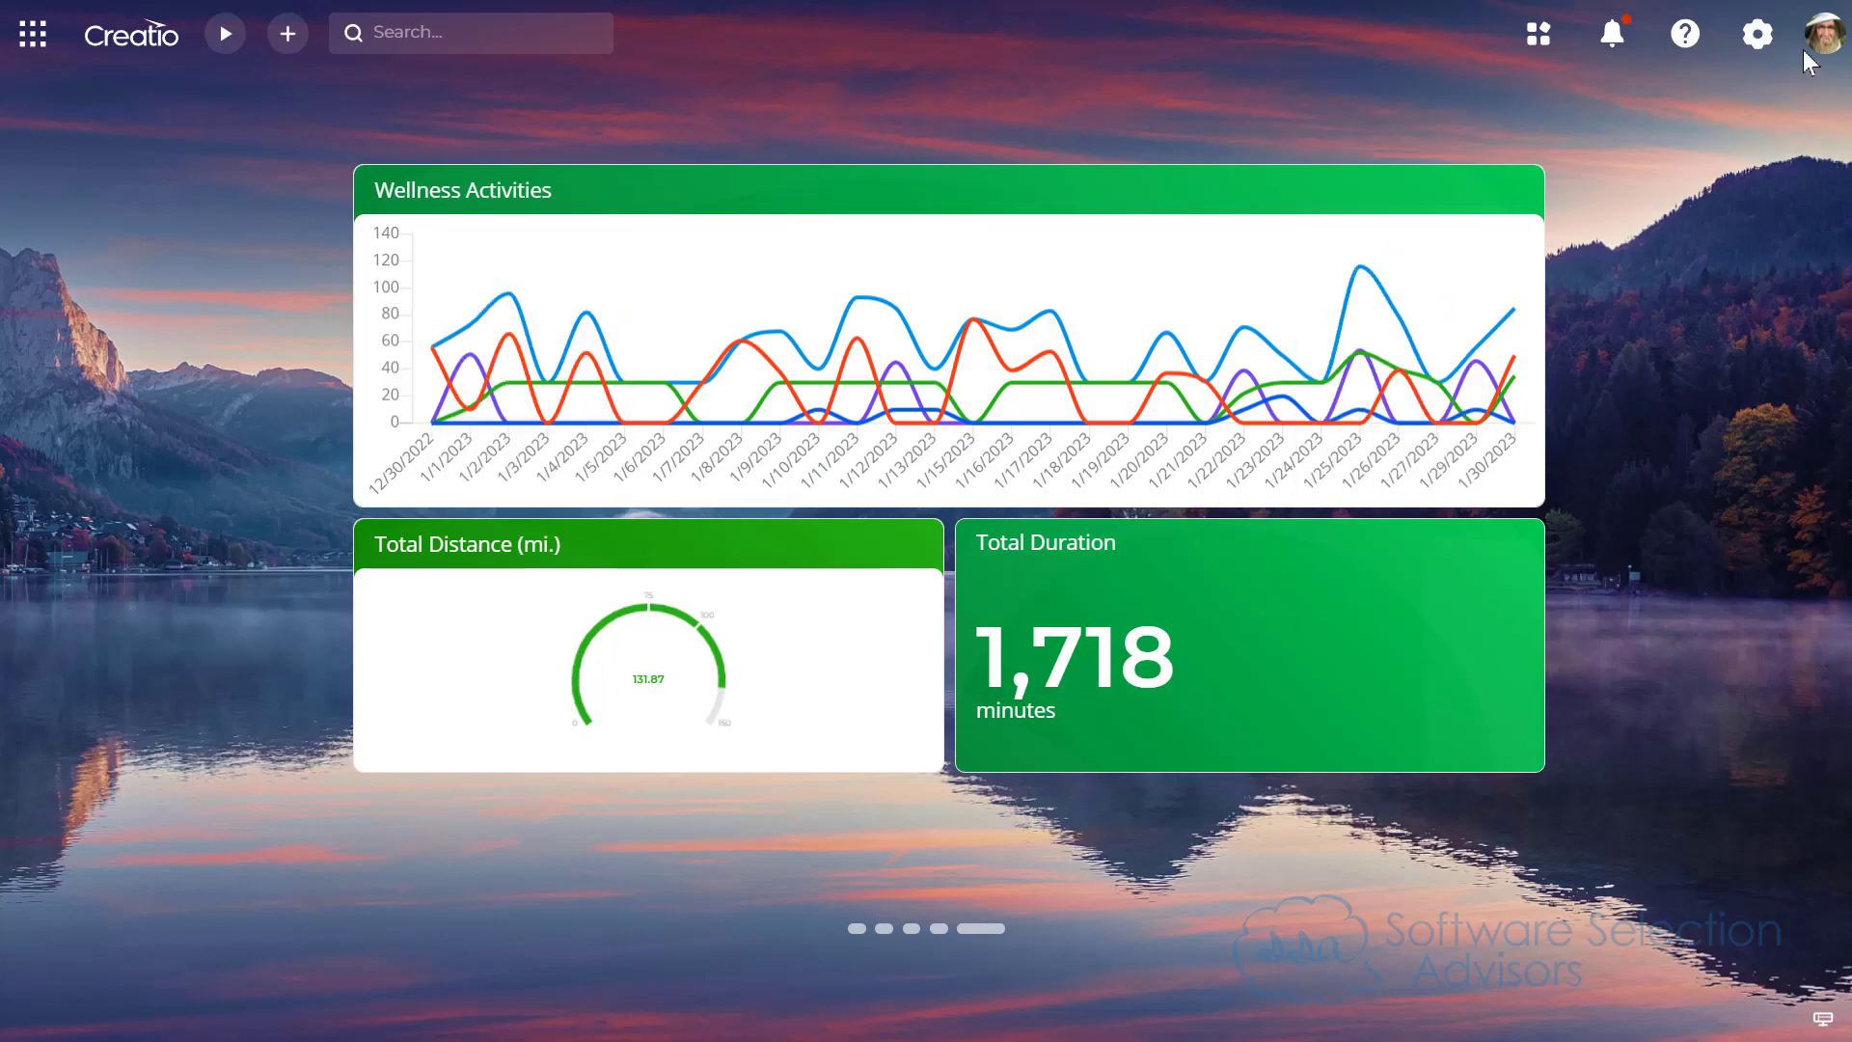
Step: Reopen the Corporate Wellness desktop for editing from the appearance setup in the system settings
left_click(1758, 33)
scroll(521, 575, "down", 10)
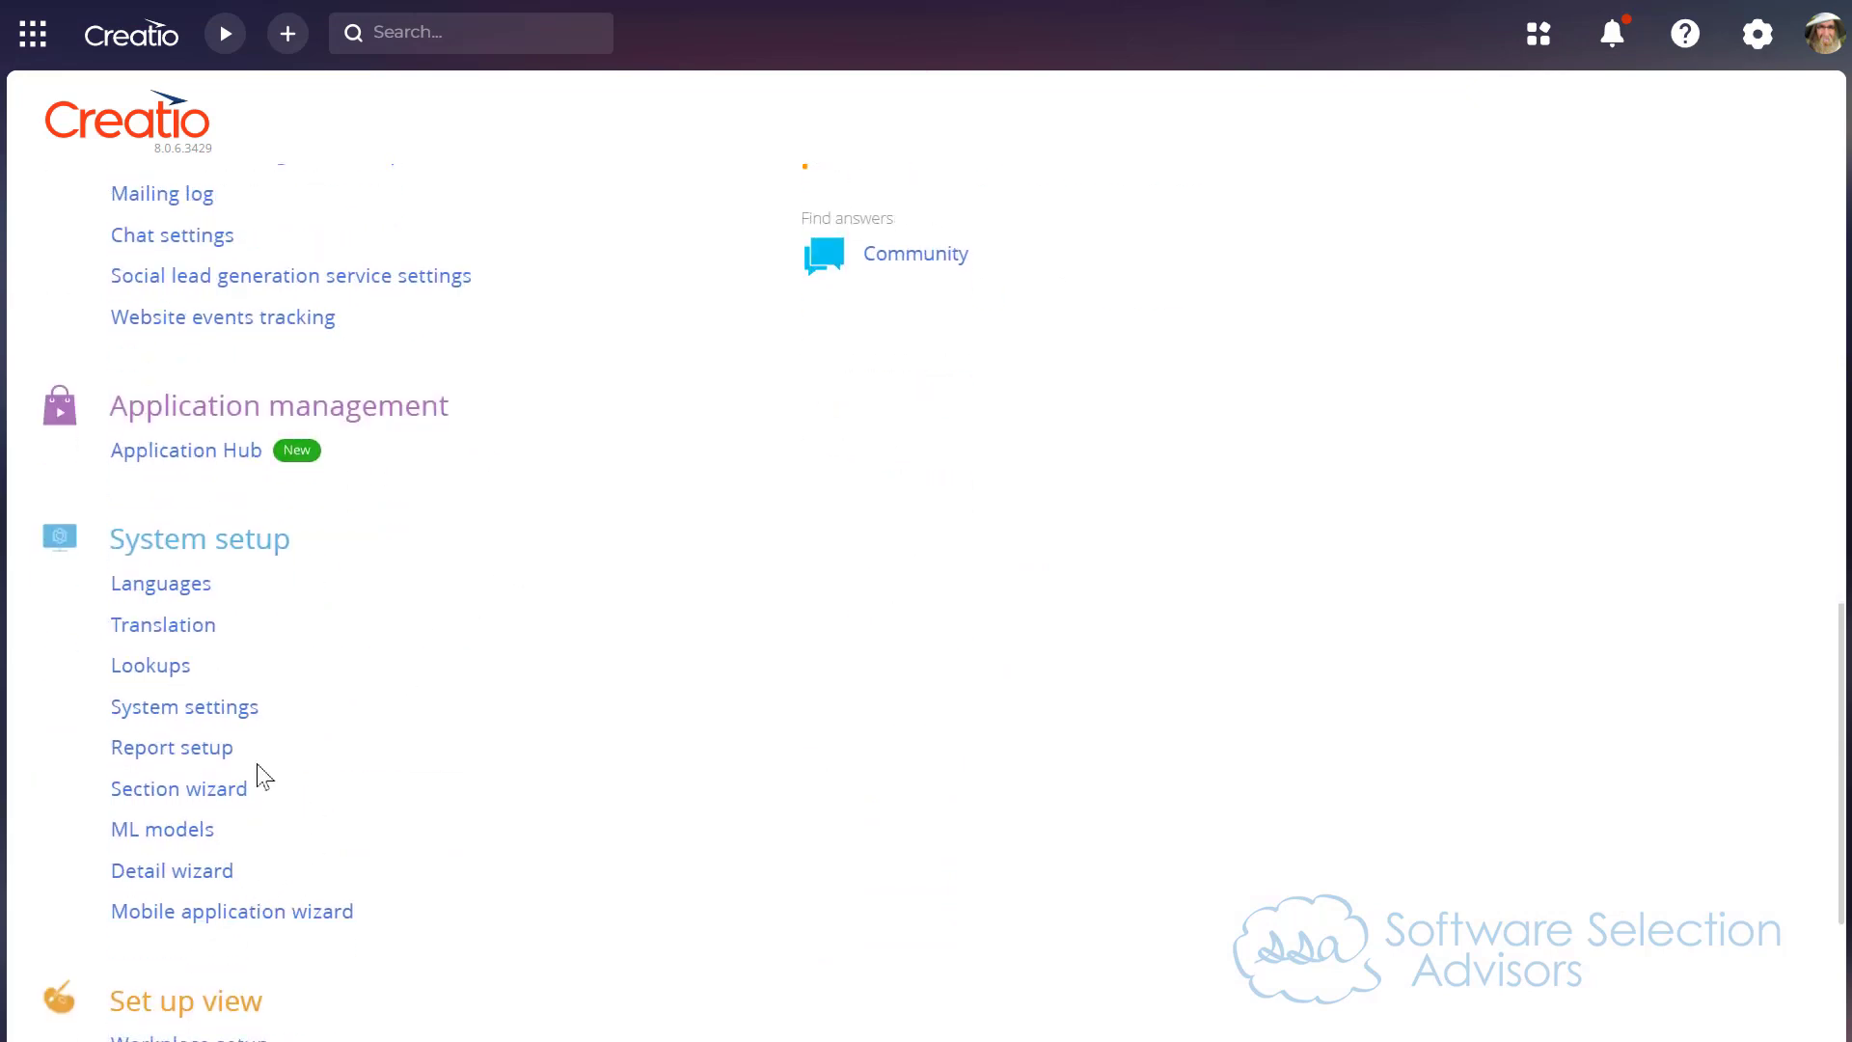
scroll(199, 757, "down", 3)
left_click(180, 853)
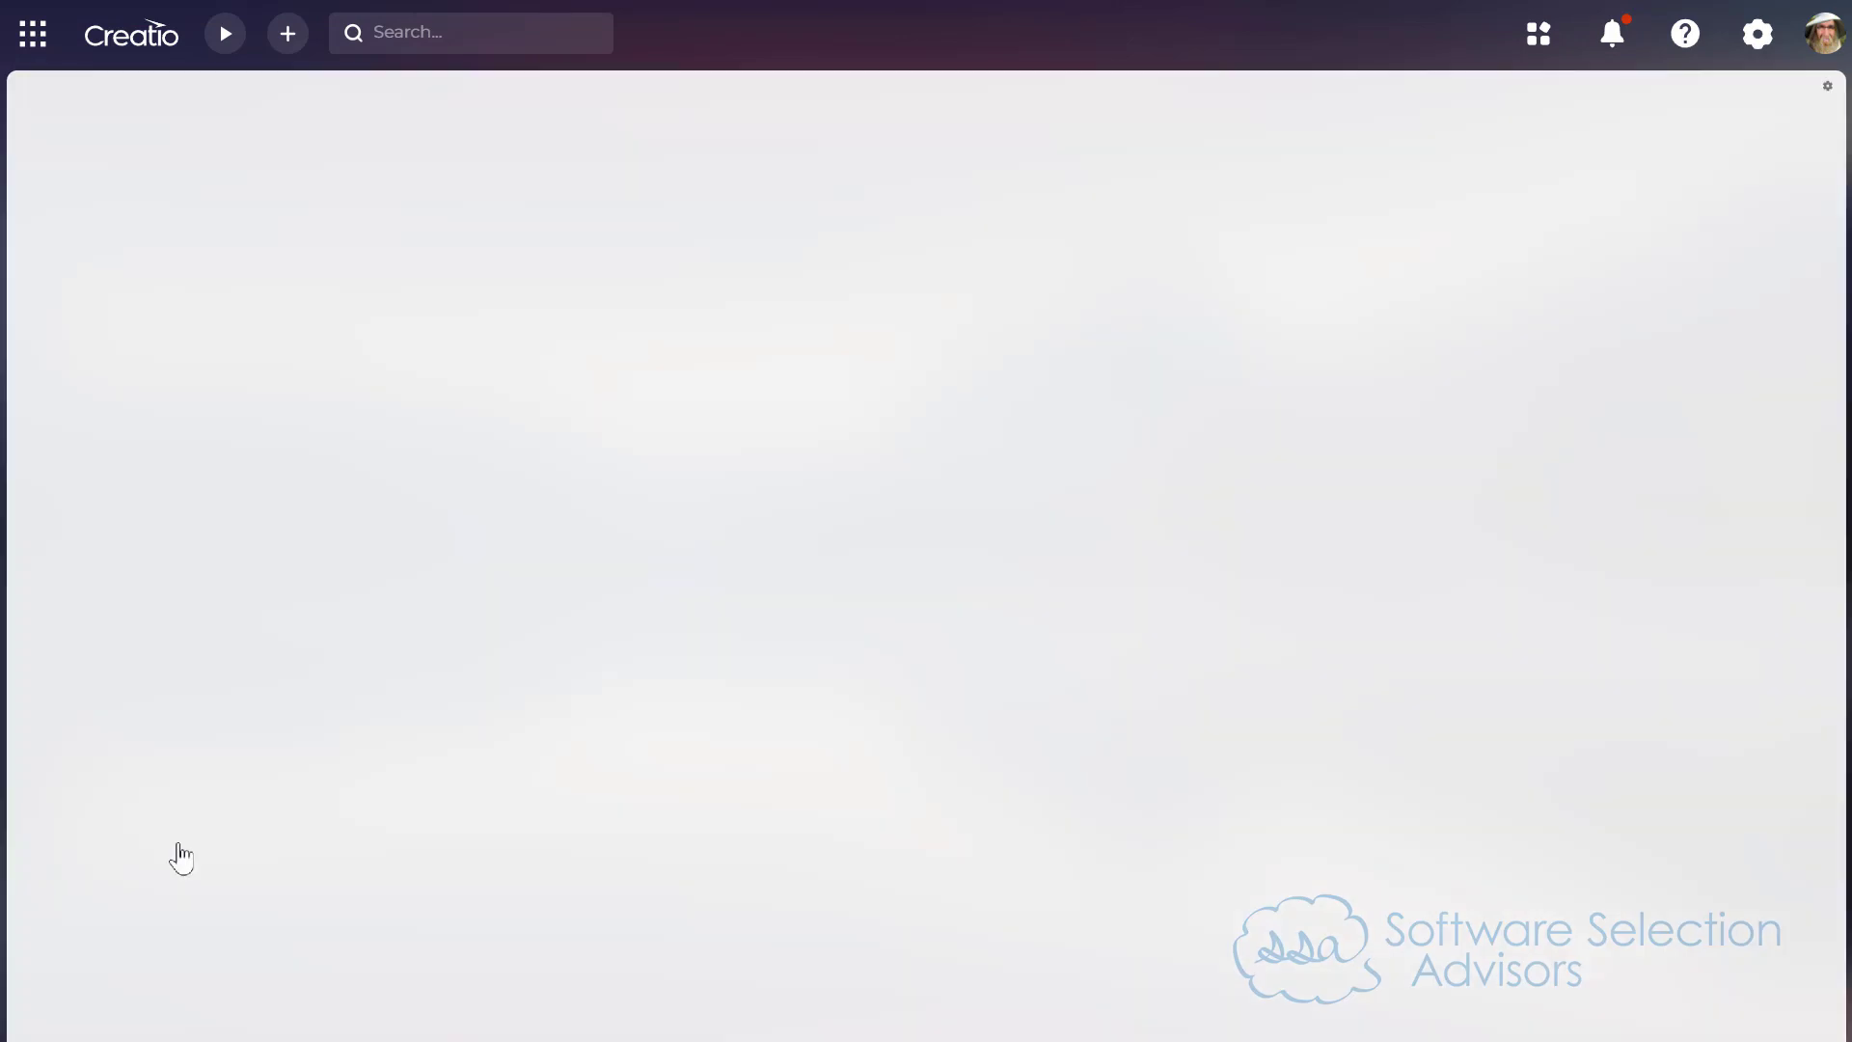
scroll(1035, 531, "down", 8)
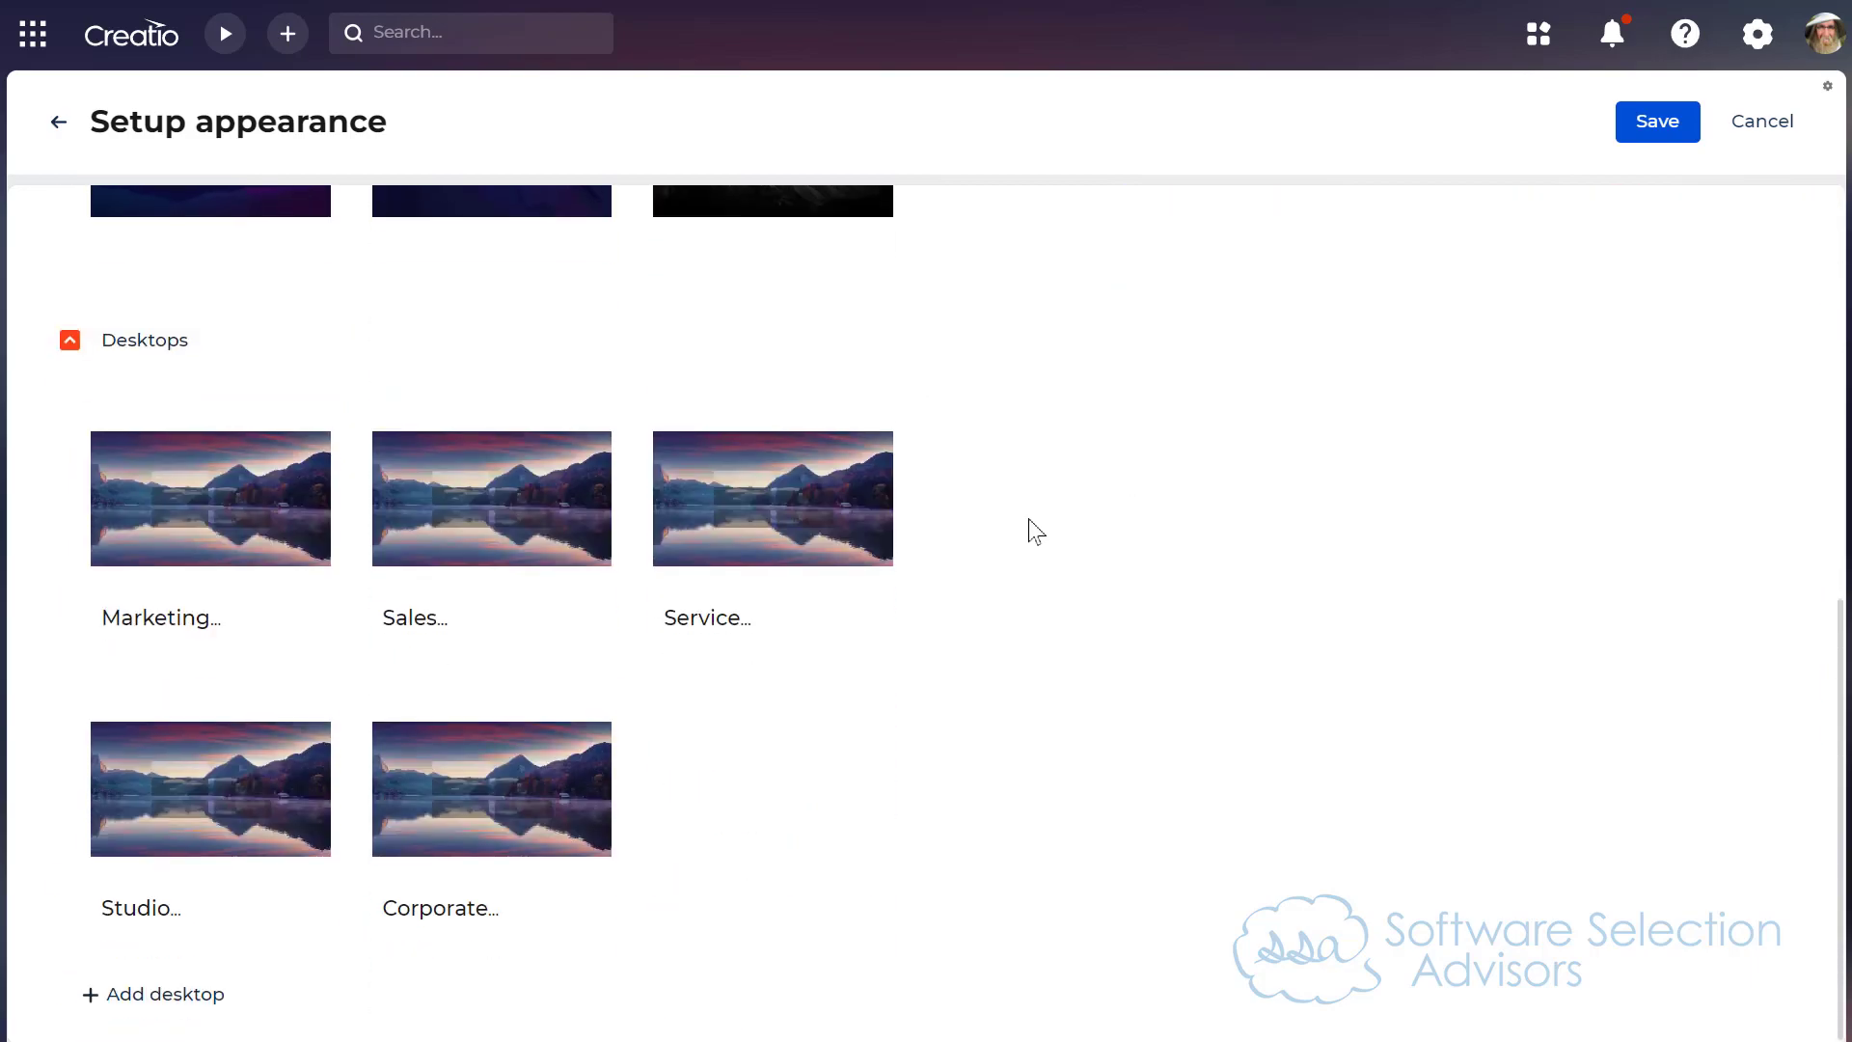
left_click(546, 769)
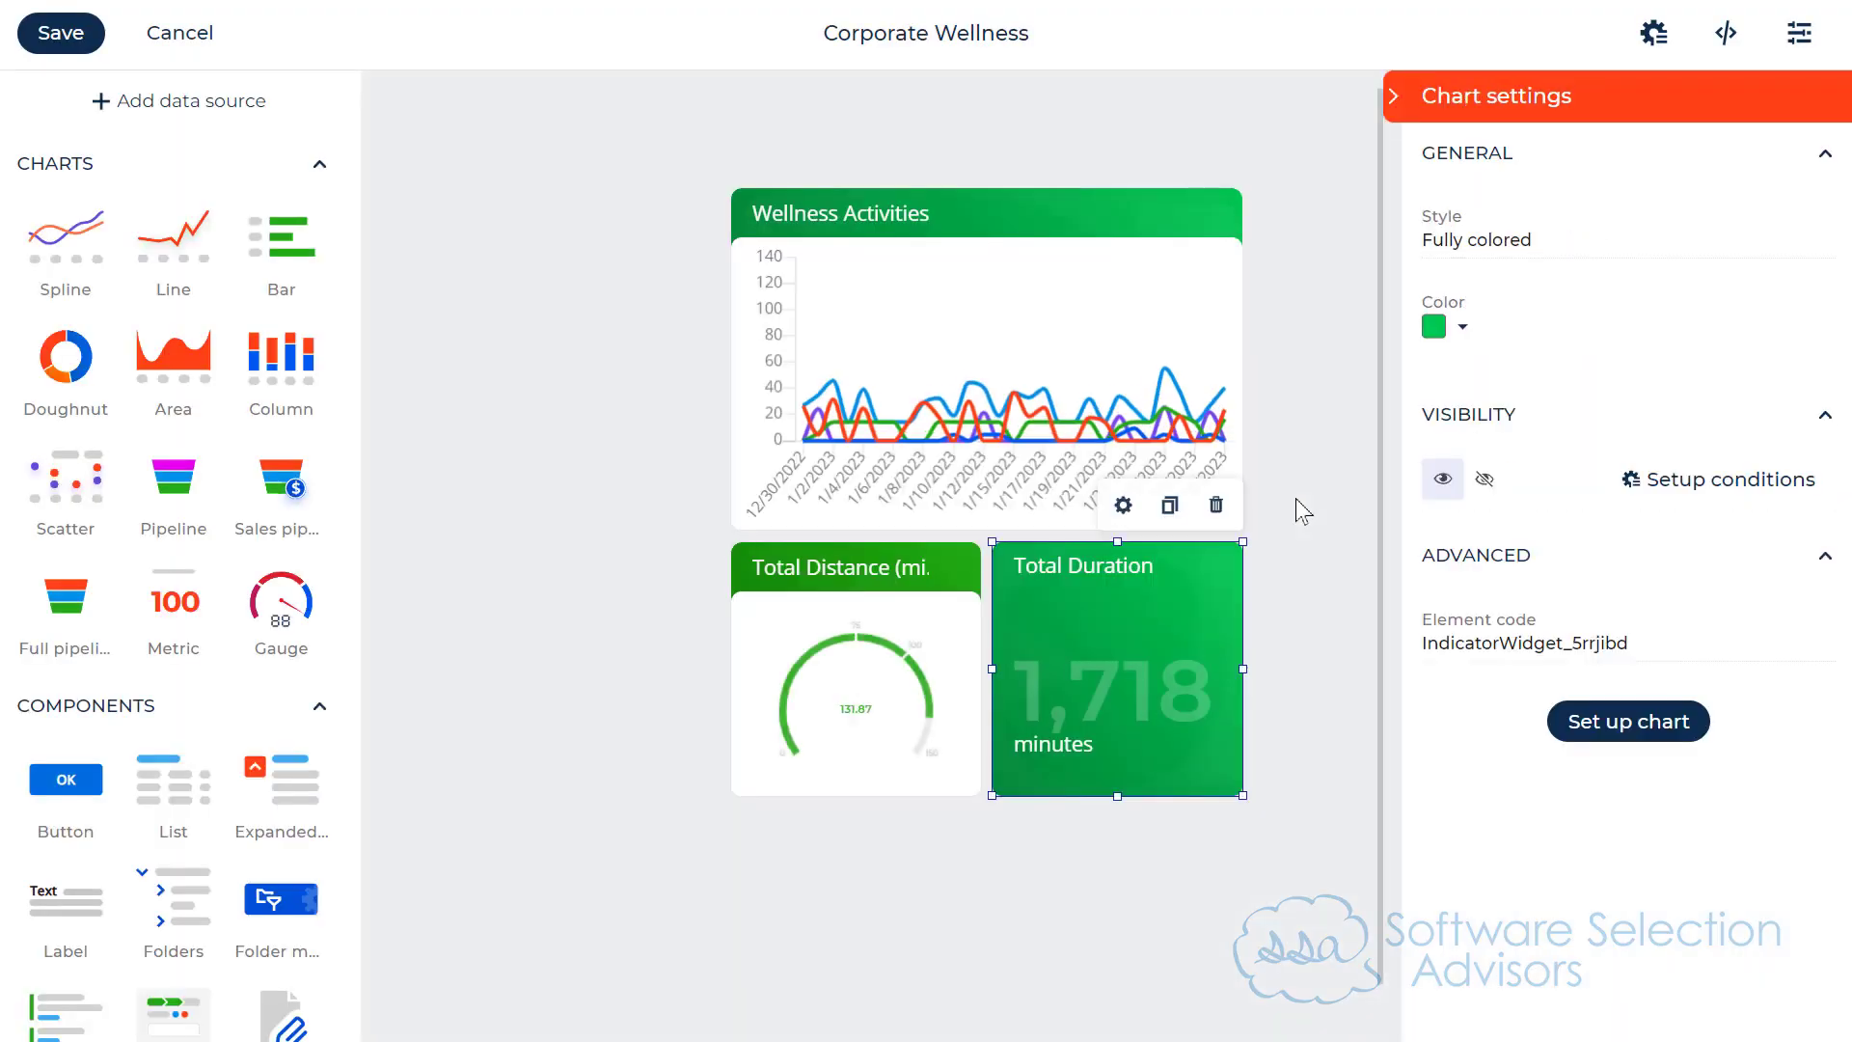
Step: Stretch the Total Distance gauge and the Total Duration metric downward to the same greater height
left_click(894, 687)
left_click_drag(849, 796, 849, 885)
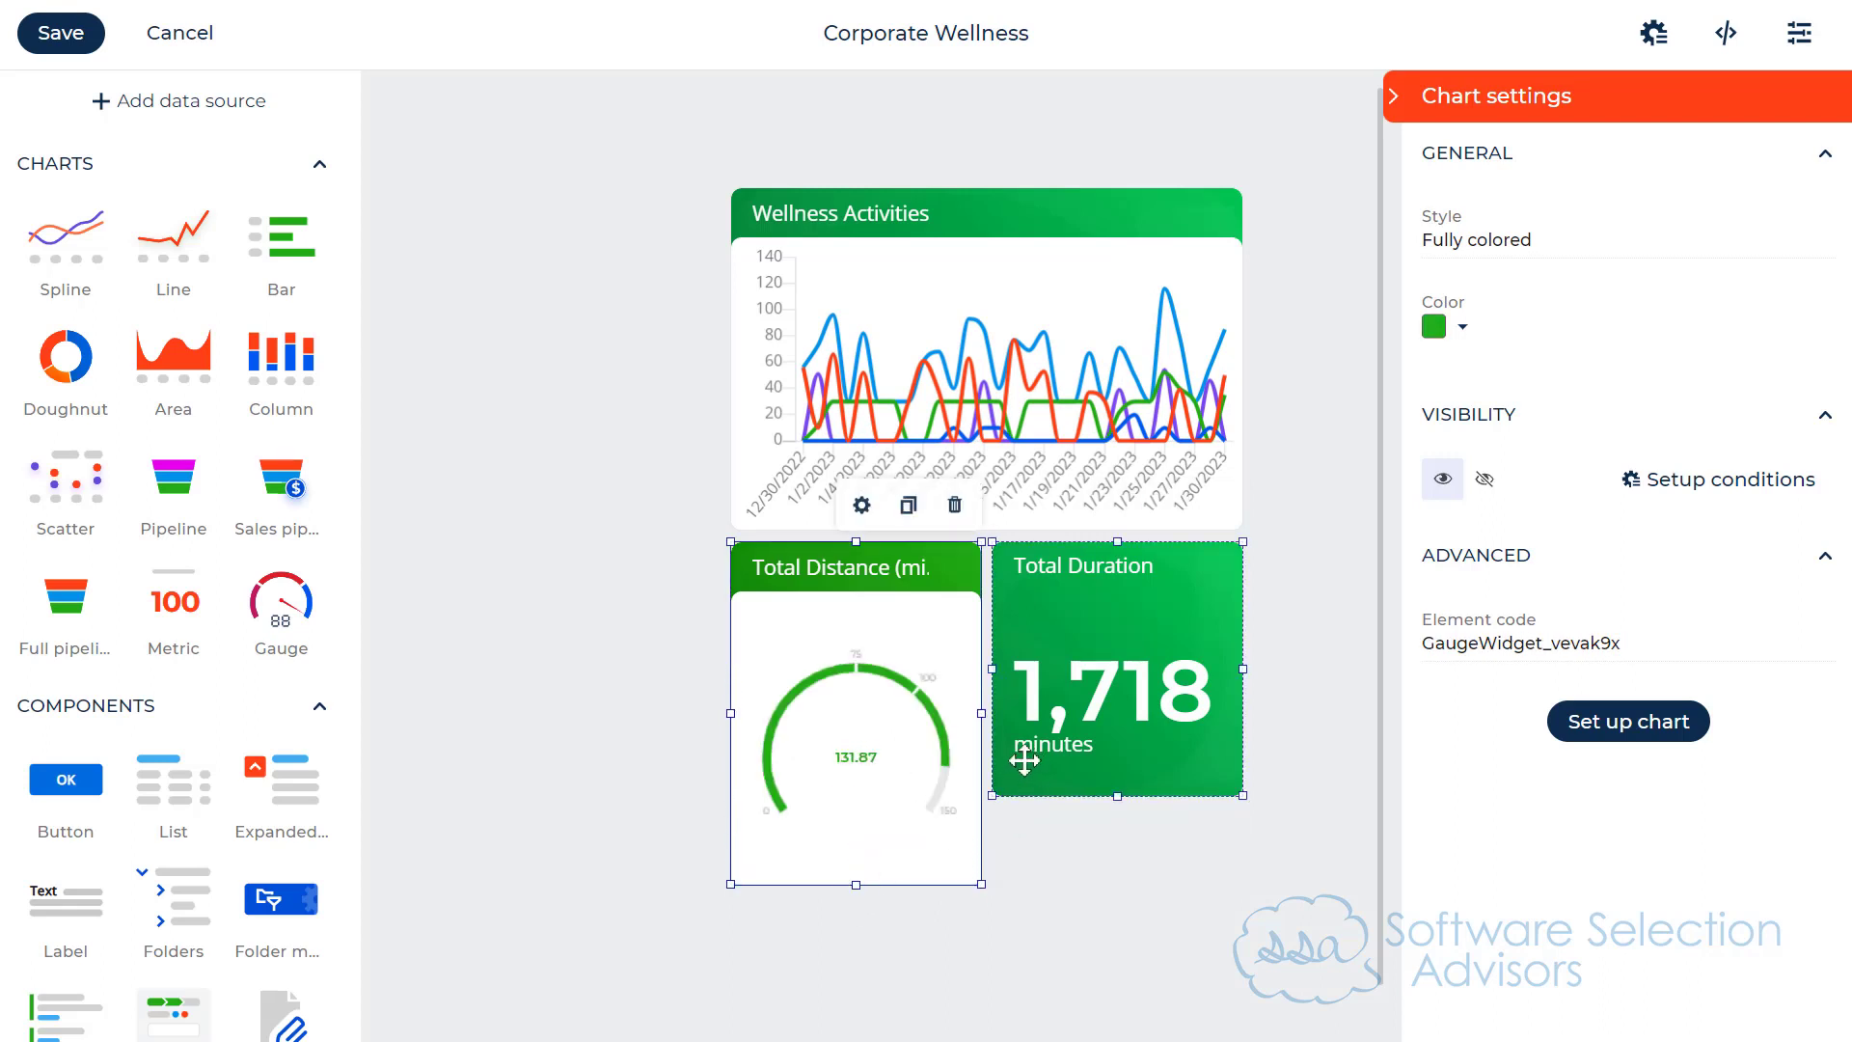
left_click(1133, 789)
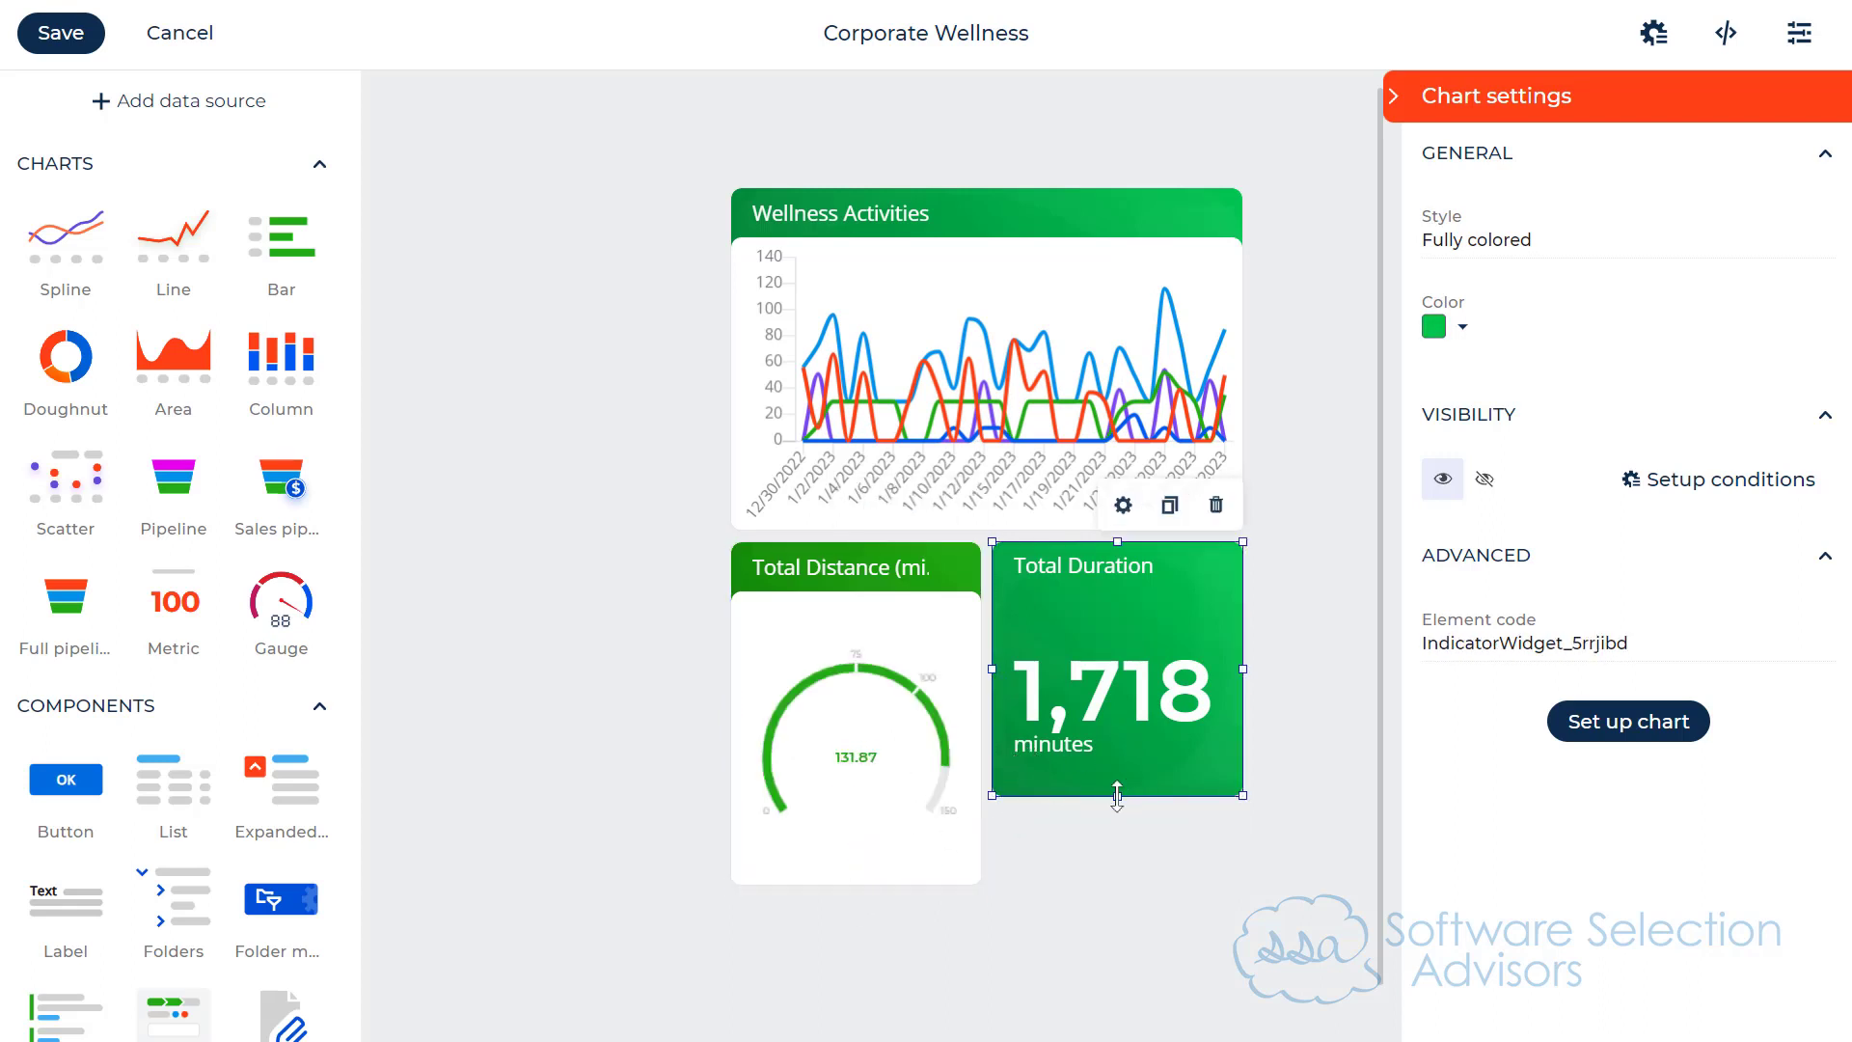
left_click_drag(1117, 795, 1102, 887)
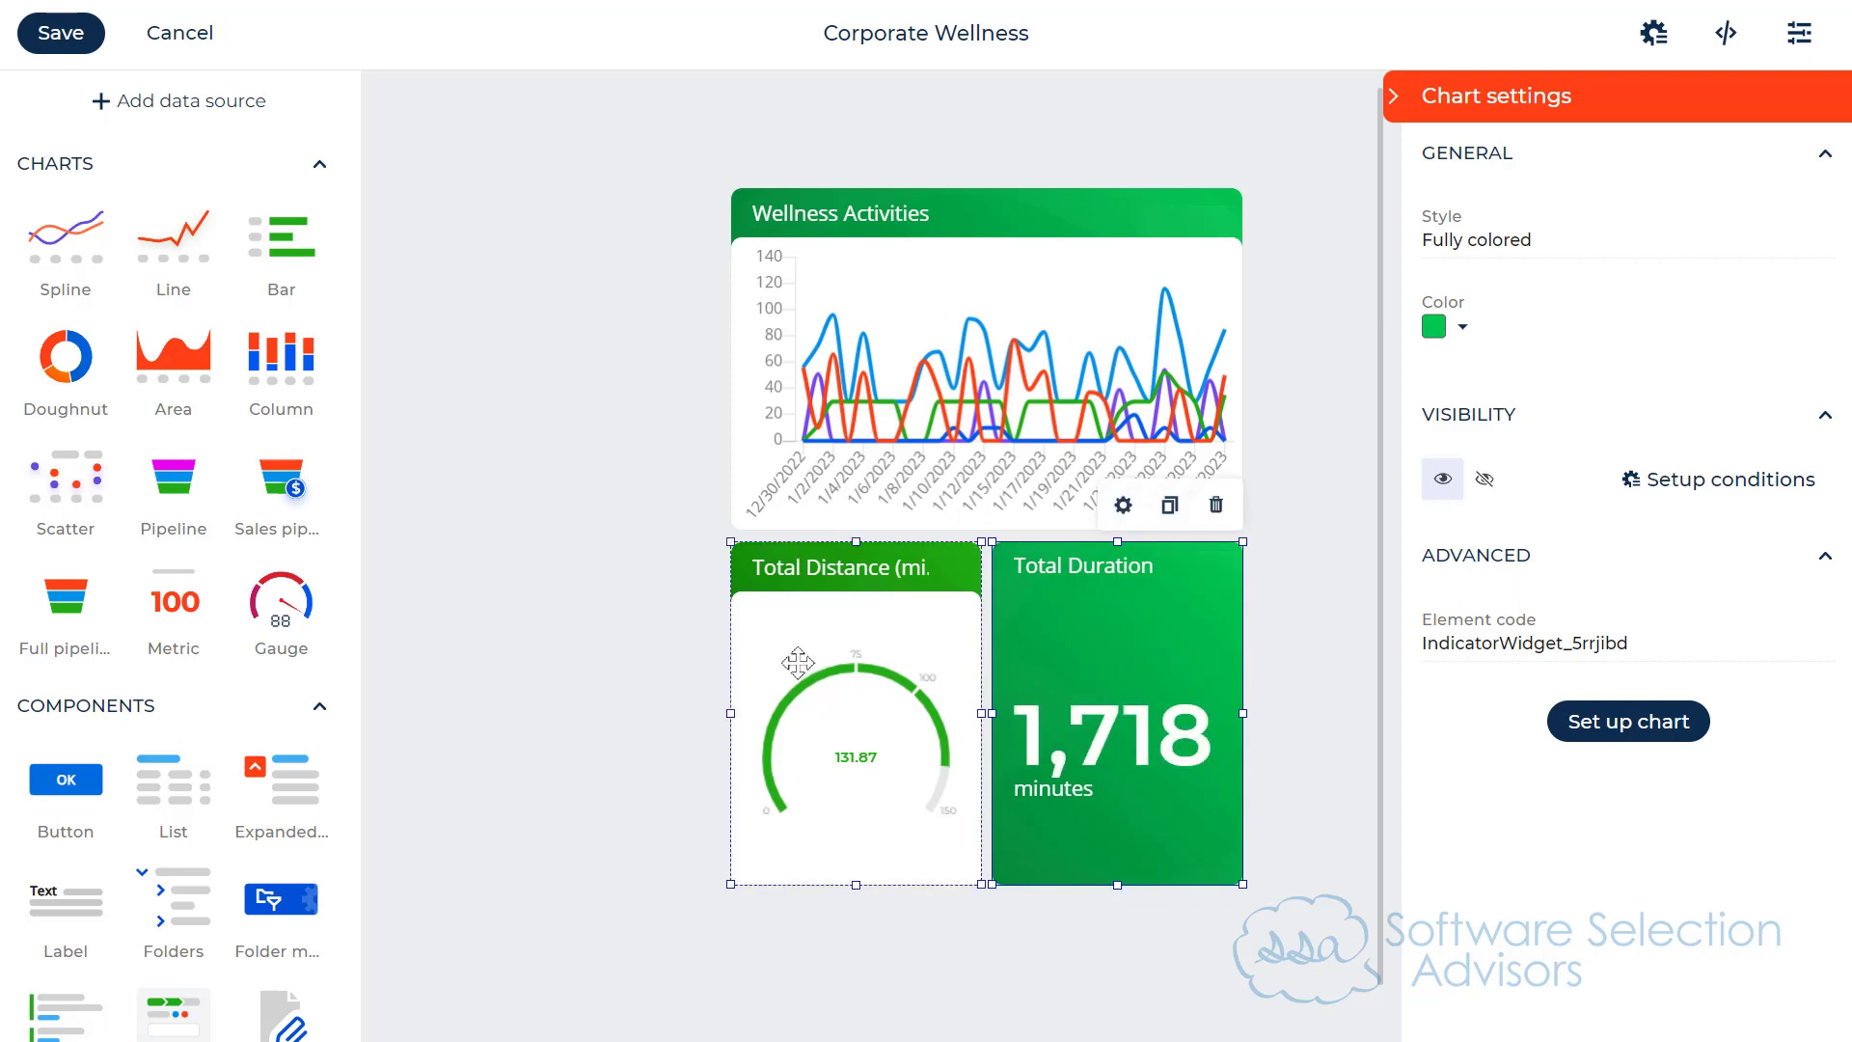
Step: Set the style of the Wellness Activities chart and the Total Distance gauge to Glass effect
left_click(1098, 266)
left_click(1498, 239)
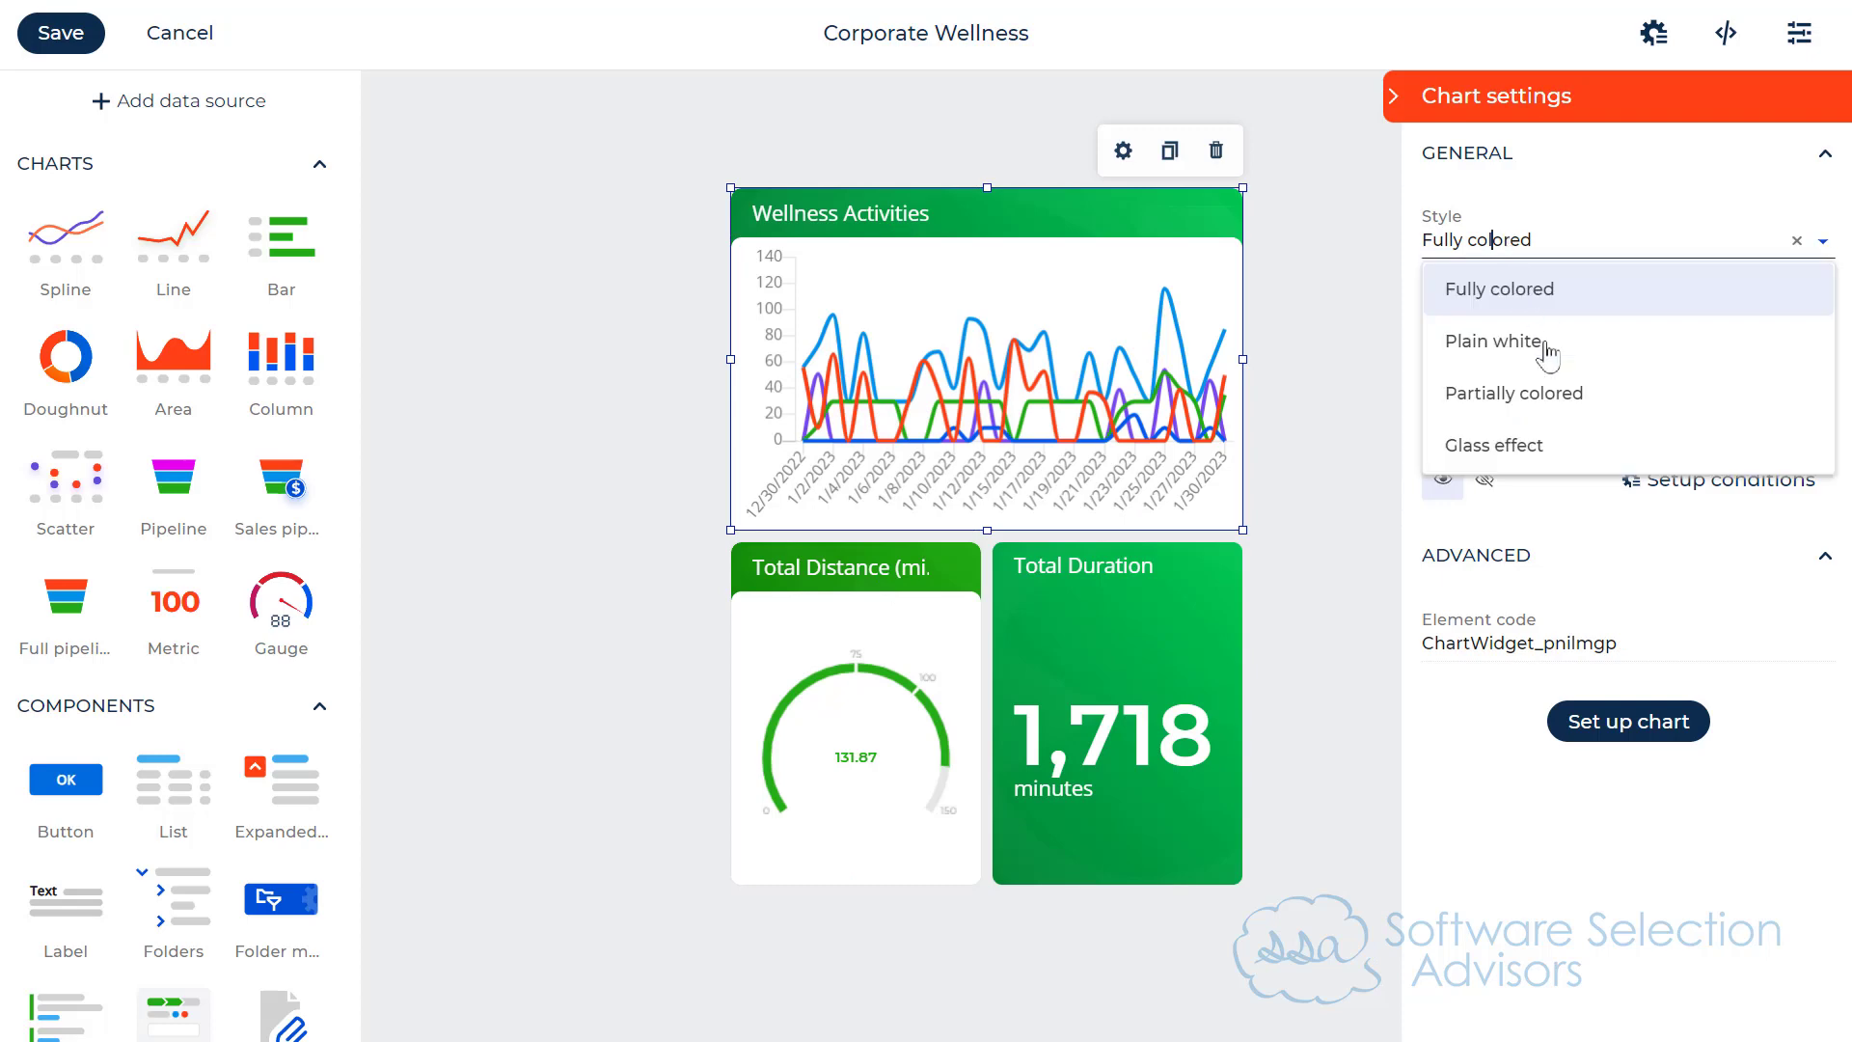
left_click(1514, 442)
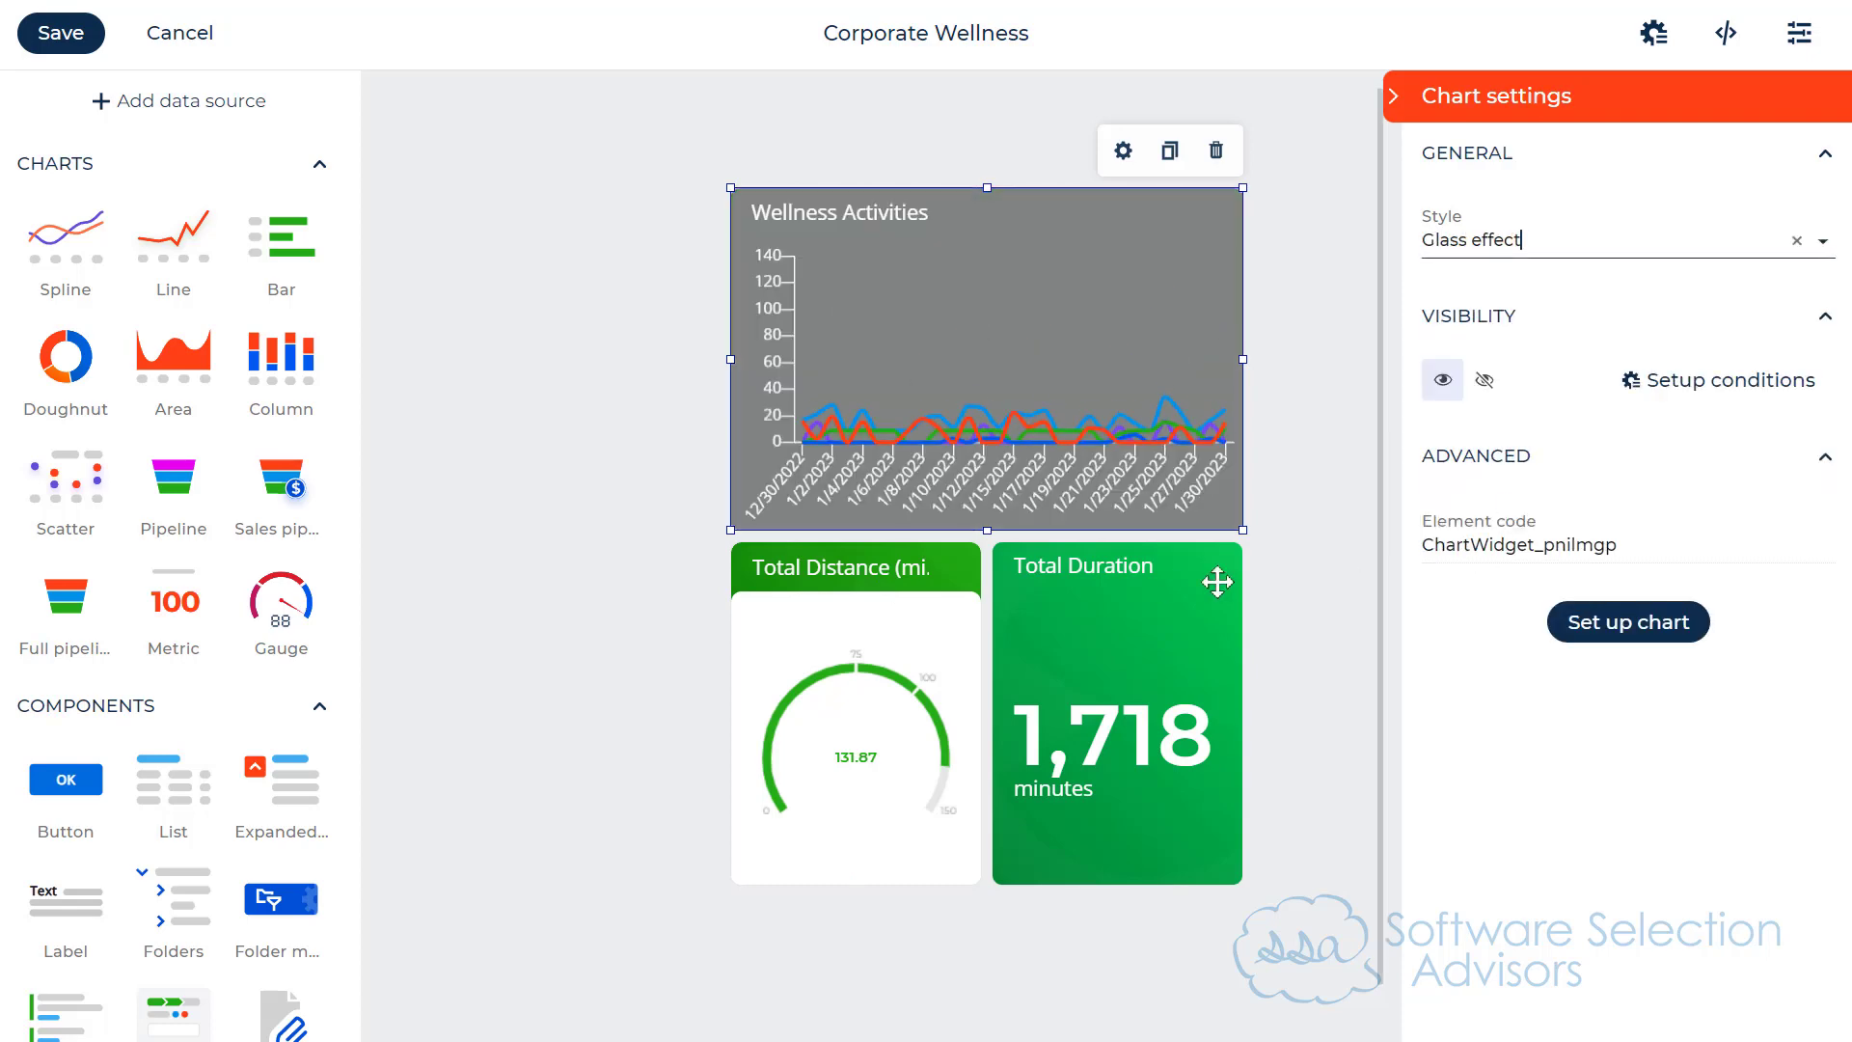
left_click(934, 640)
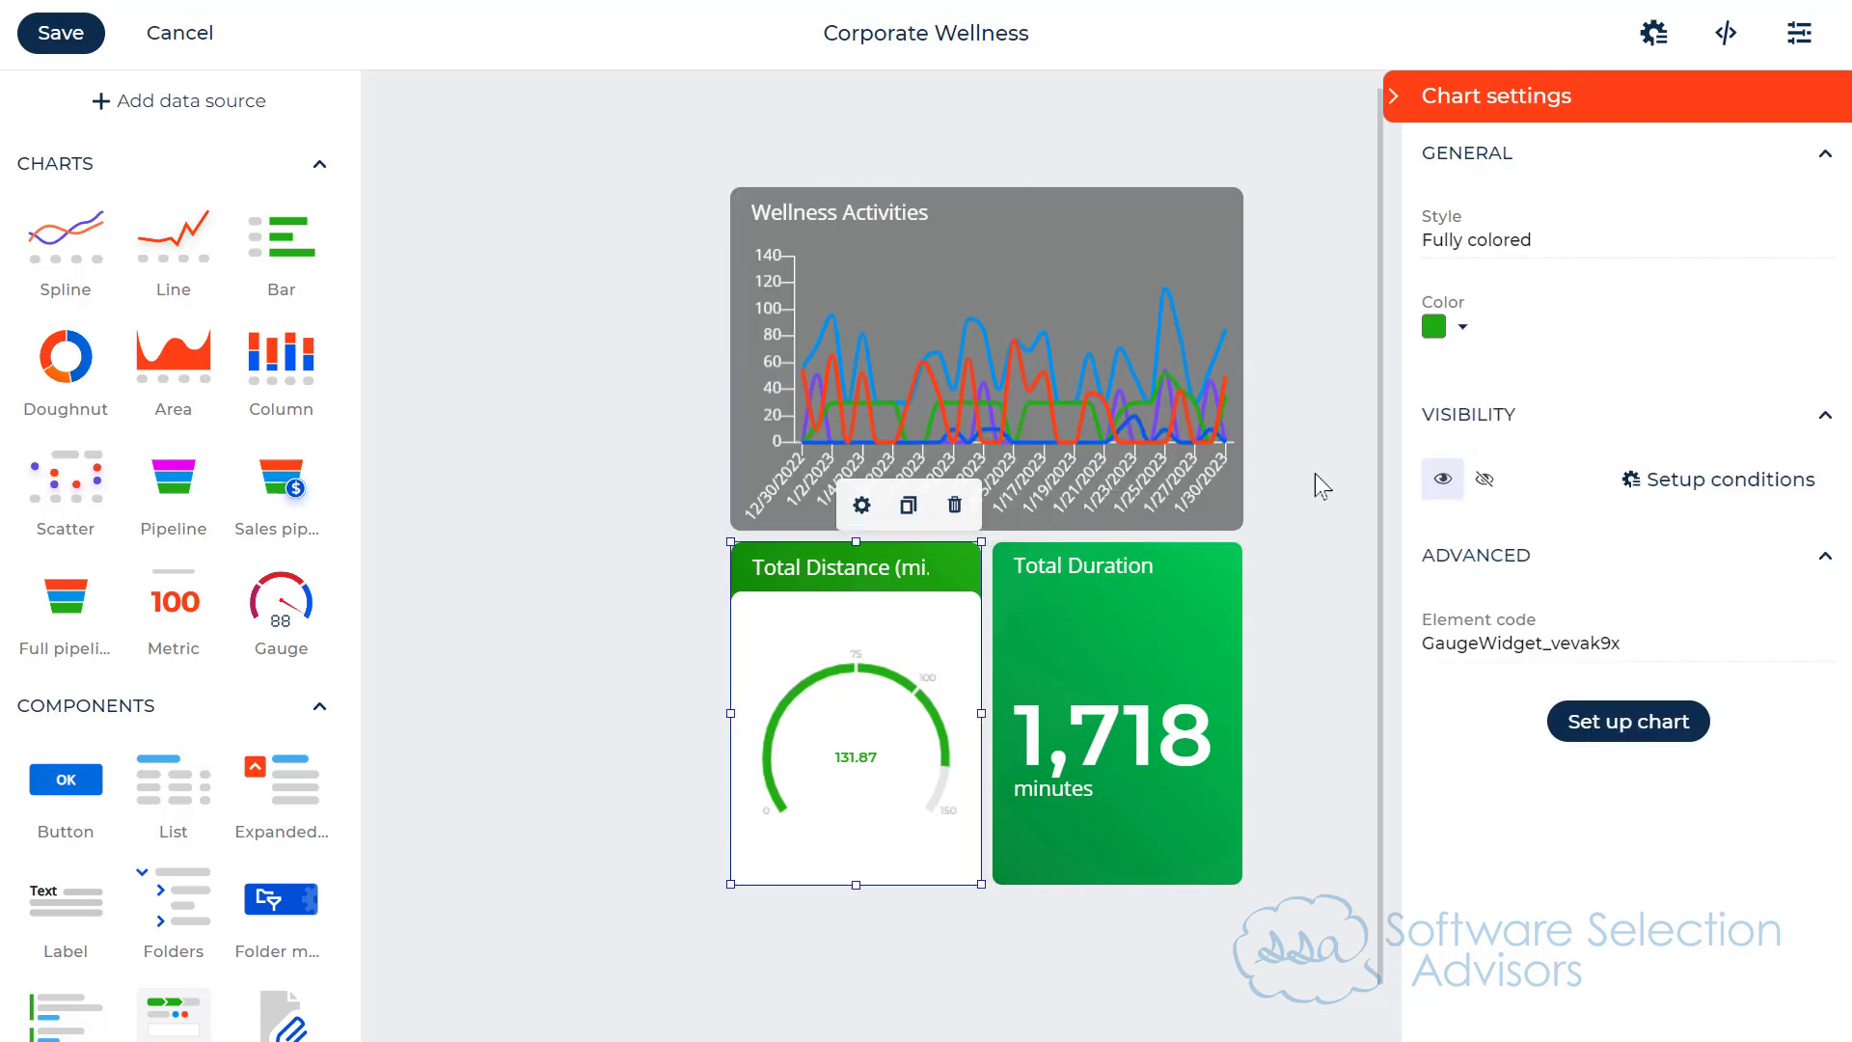
left_click(1485, 243)
left_click(1517, 447)
Step: Give the Total Duration metric the Glass effect style with a transparent color and save the desktop
left_click(1062, 633)
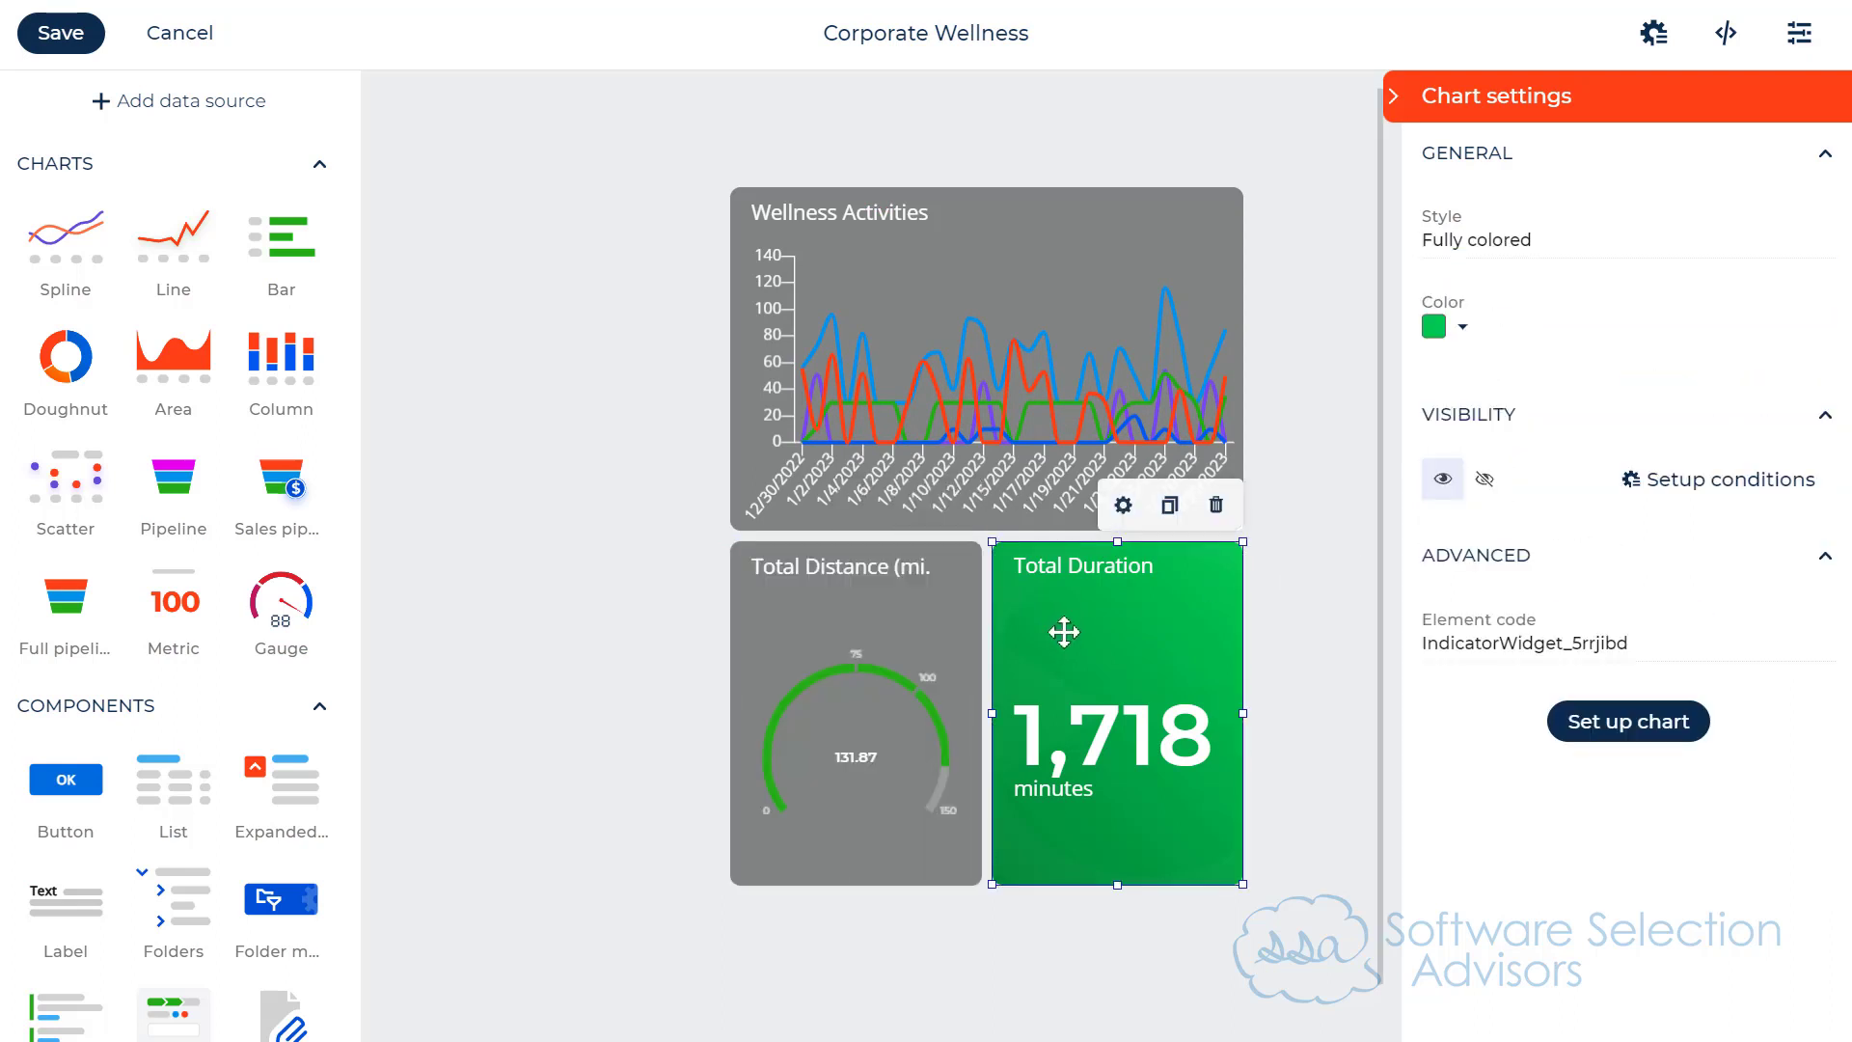
left_click(1459, 239)
left_click(1491, 396)
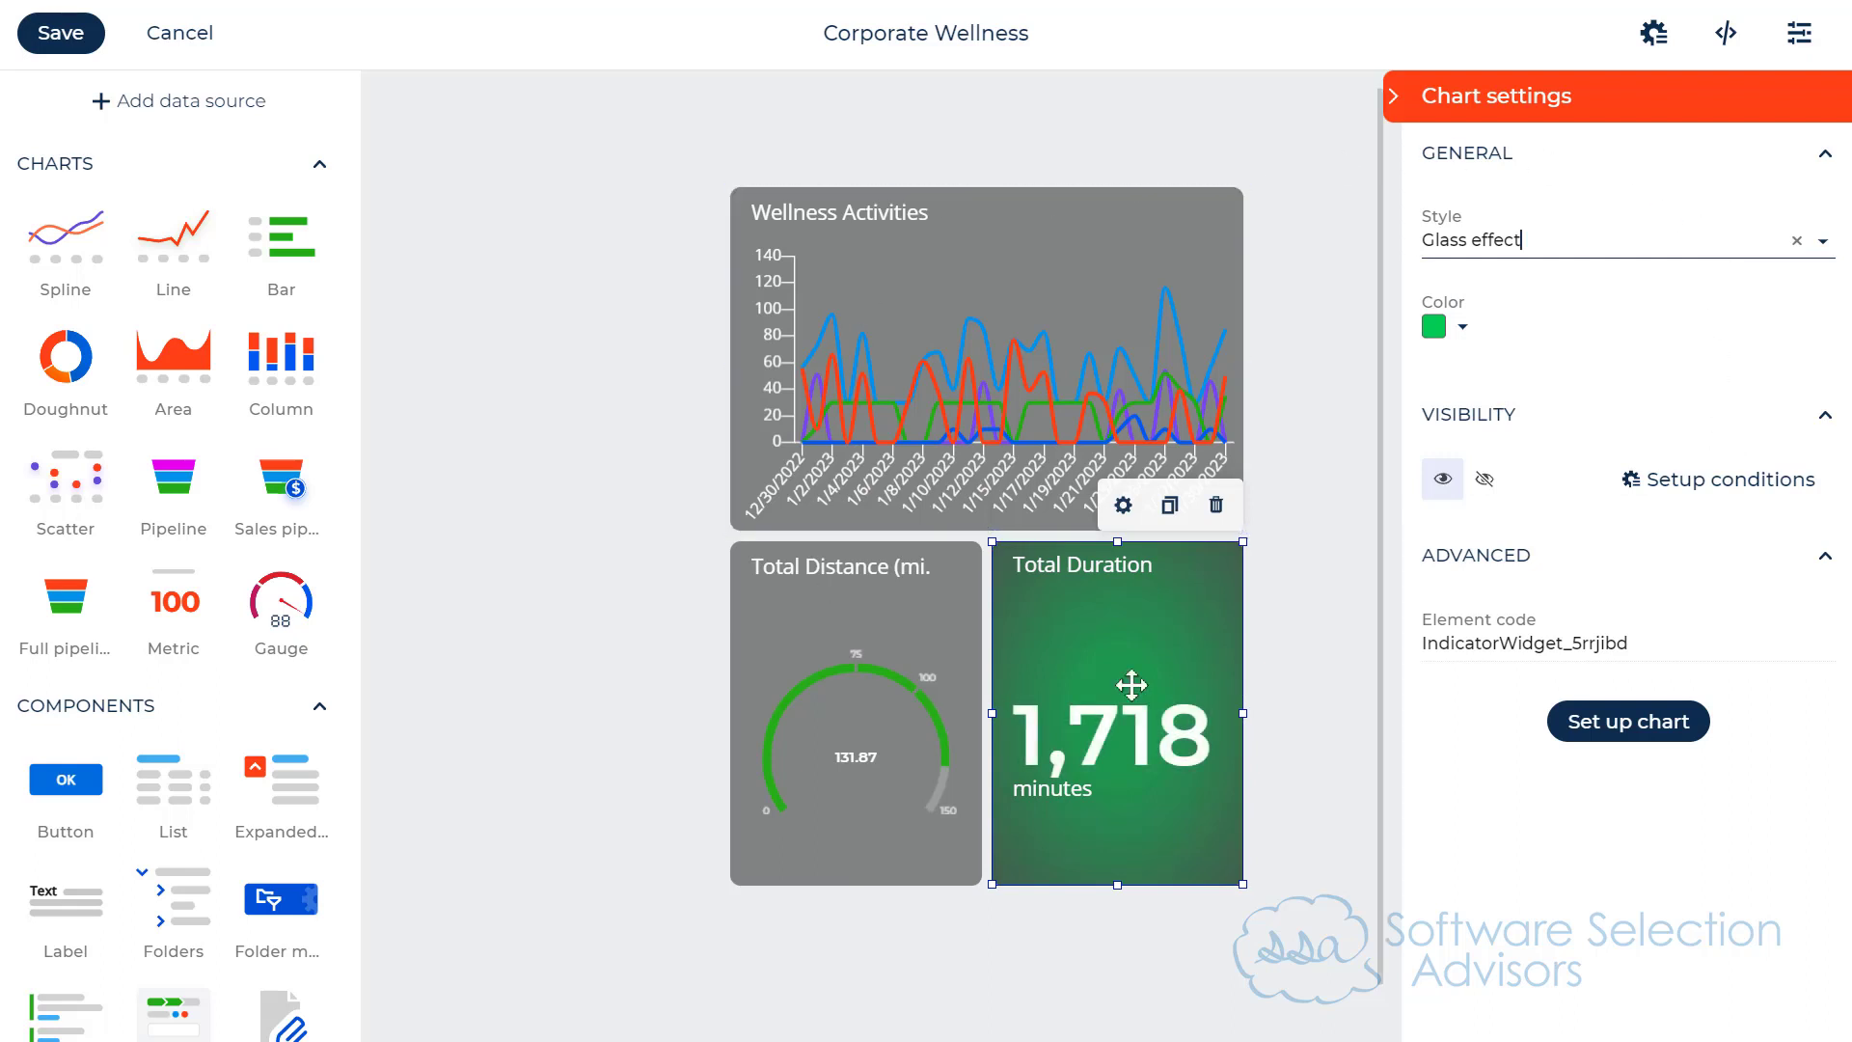
left_click(1460, 329)
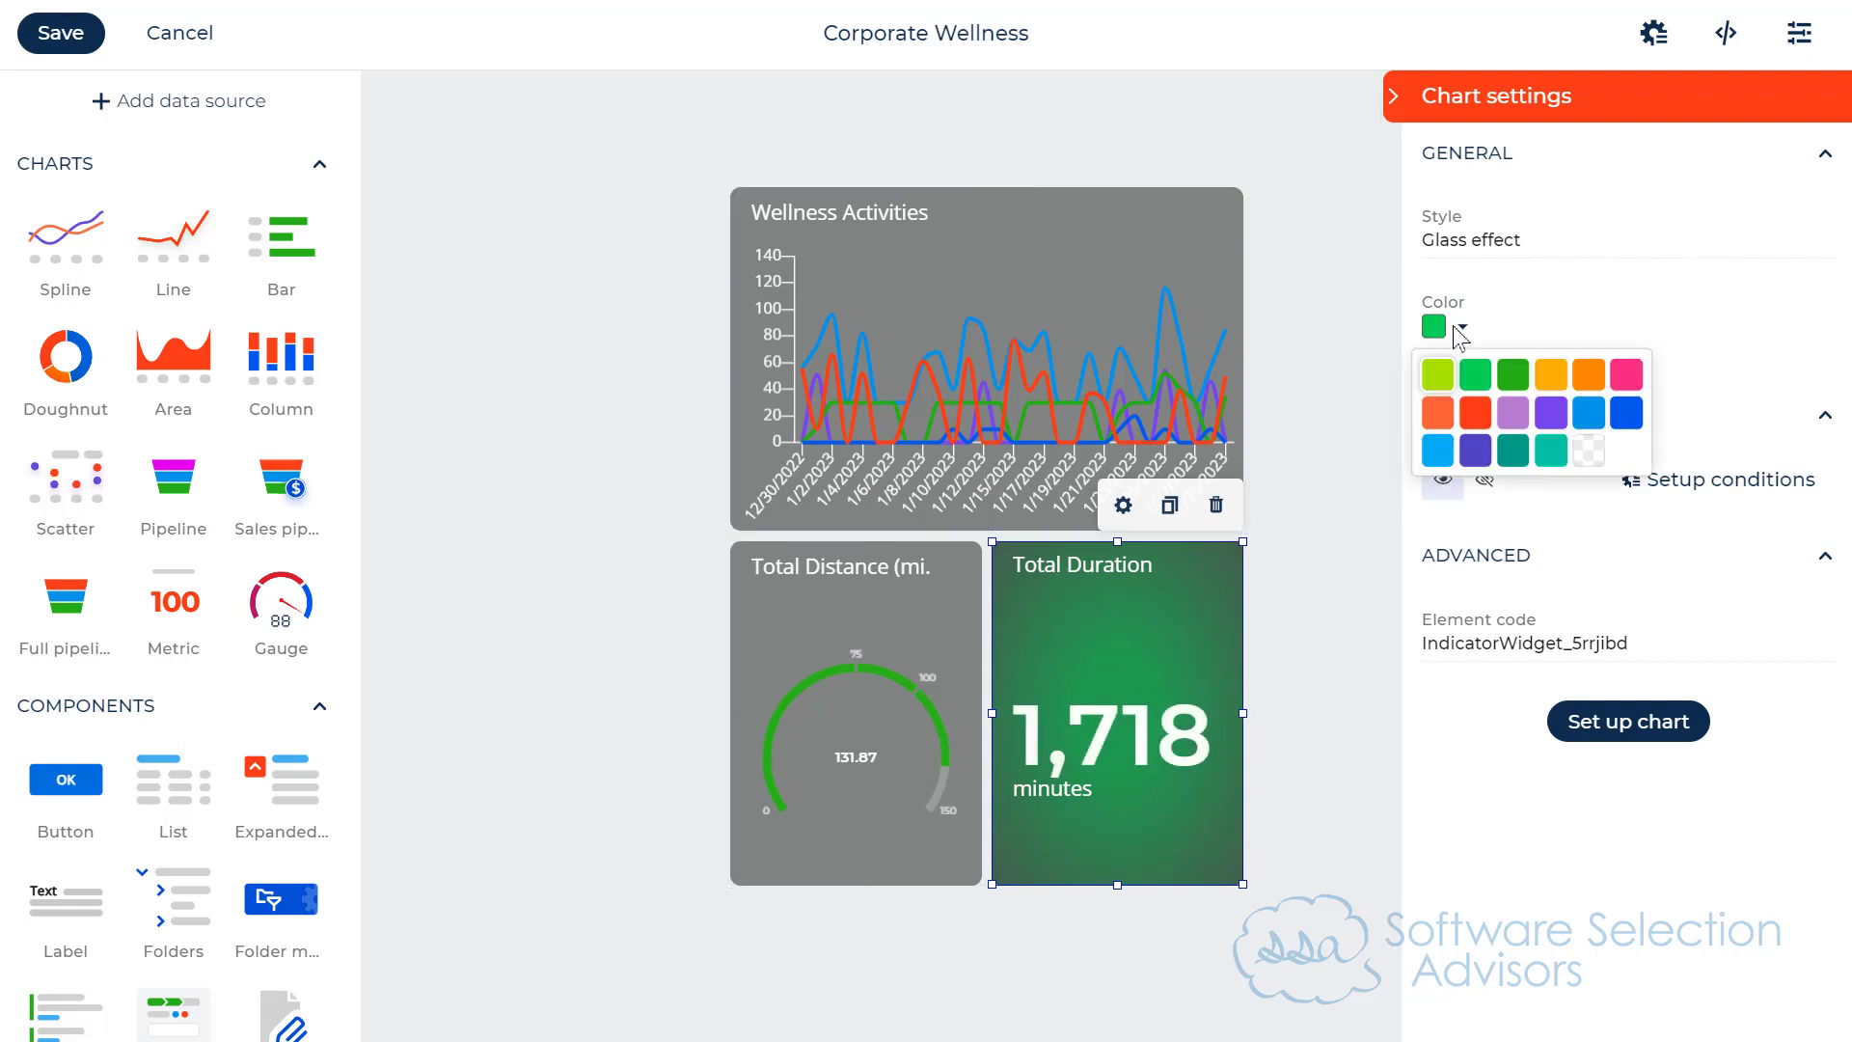
left_click(1591, 451)
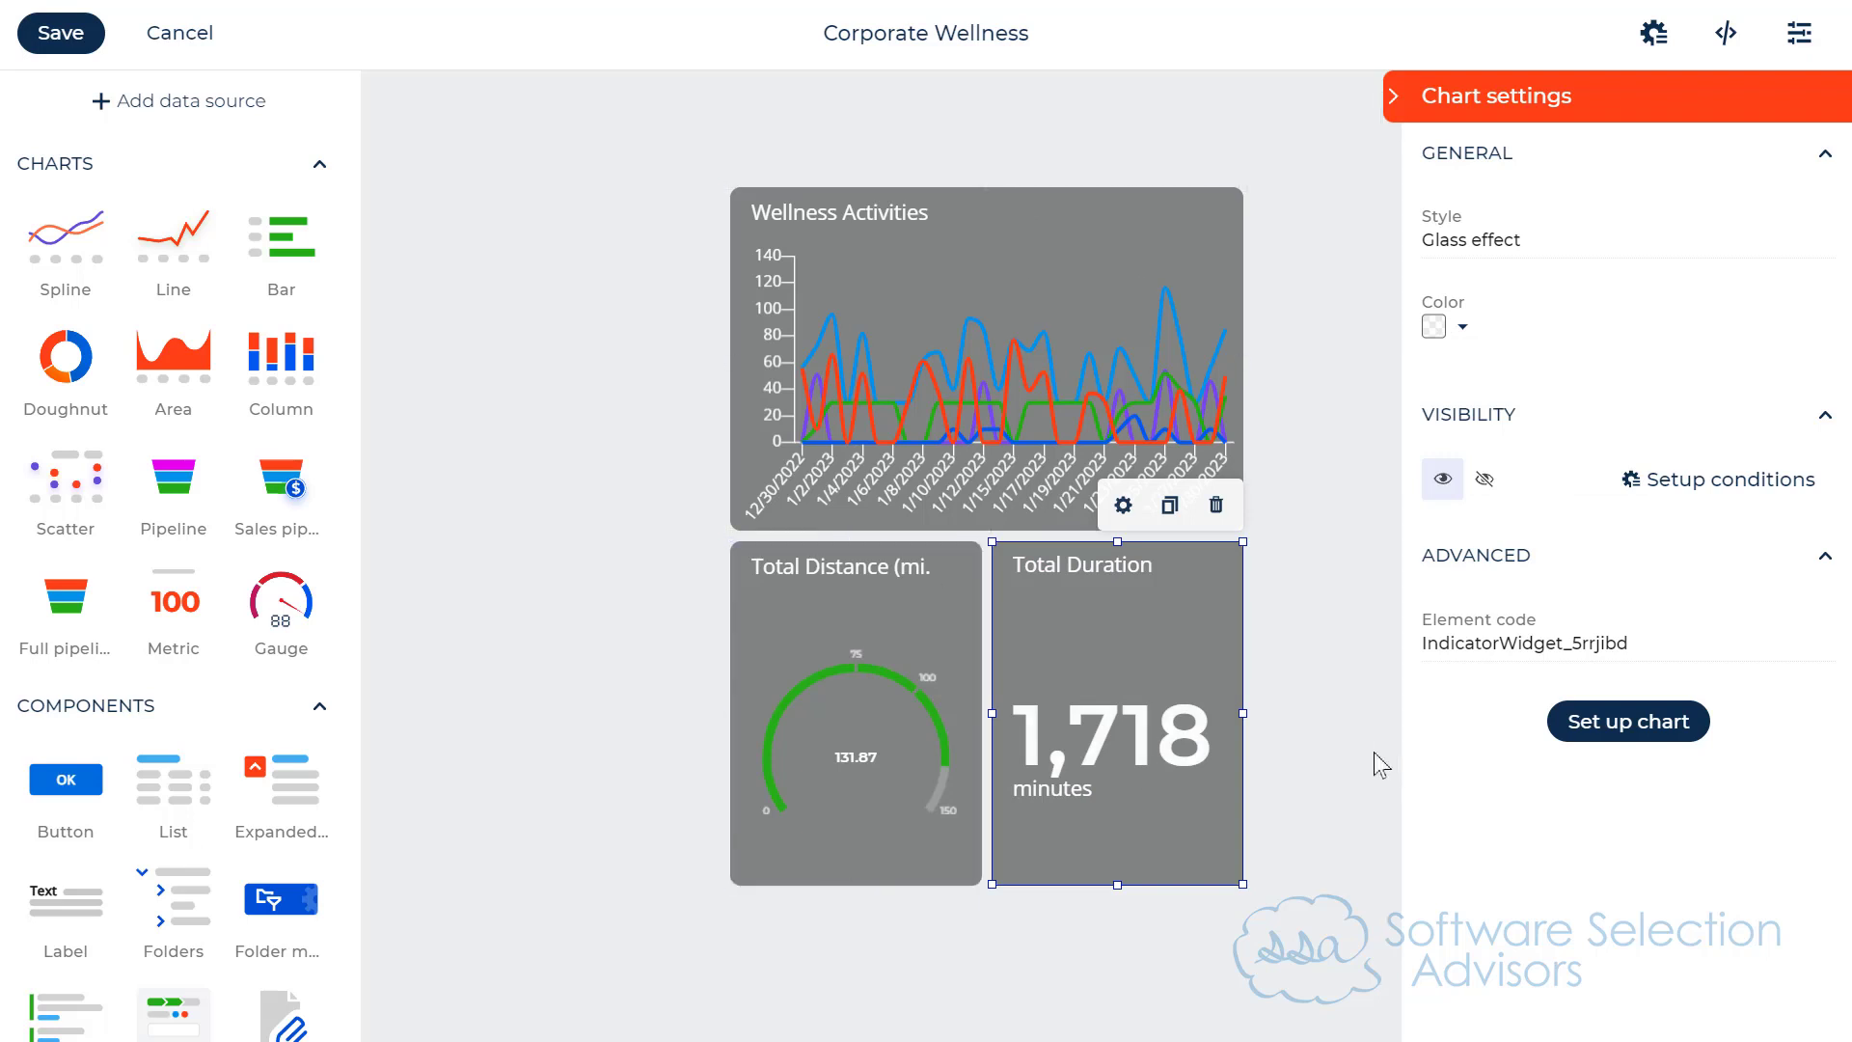
left_click(60, 31)
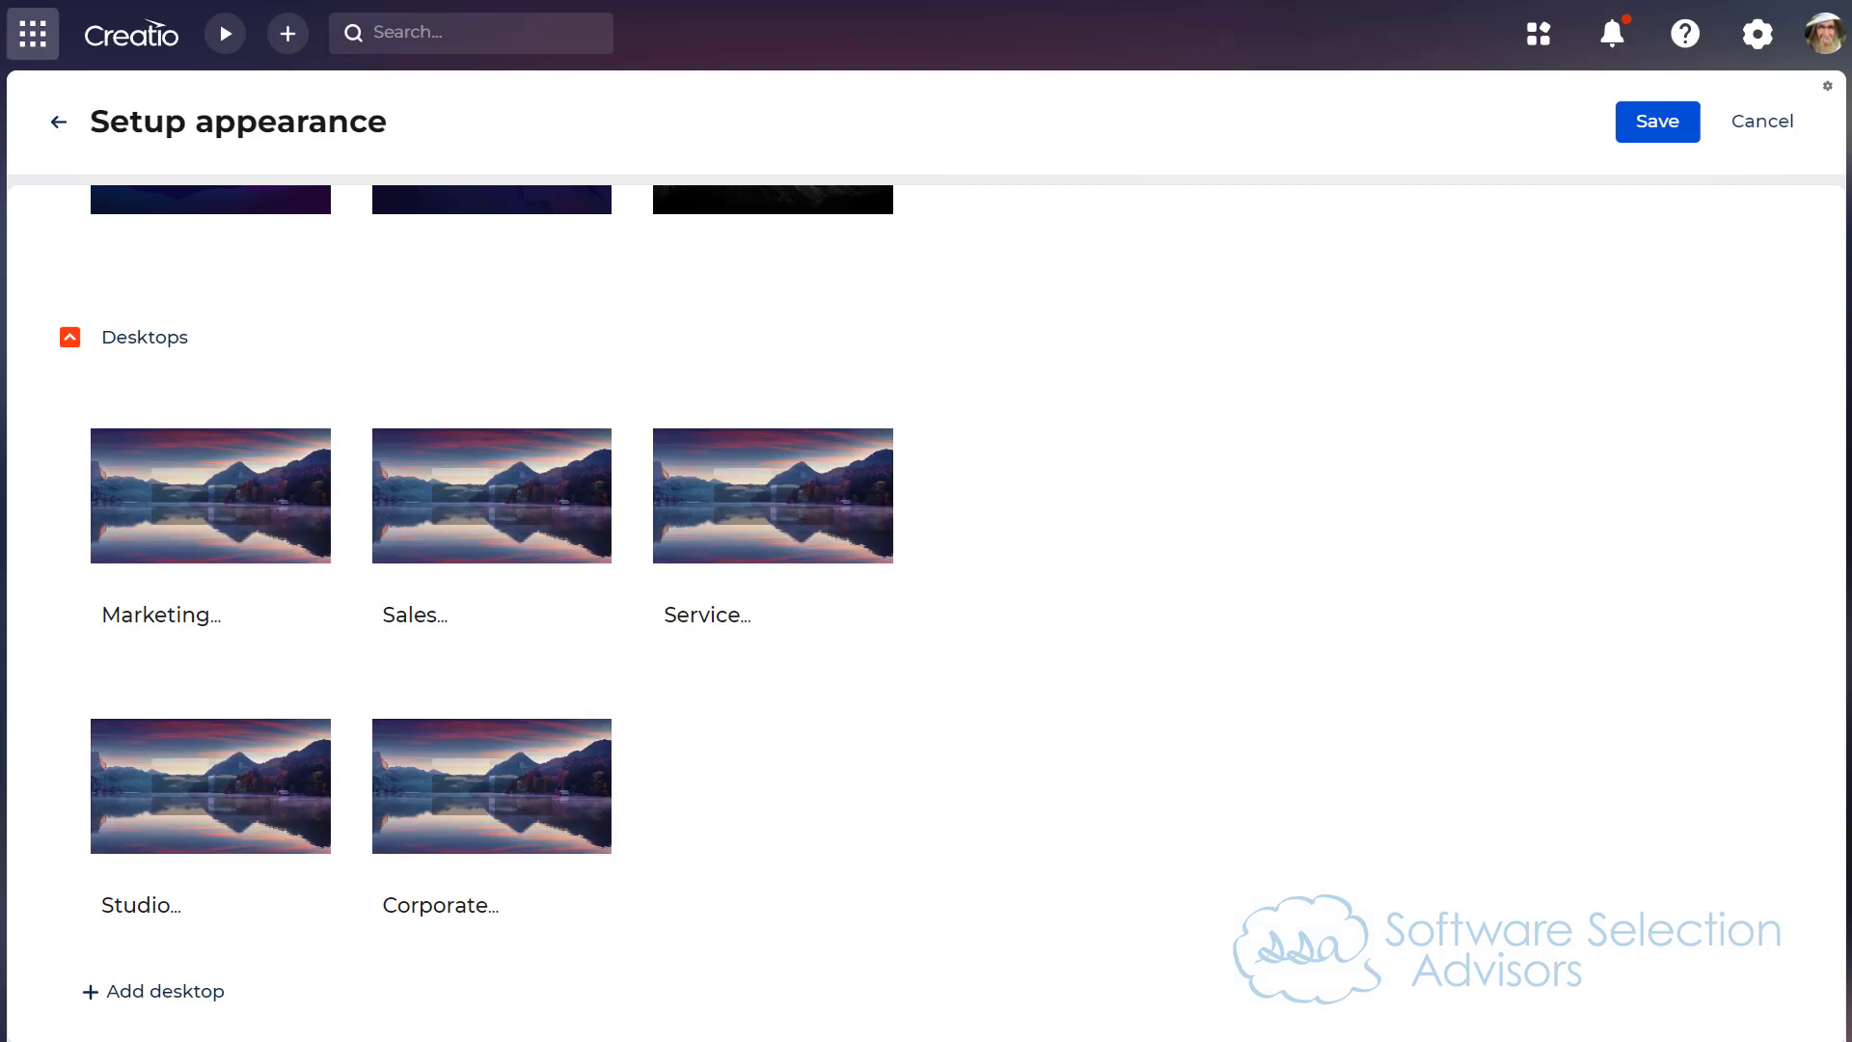
Step: On the live Corporate Wellness desktop, display the data behind the Wellness Activities chart's 1/2/2023 and 1/11/2023 points
left_click(83, 56)
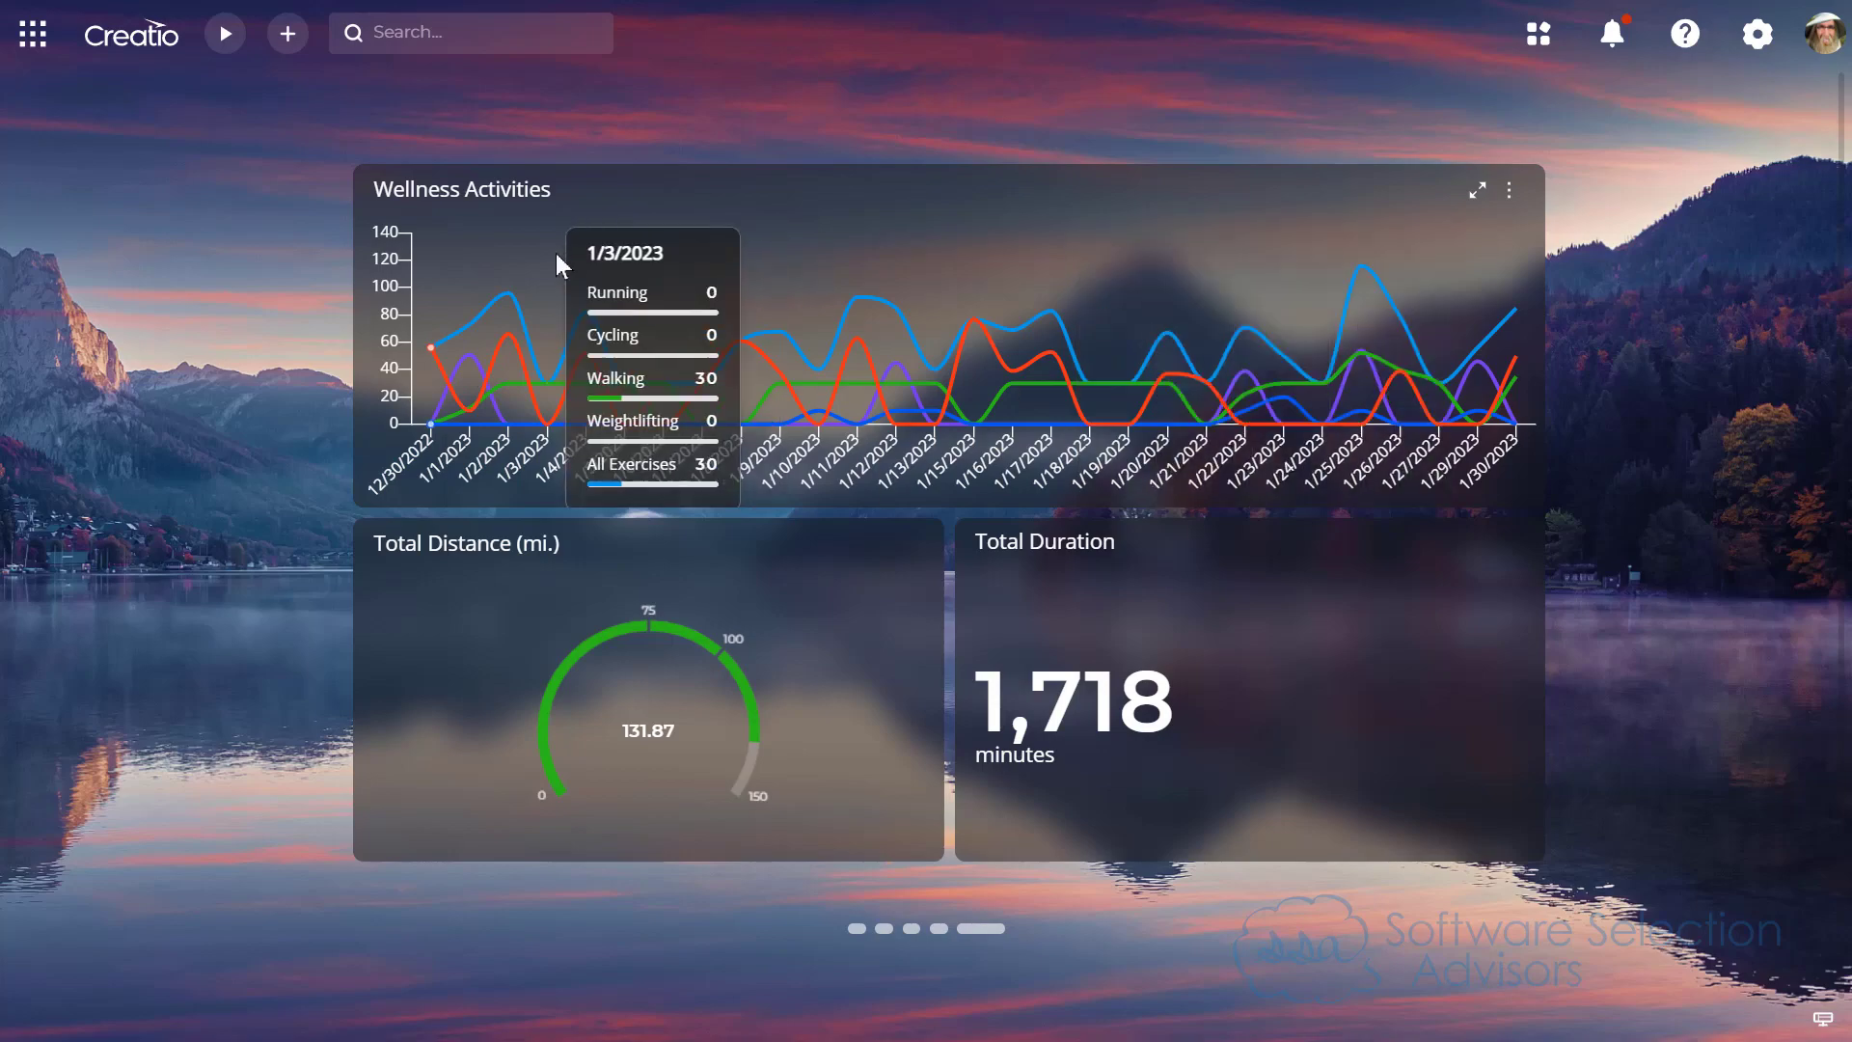
left_click(509, 305)
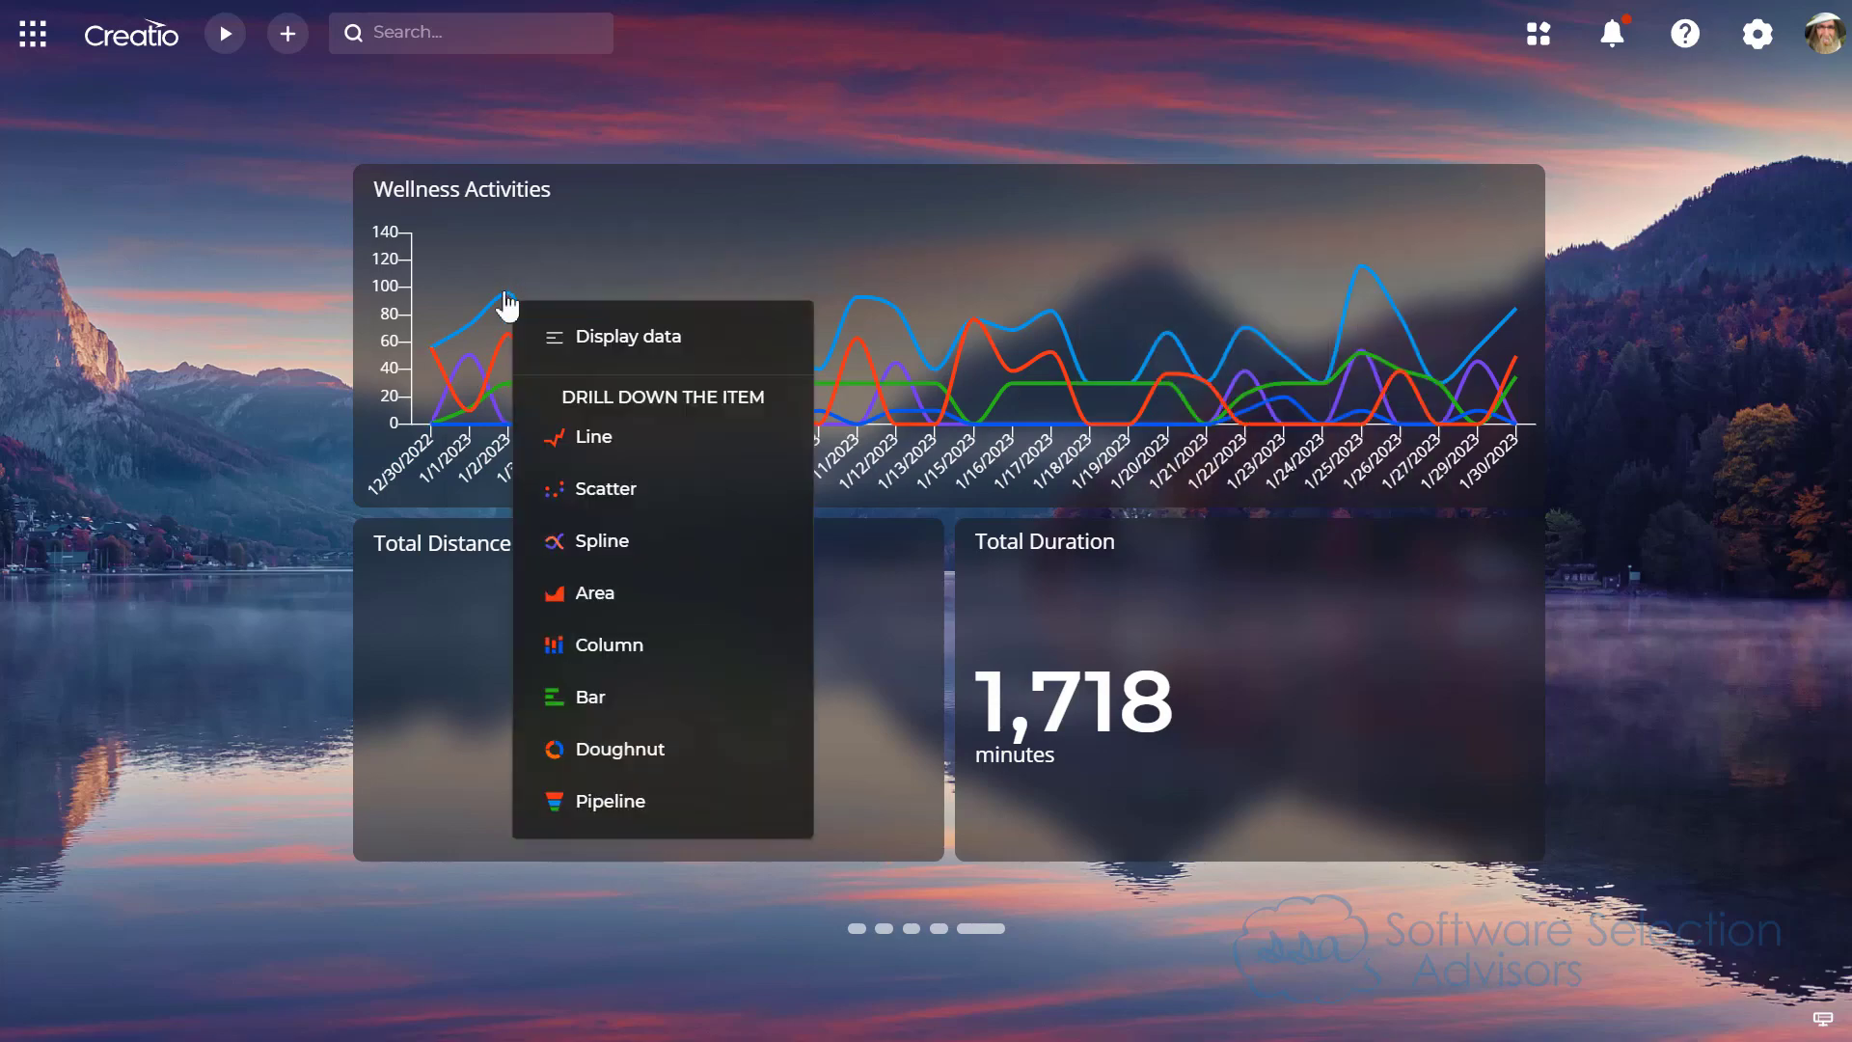
left_click(549, 339)
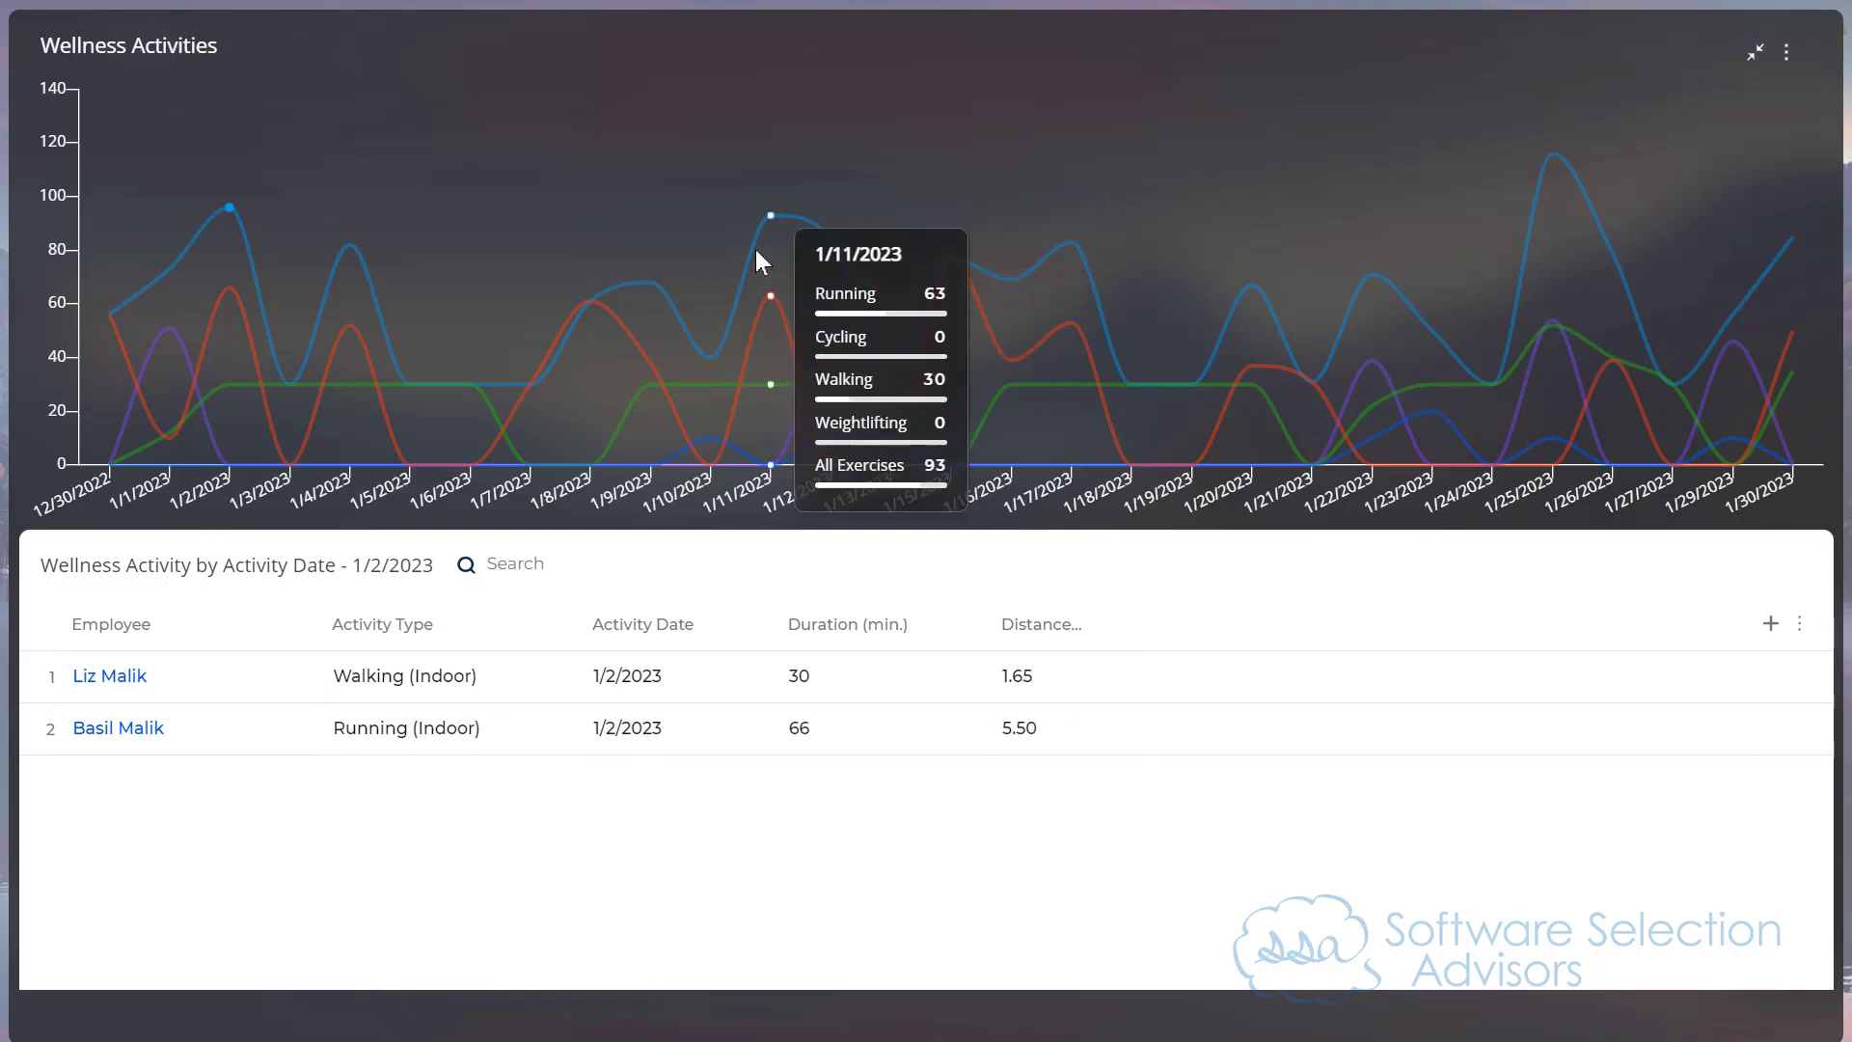
left_click(777, 220)
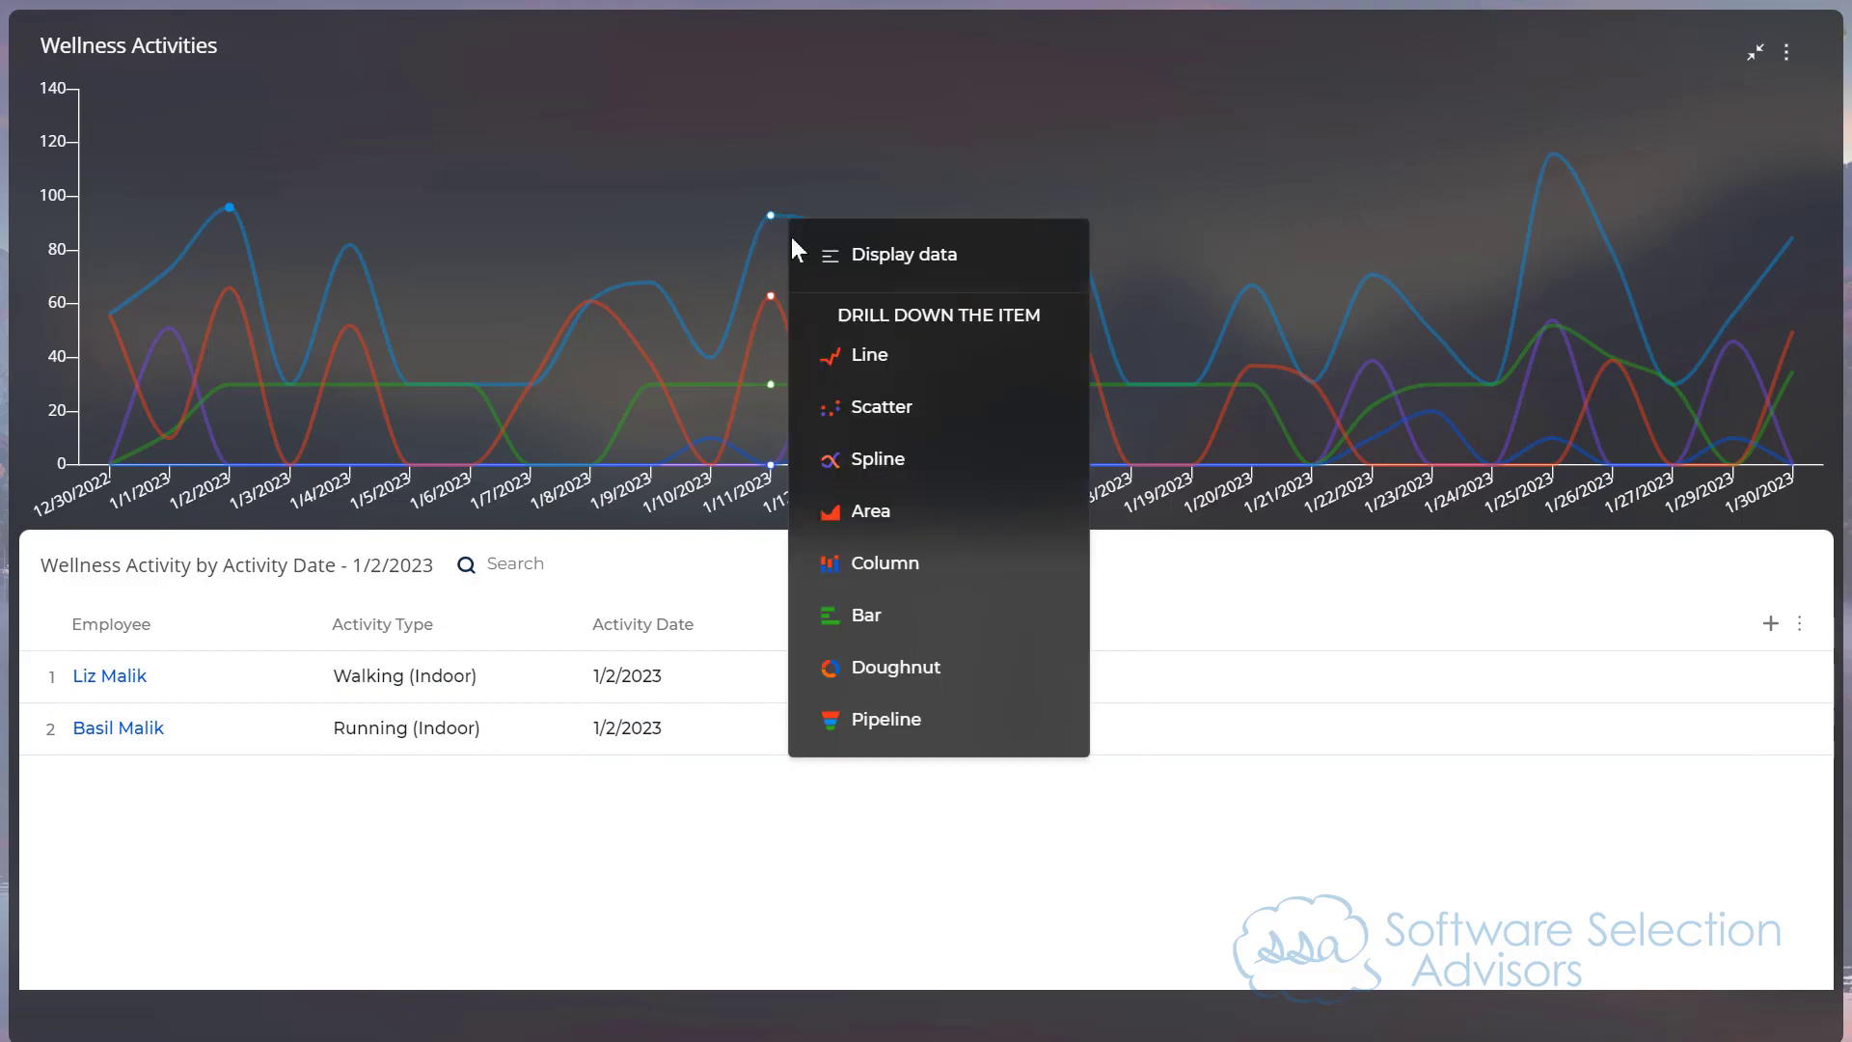
left_click(886, 281)
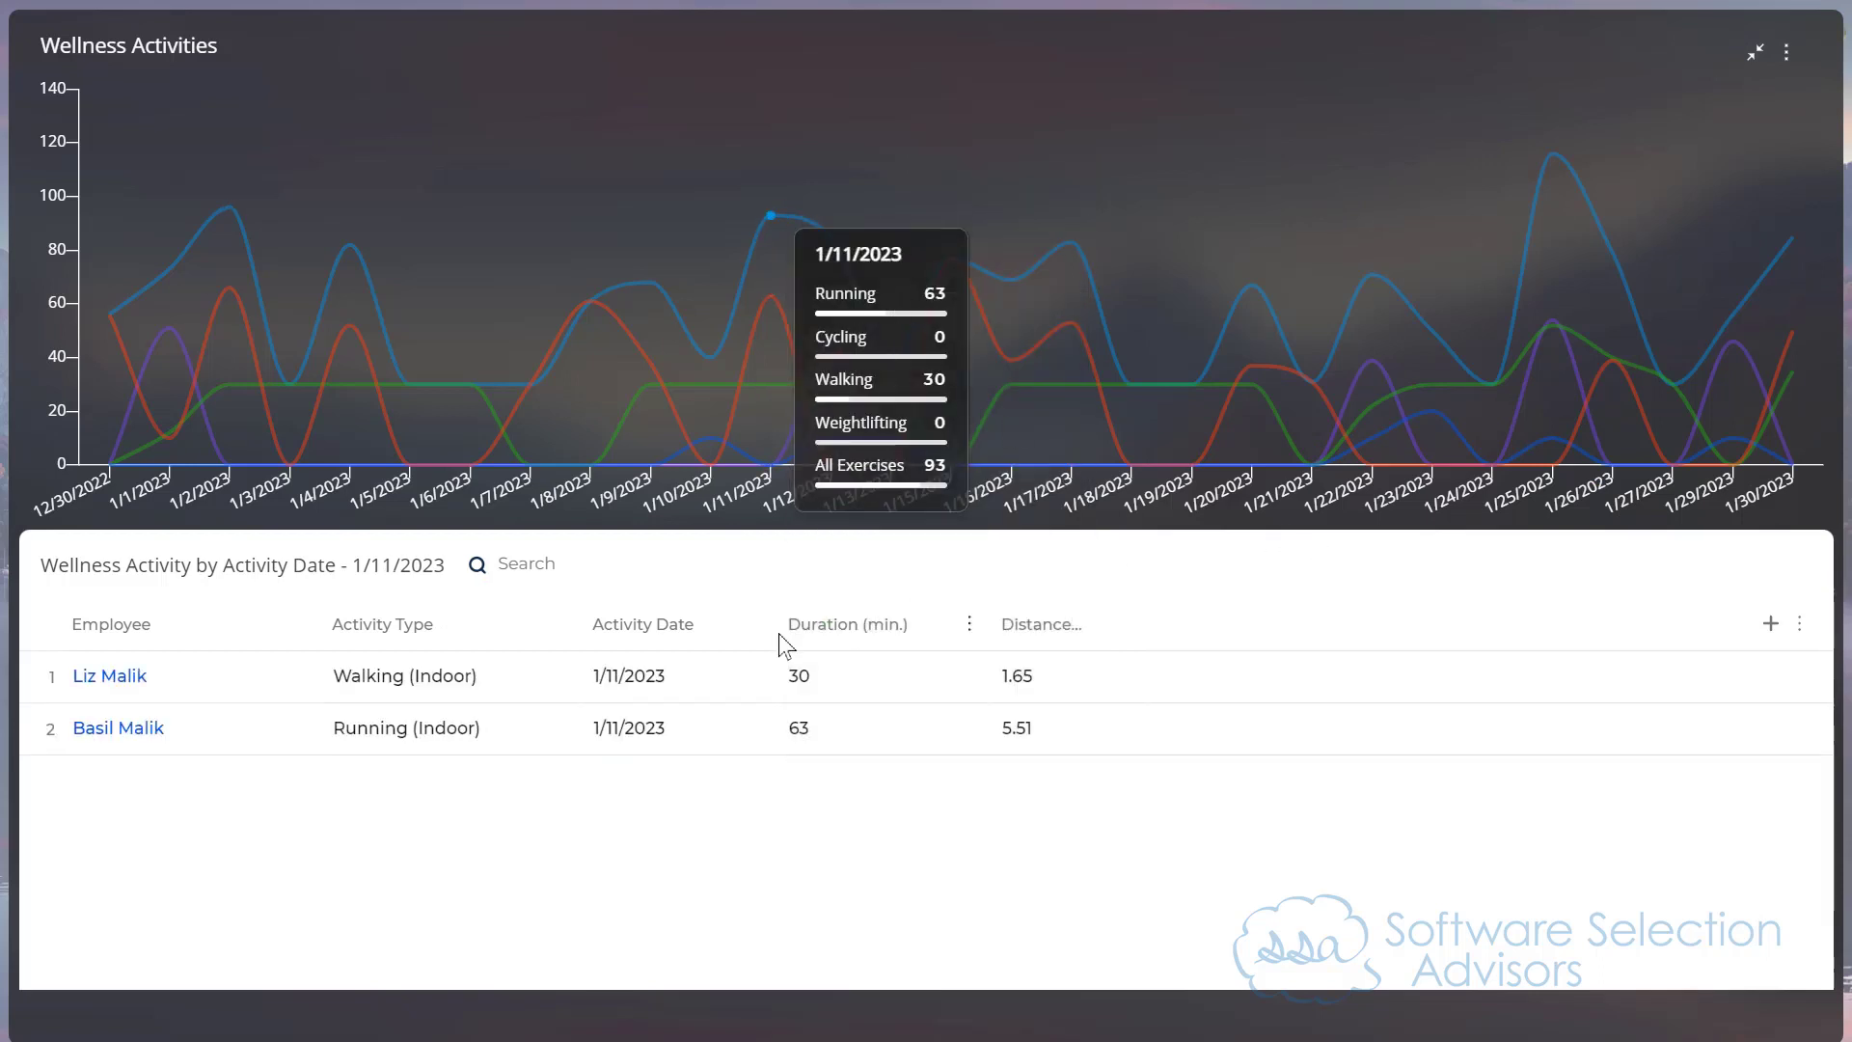
Step: View the expanded Wellness Activities chart as a Scatter chart and as an Area chart
left_click(1786, 53)
left_click(1576, 322)
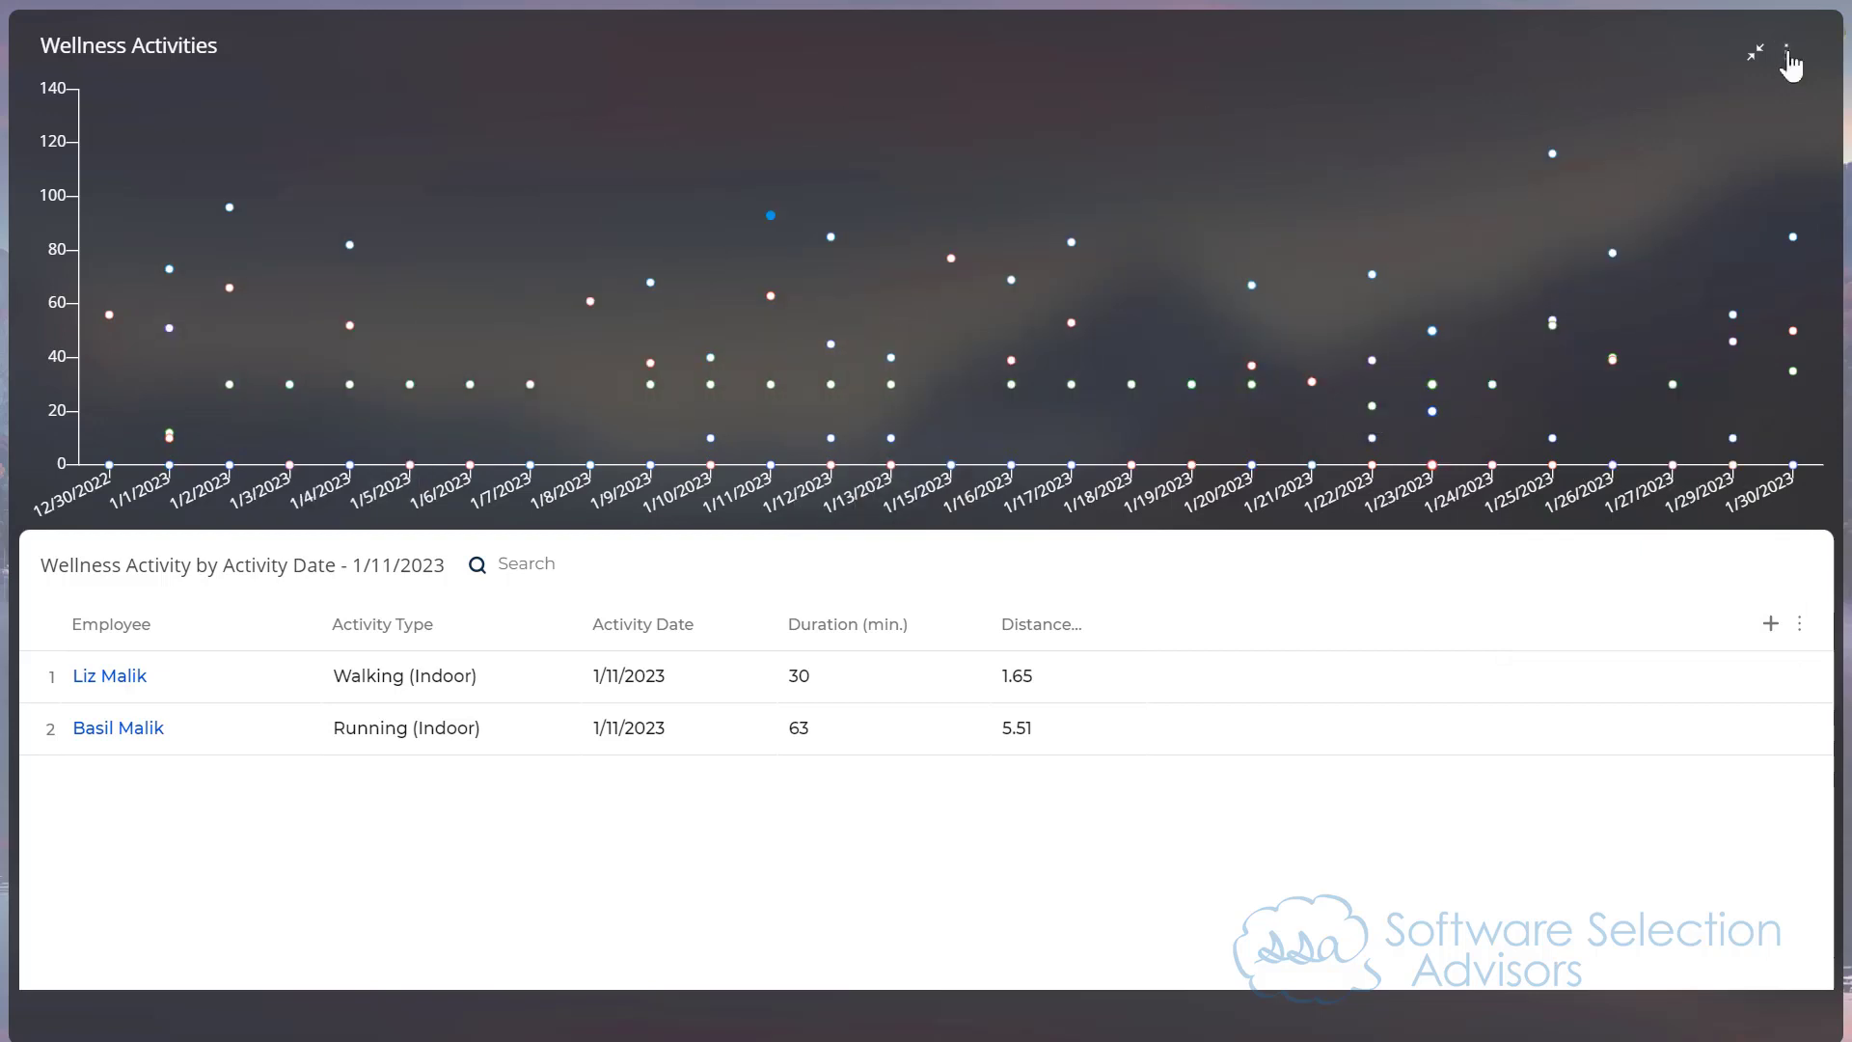
left_click(1787, 56)
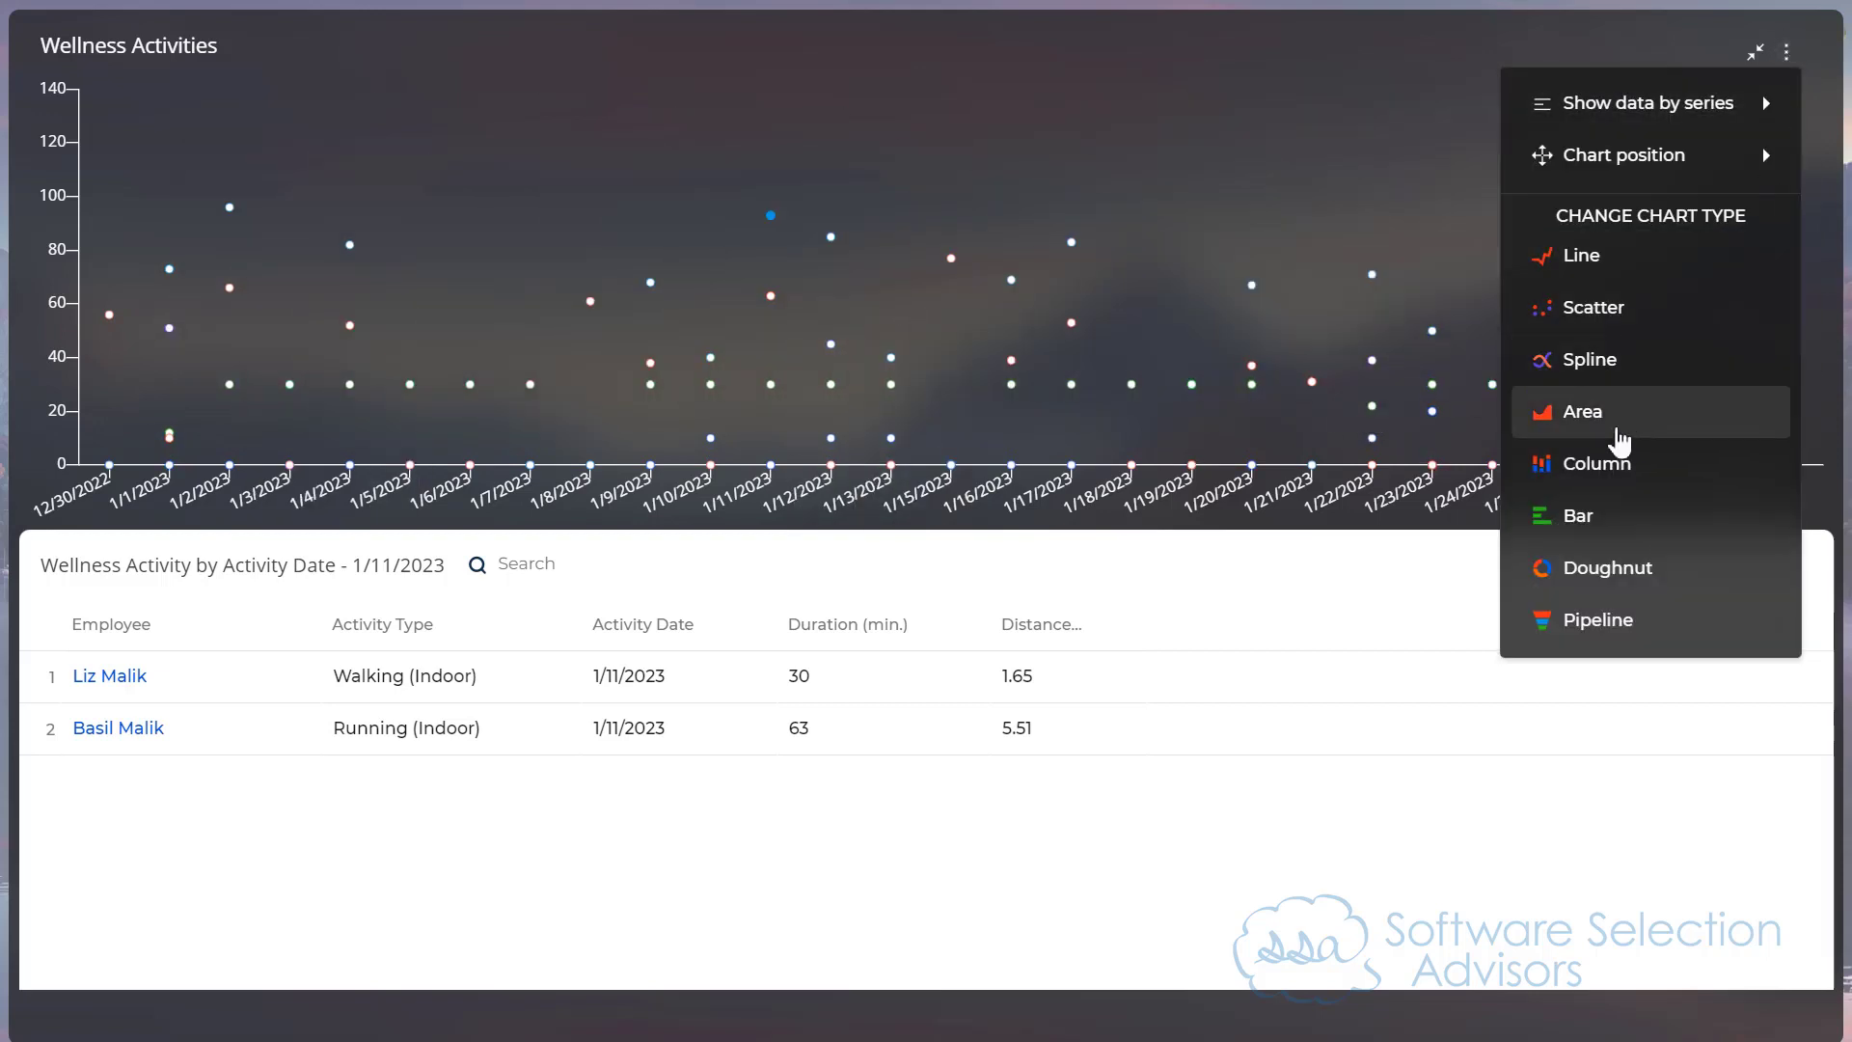
left_click(1618, 438)
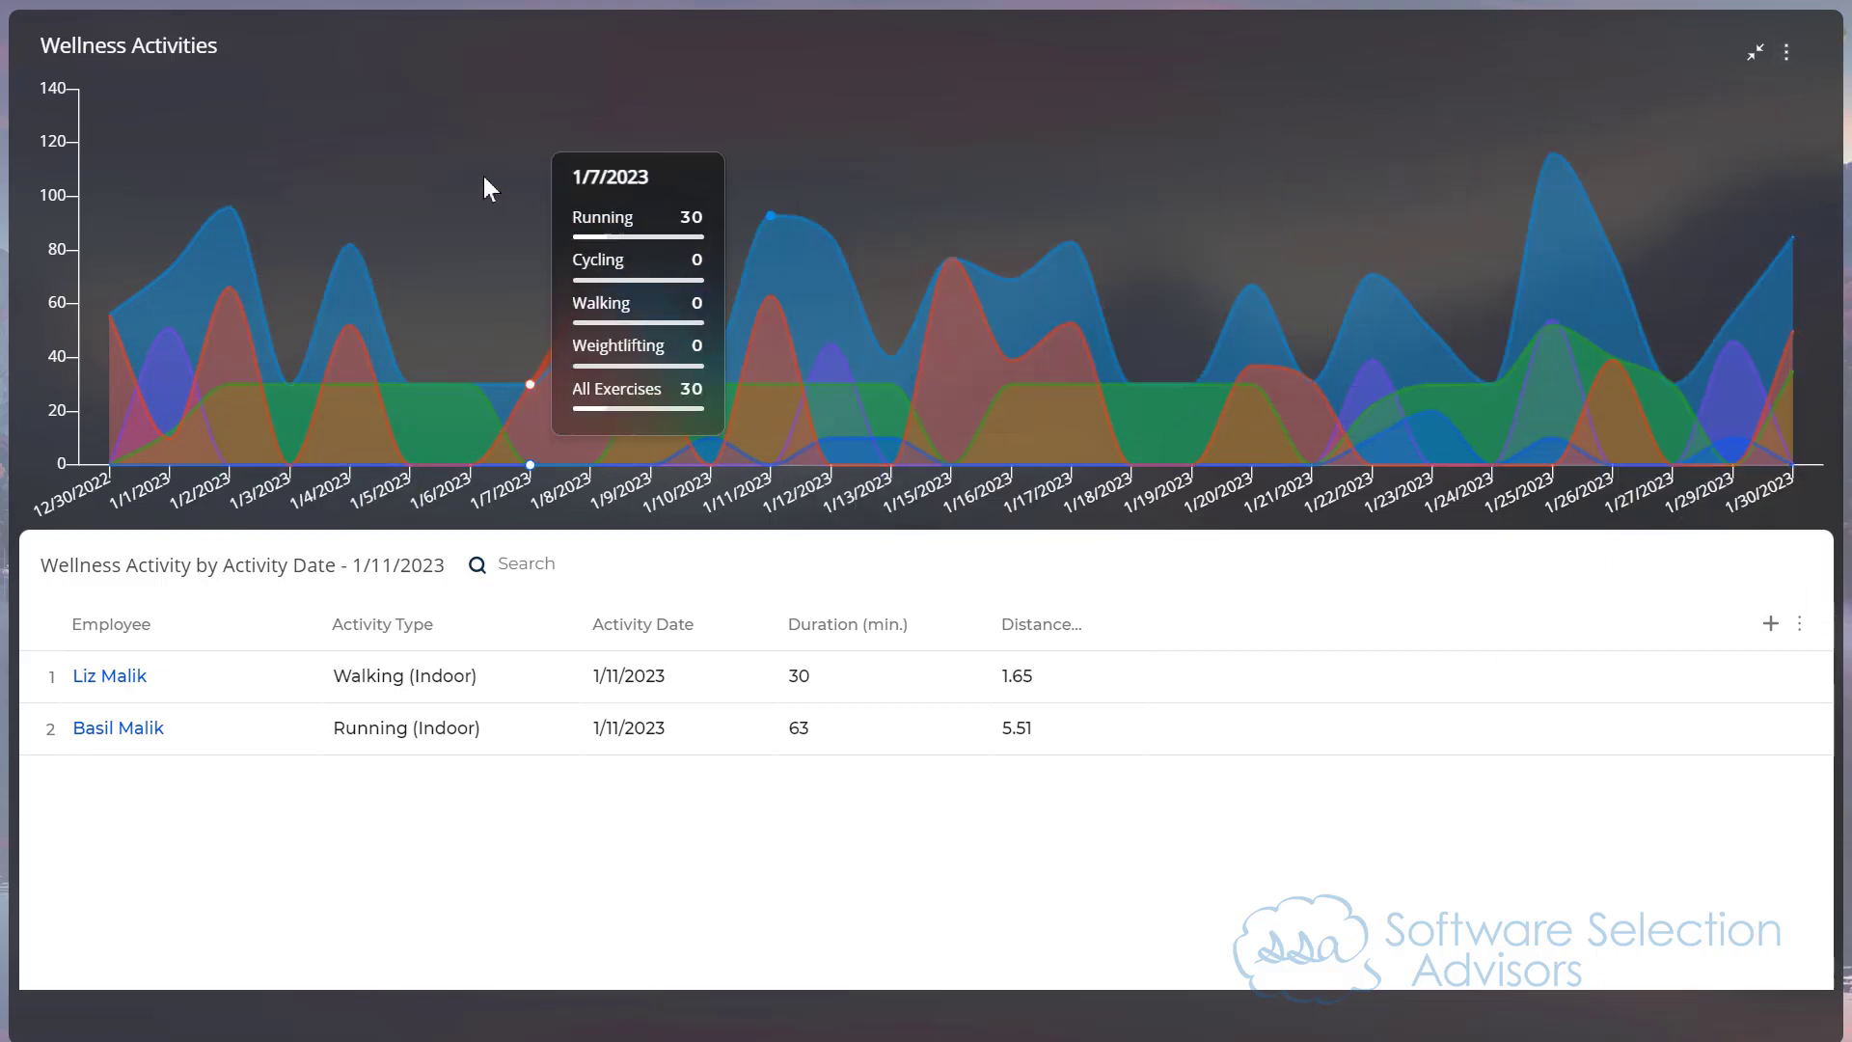
Step: View the Wellness Activities chart as a Bar chart and as a Doughnut chart
left_click(1787, 54)
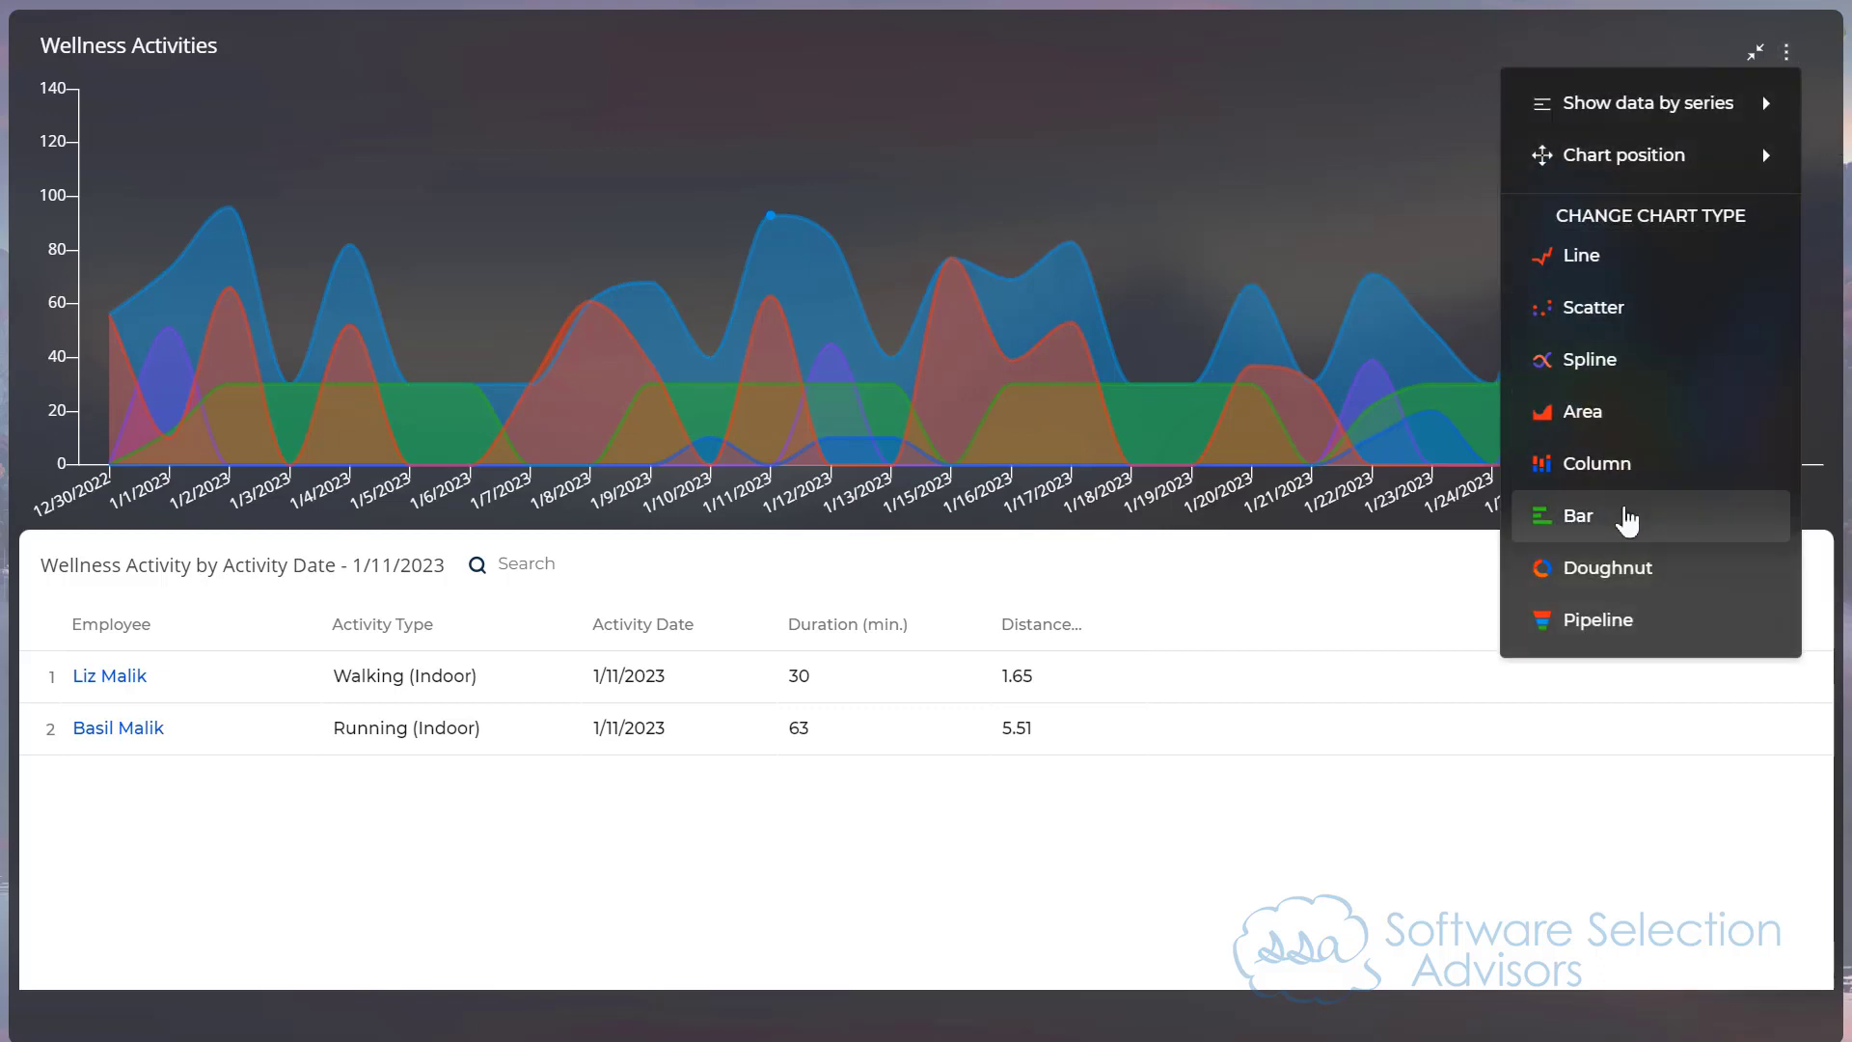
left_click(1628, 521)
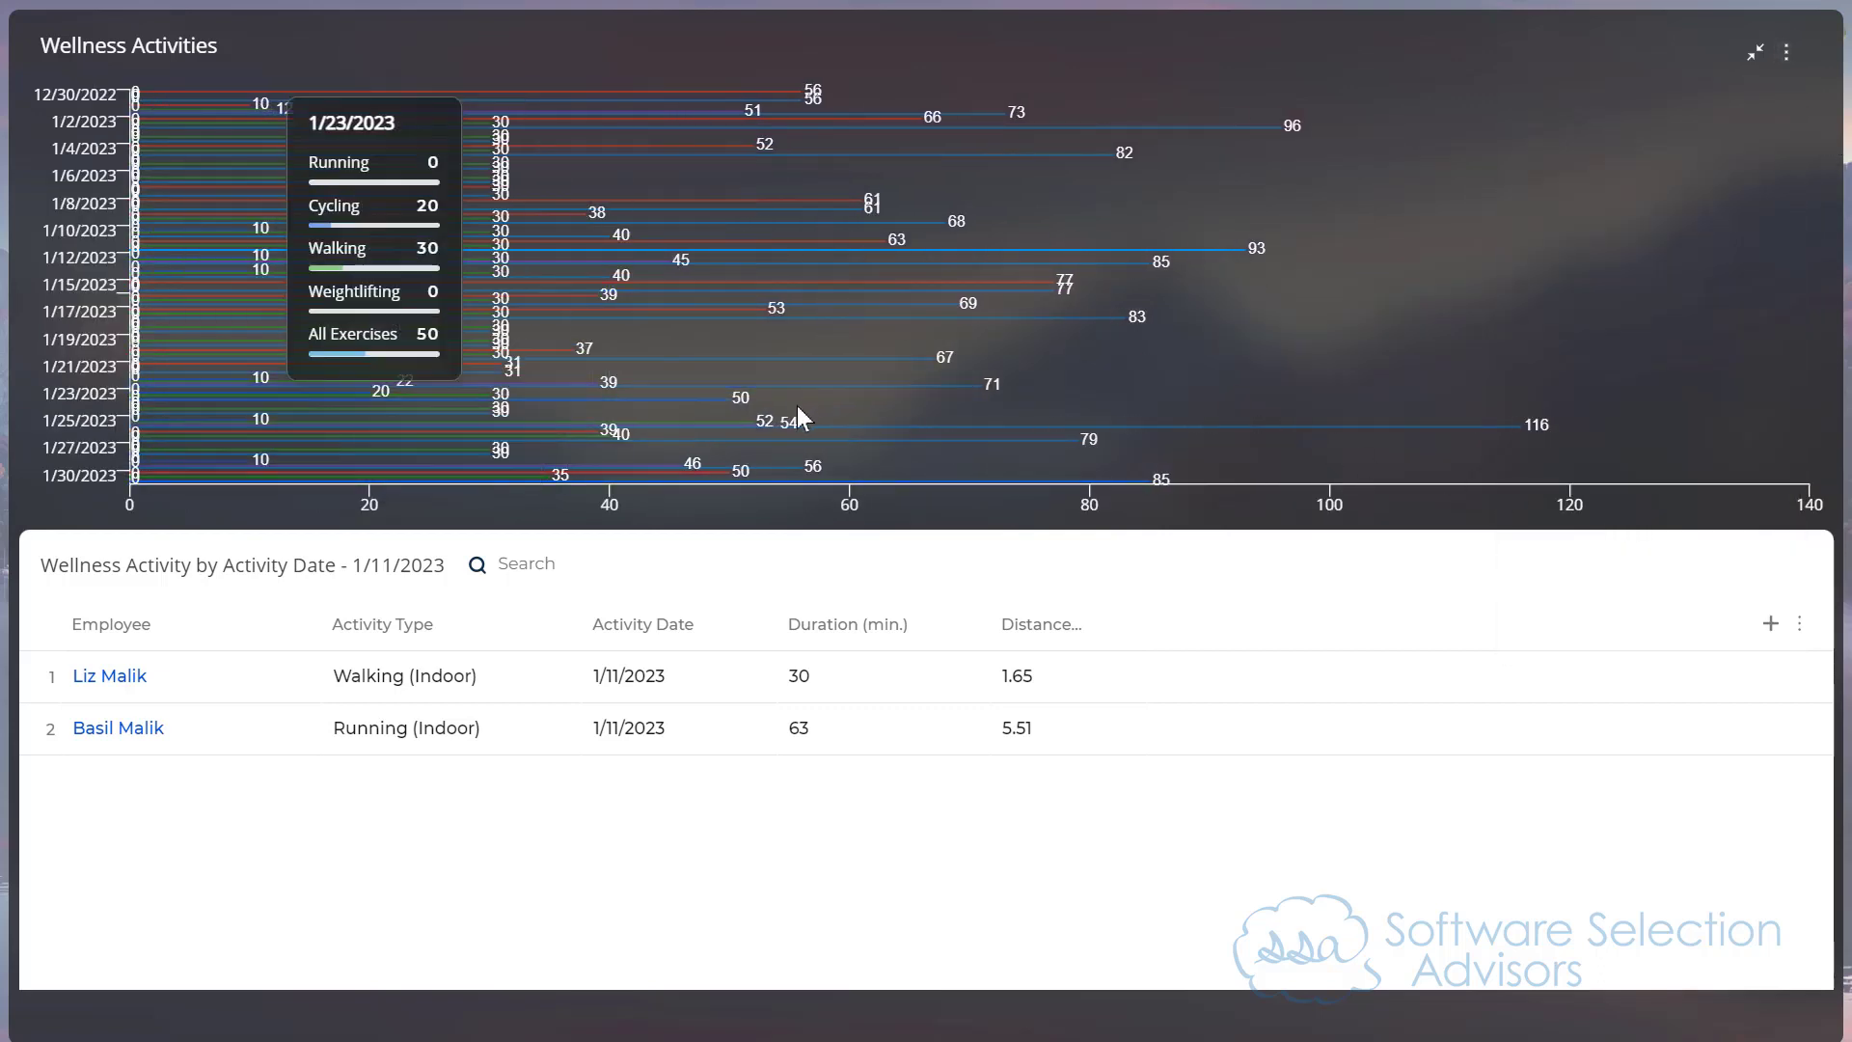
left_click(1786, 54)
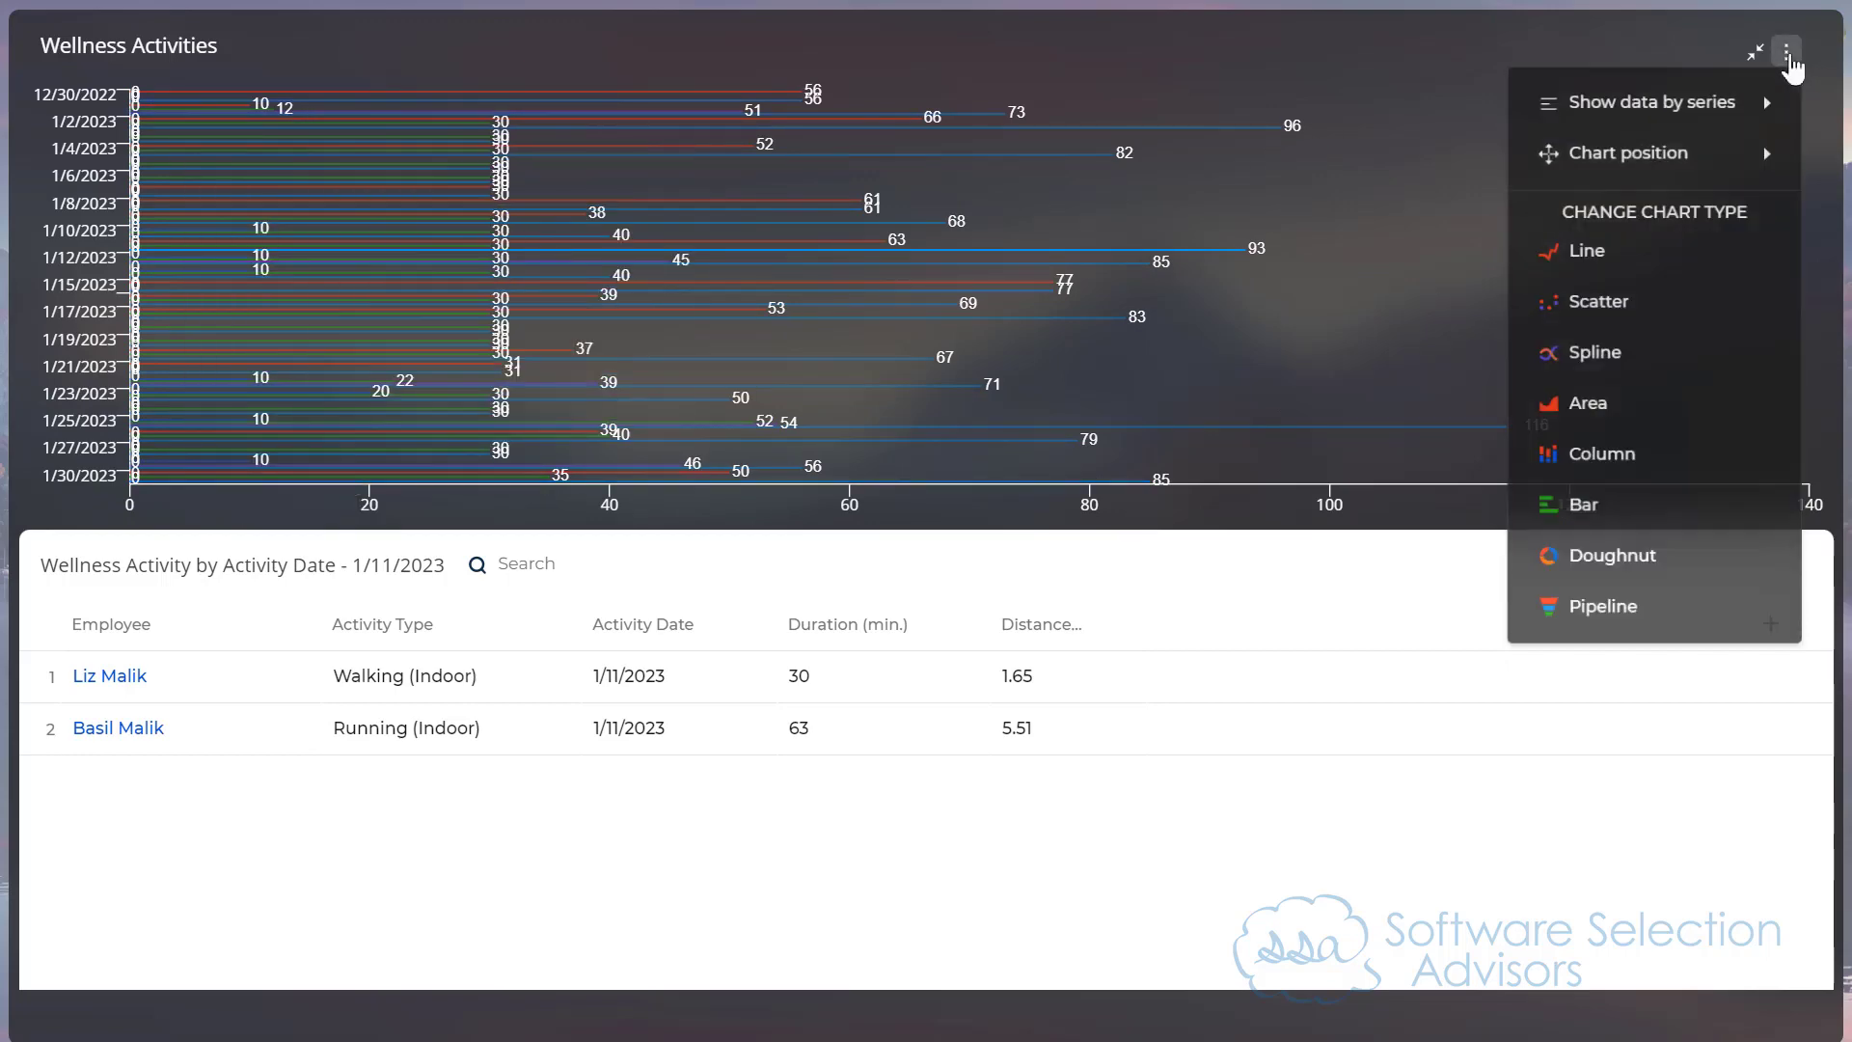
left_click(1615, 560)
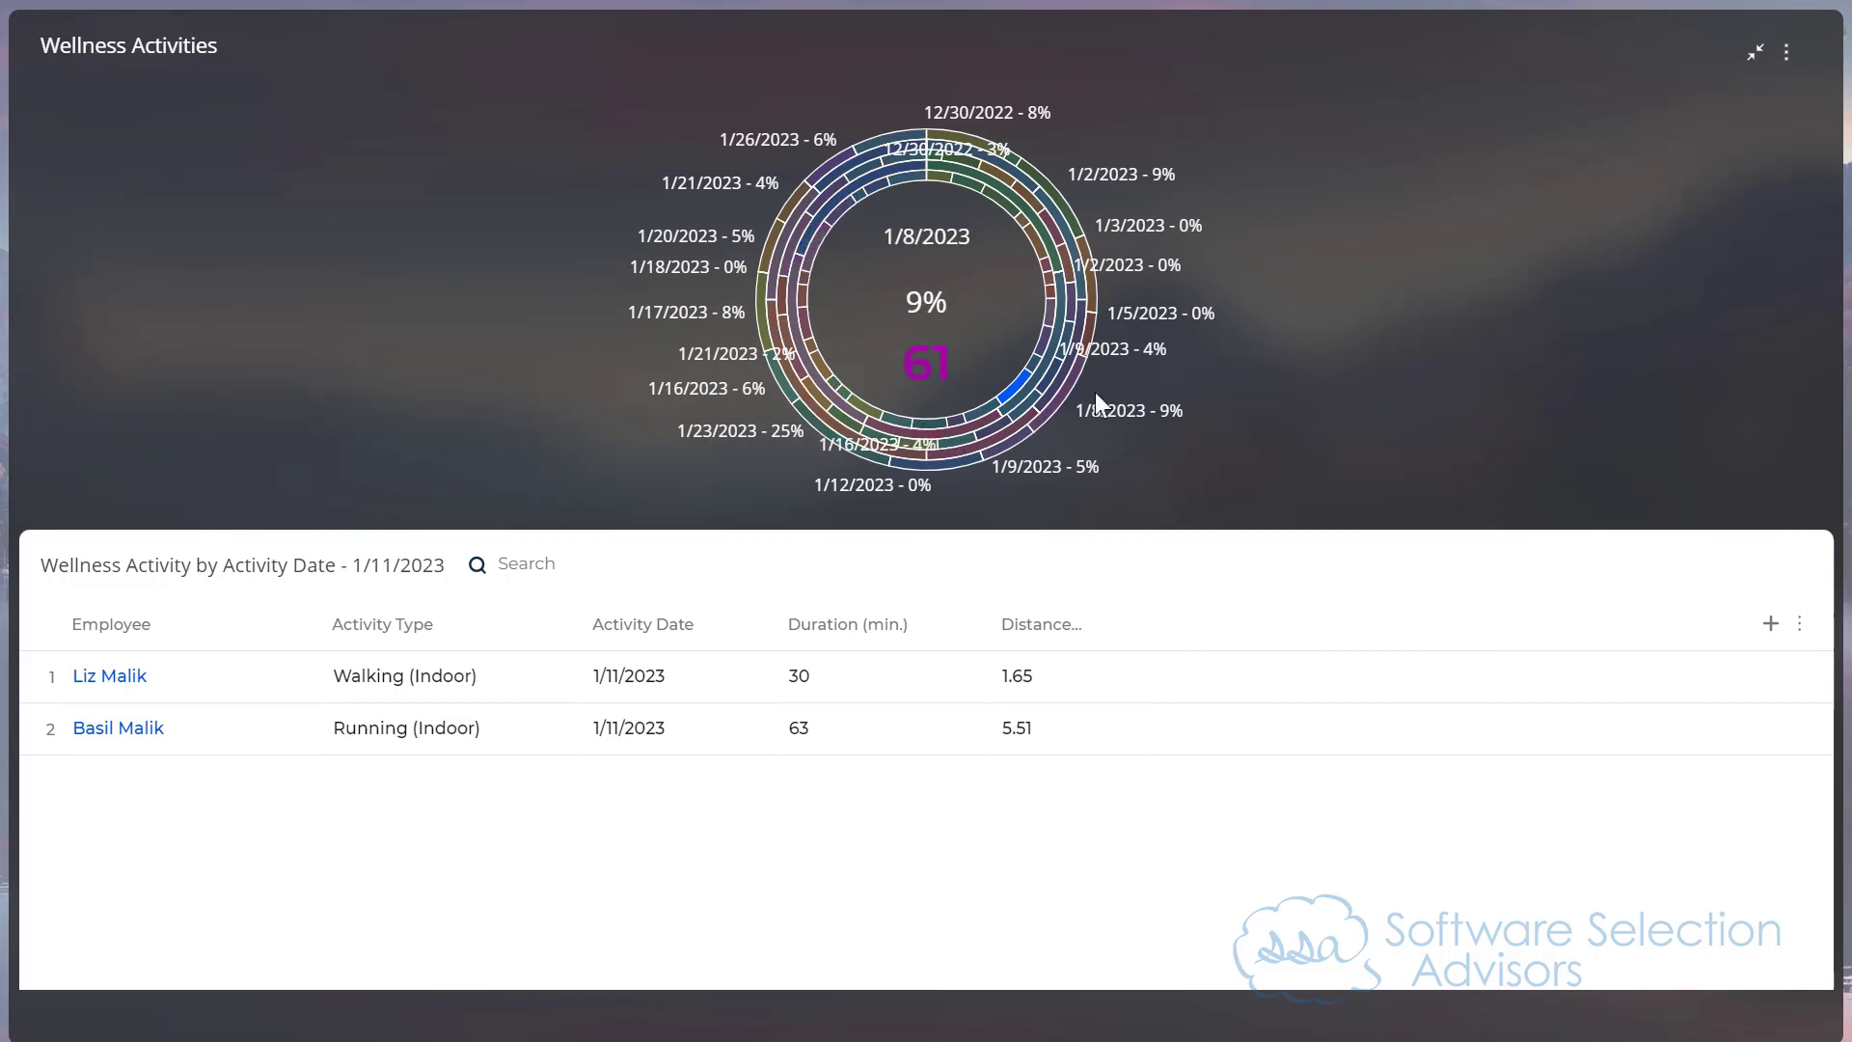
Step: View the Wellness Activities chart as a Line chart, then set it back to Spline and return it to its normal size on the desktop
left_click(1786, 51)
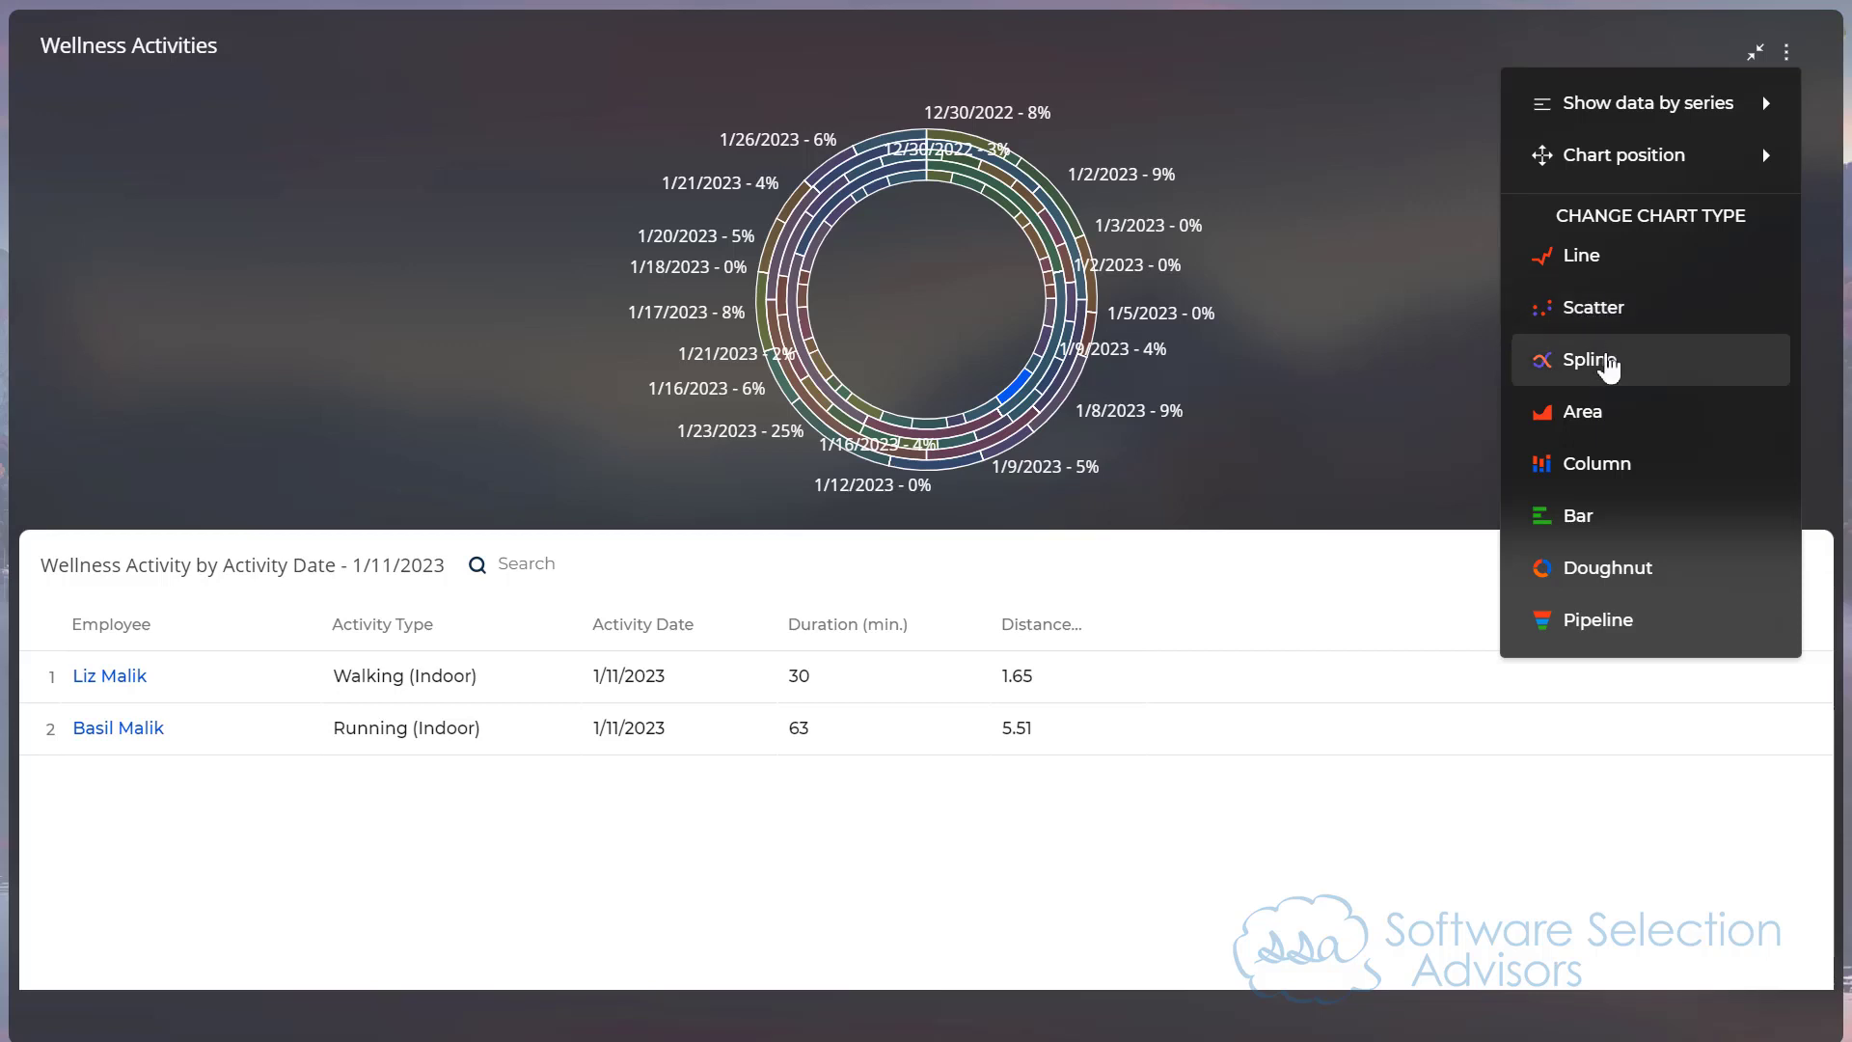
left_click(1589, 254)
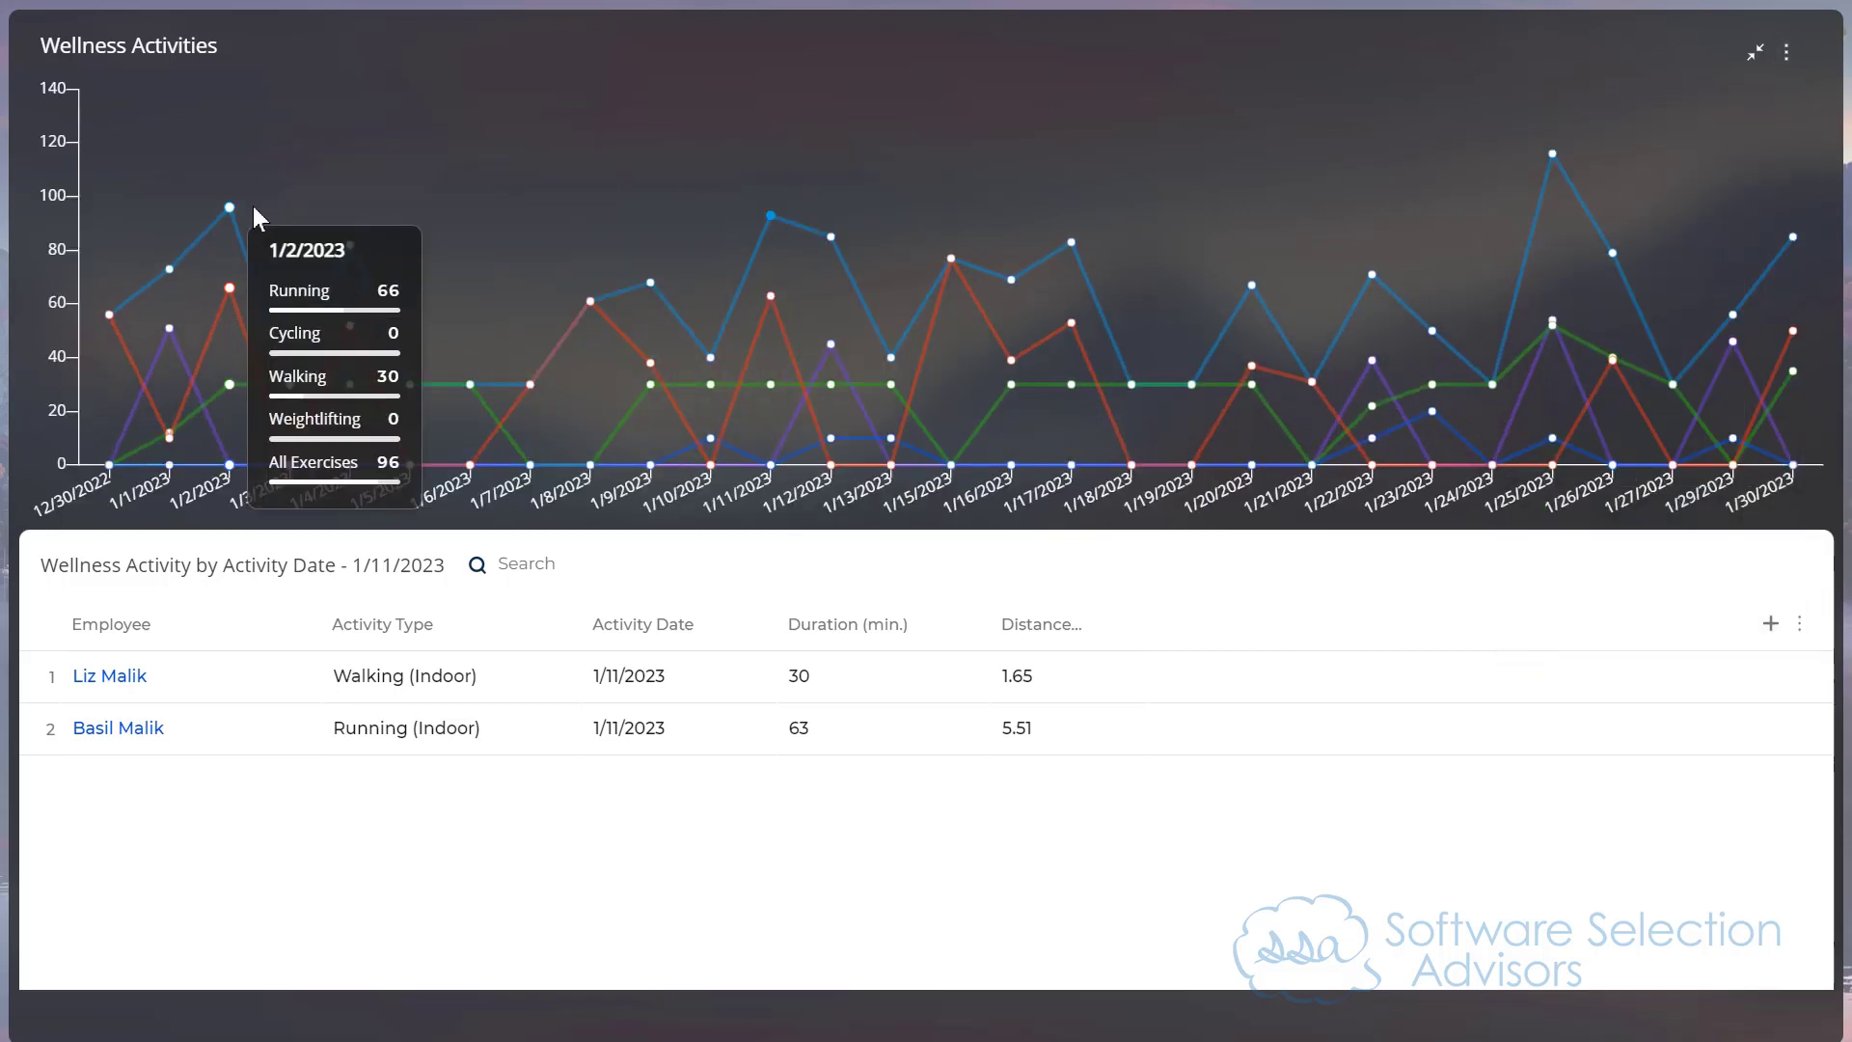
left_click(1786, 53)
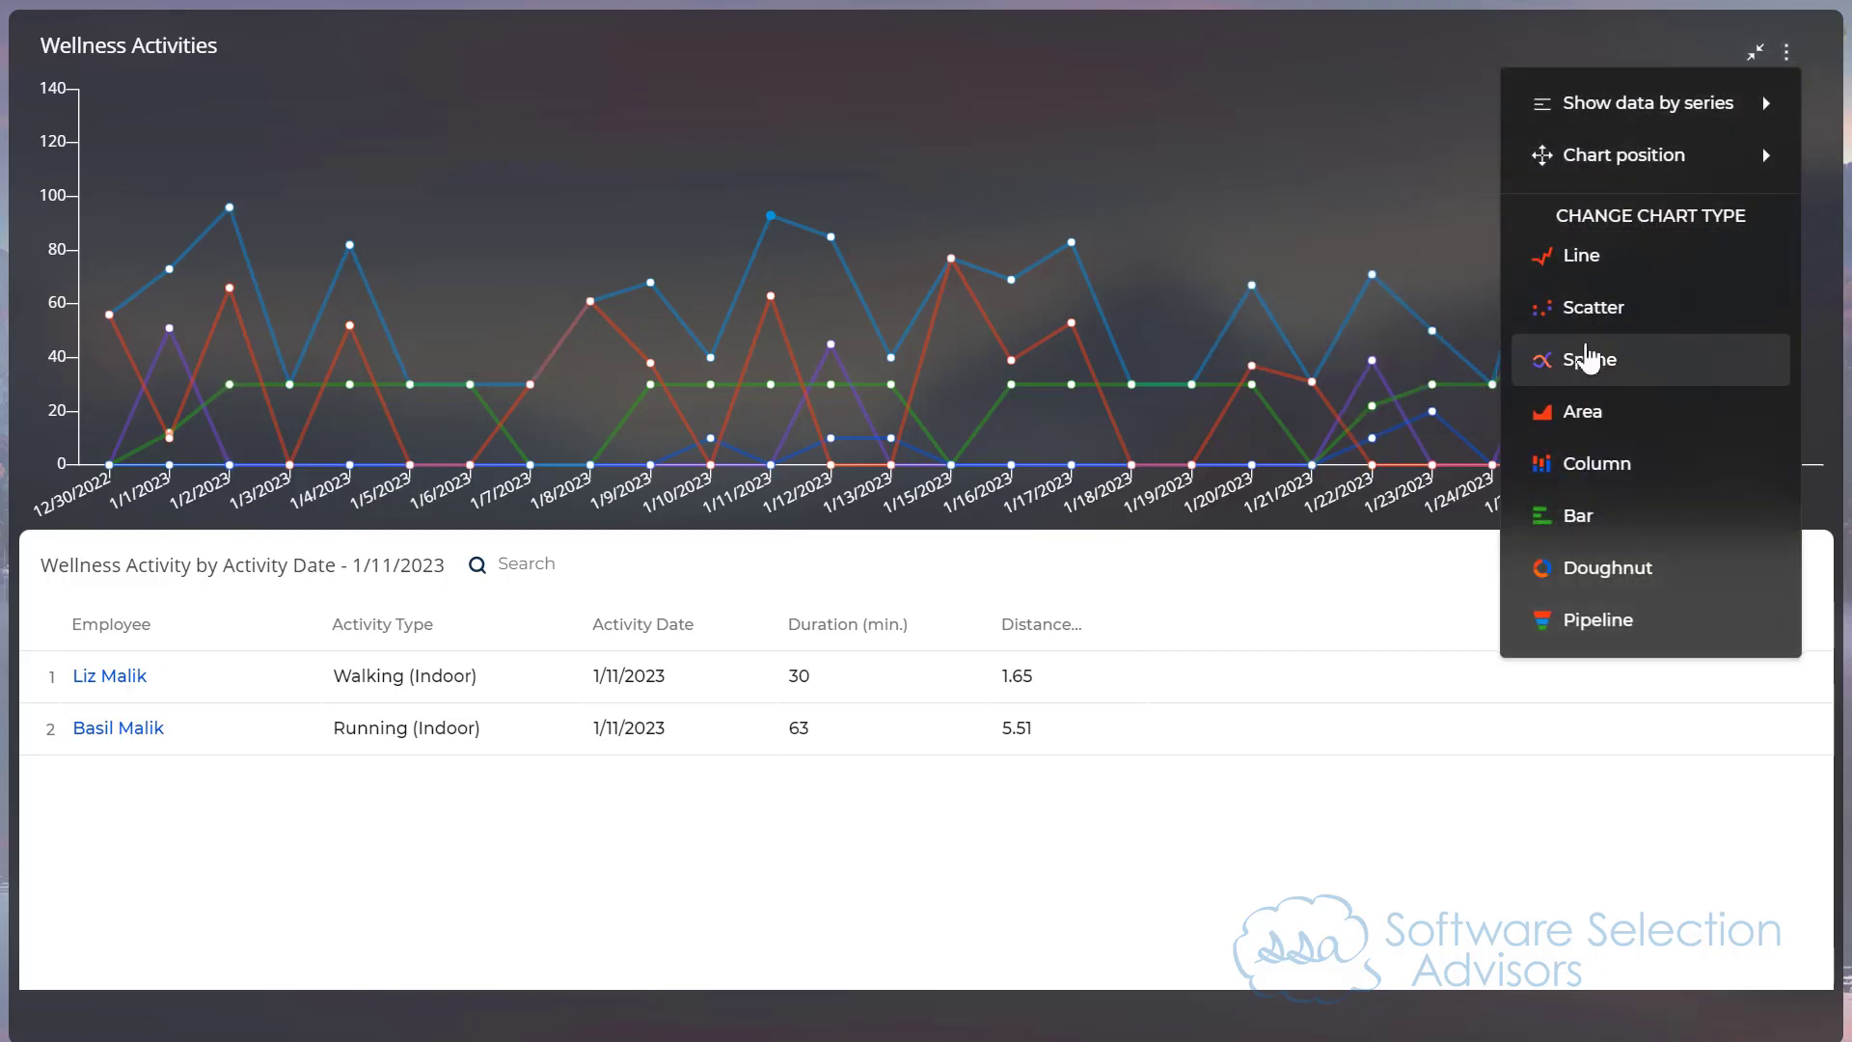
left_click(1588, 360)
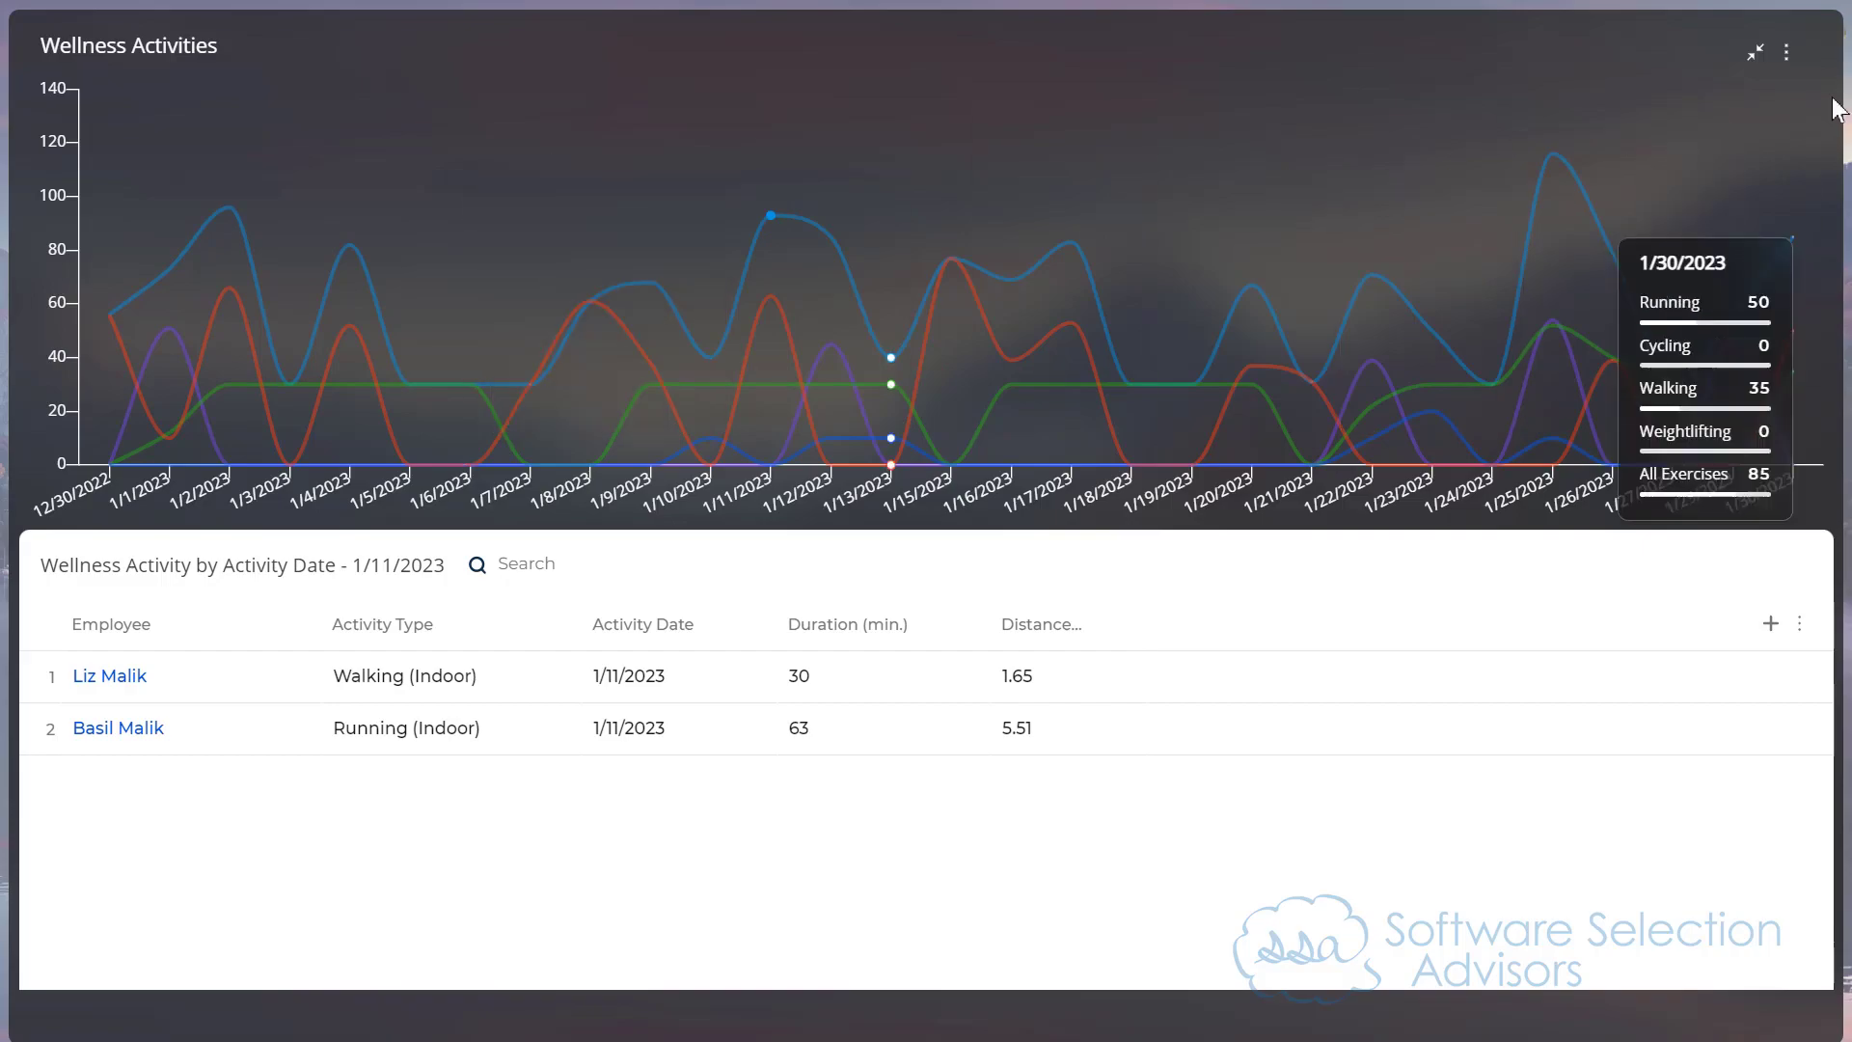
left_click(1756, 53)
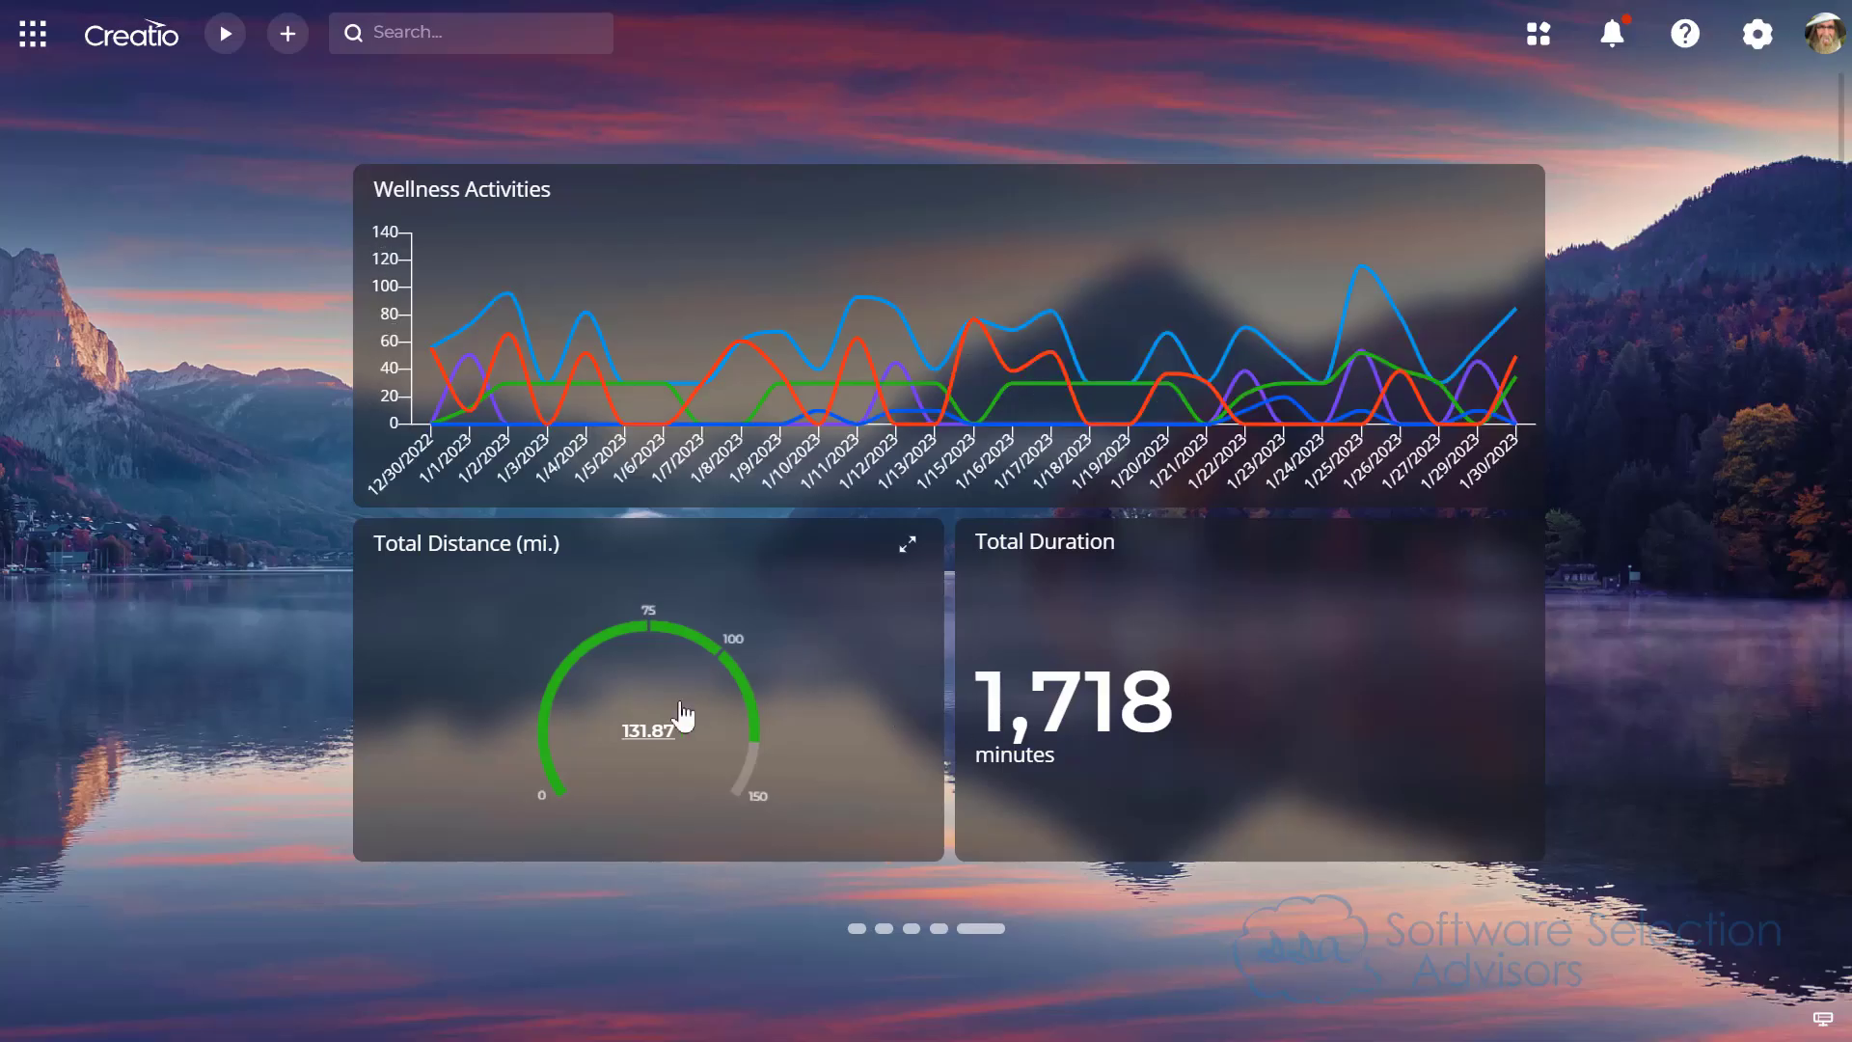
Step: Display the wellness activity records behind the Total Distance (mi.) gauge and return to the desktop
left_click(622, 731)
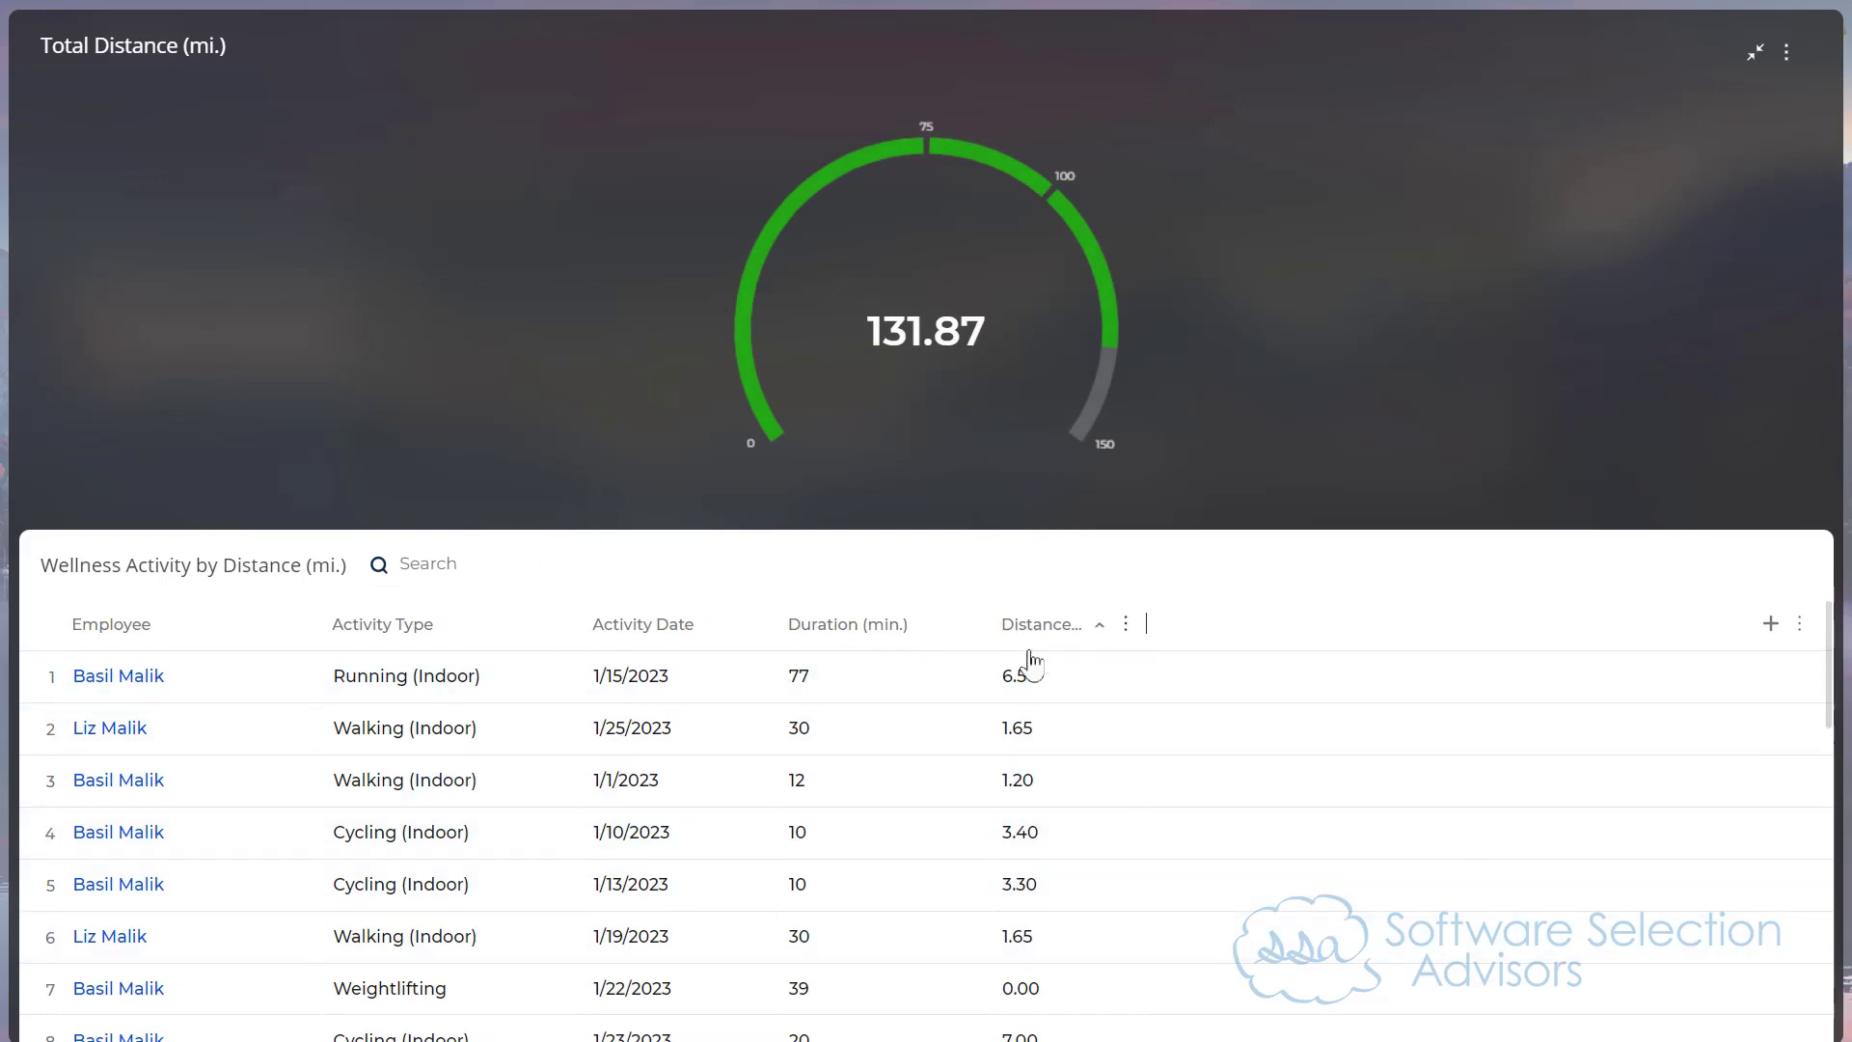
left_click(1757, 54)
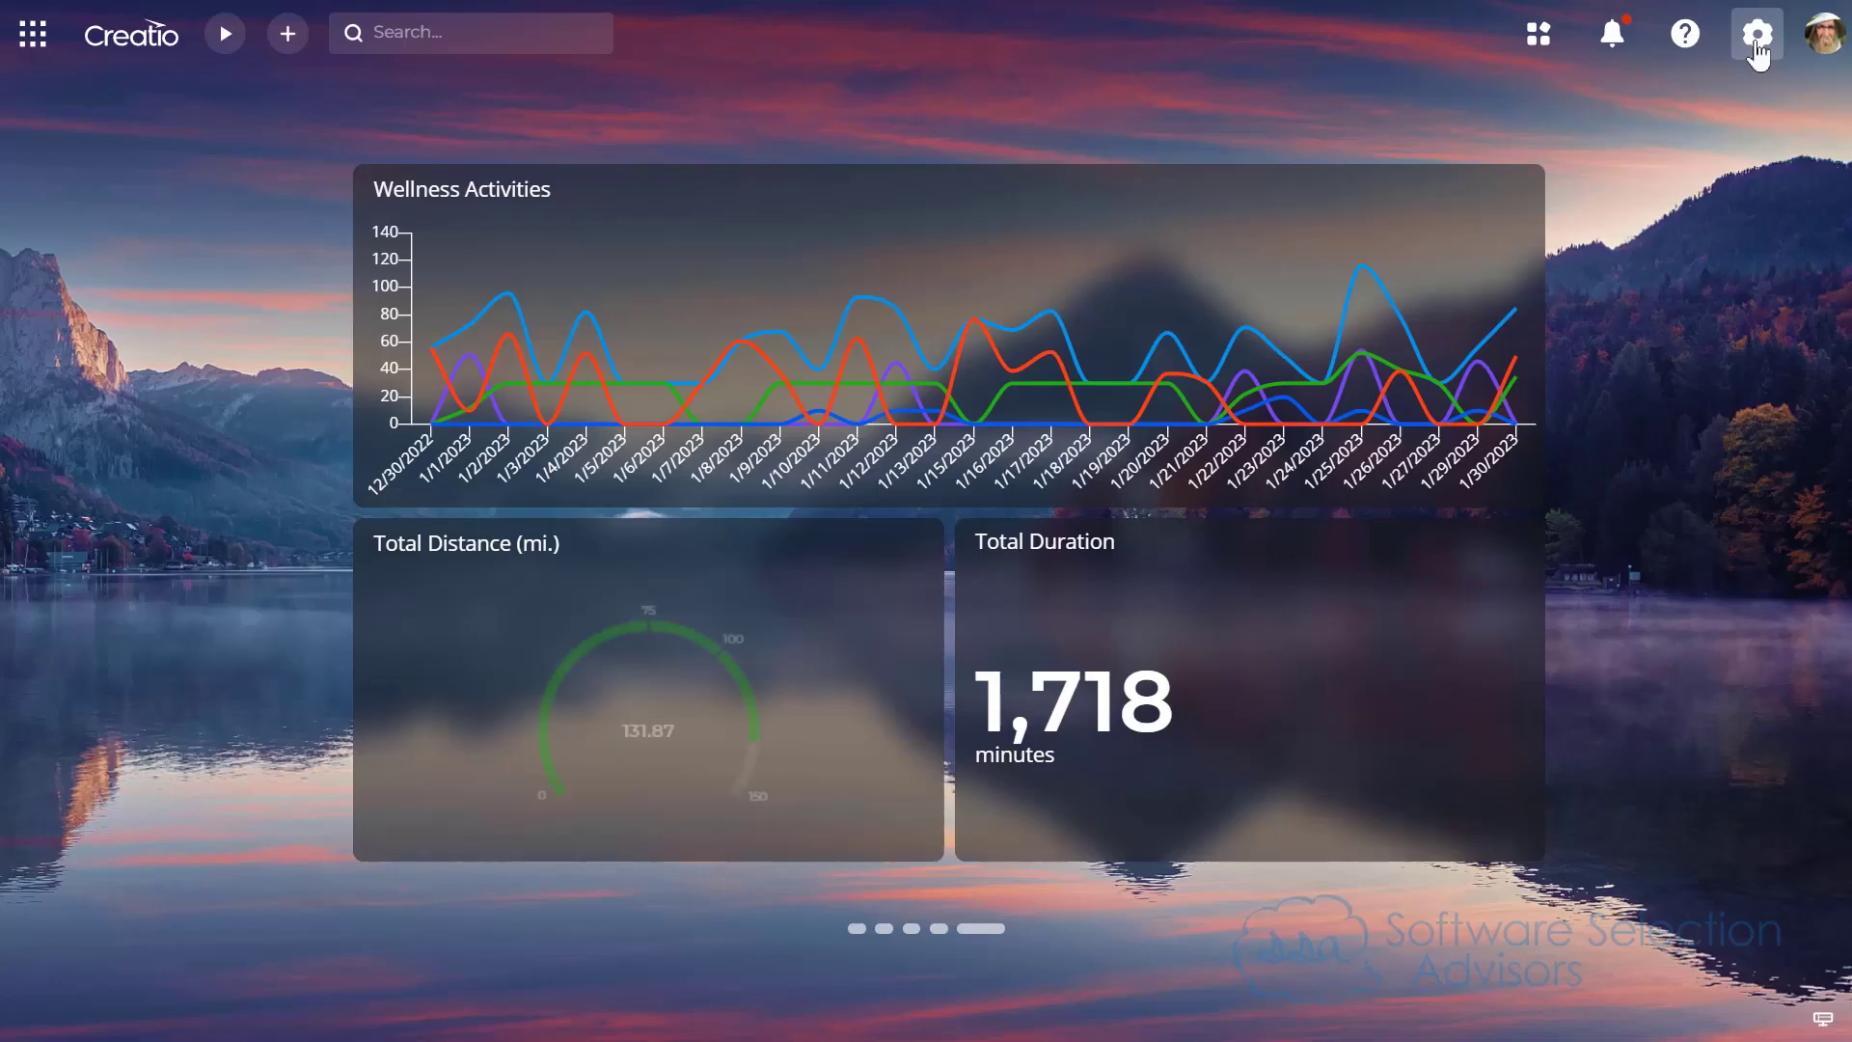